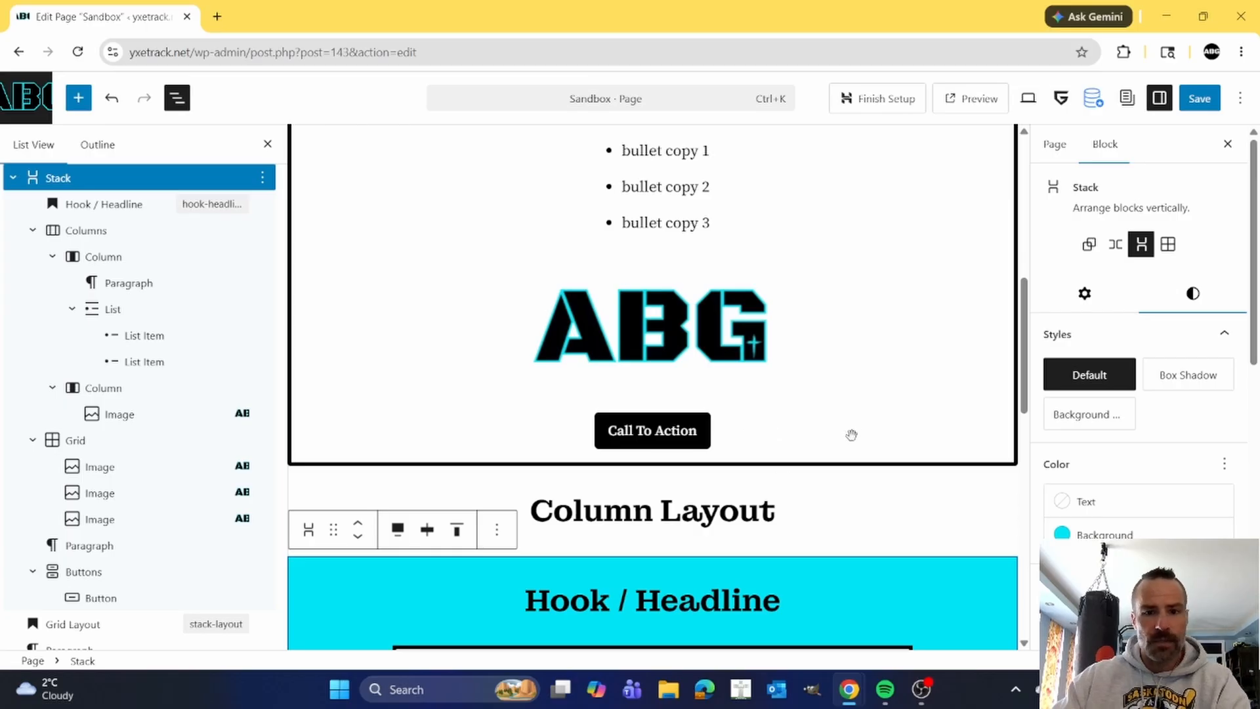
Review the finished Column Layout example, from its headline and columns down to the image grid and extra copywriting.
scroll(851, 446, down, 1)
scroll(850, 446, down, 4)
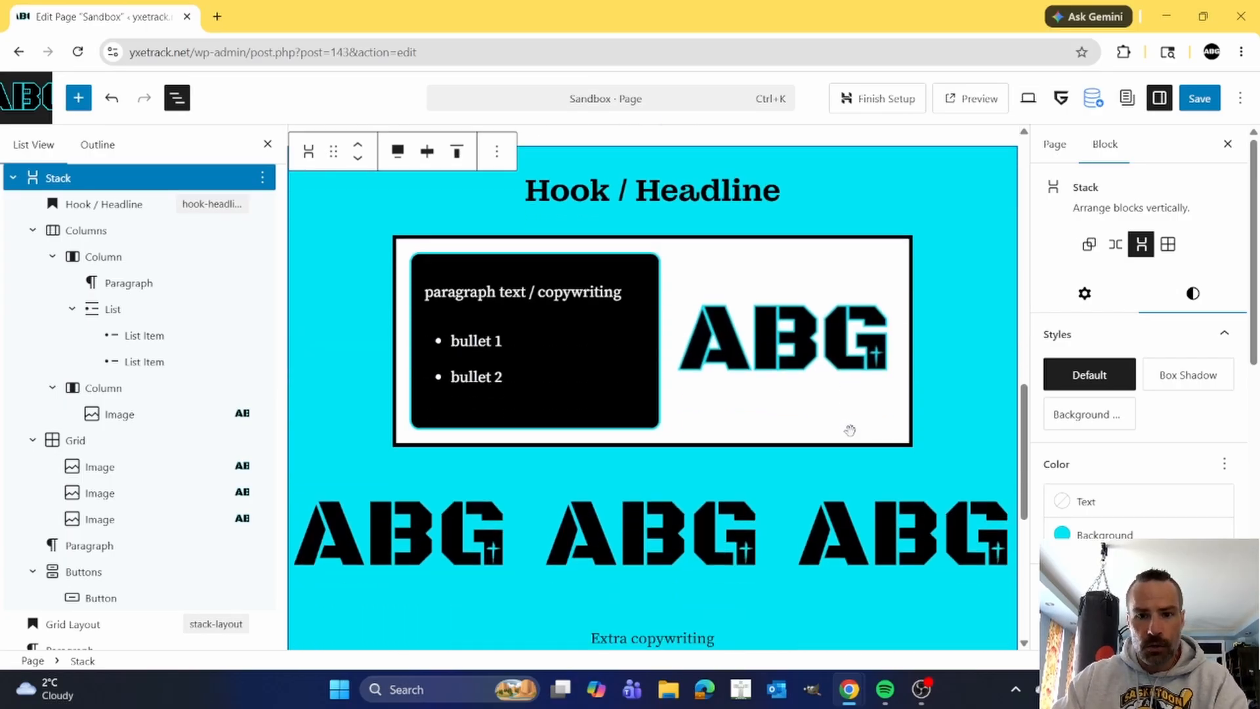
scroll(852, 430, down, 2)
scroll(851, 428, down, 2)
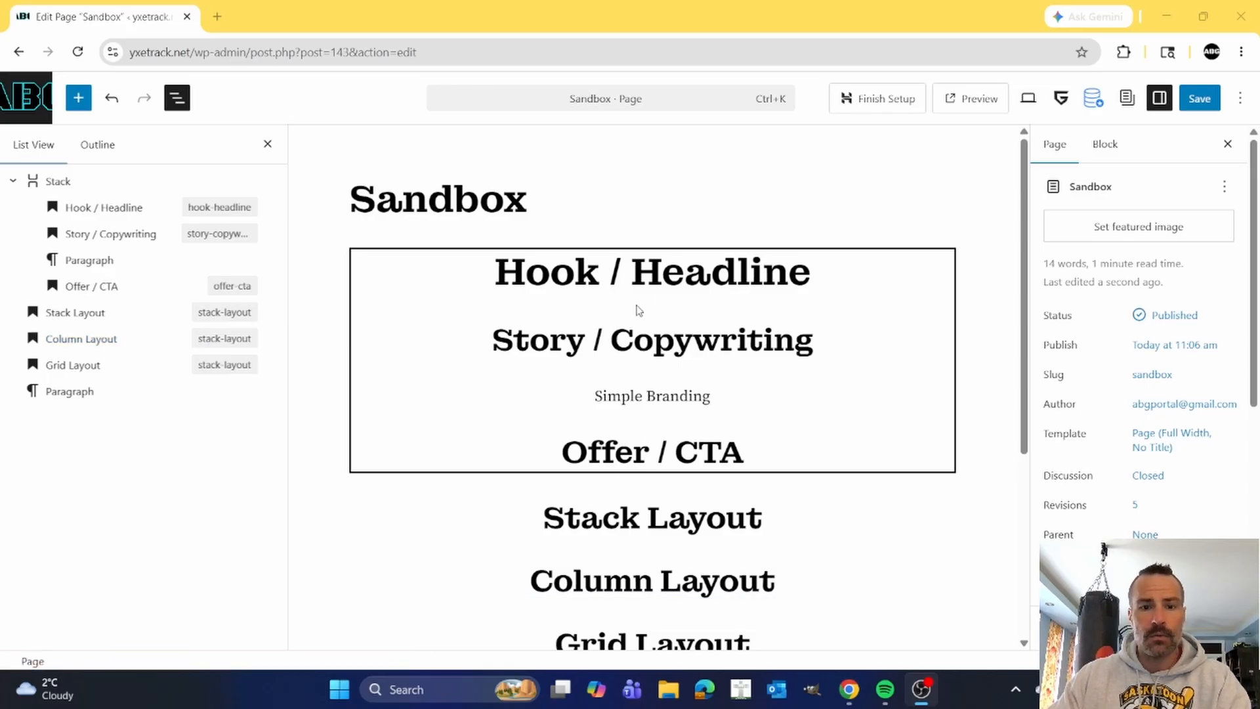
Examine the Stack block's nested structure: Hook / Headline, Story / Copywriting, paragraph and Offer / CTA.
mouse_move(652, 308)
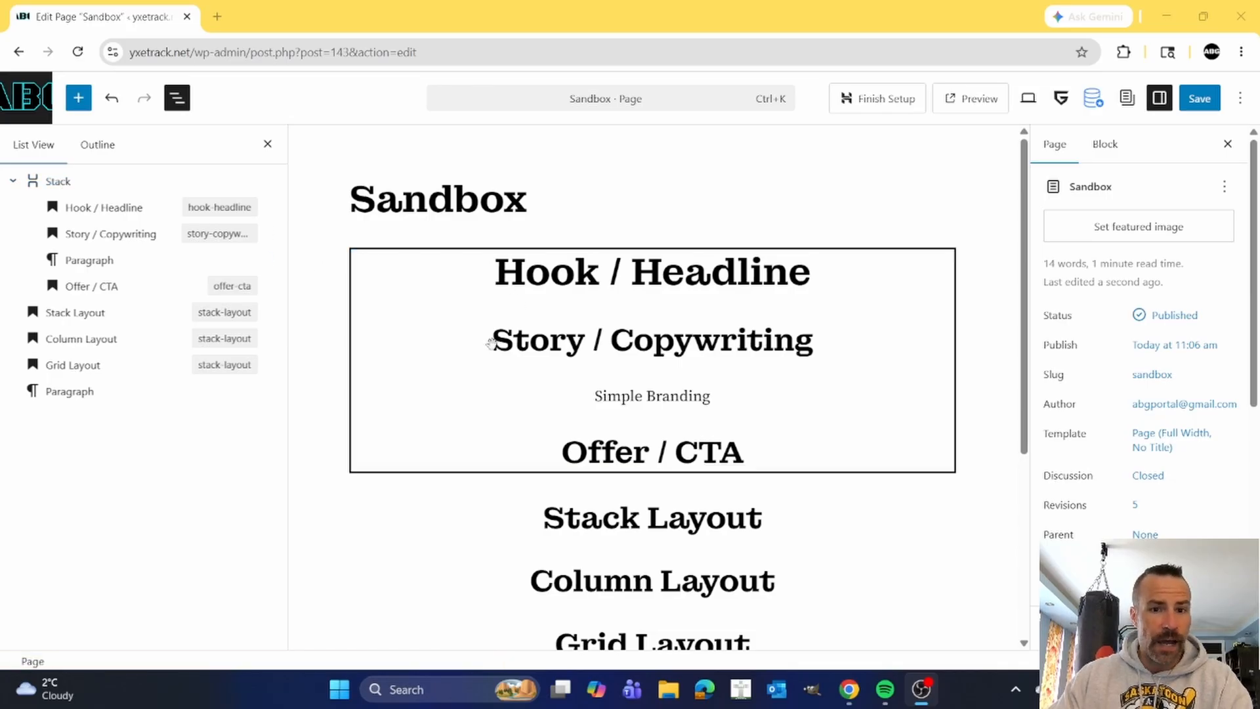
click(63, 181)
click(12, 182)
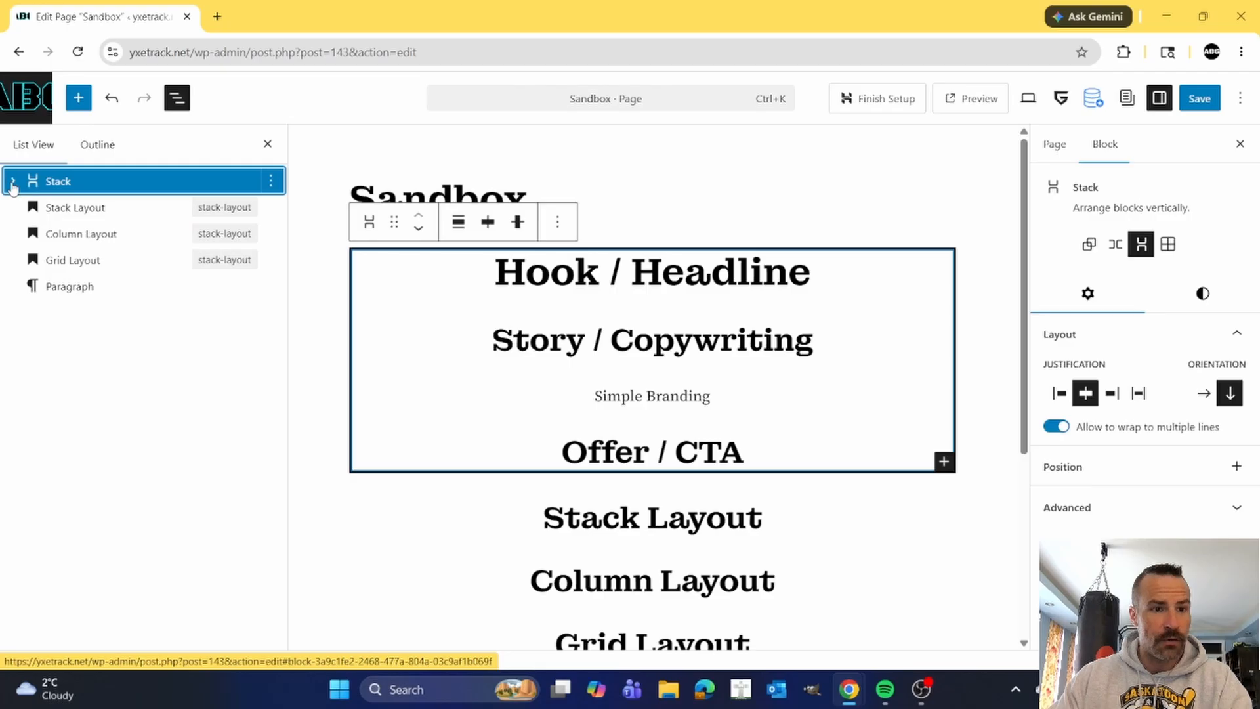
click(12, 182)
click(13, 182)
click(12, 182)
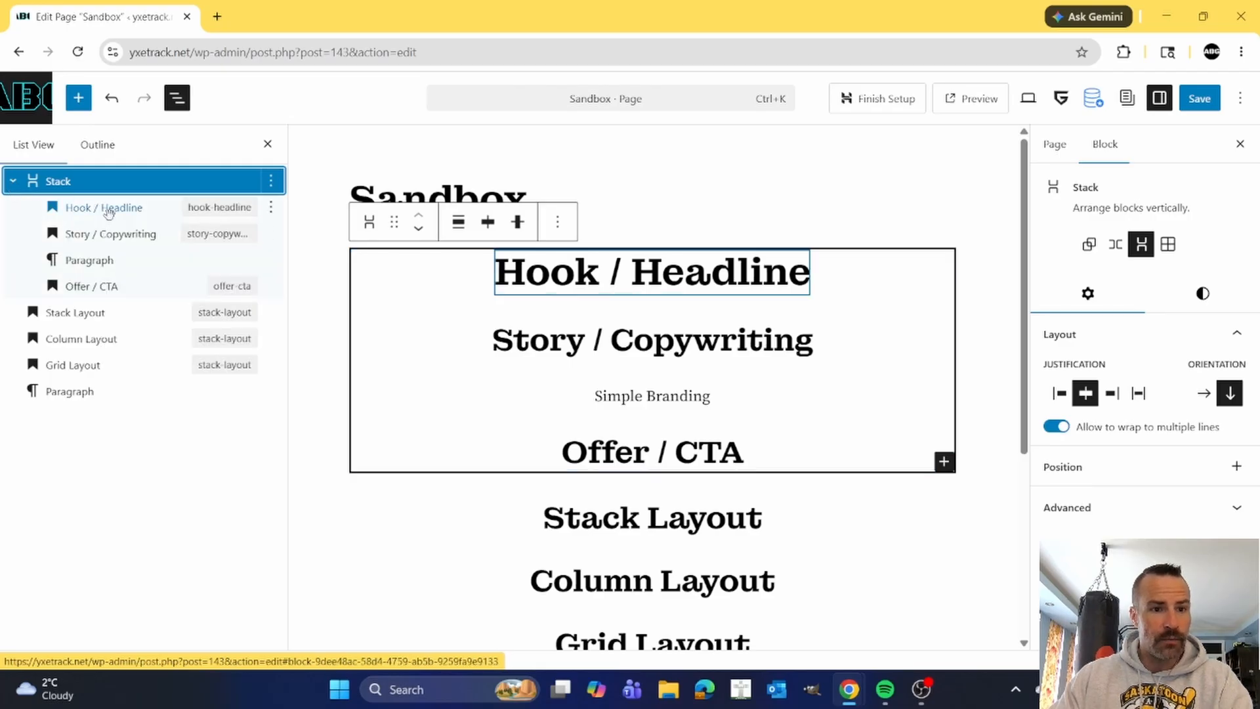
click(109, 210)
click(102, 235)
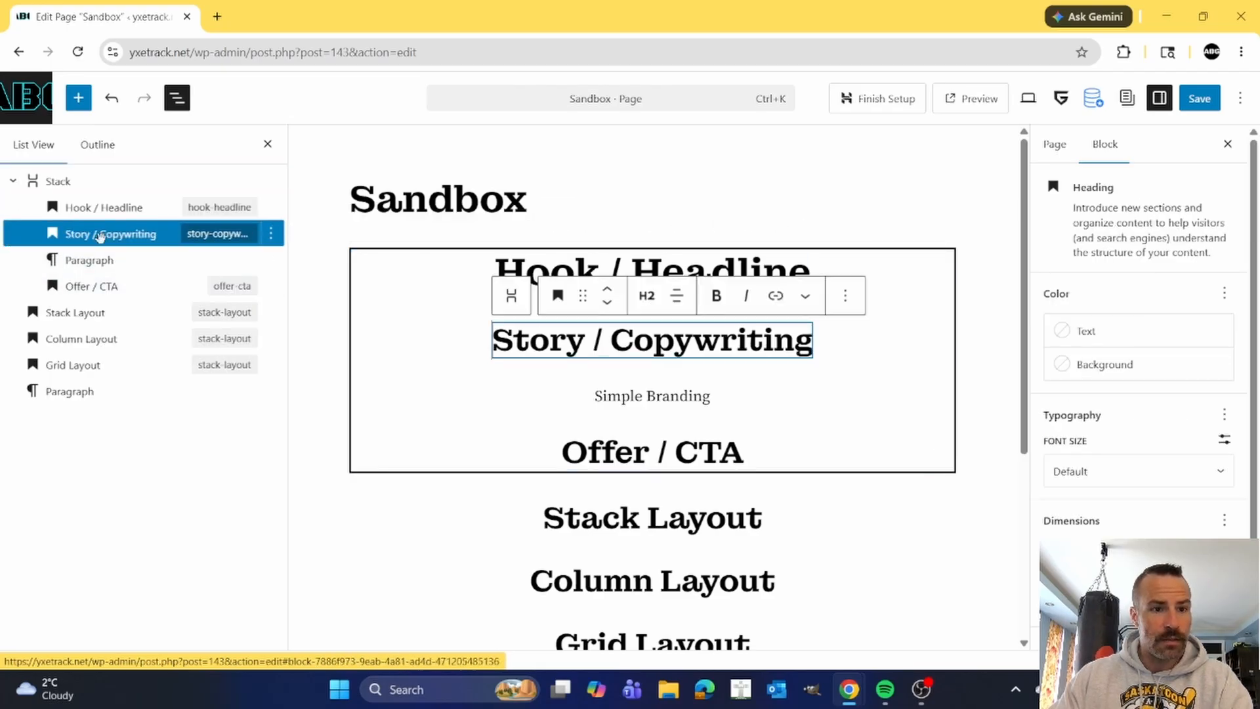
click(90, 262)
click(97, 289)
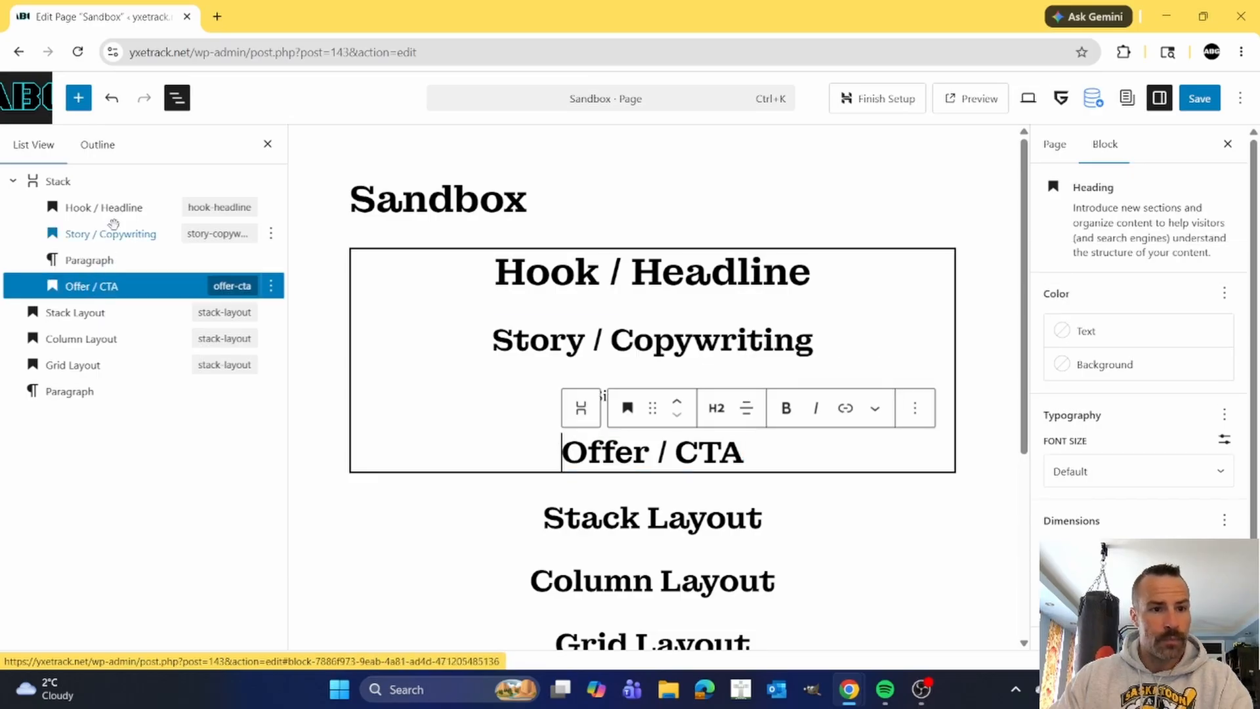
click(57, 181)
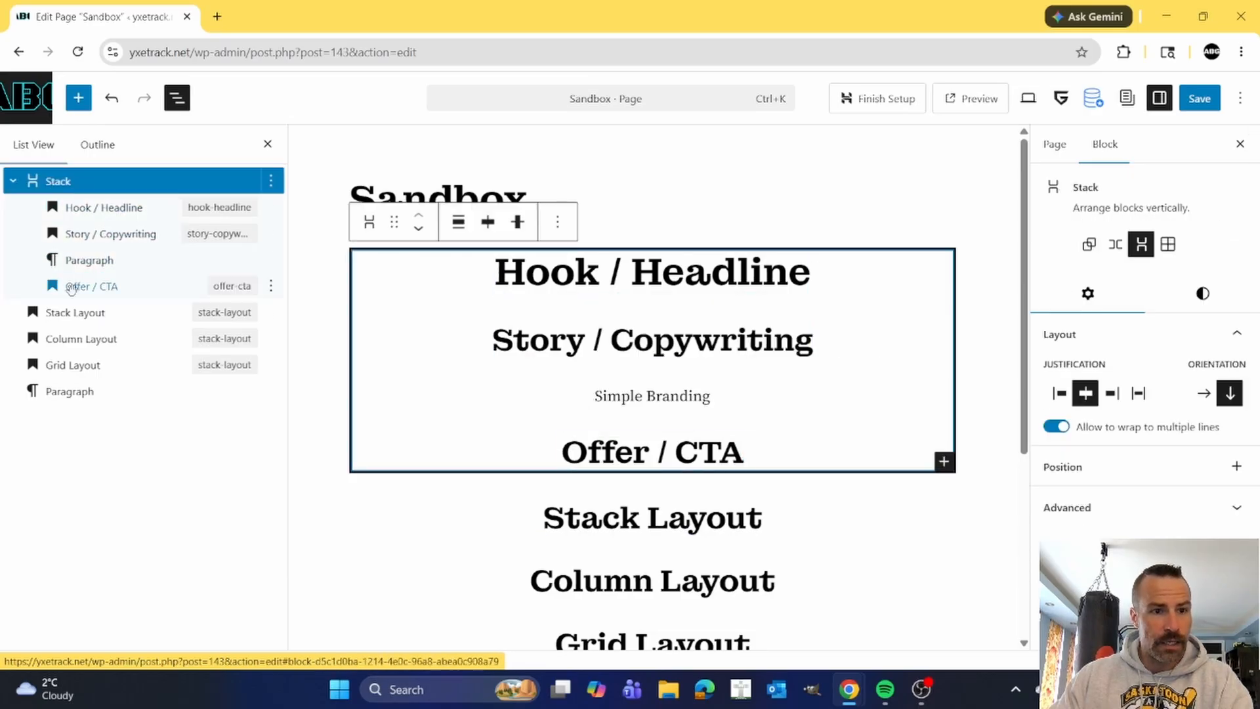
Examine how the Stack Layout, Column Layout and Grid Layout headings and the empty paragraph follow the Stack block.
click(74, 312)
click(79, 339)
click(78, 389)
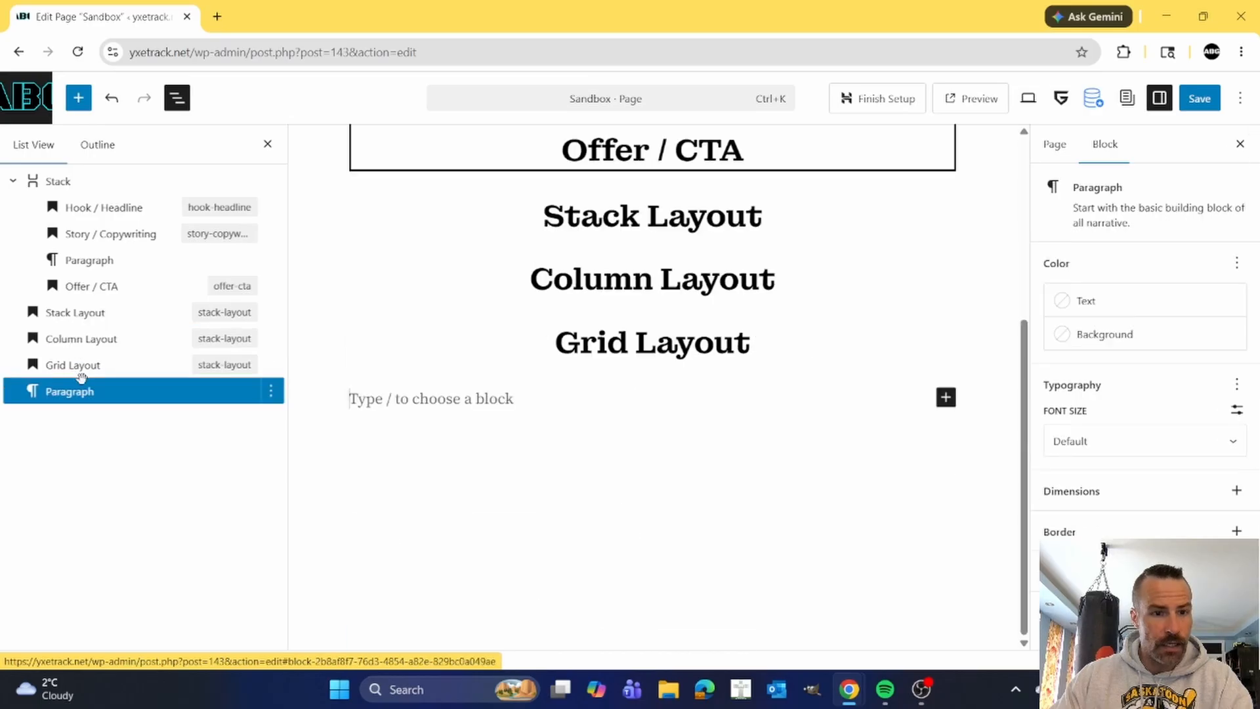
click(80, 365)
click(78, 287)
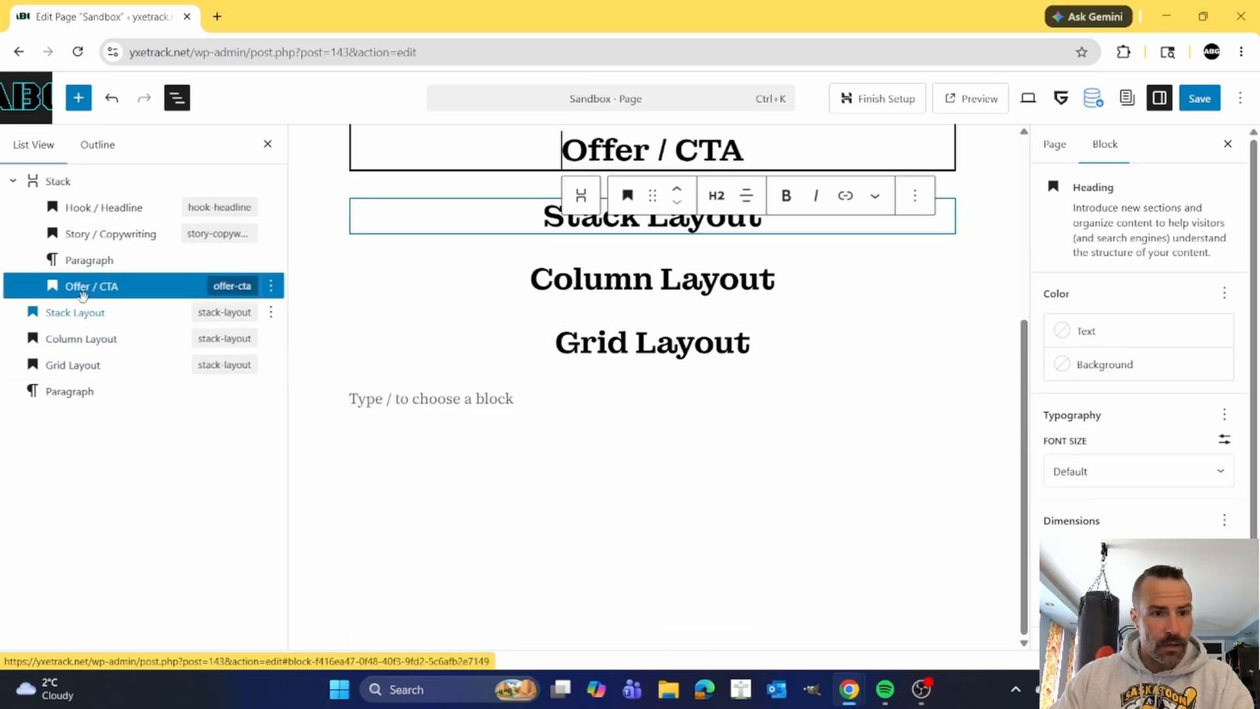
click(57, 182)
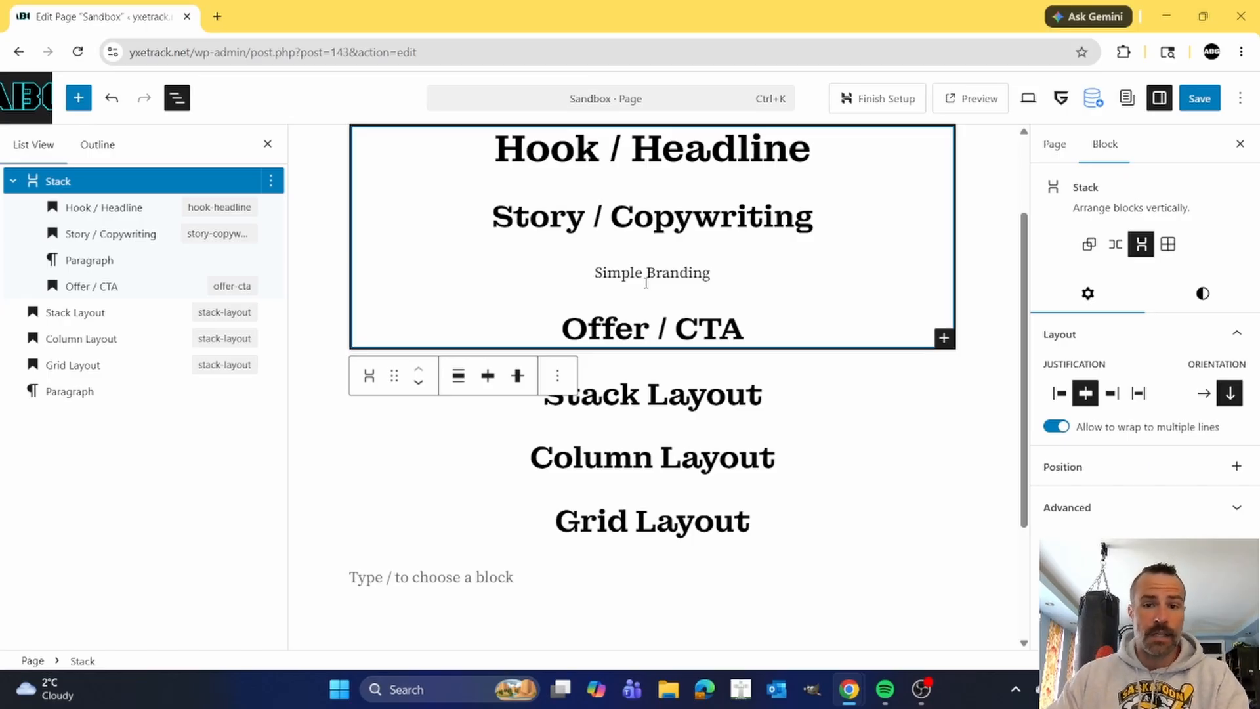
mouse_move(682, 294)
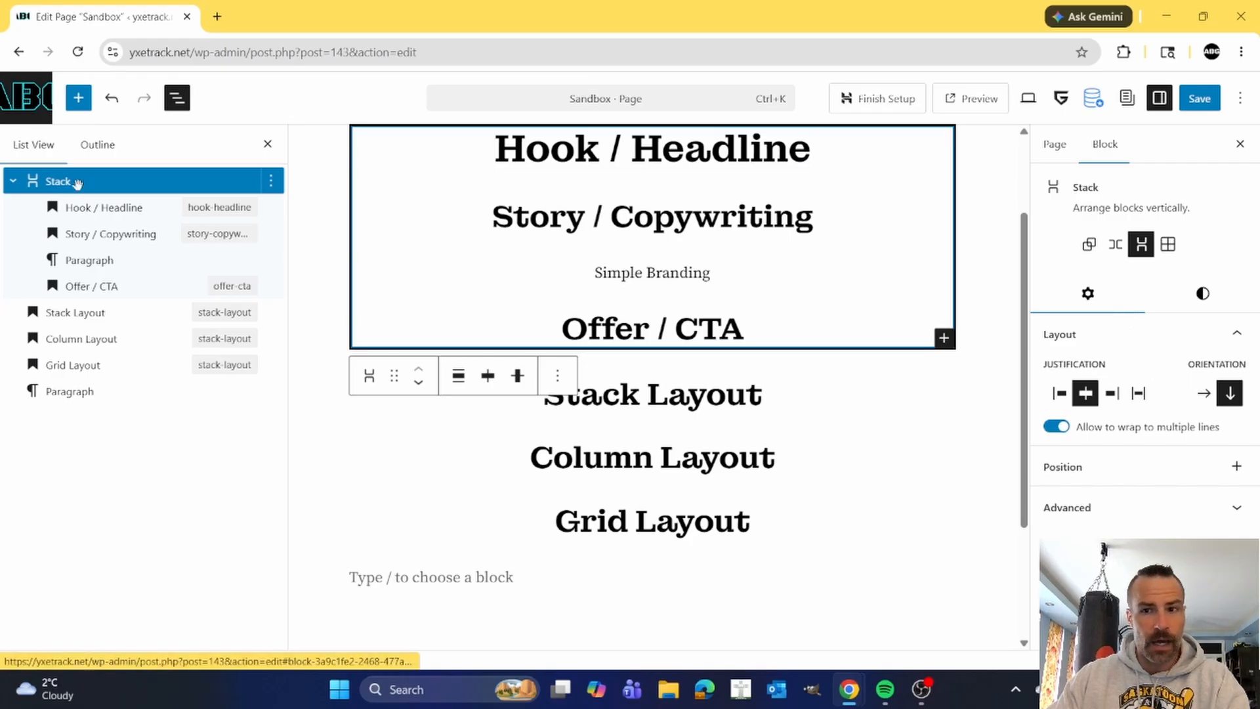
Try the cyan theme colour as the background of the Stack block.
click(1196, 302)
click(1095, 302)
click(1193, 297)
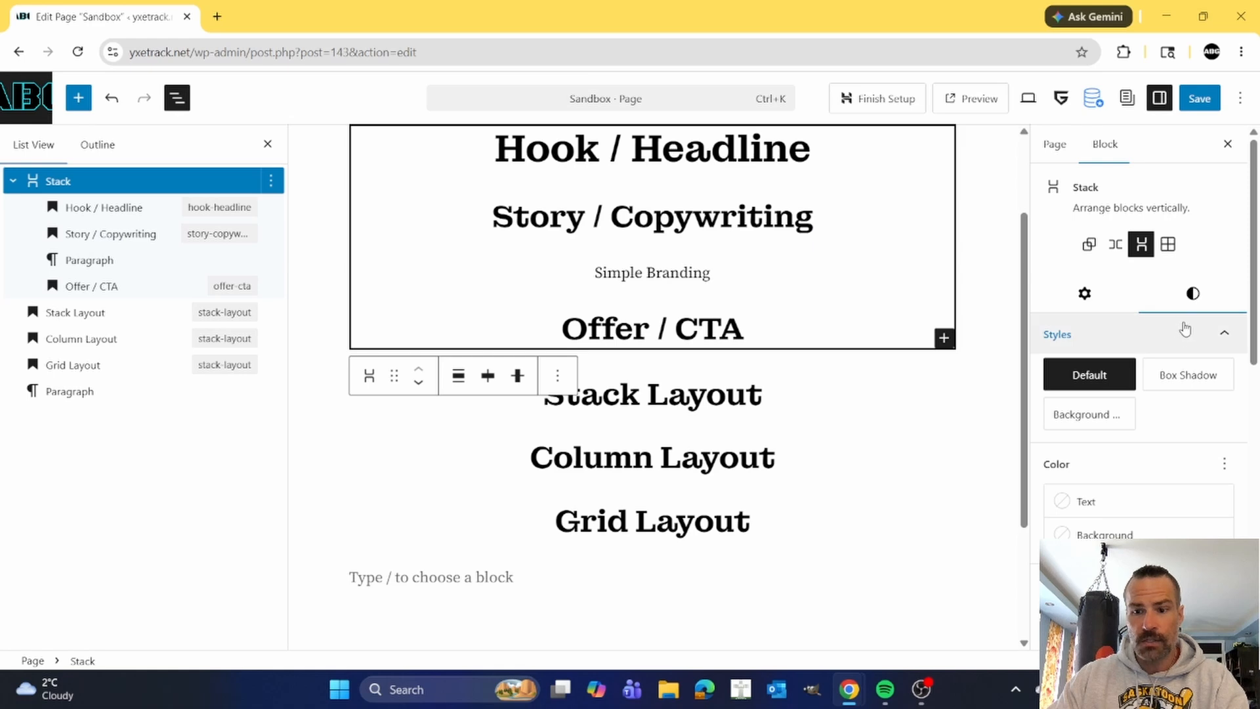
click(1104, 535)
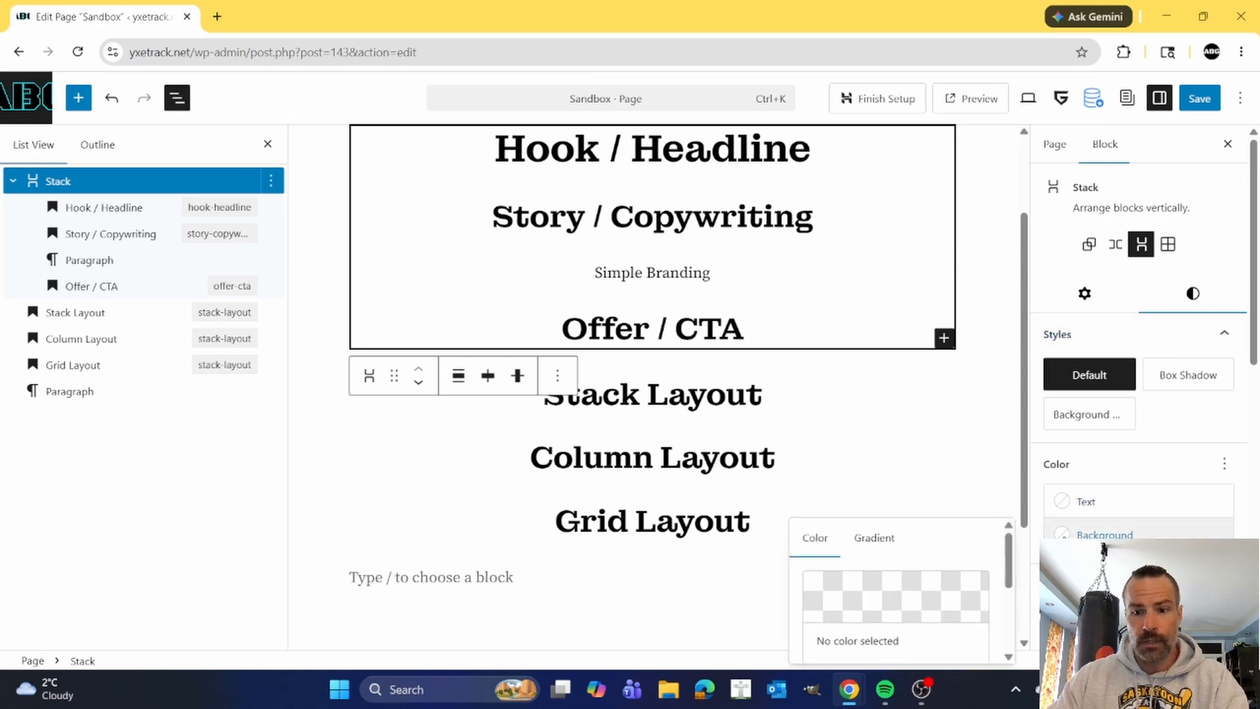
scroll(984, 545, down, 3)
scroll(984, 545, down, 3)
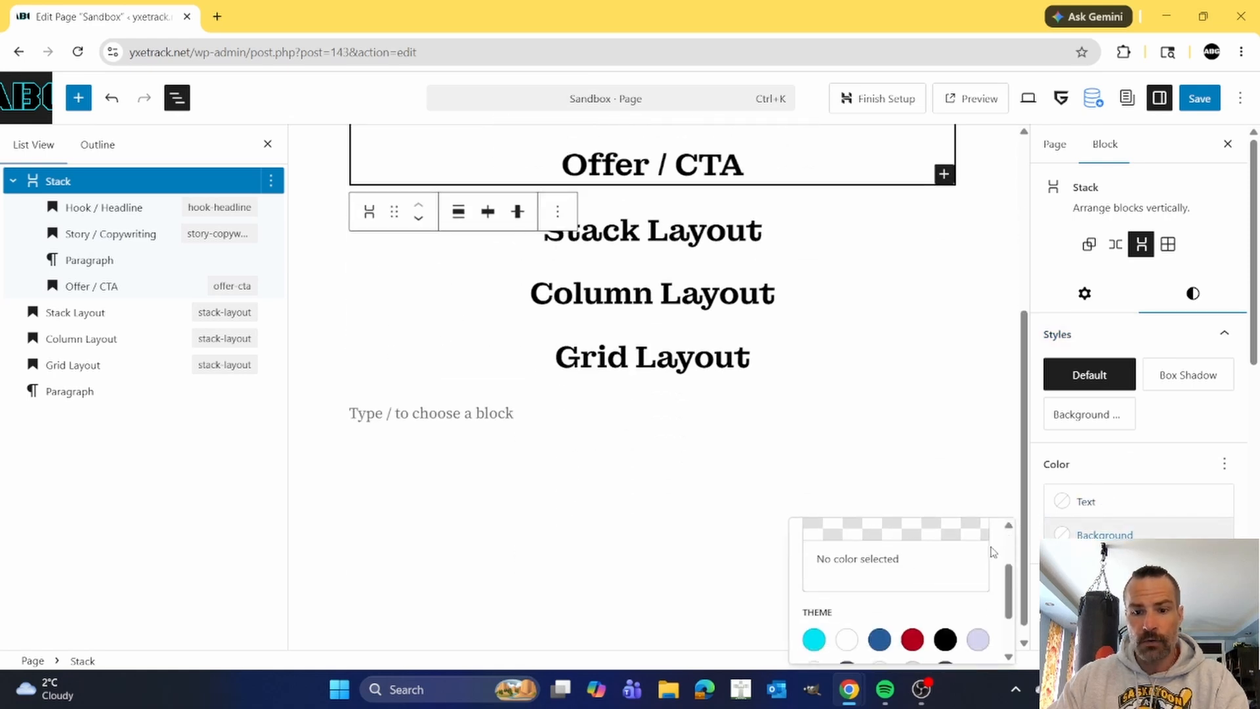
click(814, 640)
scroll(876, 475, up, 3)
scroll(876, 475, up, 2)
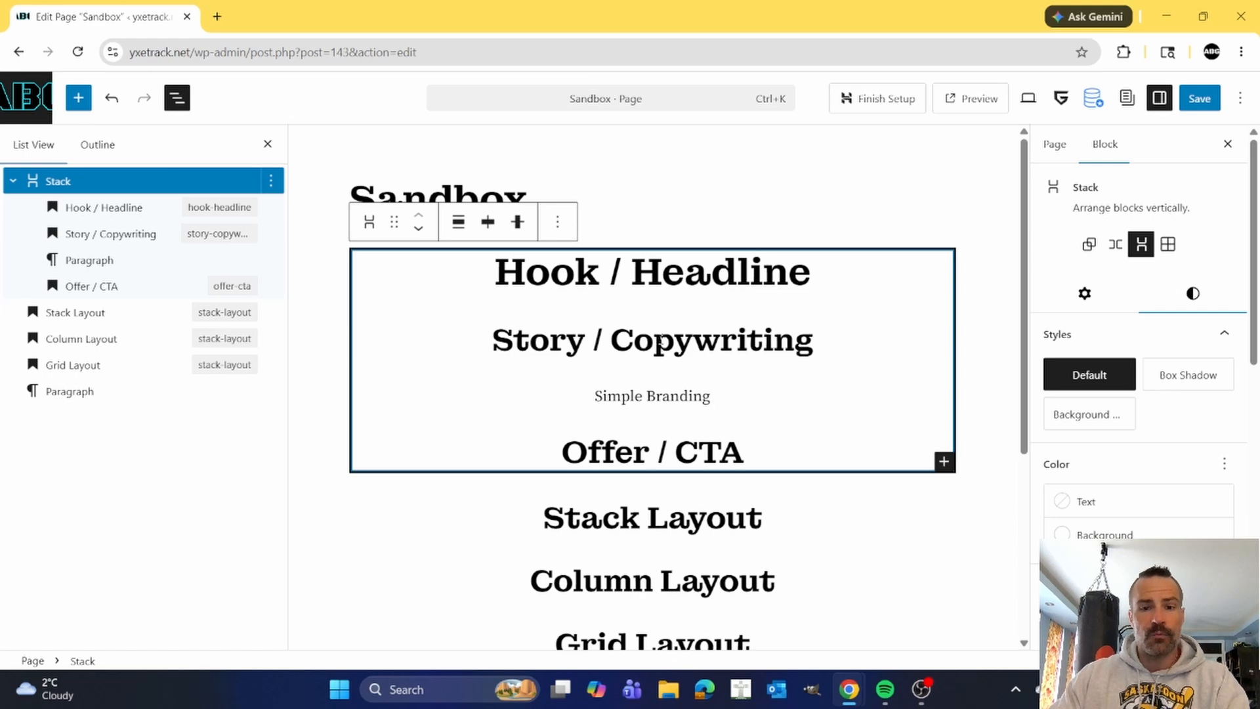
mouse_move(680, 321)
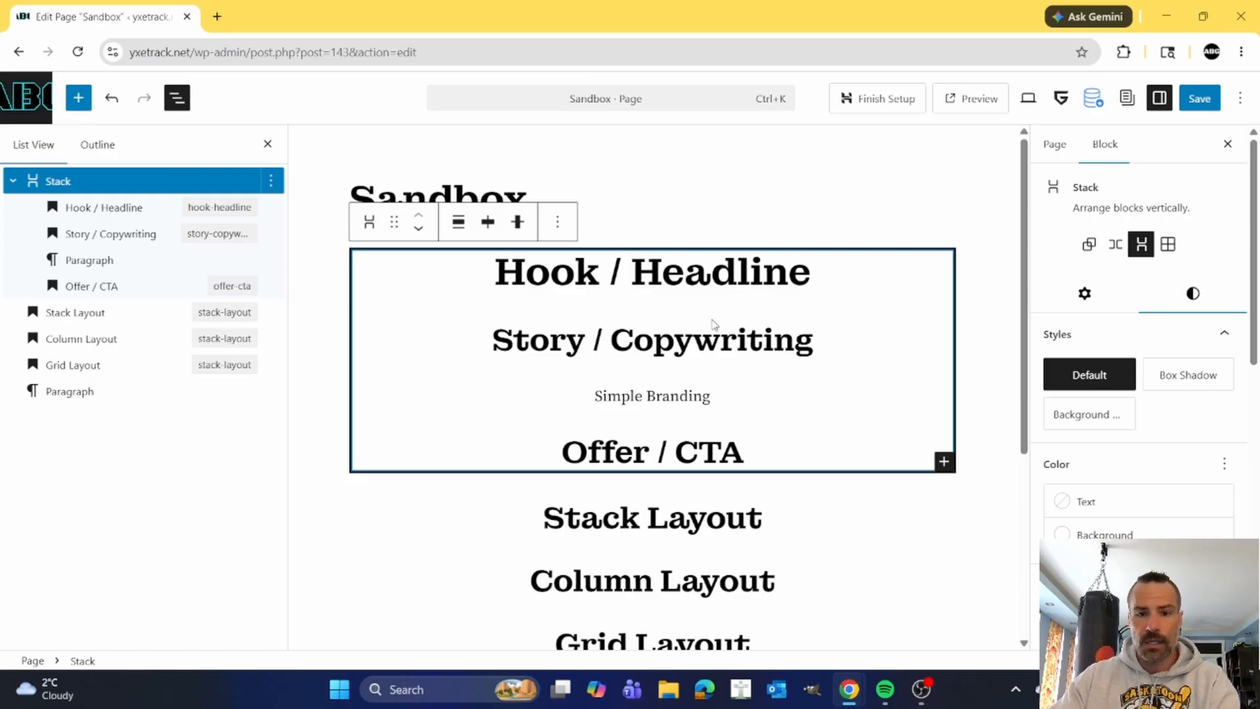
mouse_move(726, 305)
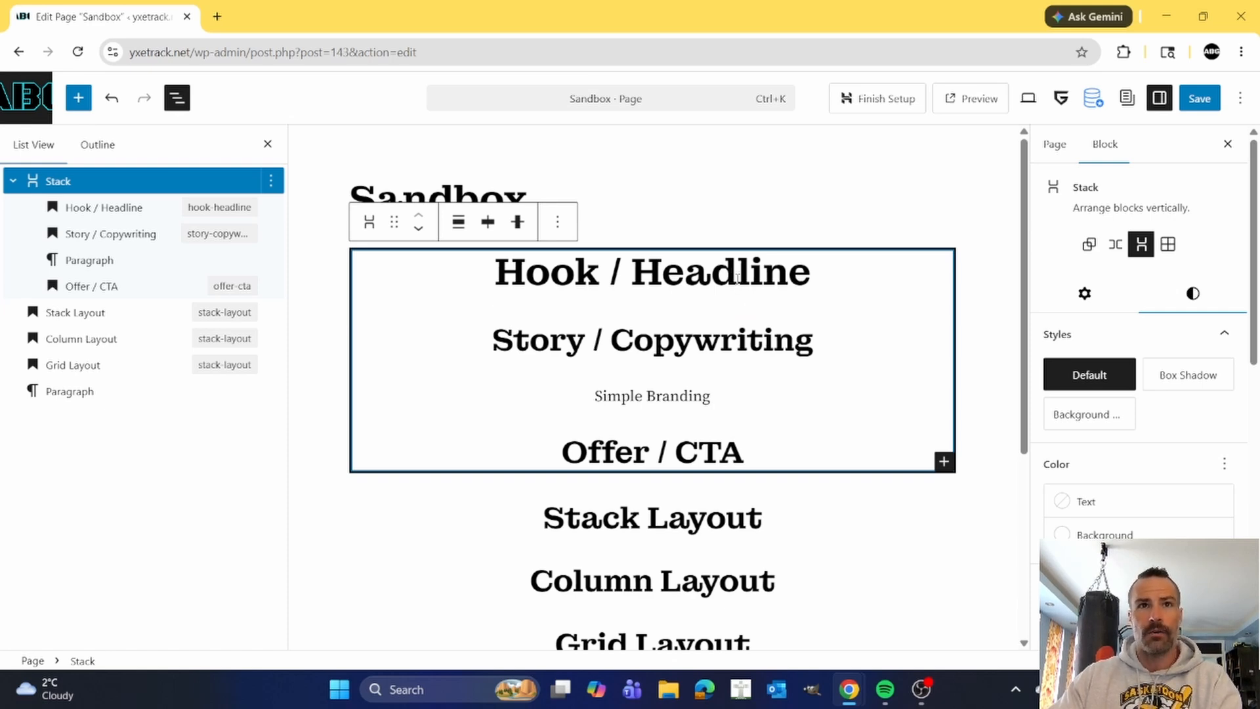
click(697, 451)
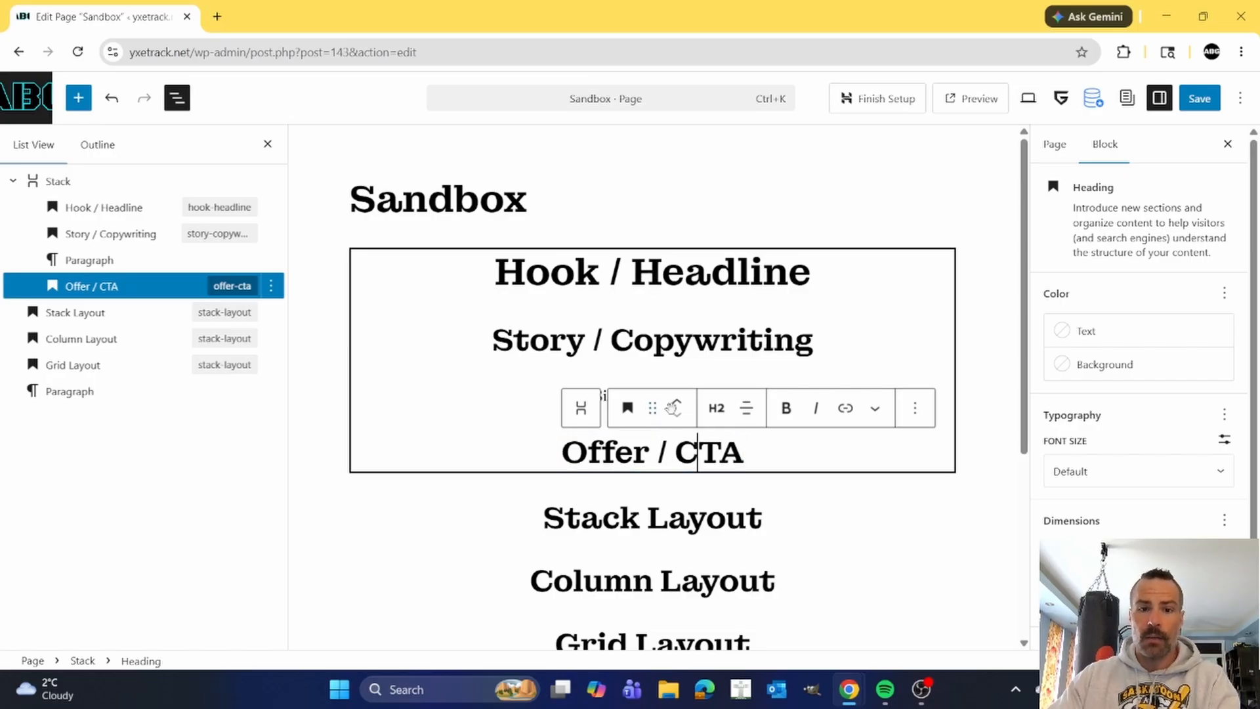
click(684, 281)
Add an empty paragraph block directly after the Stack Layout heading.
click(668, 518)
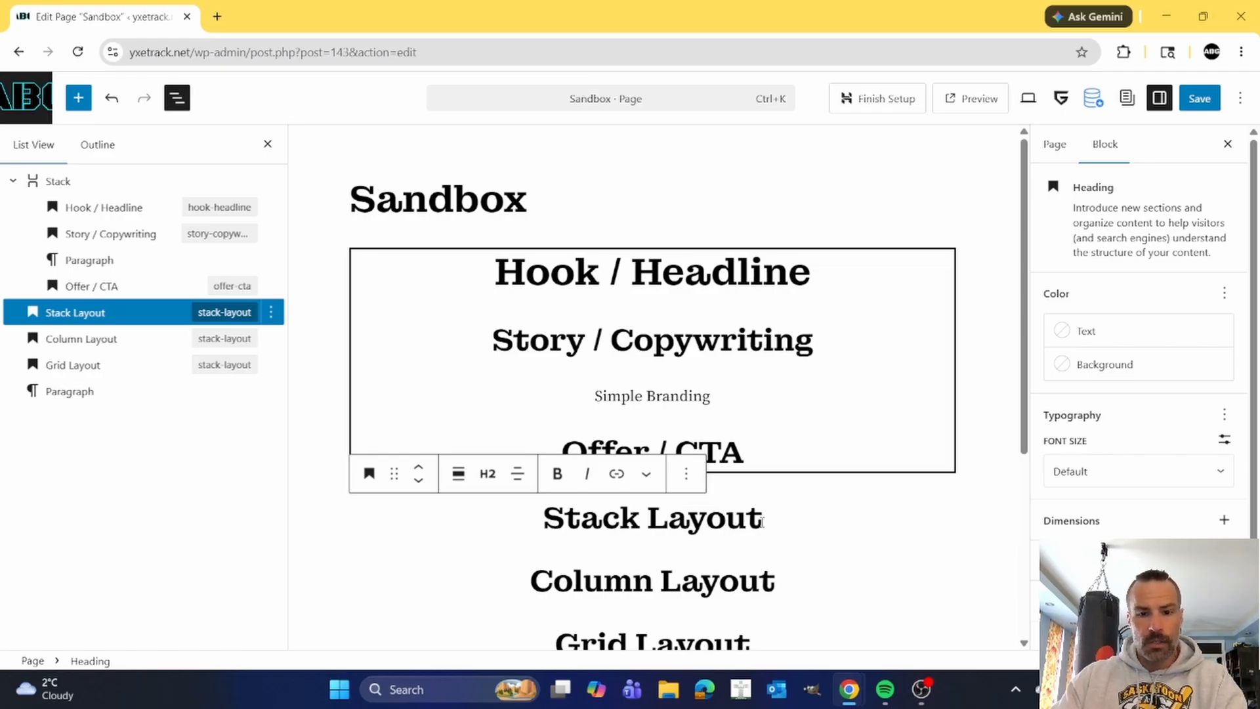
scroll(755, 512, down, 1)
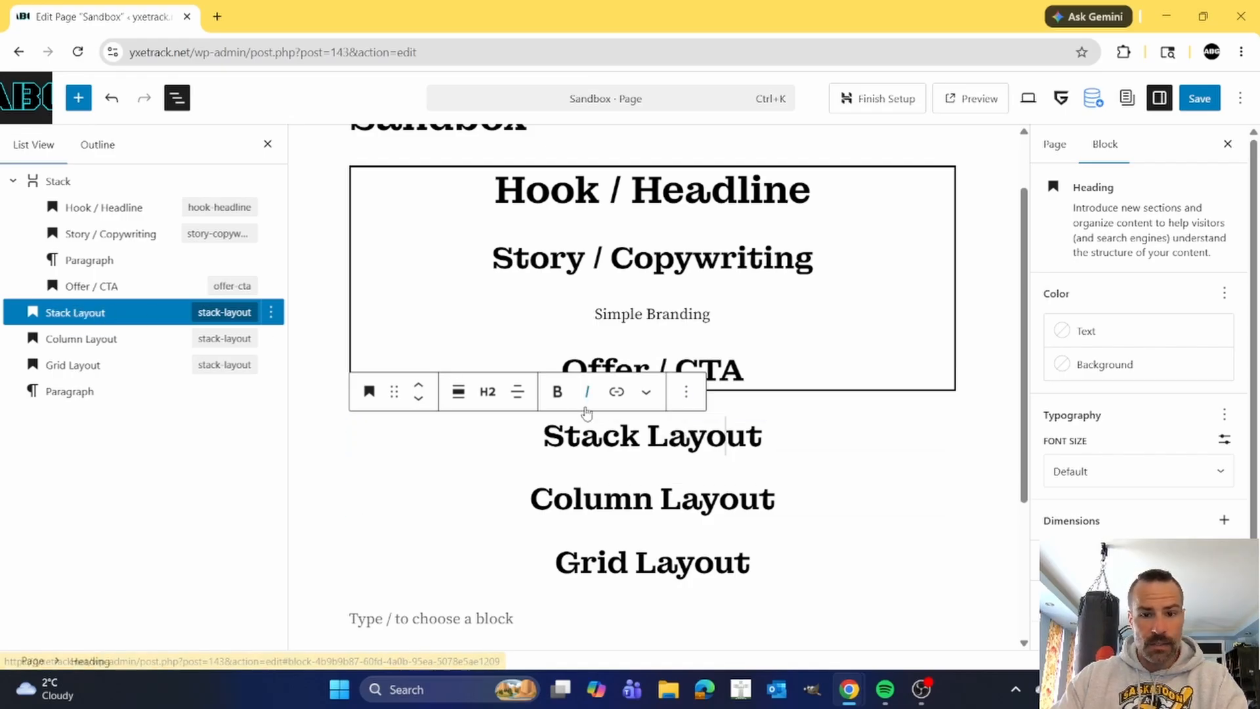
click(686, 394)
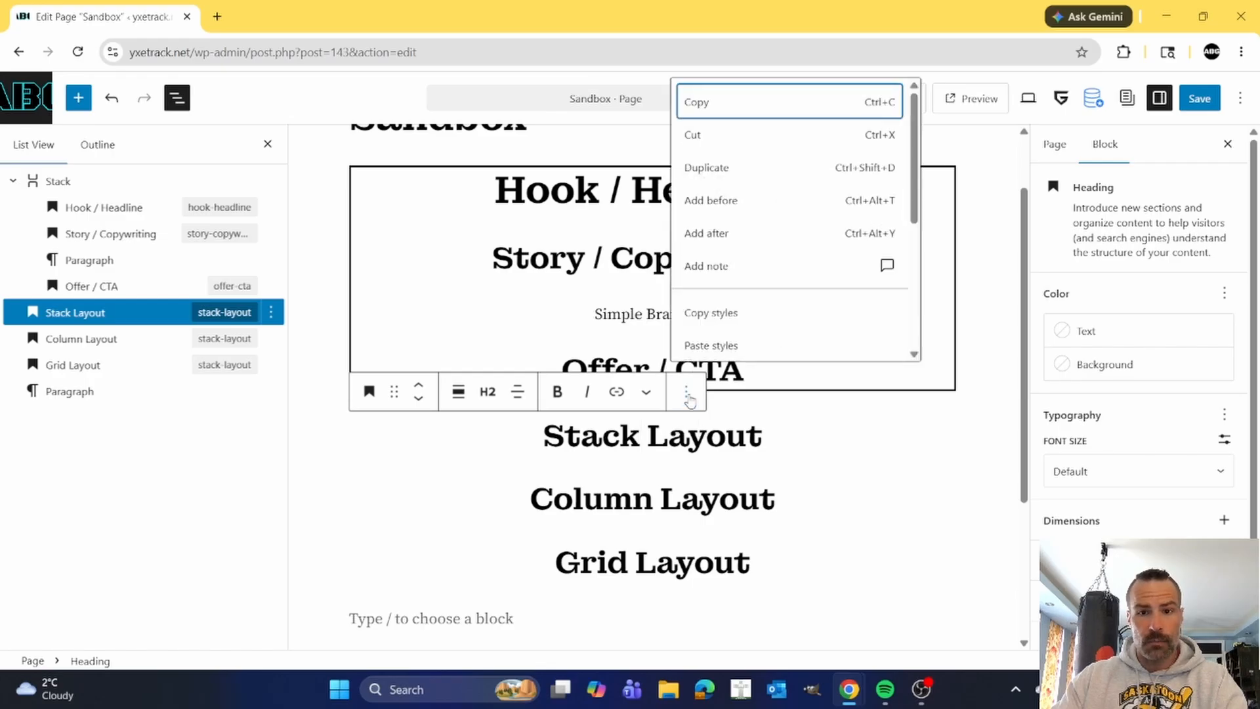
click(716, 233)
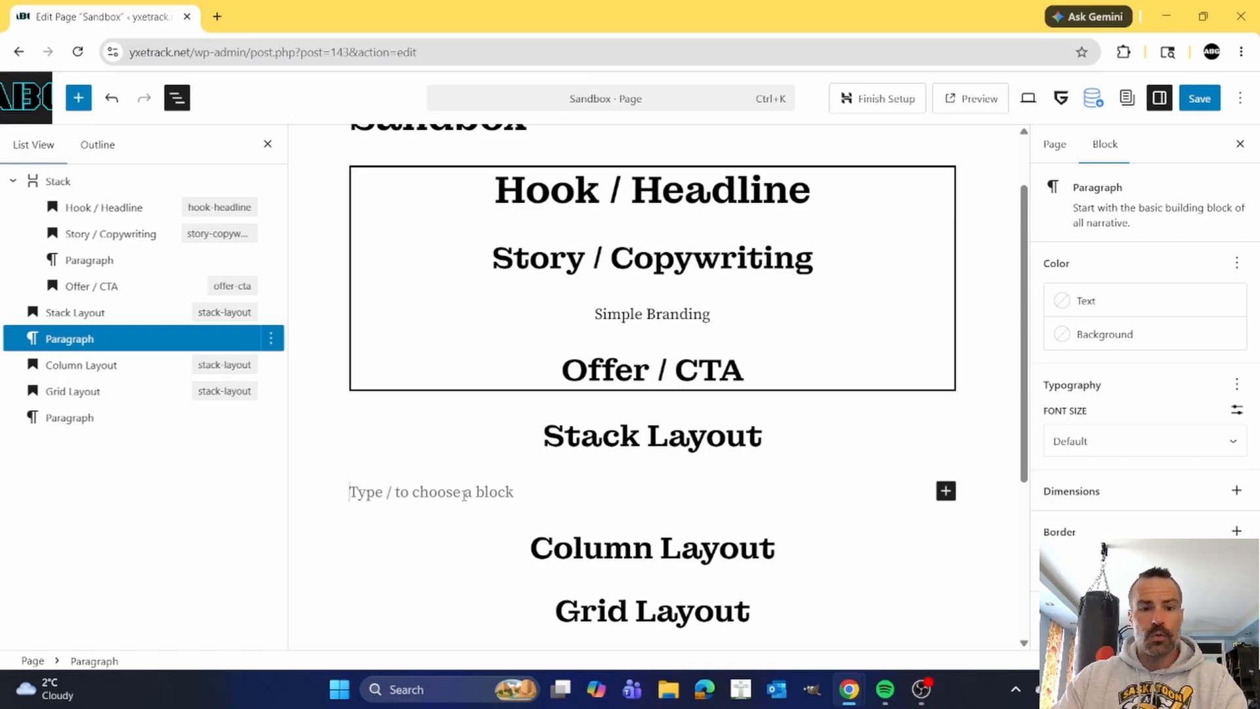
Browse the block library's Greenshift, Greenlight and Text categories for available blocks.
click(79, 98)
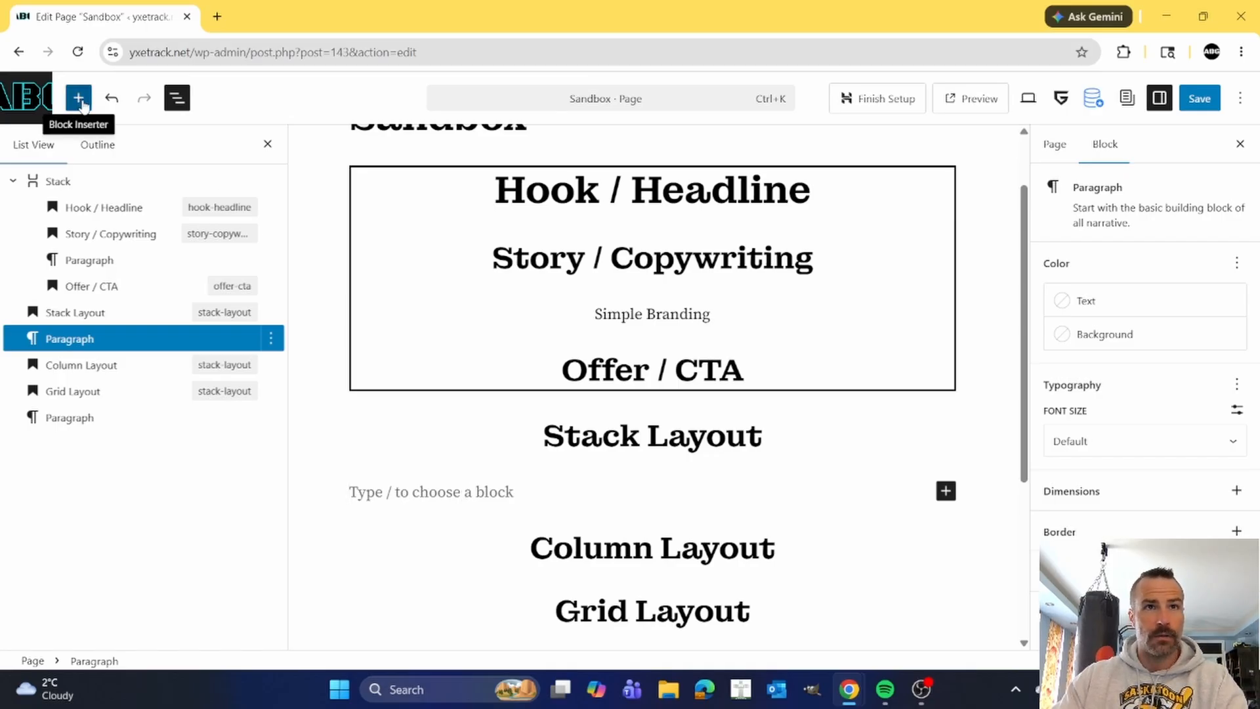
mouse_move(132, 260)
scroll(132, 259, down, 9)
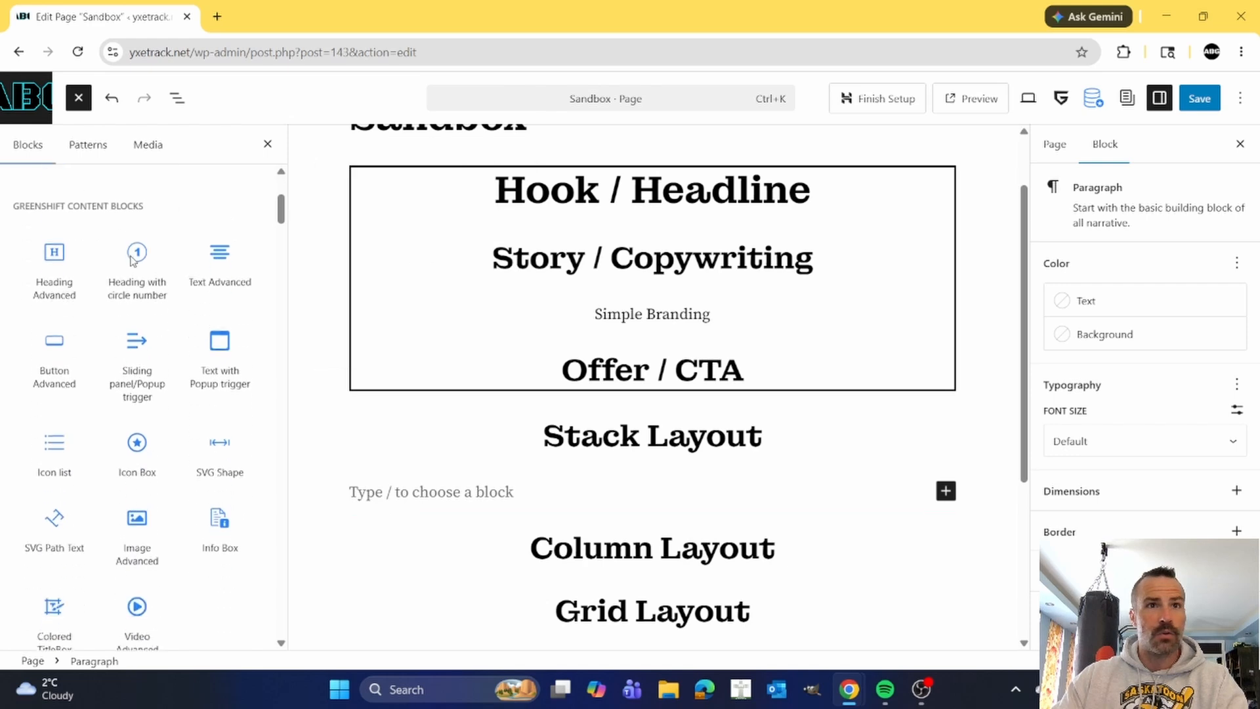
scroll(120, 290, up, 4)
scroll(120, 290, up, 4)
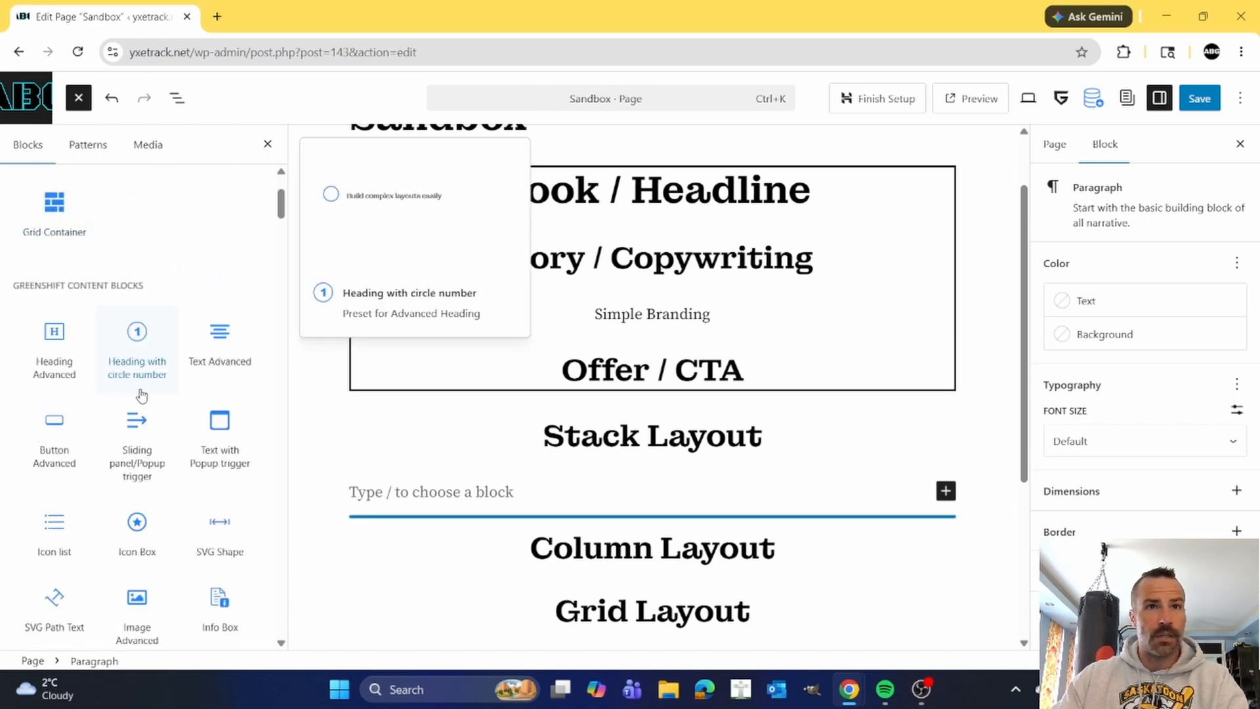
scroll(143, 395, down, 15)
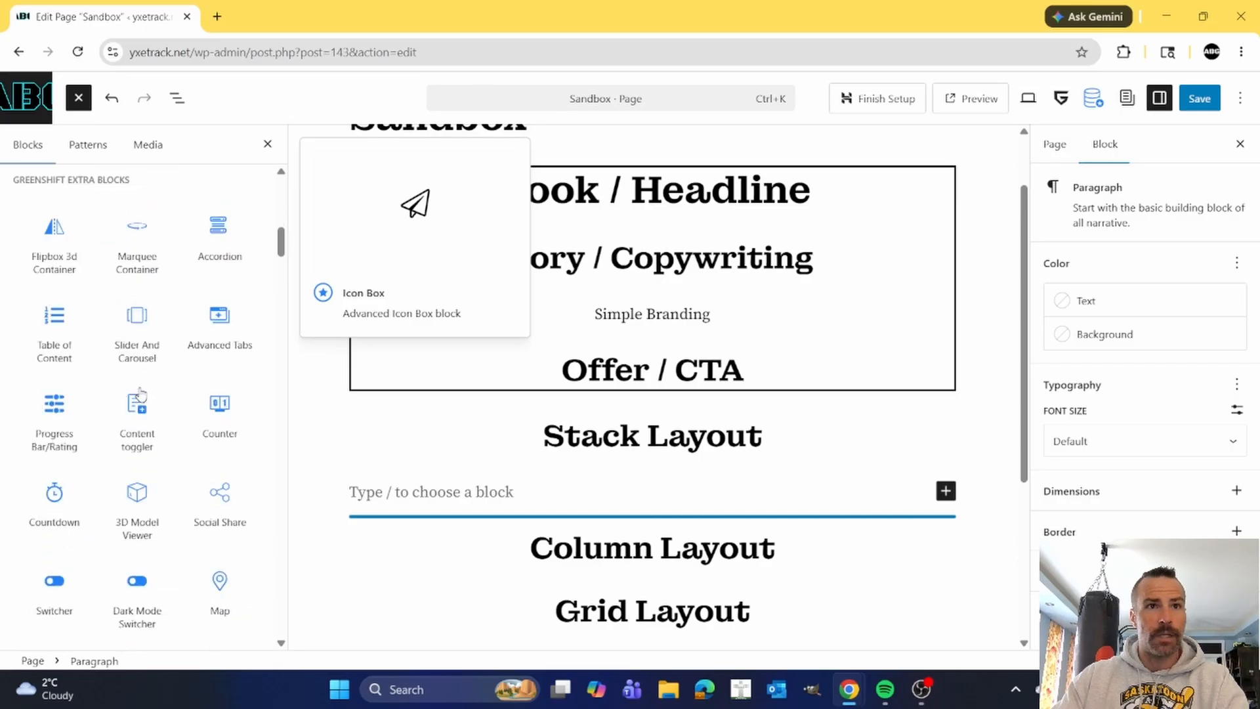
scroll(143, 393, down, 10)
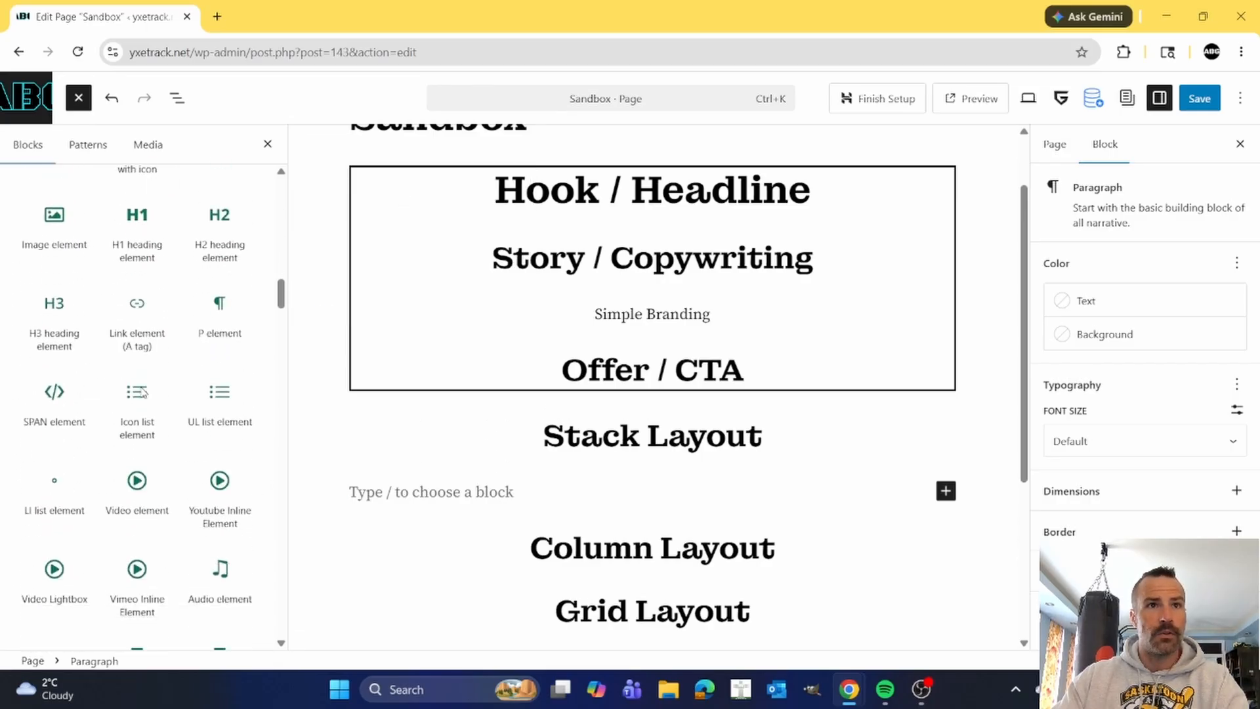
scroll(140, 385, down, 10)
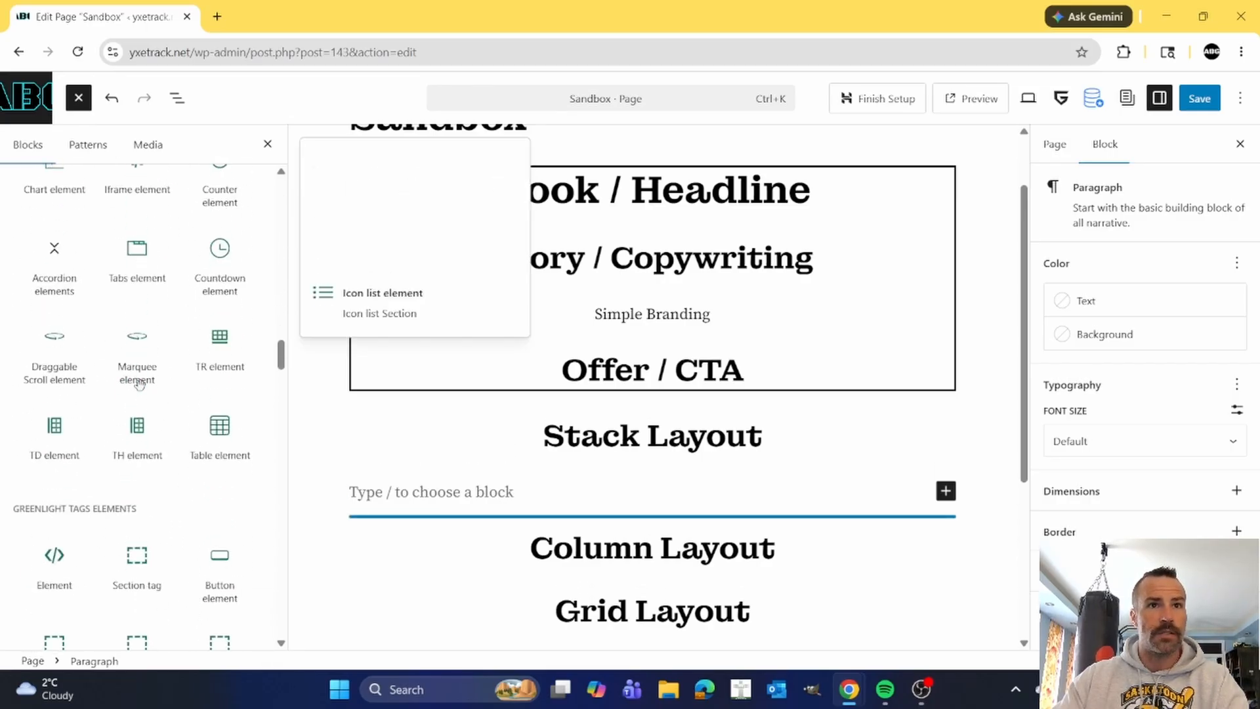
scroll(140, 385, down, 7)
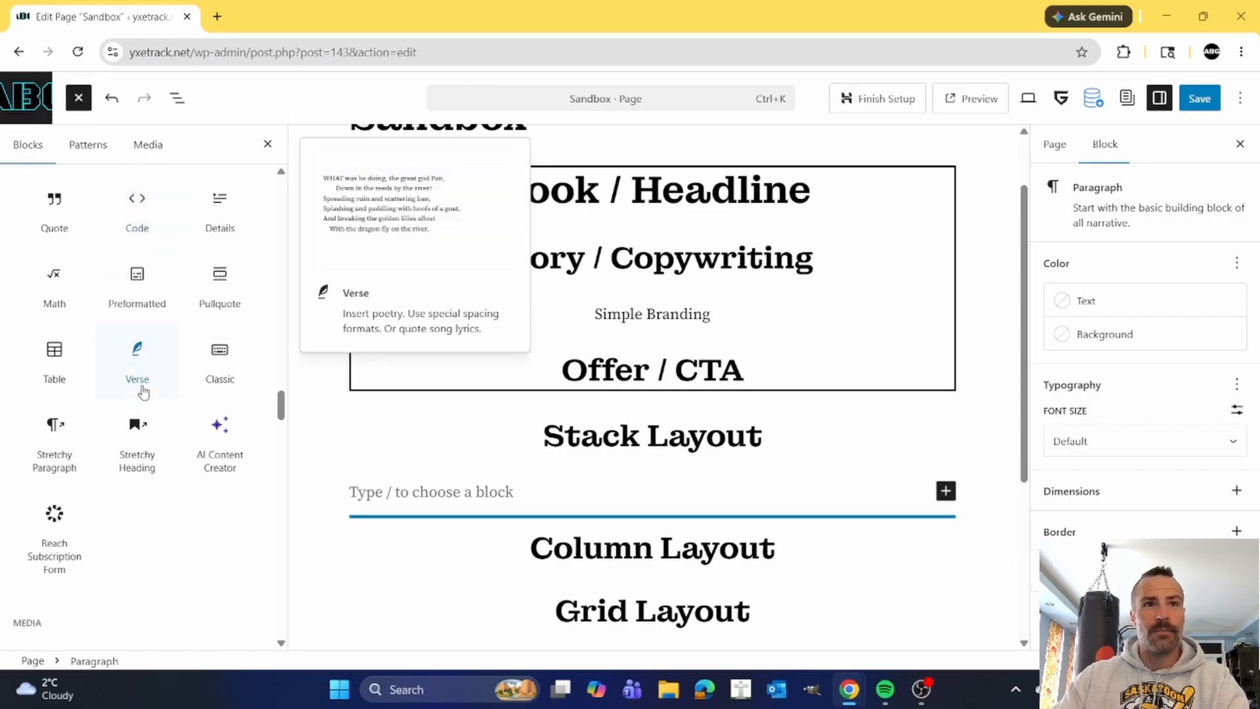
scroll(155, 410, up, 2)
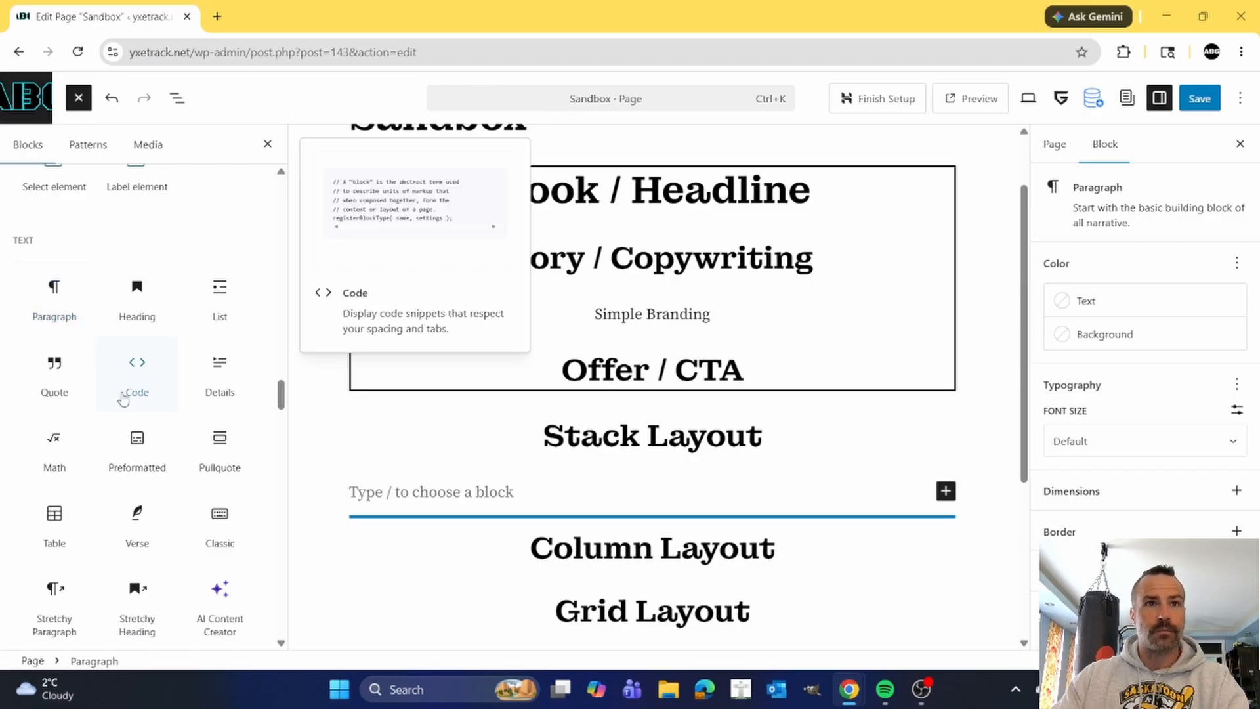
scroll(135, 407, down, 1)
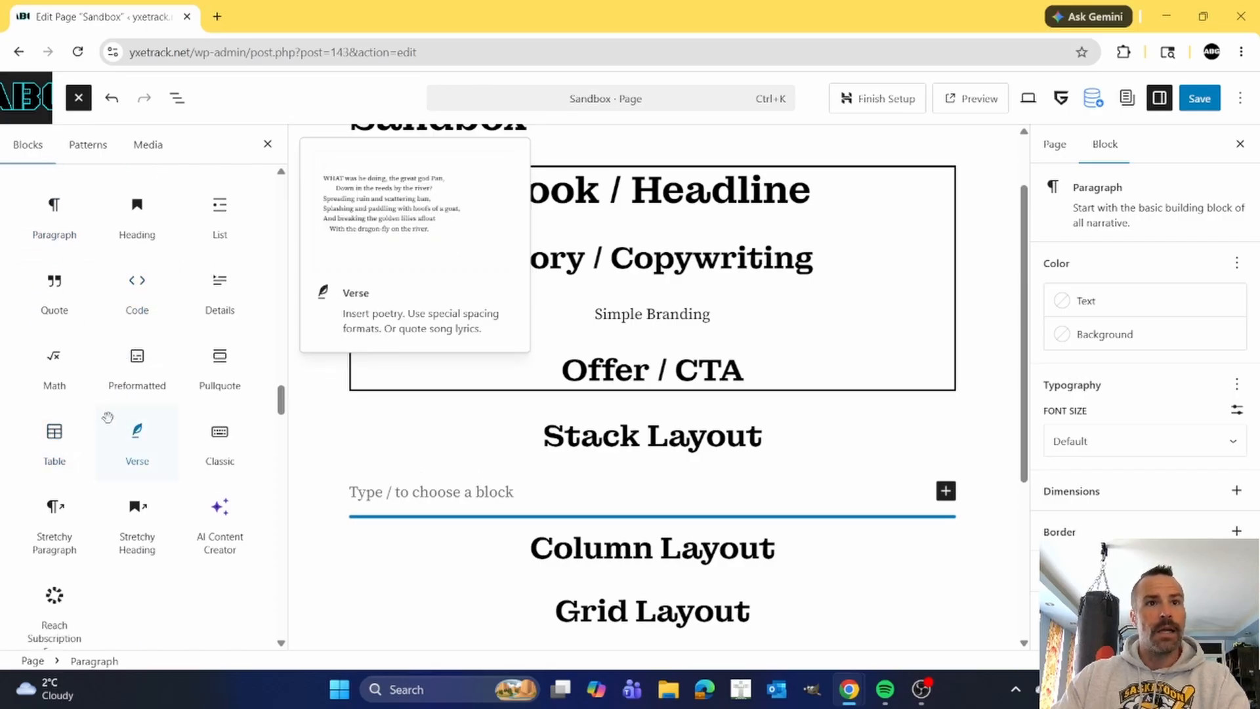
scroll(140, 412, up, 1)
scroll(139, 424, up, 1)
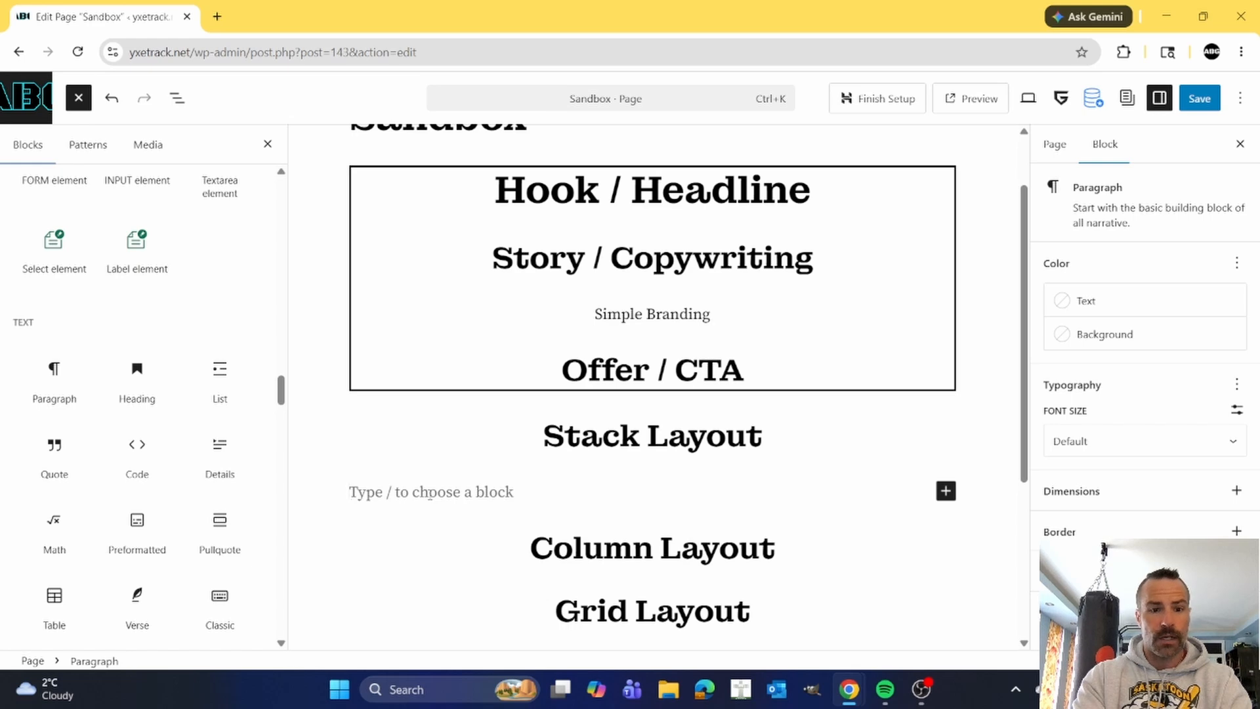
Insert a Stack block in the empty paragraph below the Stack Layout heading.
text(/)
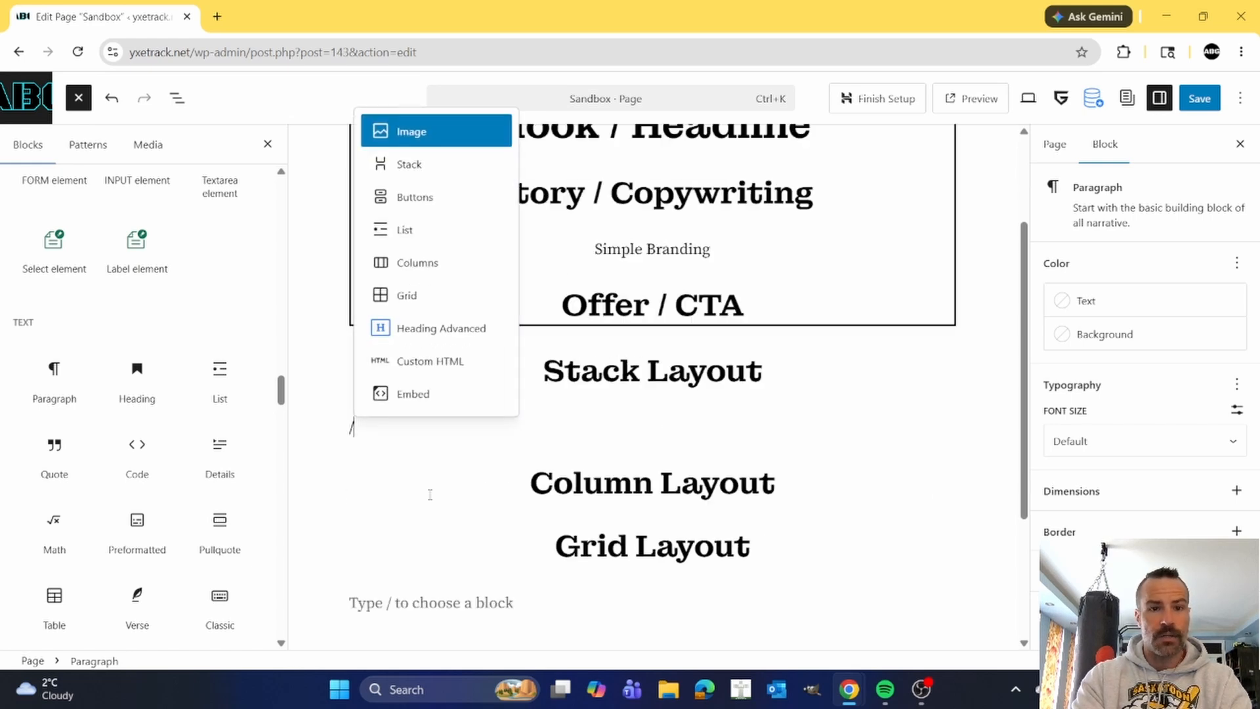
text(stack)
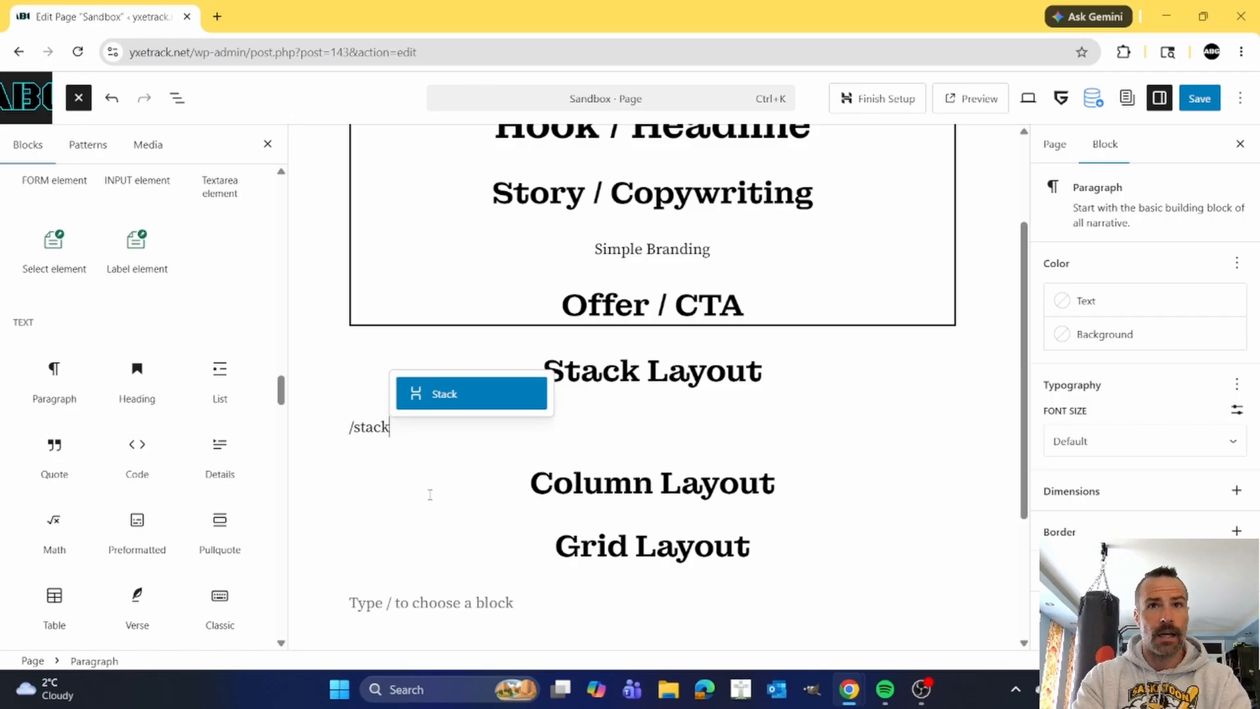
key(Return)
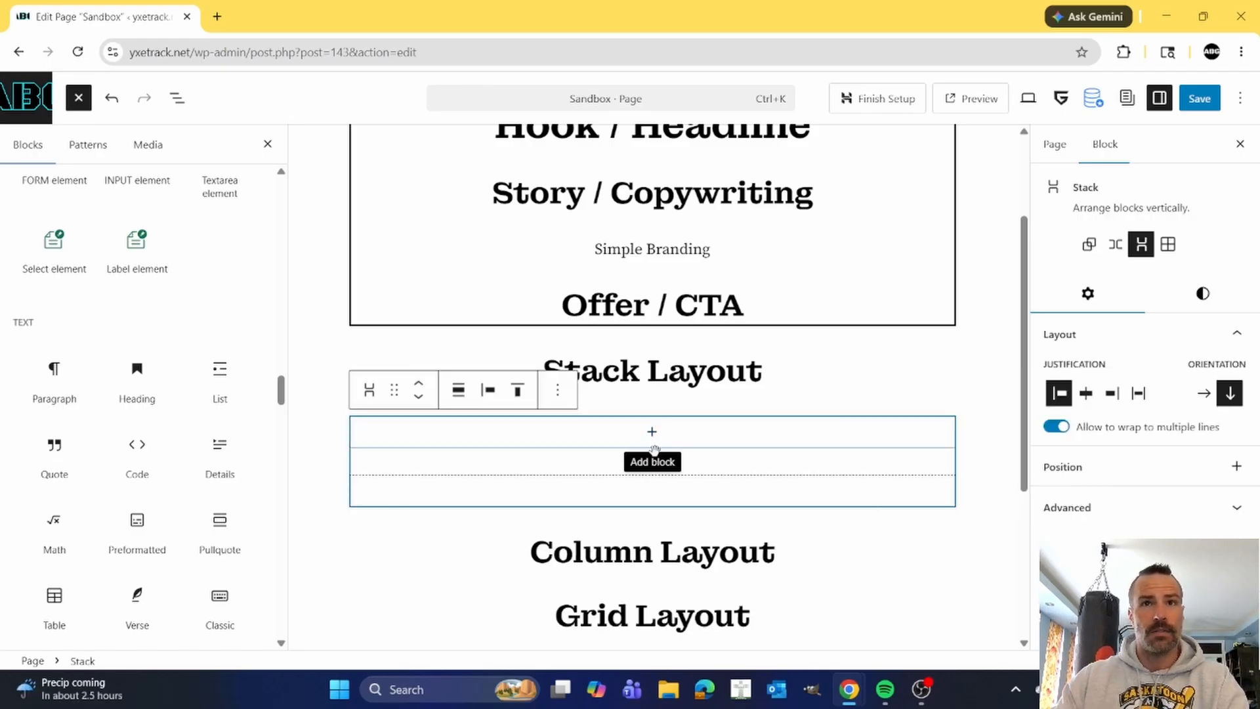
Set the new Stack block's alignment to Full width, comparing it with None along the way.
click(458, 393)
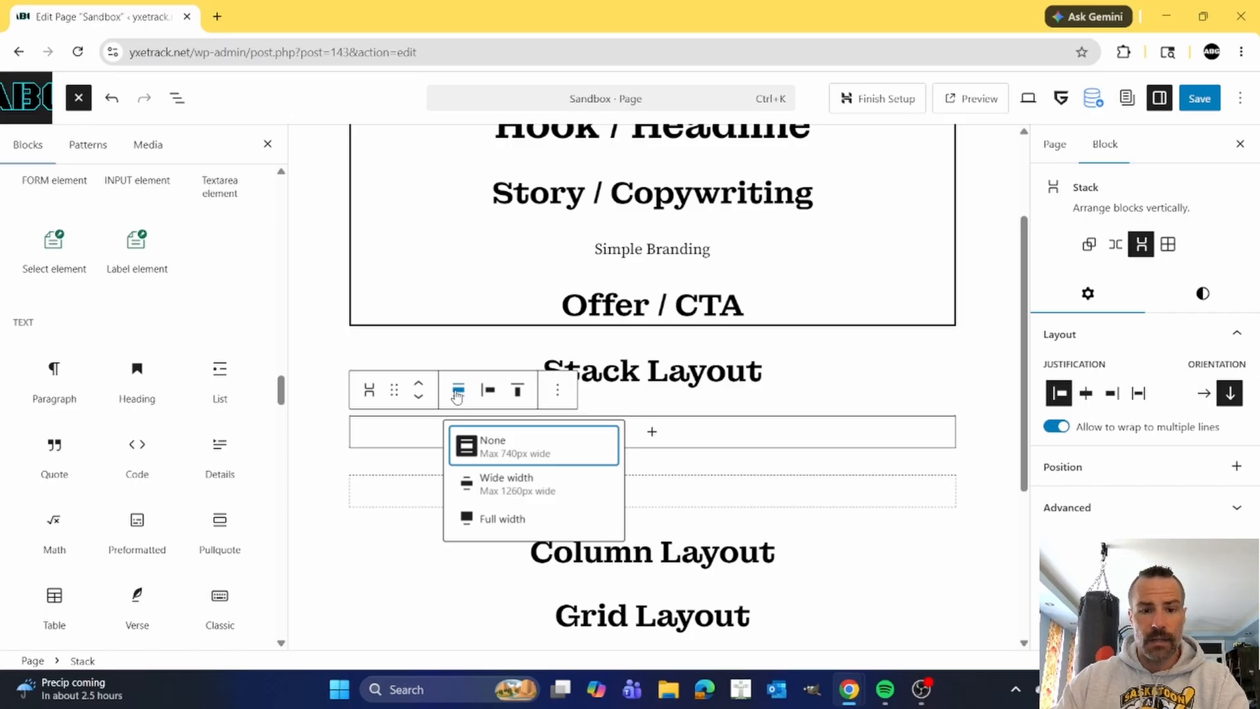
click(503, 520)
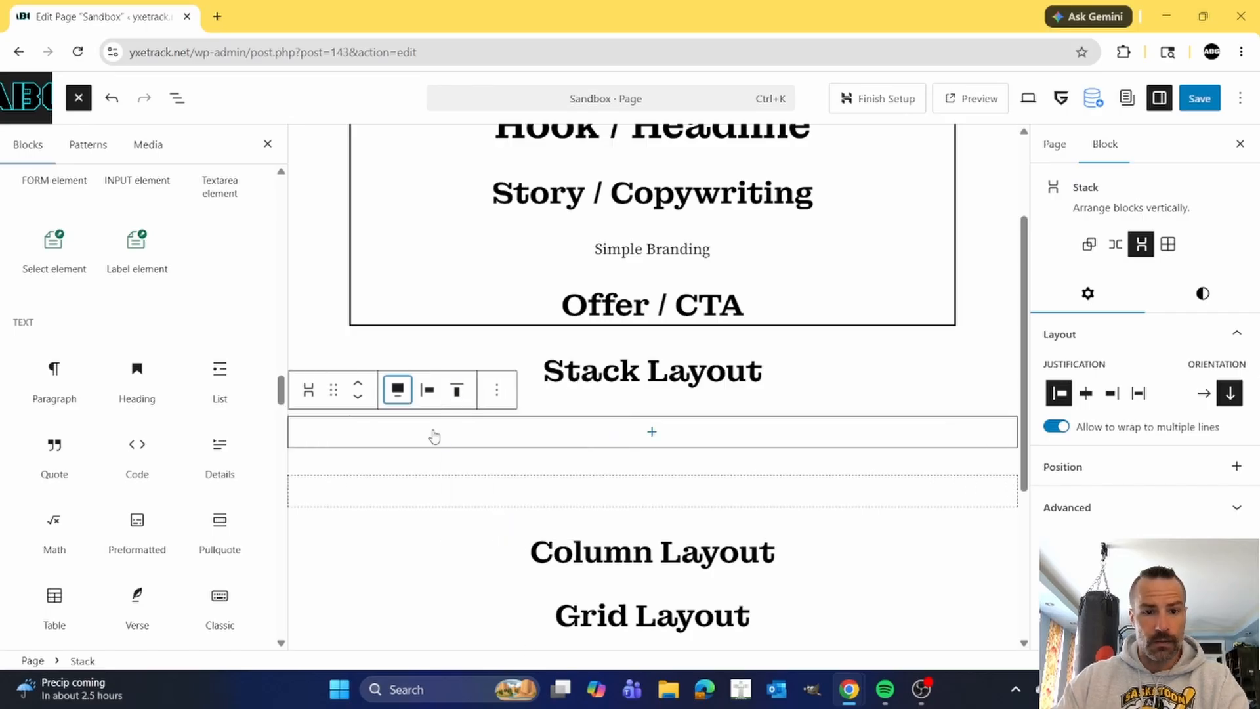
click(397, 390)
click(429, 451)
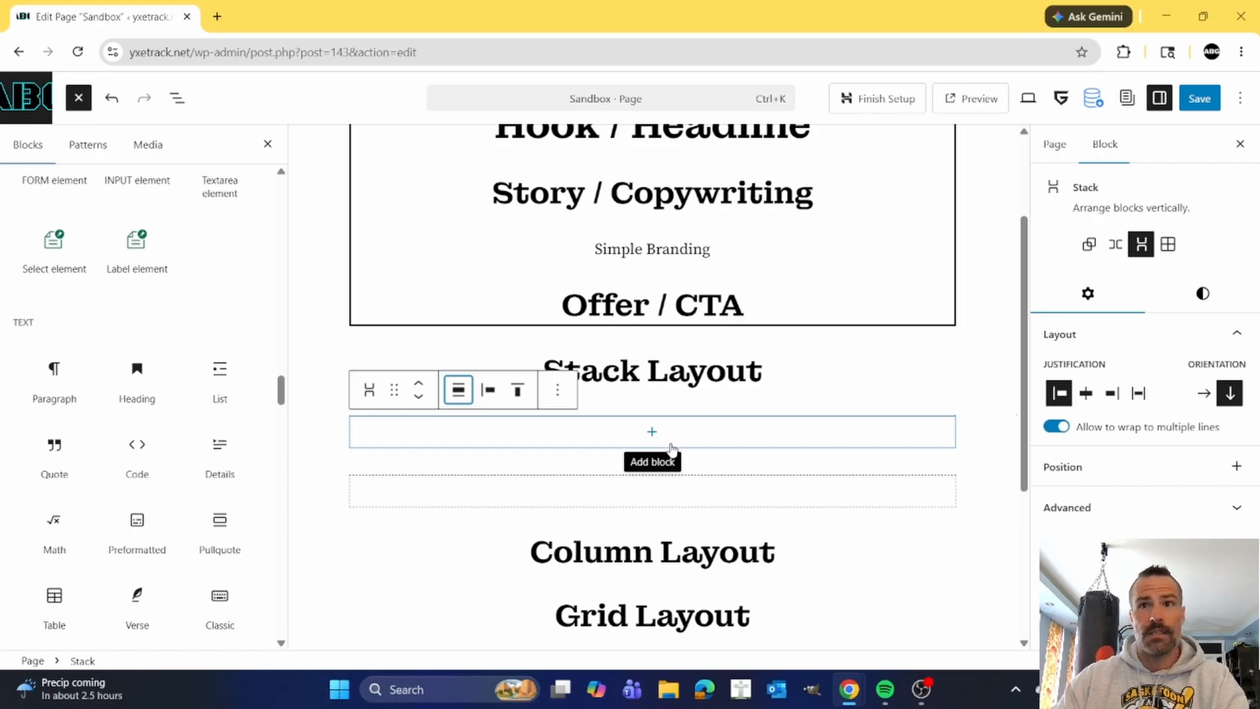
click(458, 390)
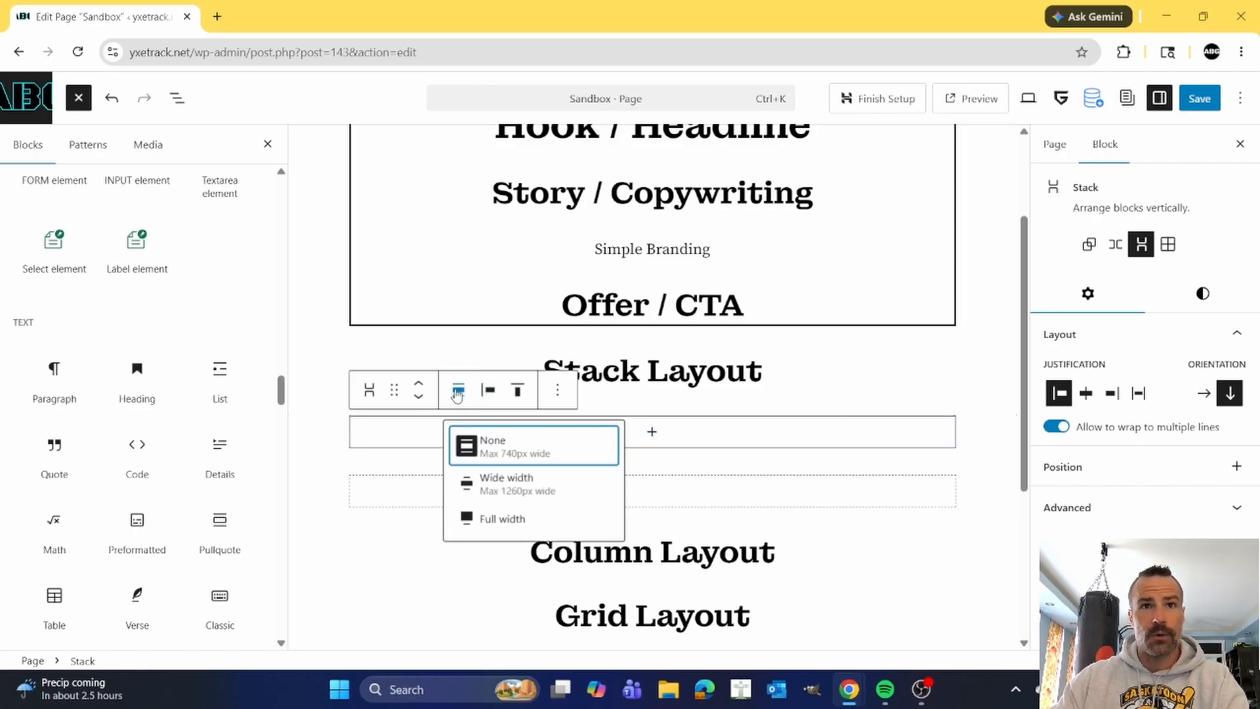
click(513, 520)
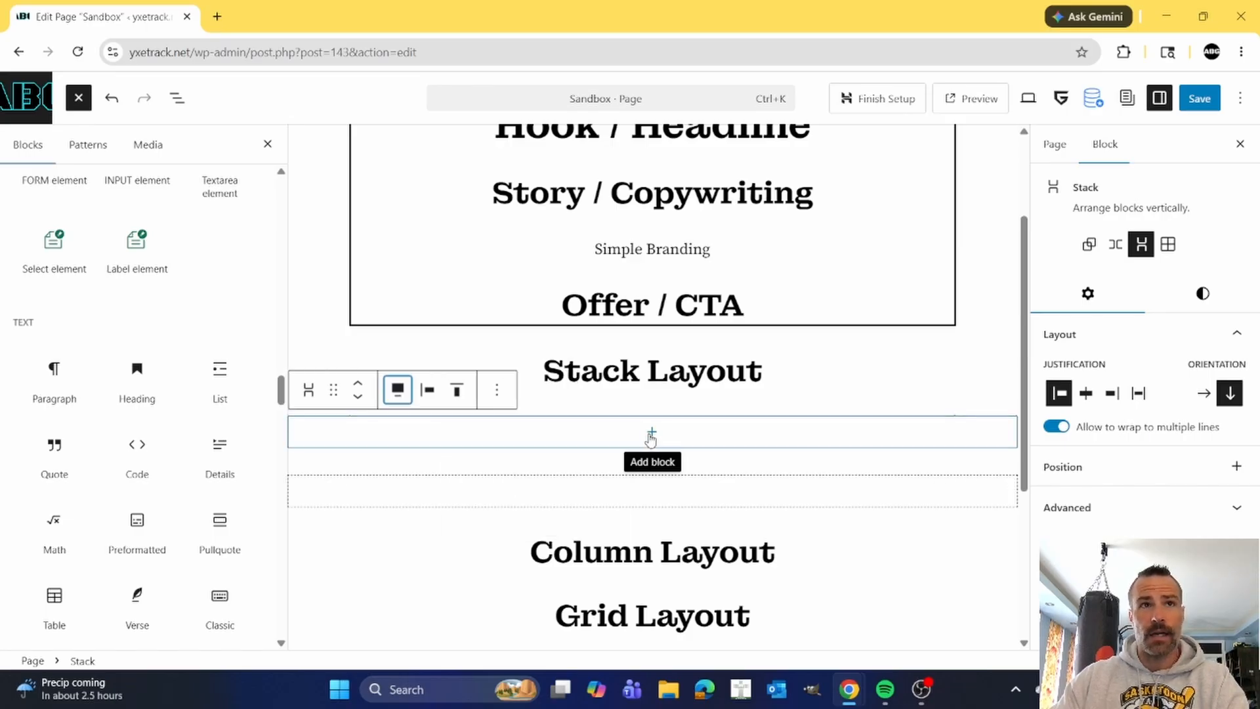
Close the block library and show the page's block structure in List View.
click(79, 153)
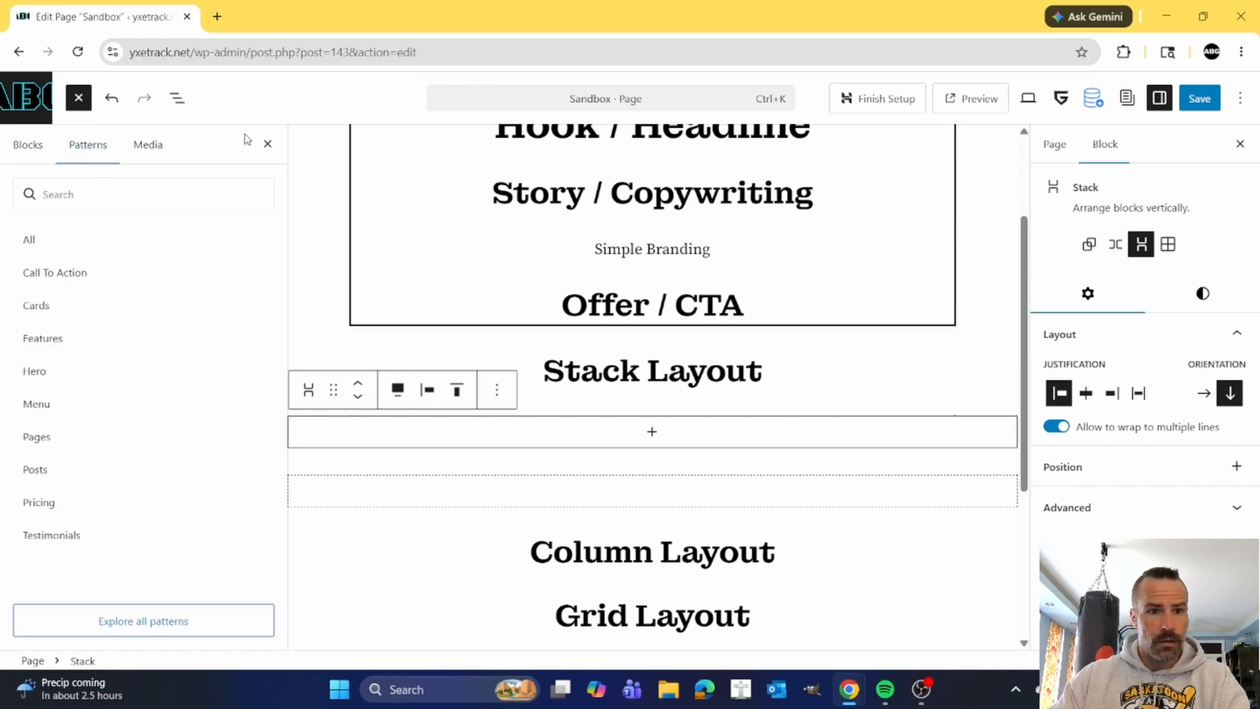
click(267, 143)
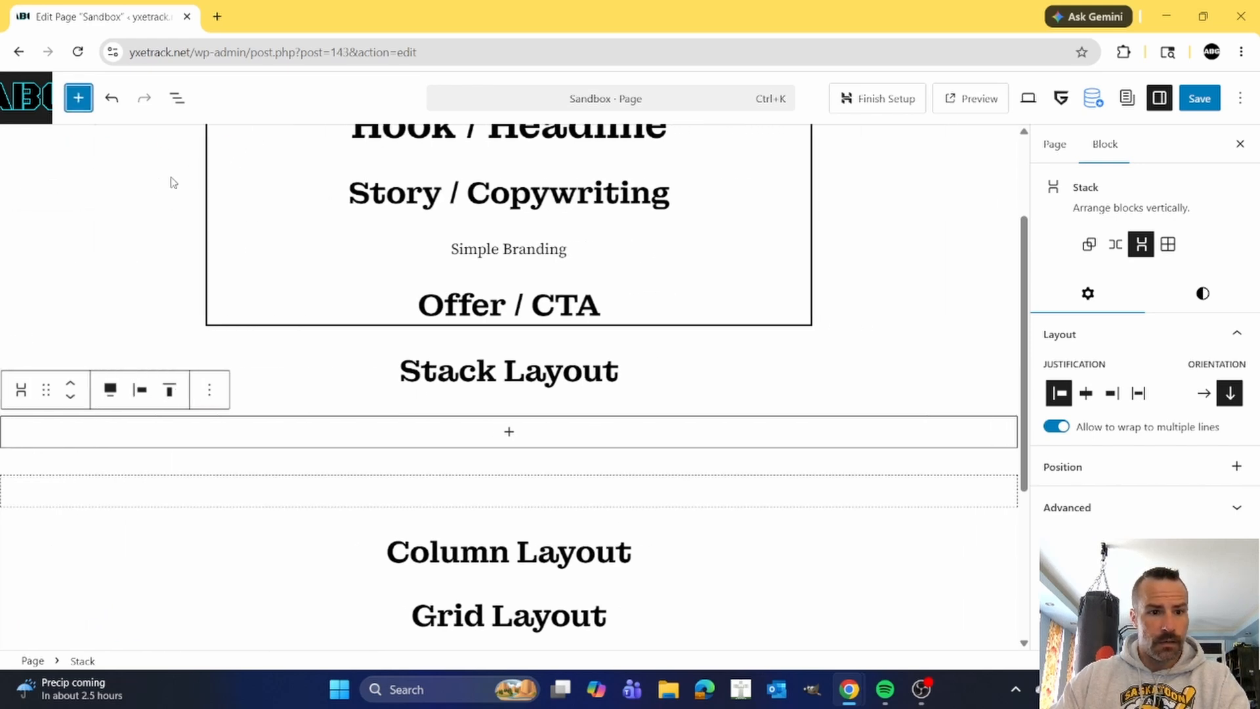
click(186, 103)
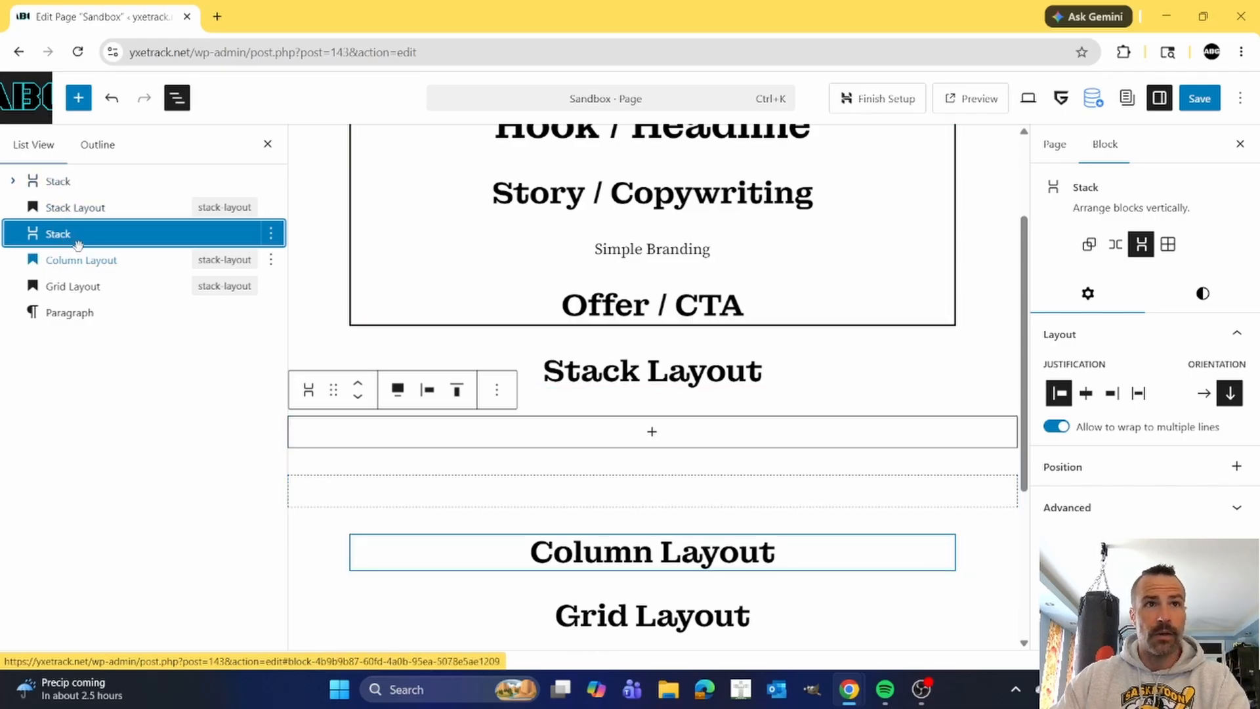
Add a Heading block inside the empty full-width Stack block.
click(652, 435)
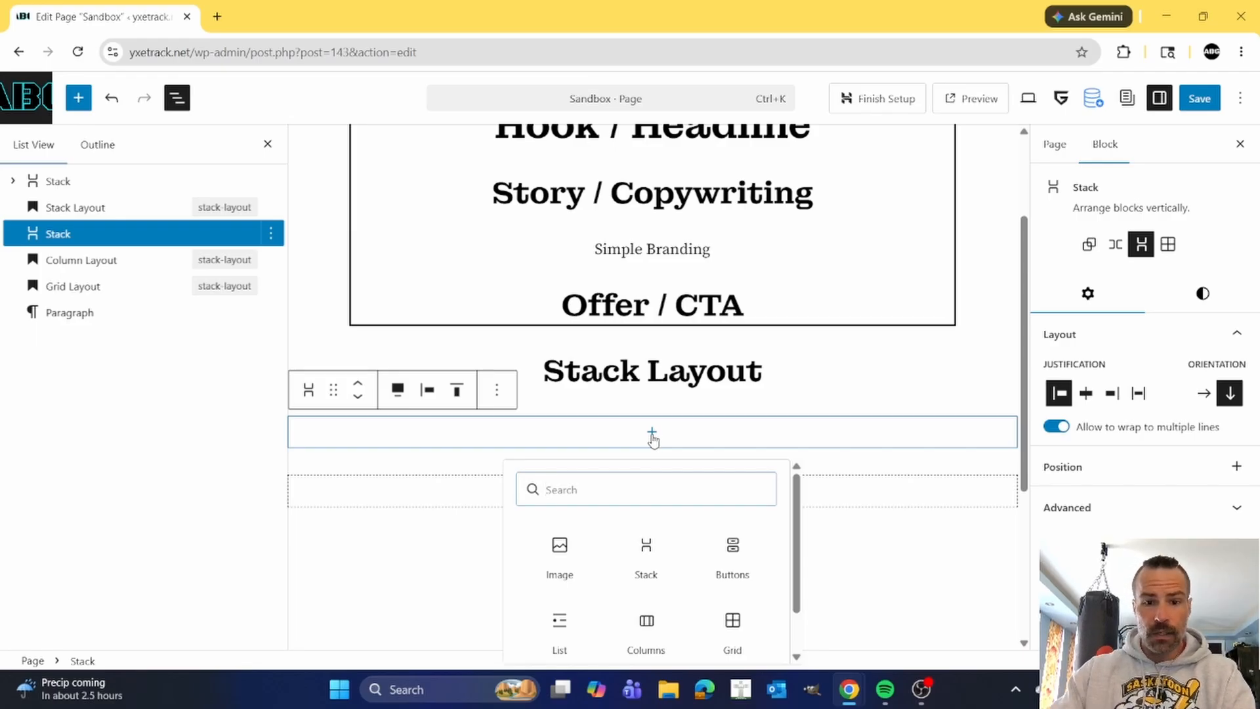
click(653, 435)
click(652, 435)
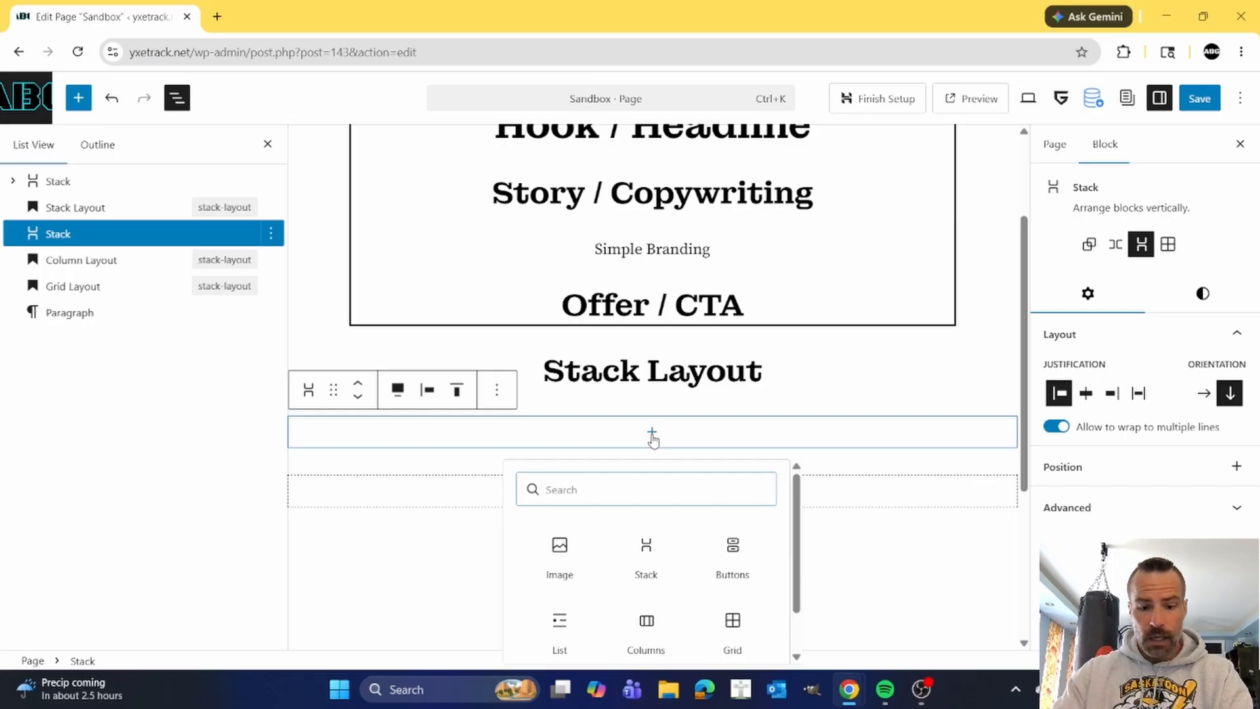
text(h)
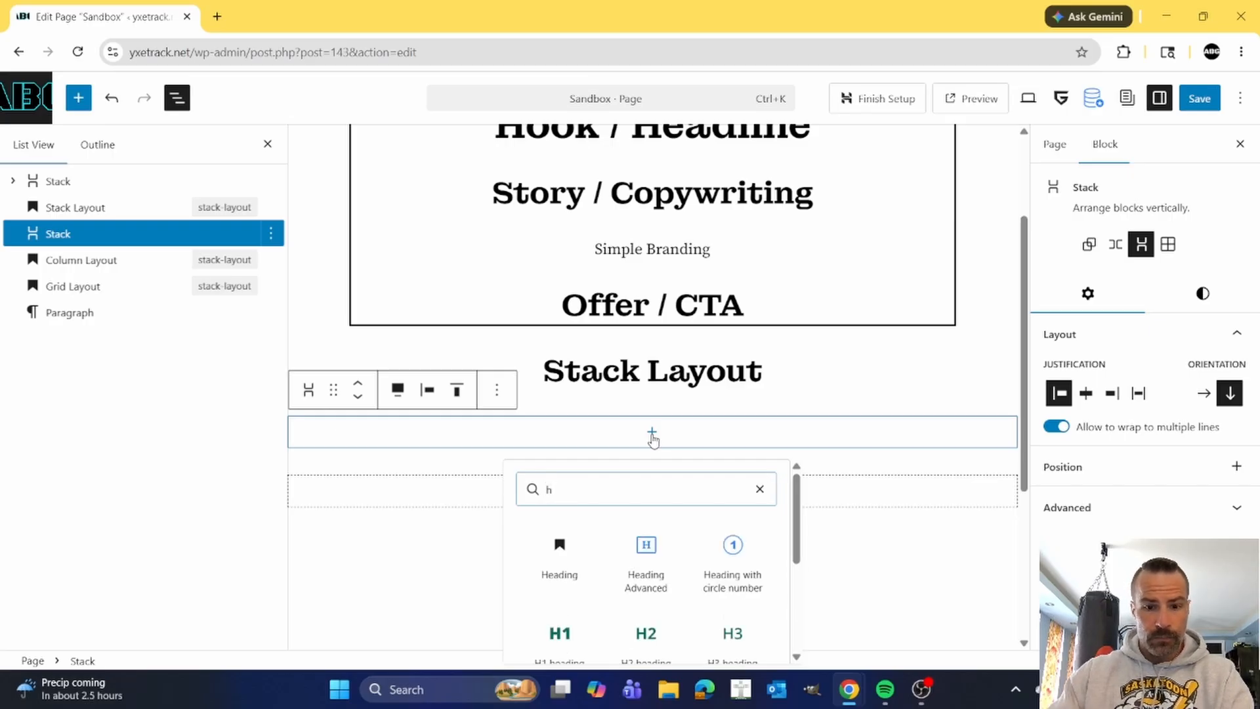
click(561, 562)
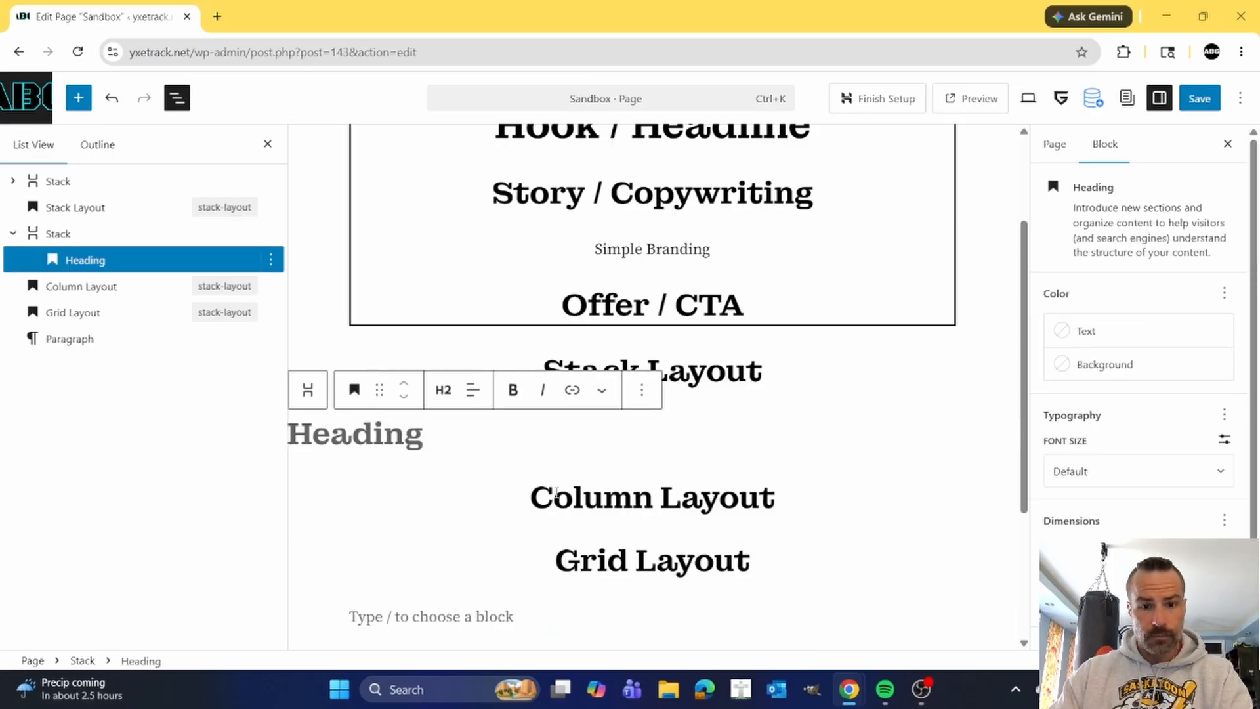
Center-align the new heading's text and set its level to Heading 1.
click(472, 390)
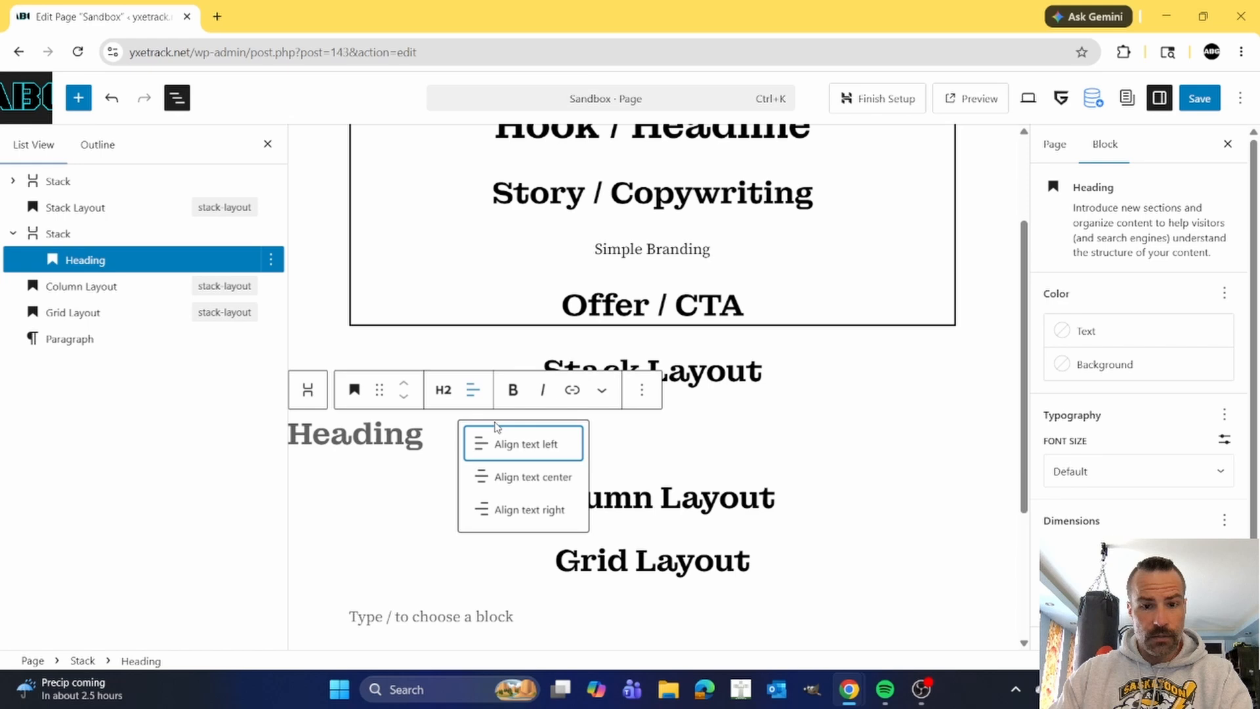
click(523, 478)
click(403, 435)
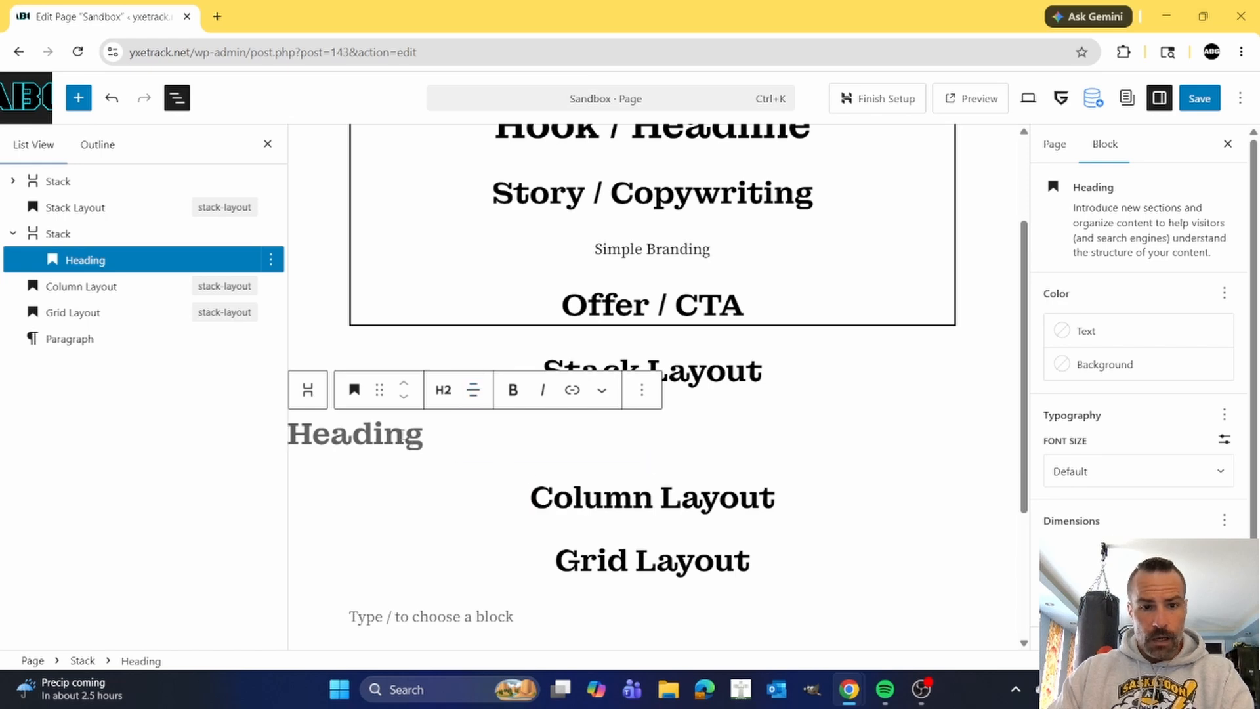
click(444, 391)
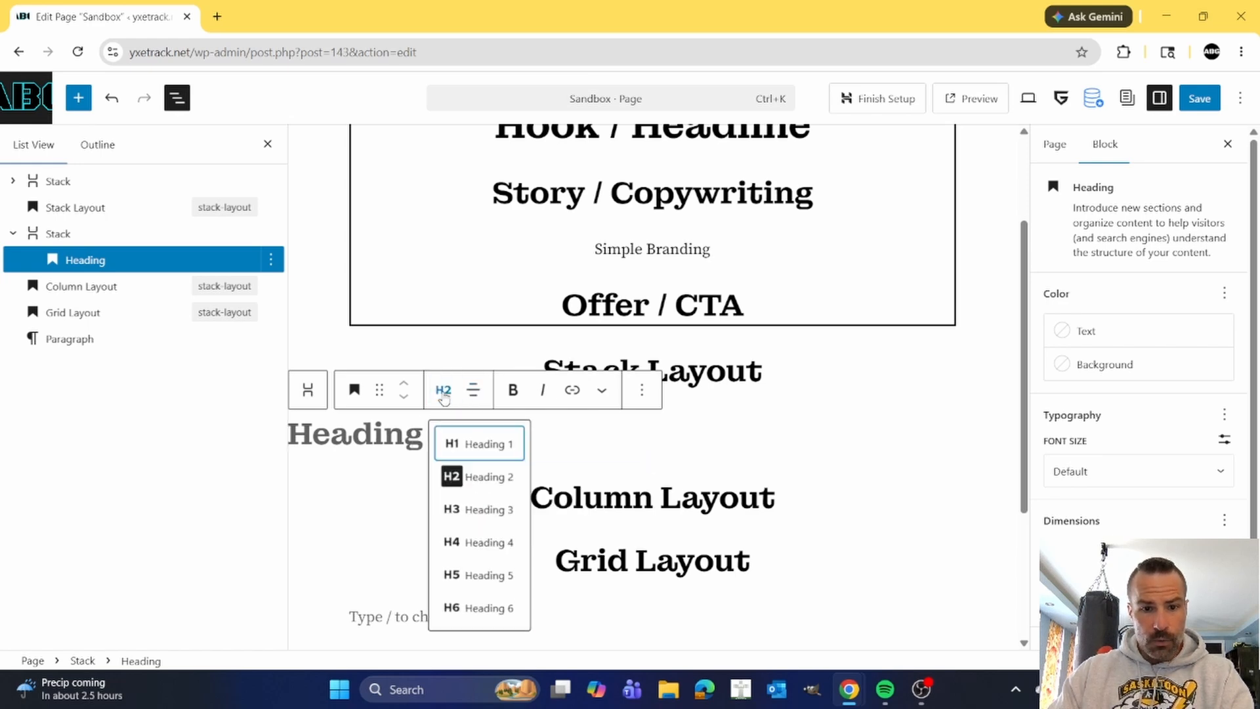
click(480, 445)
click(390, 440)
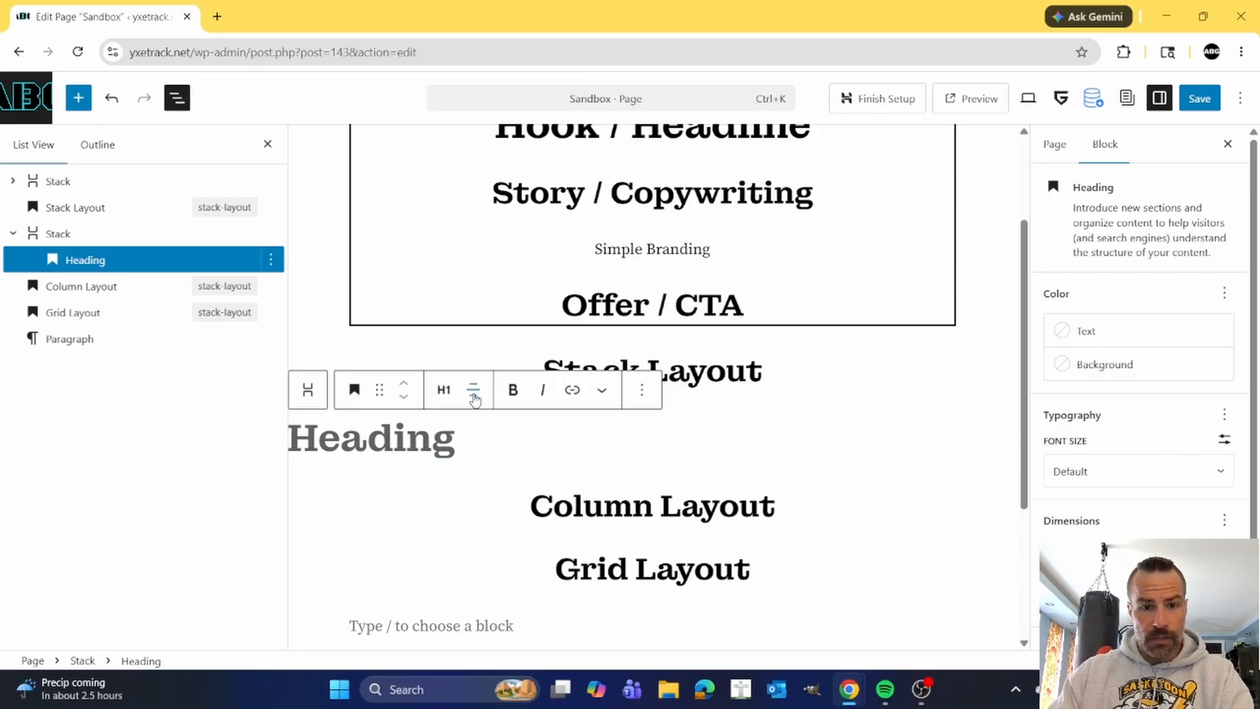
Justify the items of the Stack block containing the new heading to the center.
click(73, 234)
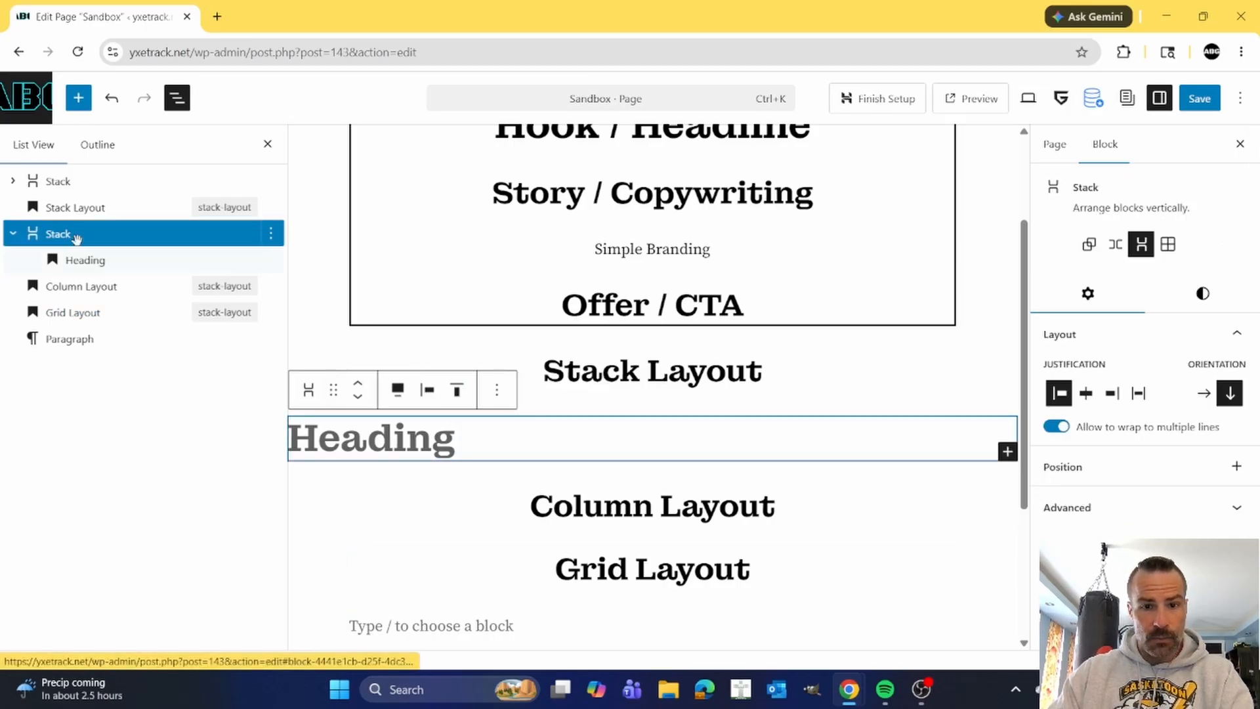
click(427, 392)
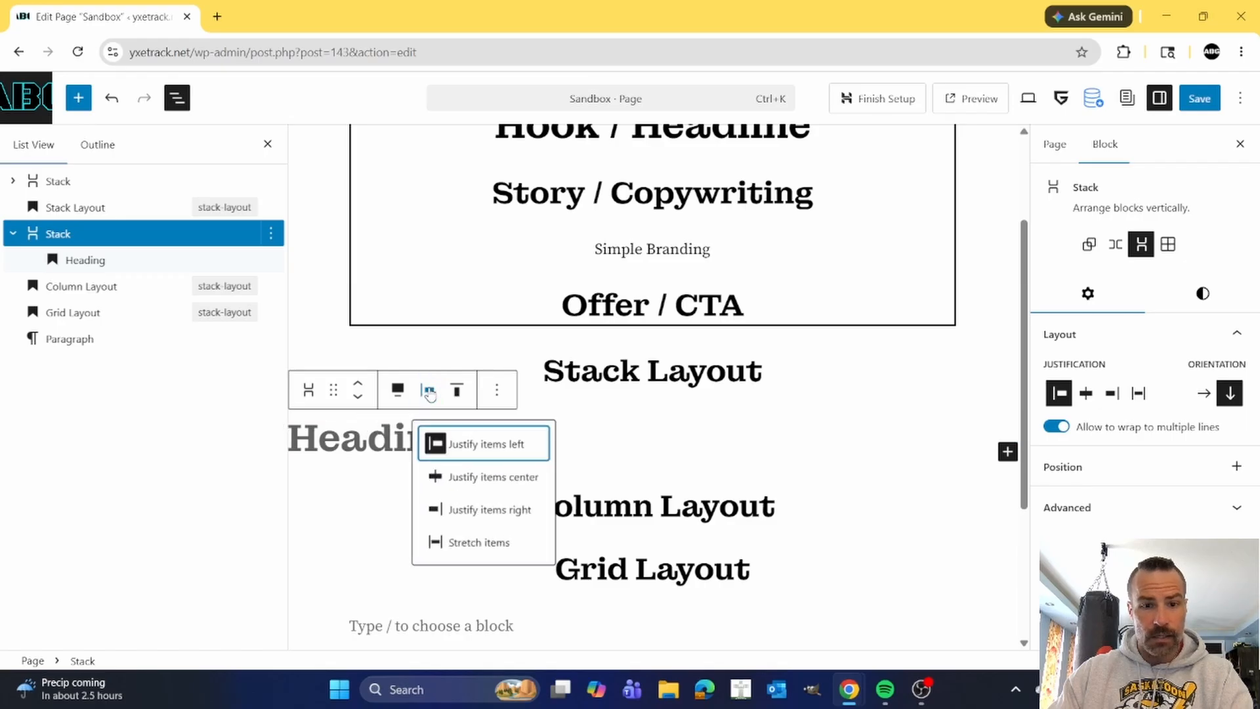
click(492, 477)
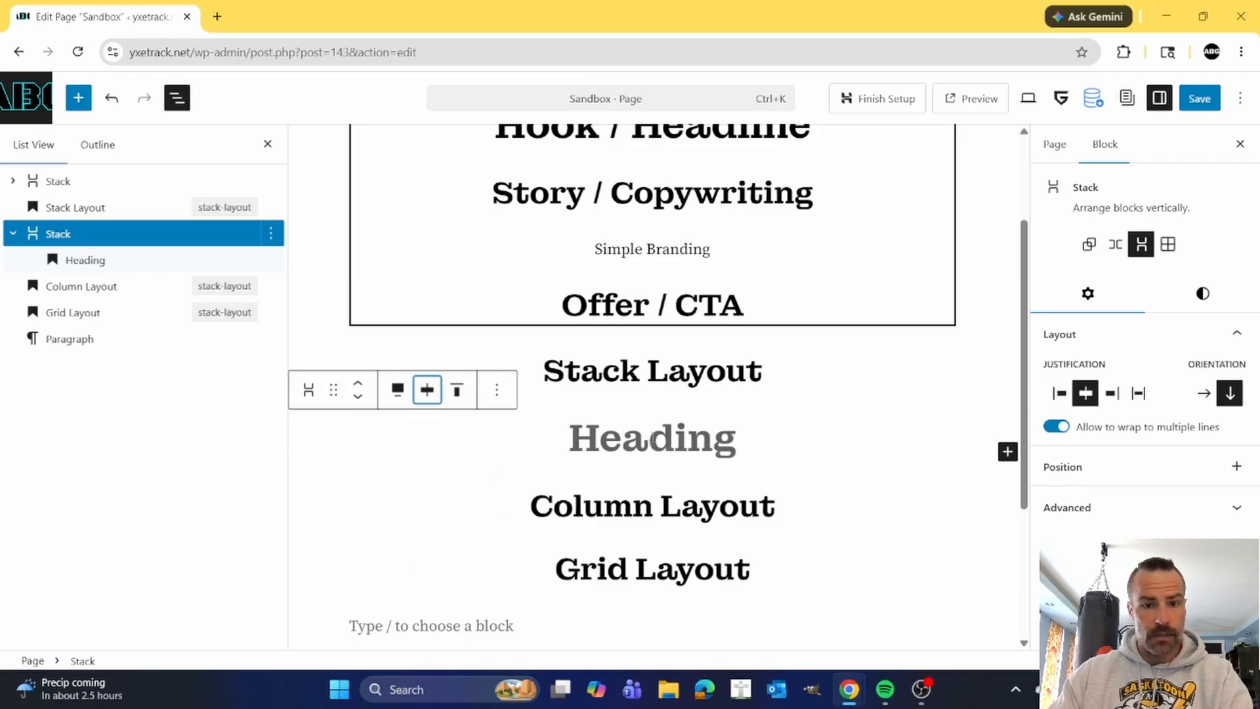
Enter "Hook / Headline" as the text of the heading inside the new Stack block.
click(593, 440)
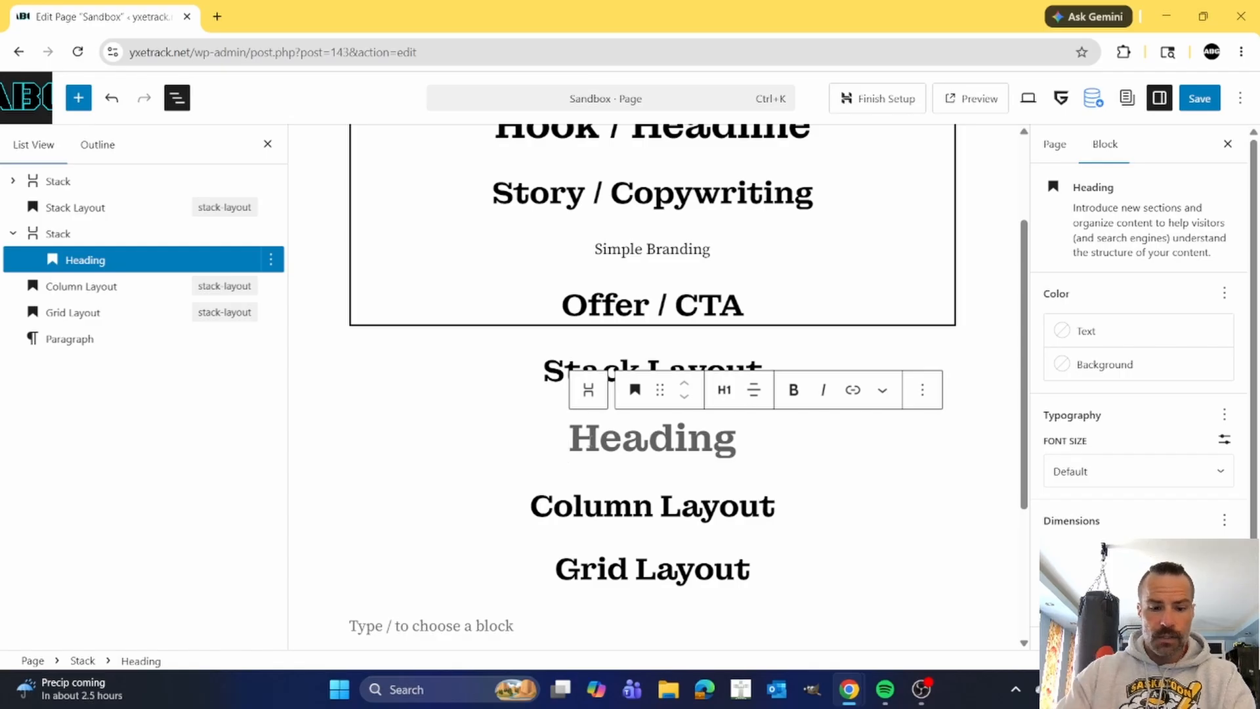
text(Hook )
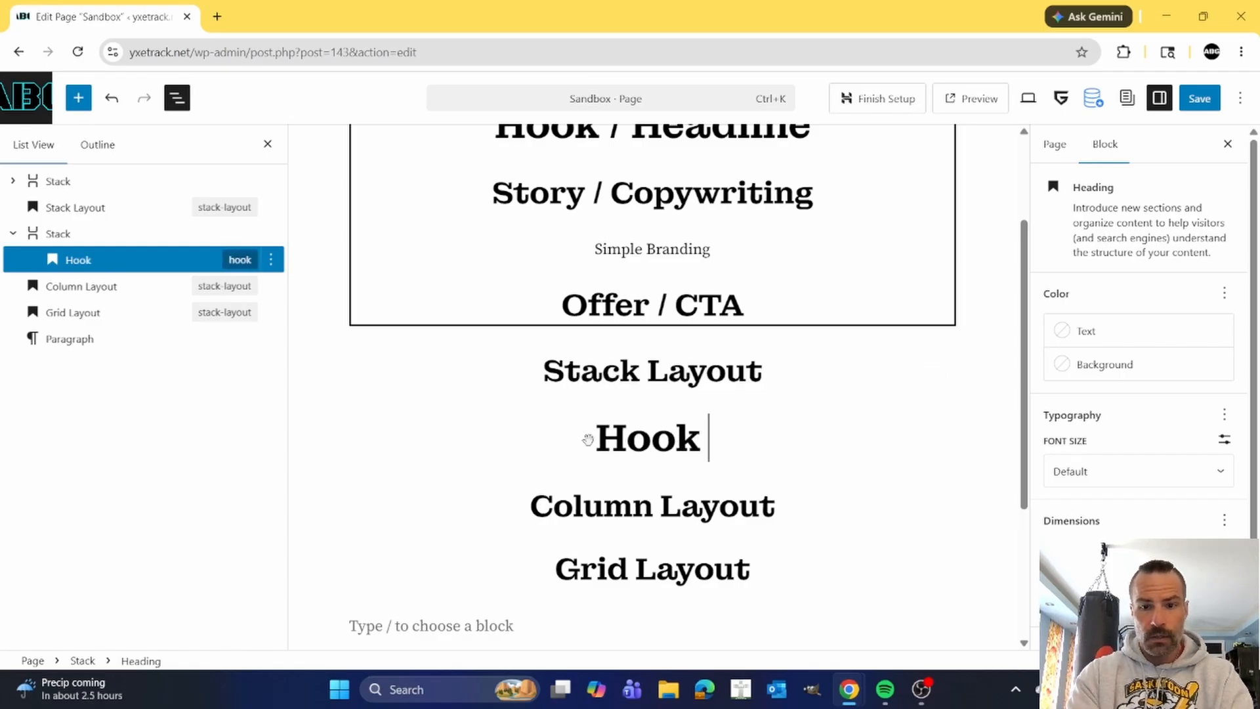
text(/ Headline)
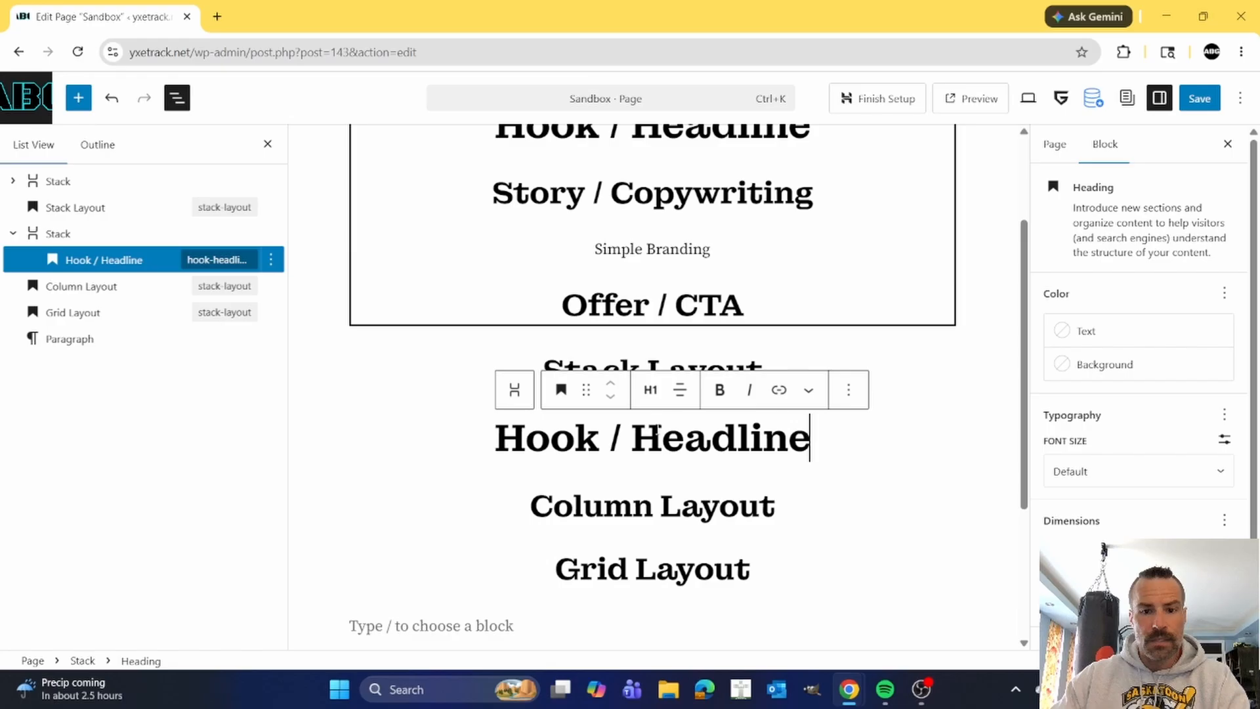
click(659, 435)
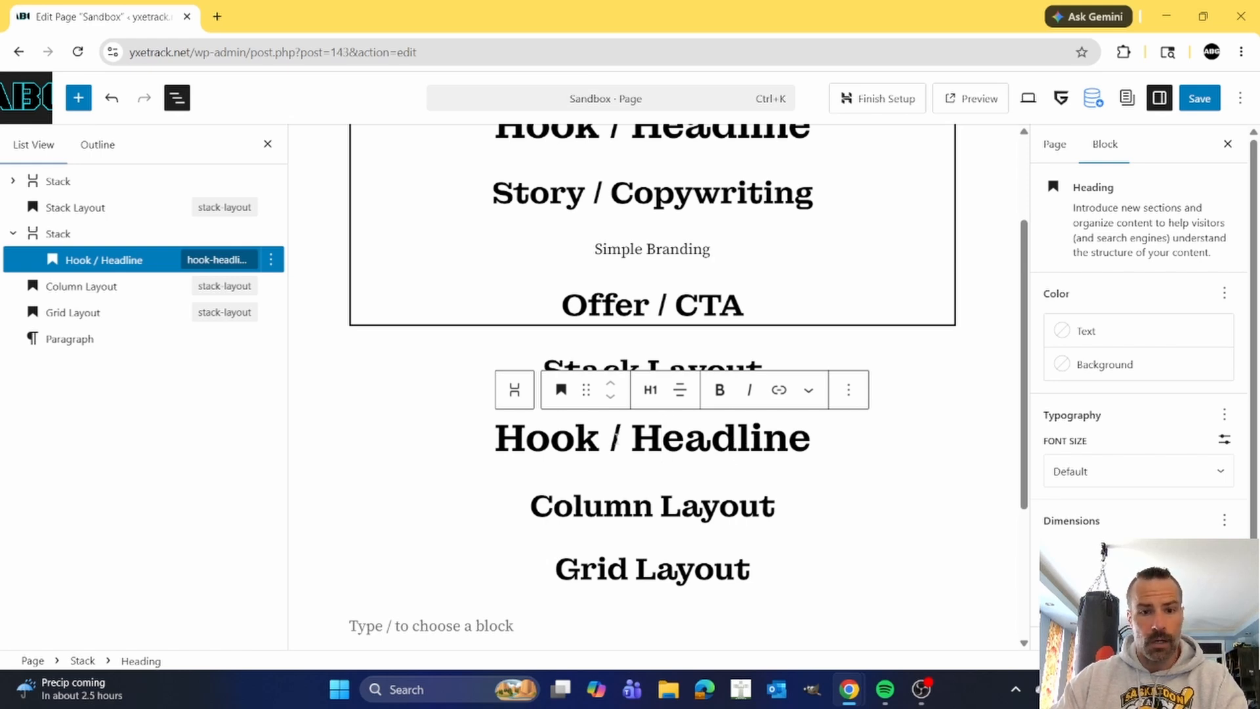
Add a paragraph after the new Hook / Headline heading with the text "Paragraph text".
click(848, 390)
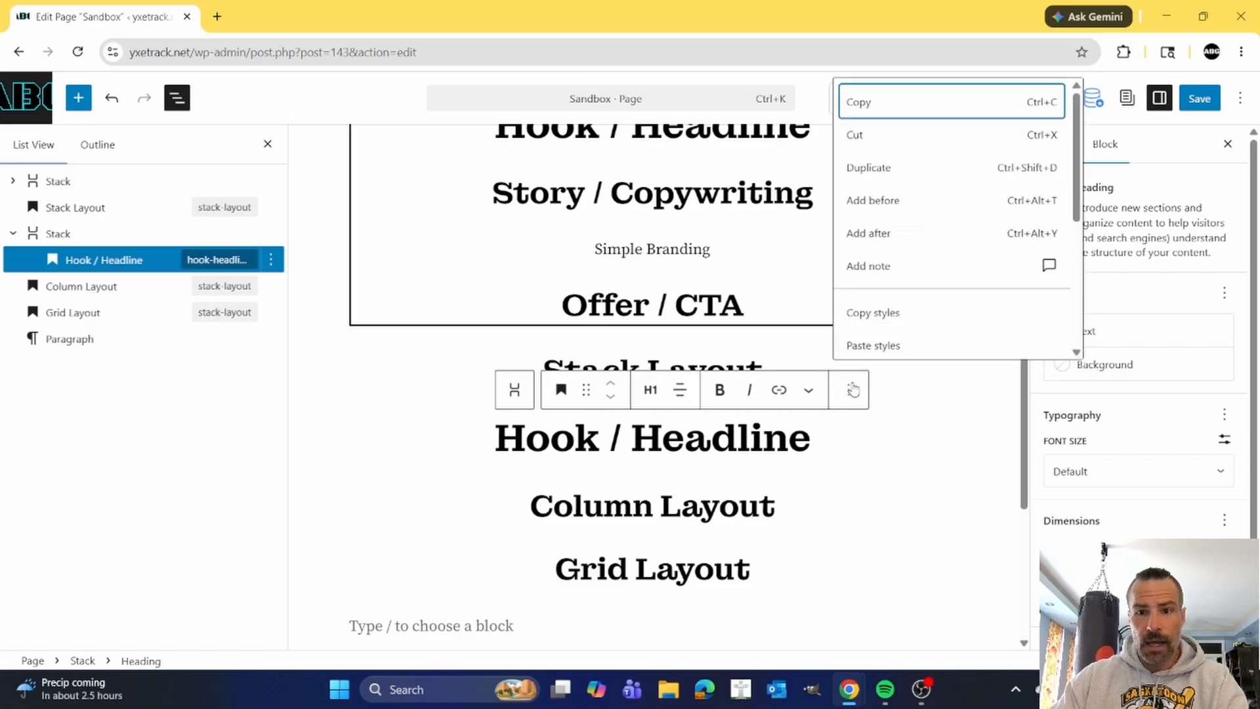
click(880, 235)
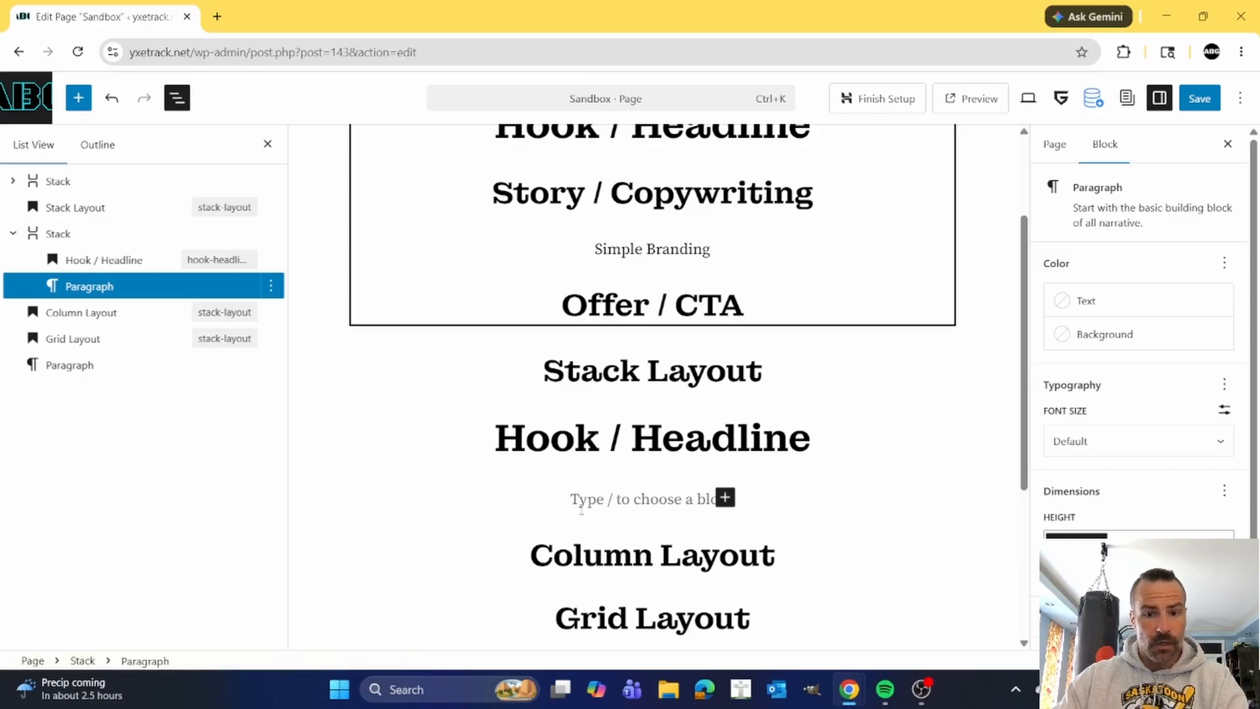
text(Parag)
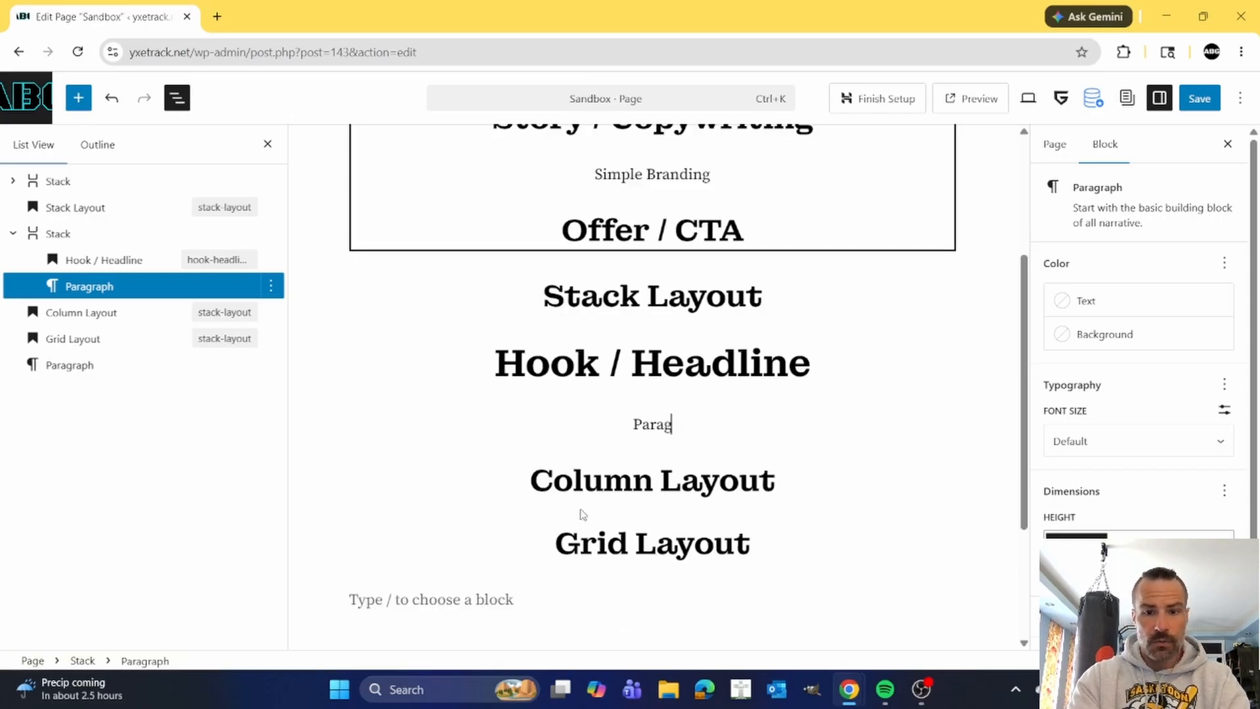
text(raph text)
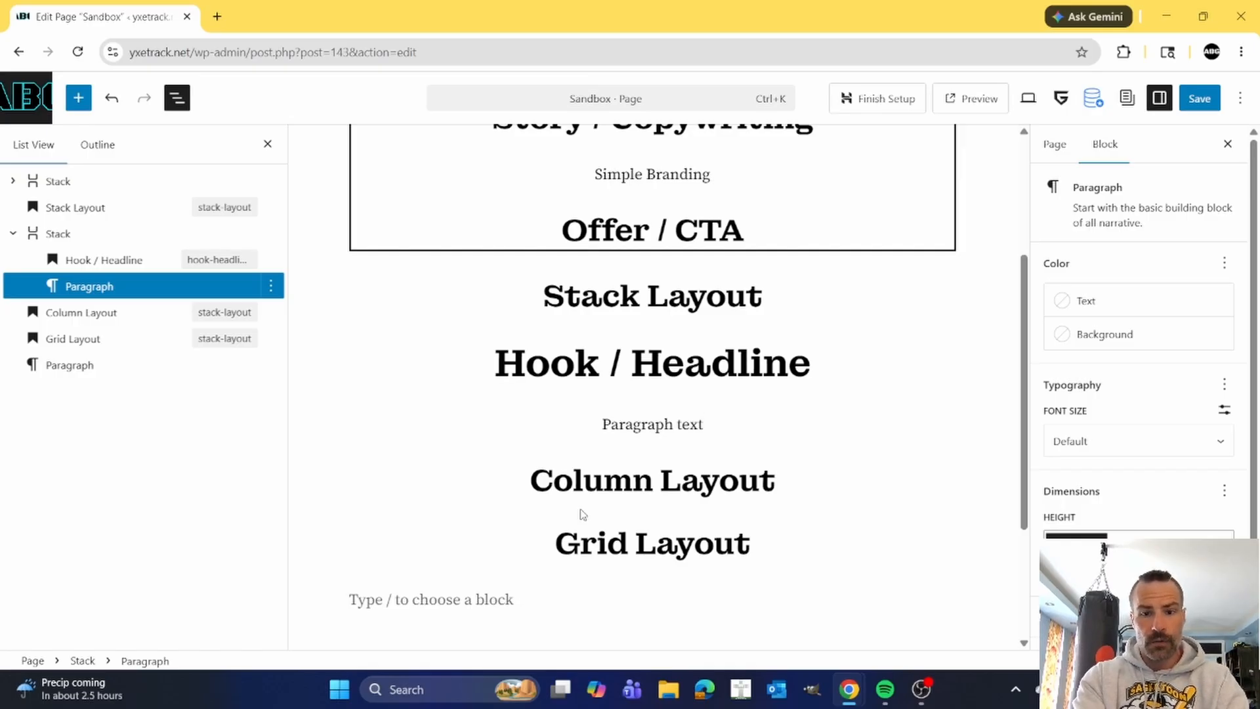
Insert a List block below the "Paragraph text" paragraph with the first item "bullet copy 1".
key(Return)
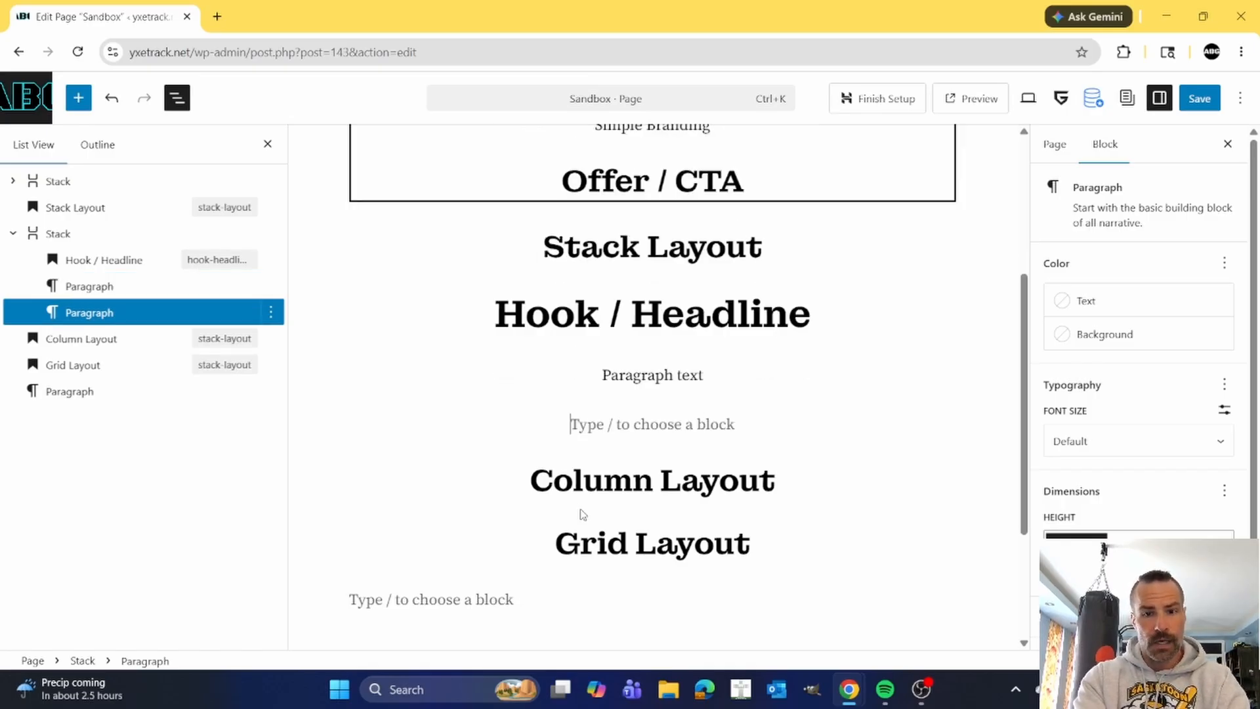
text(/)
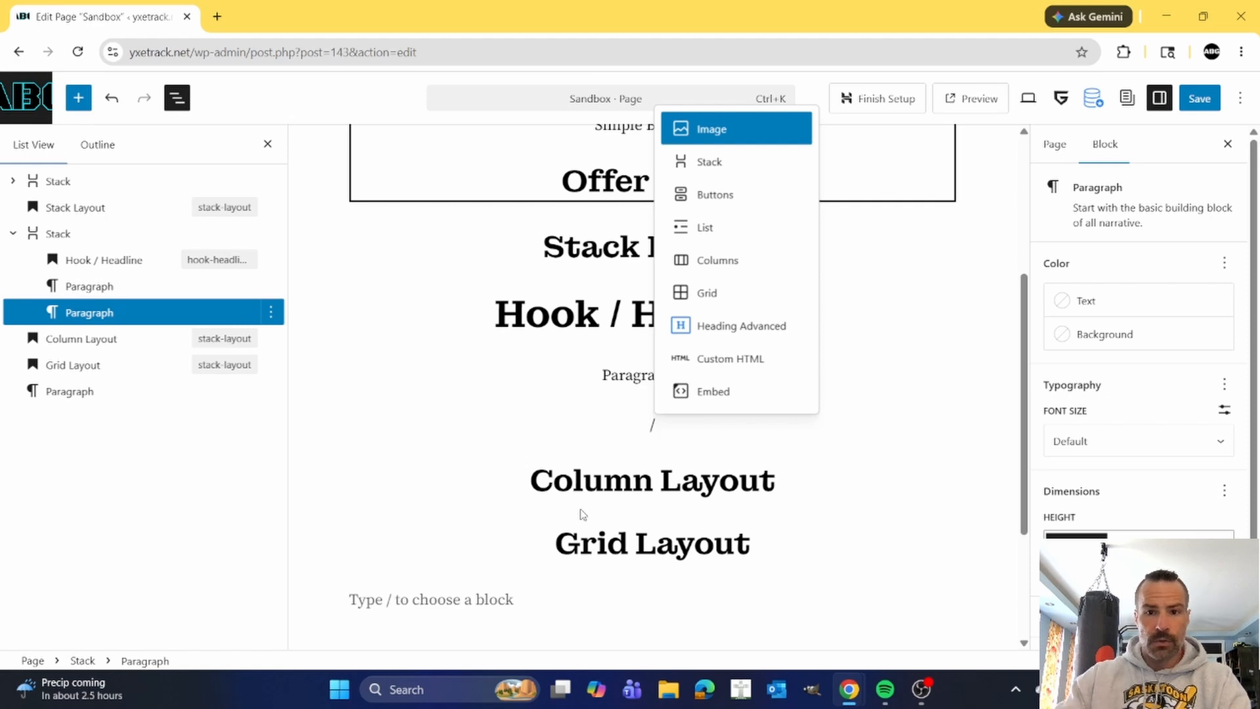
click(707, 229)
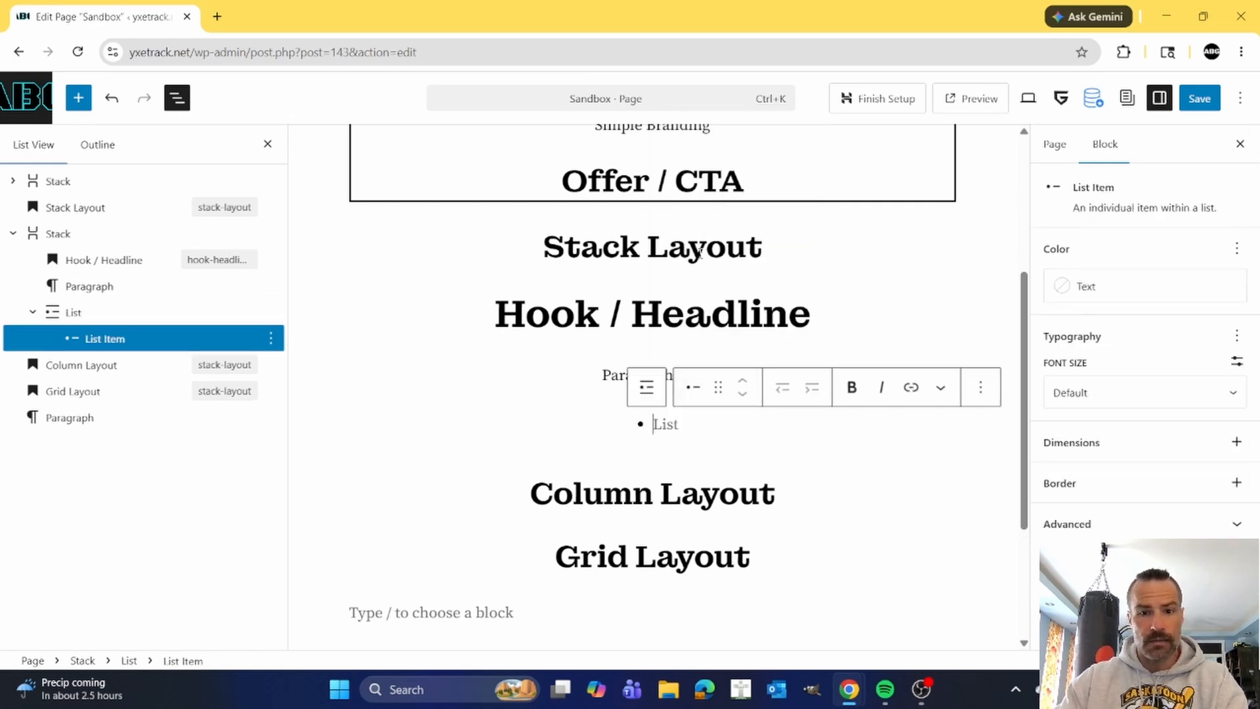
text(bullet)
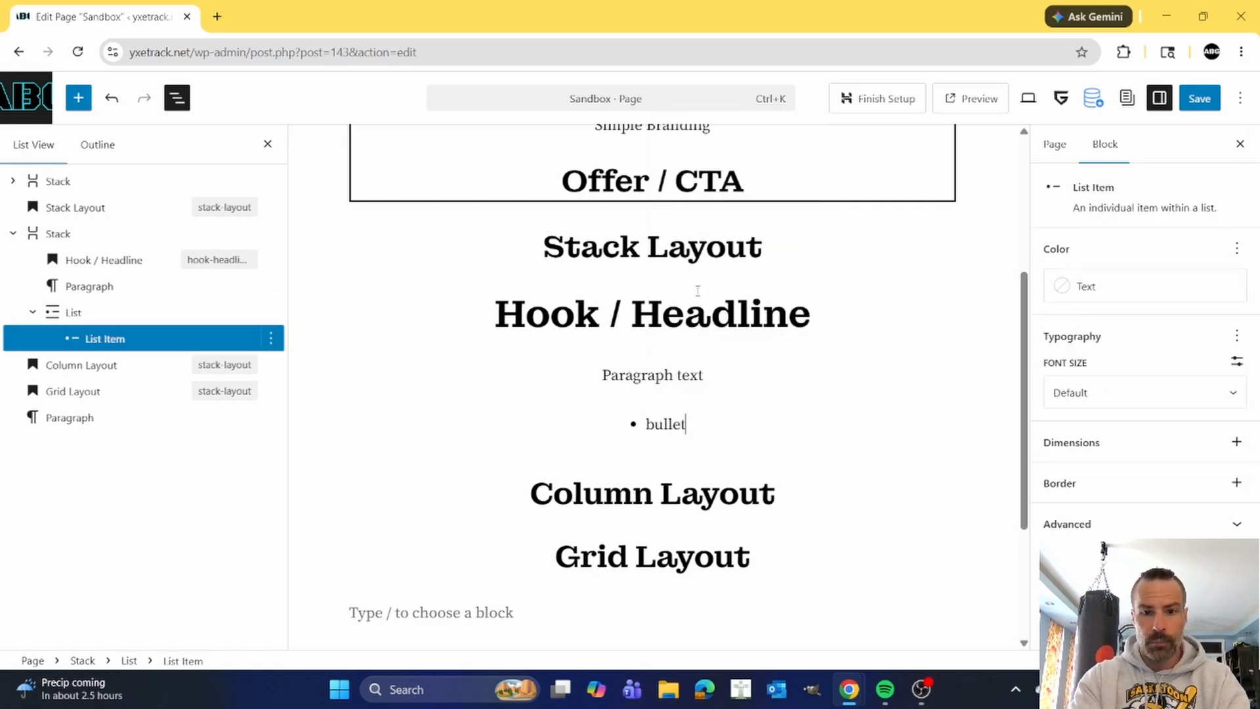
text( copy 1)
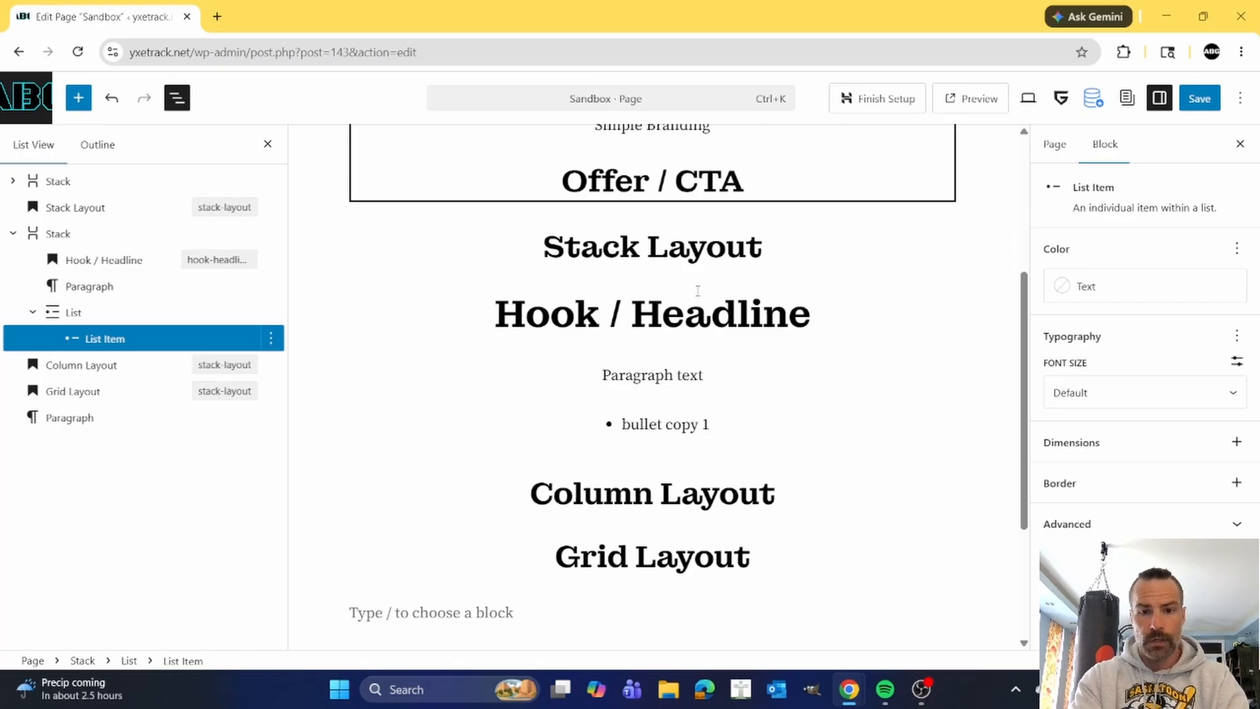
Add two more items to the bulleted list, "bullet copy 2" and "bullet copy 3".
key(Return)
text(bullet copy 2)
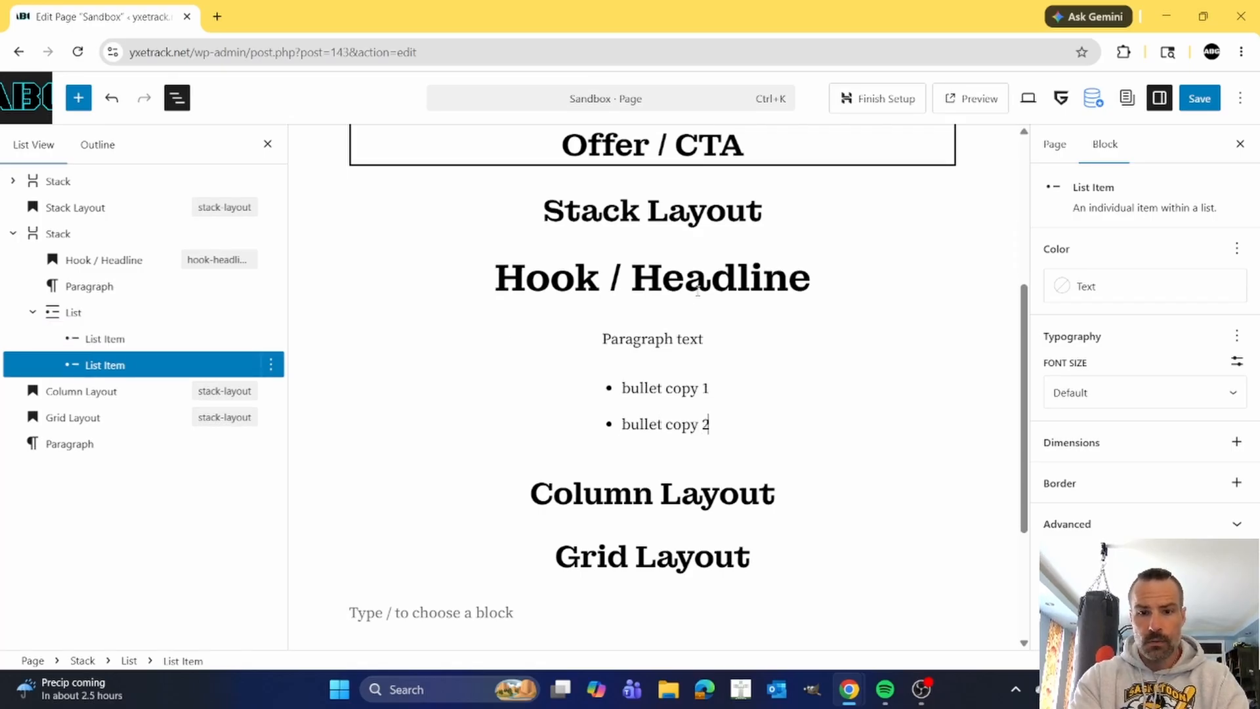
key(Return)
text(bu)
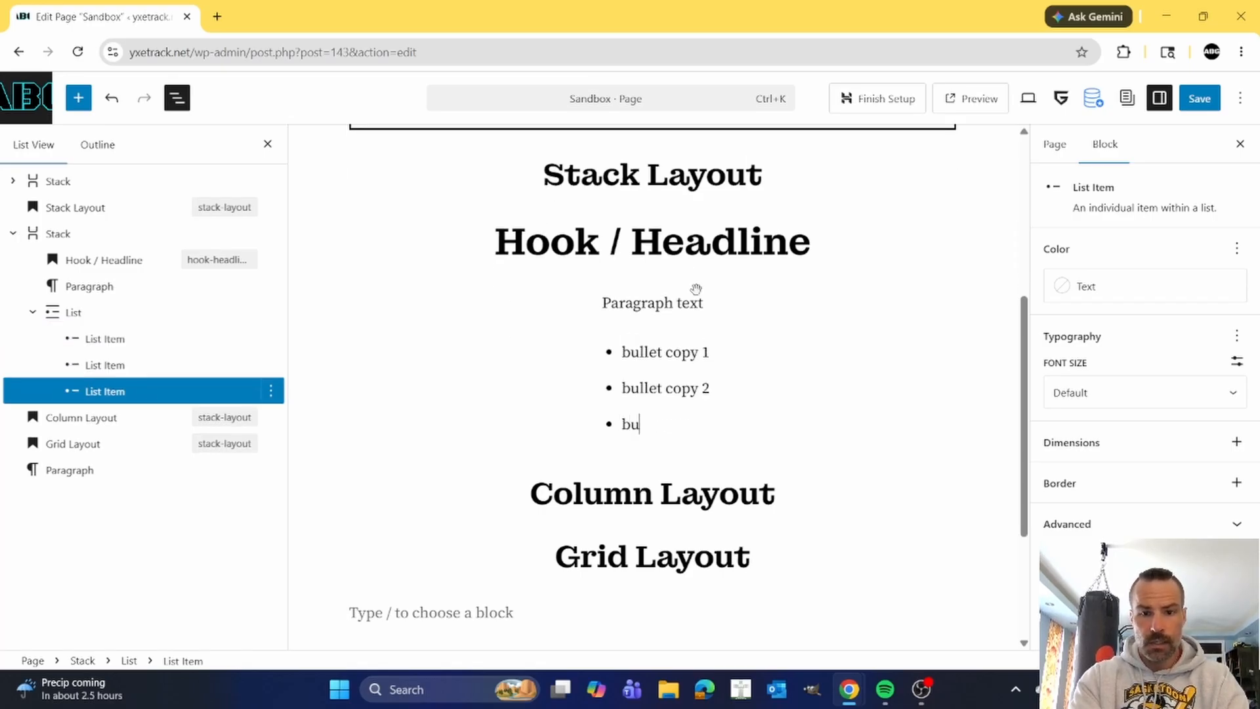
text(llet copy )
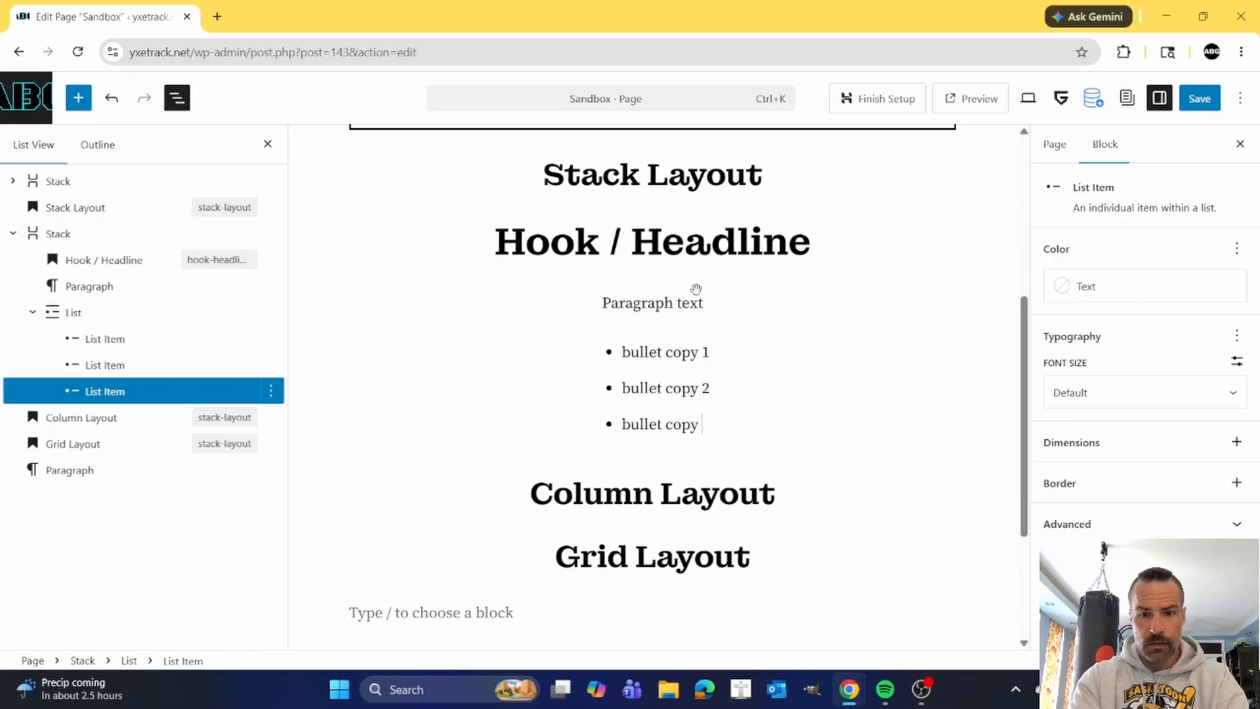
text(3)
key(Return)
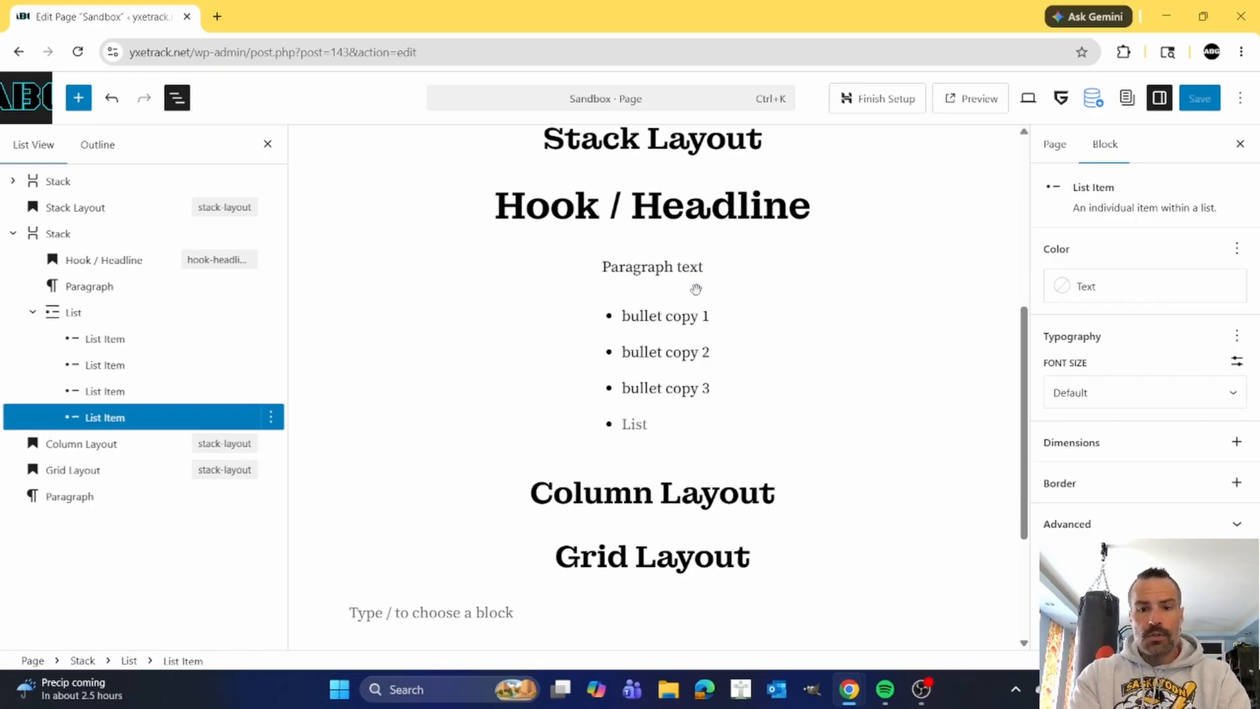
key(BackSpace)
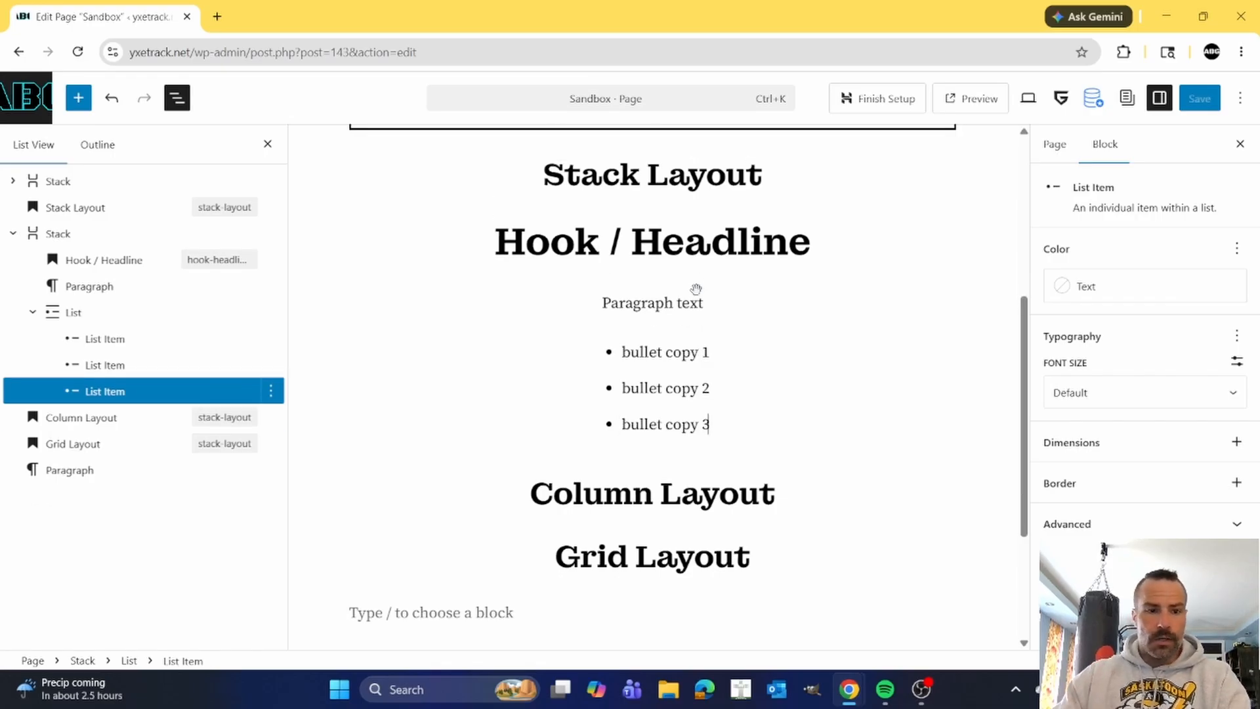
Insert an Image block after the List block using ABG-Front-Chest-edited-scaled.png from the Media Library.
click(92, 312)
click(271, 313)
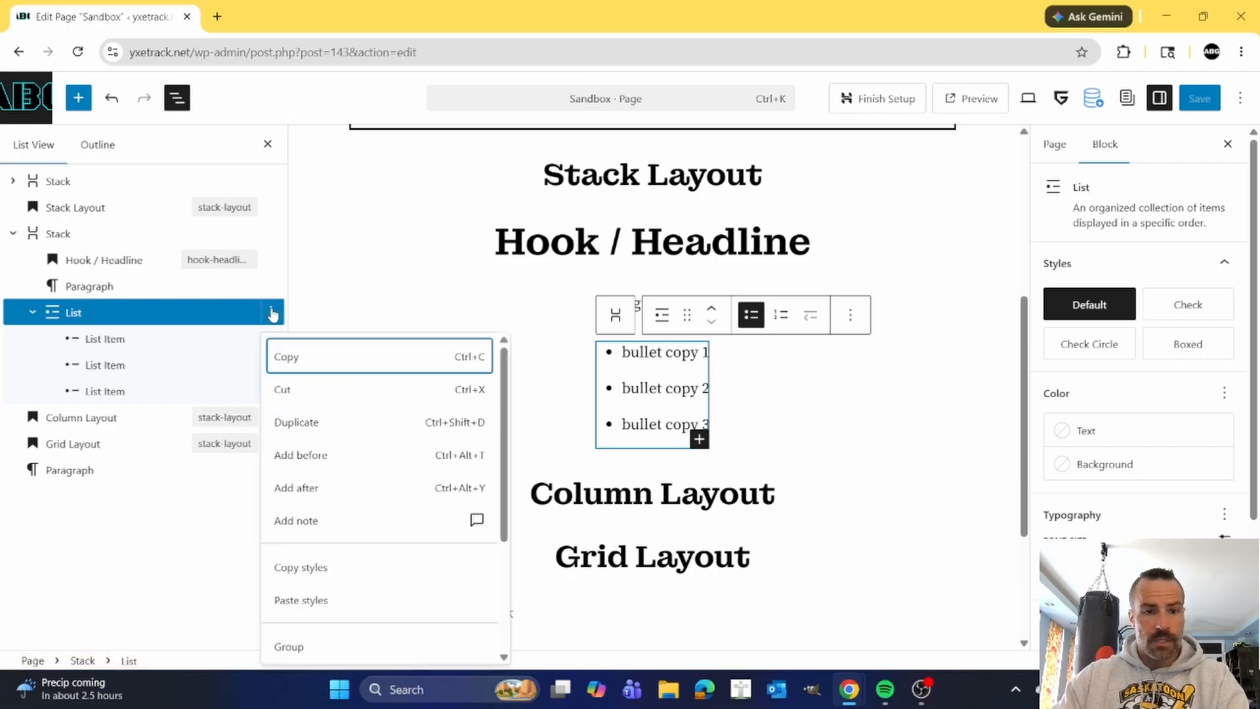
click(308, 489)
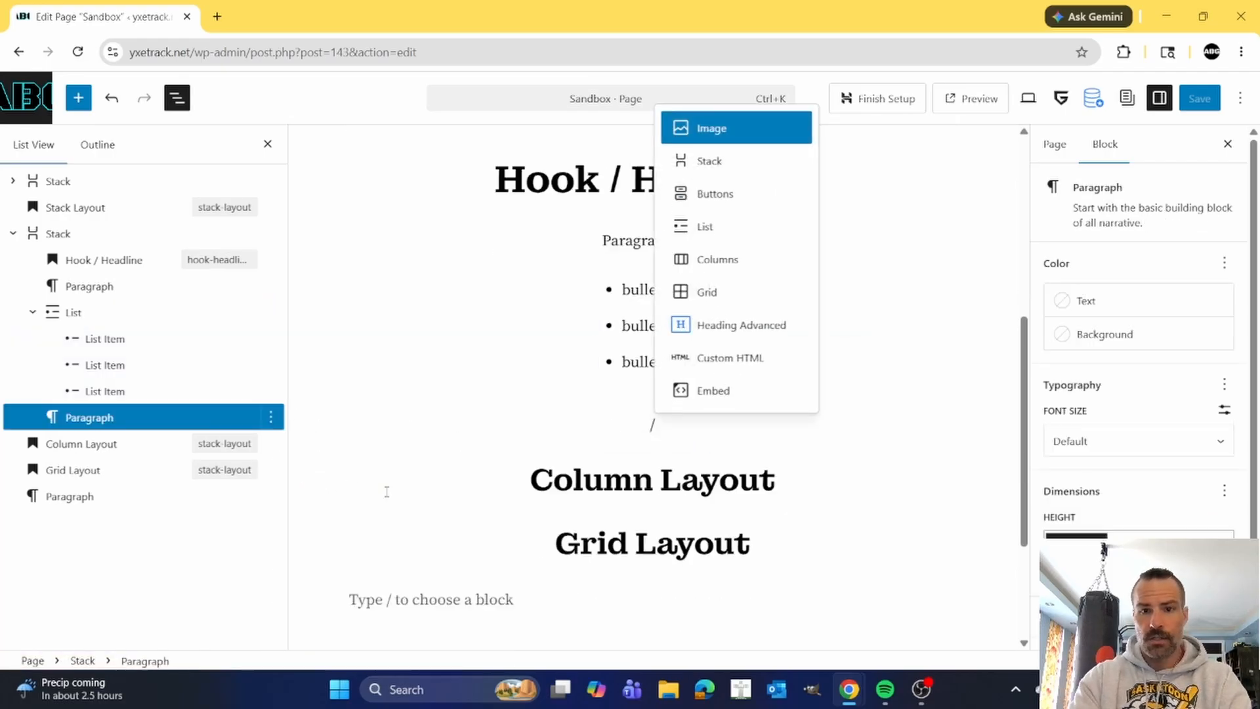
click(727, 139)
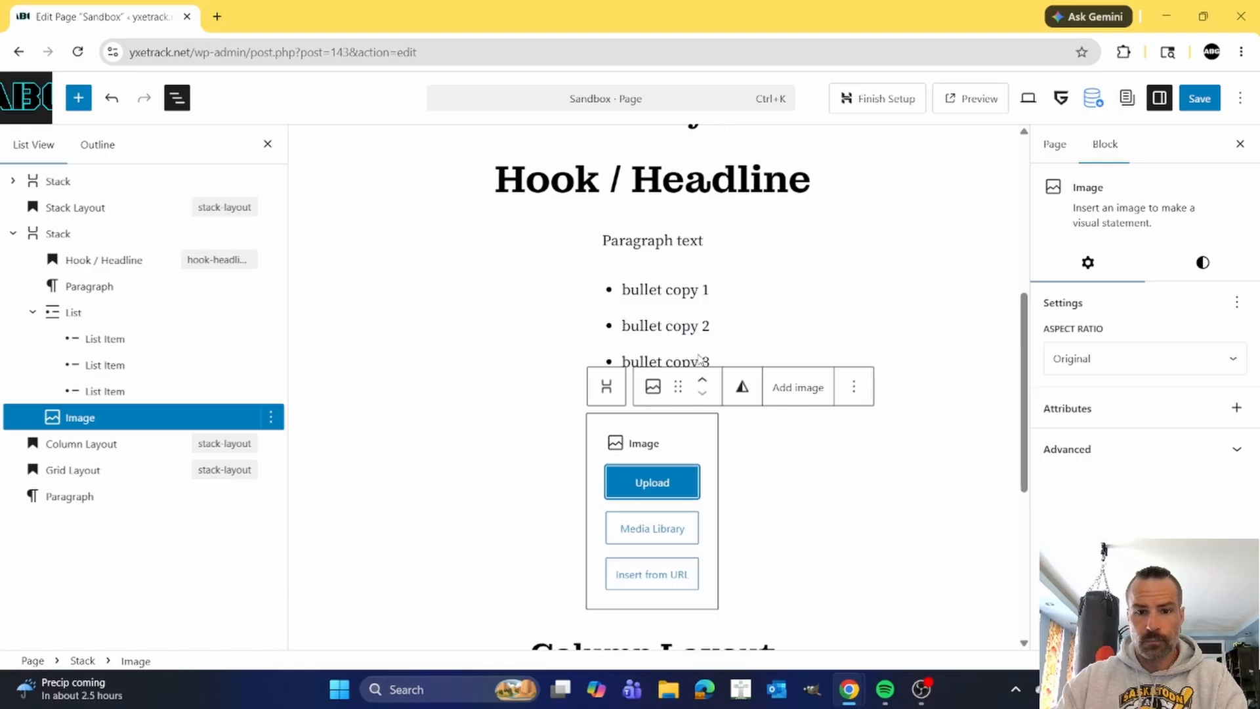
click(653, 546)
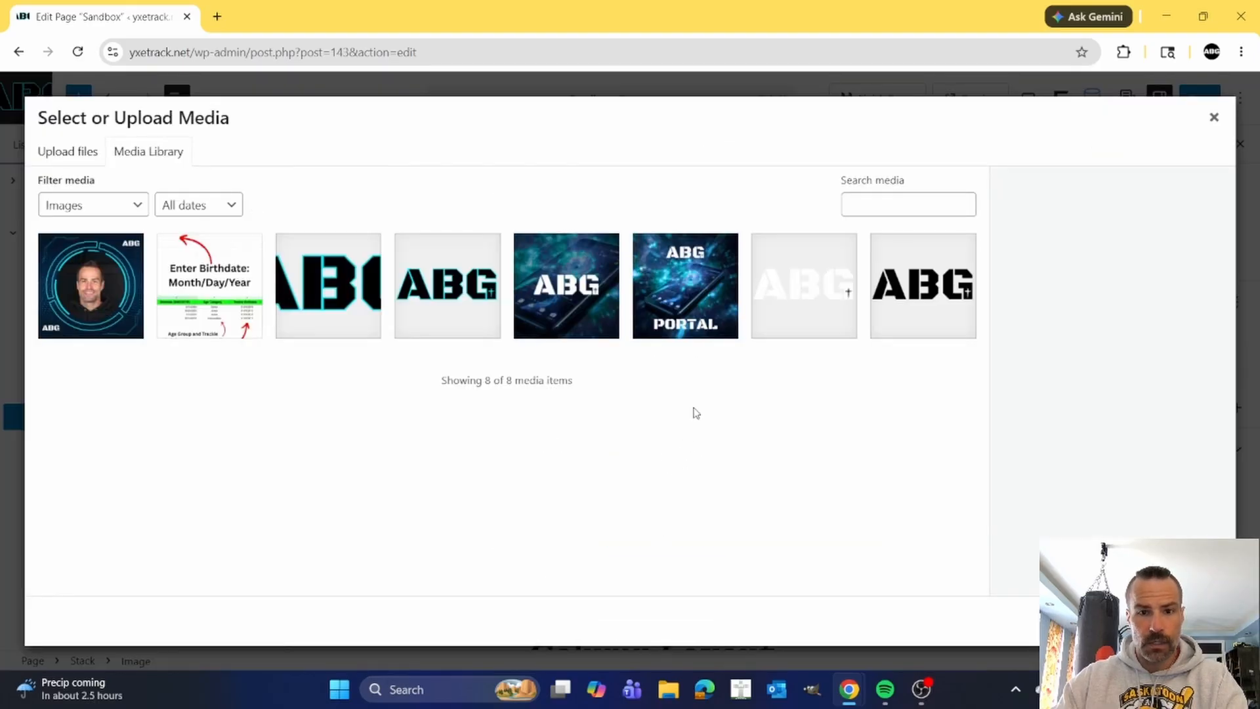
click(323, 286)
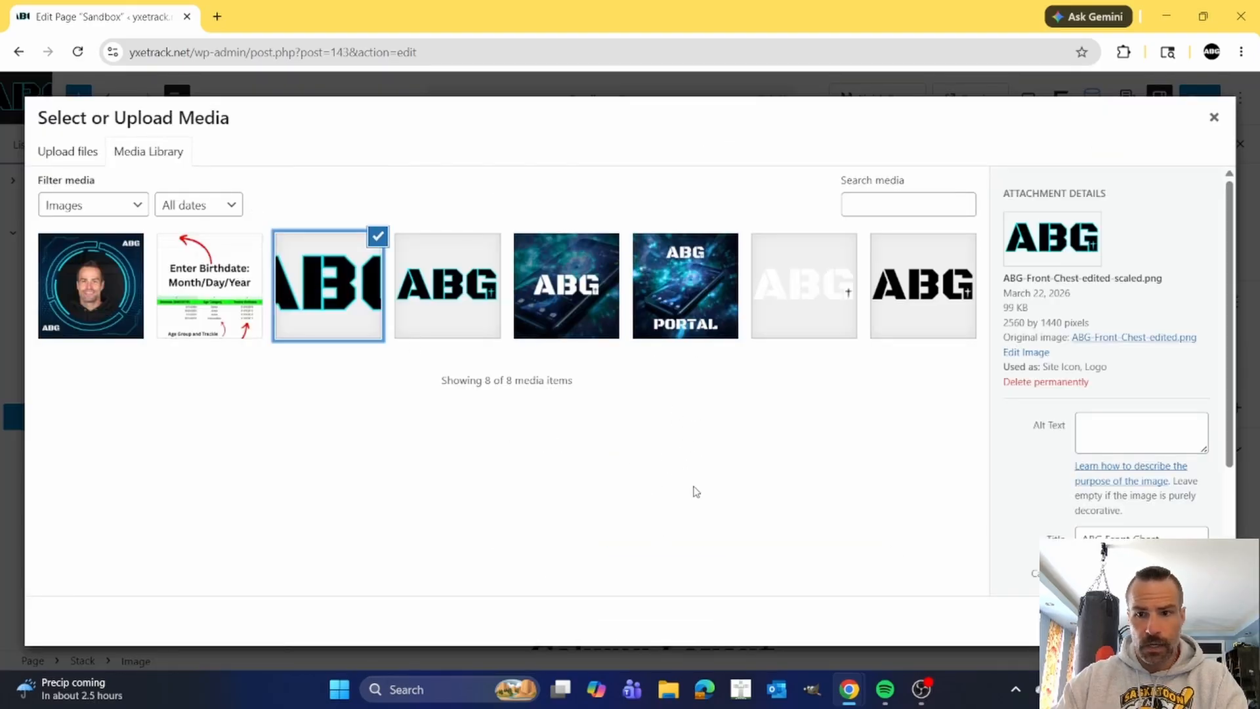
click(1199, 621)
Set the resolution of the ABG logo image to Medium.
scroll(807, 478, down, 2)
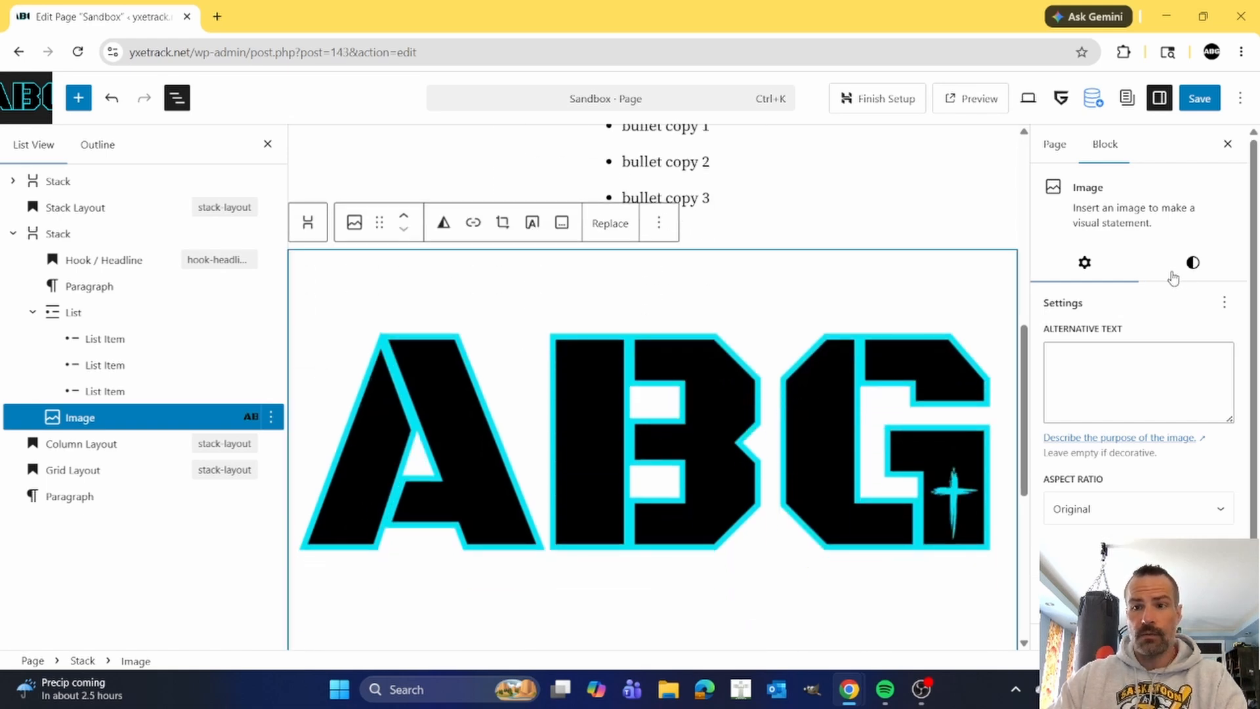
scroll(1136, 282, down, 1)
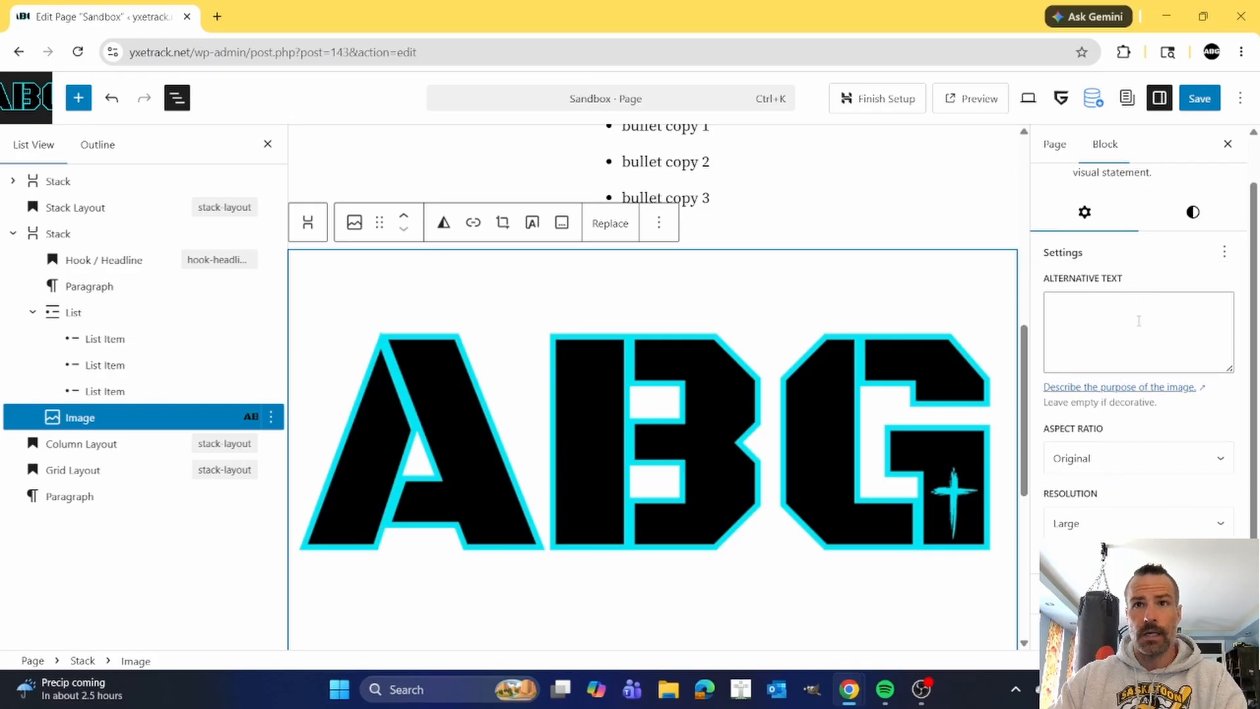
click(1204, 526)
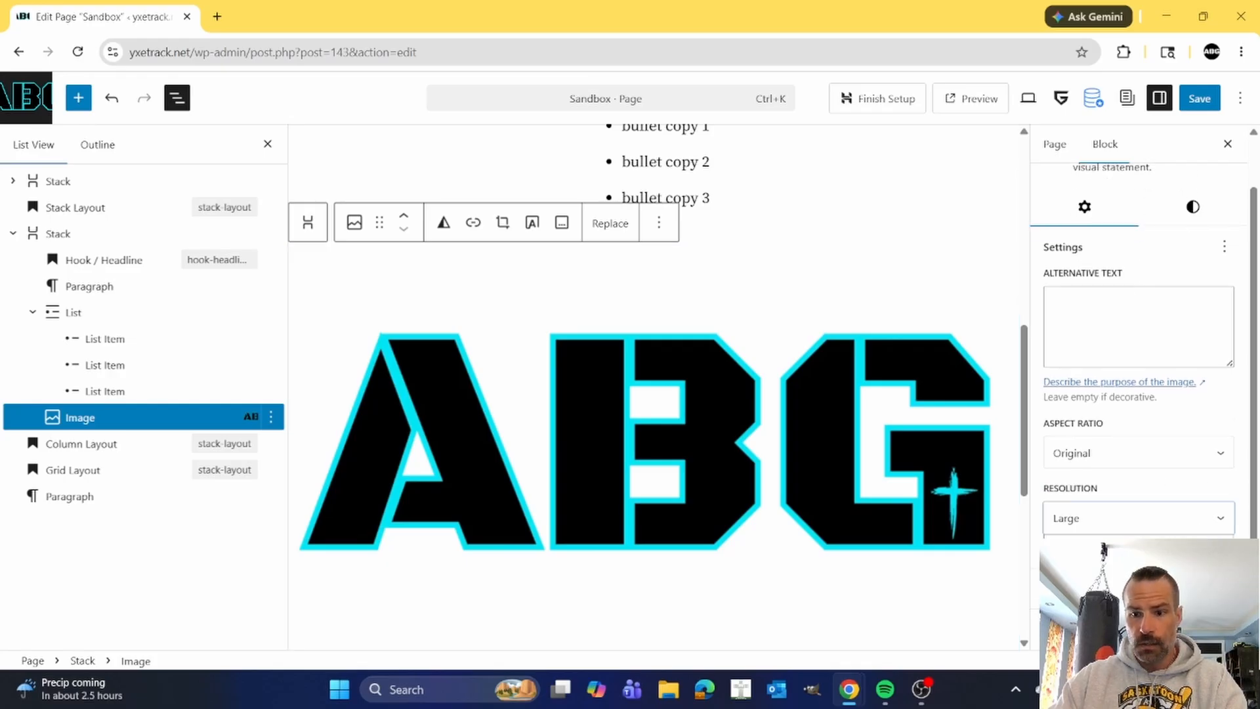
click(1116, 566)
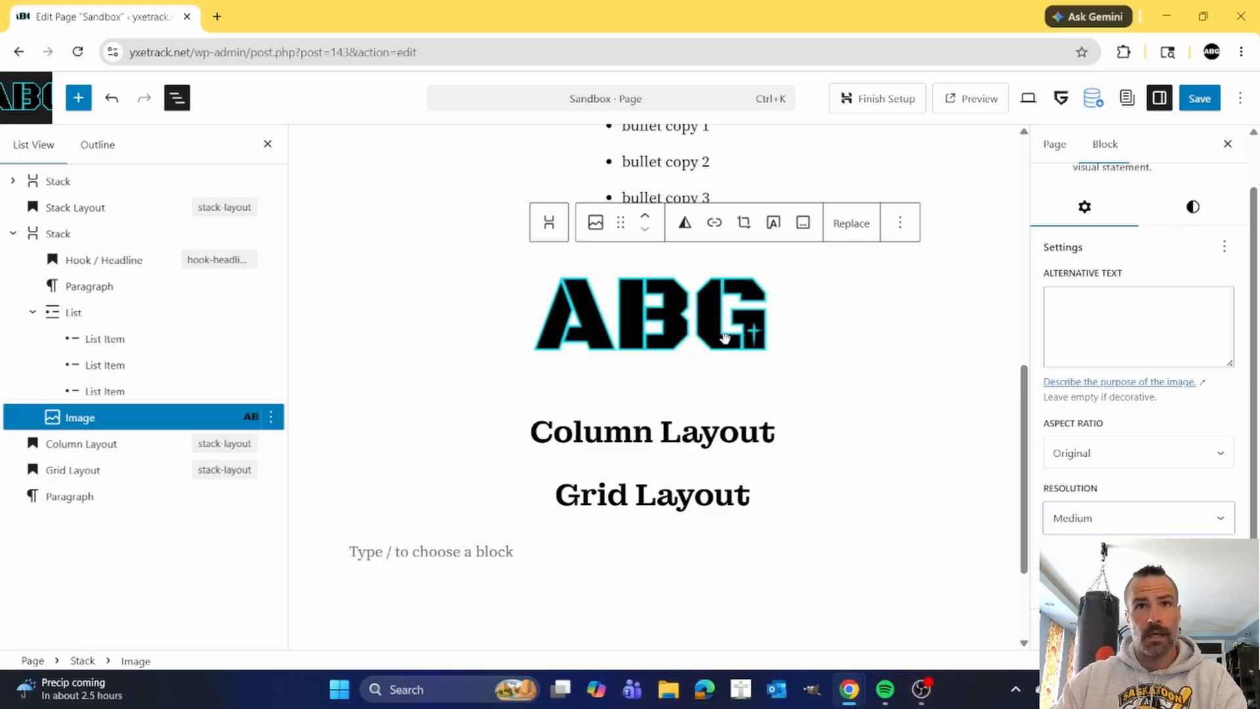
Insert a Buttons block after the ABG logo image inside the Stack block.
scroll(722, 338, up, 2)
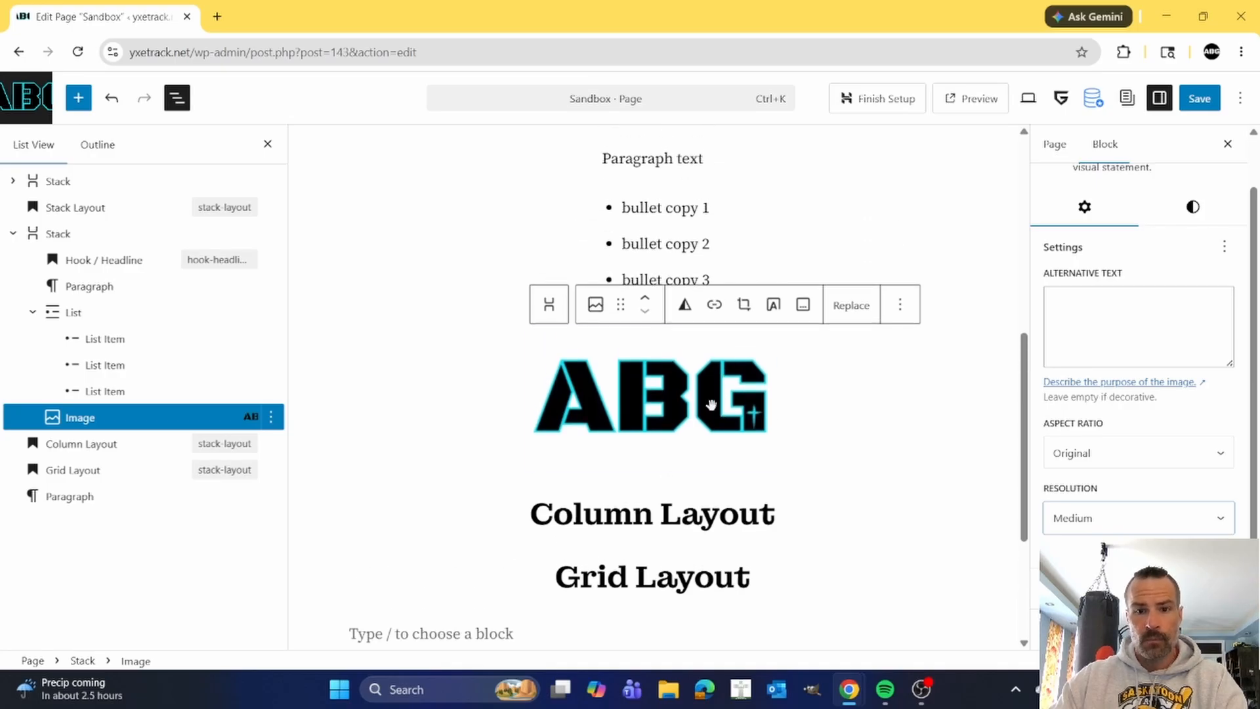
click(712, 403)
click(898, 306)
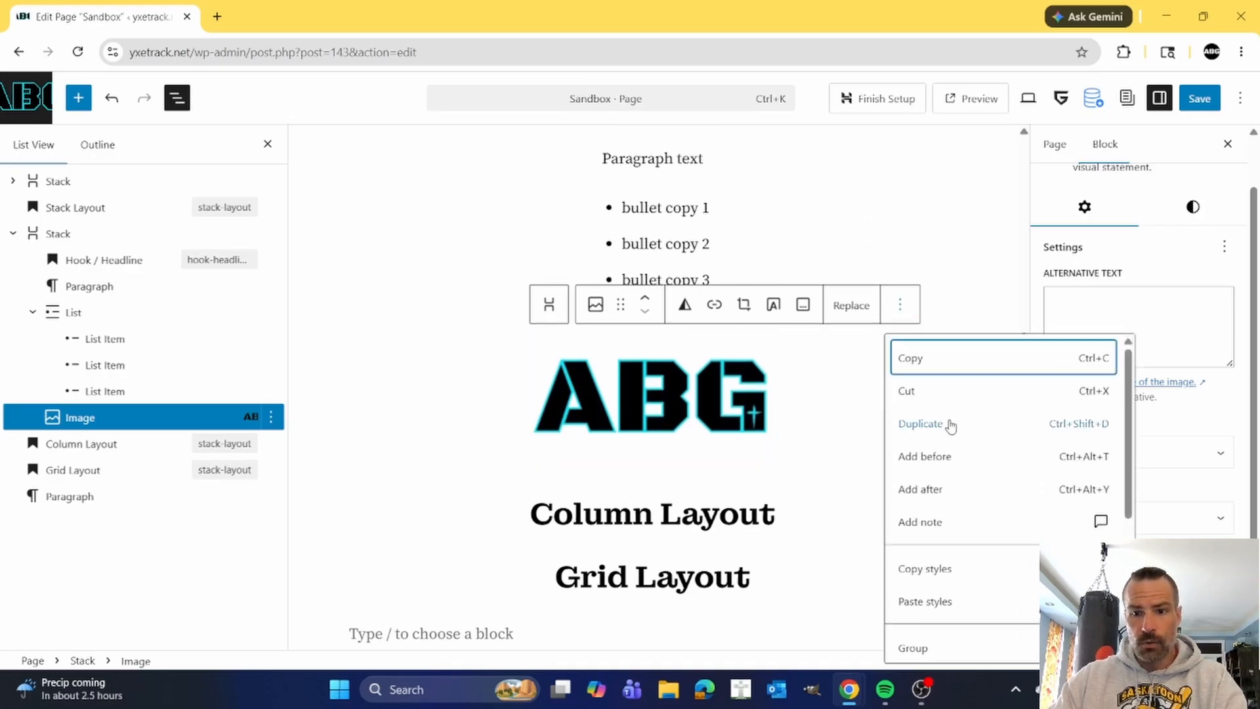
click(942, 493)
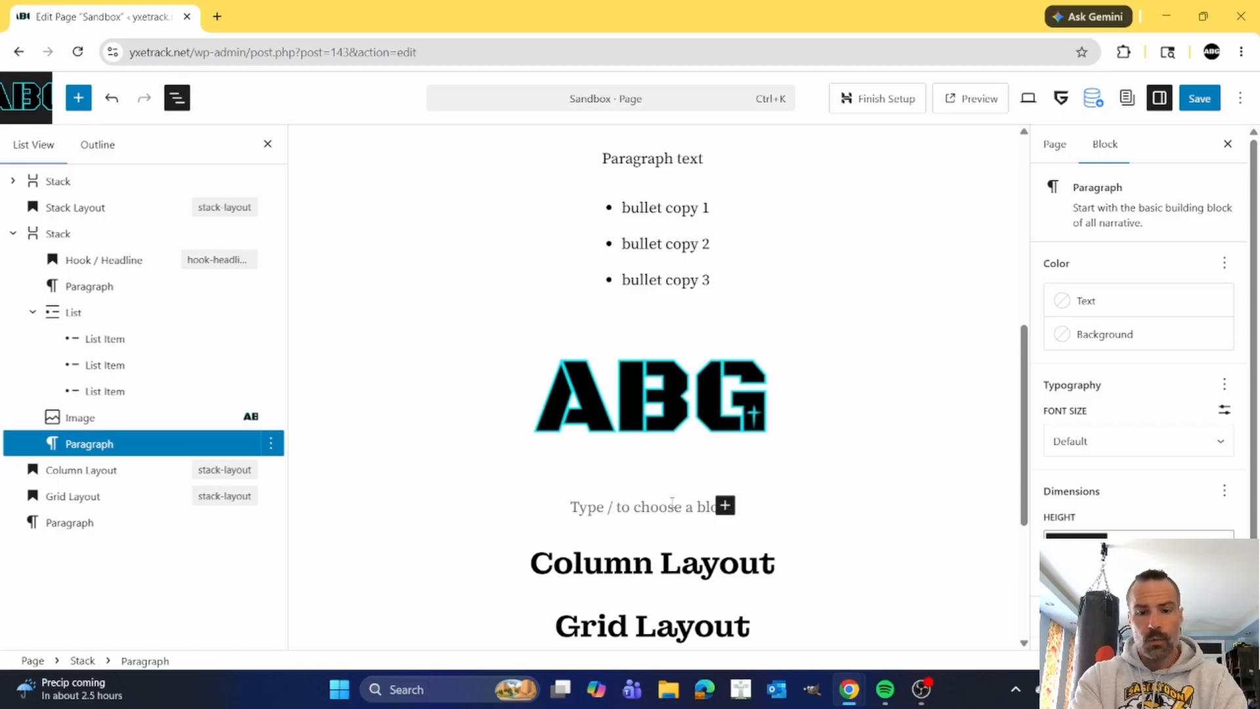
text(/b)
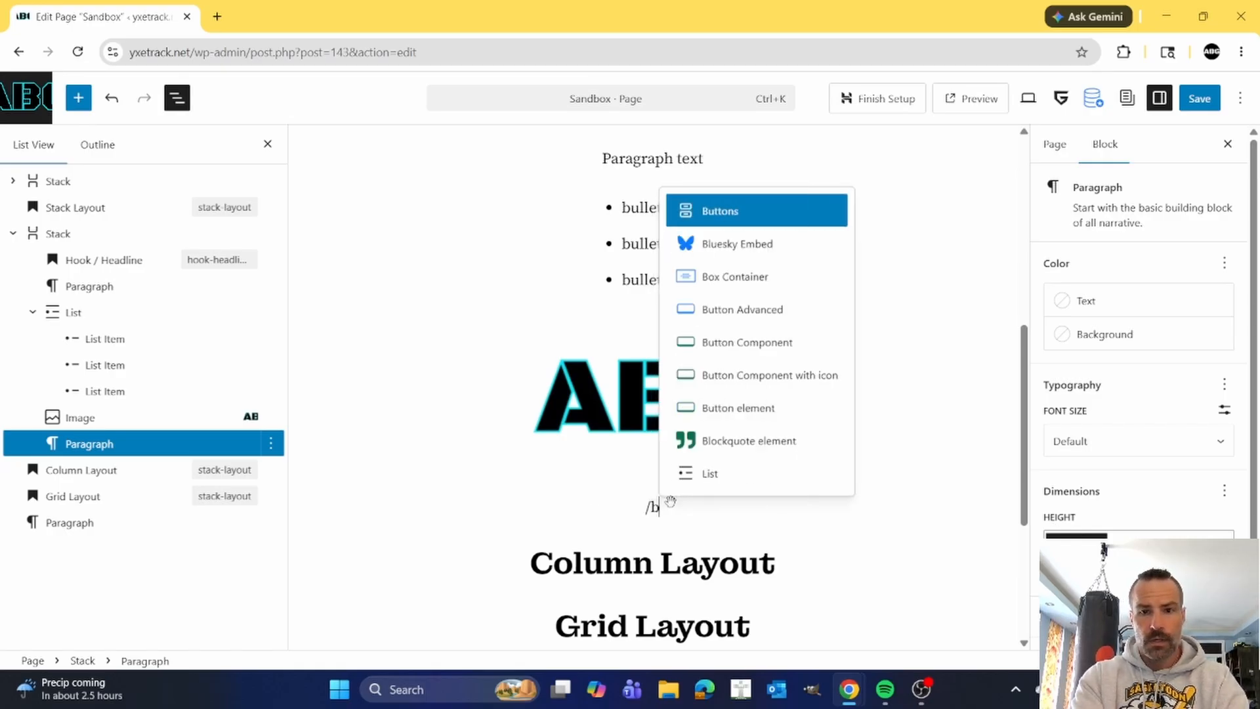
click(722, 214)
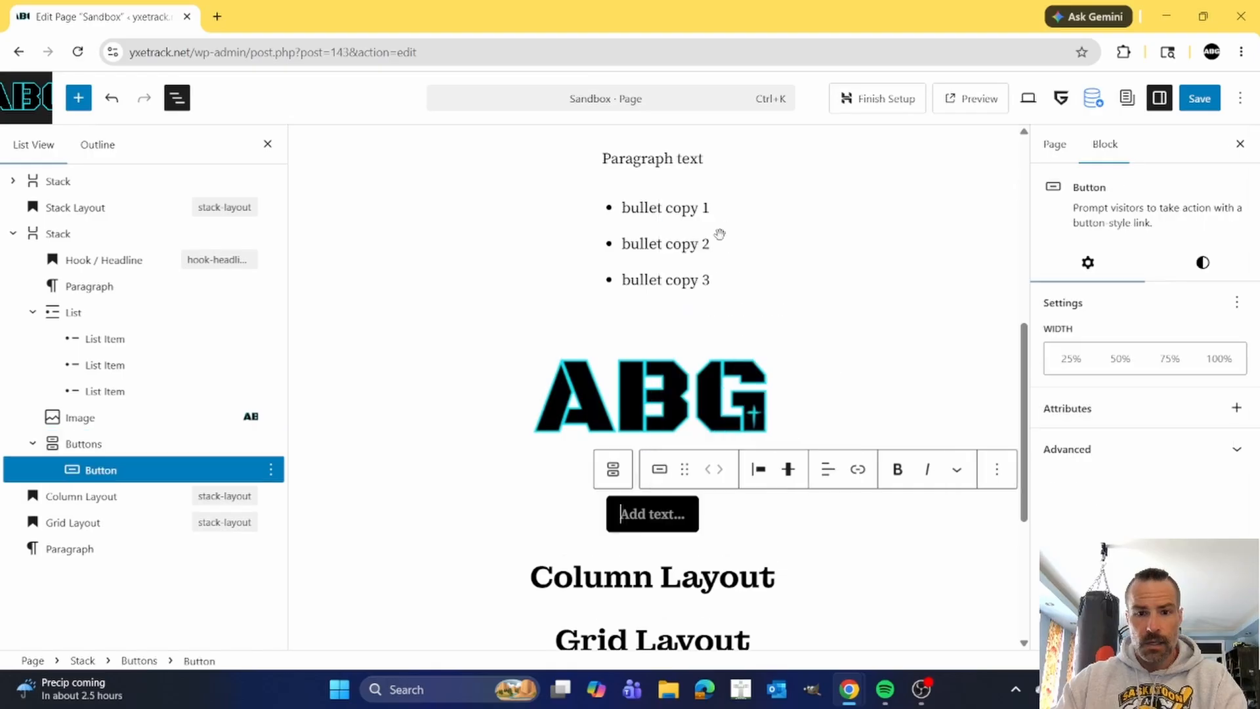
Label the new button below the logo image "Call To Action".
text(CTA)
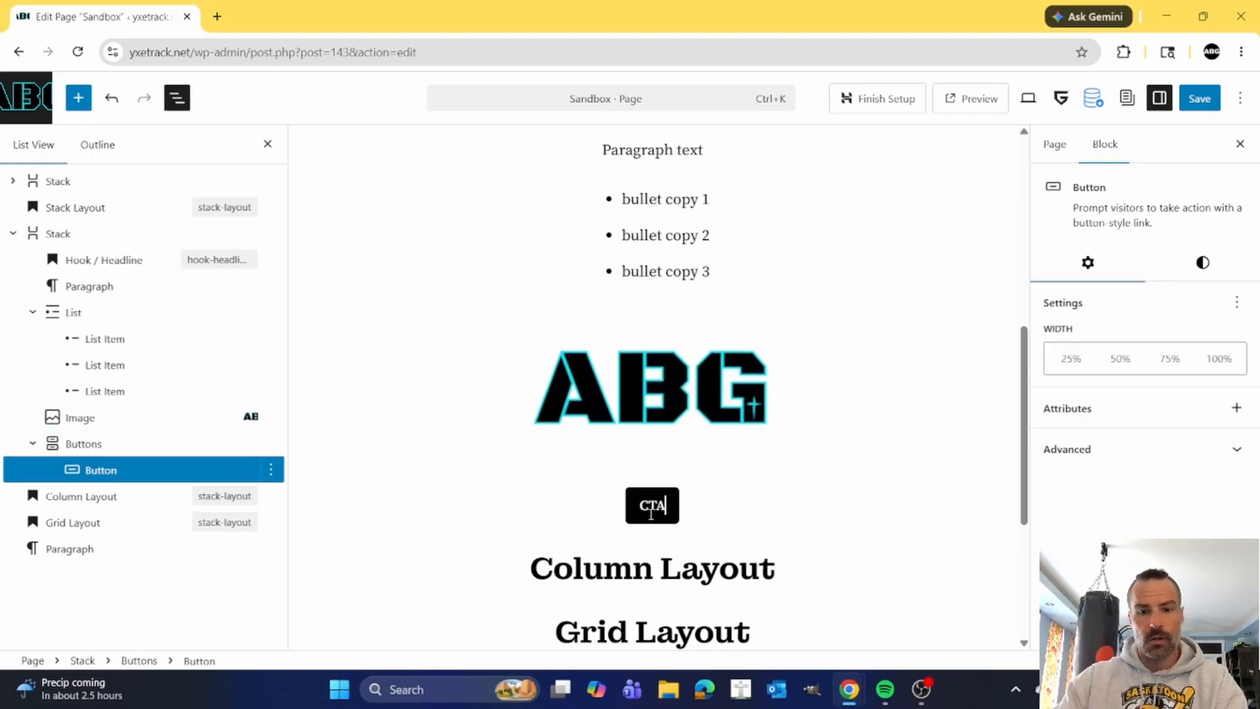
key(BackSpace)
key(BackSpace)
key(BackSpace)
text(Call T)
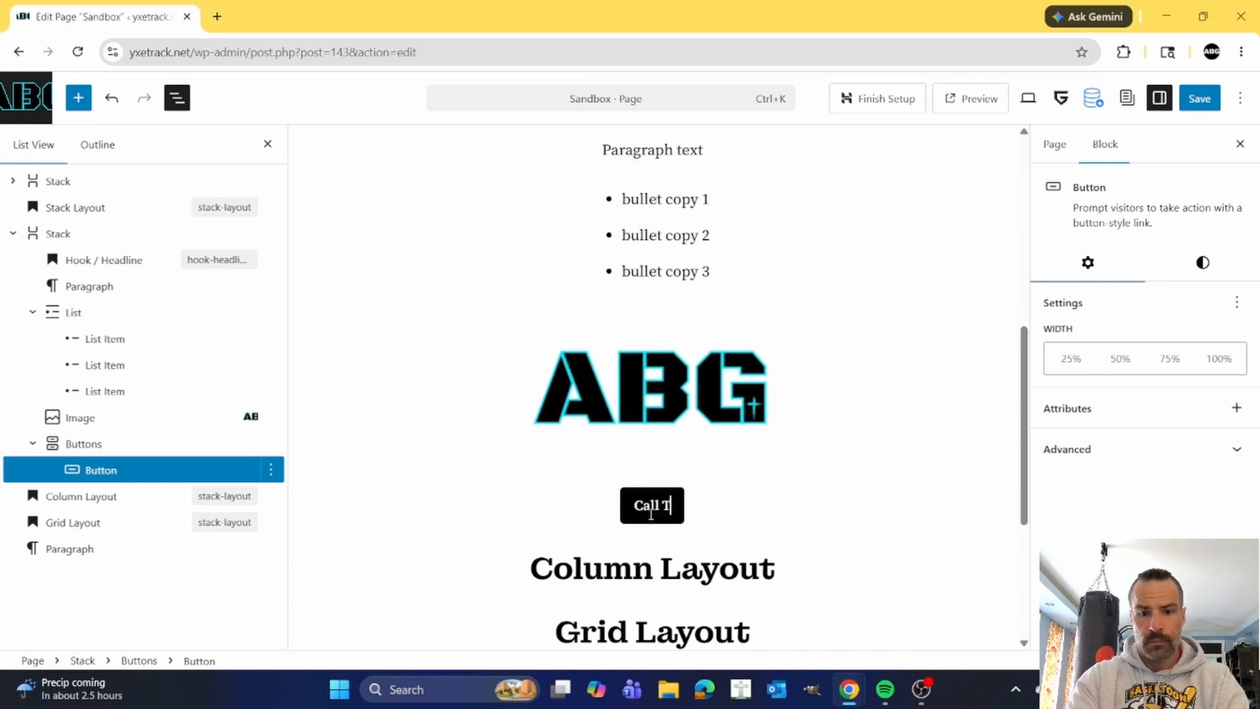
text(o Action)
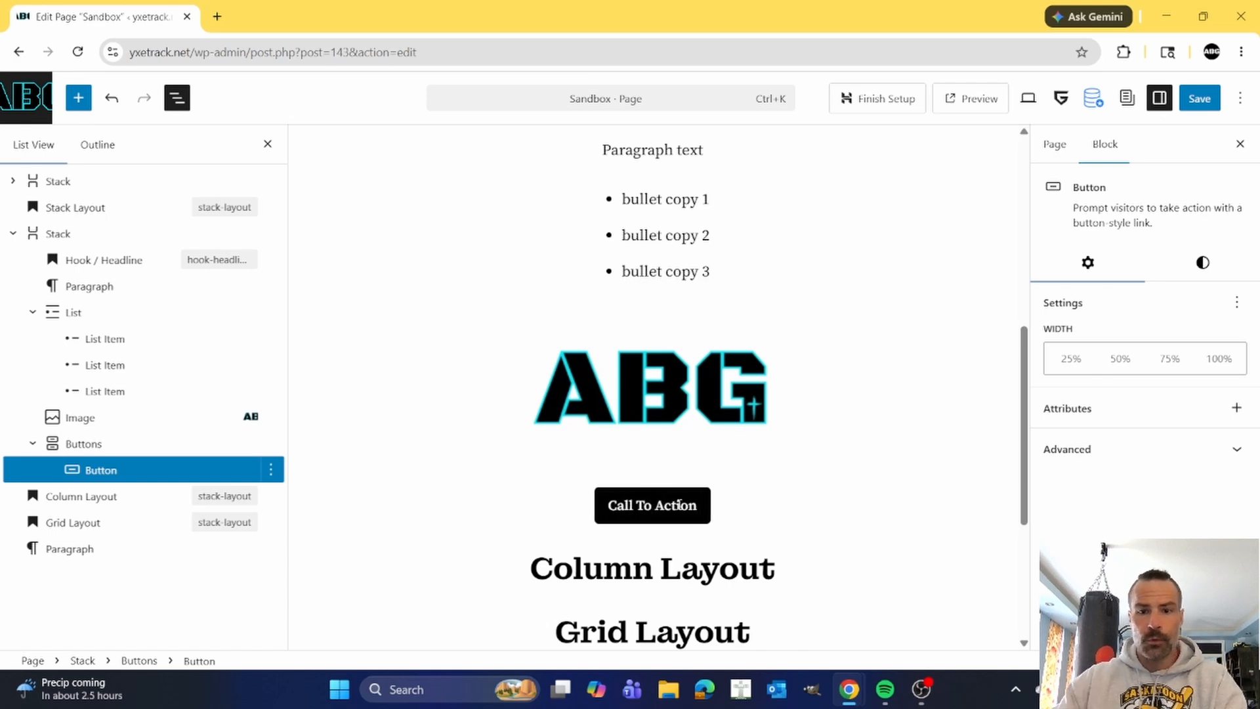
Review the Stack block's content from the Hook / Headline heading through the list and image to the button.
click(903, 390)
scroll(858, 444, up, 4)
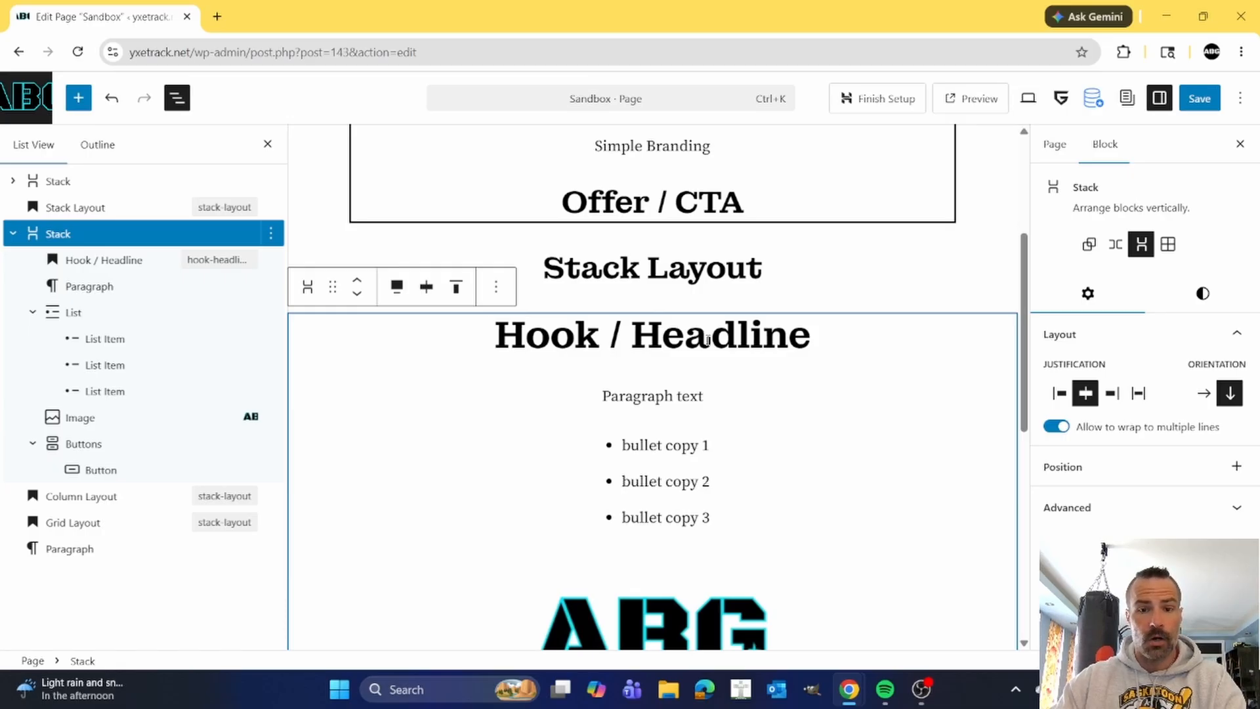
scroll(718, 339, down, 1)
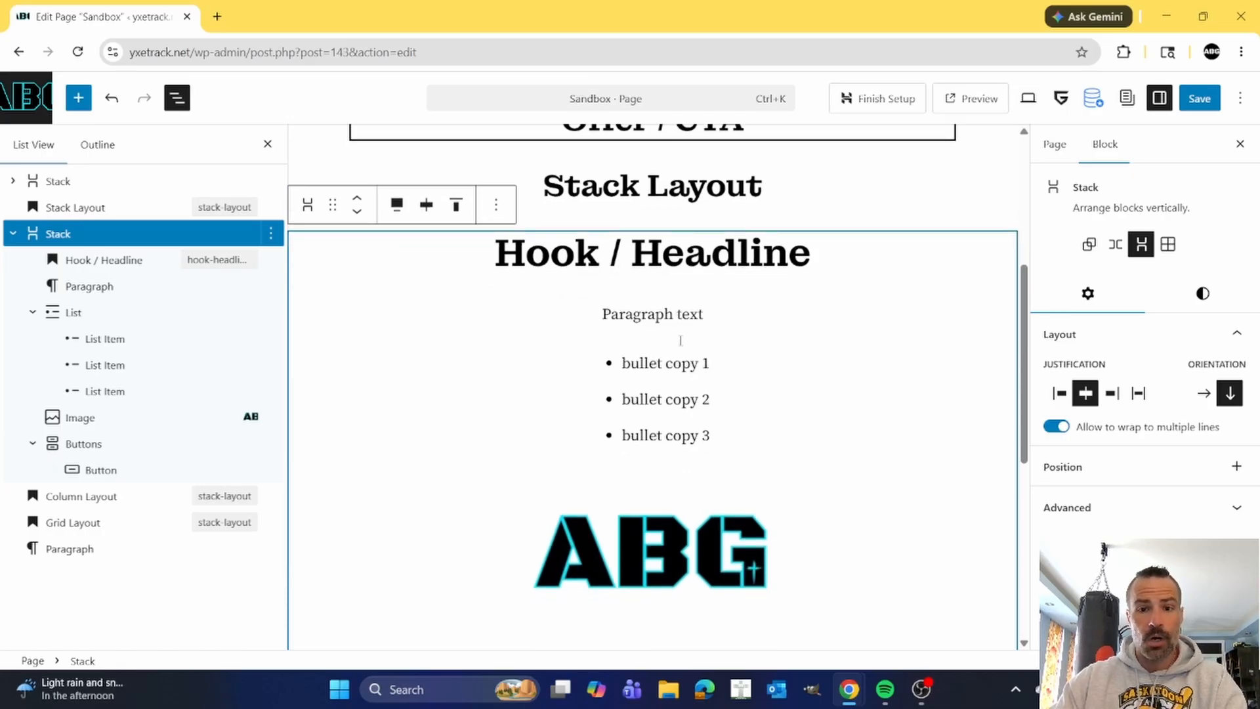
mouse_move(689, 337)
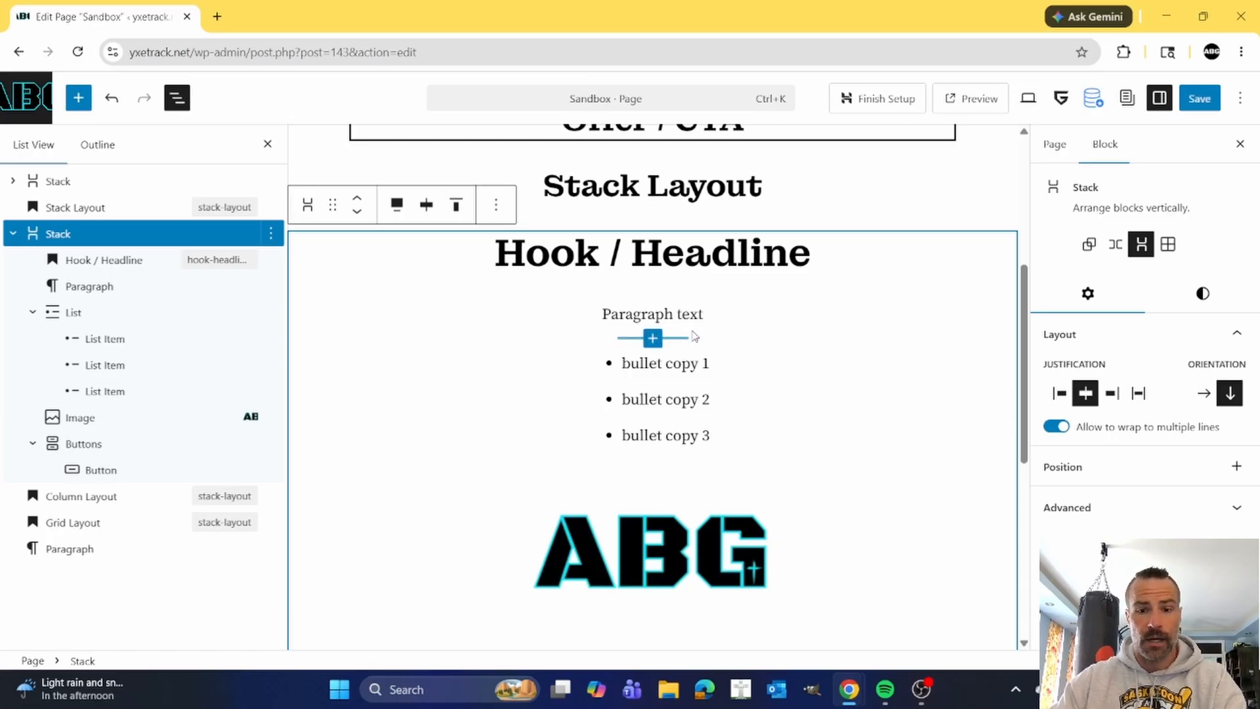
scroll(694, 333, down, 1)
click(695, 458)
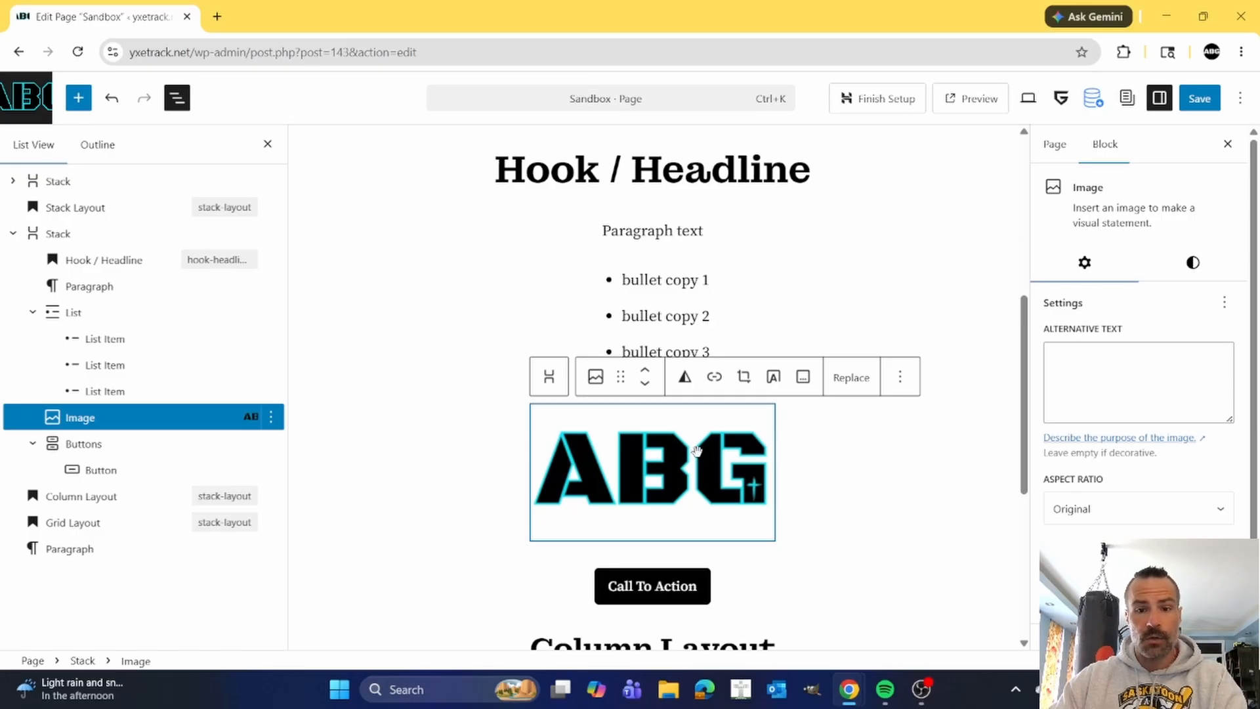
scroll(708, 499, down, 1)
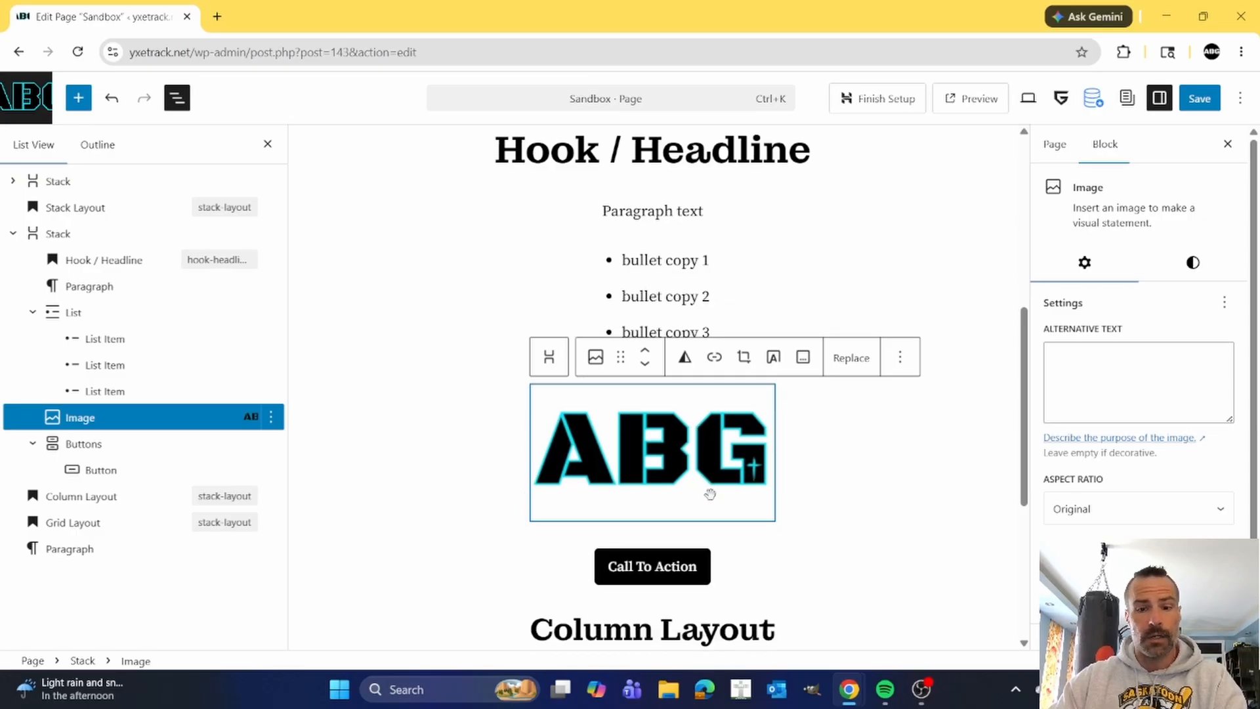
scroll(710, 494, down, 1)
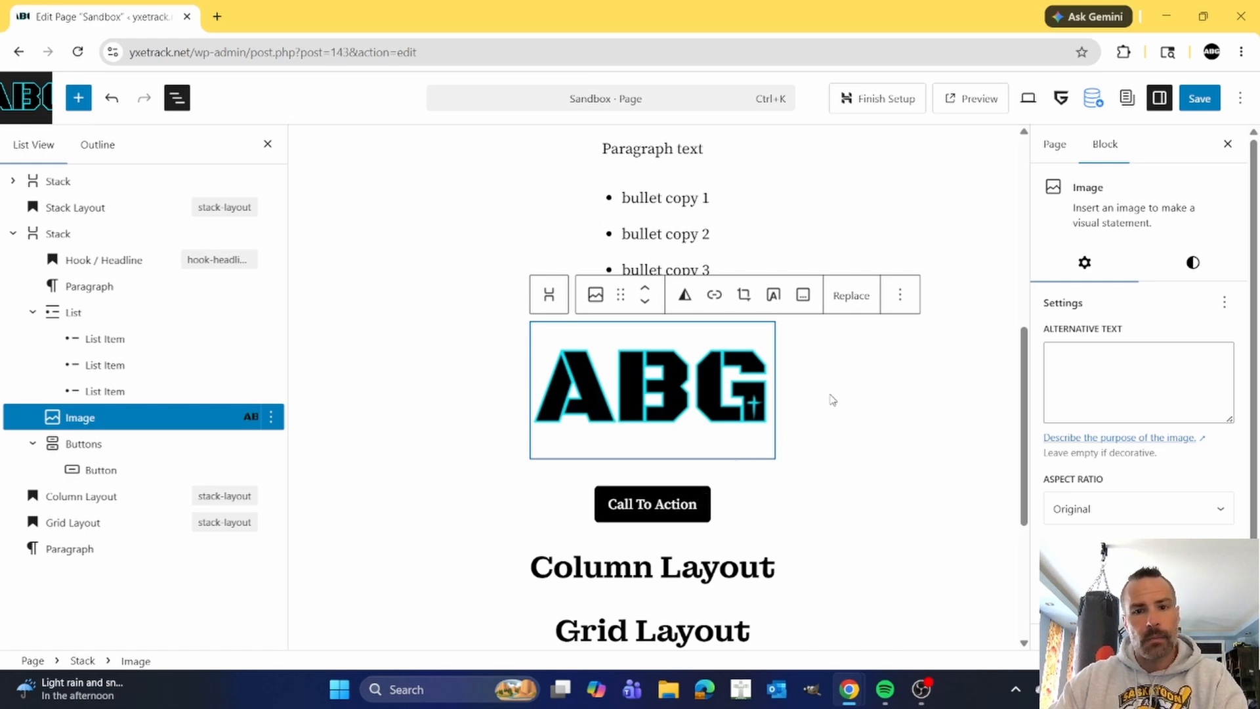
scroll(833, 399, up, 3)
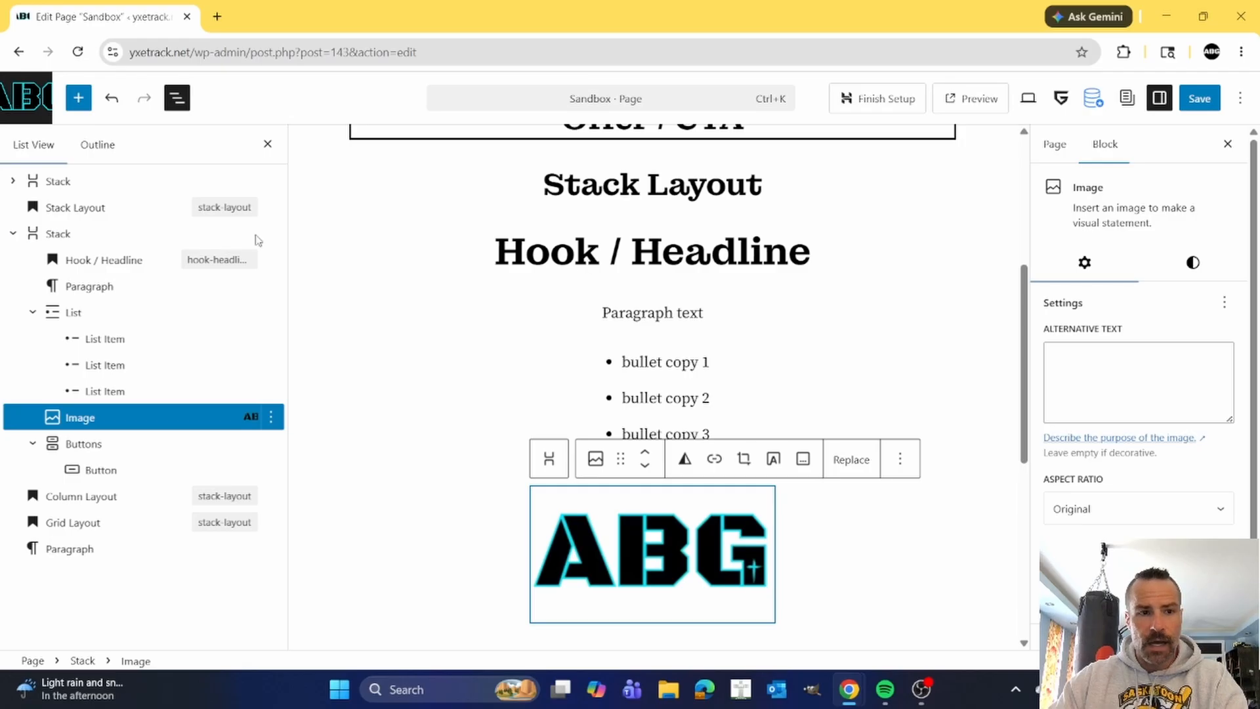
Set both the vertical and horizontal padding of the Stack block under the Stack Layout heading to Small.
click(82, 234)
scroll(678, 308, down, 2)
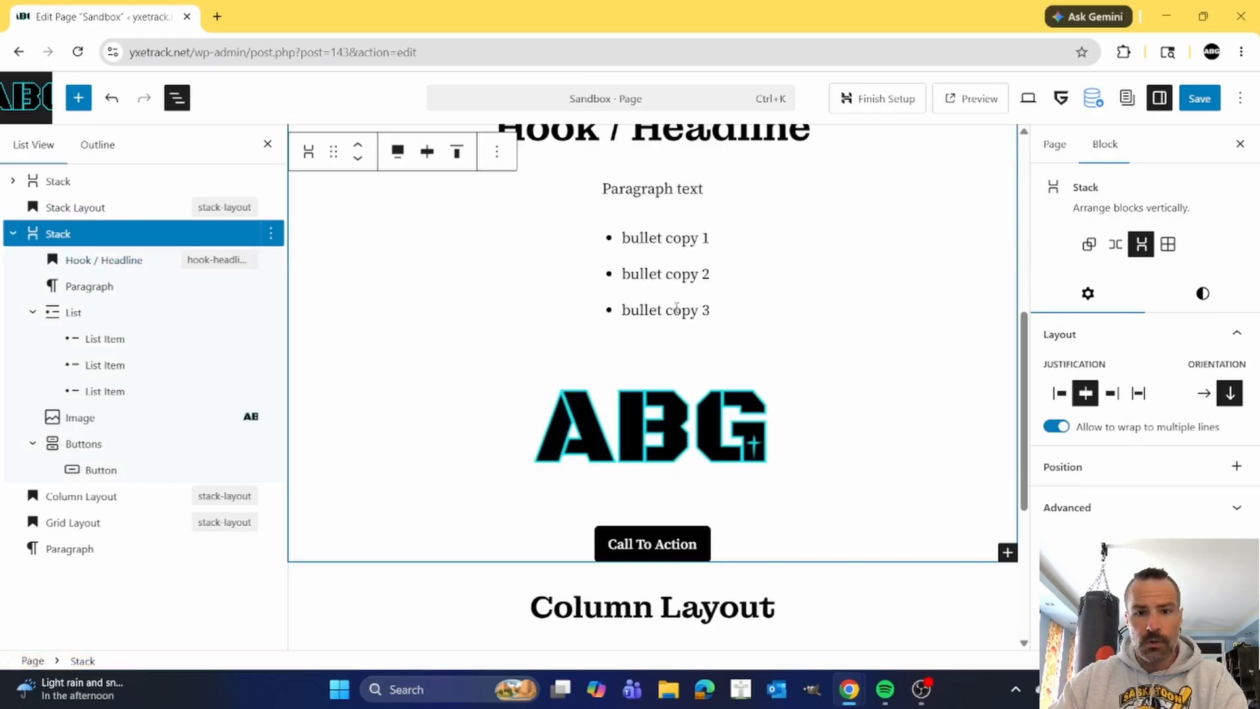
scroll(678, 309, down, 1)
scroll(720, 329, up, 3)
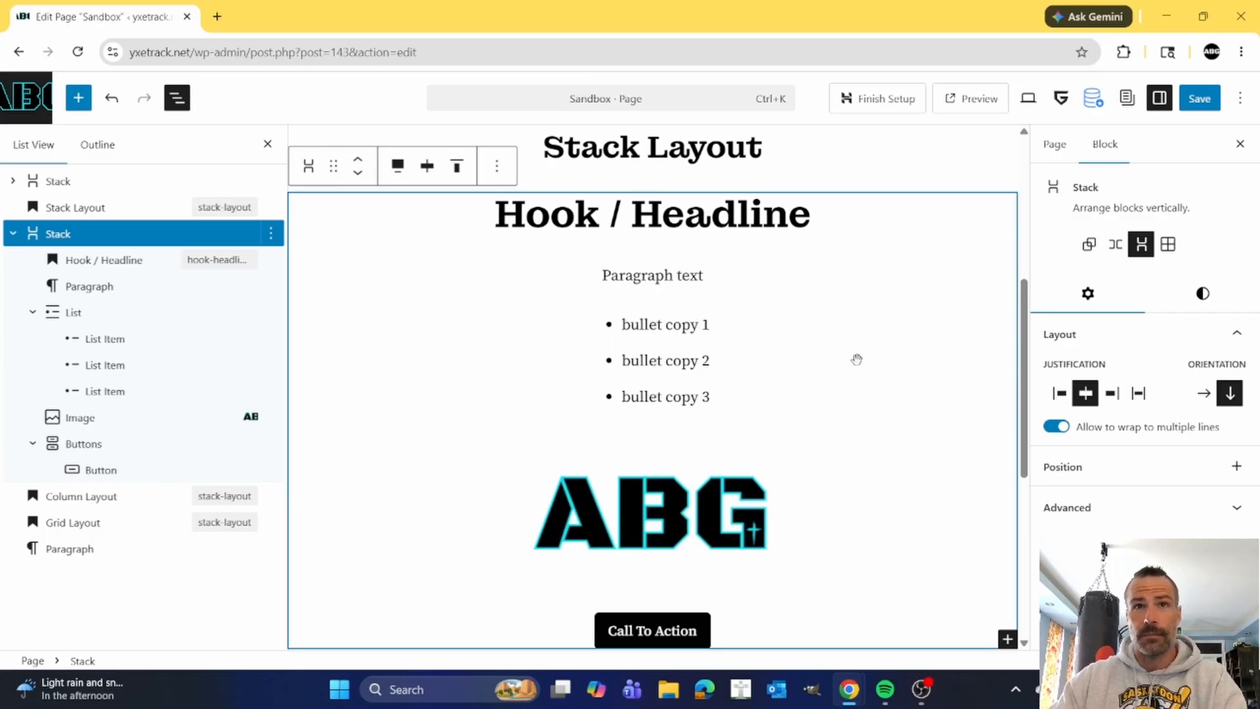
click(1202, 295)
scroll(1159, 326, down, 3)
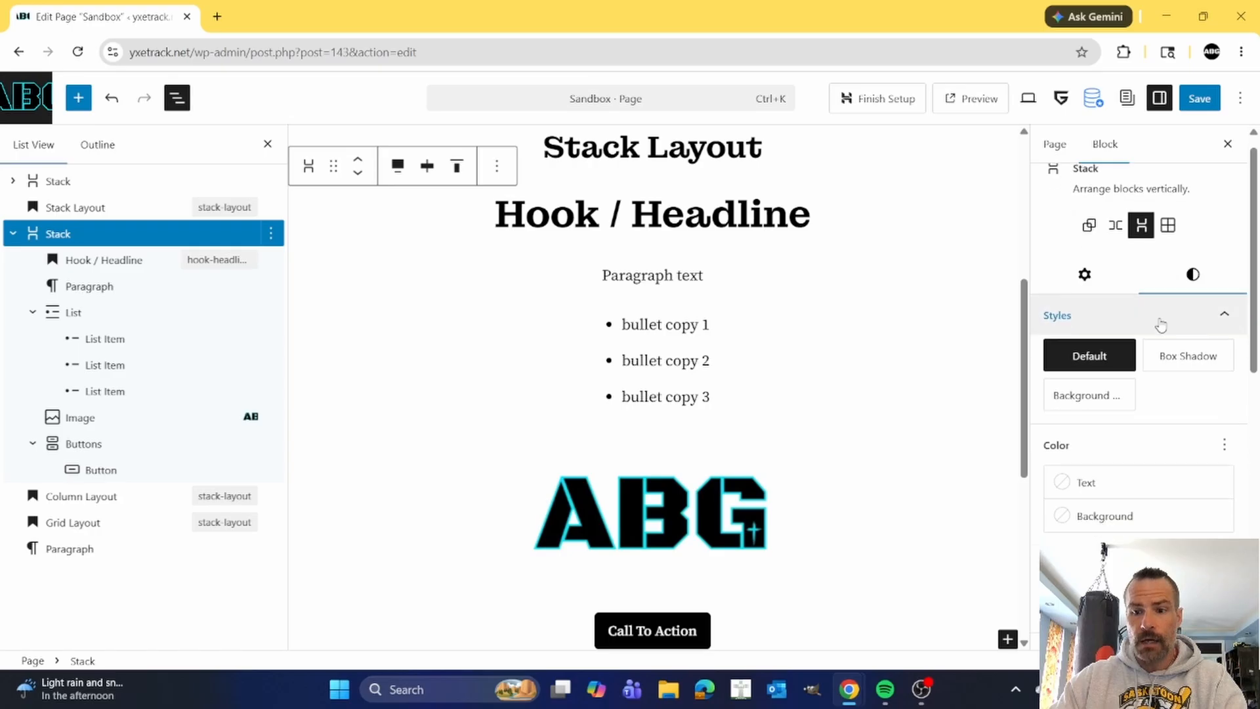
scroll(1162, 324, down, 2)
click(1086, 428)
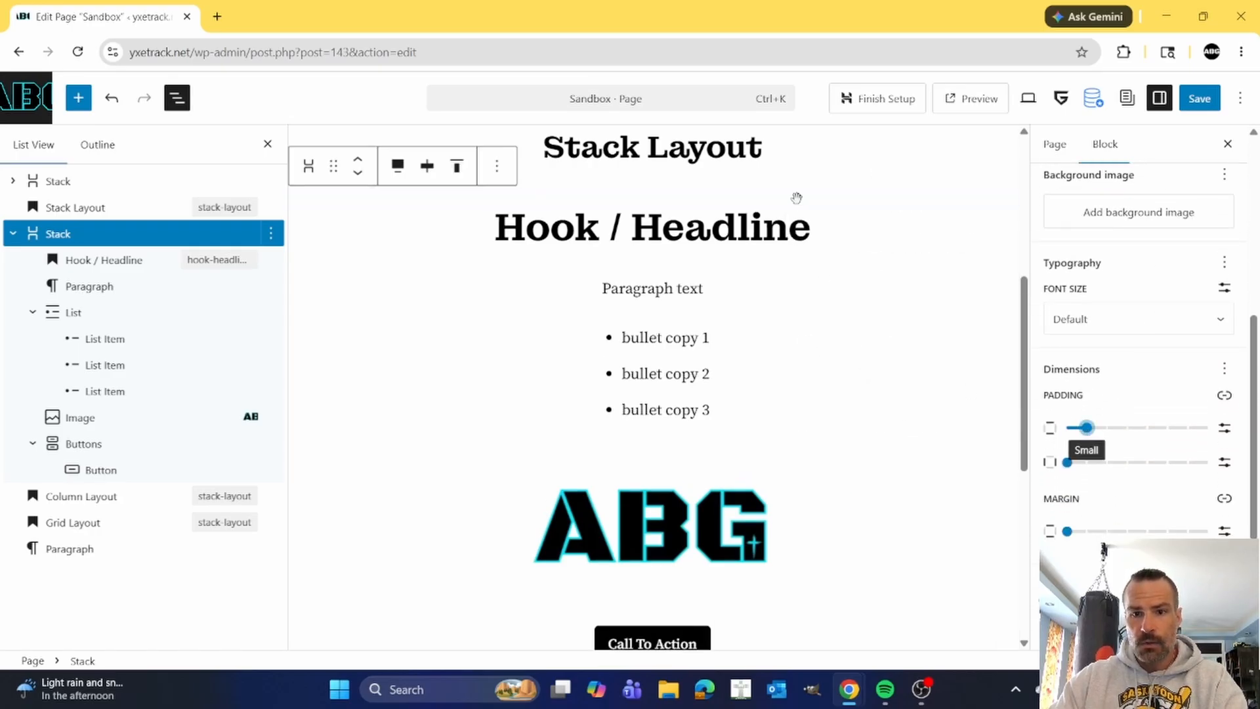
scroll(954, 352, down, 2)
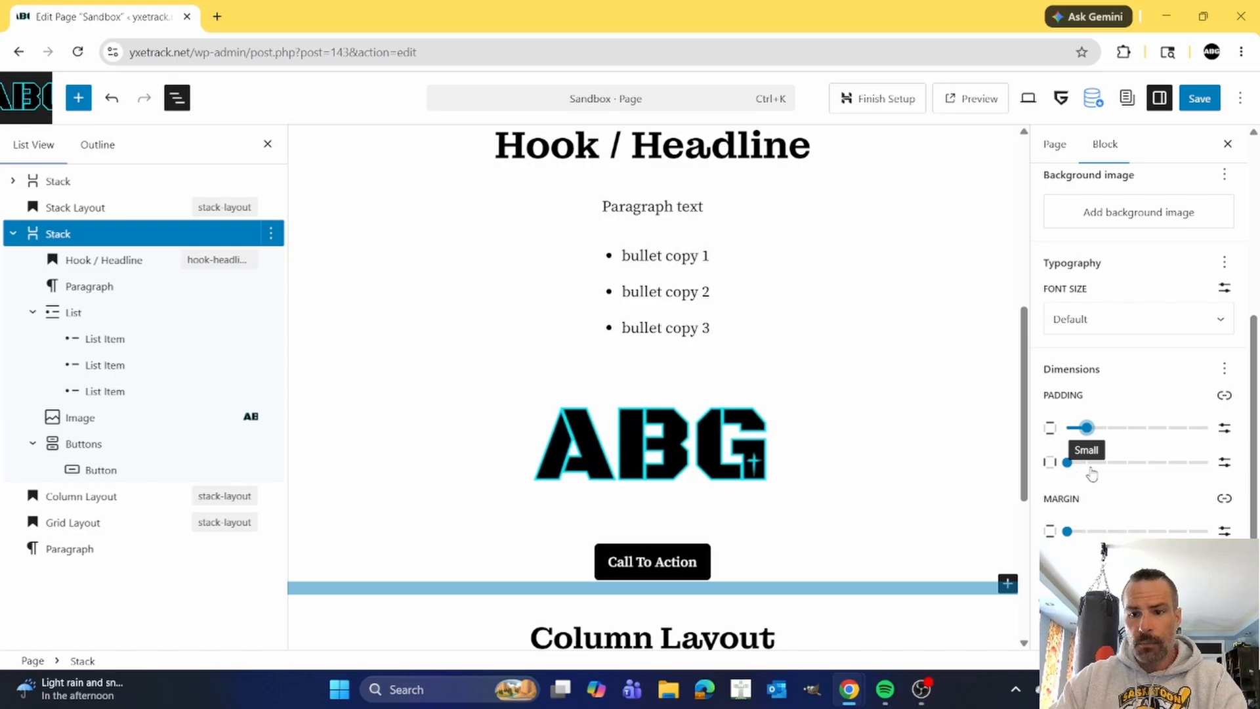
click(1084, 463)
scroll(1090, 459, down, 1)
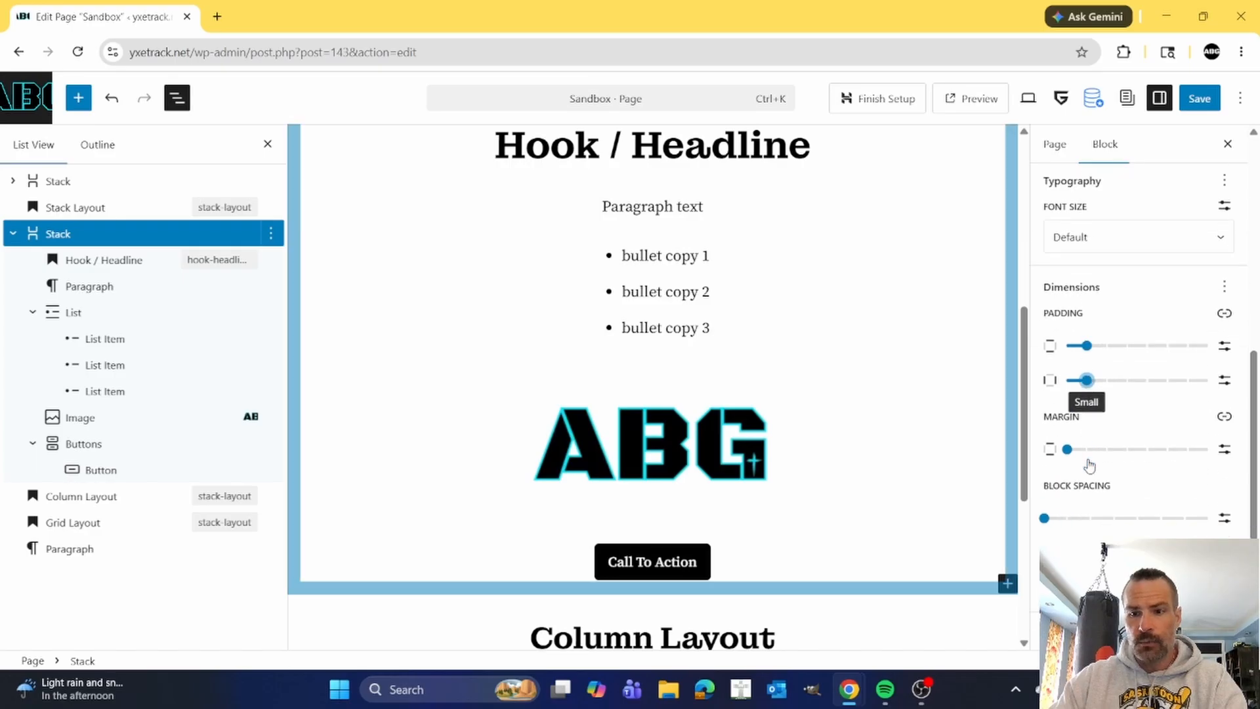
Try several block spacing values on the Stack block under the Stack Layout heading and settle on Small.
click(1057, 520)
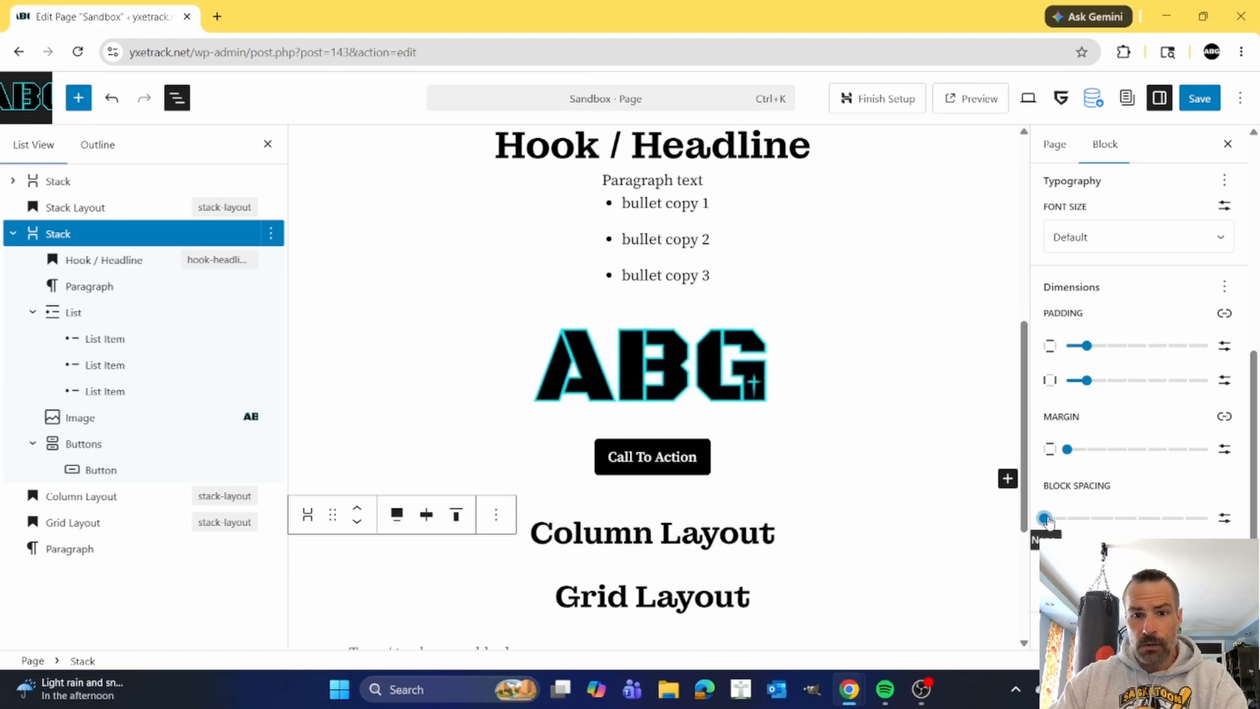
click(1070, 520)
click(1090, 520)
click(1116, 520)
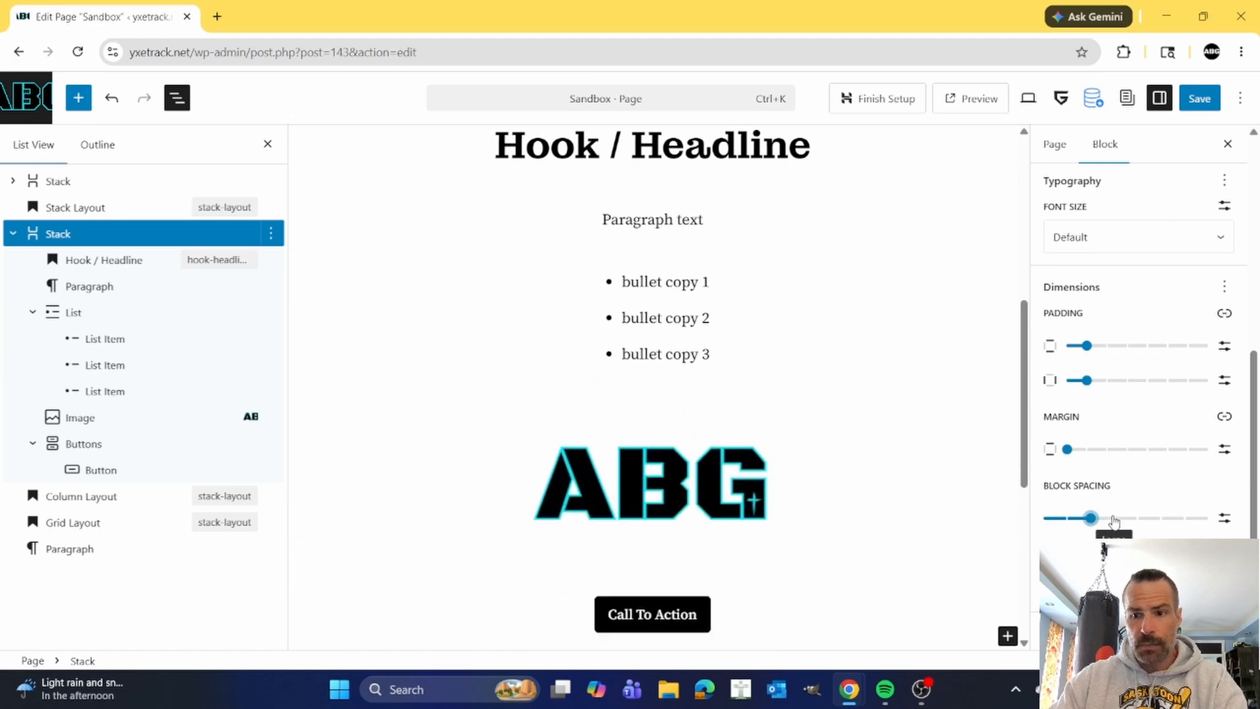
click(1081, 519)
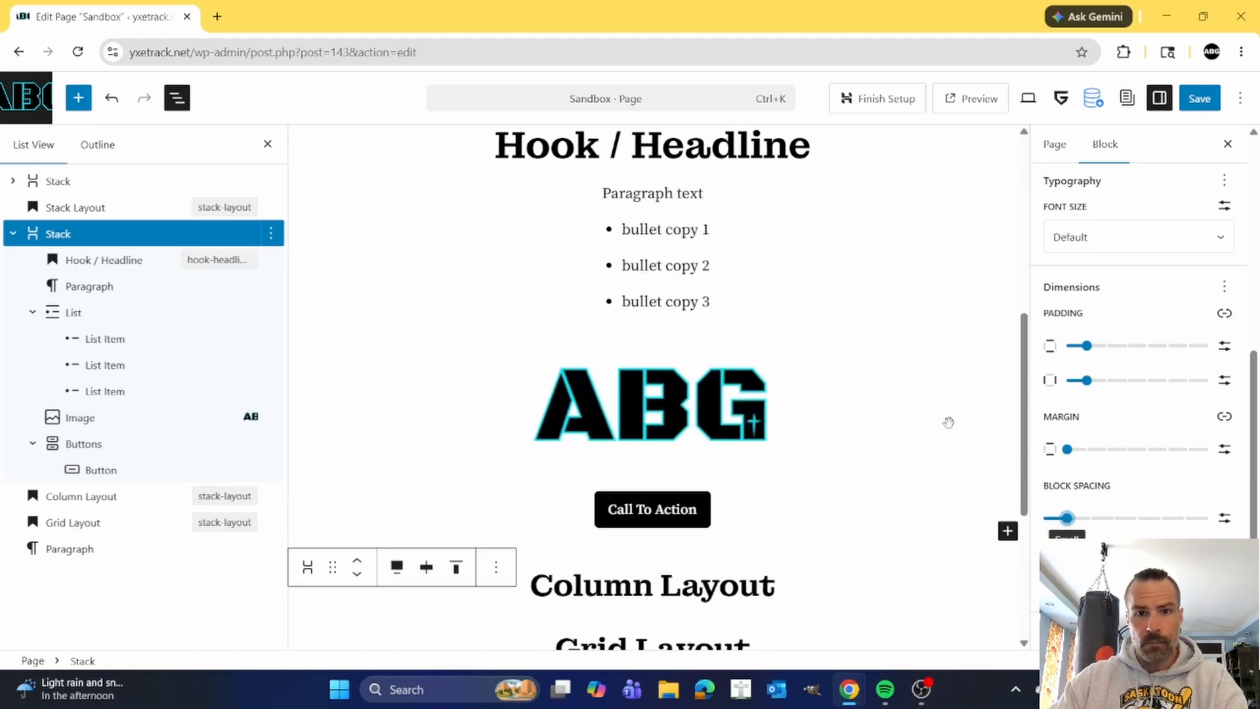
scroll(873, 443, up, 2)
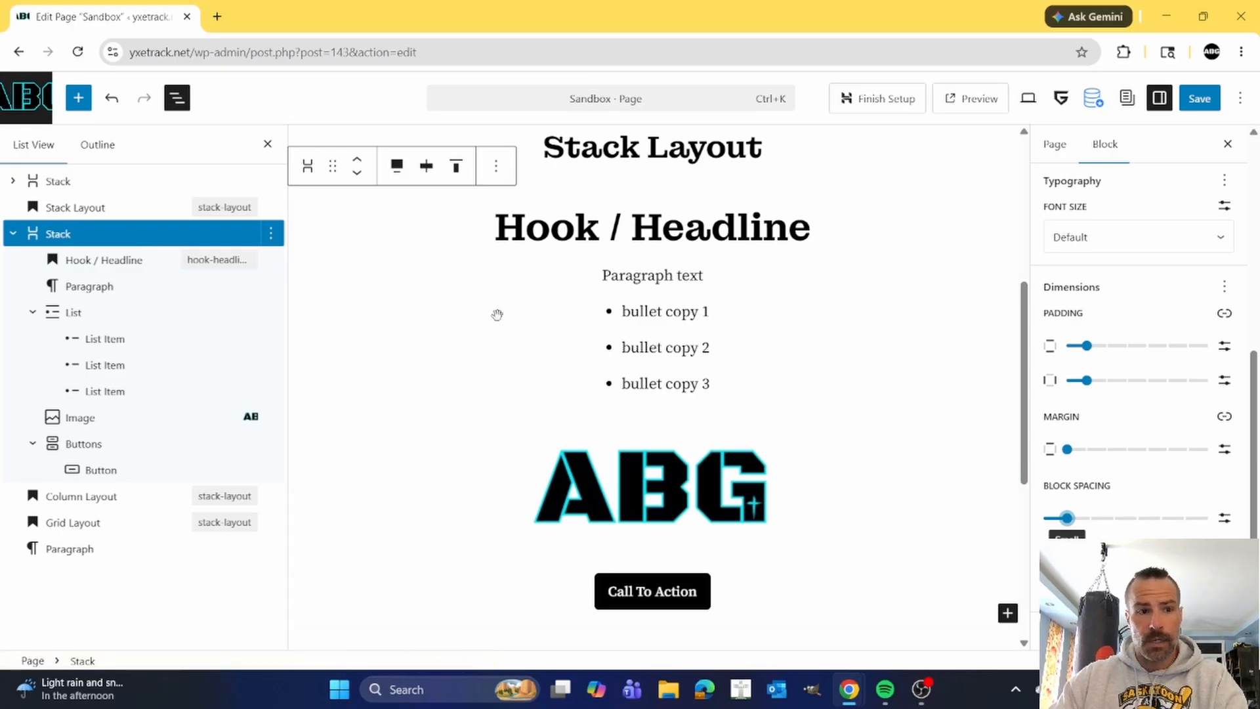
Give the Stack block a black Contrast border with slightly rounded corners and a width of 5 px.
scroll(1188, 424, down, 2)
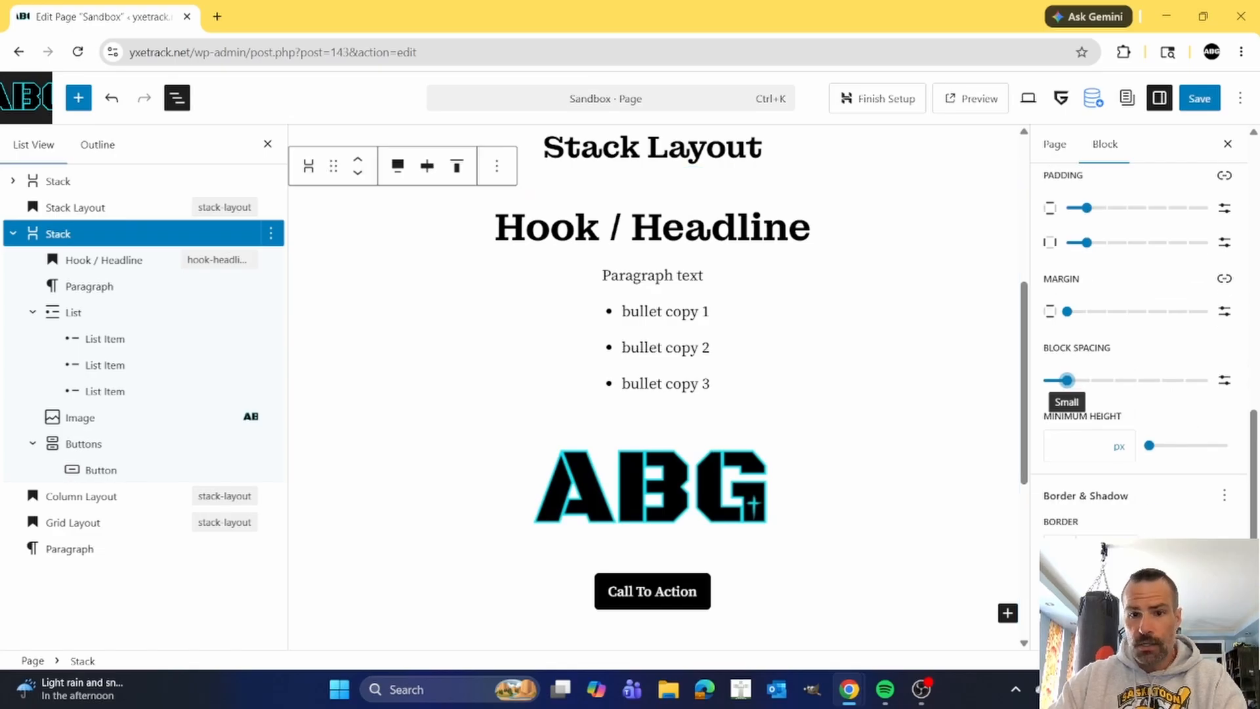
click(1059, 545)
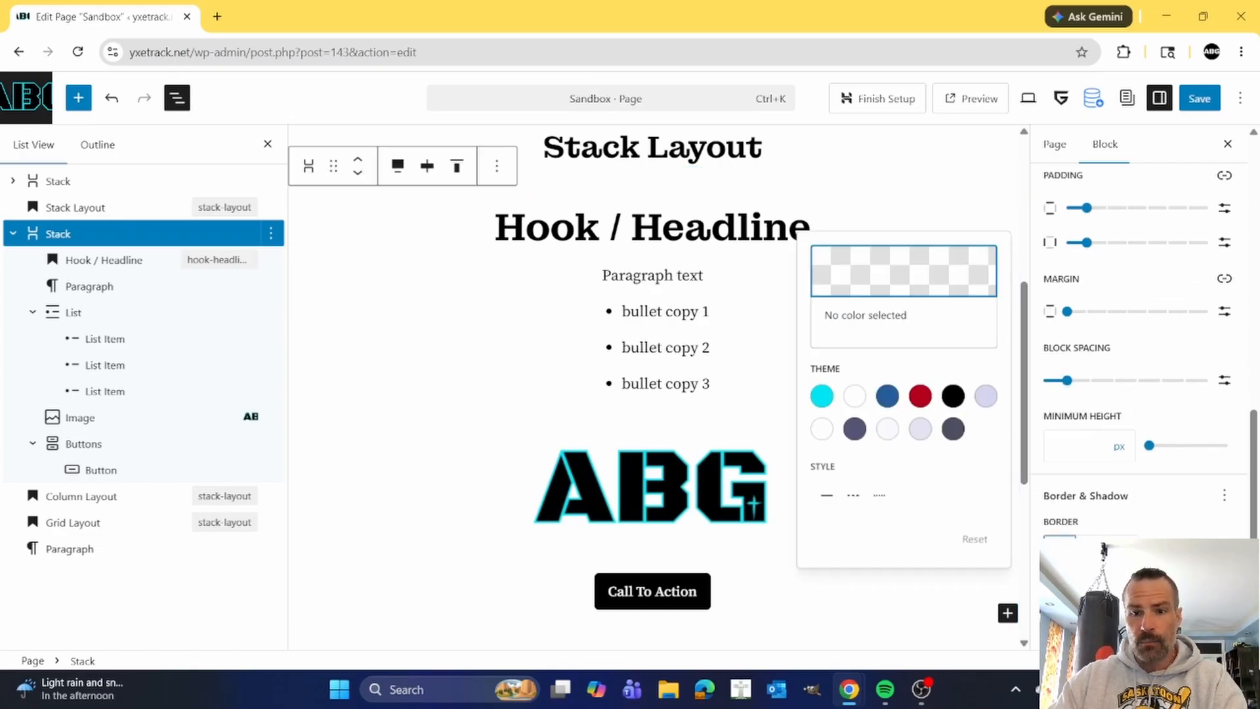
click(952, 397)
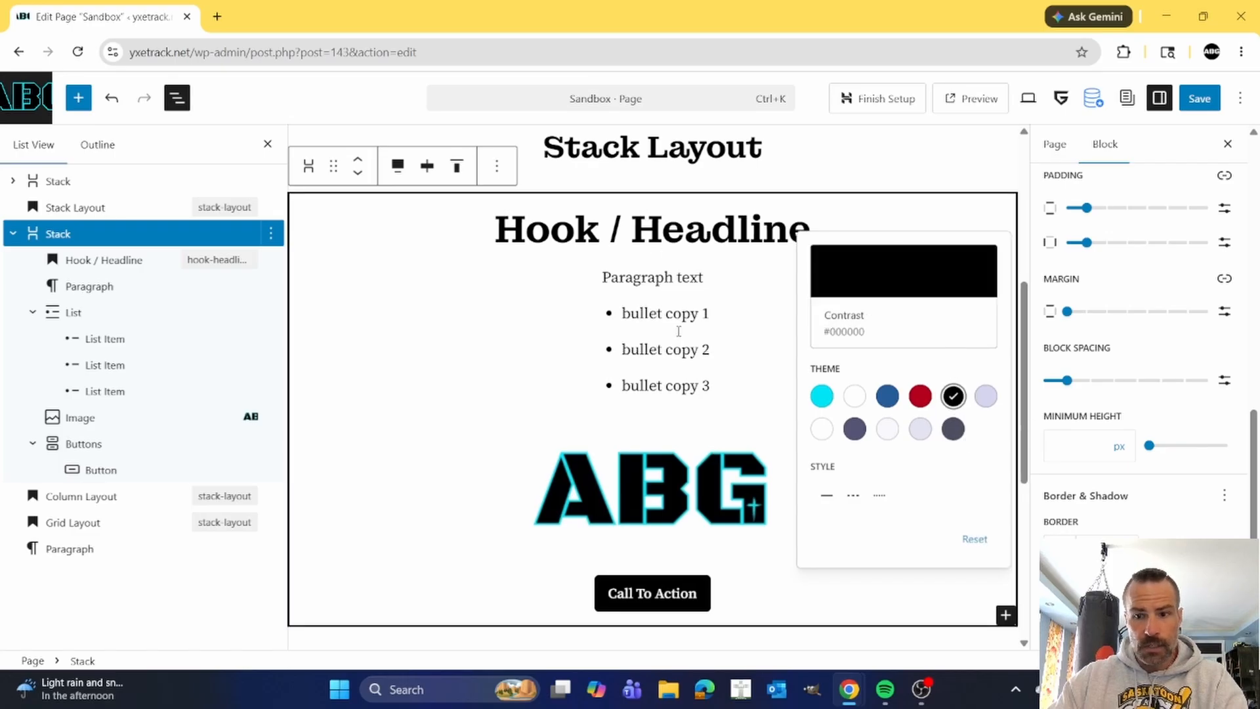
click(1154, 618)
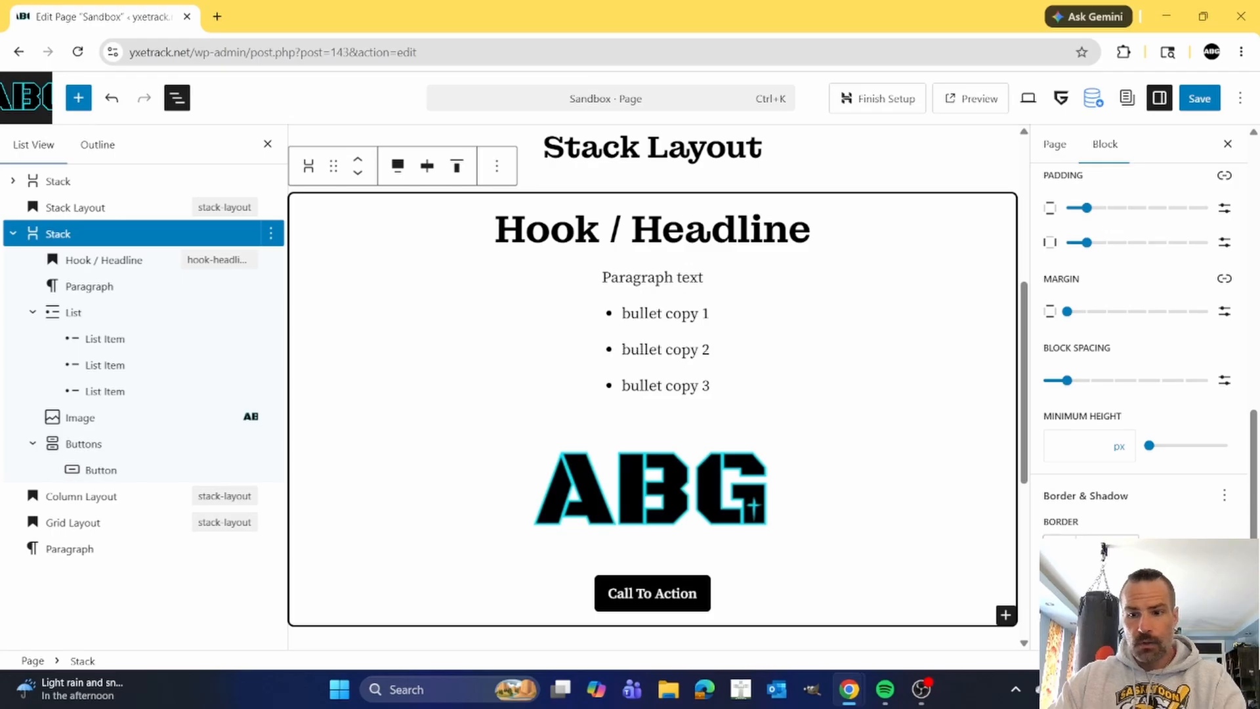
text(0)
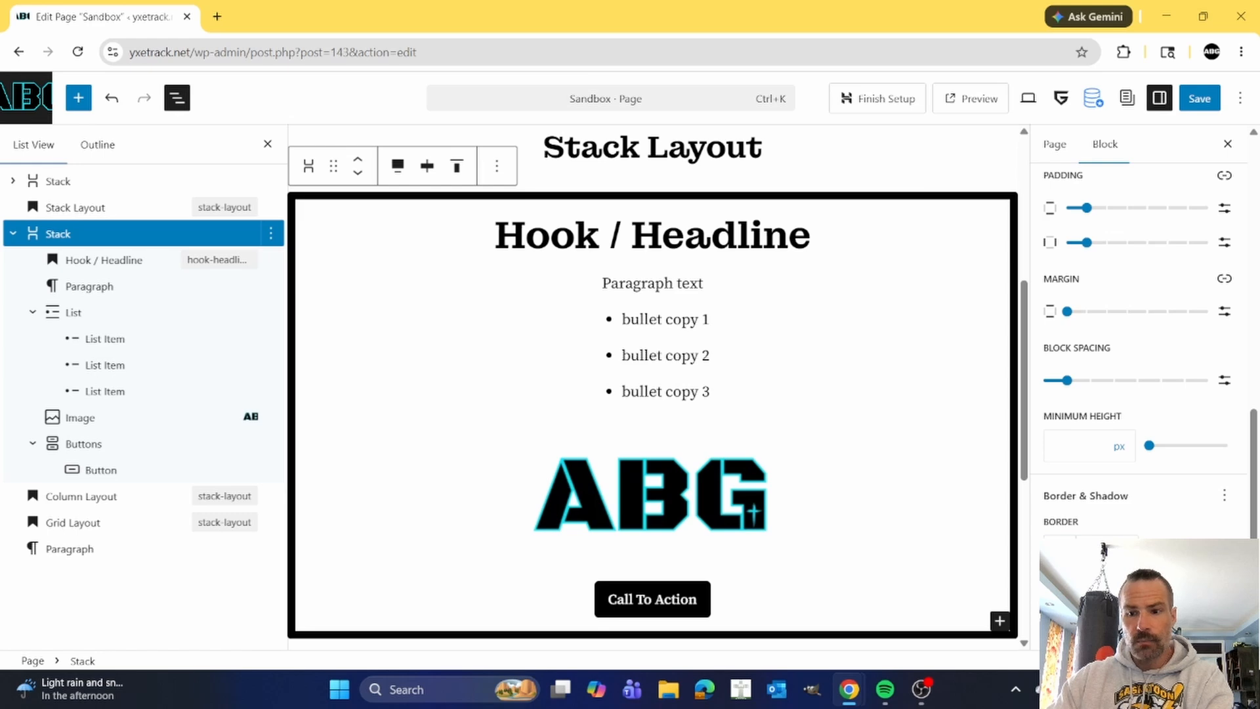
double_click(1091, 551)
text(5)
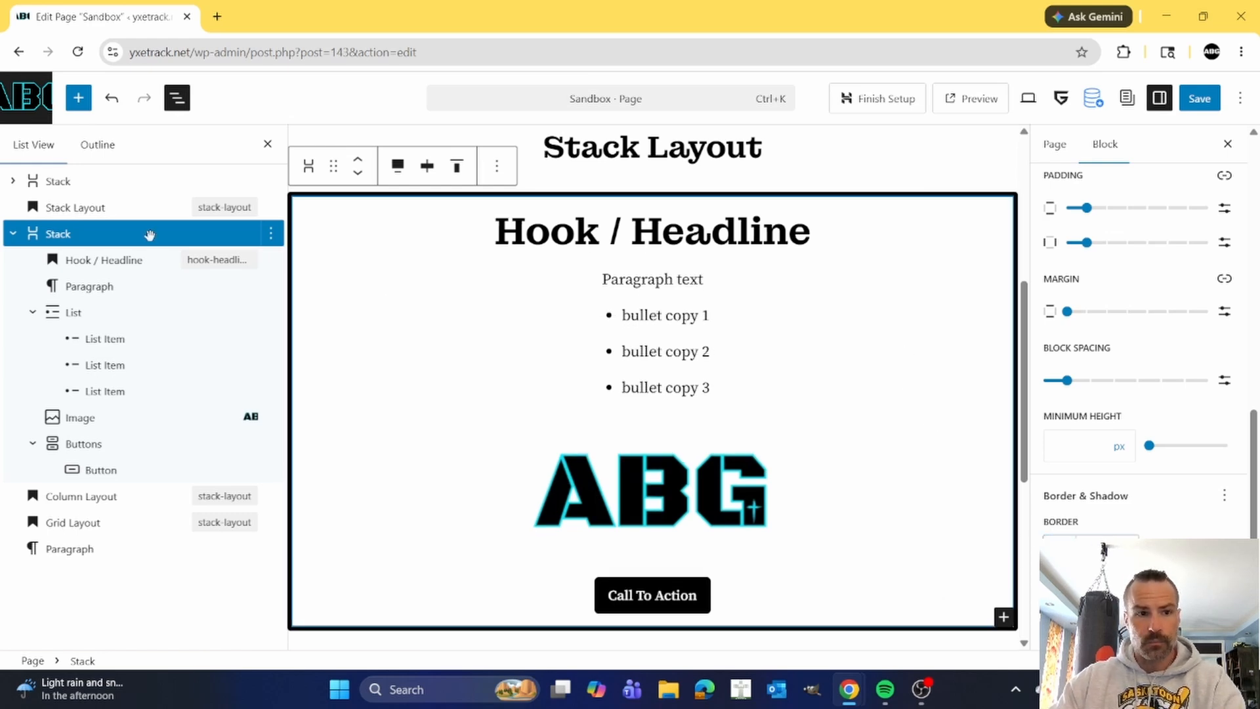
Try the cyan, red and blue theme colors as the Stack block's background, settling on white Brand Accent (#FFFFFF).
scroll(1172, 402, up, 2)
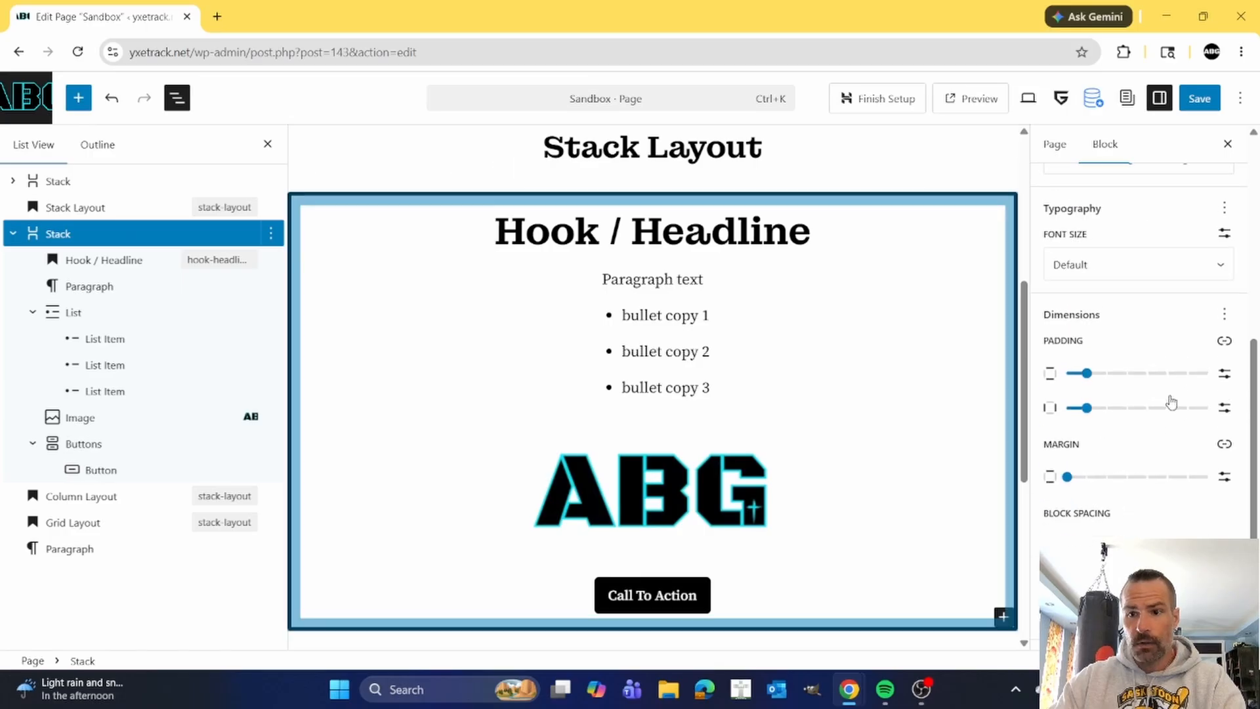
scroll(1172, 402, up, 3)
click(1073, 237)
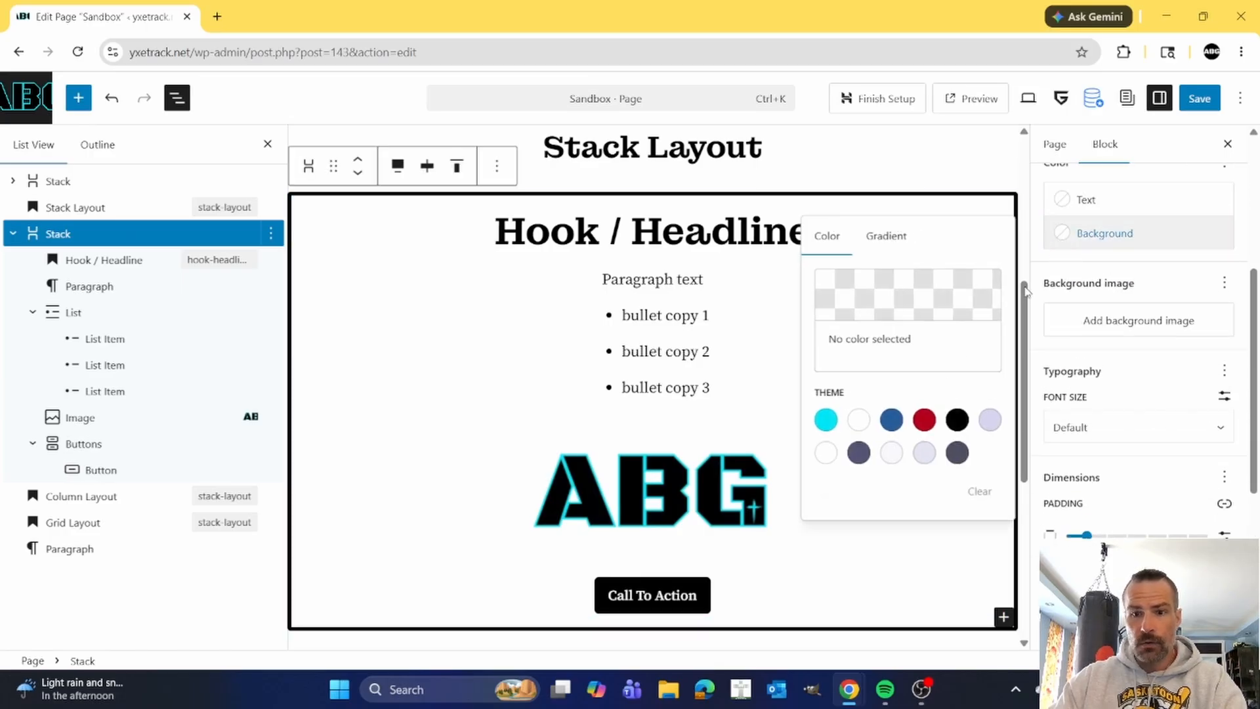
click(826, 420)
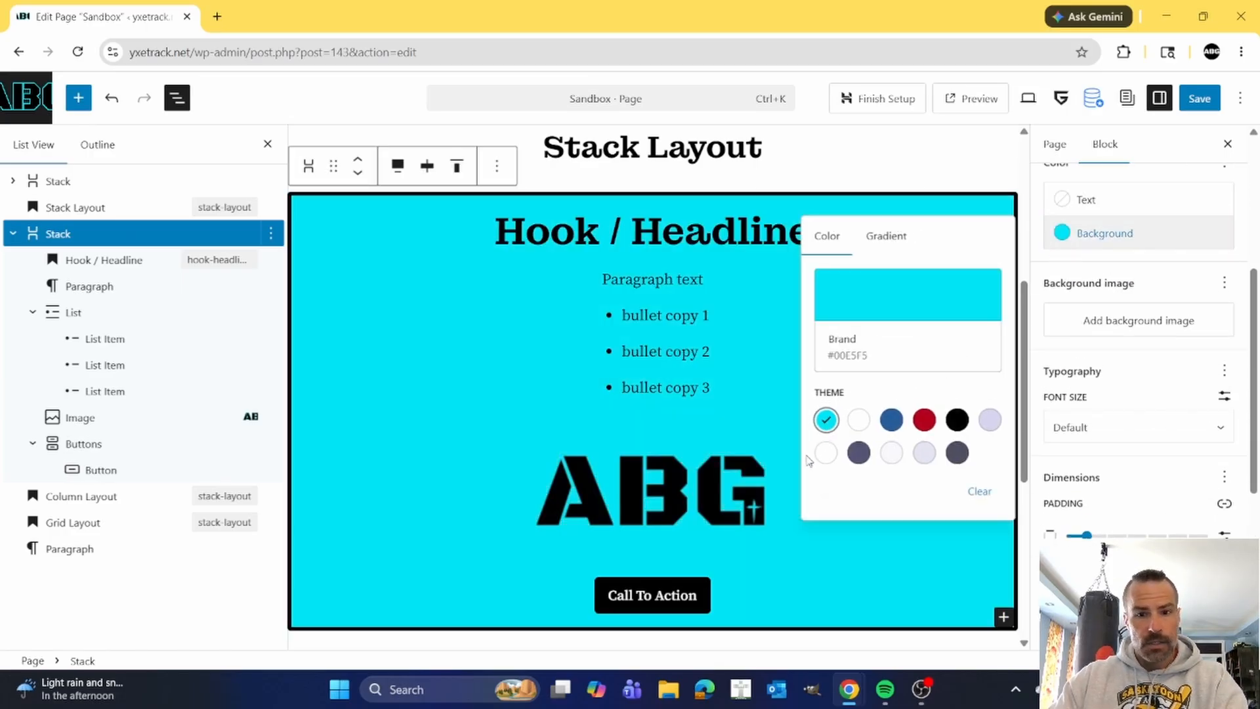
click(925, 420)
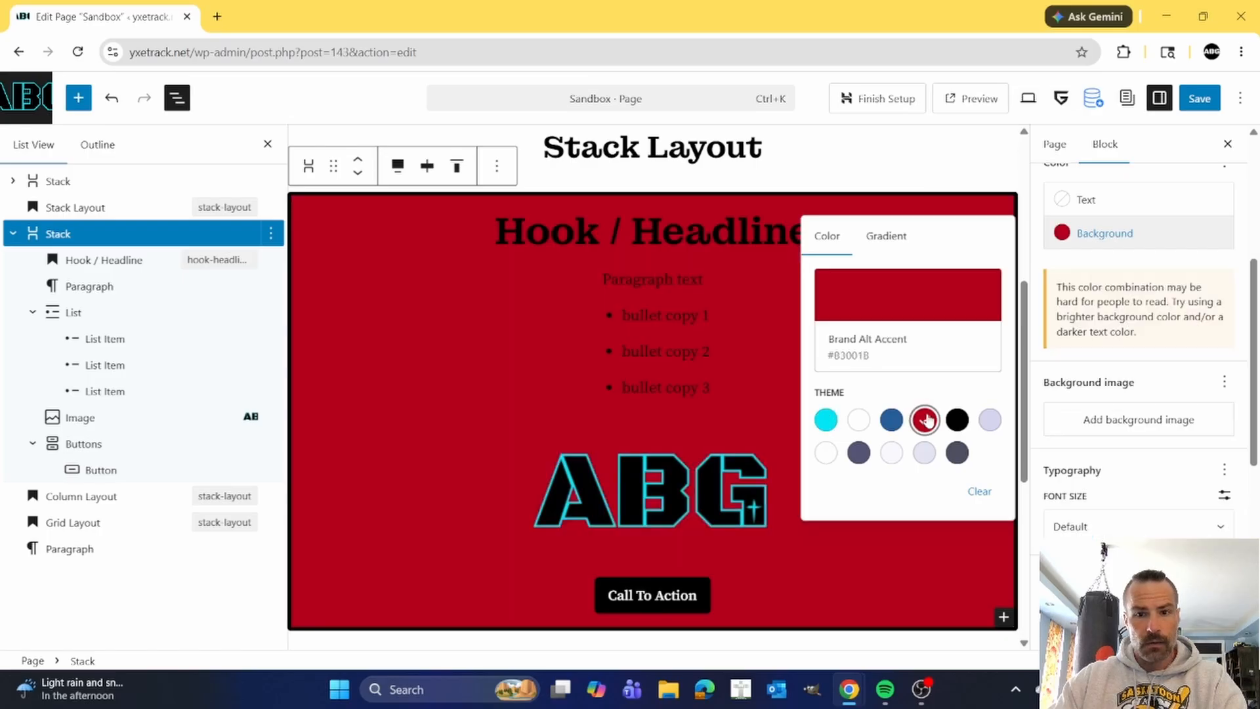
click(892, 420)
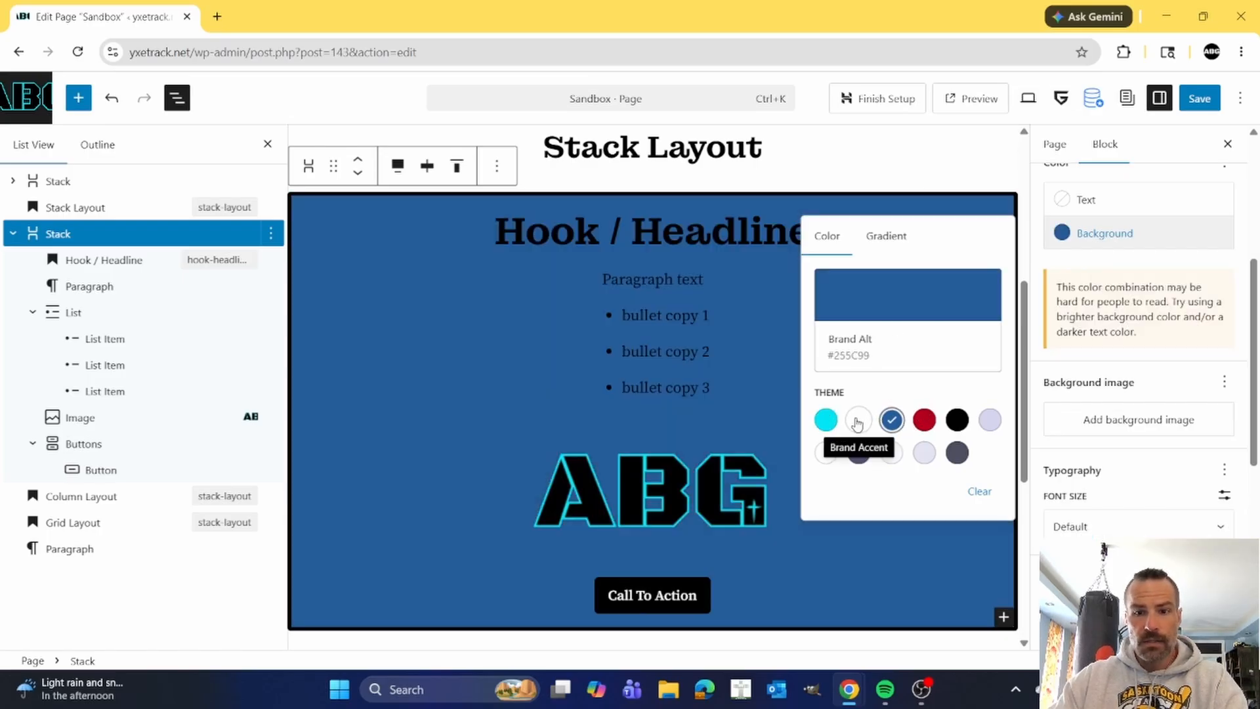
click(826, 419)
click(858, 420)
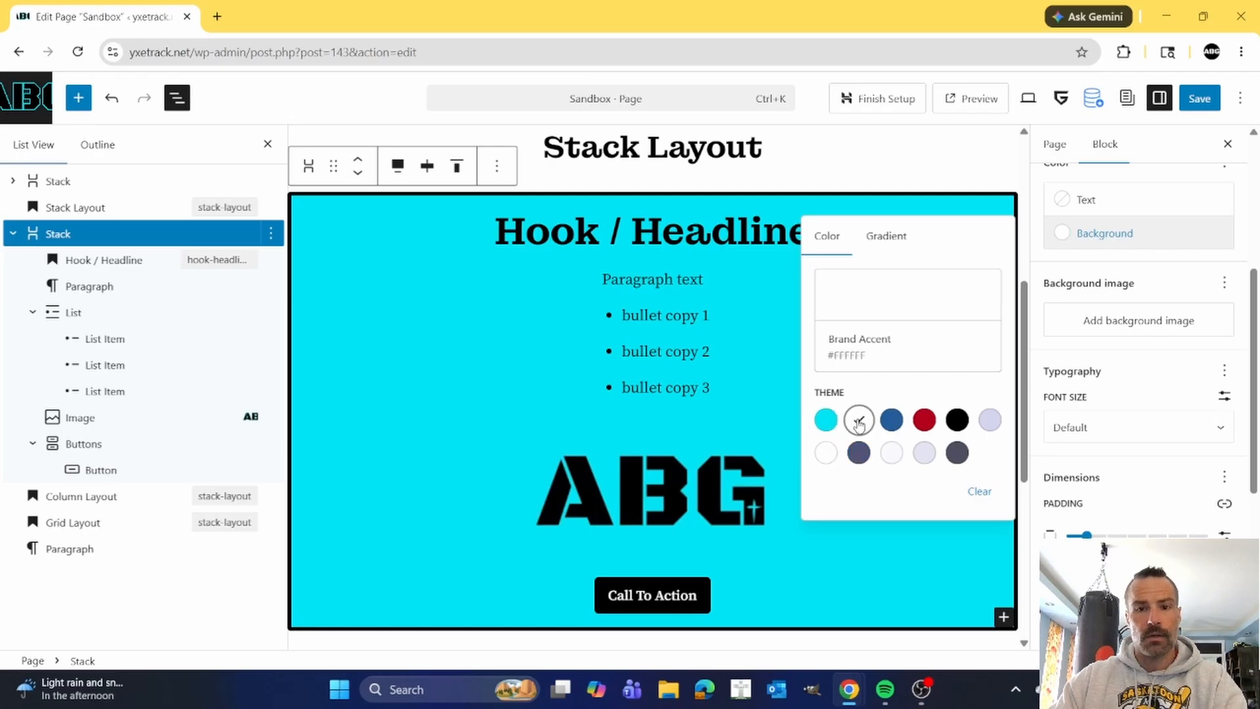
click(465, 358)
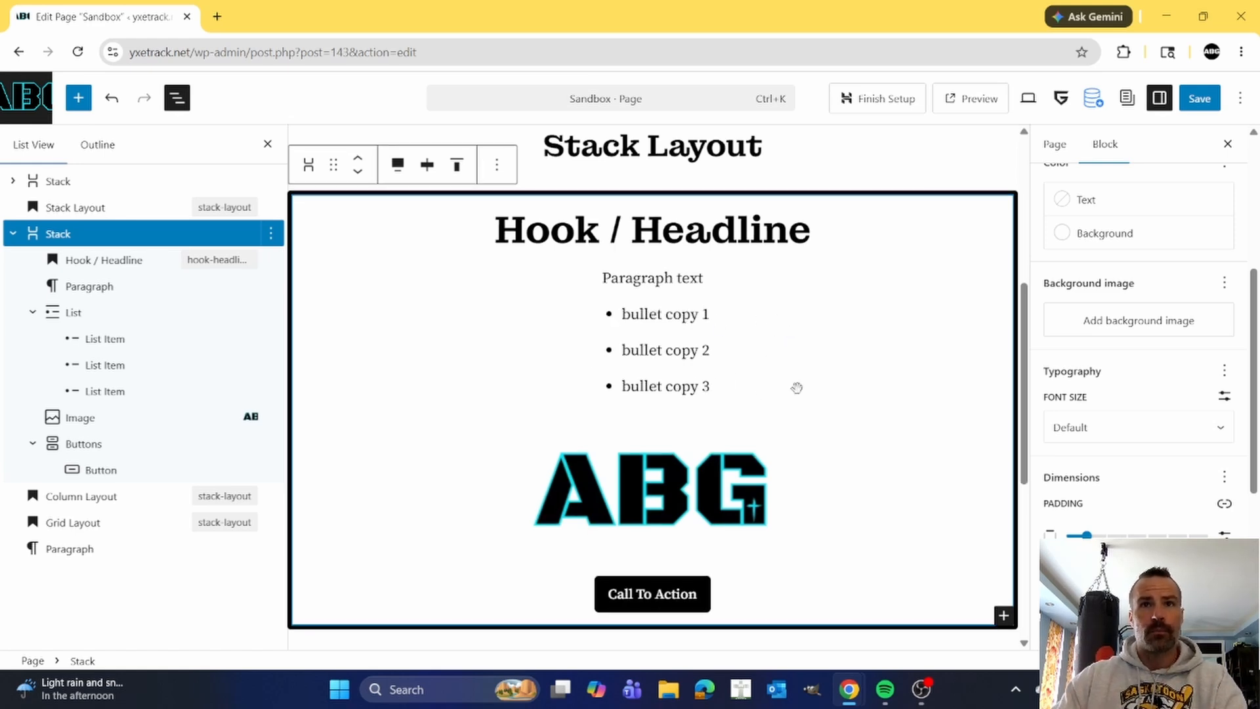
Collapse the finished Stack in the block list and add an empty block after the Column Layout heading.
scroll(798, 388, down, 4)
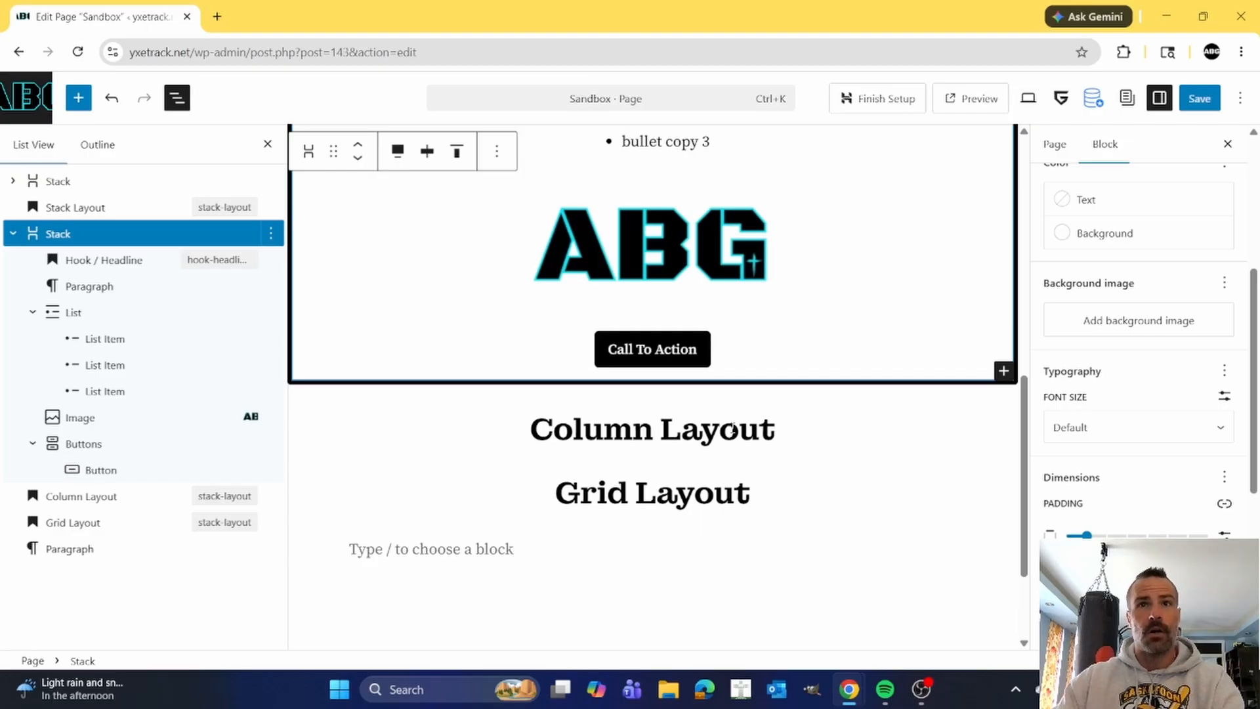
click(678, 421)
scroll(680, 387, down, 1)
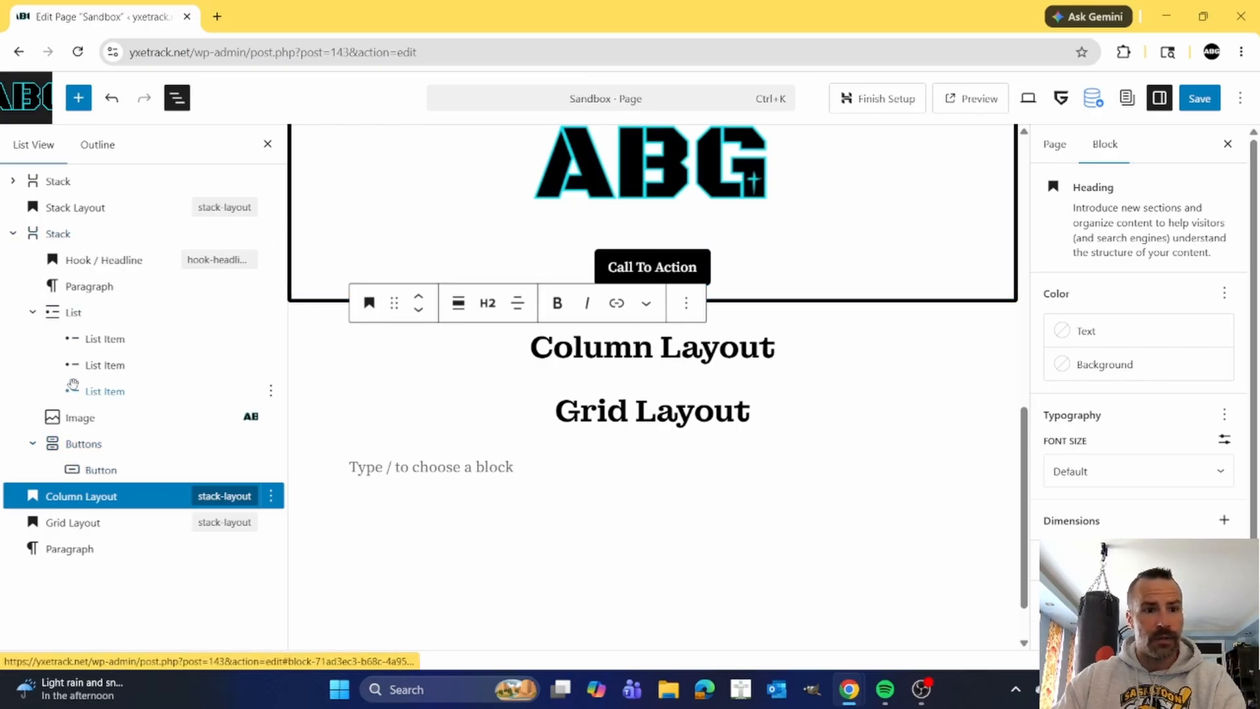
click(13, 234)
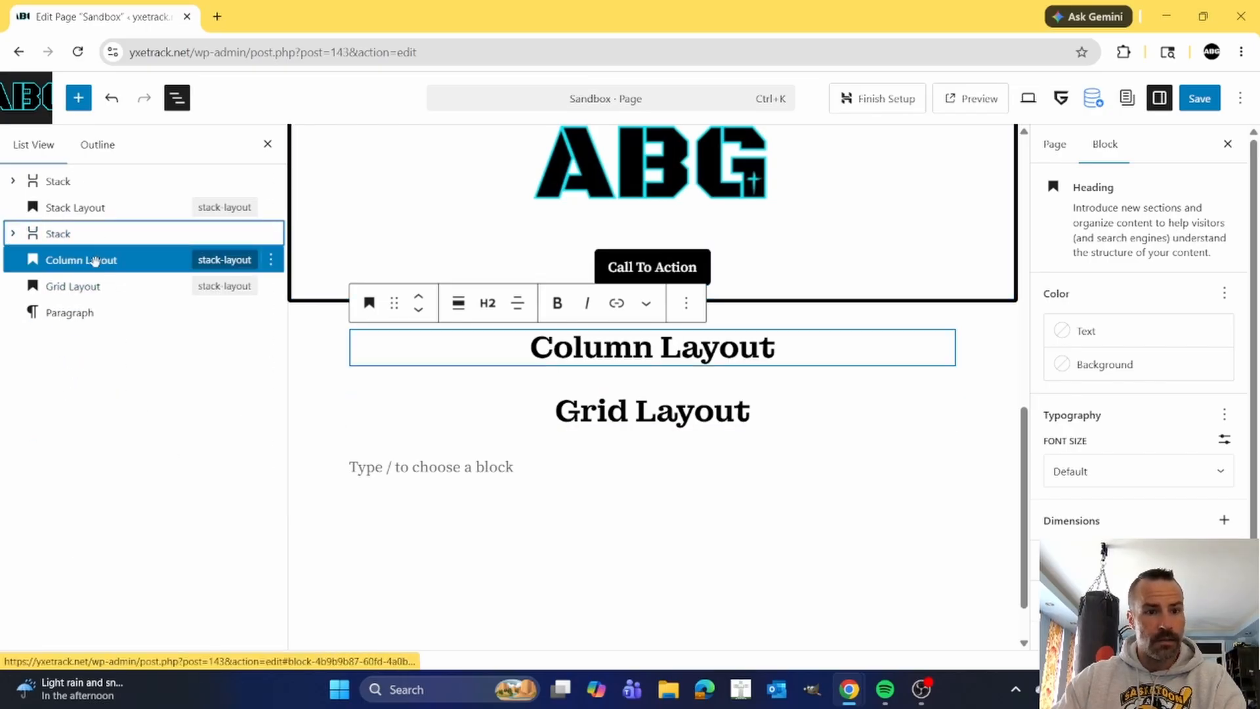
click(271, 262)
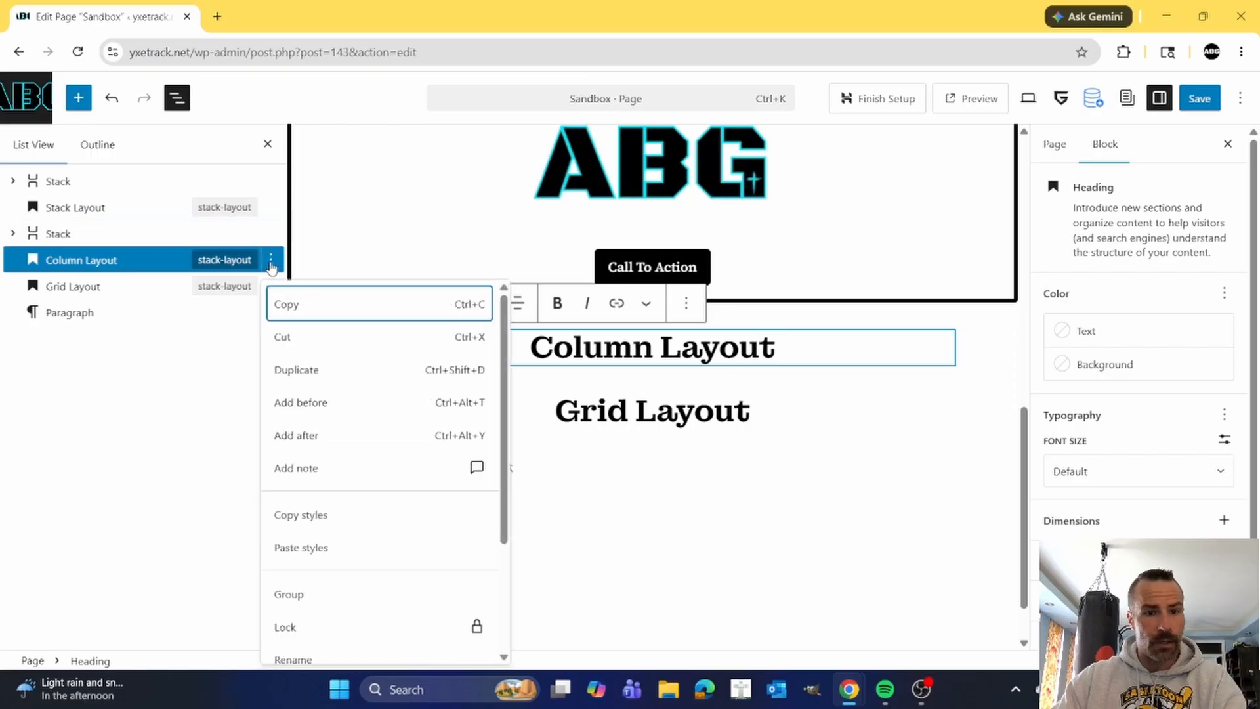
click(321, 436)
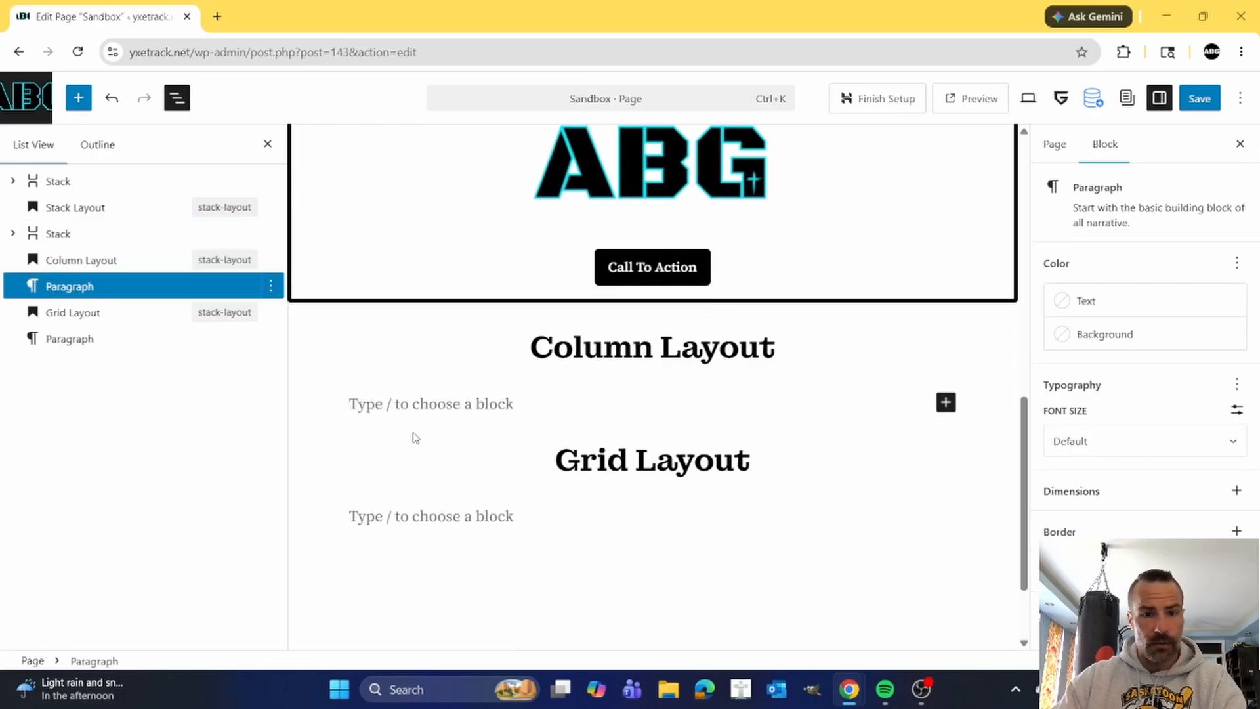
Turn the empty block below the Column Layout heading into a Columns block with a 50 / 50 split.
text(/c)
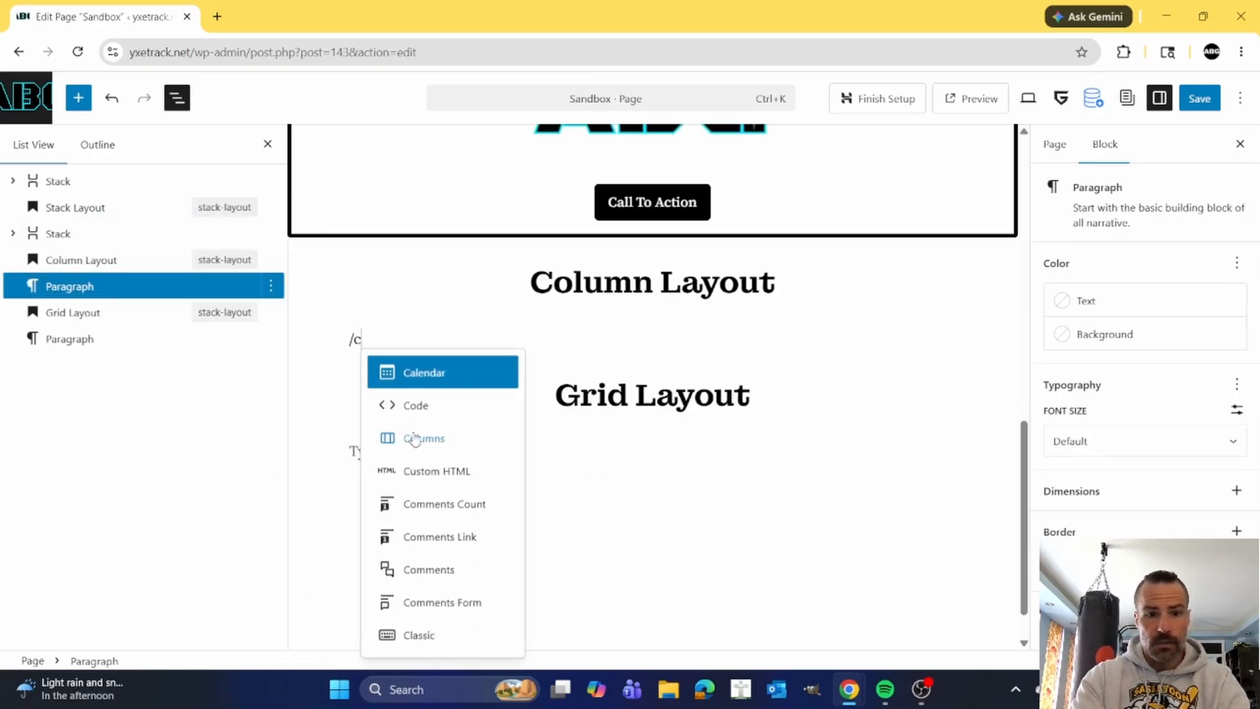
text(o)
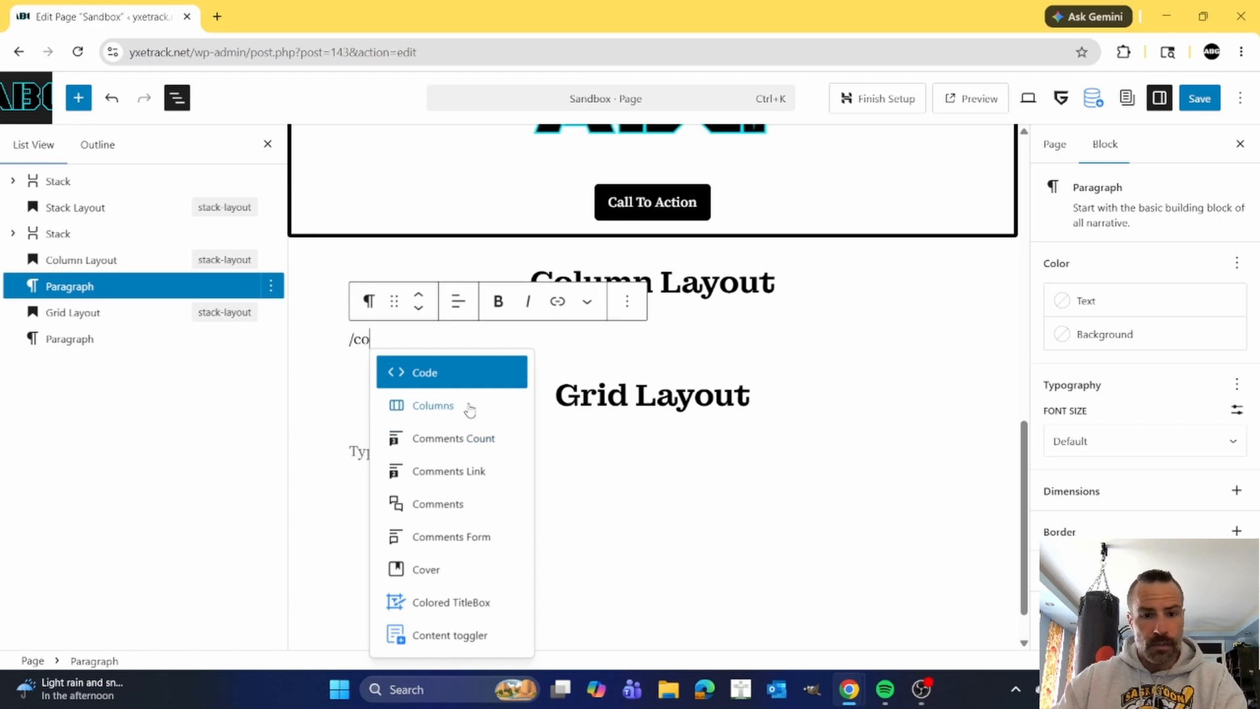
click(451, 407)
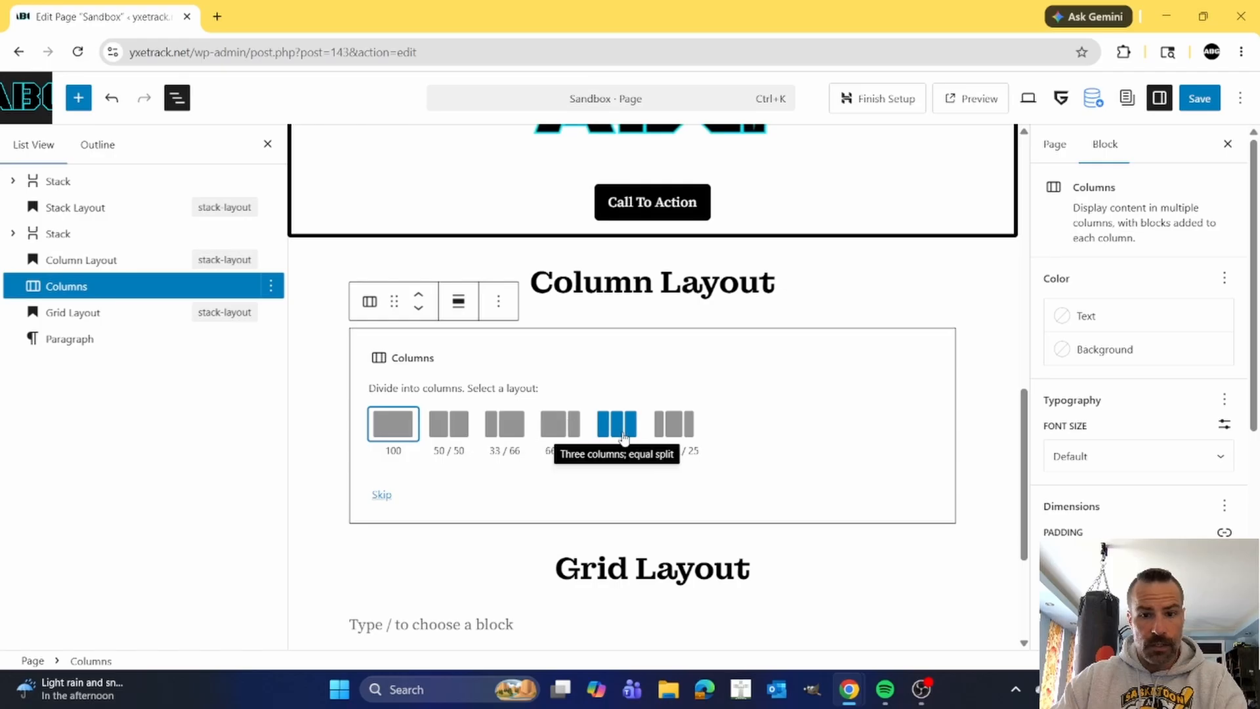
click(449, 423)
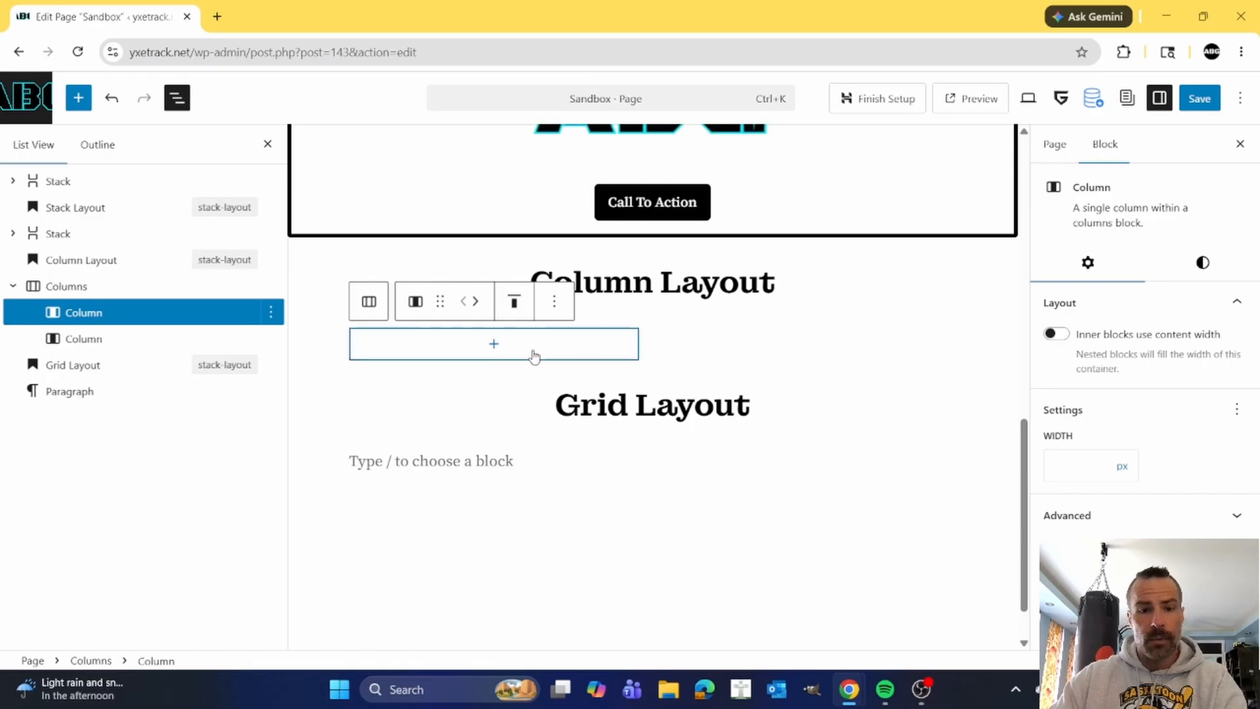
Insert a center-aligned H2 heading reading "Hook / Headline" in the first column.
click(494, 344)
text(/h)
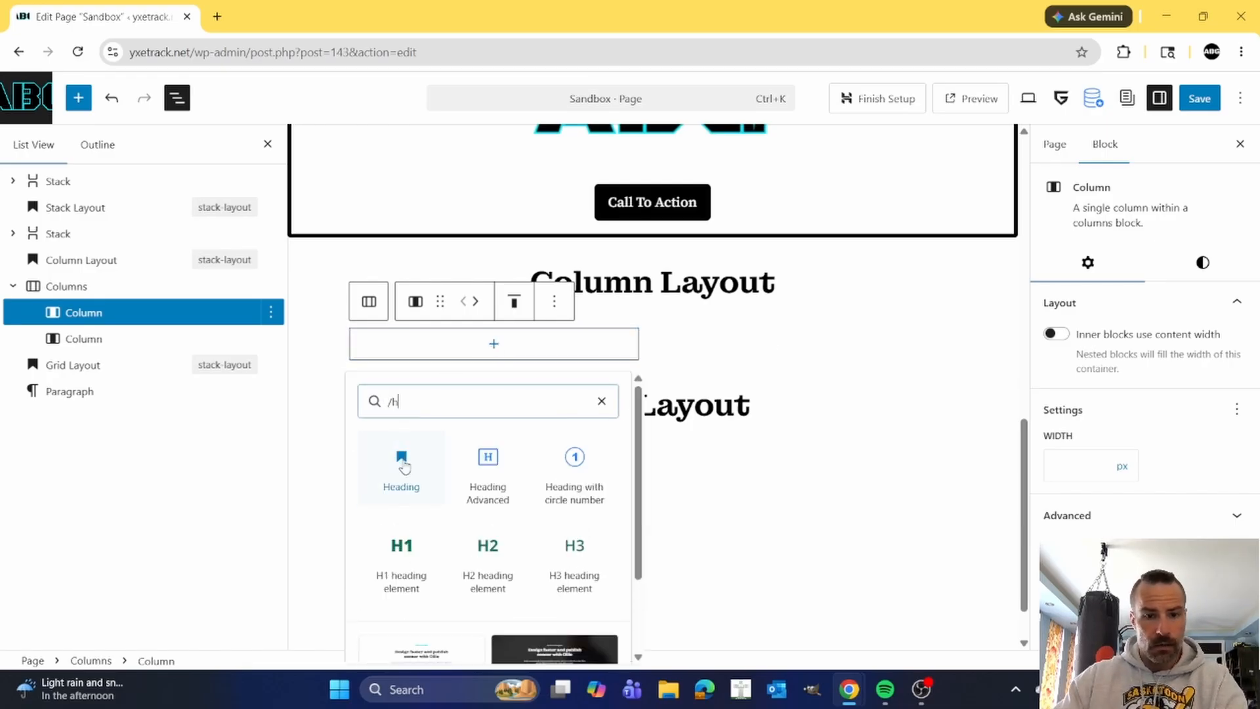
click(402, 463)
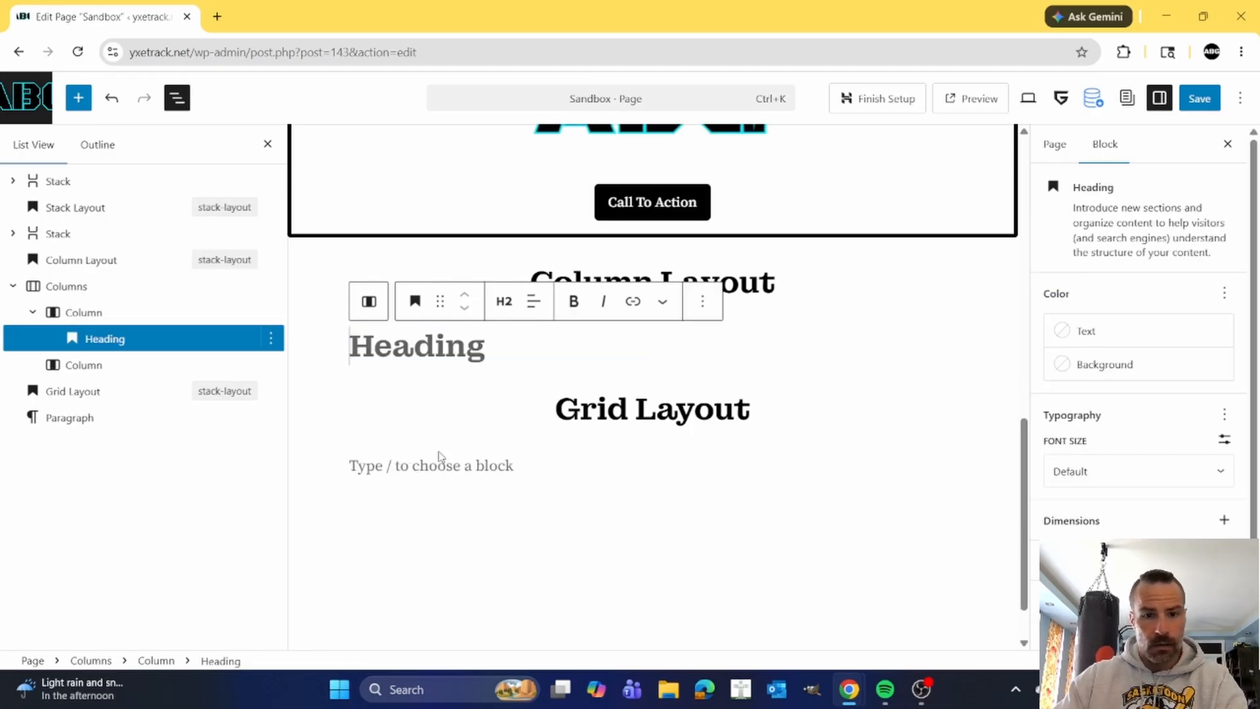
click(533, 301)
click(577, 385)
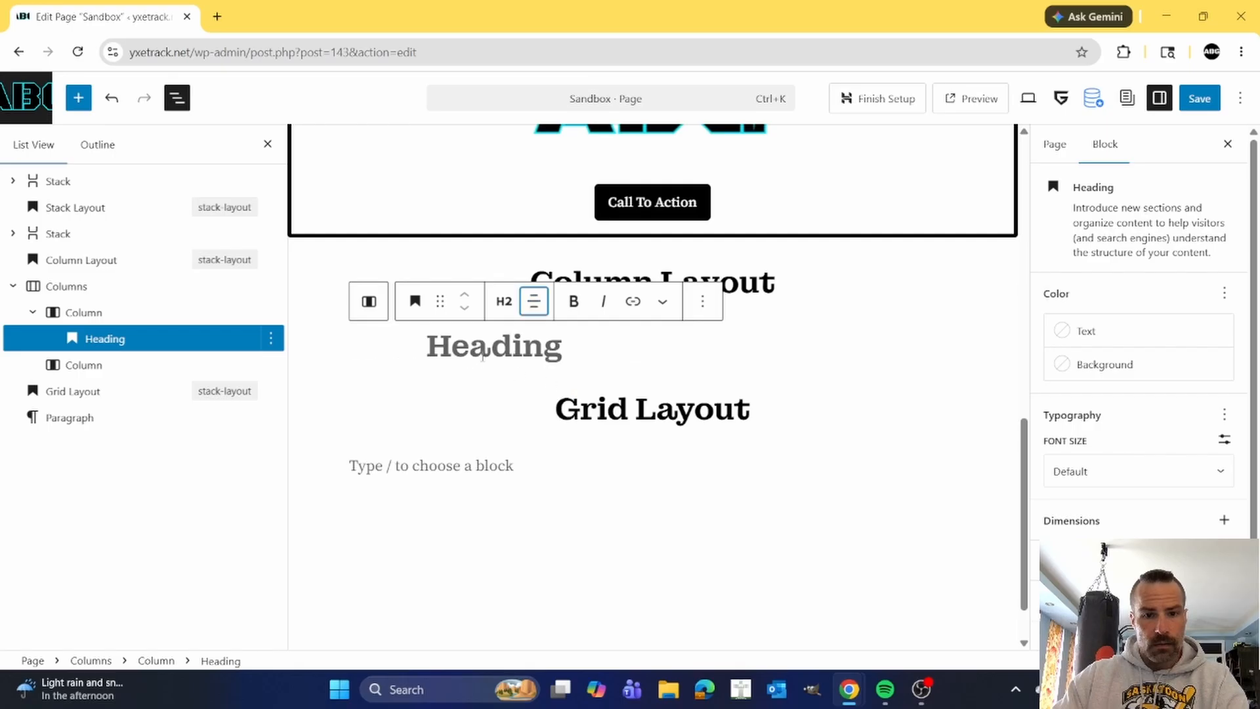
text(Hoo)
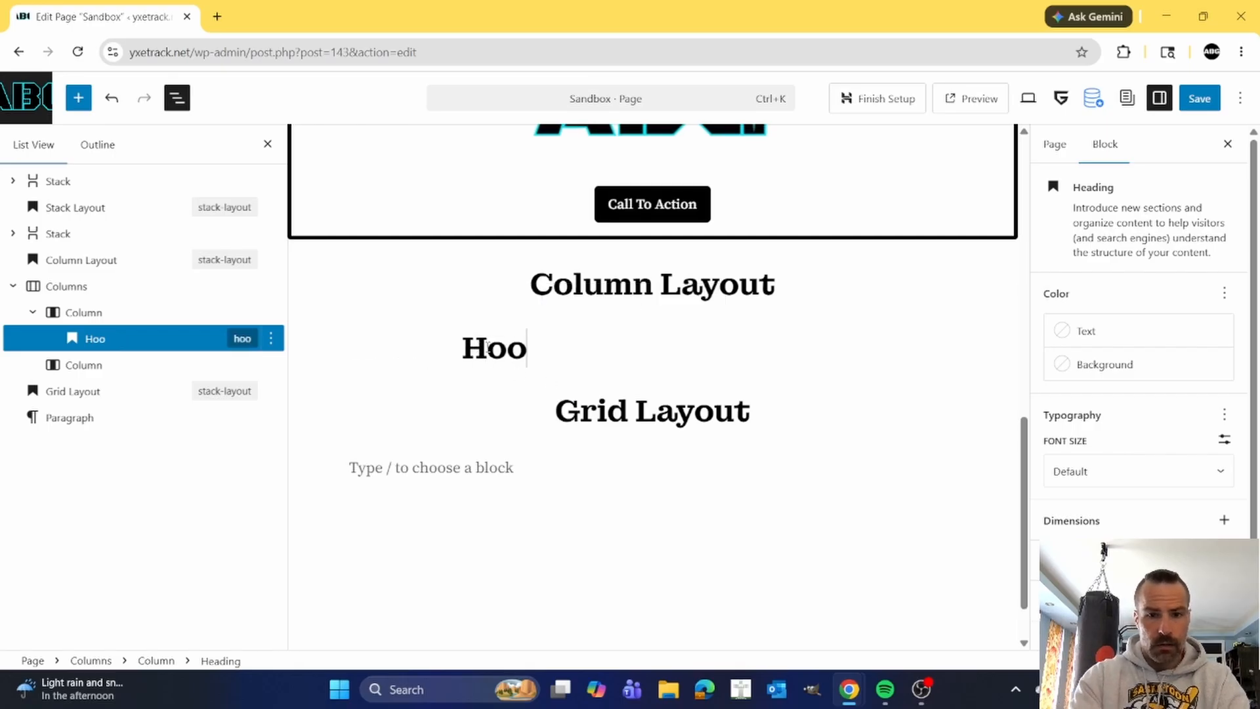
text(k / Headline)
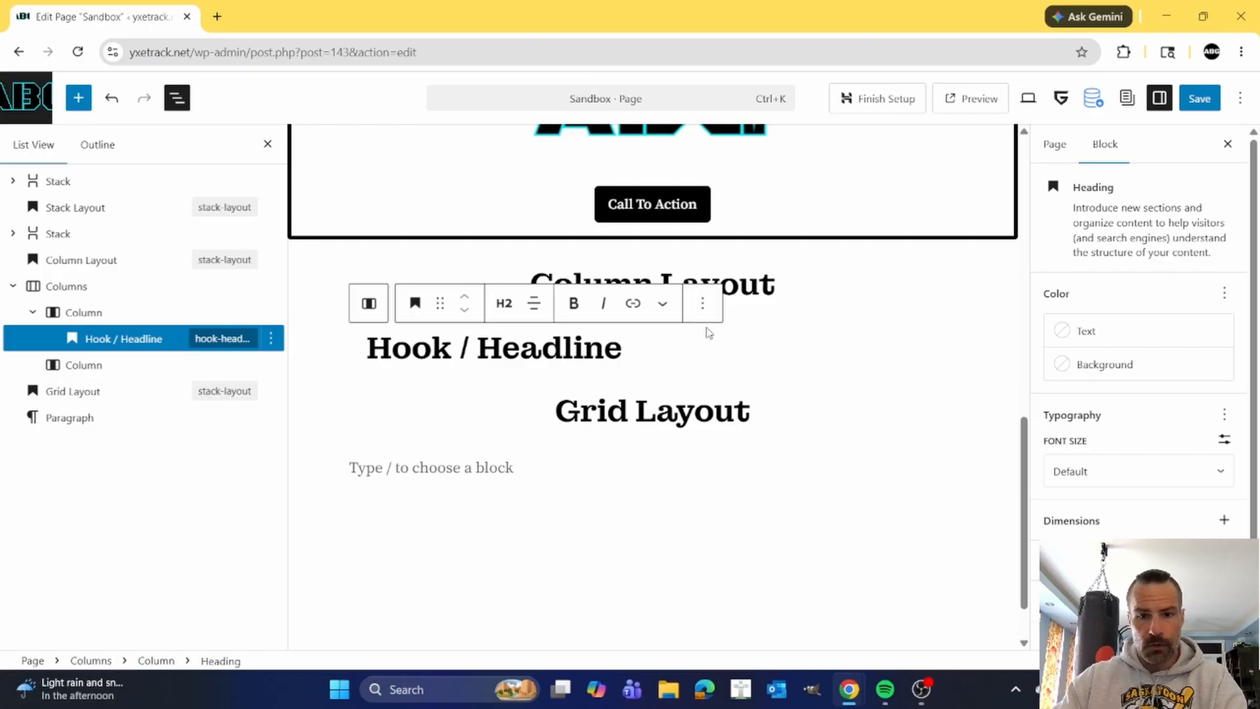
Add a paragraph reading "paragraph text / copywriting" after the Hook / Headline heading in the first column.
click(703, 302)
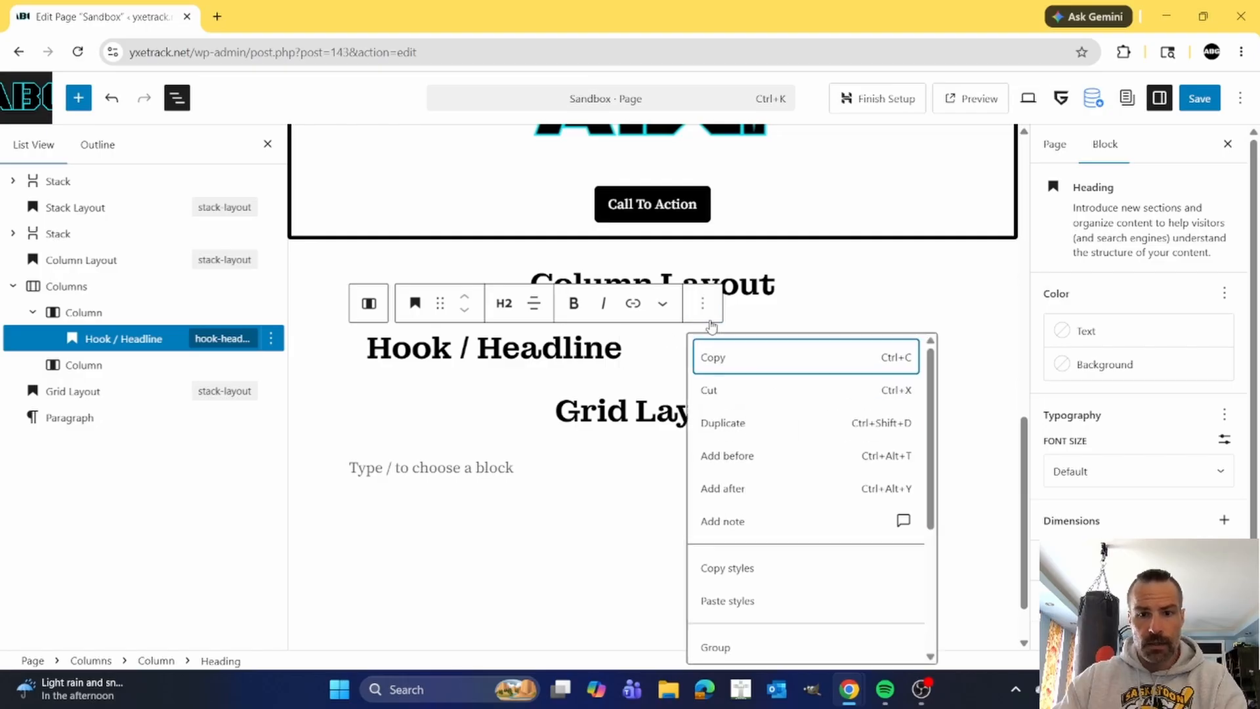
click(737, 491)
text(para)
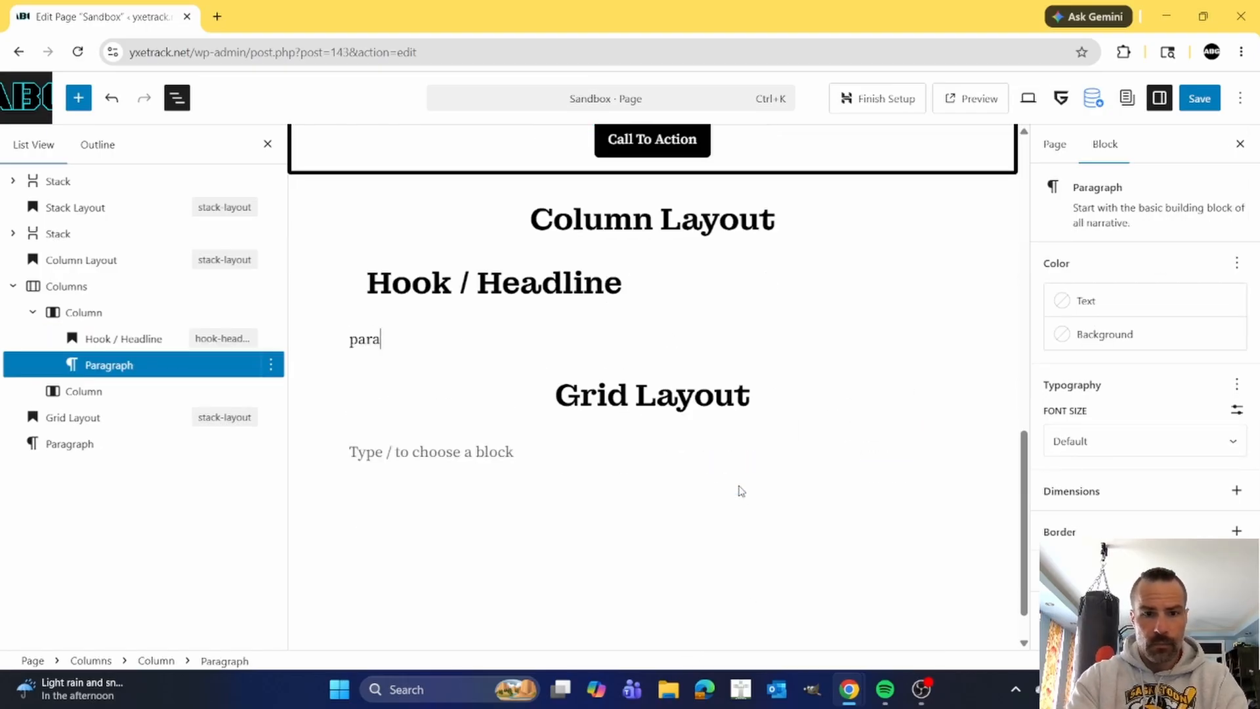
text(graph text /)
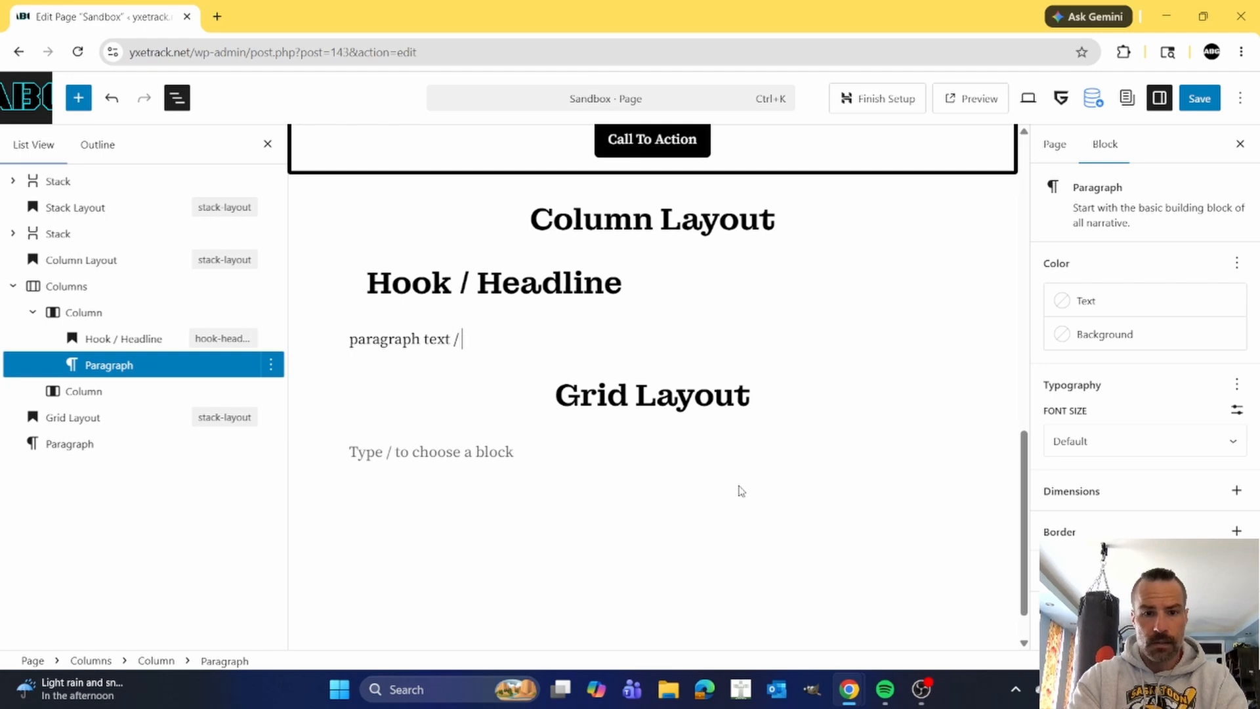
text( copywriting)
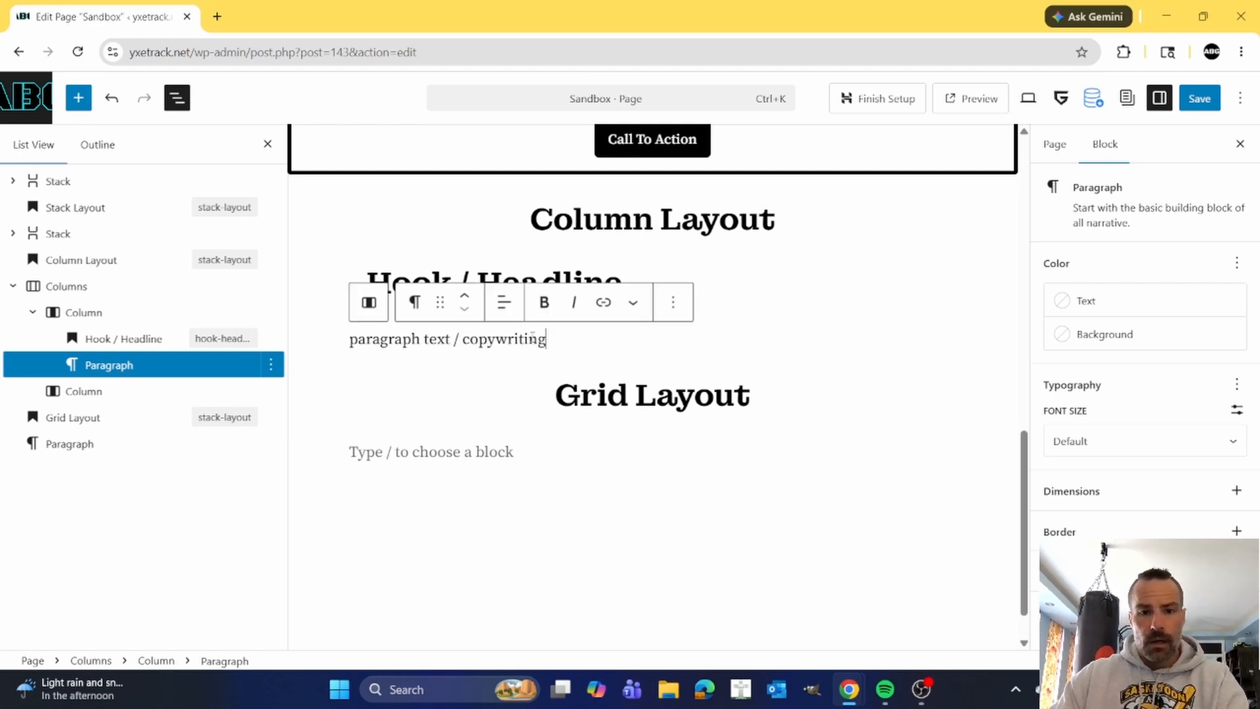
Add a bulleted list with the items "bullet 1" and "bullet 2" after the paragraph in the first column.
click(672, 302)
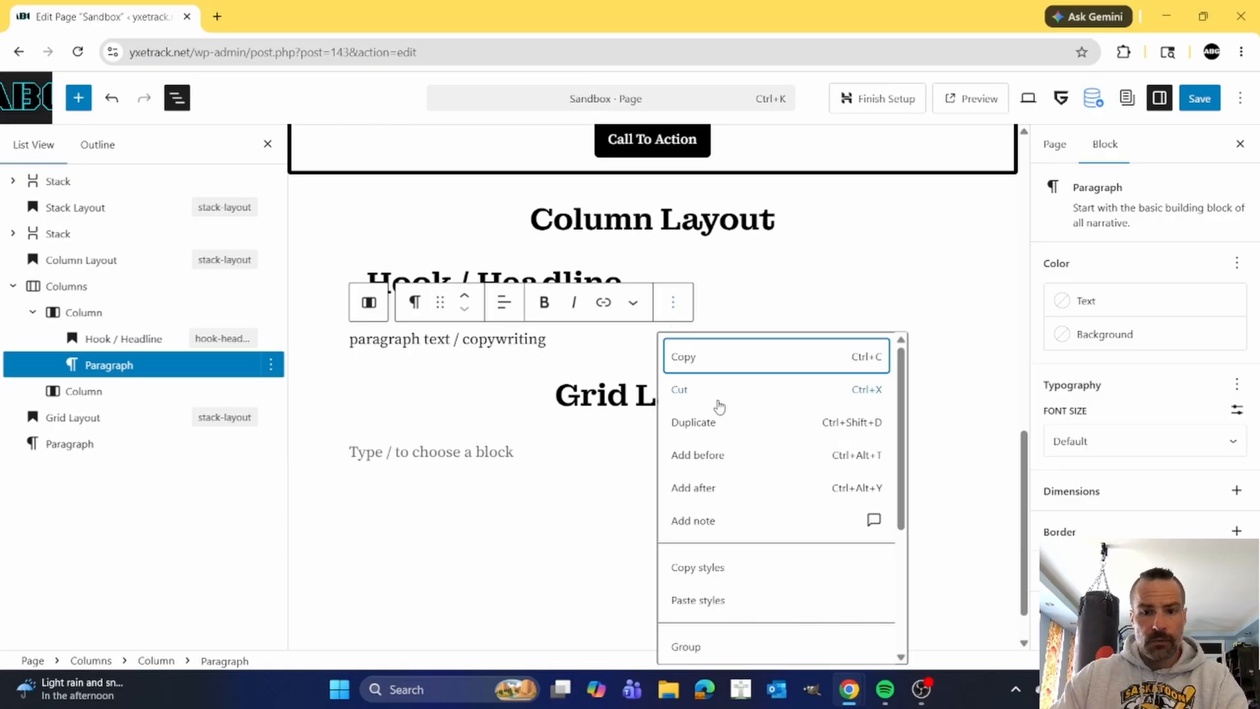
click(720, 491)
text(/)
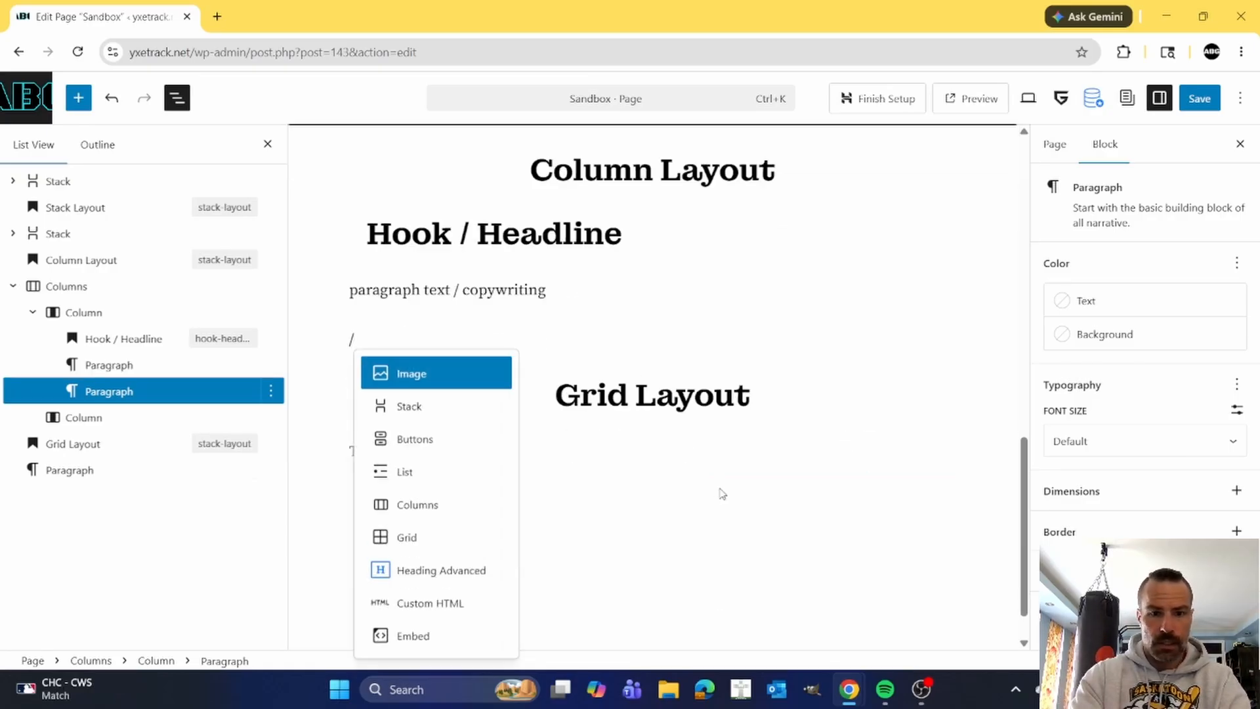
click(421, 471)
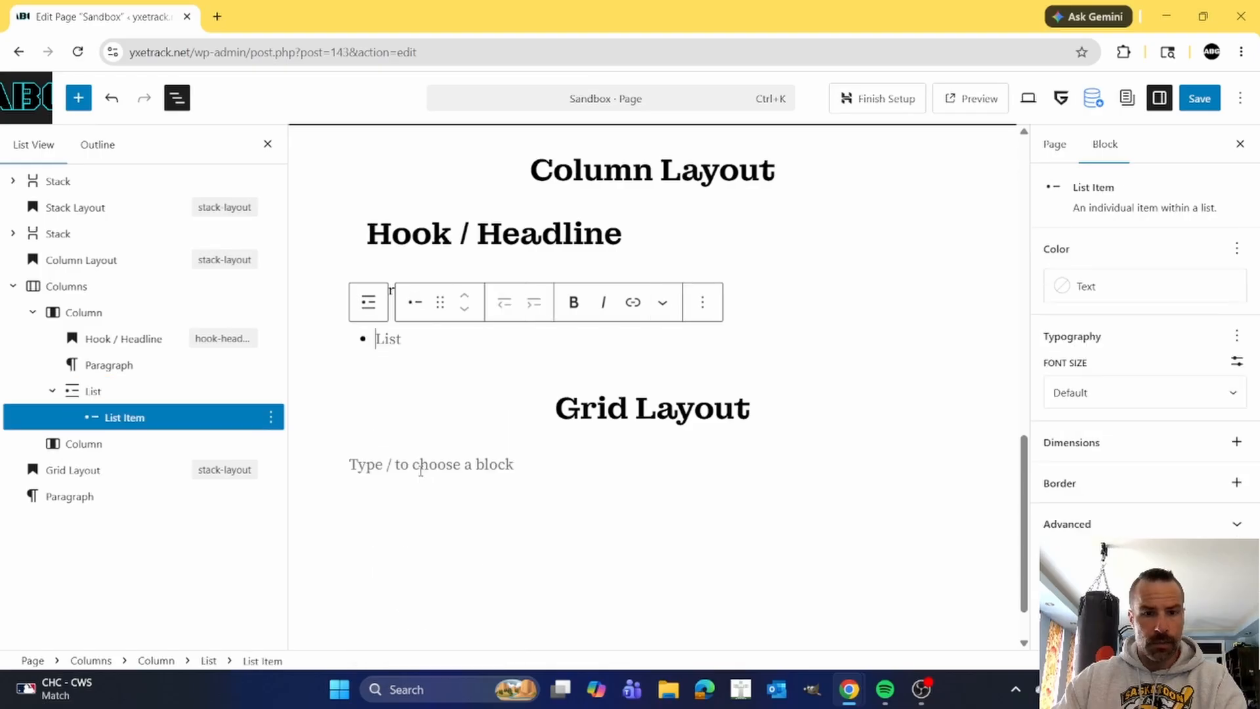
text(bul)
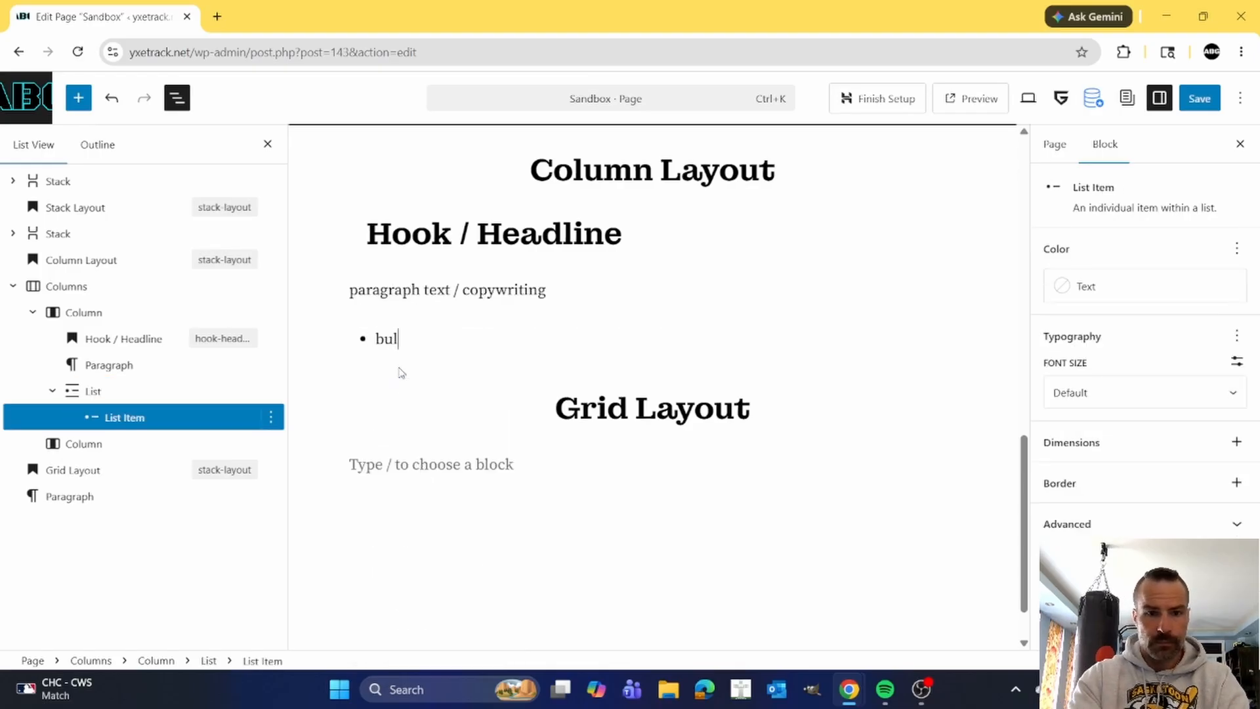
text(let 1)
key(Return)
text(bullet)
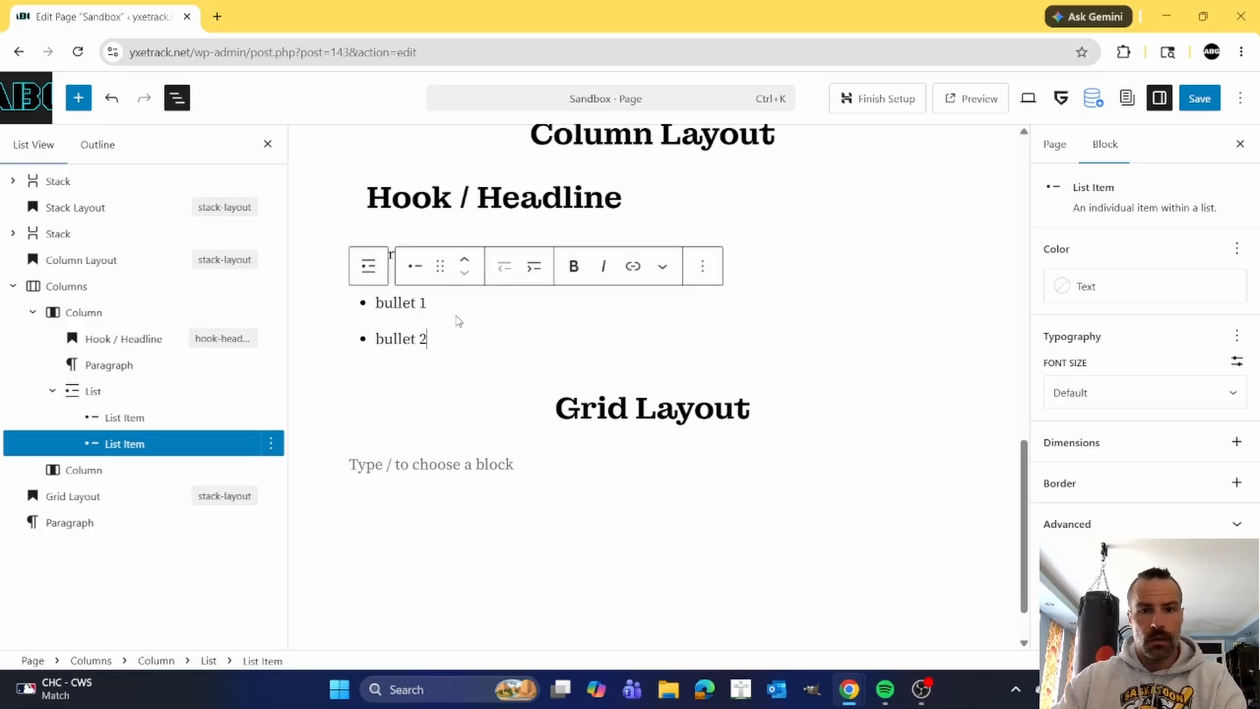
Set the vertical alignment of both the first and the second column to Align middle.
click(525, 205)
click(802, 209)
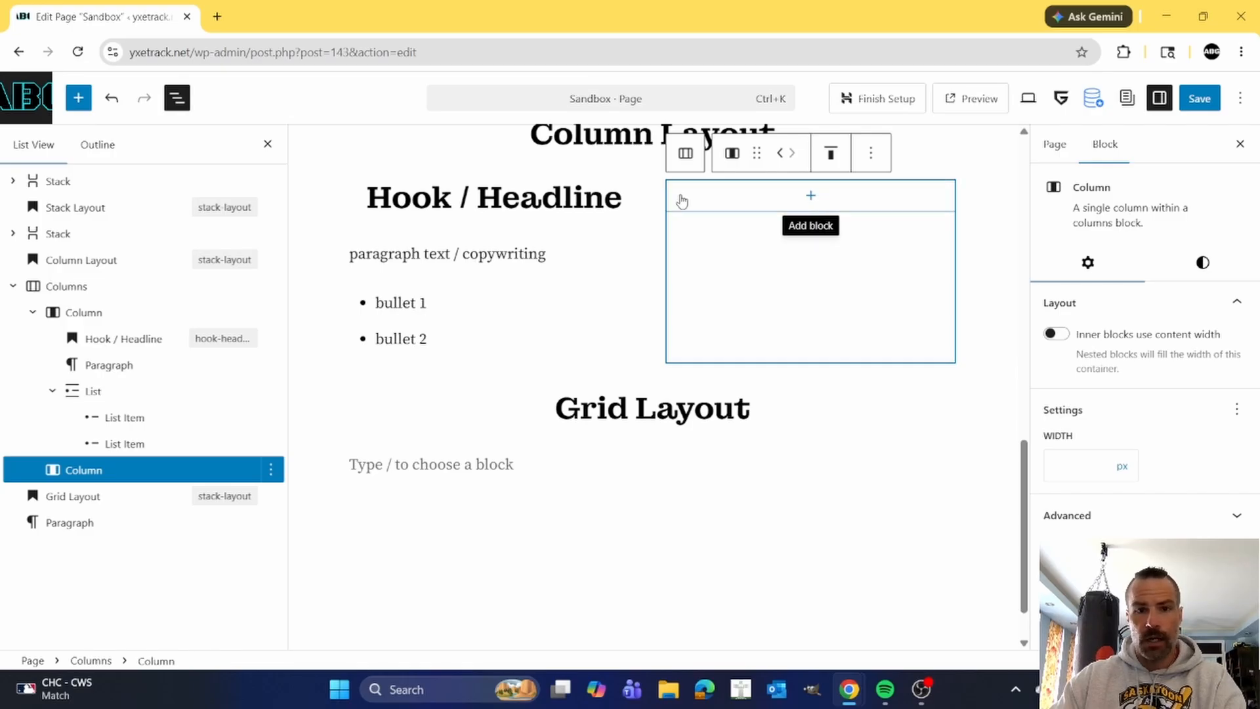
click(92, 317)
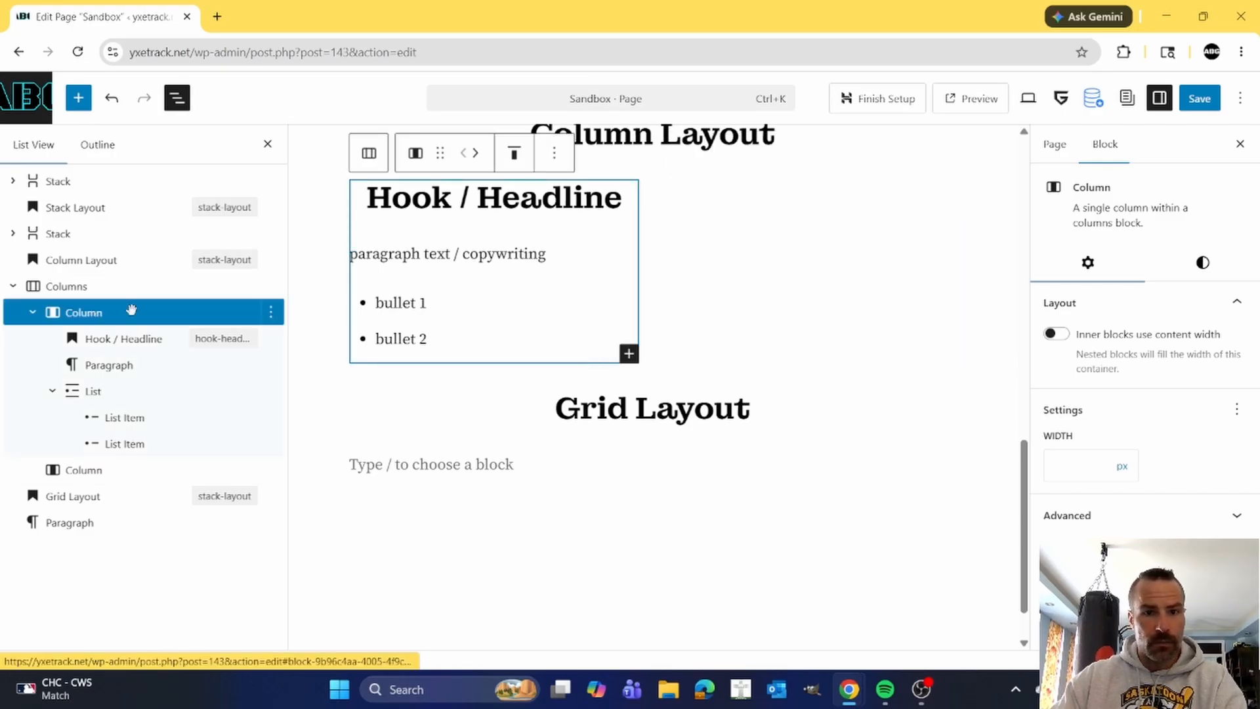
click(514, 153)
click(542, 250)
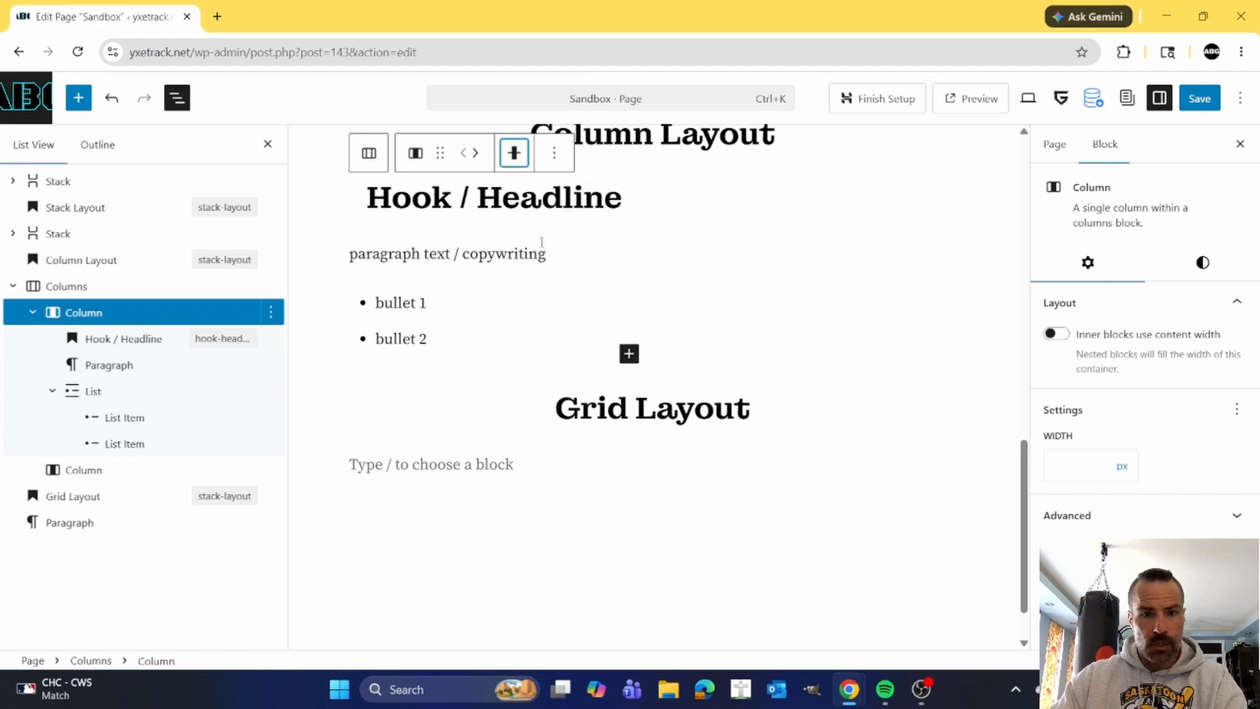
click(84, 470)
click(831, 153)
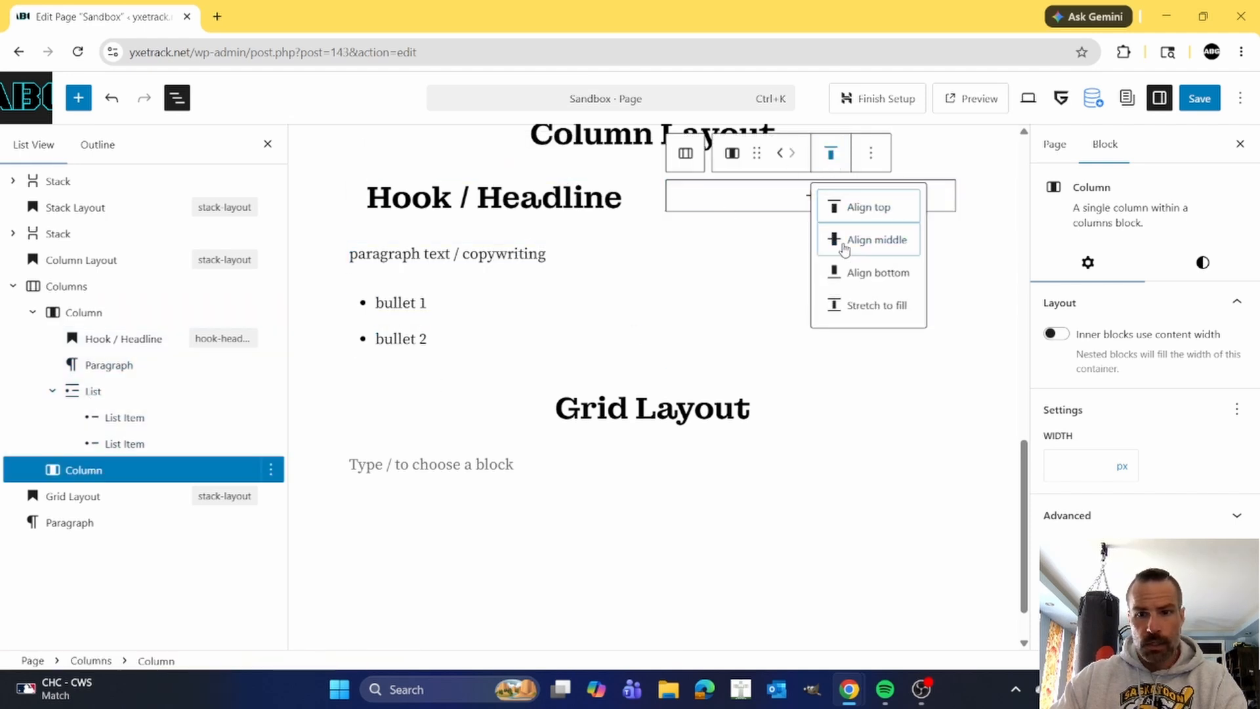
click(840, 244)
Insert the existing media library image ABG-Front-Chest-edited-scaled.png into the empty second column.
click(814, 271)
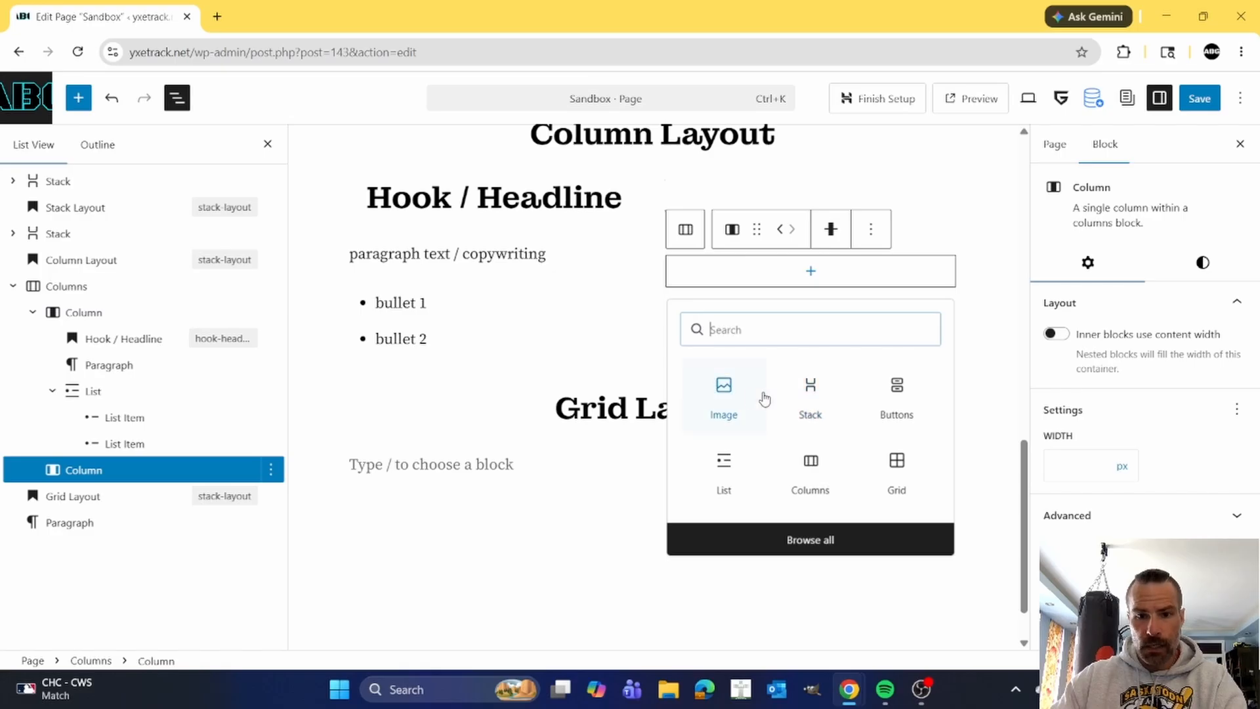
click(724, 388)
click(803, 294)
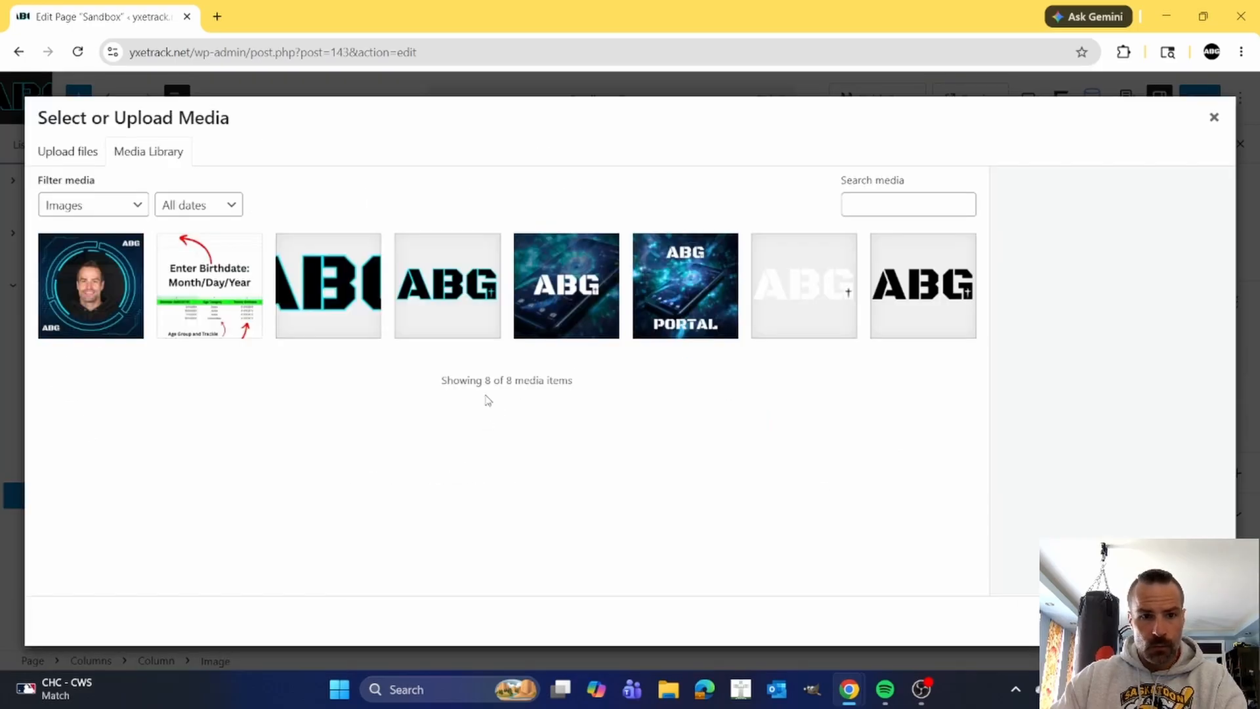
click(354, 302)
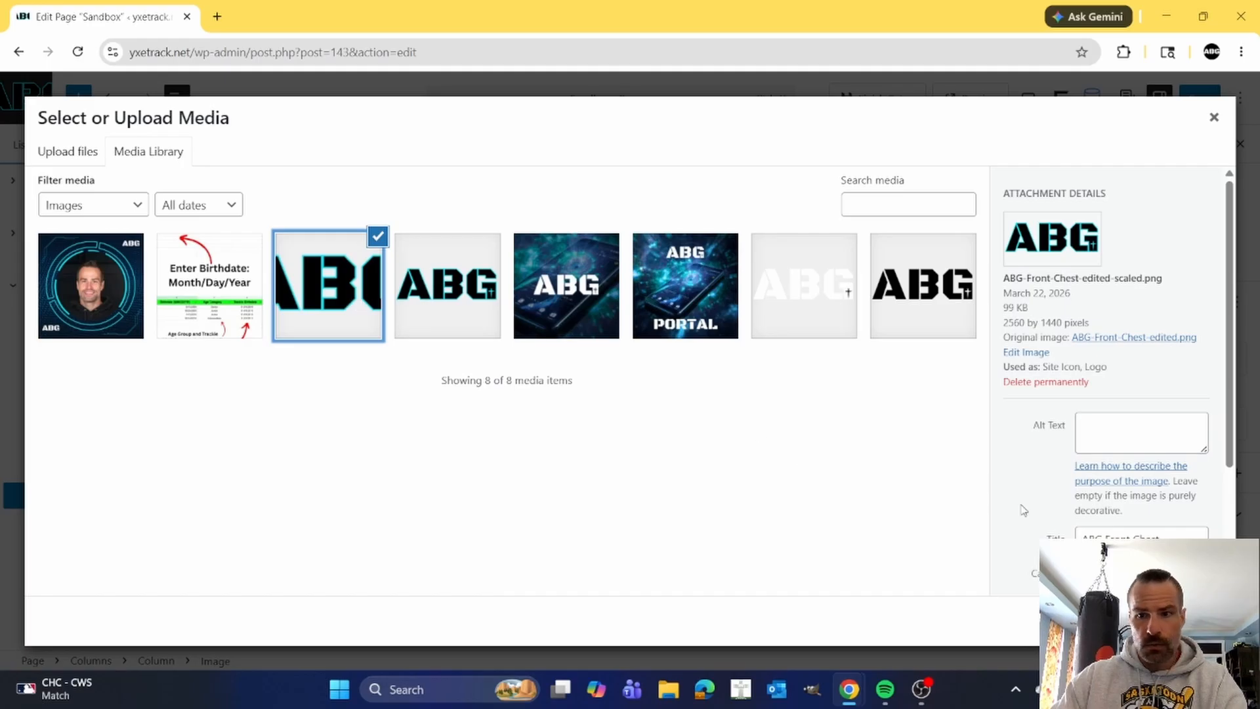
click(1200, 621)
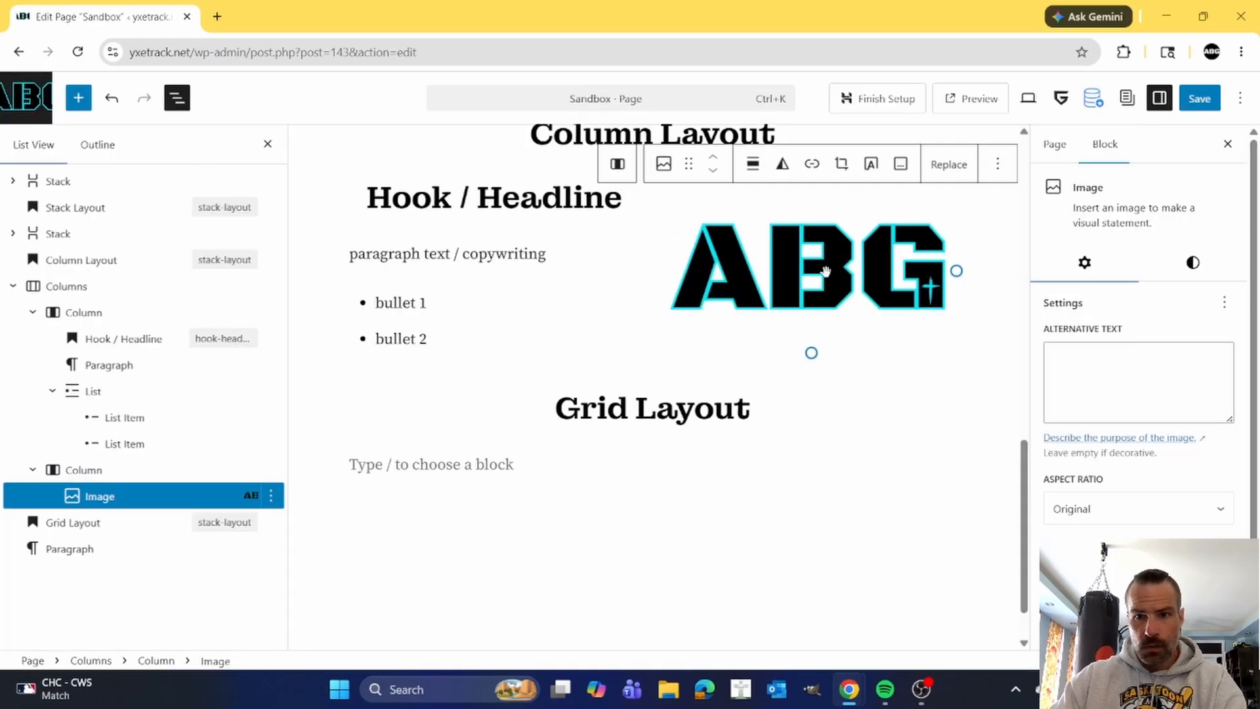
Set the resolution of the ABG image in the second column to Medium.
scroll(1167, 522, down, 3)
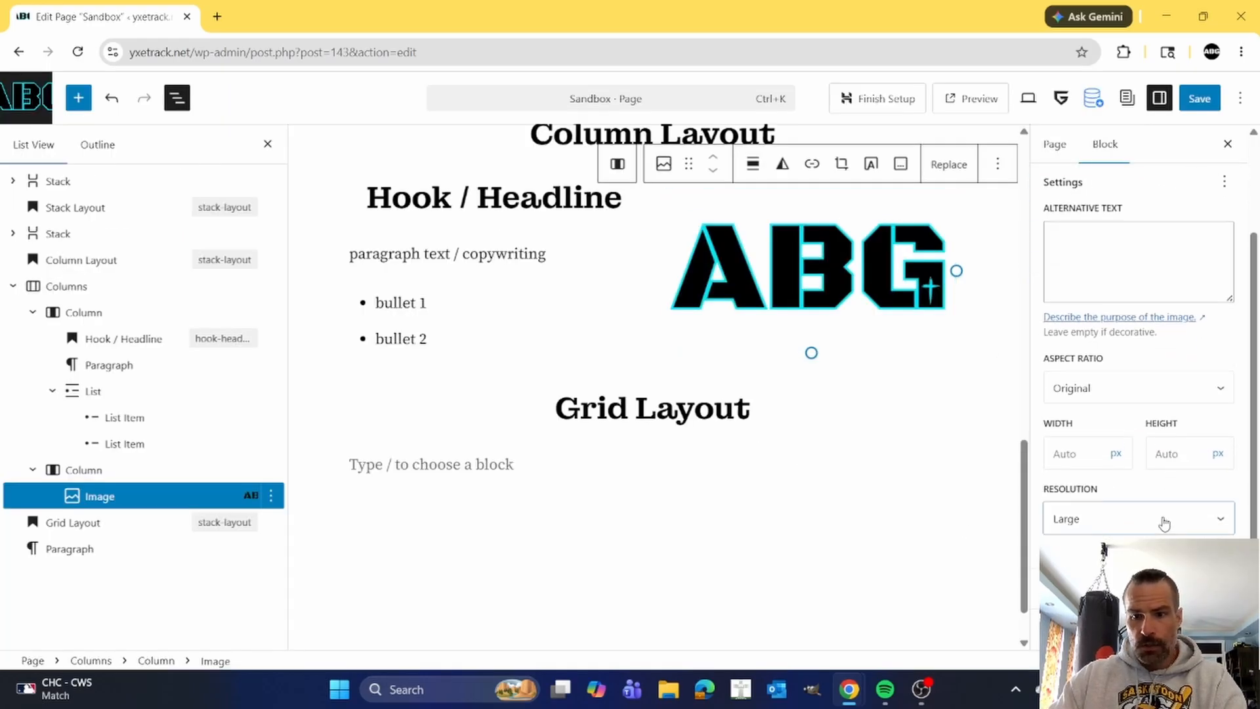
click(1090, 563)
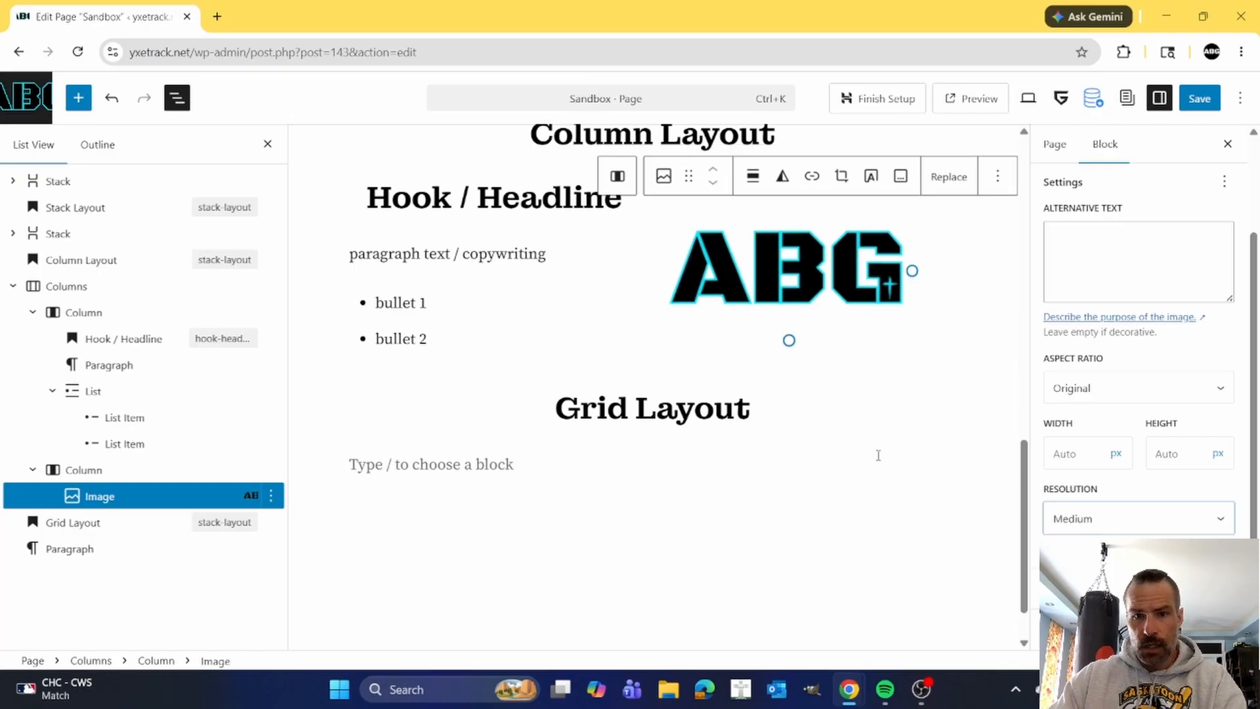
scroll(755, 453, up, 2)
click(754, 443)
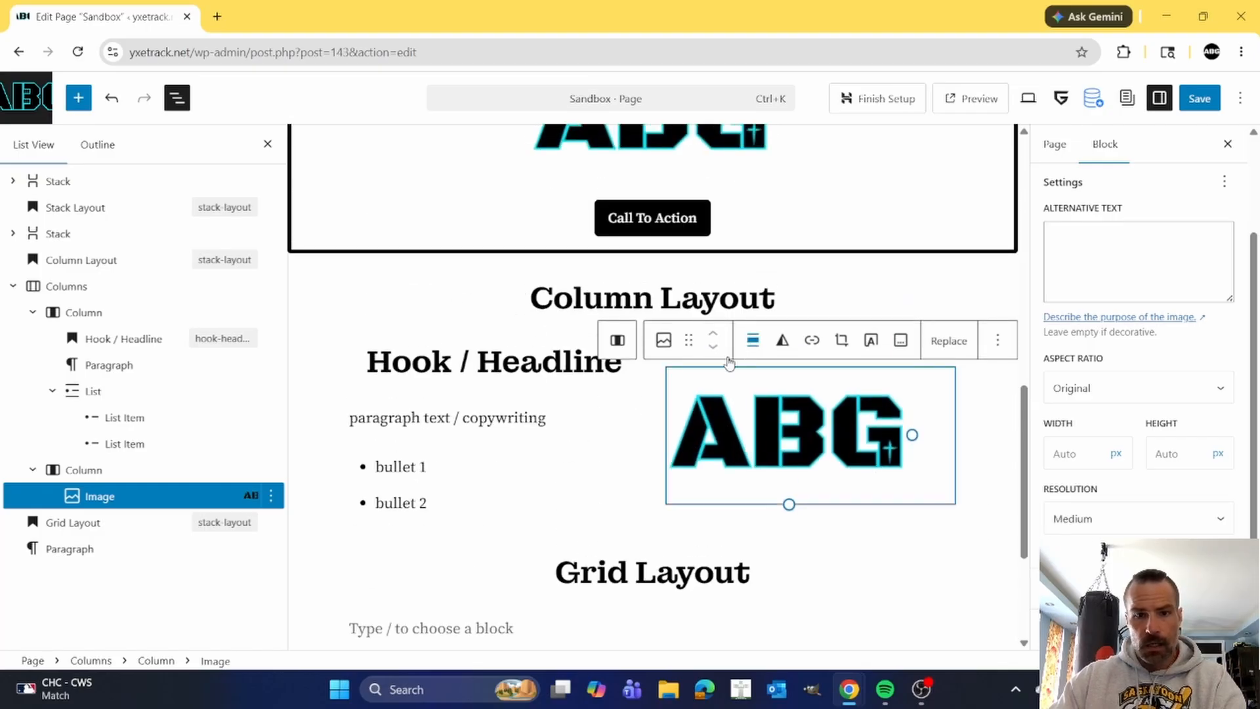
Give the whole Columns block a black border with a width of 5.
click(541, 419)
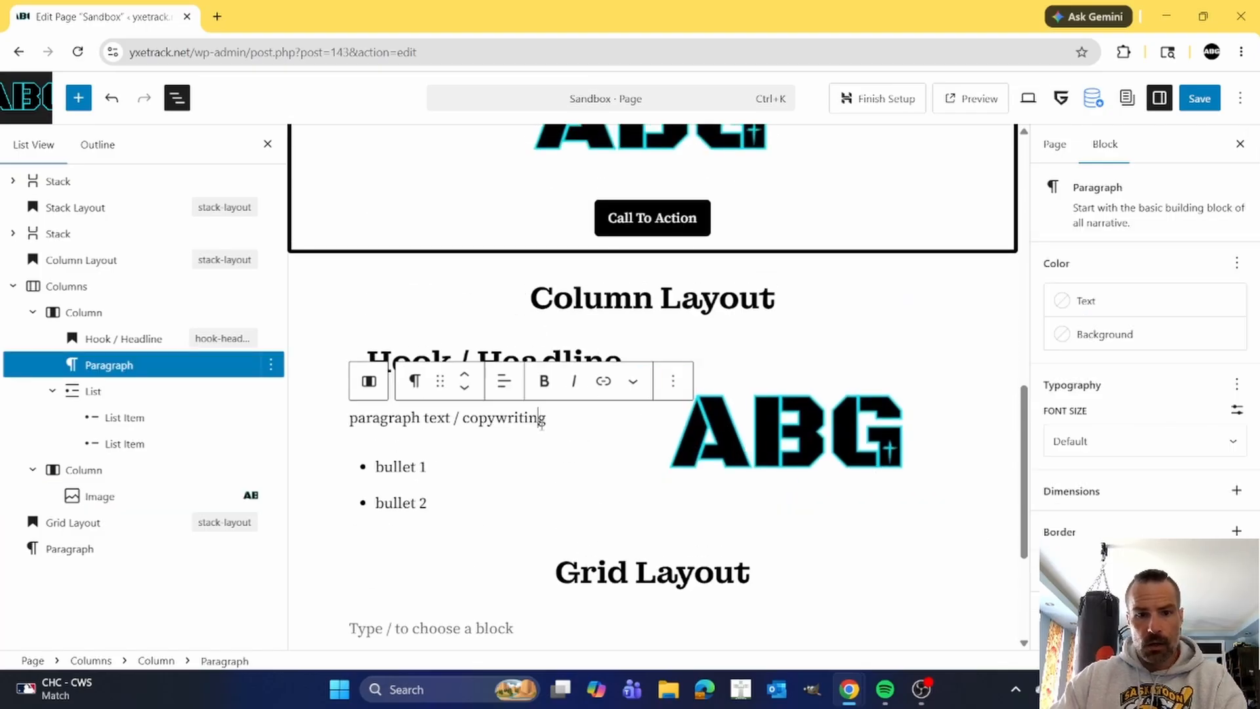
click(88, 287)
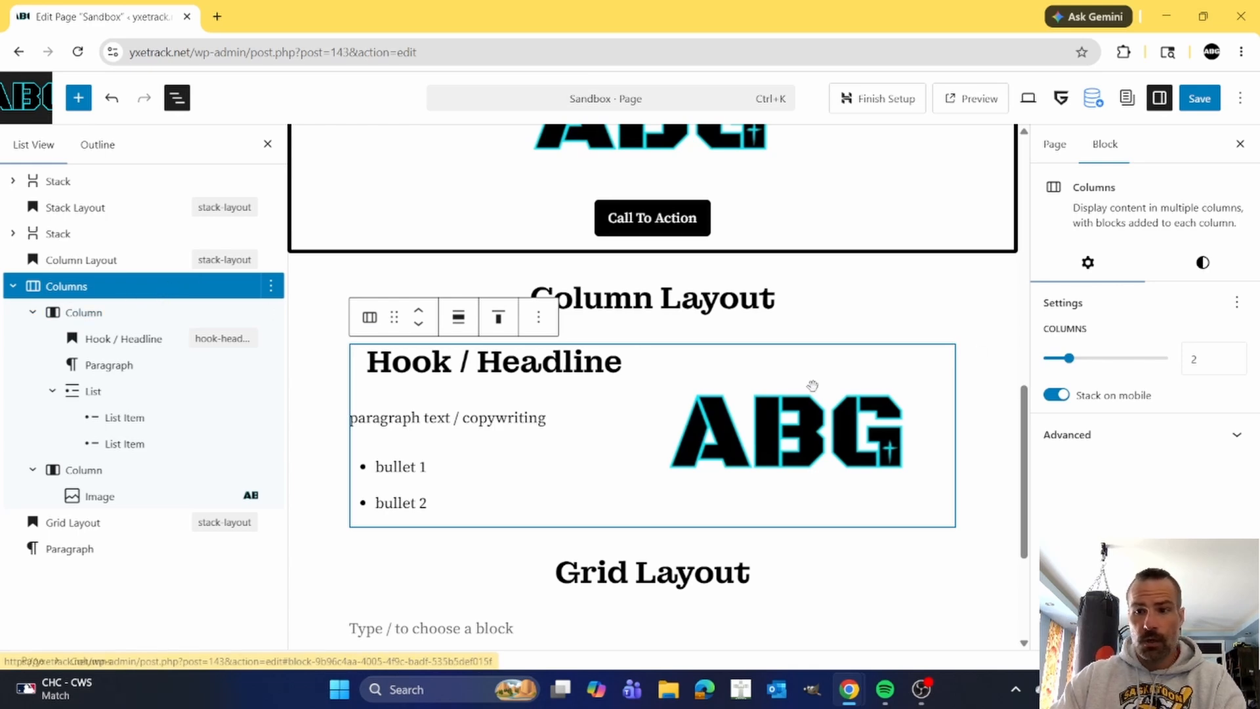
click(1210, 265)
scroll(1136, 360, down, 5)
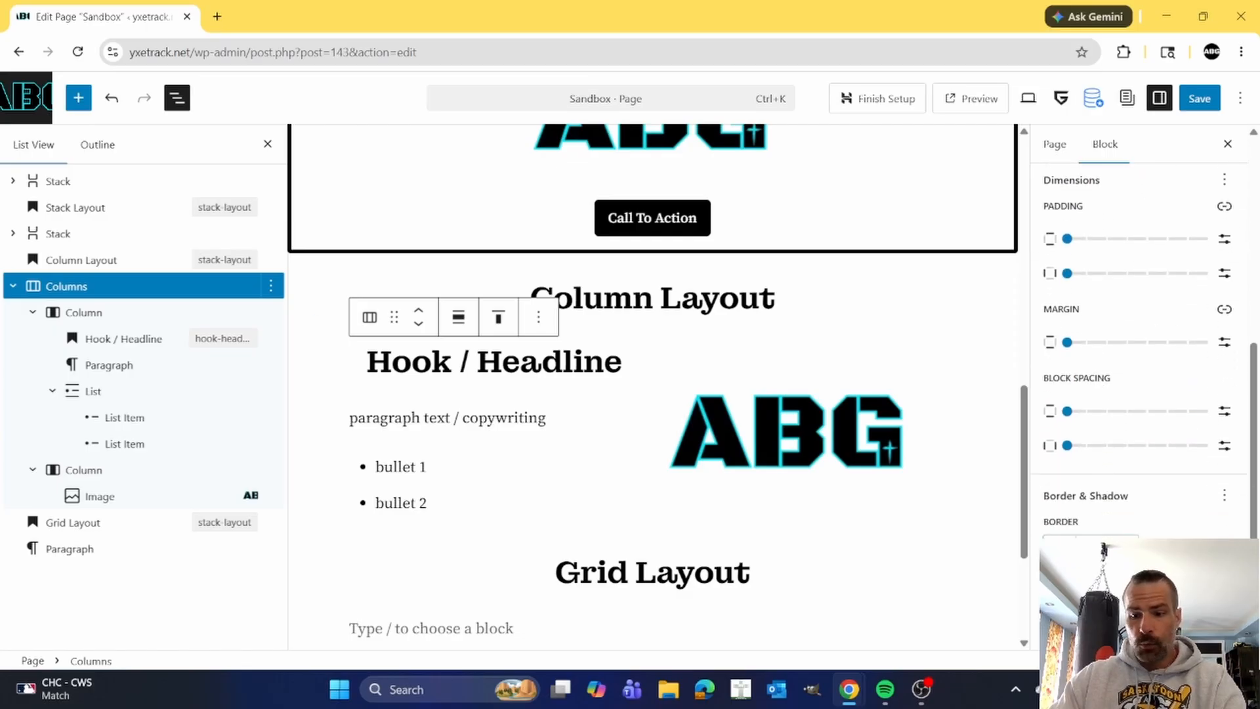
text(5)
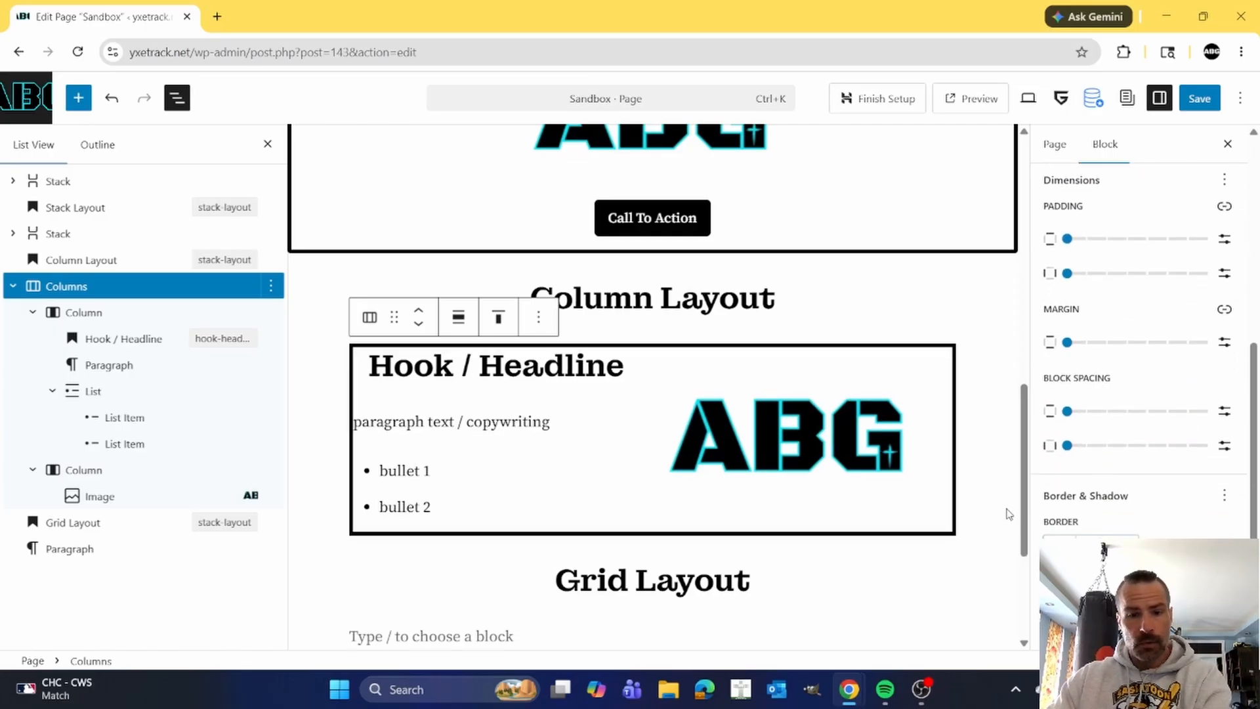
Set the Columns block's vertical and horizontal padding and both block spacing values to Small.
click(1088, 239)
click(1087, 273)
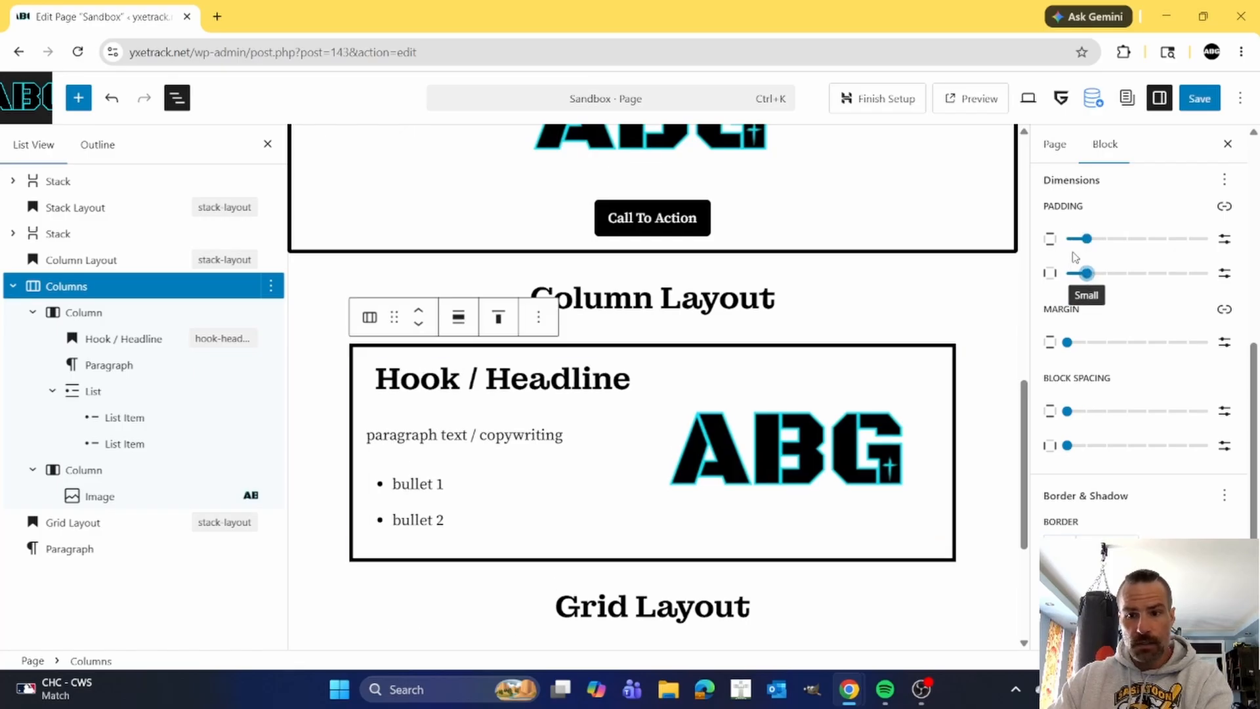
click(1088, 446)
click(1086, 412)
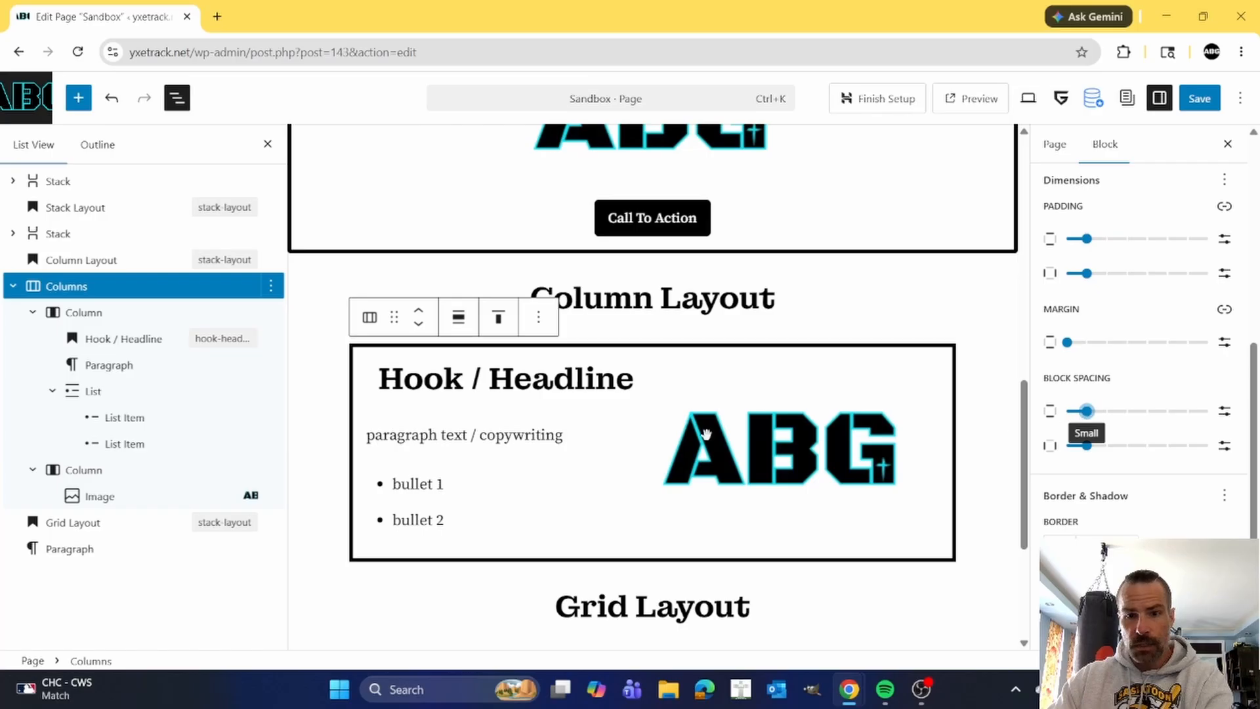
Add a thin black border around the first column inside the Columns block.
click(125, 311)
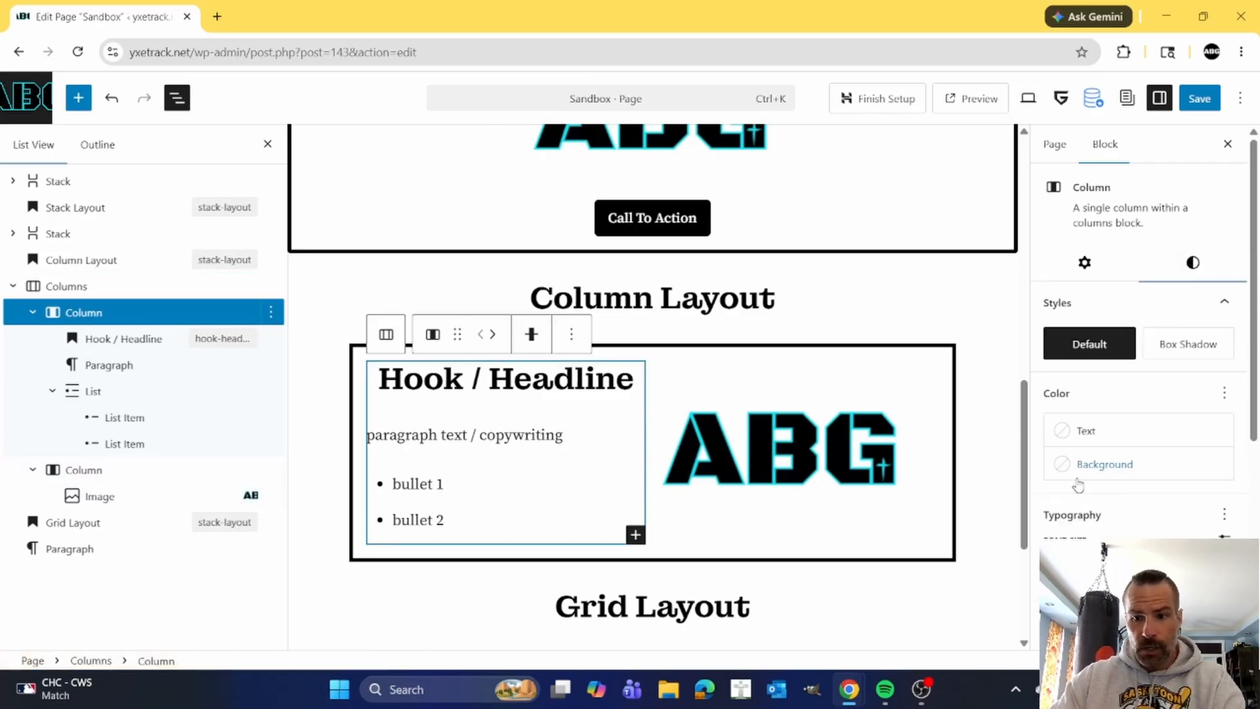
scroll(1090, 499, down, 3)
scroll(1090, 502, down, 3)
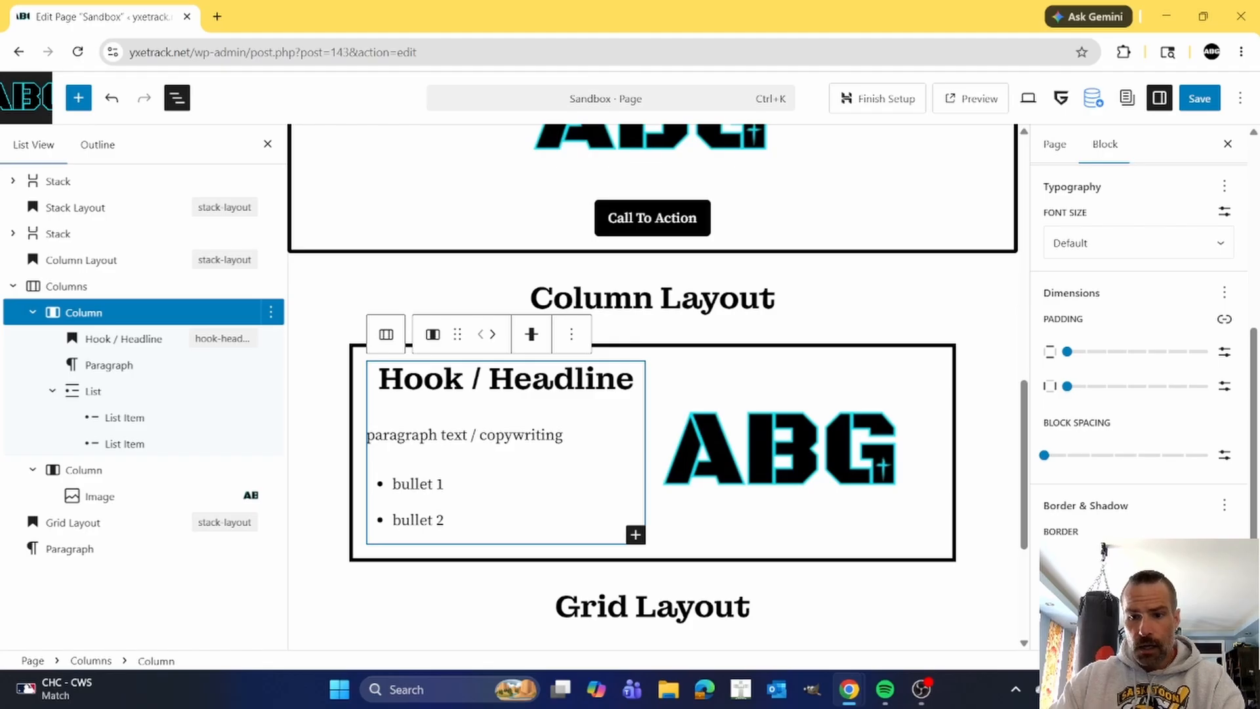
click(1051, 560)
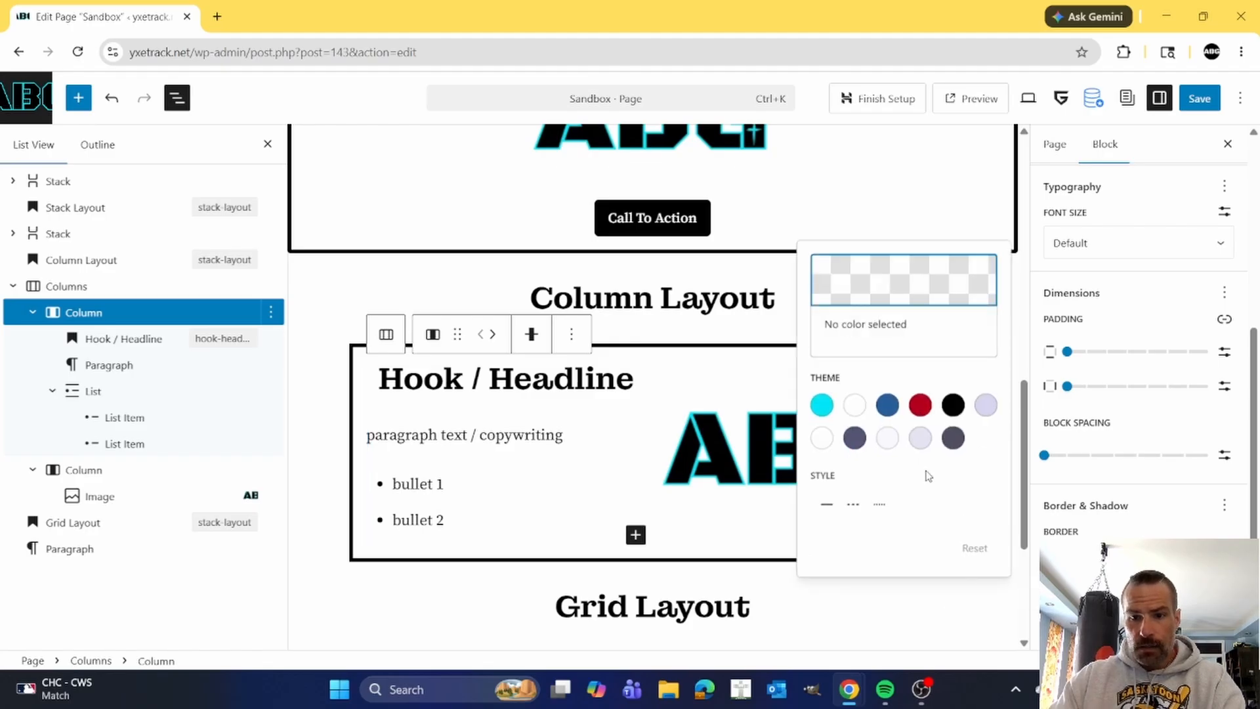
click(945, 407)
Add a thin black border around the ABG image in the second column.
click(758, 446)
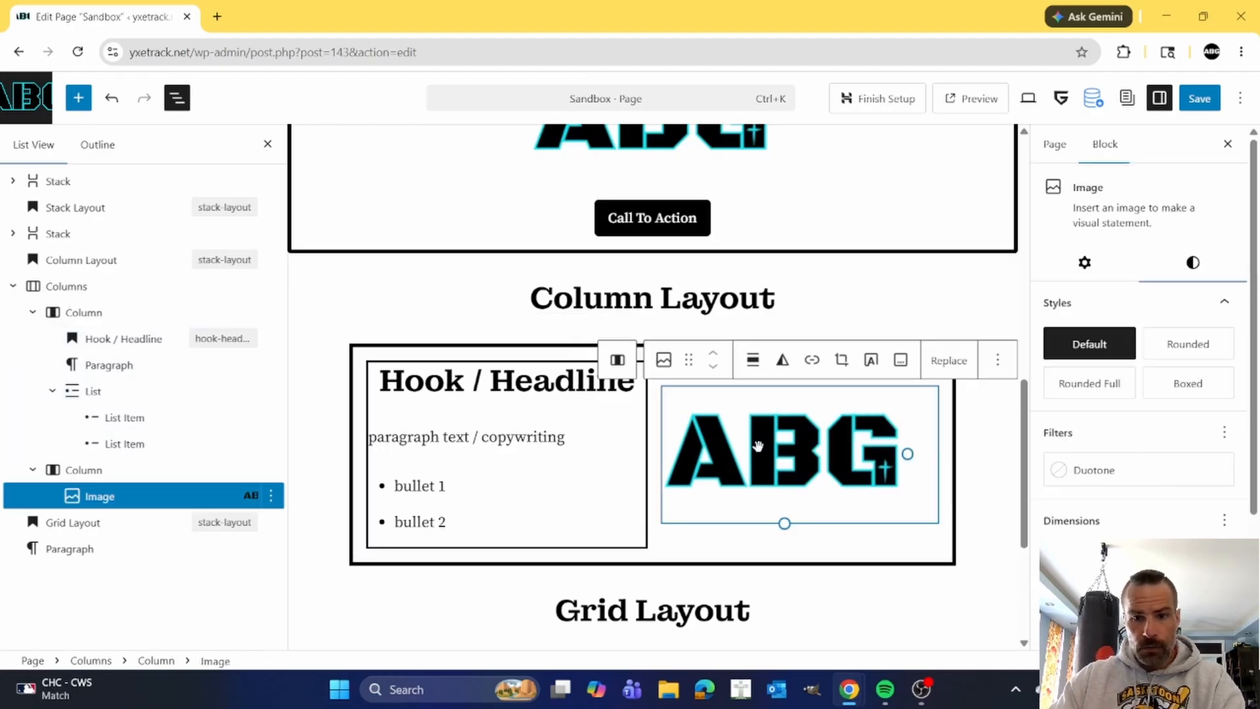
scroll(1145, 496, down, 3)
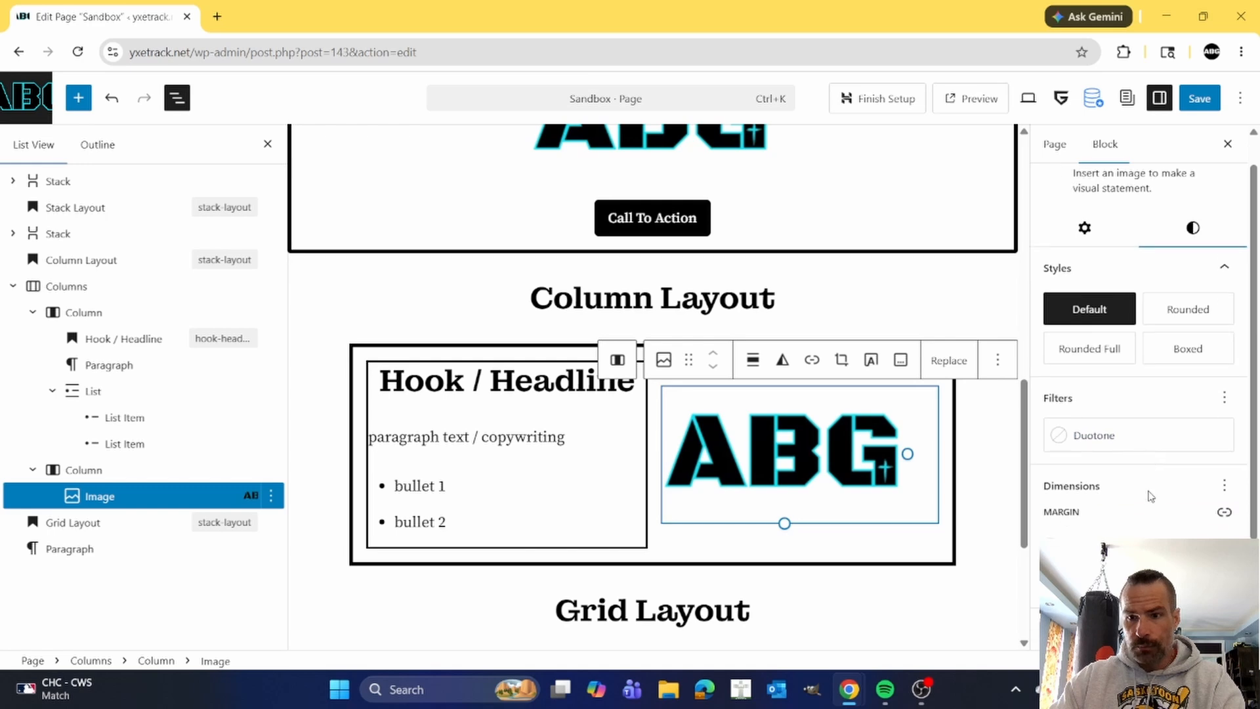
click(1053, 548)
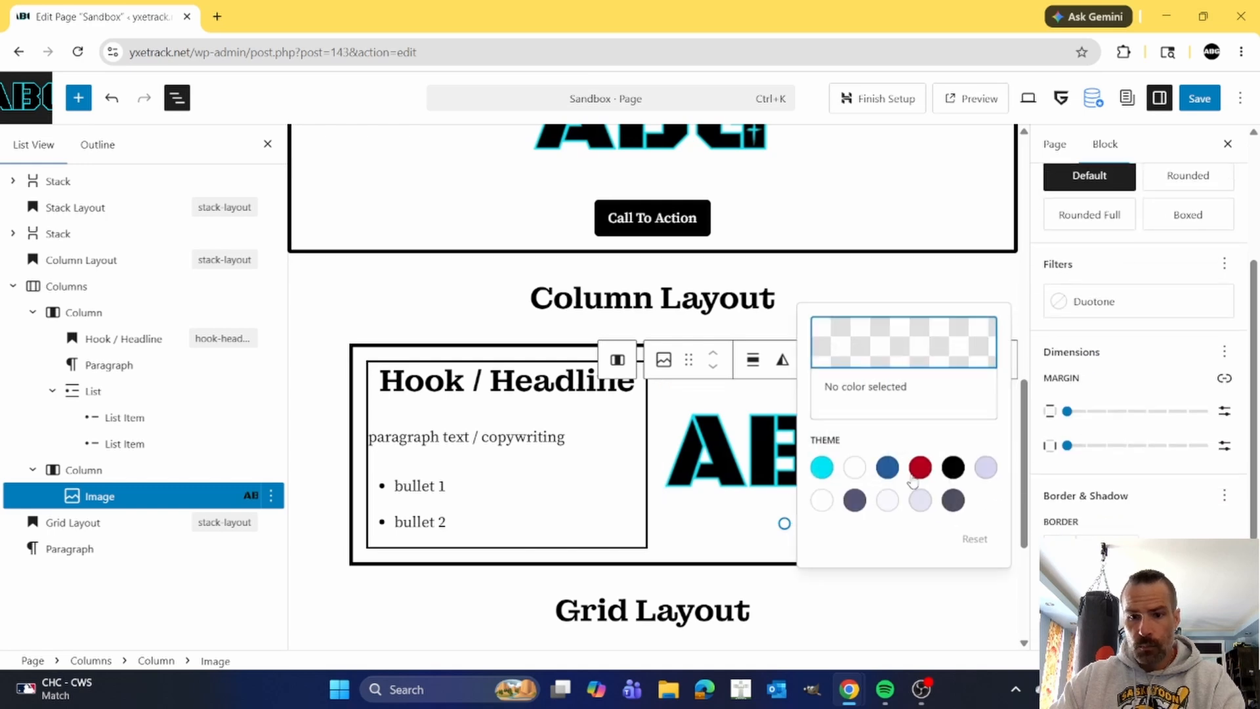
click(953, 467)
click(745, 450)
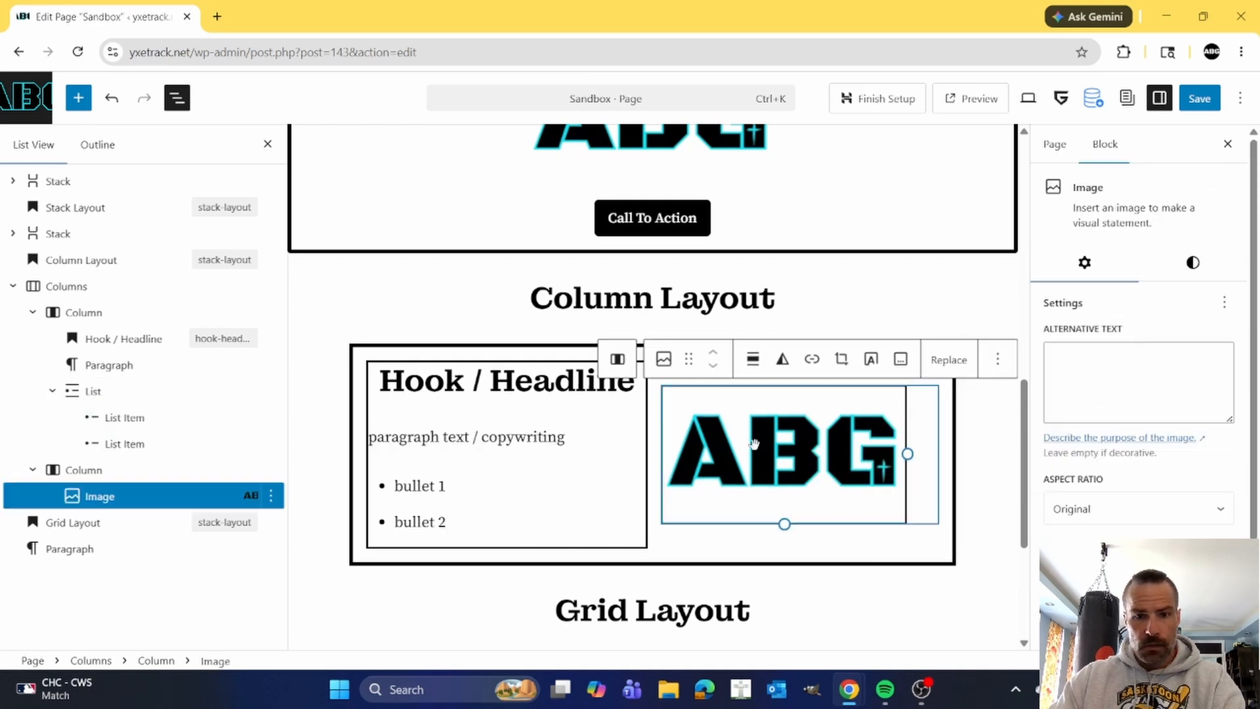
Undo the borders on the ABG image and on the first column.
click(604, 440)
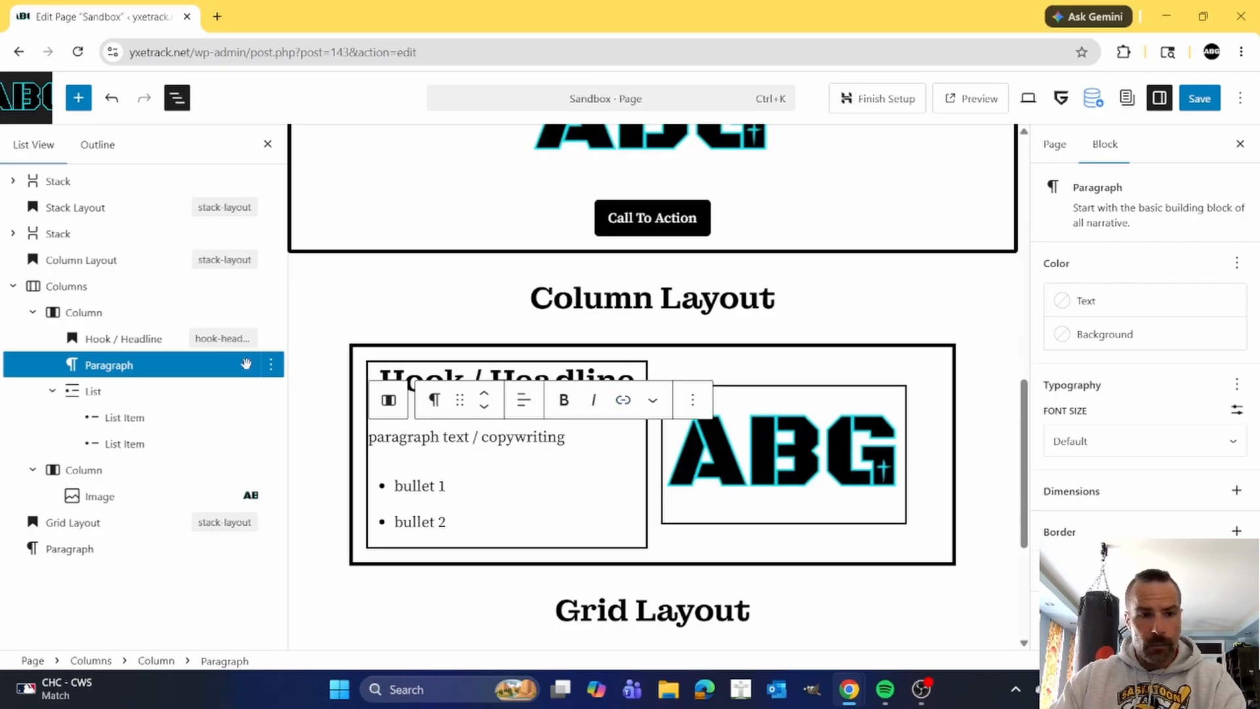
key(ctrl+z)
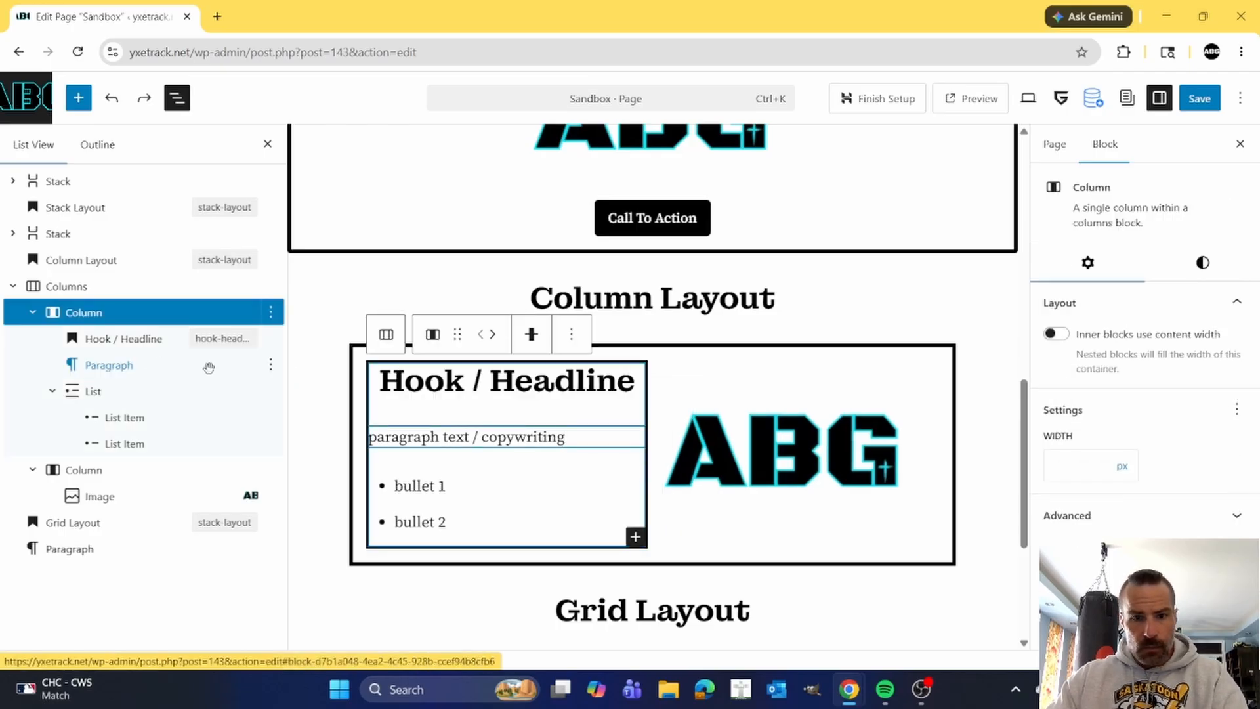
key(ctrl+z)
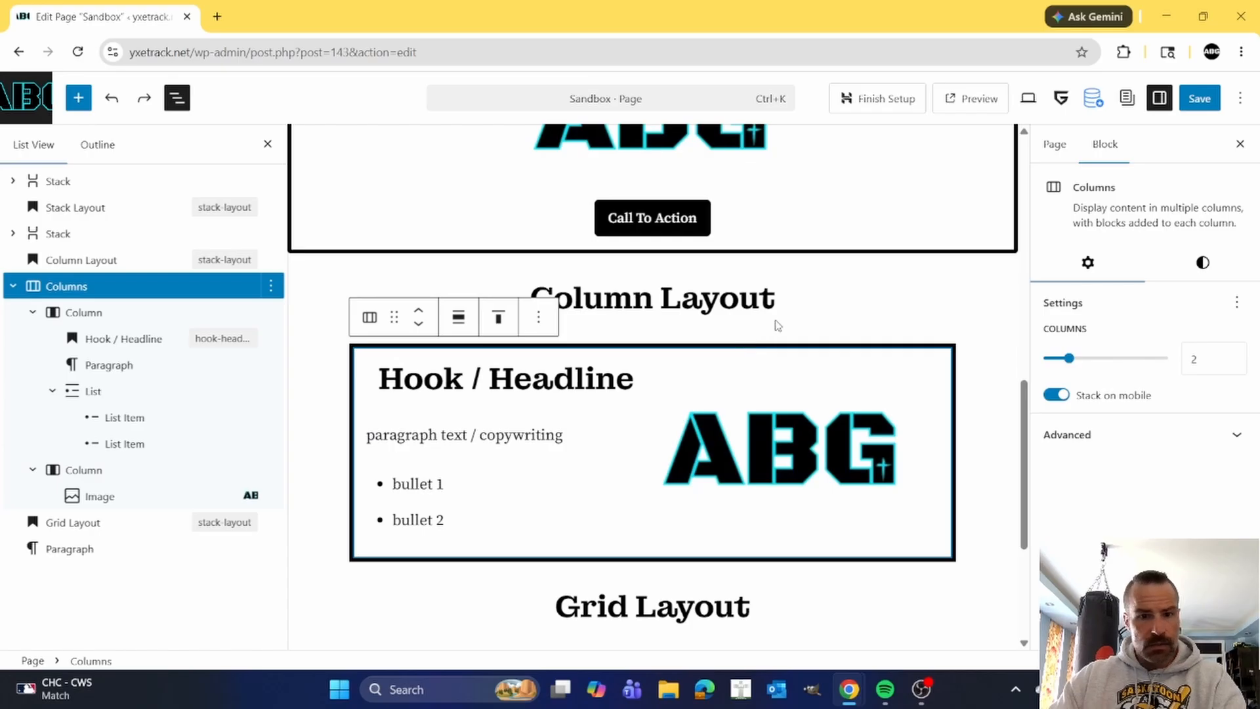
Set the number of columns in the Columns block to 3.
click(82, 287)
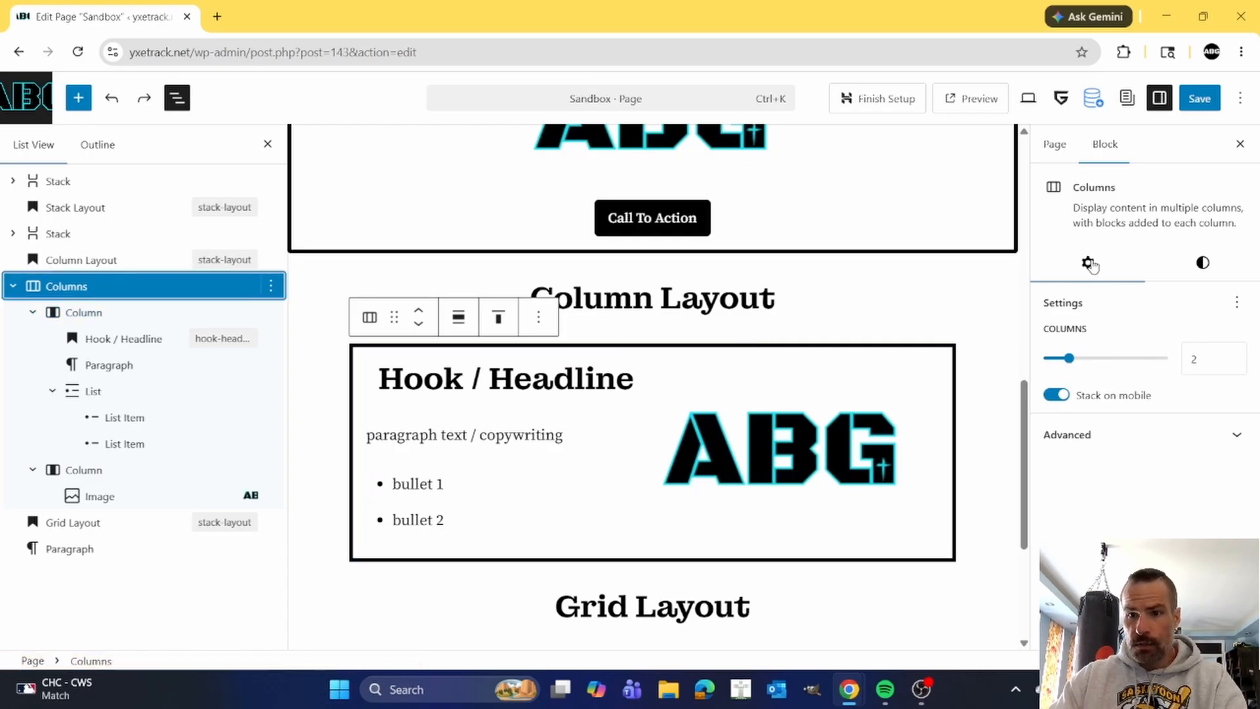
click(1081, 361)
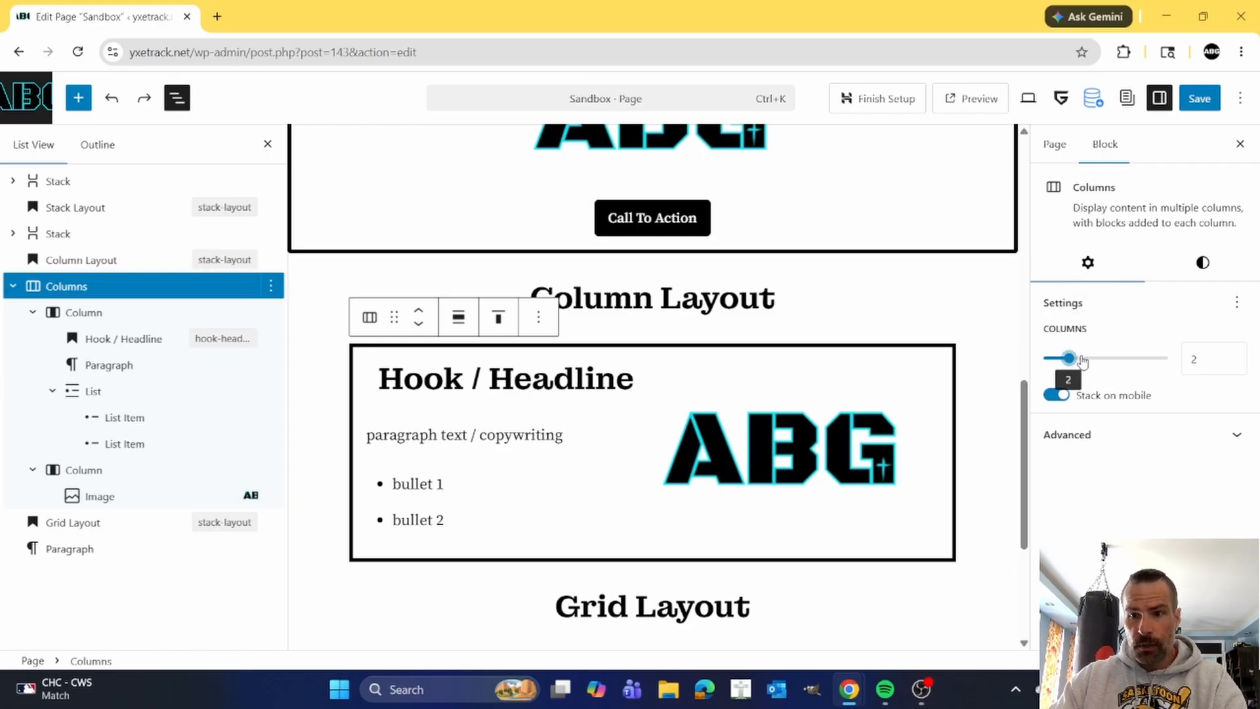
click(1086, 361)
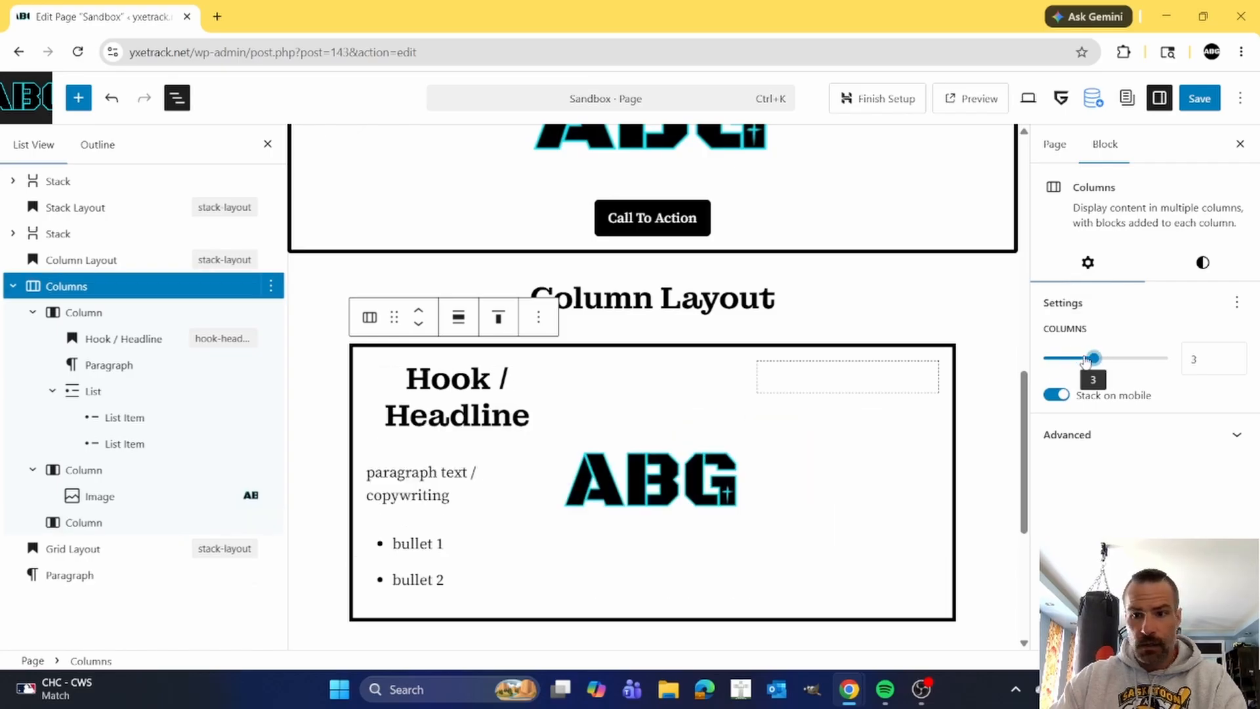
Set the number of columns in the Columns block to 2.
drag(1091, 358, 1067, 357)
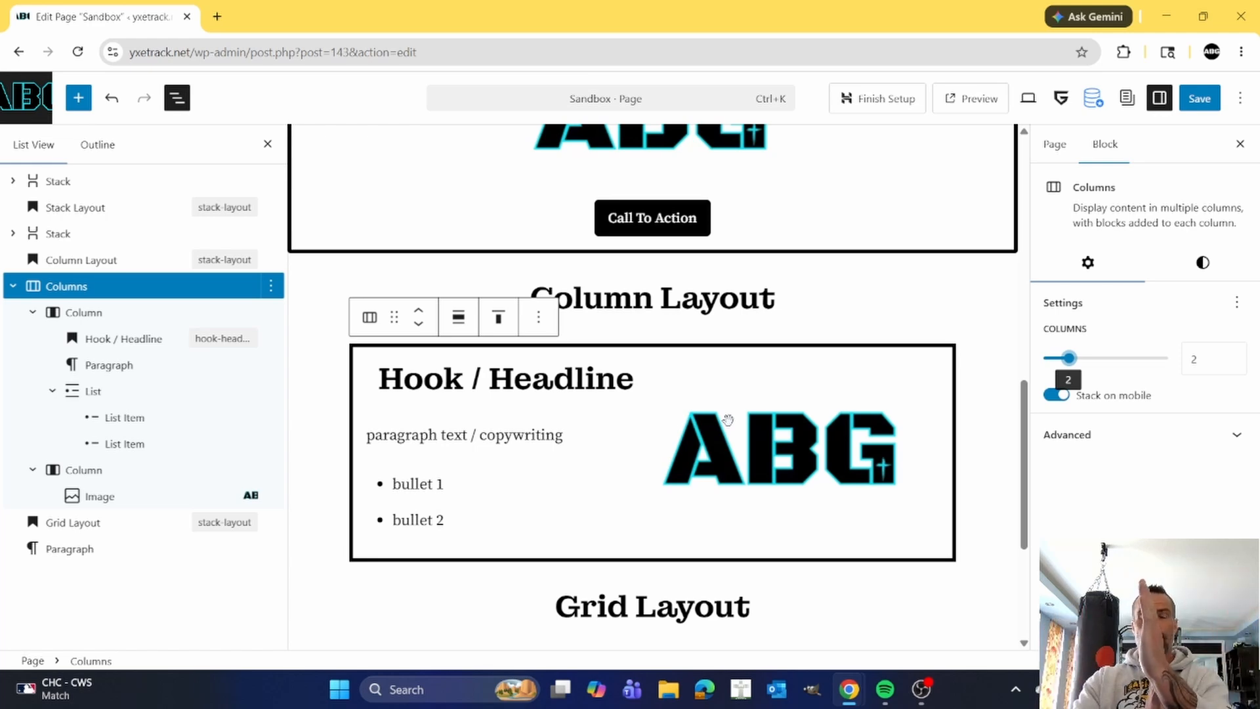
Try the full and wide width alignments on the Columns block and return its alignment to None.
click(459, 320)
click(513, 428)
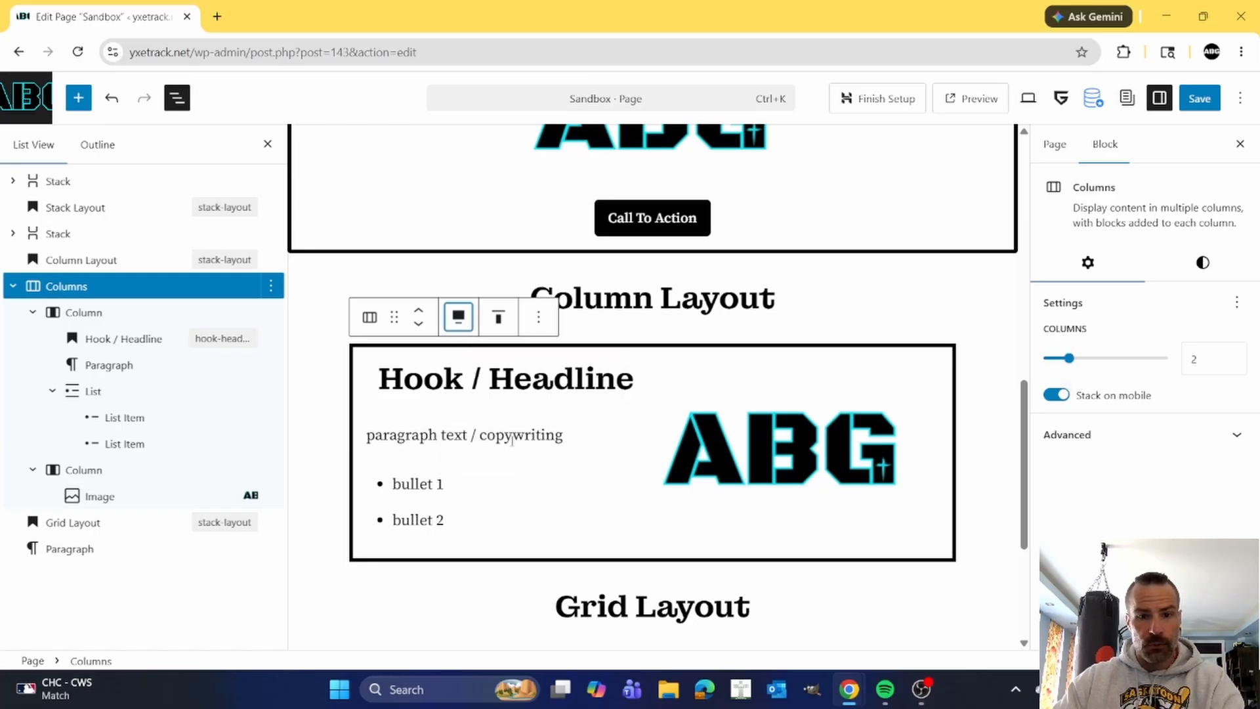
click(400, 321)
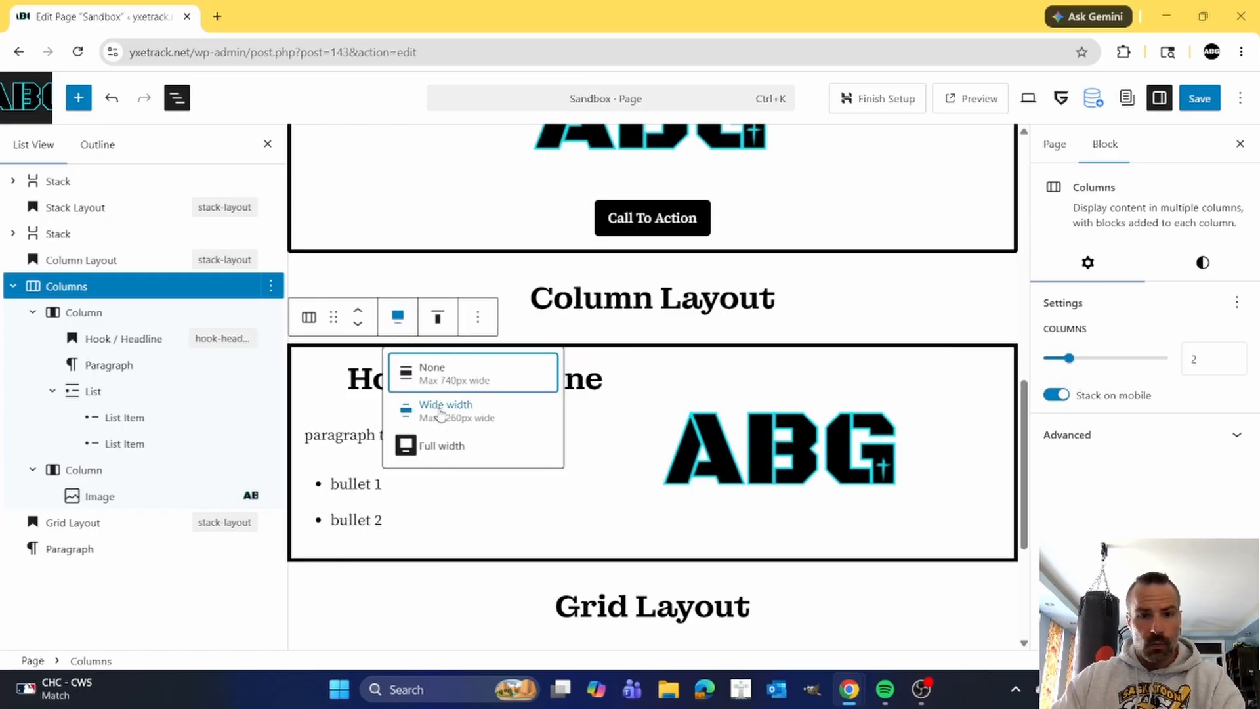
click(435, 409)
click(423, 317)
click(448, 371)
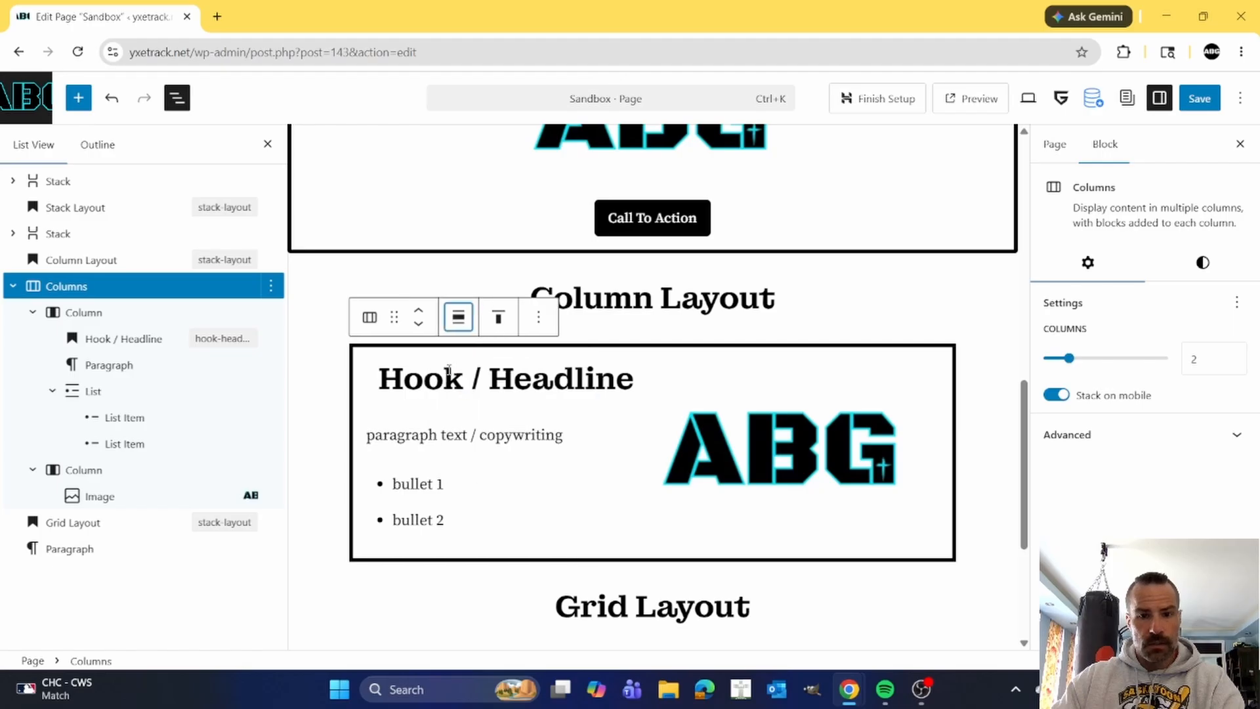
click(788, 479)
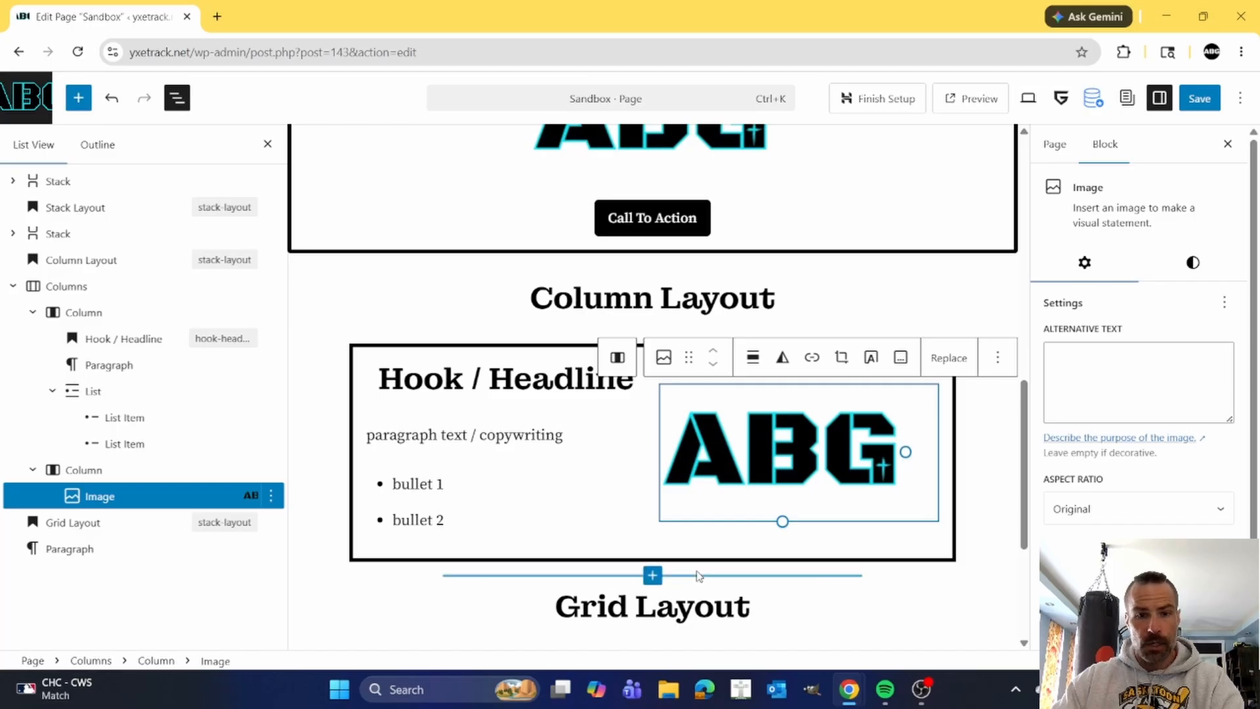
scroll(588, 472, up, 4)
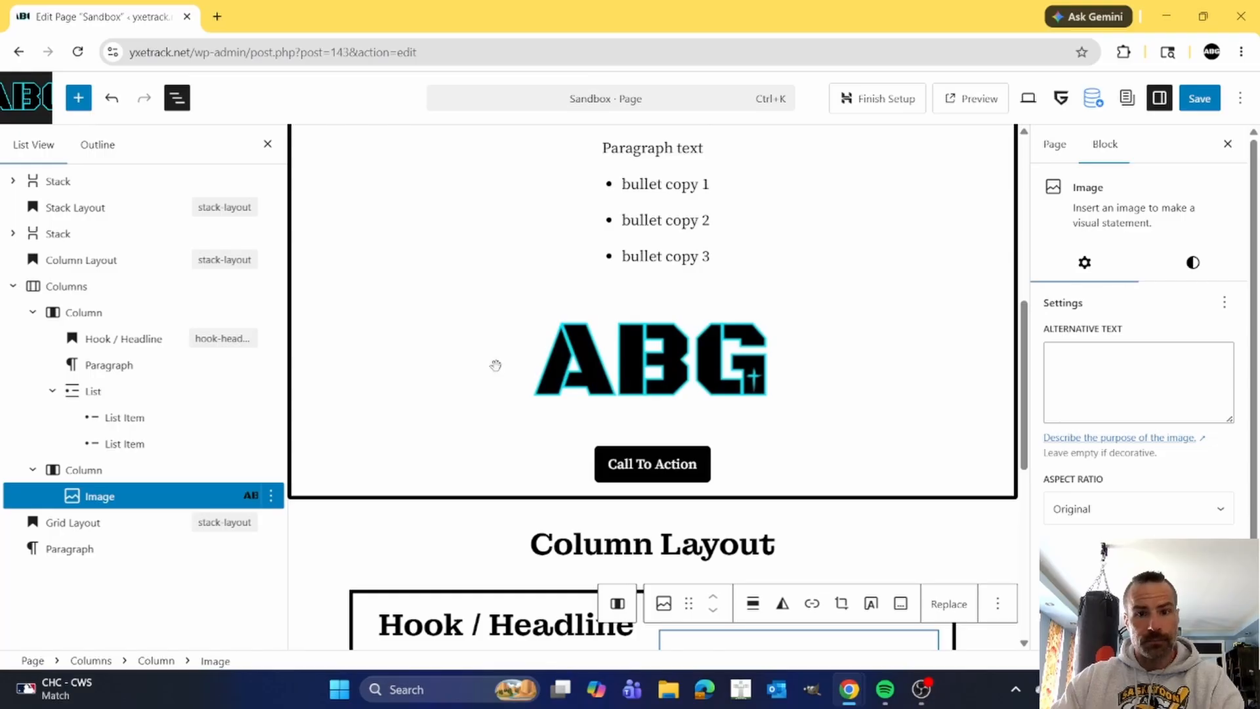
scroll(496, 366, up, 2)
Insert a Stack block directly after the Column Layout heading.
scroll(499, 366, down, 6)
click(603, 219)
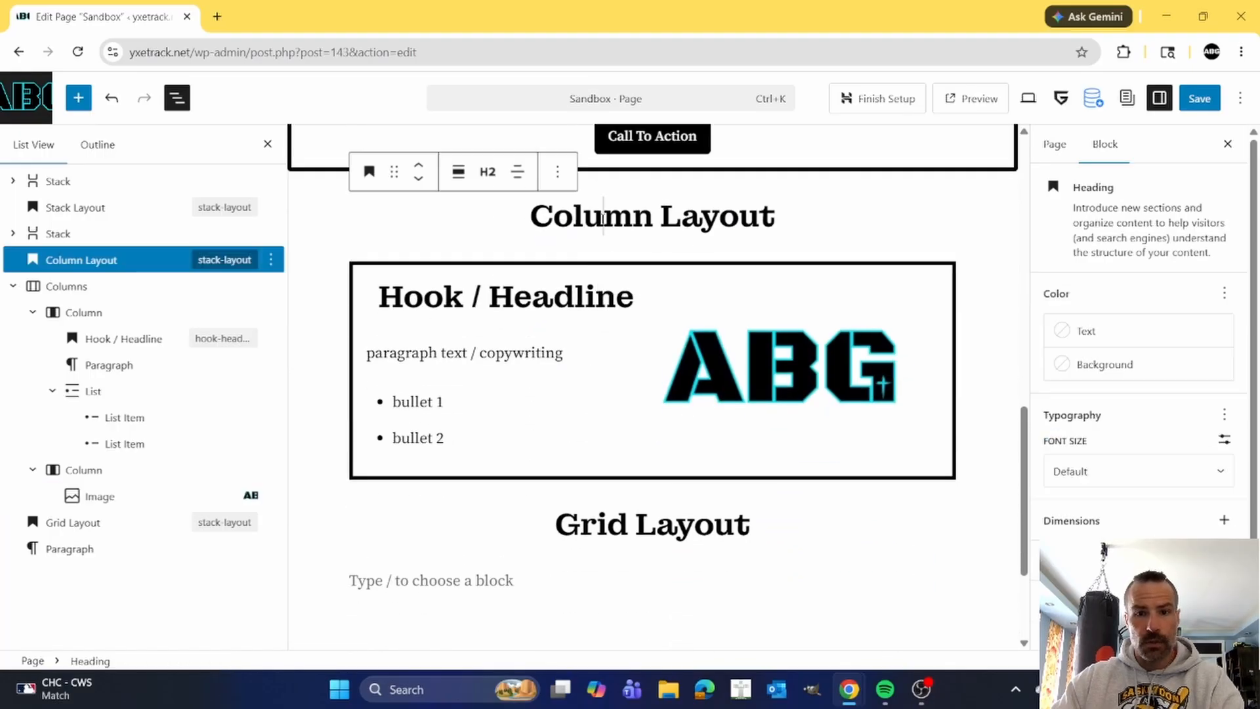
click(686, 172)
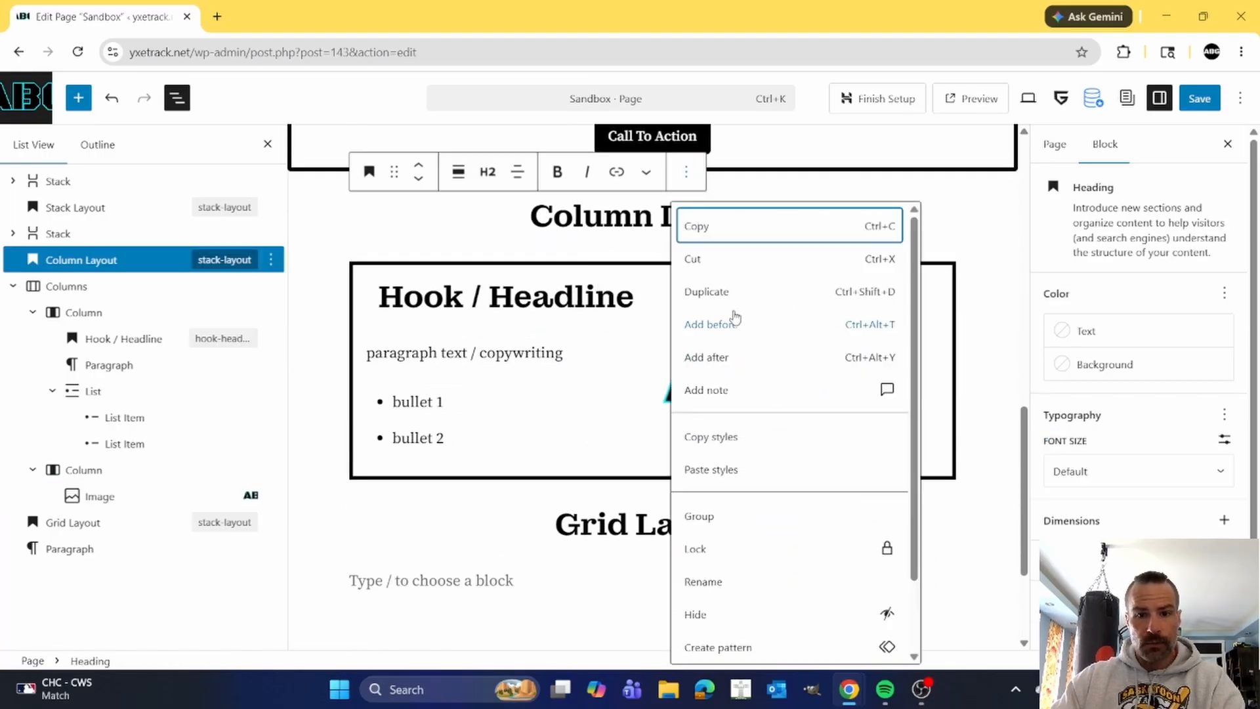
click(722, 356)
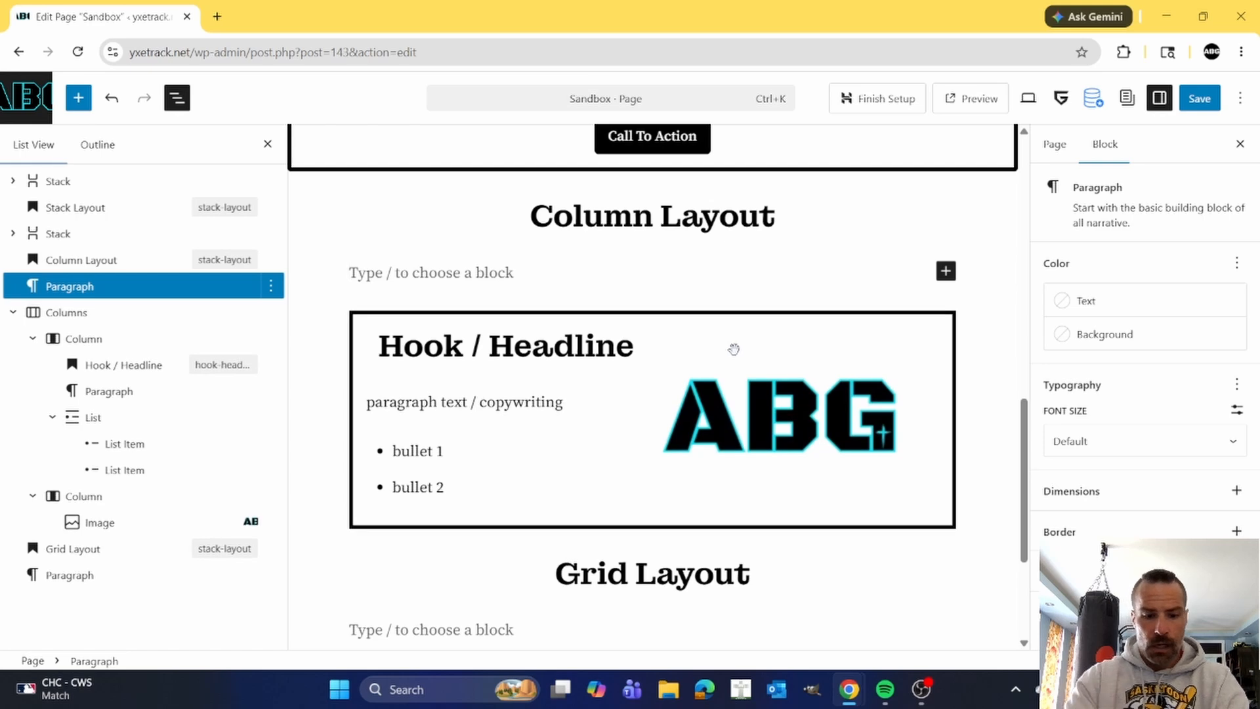
scroll(734, 349, down, 1)
text(/sta)
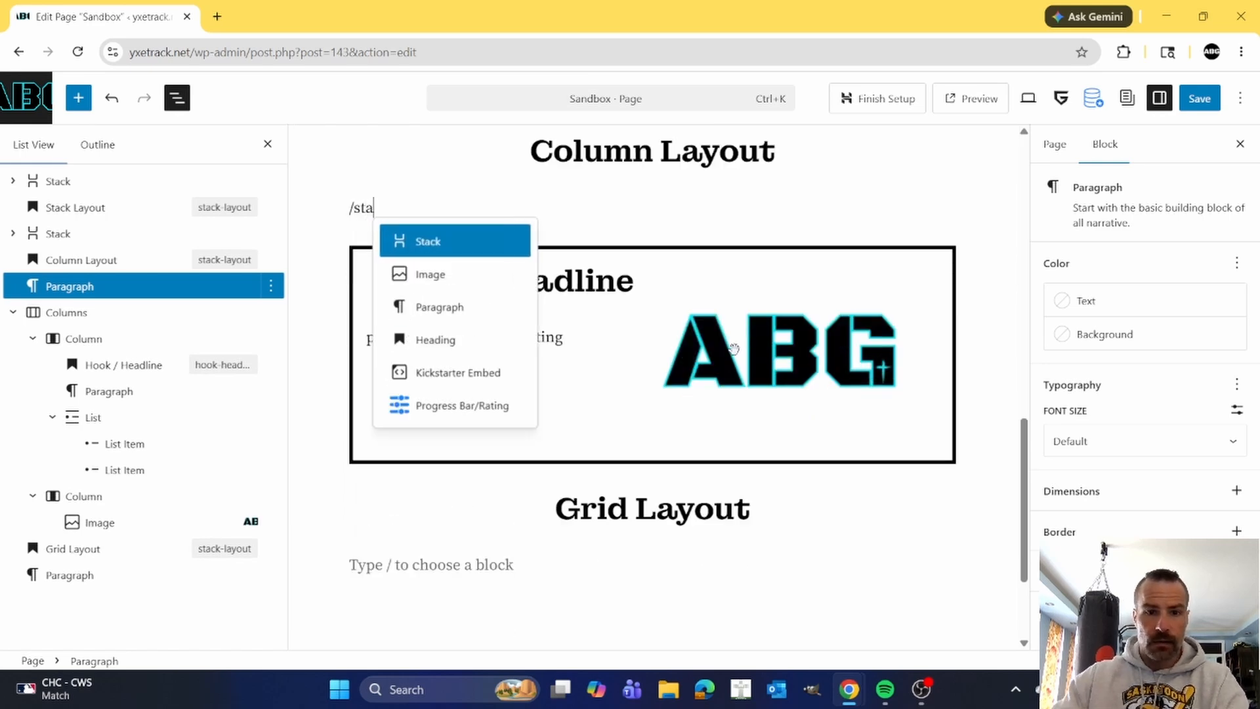
click(438, 243)
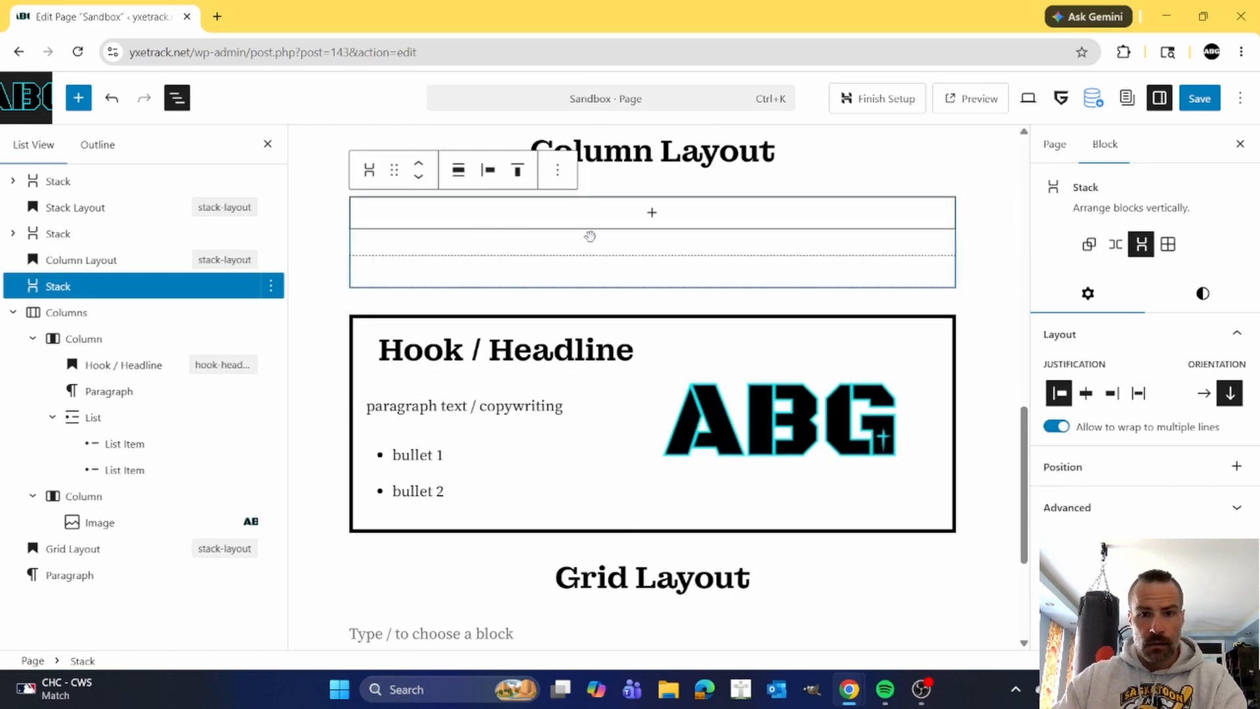
Add a Buttons block inside the new Stack and label its button CTA.
click(652, 214)
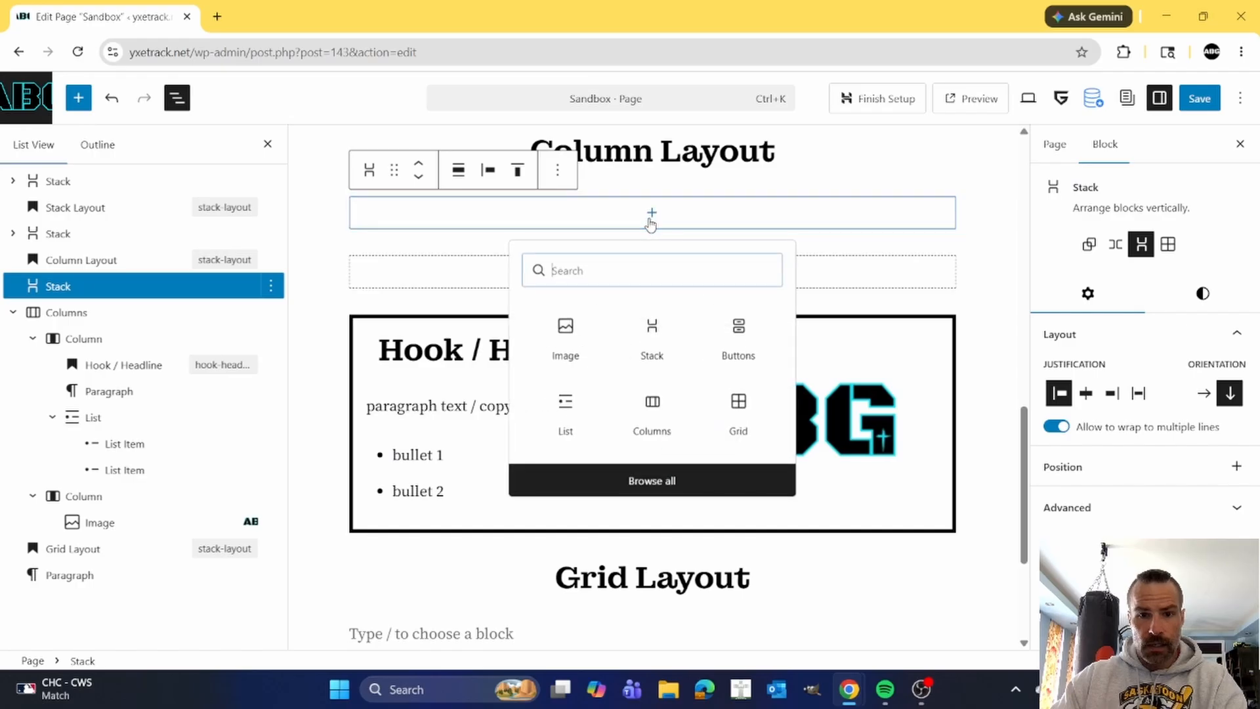
text(/)
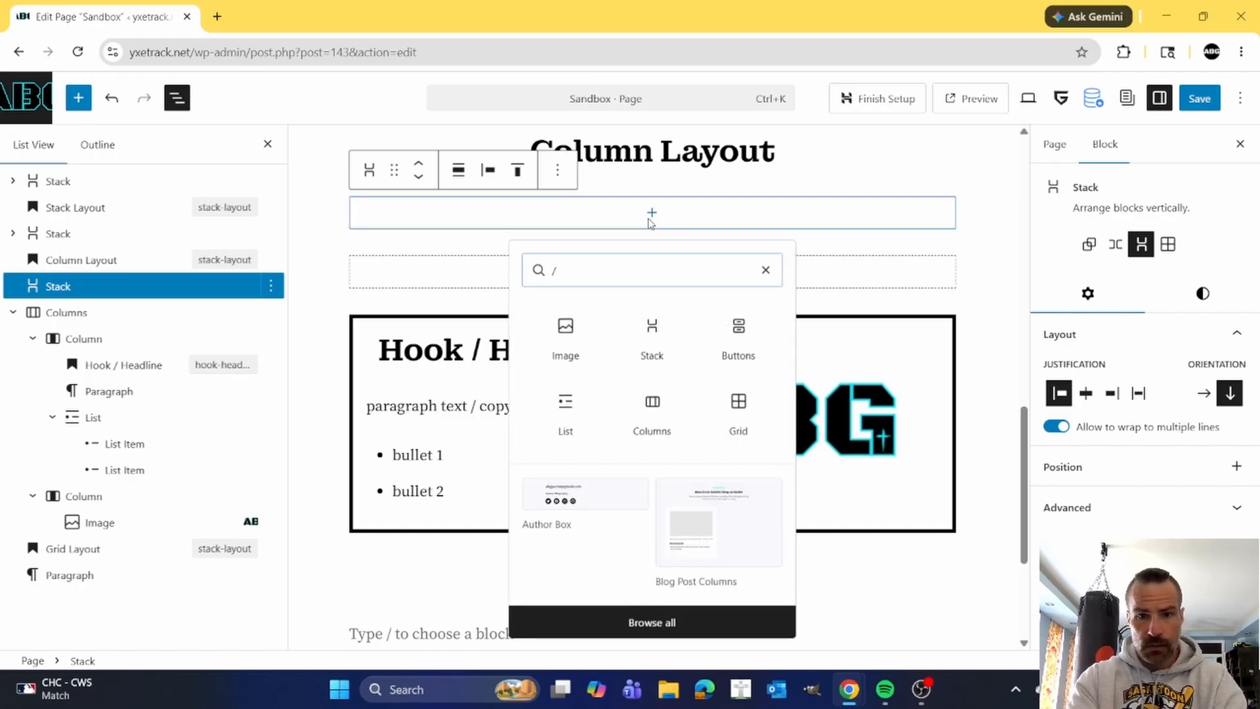
text(b)
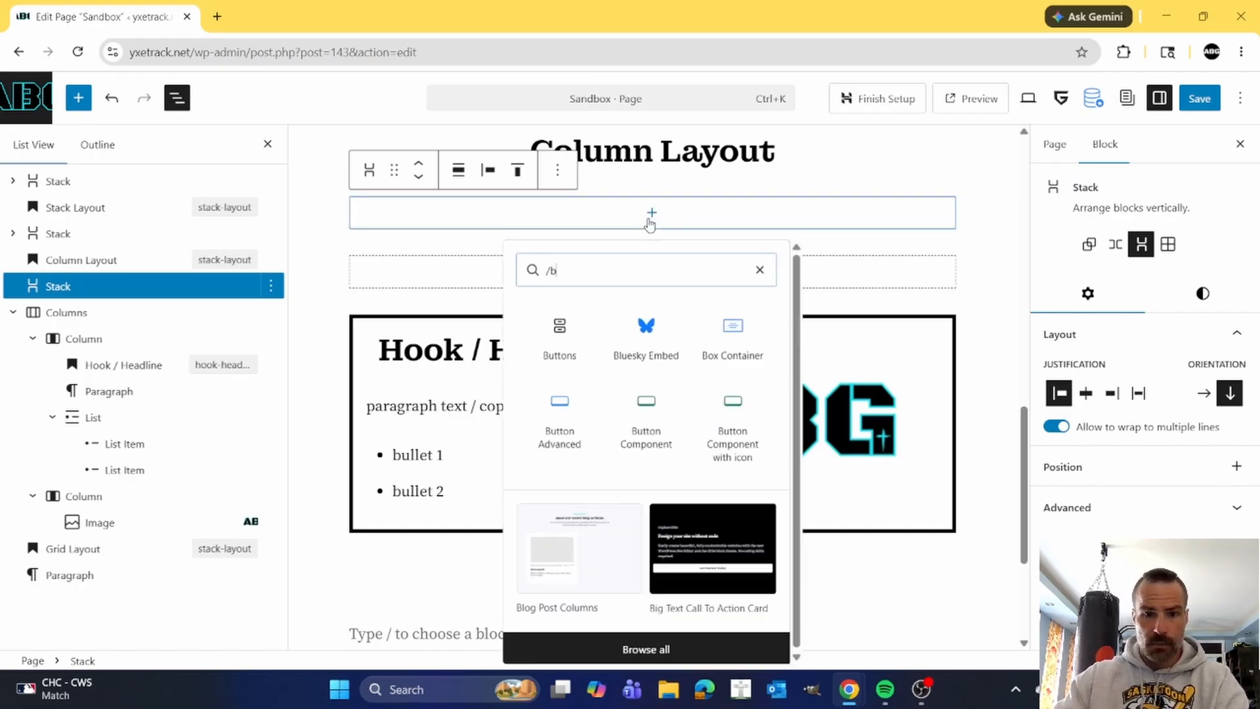
click(560, 335)
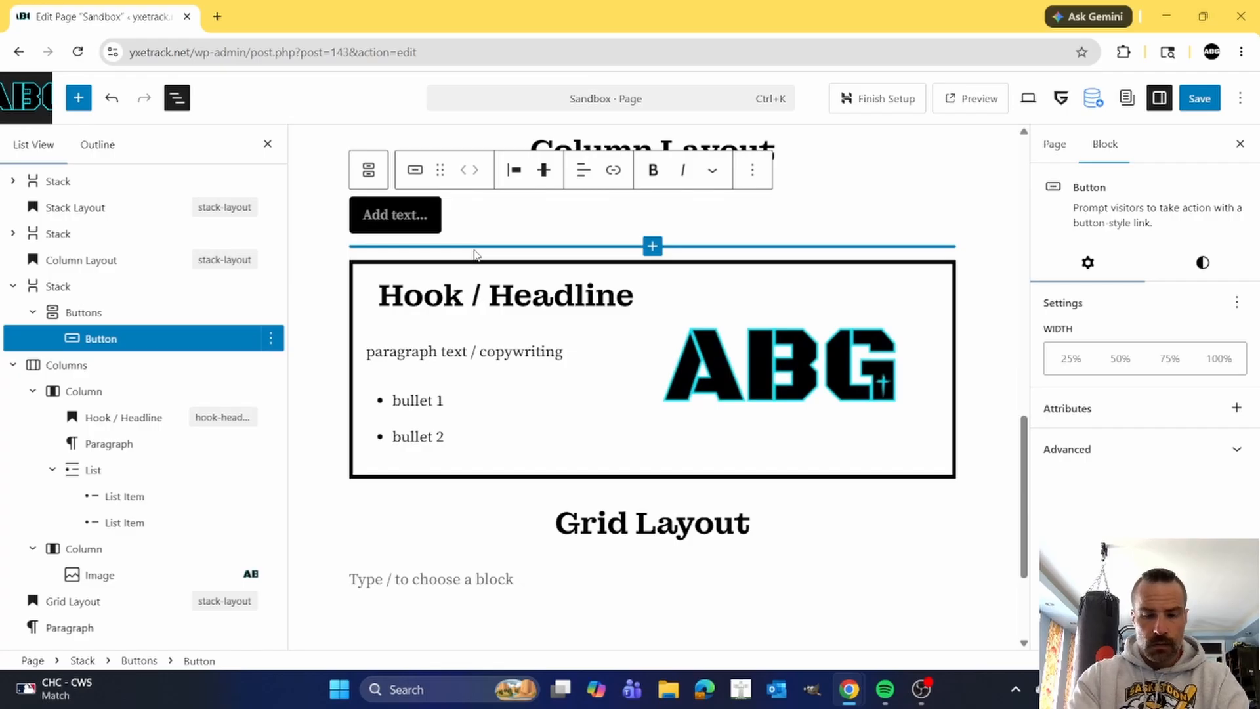
text(CTA)
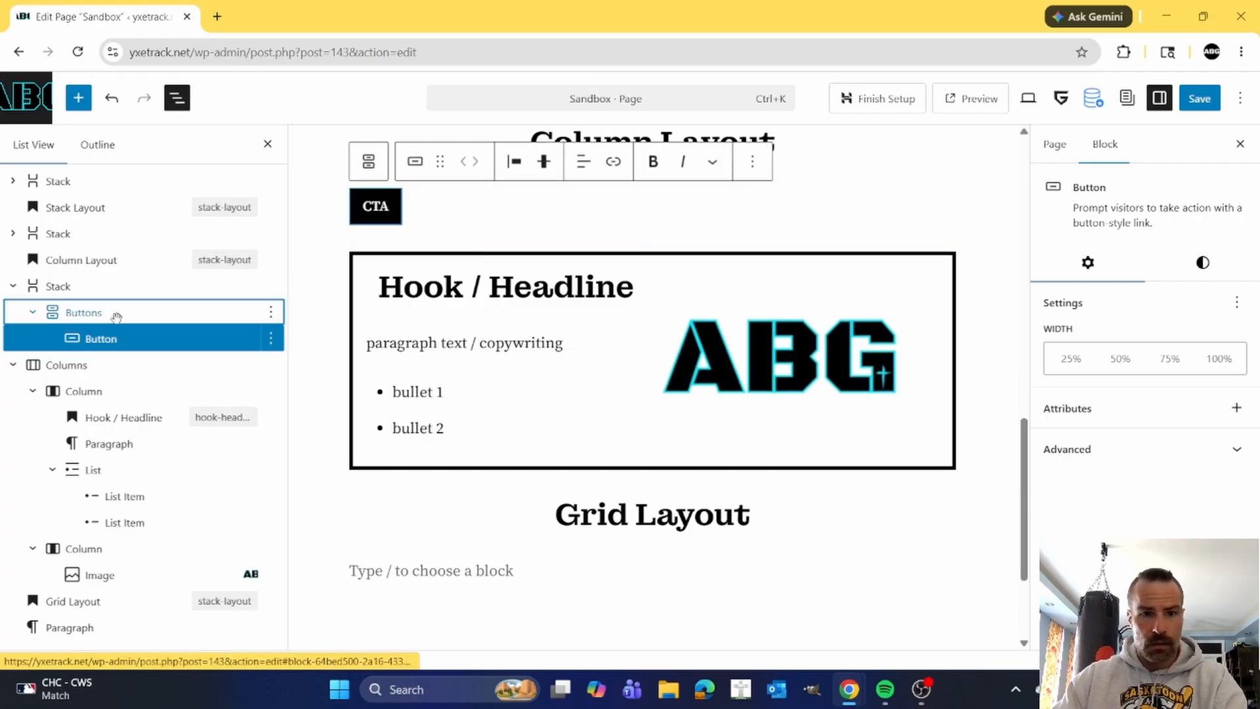
Justify the Buttons block's items to the center and center-align the CTA button's text.
click(92, 312)
click(504, 163)
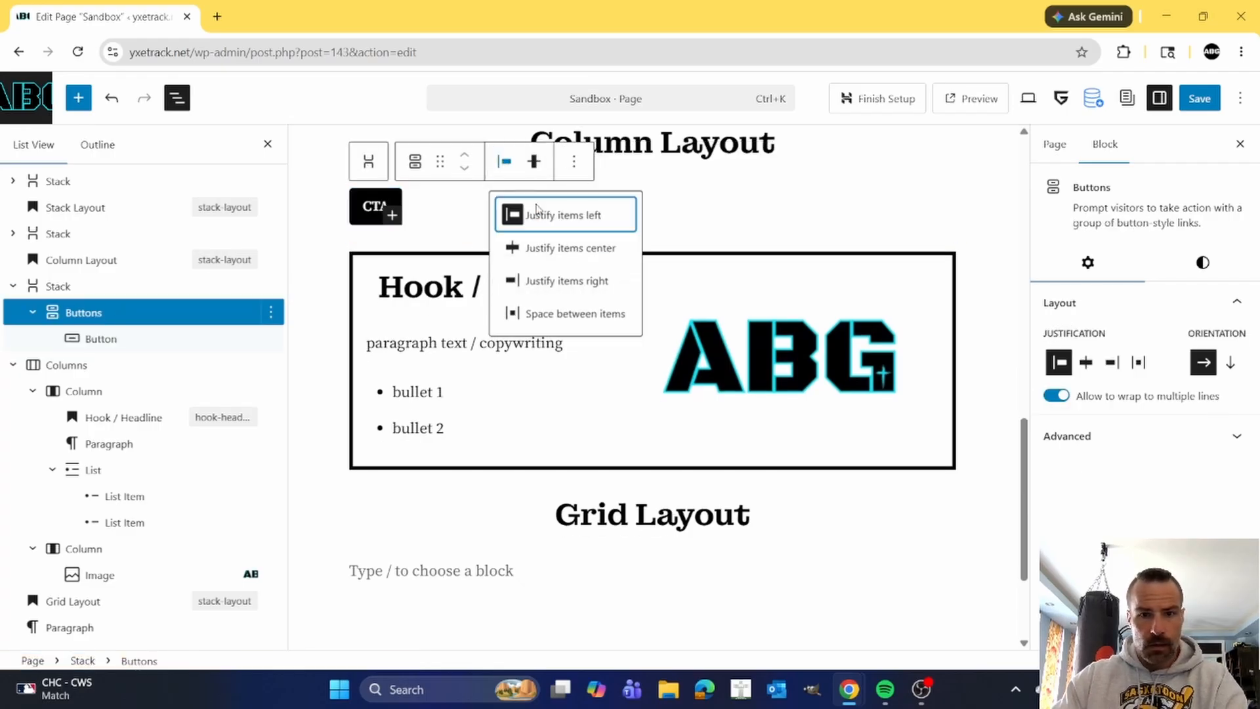
click(545, 247)
click(374, 206)
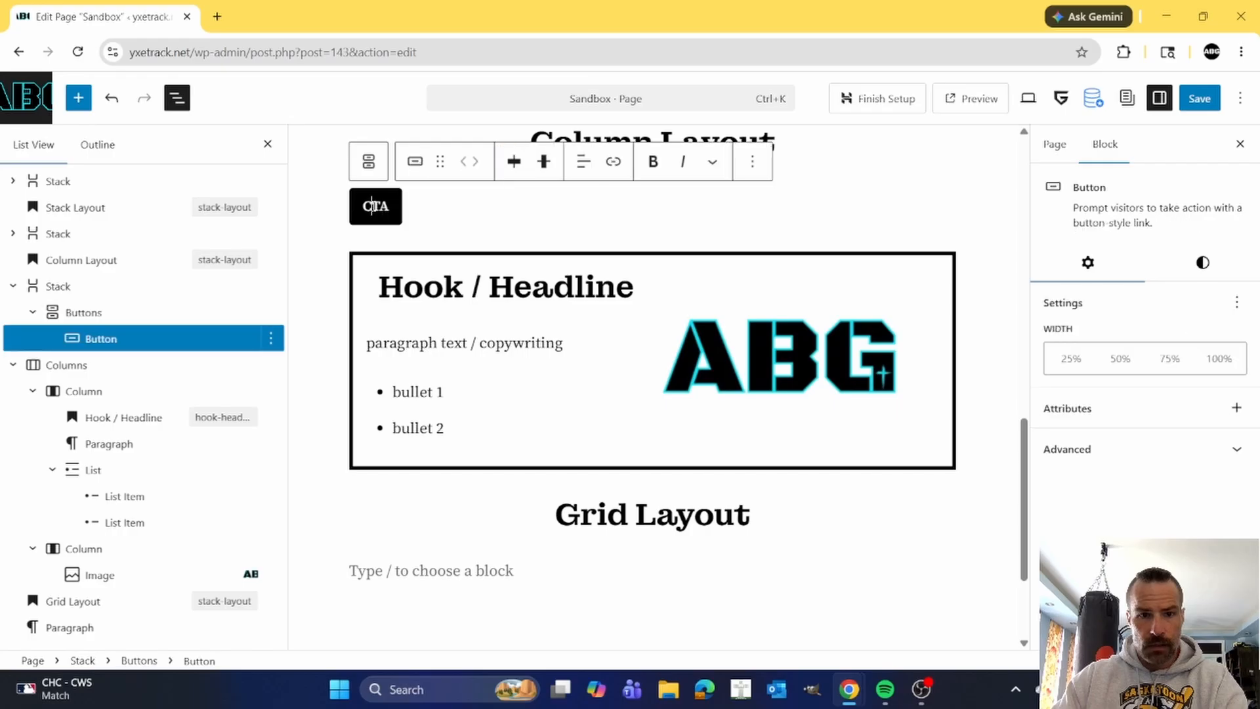
click(581, 163)
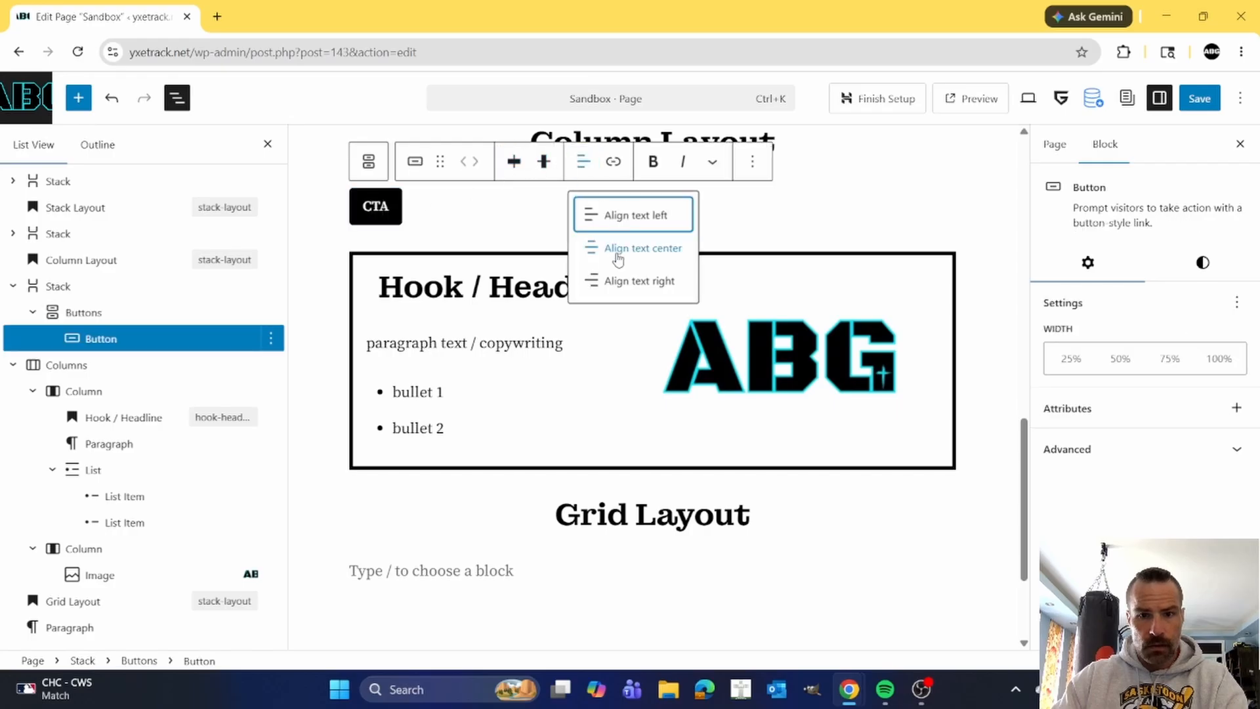
click(620, 252)
Set the justification of the Stack that holds the CTA button to center.
click(186, 279)
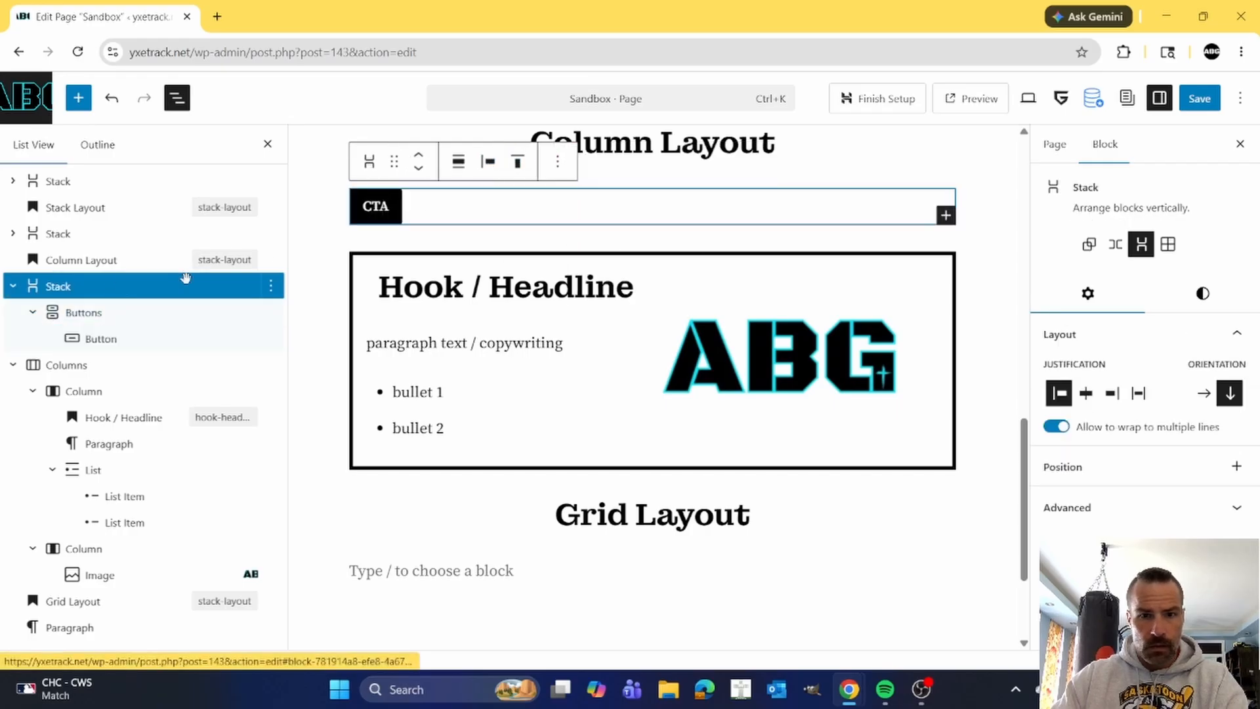
click(487, 162)
click(538, 249)
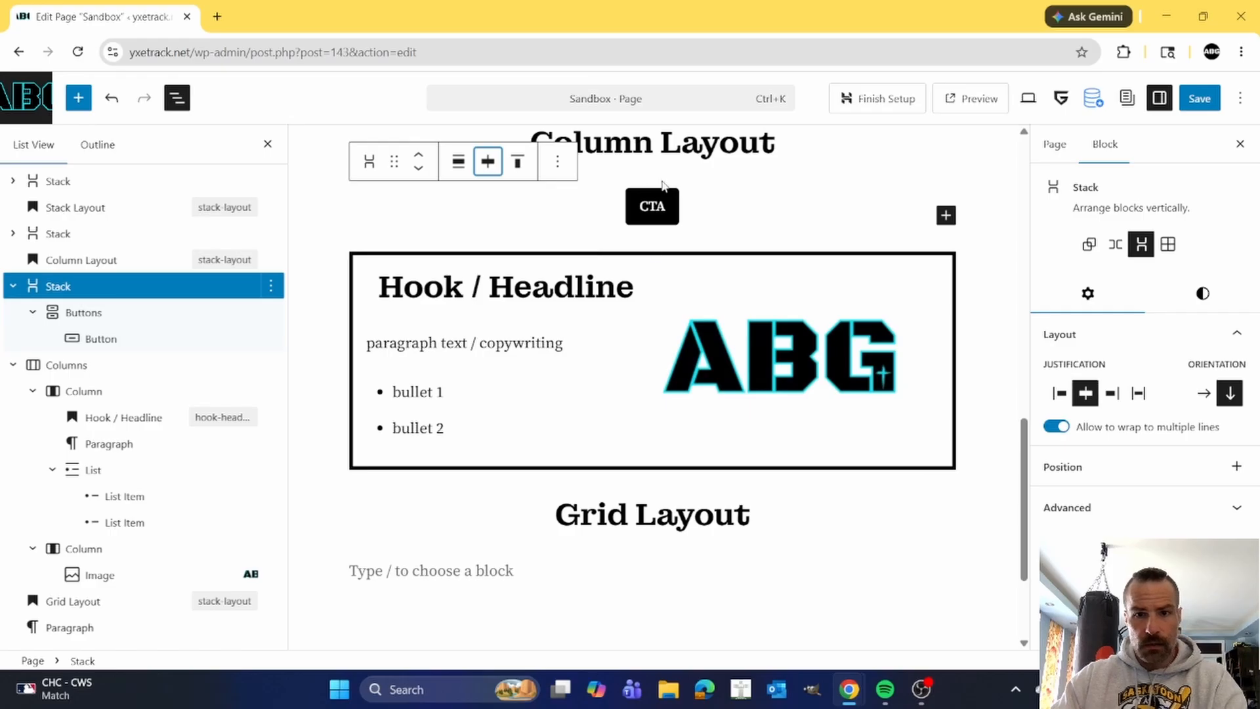
Move the Columns block above the Stack that holds the CTA button.
scroll(668, 390, up, 1)
click(636, 415)
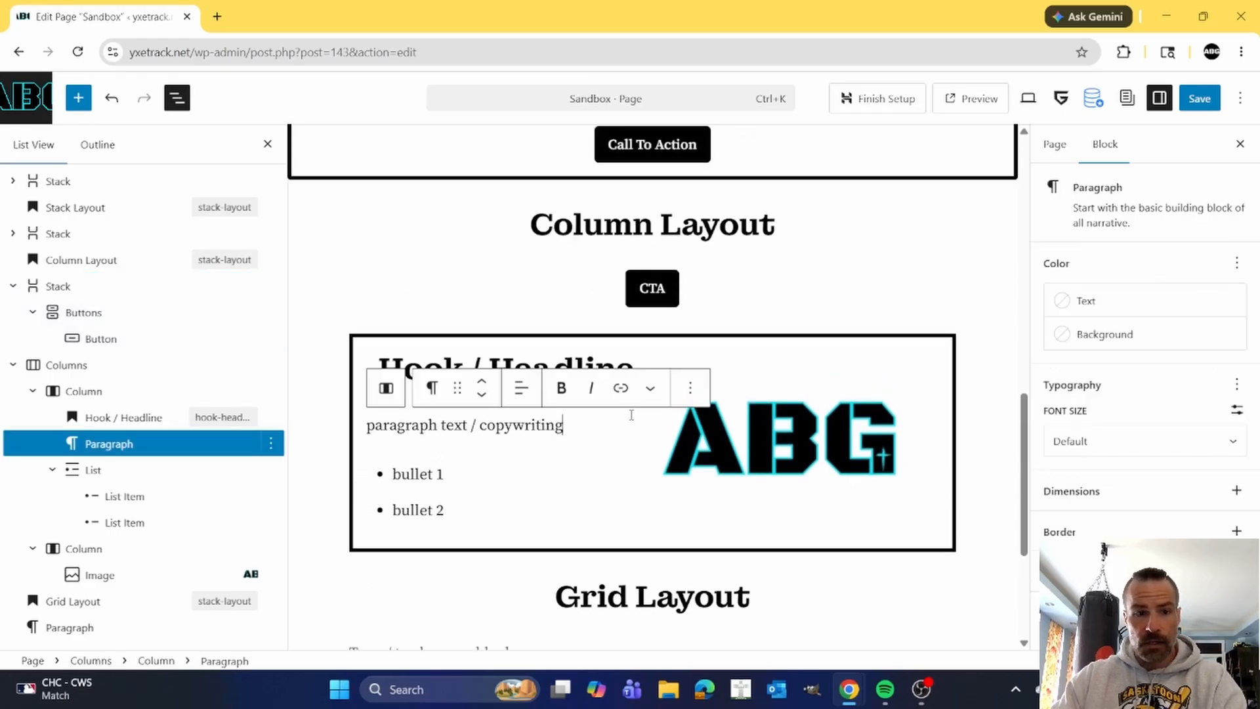
click(75, 367)
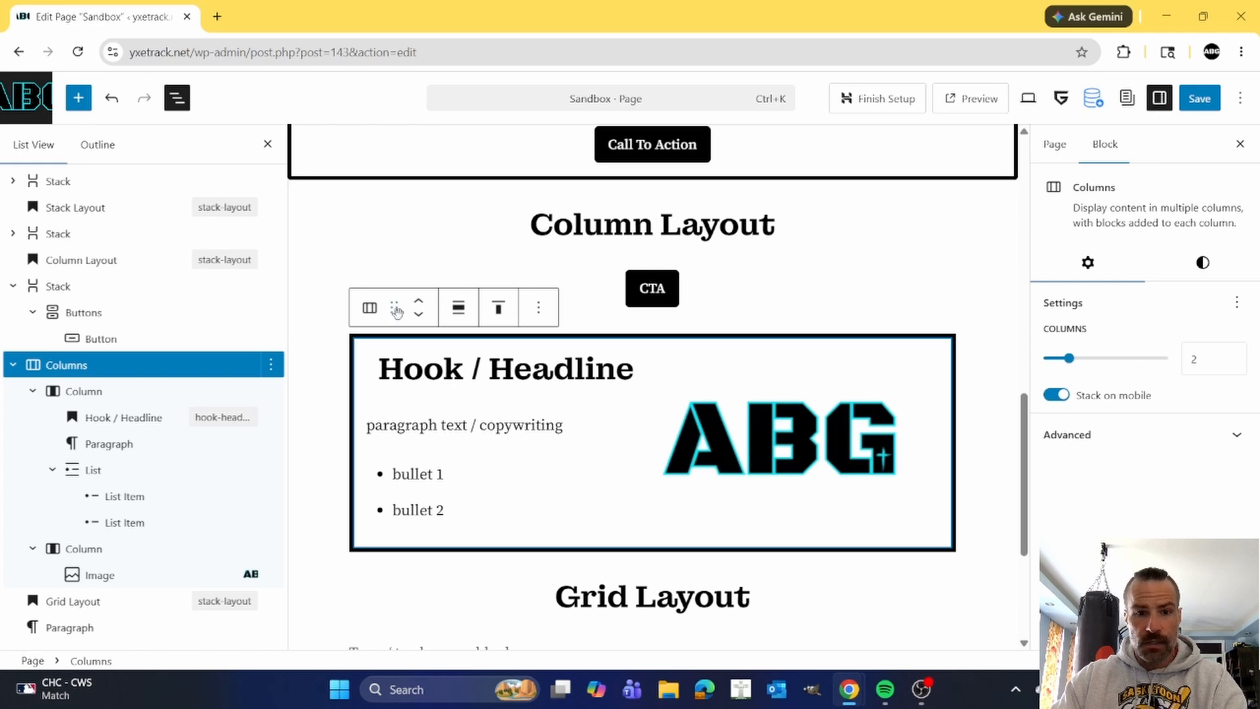
drag(392, 309, 483, 297)
drag(603, 286, 630, 286)
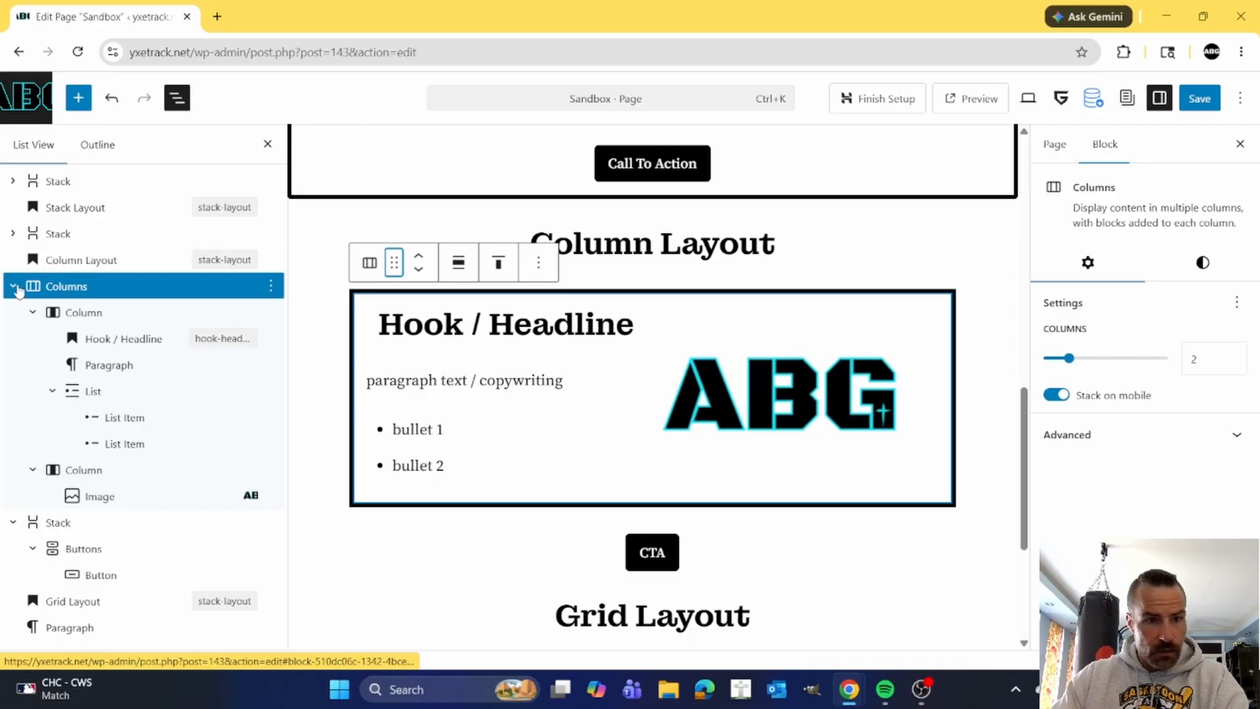
Add an empty paragraph inside the CTA button's Stack and move the Buttons block below it.
click(44, 235)
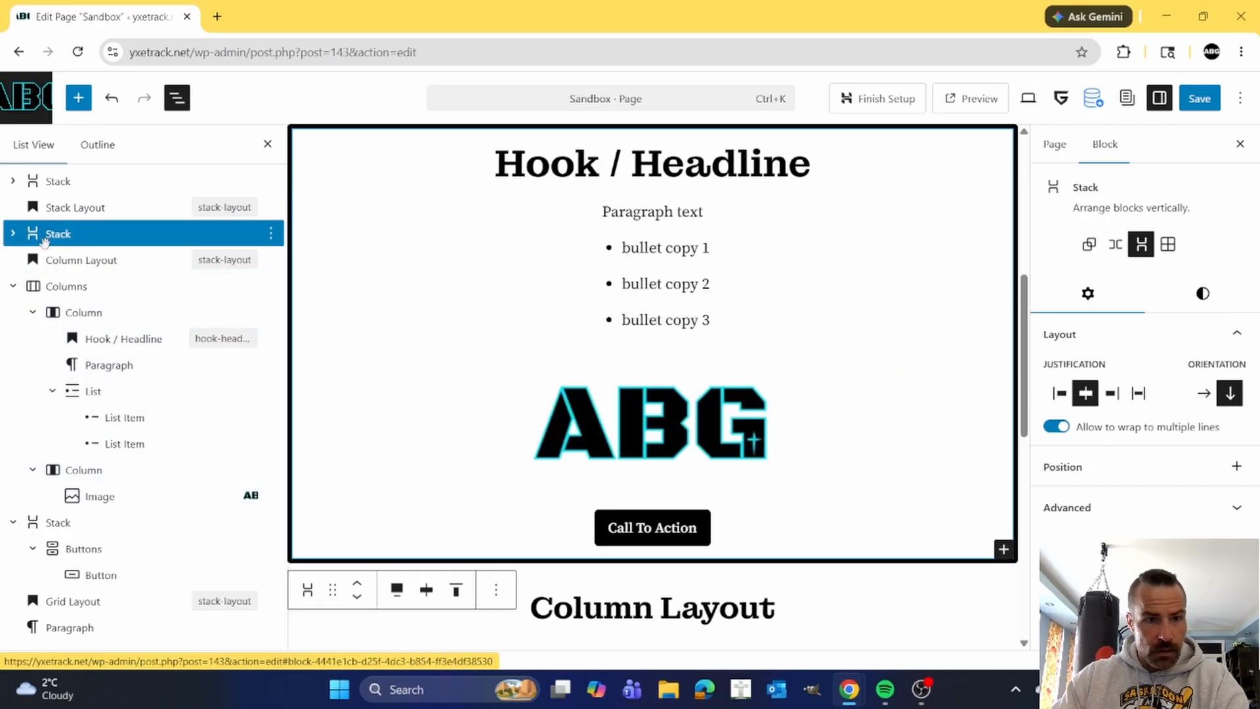
click(59, 288)
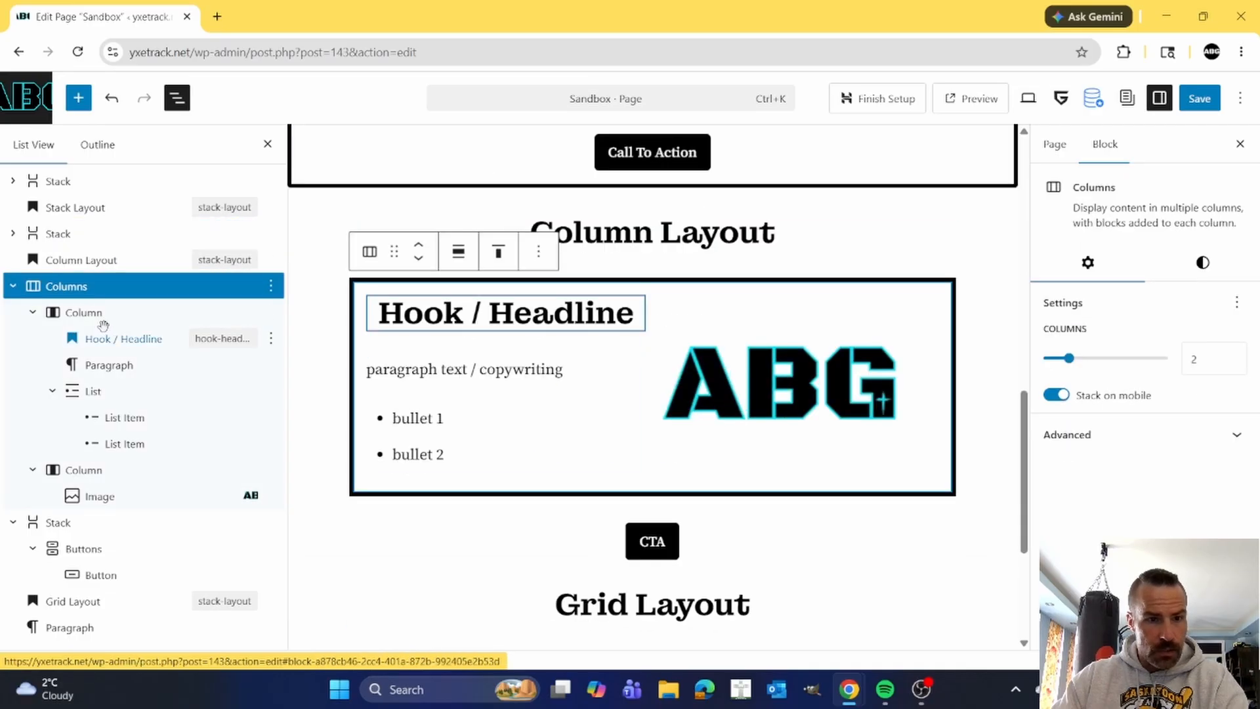
click(51, 523)
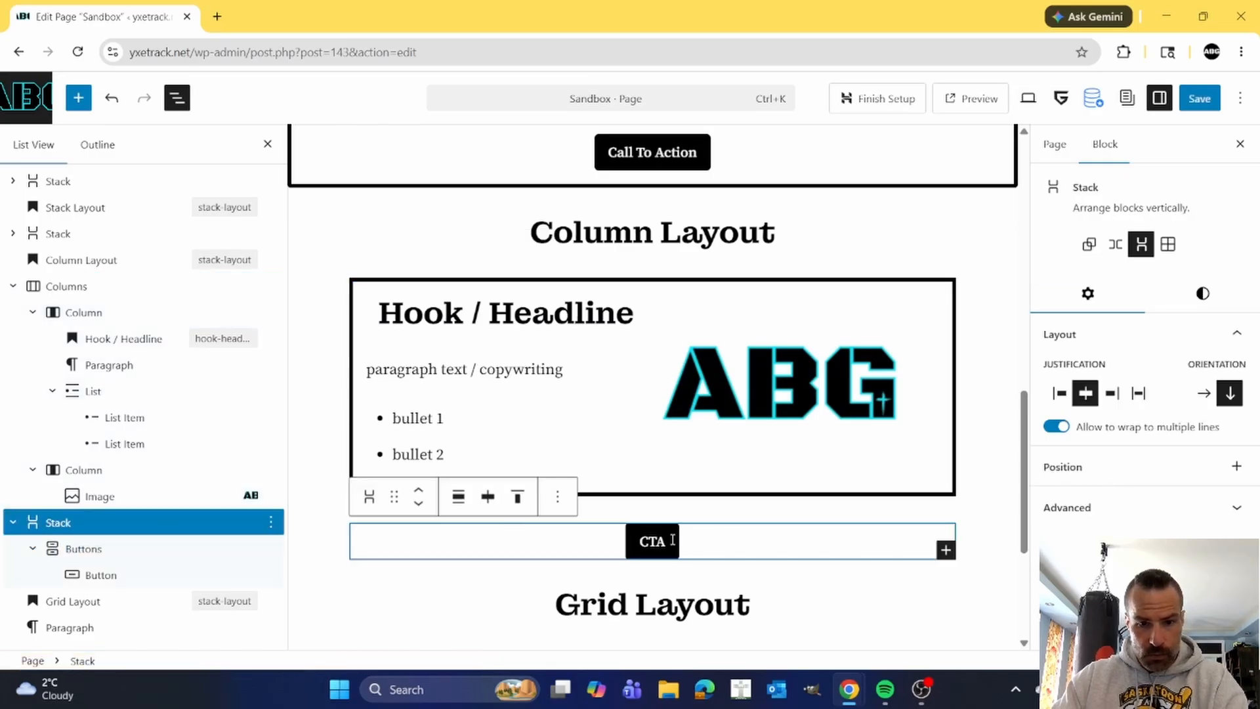
click(158, 549)
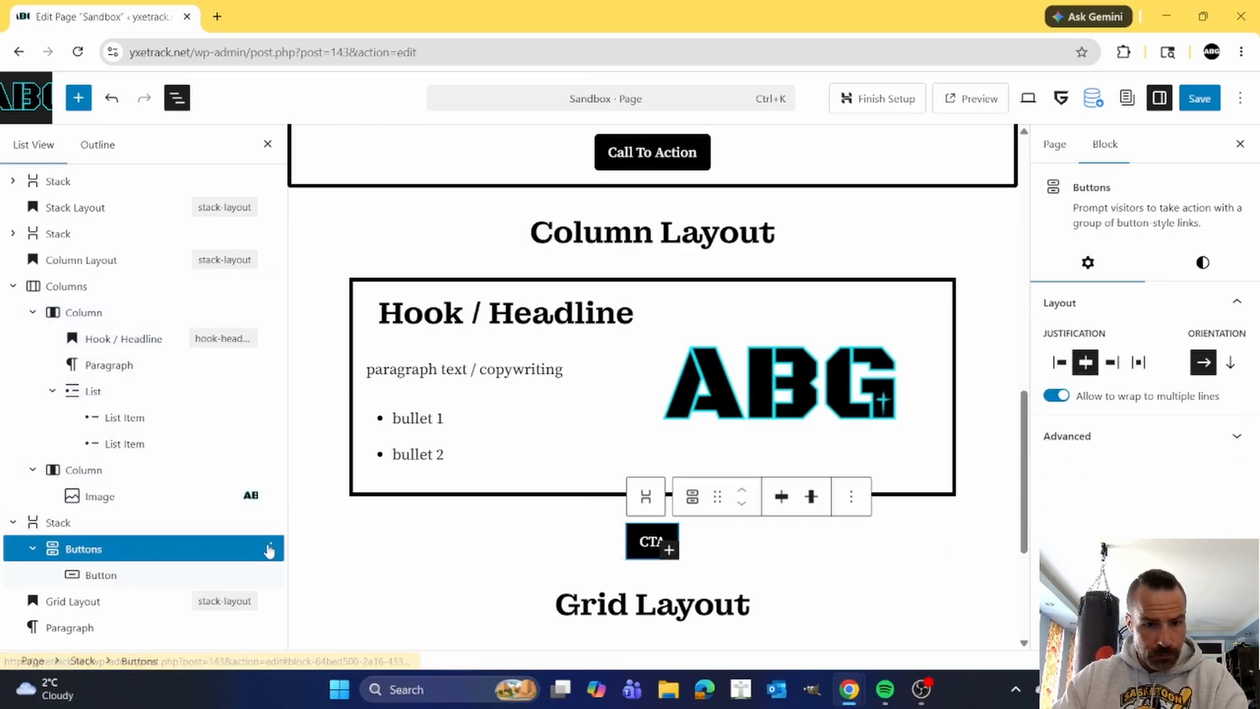
click(270, 548)
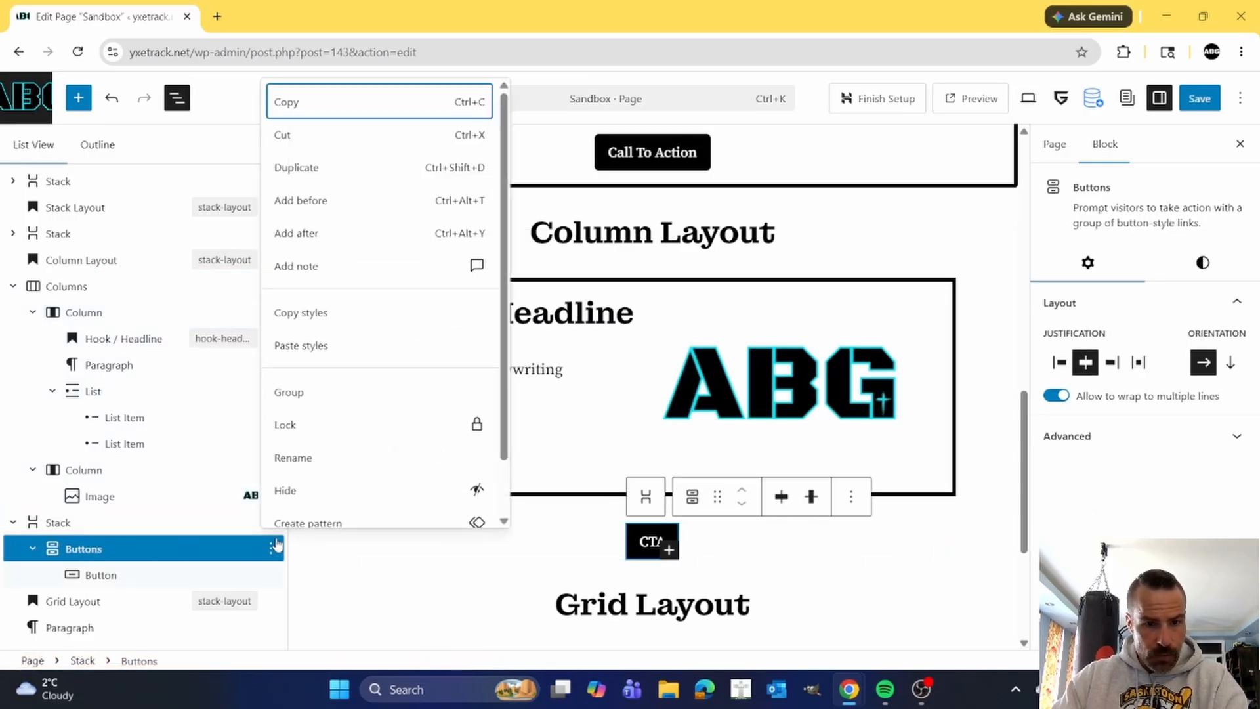
click(306, 235)
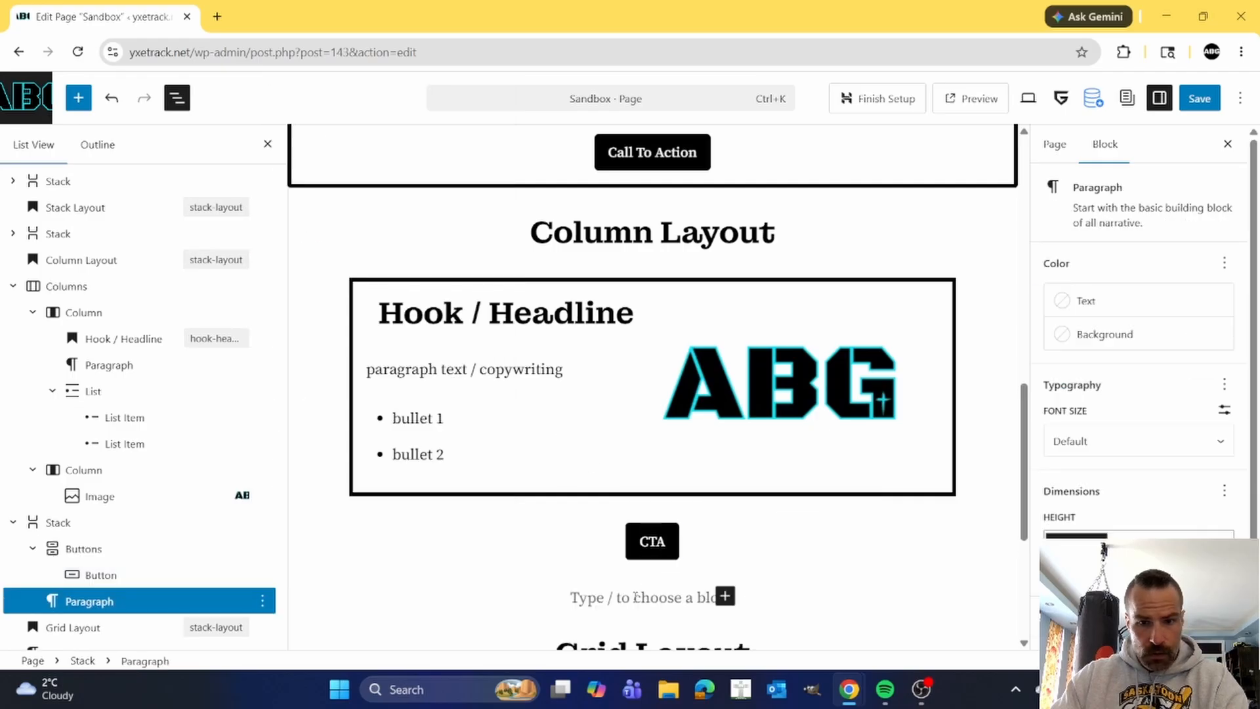
click(101, 547)
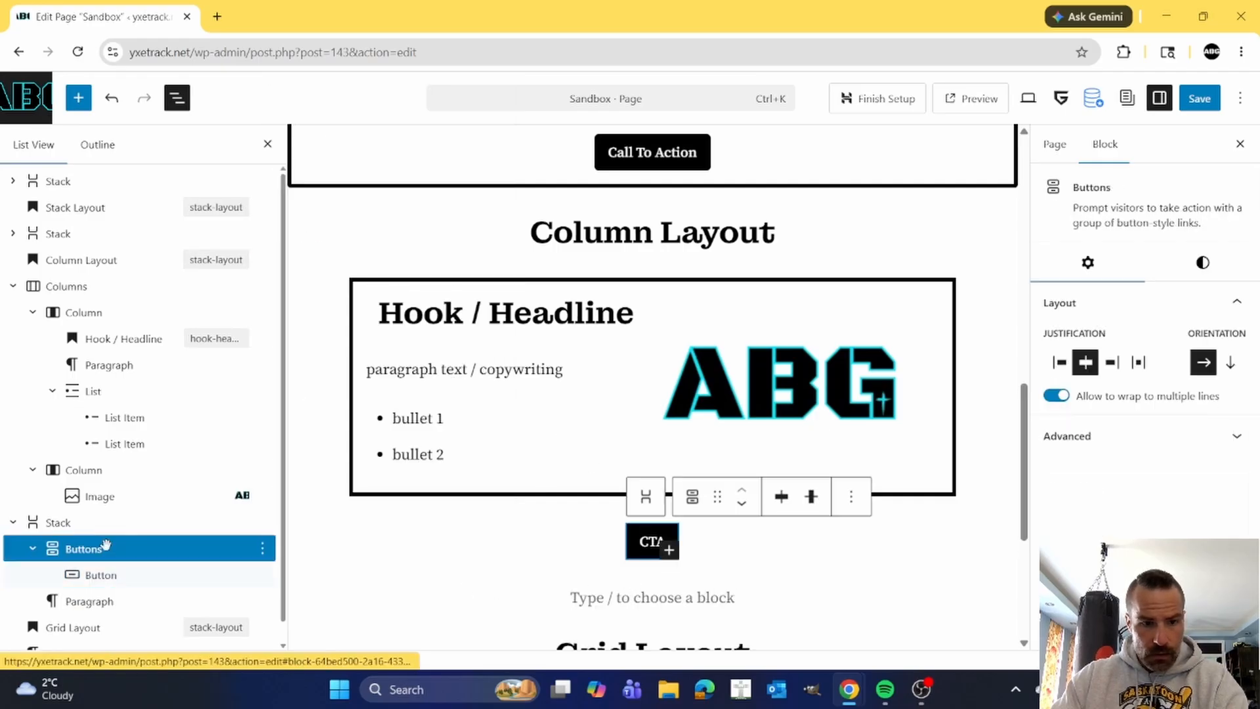
click(741, 503)
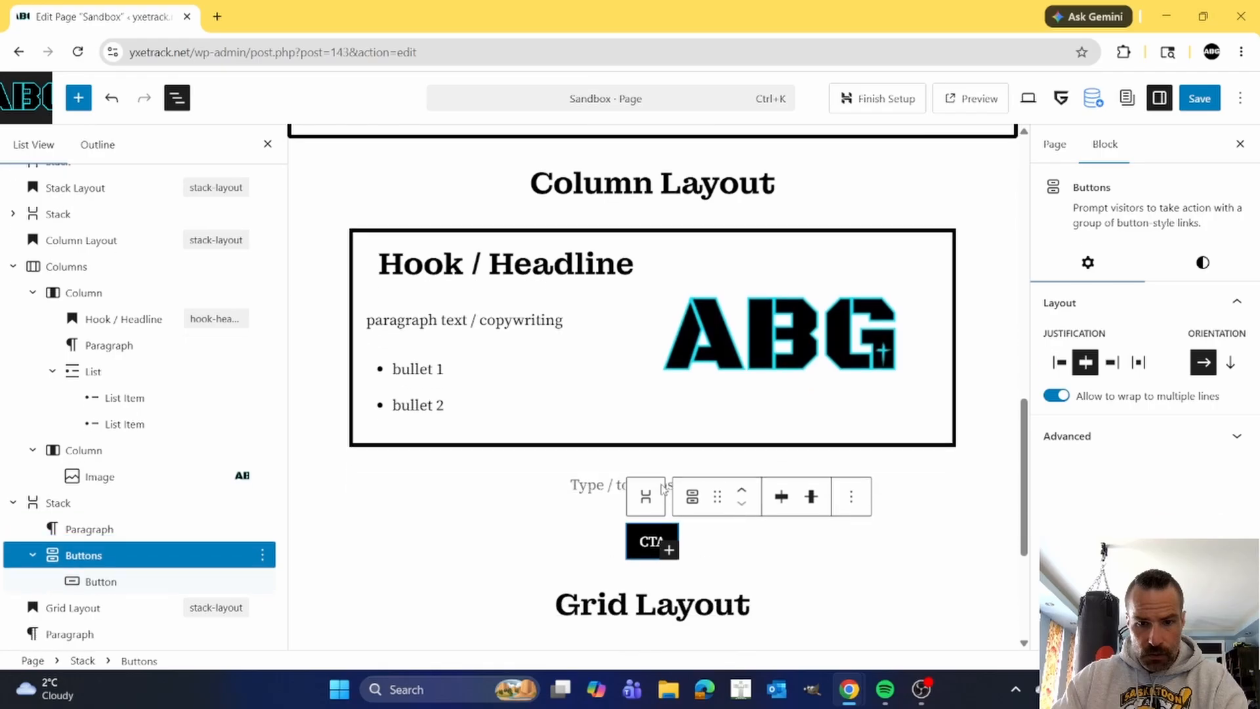
Move the Columns block into the Stack above the CTA button, in place of the empty paragraph.
click(586, 485)
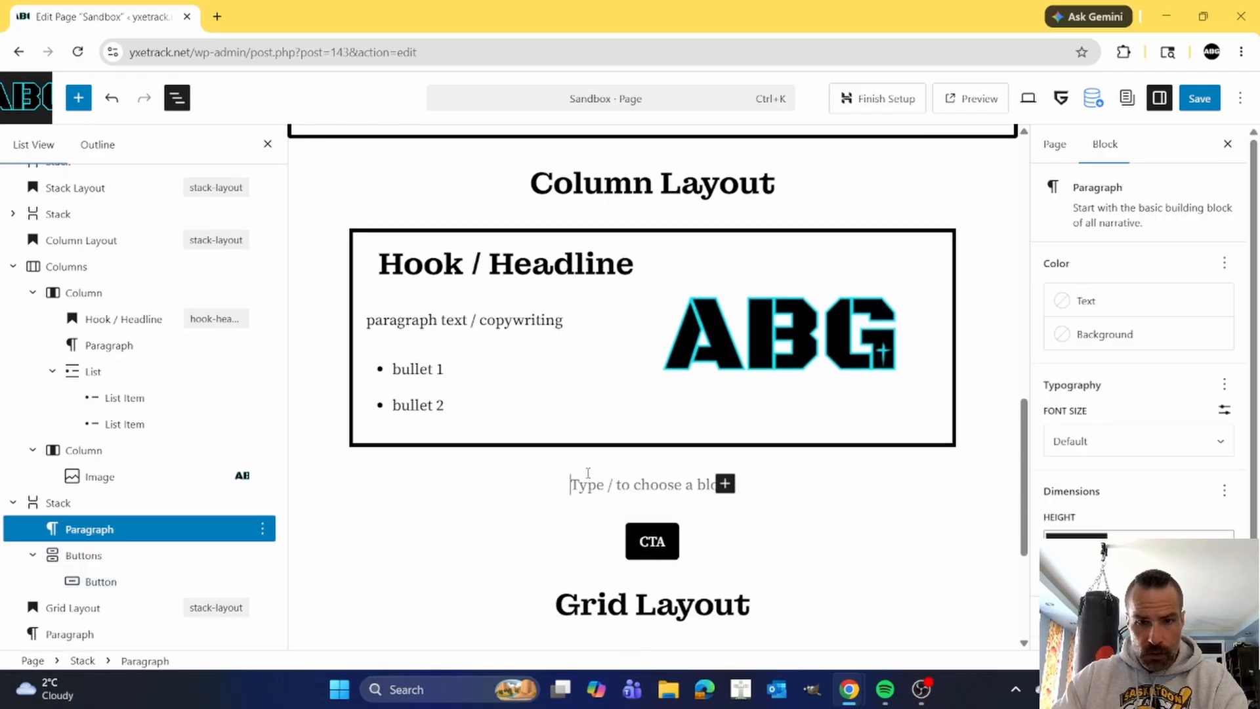
click(75, 266)
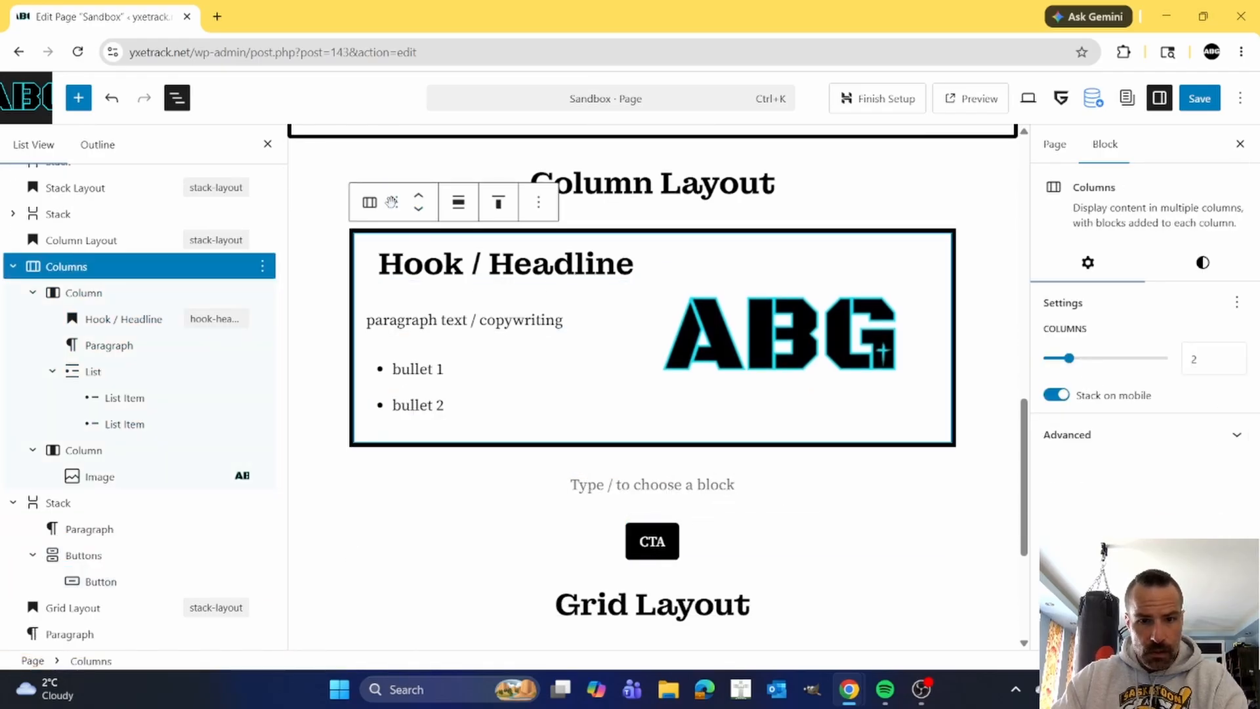
drag(392, 202, 613, 246)
scroll(722, 439, up, 2)
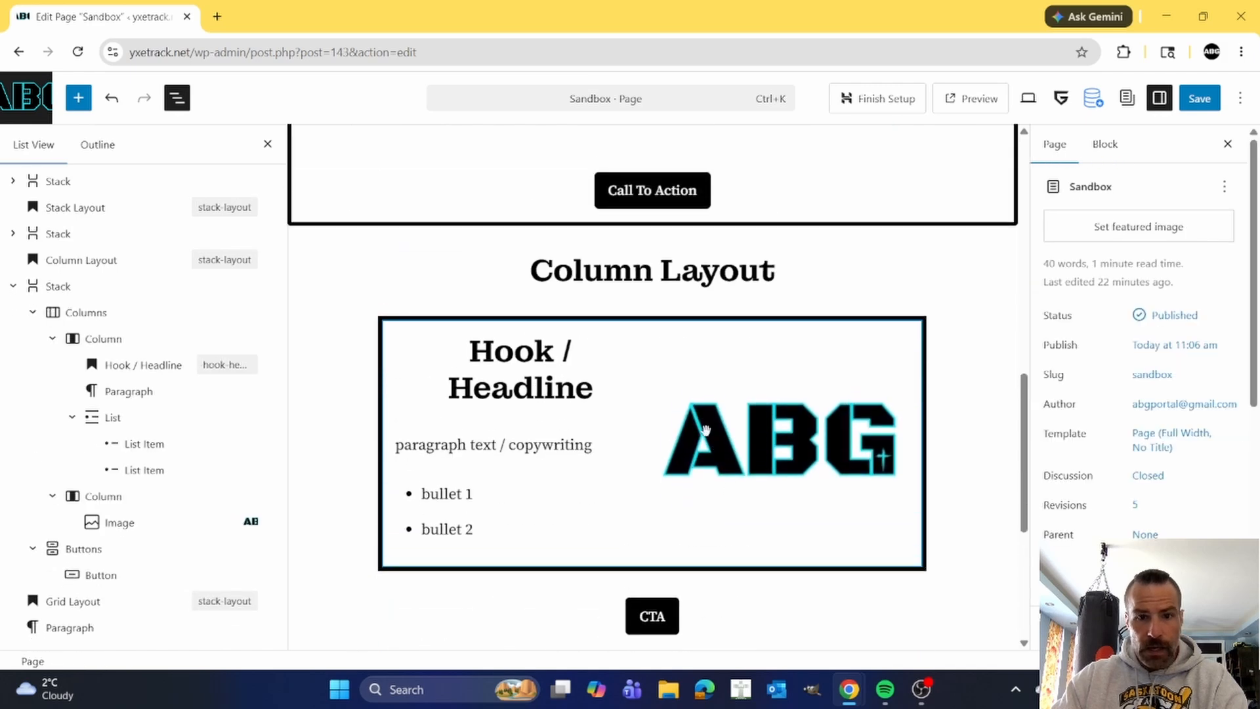
Cut the Hook / Headline heading out of the first column in the Column Layout section.
scroll(705, 430, down, 1)
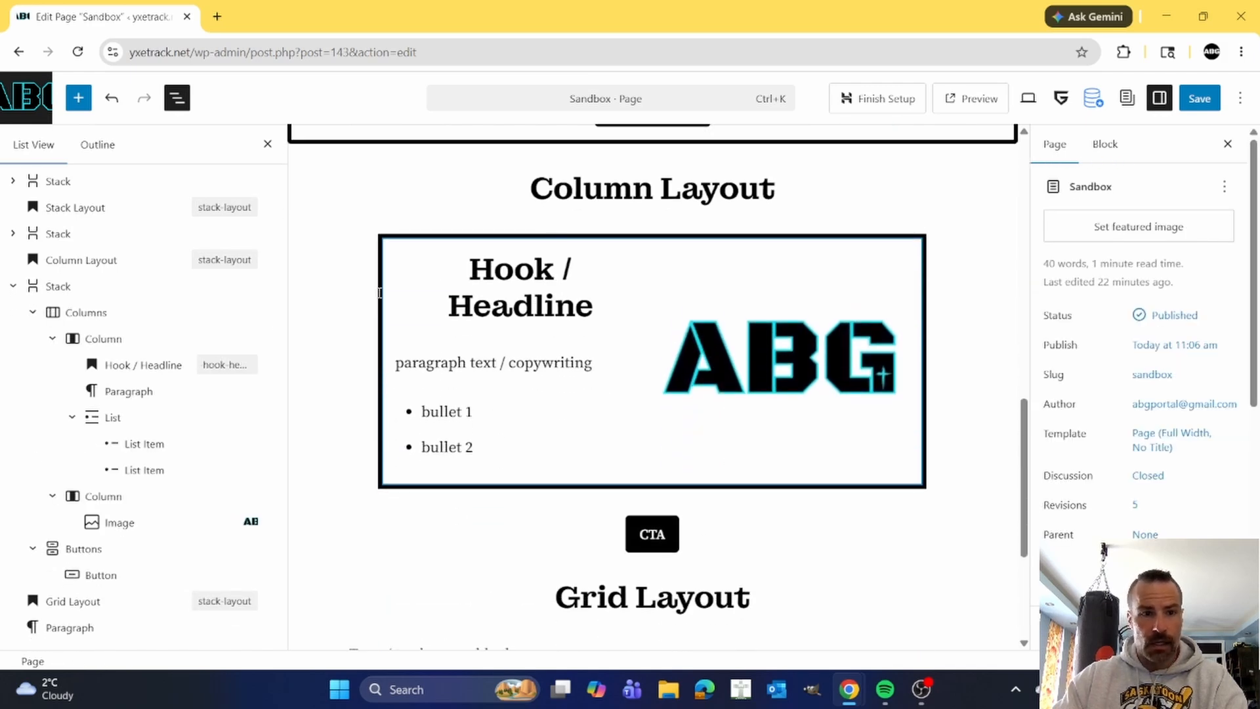
click(62, 287)
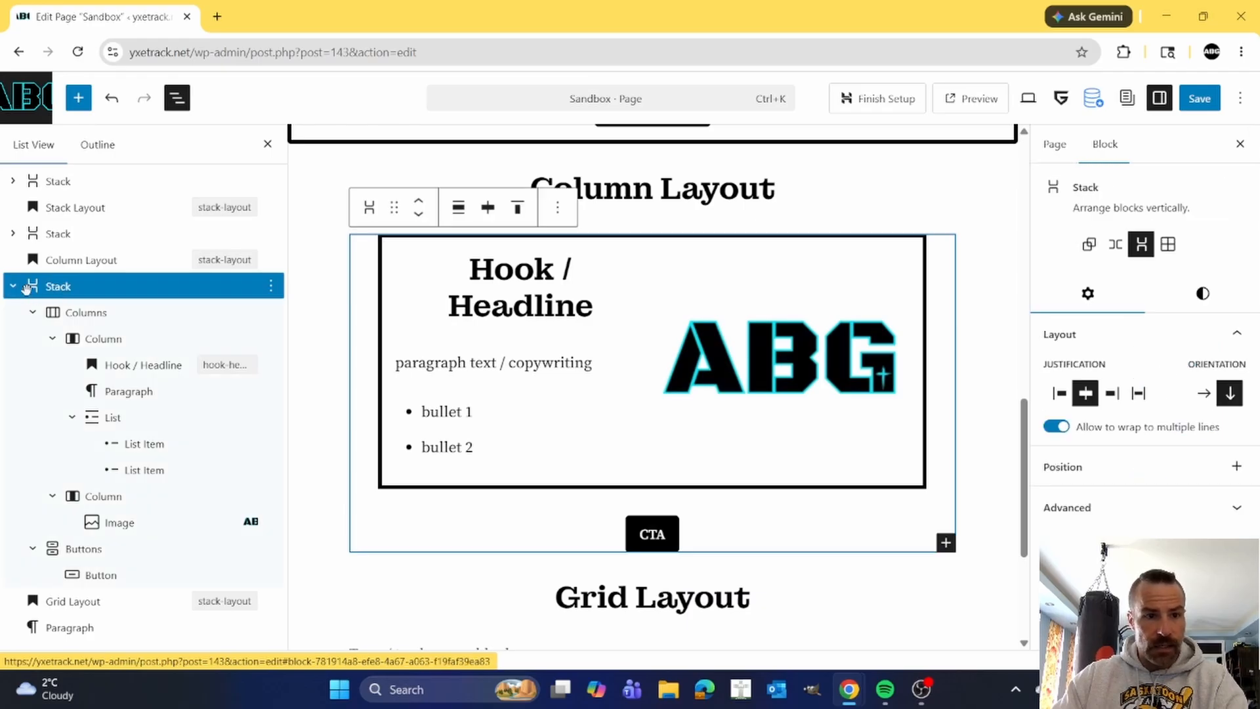
click(83, 313)
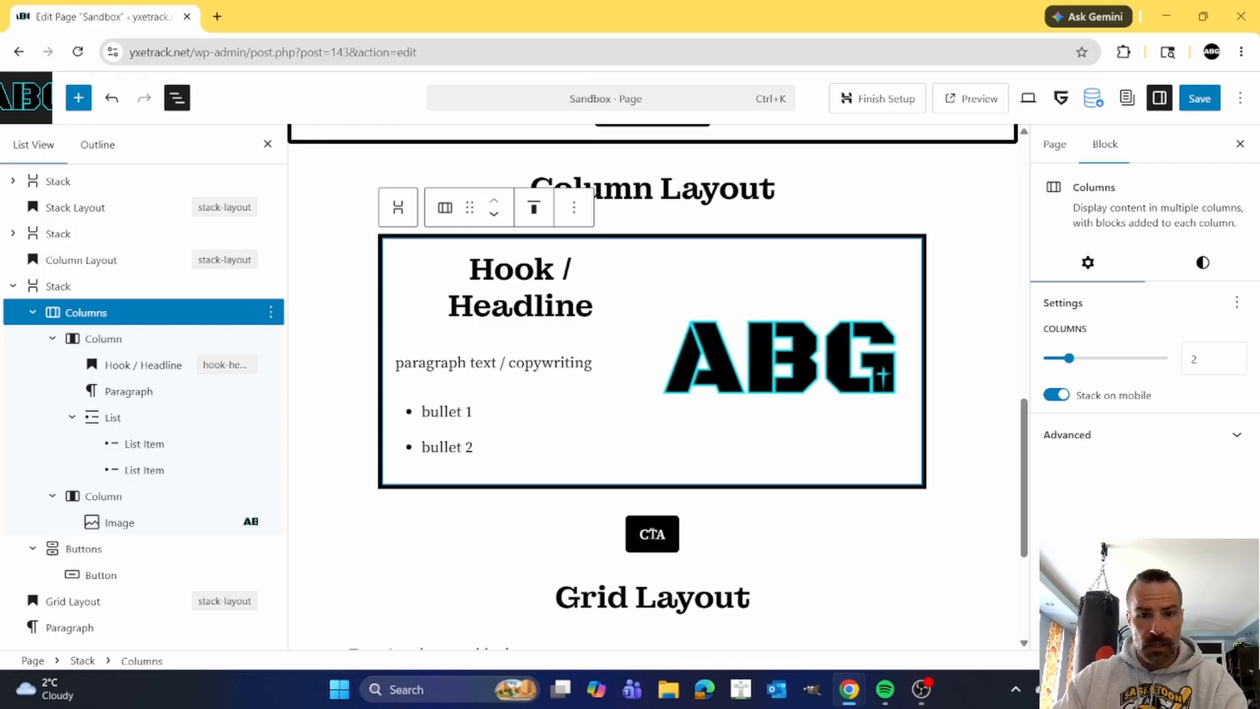
click(537, 294)
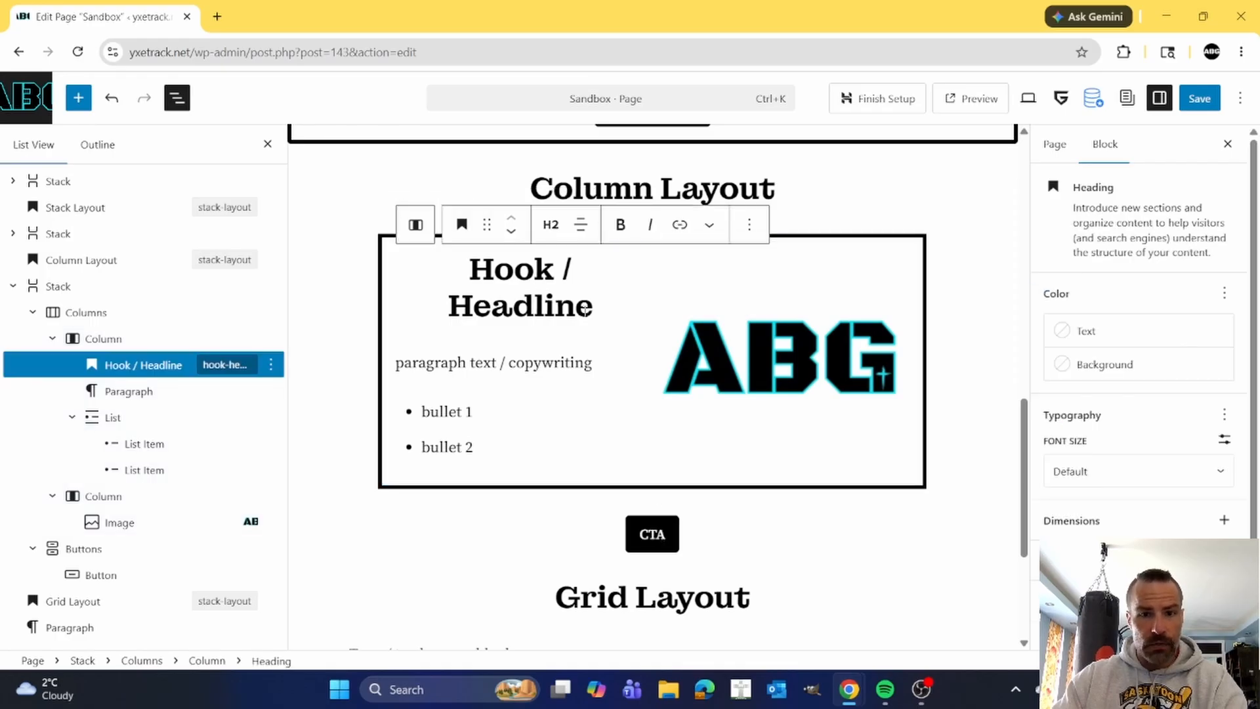
drag(593, 306, 462, 278)
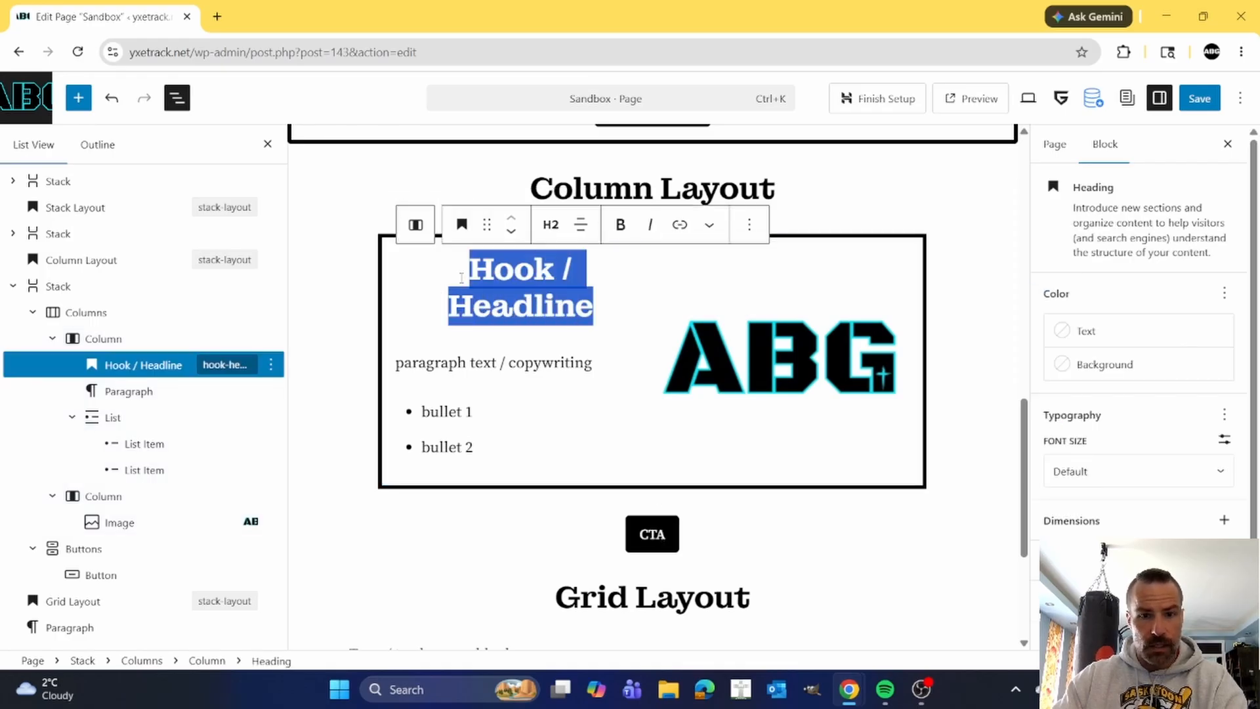
click(752, 227)
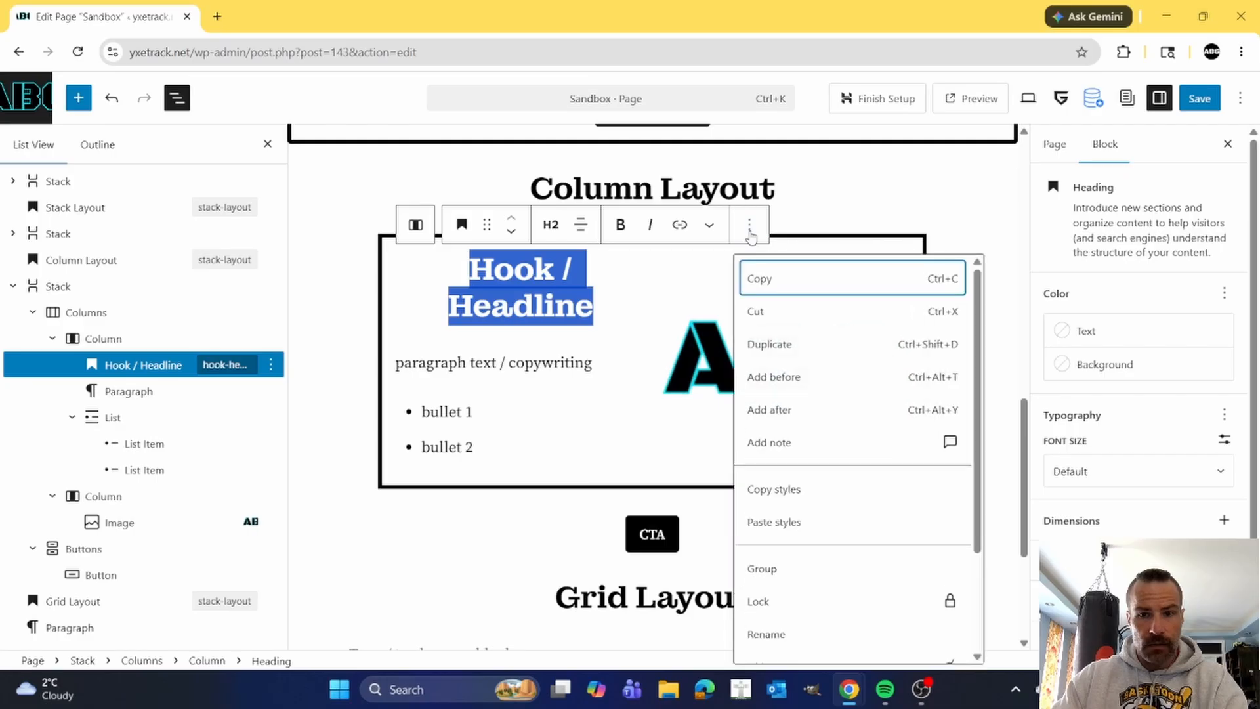
click(756, 309)
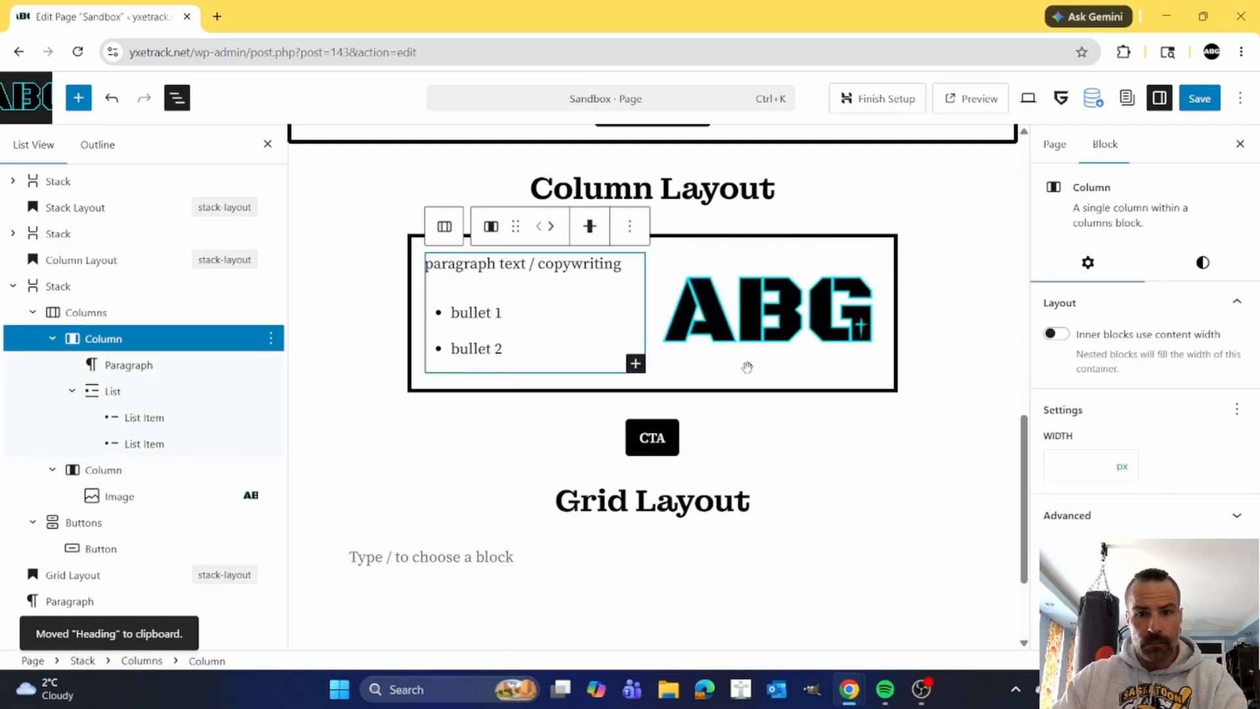
Add a block before the Stack that holds the Columns and paste the Hook / Headline heading there.
scroll(747, 367, up, 1)
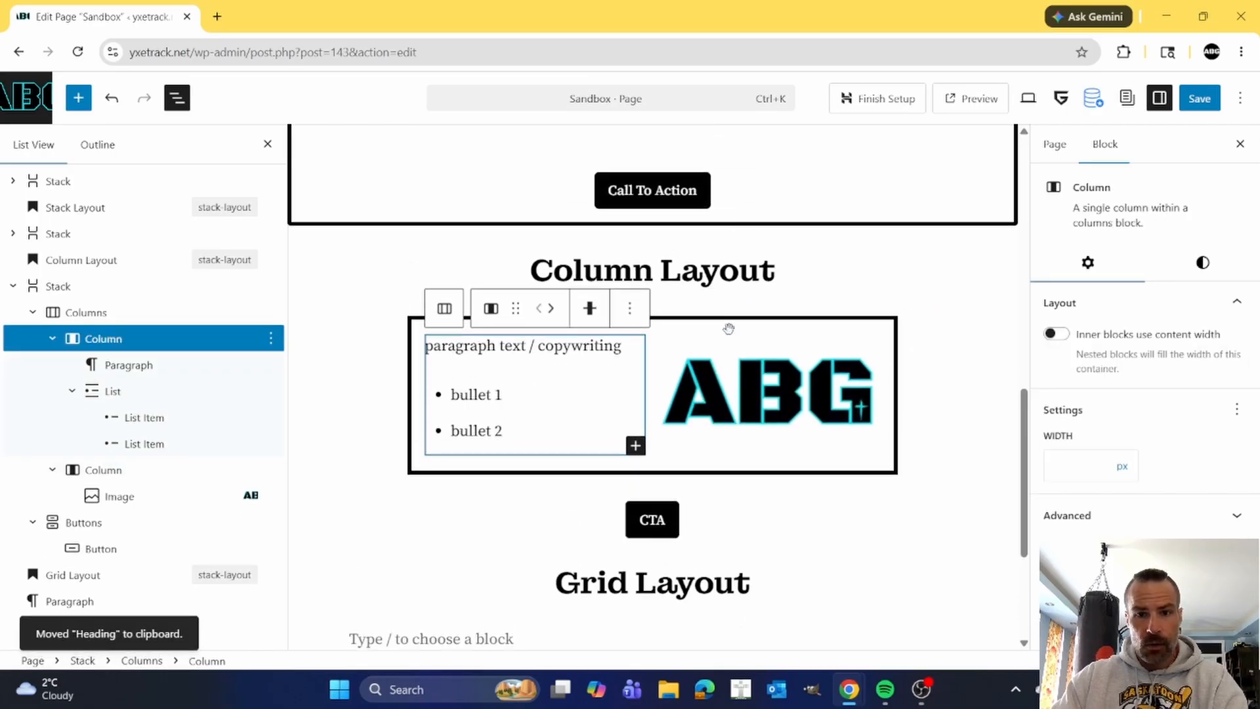
click(82, 286)
click(557, 289)
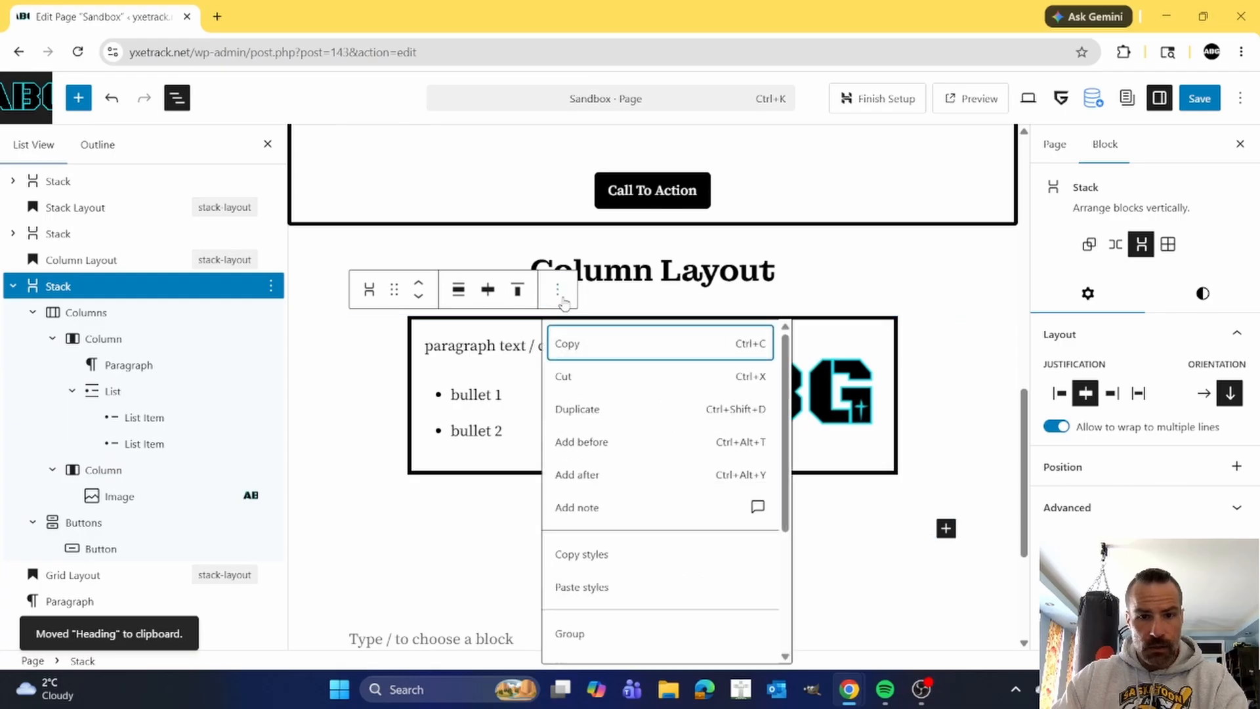
click(601, 443)
scroll(576, 385, down, 1)
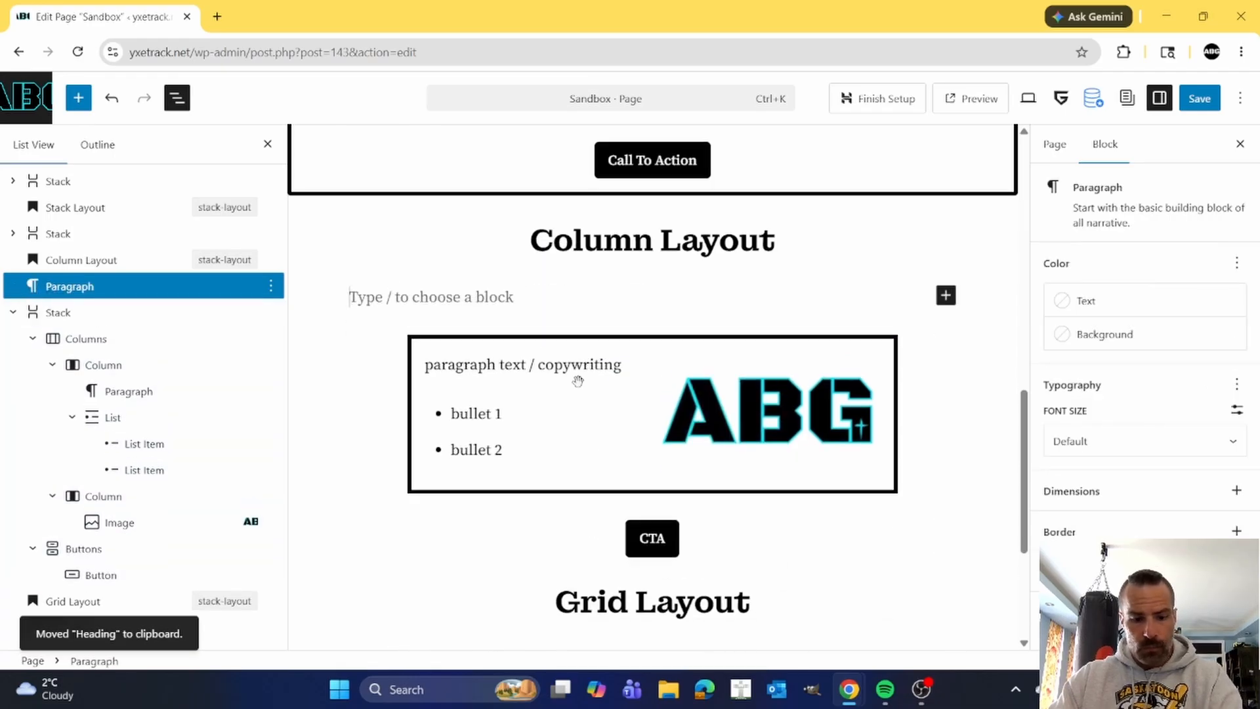
key(ctrl+v)
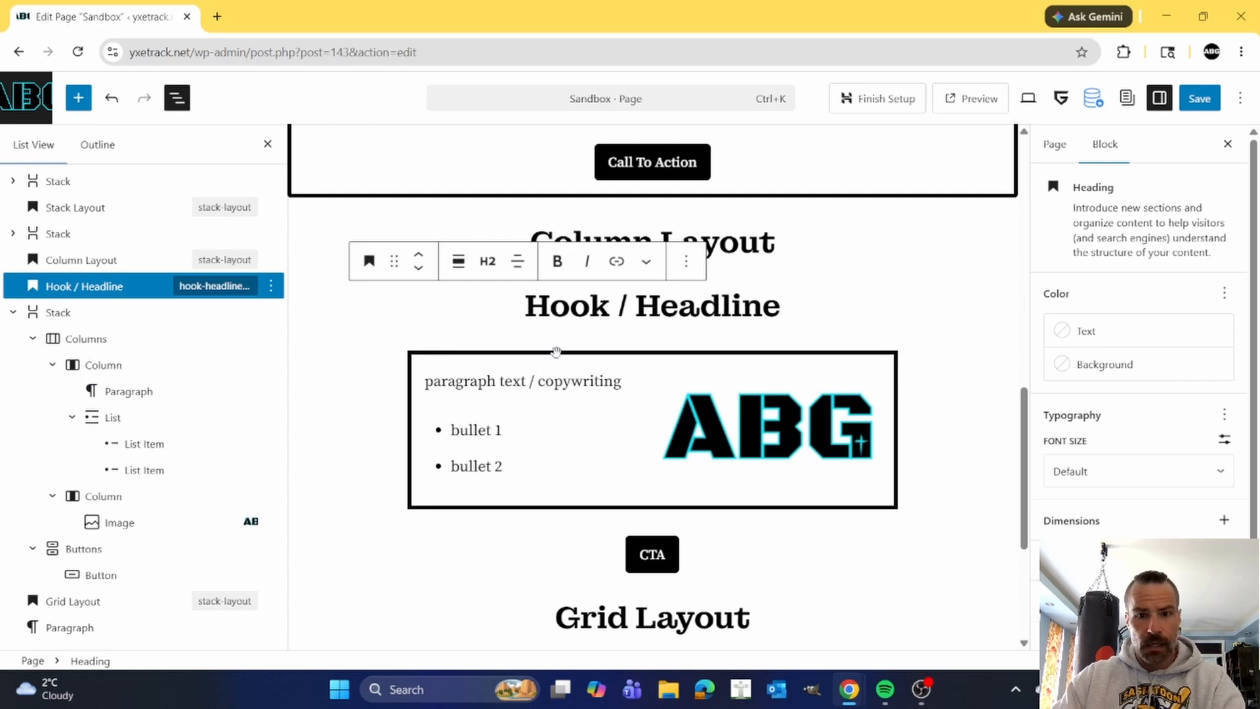
Set the background of the Stack below the Hook / Headline heading to the cyan Brand theme color #00E5F5.
scroll(506, 379, down, 1)
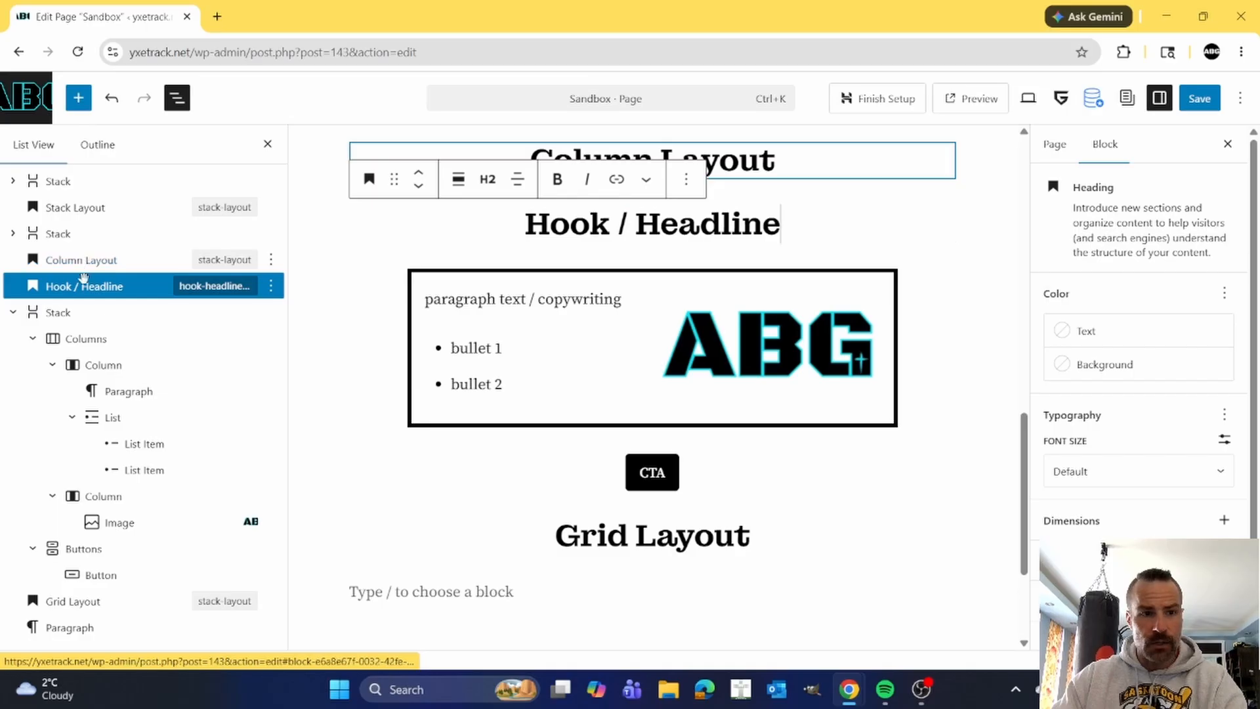
click(66, 311)
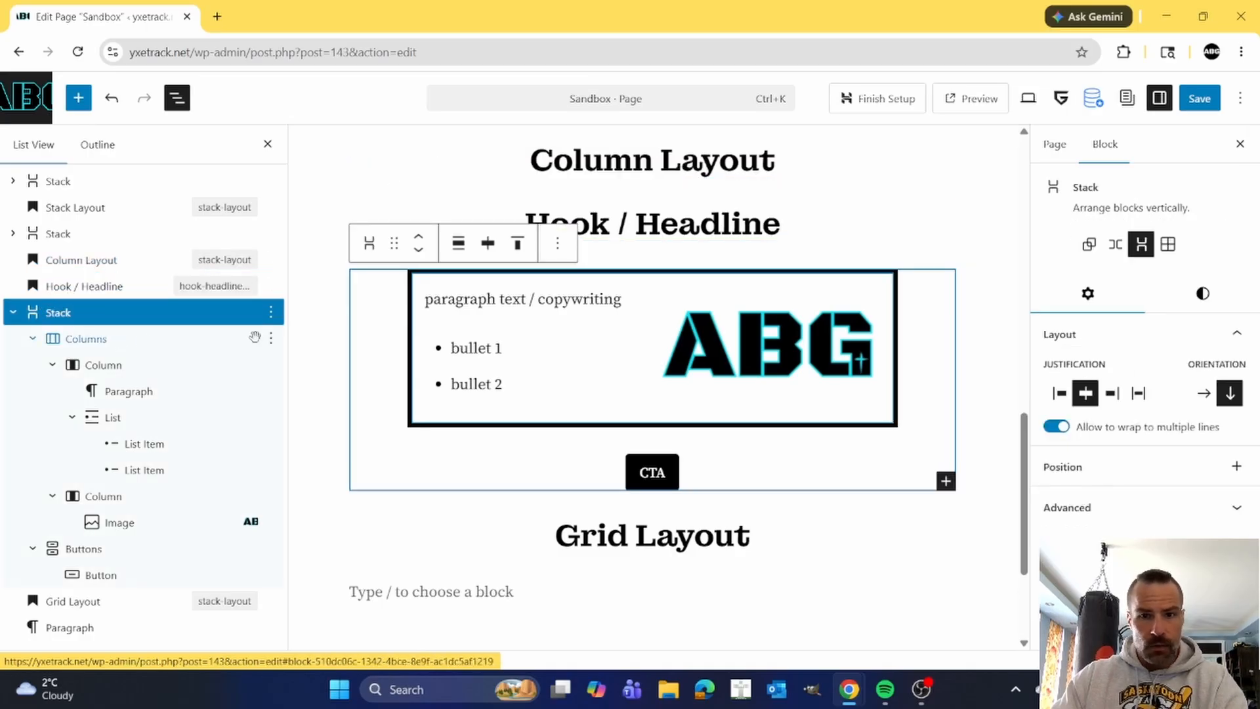
click(620, 226)
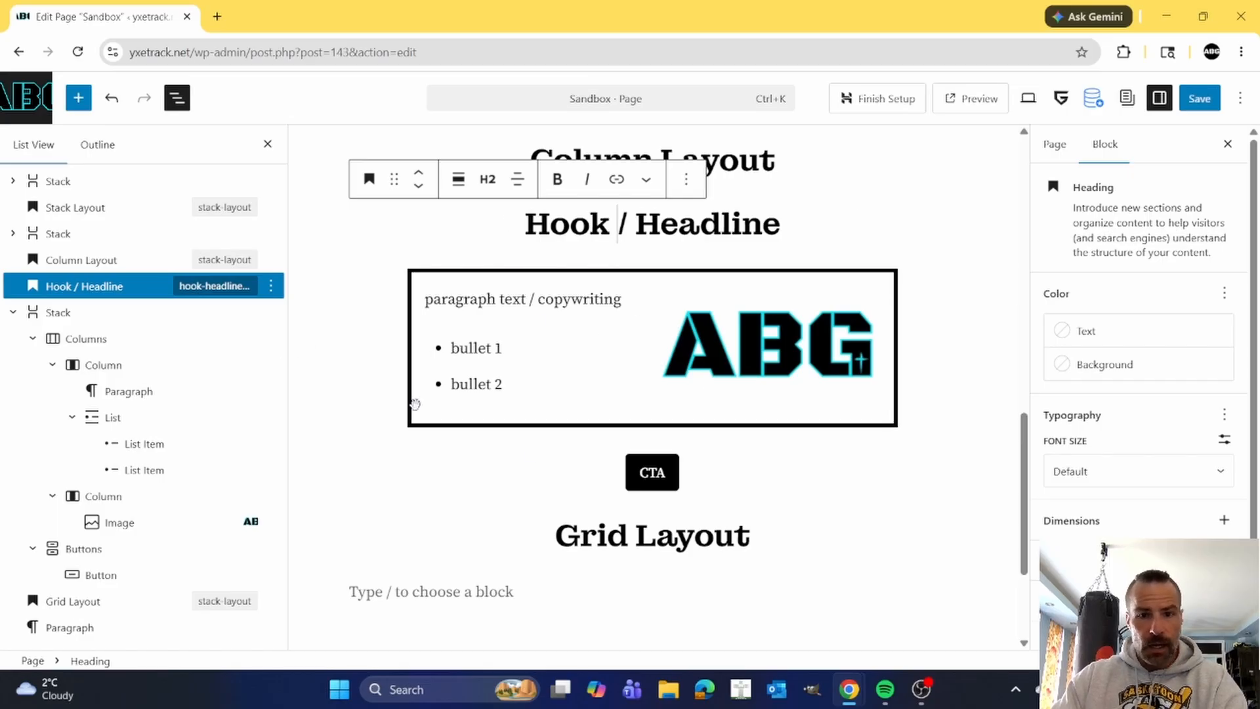
click(71, 313)
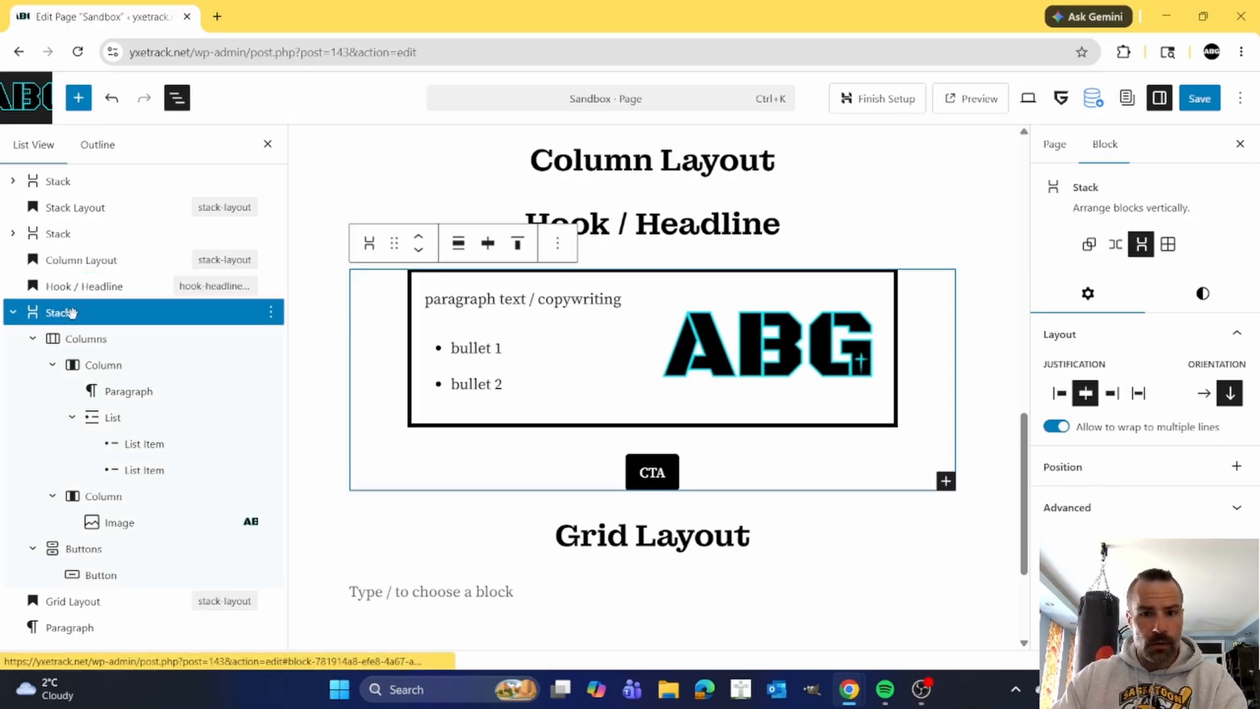
click(1203, 294)
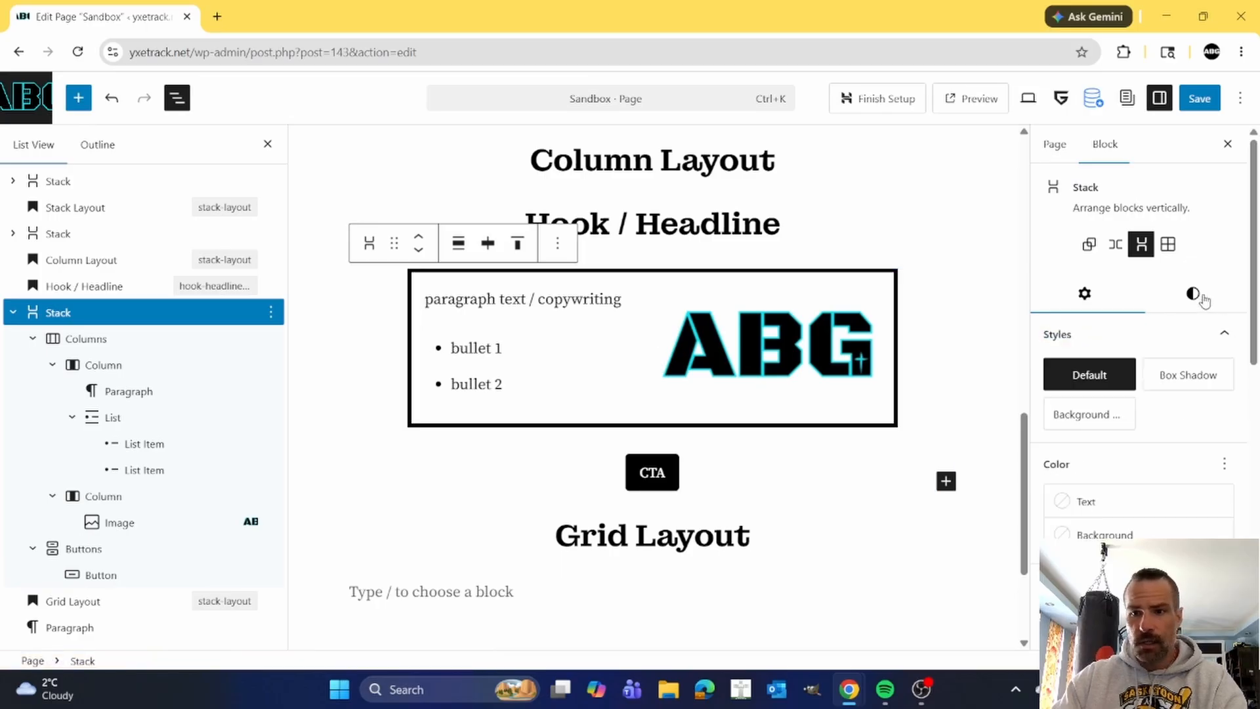
scroll(1133, 436, down, 2)
click(1075, 455)
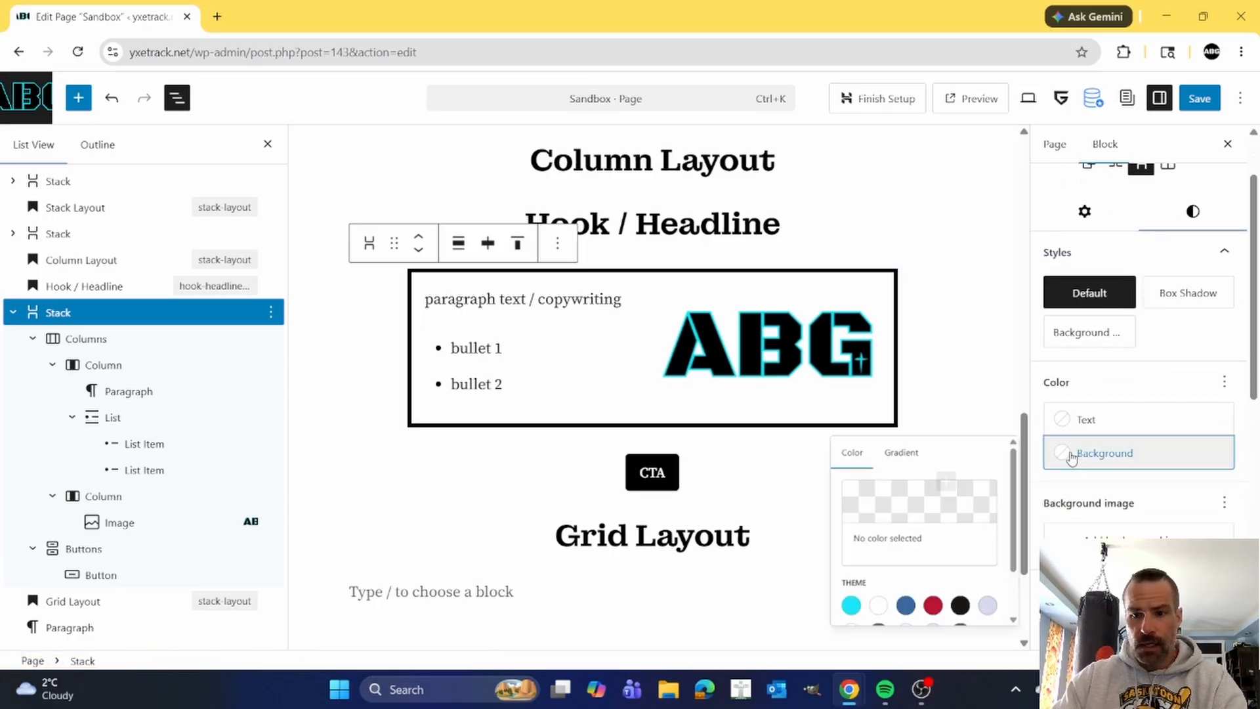
click(814, 640)
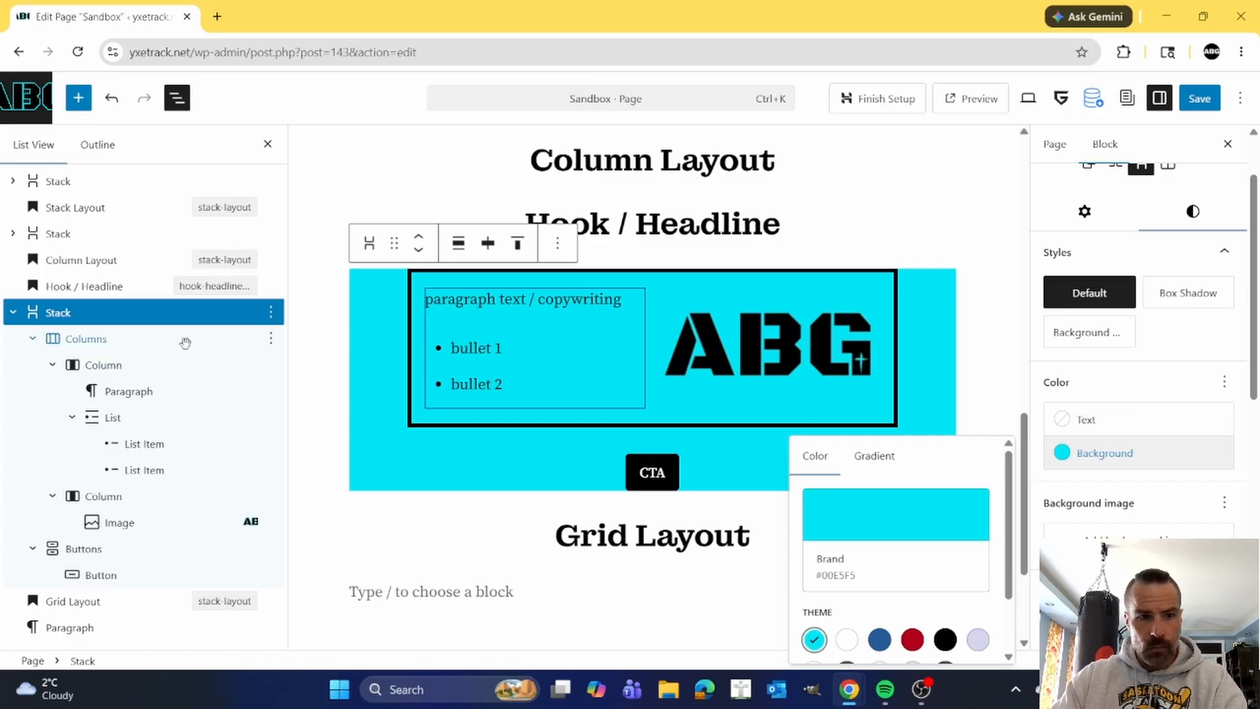
Set the background of the Columns block inside the cyan Stack to white.
click(92, 339)
click(92, 338)
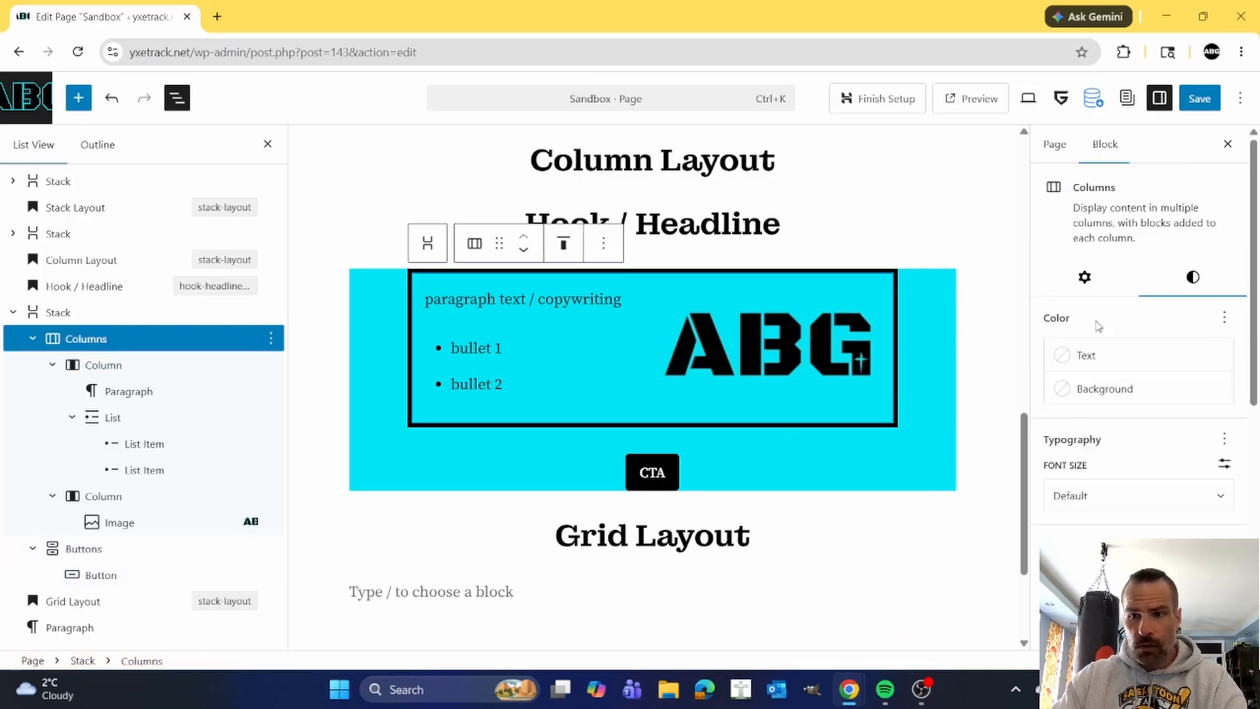
click(1067, 390)
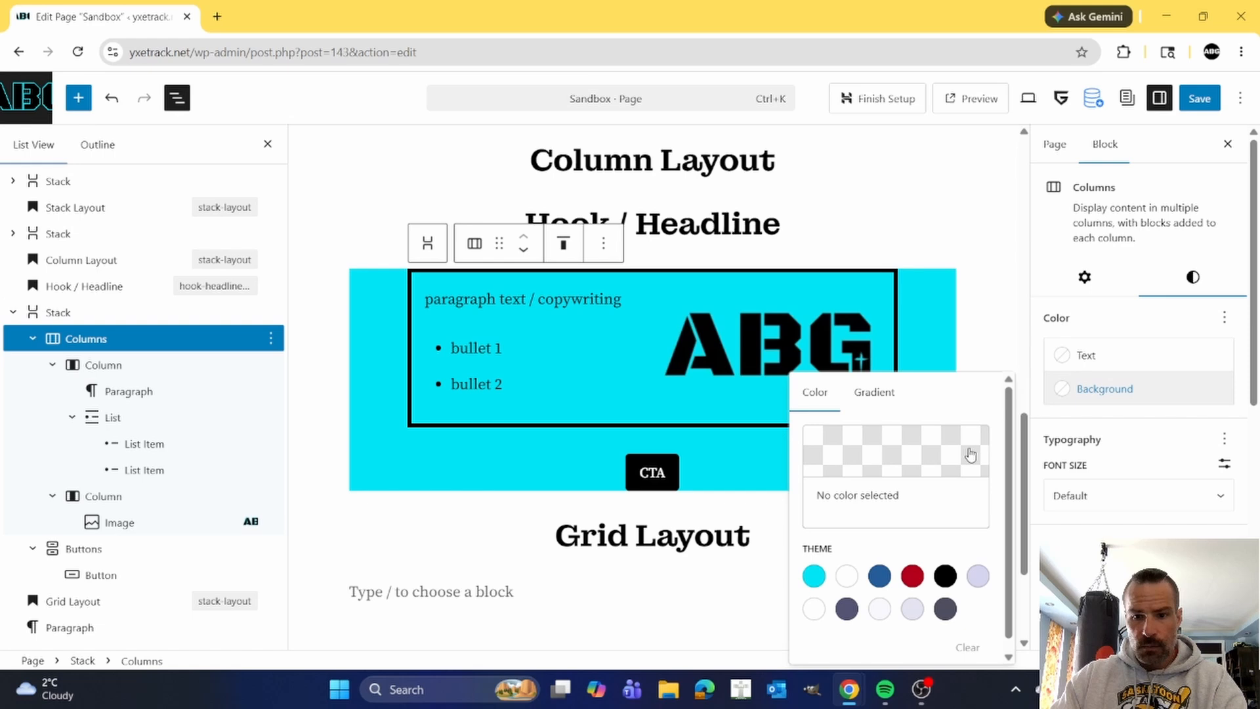
click(847, 576)
Set the vertical padding of the cyan Stack to Medium.
click(503, 465)
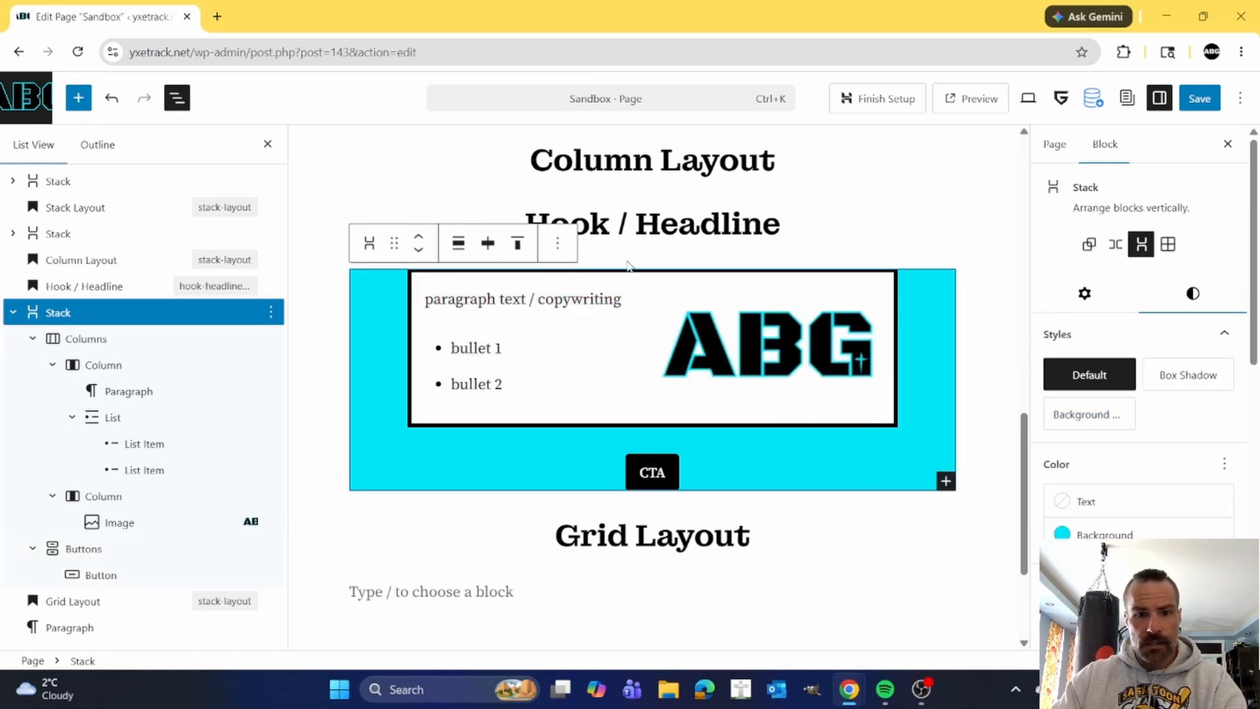
scroll(1181, 411, down, 5)
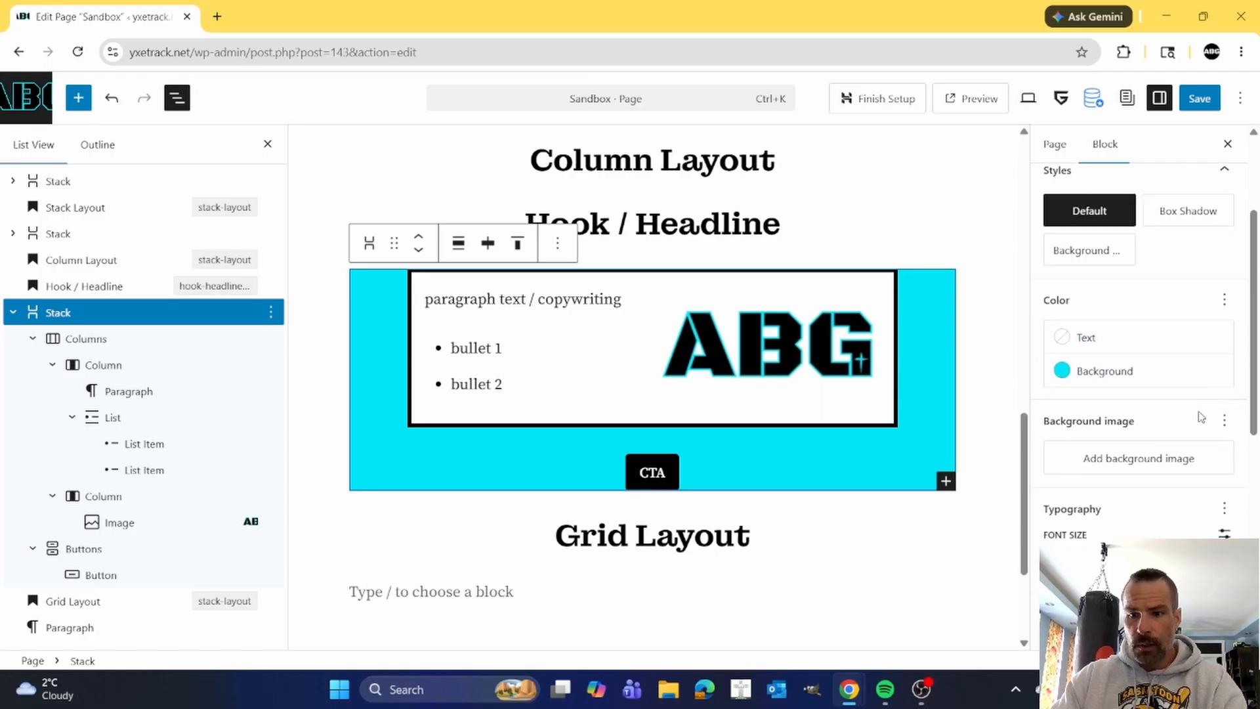
scroll(1190, 417, down, 1)
click(1084, 428)
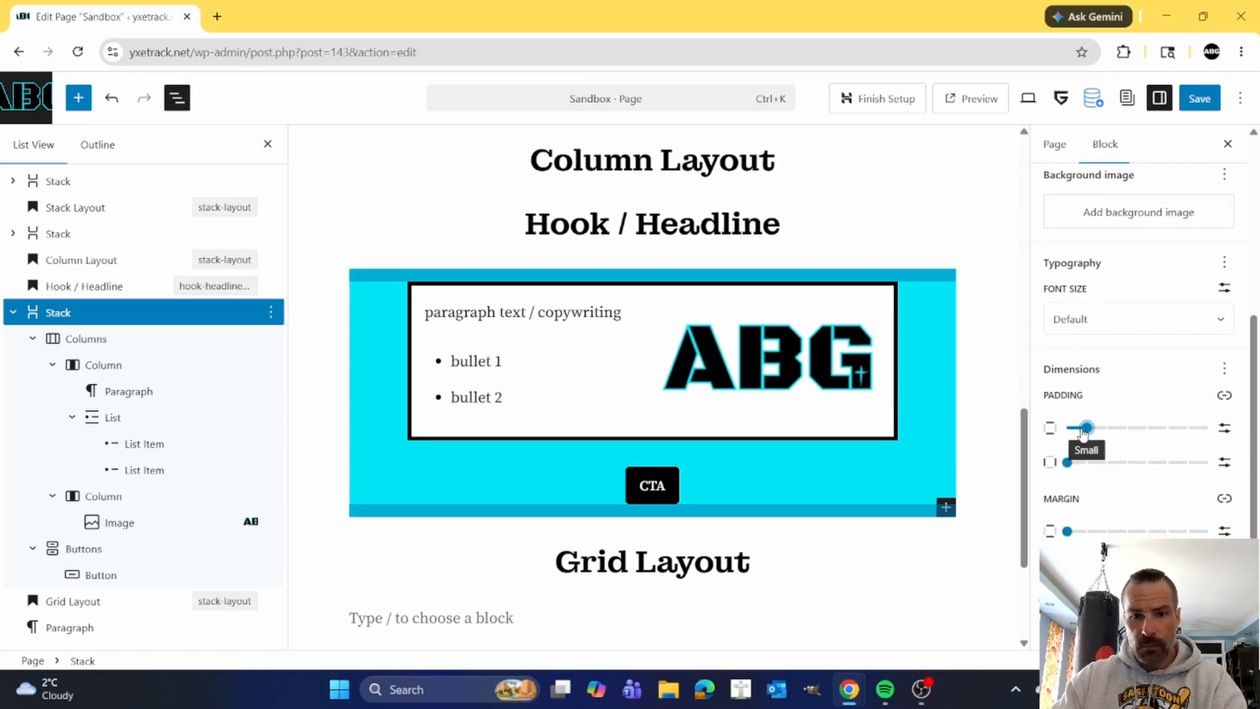
drag(1088, 428, 1107, 428)
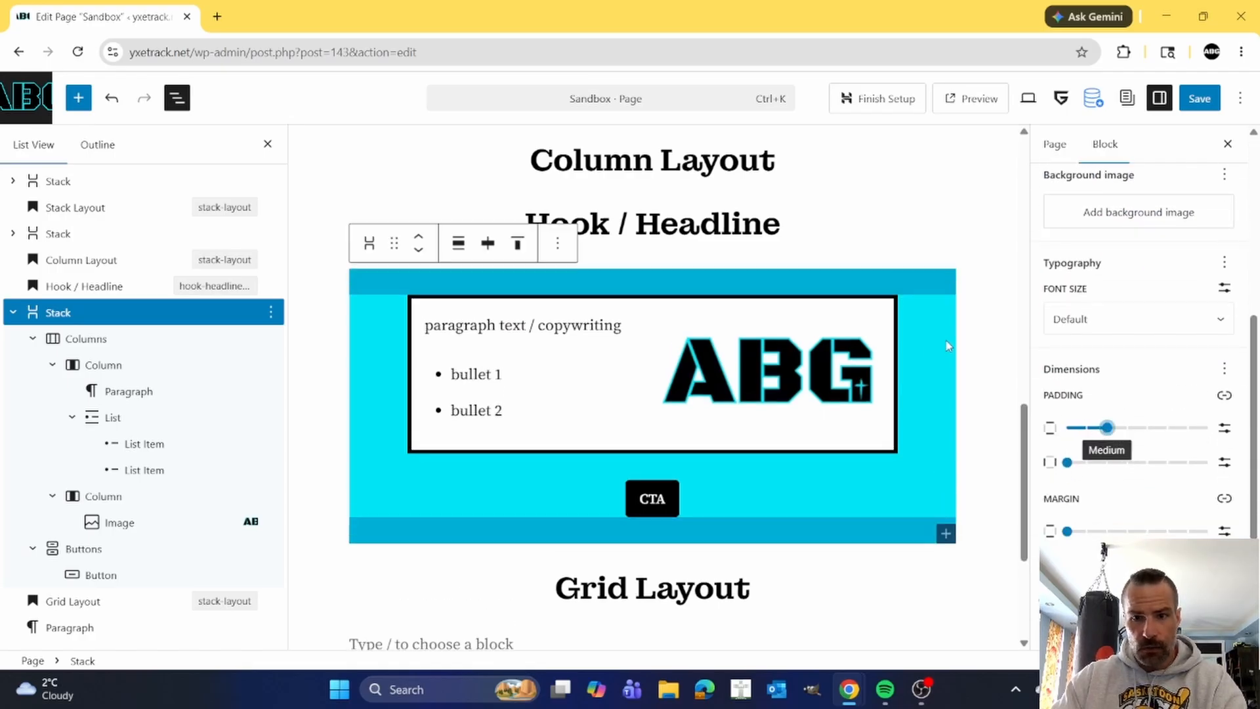
Try to move the Hook / Headline heading into the cyan Stack above the Columns block.
click(662, 222)
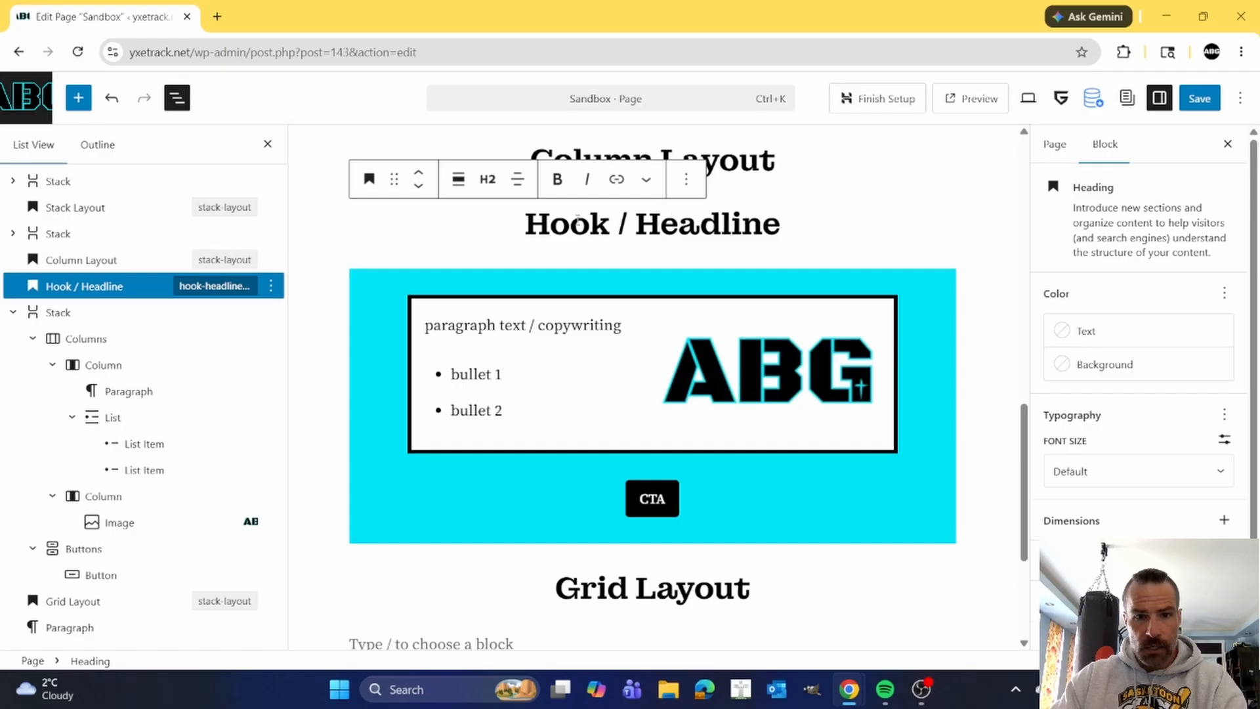
drag(394, 178, 652, 216)
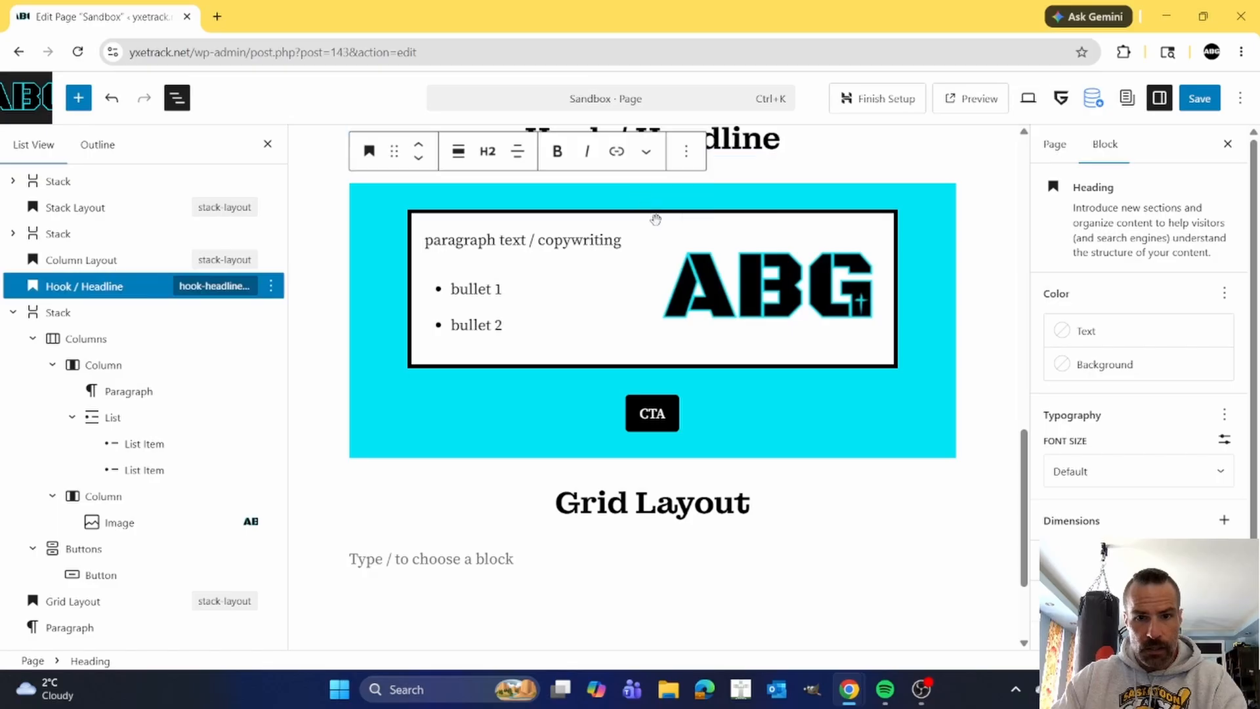
click(671, 257)
Add an empty paragraph before the Columns block inside the Stack and move the Hook / Headline heading into its place.
click(89, 339)
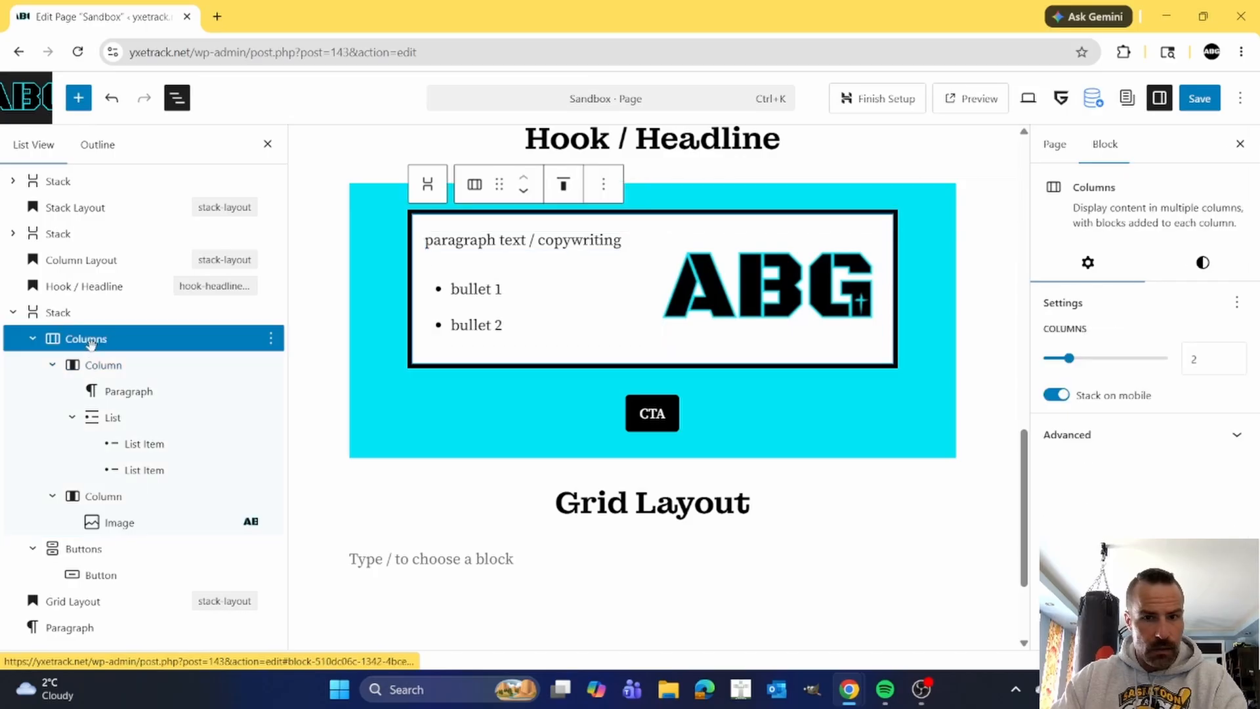
click(603, 185)
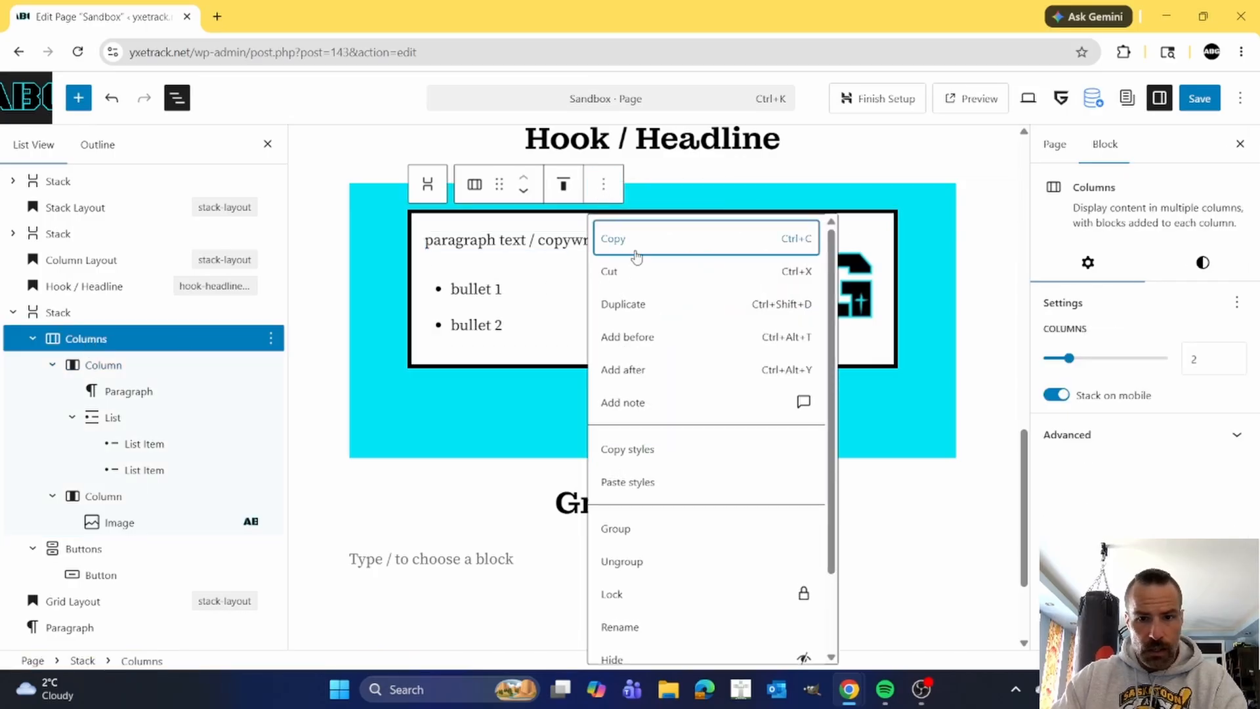
click(636, 336)
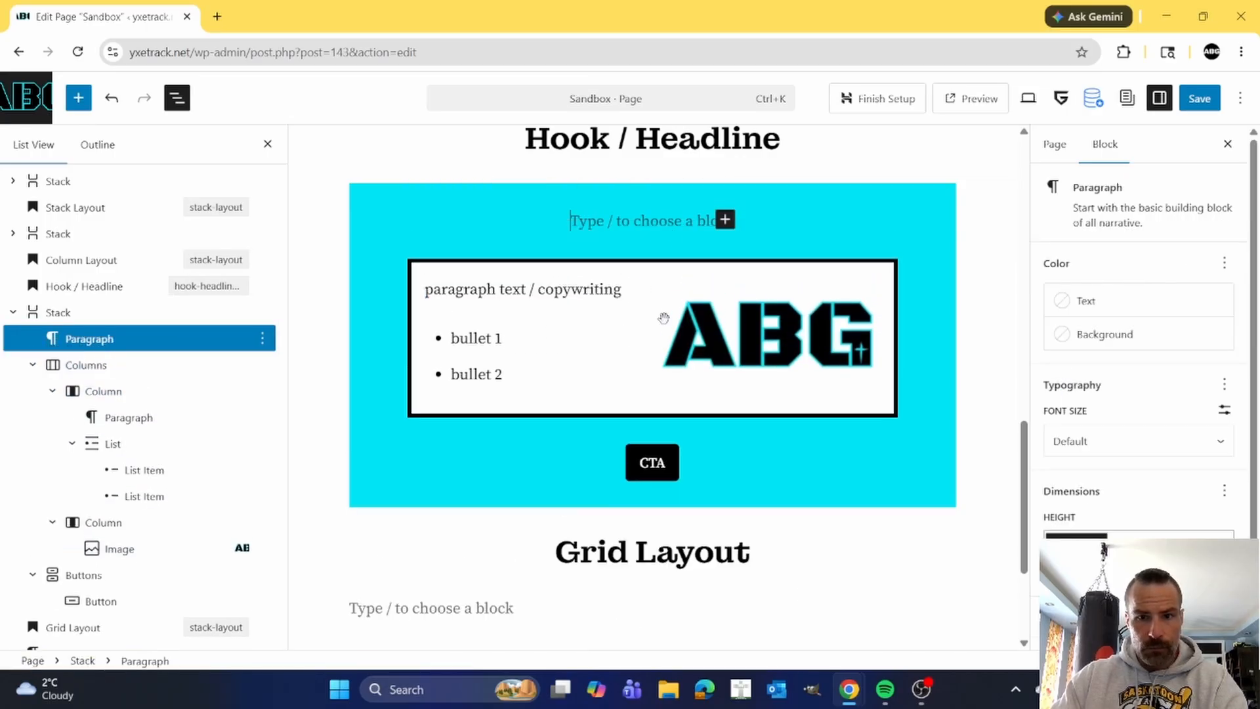
click(632, 139)
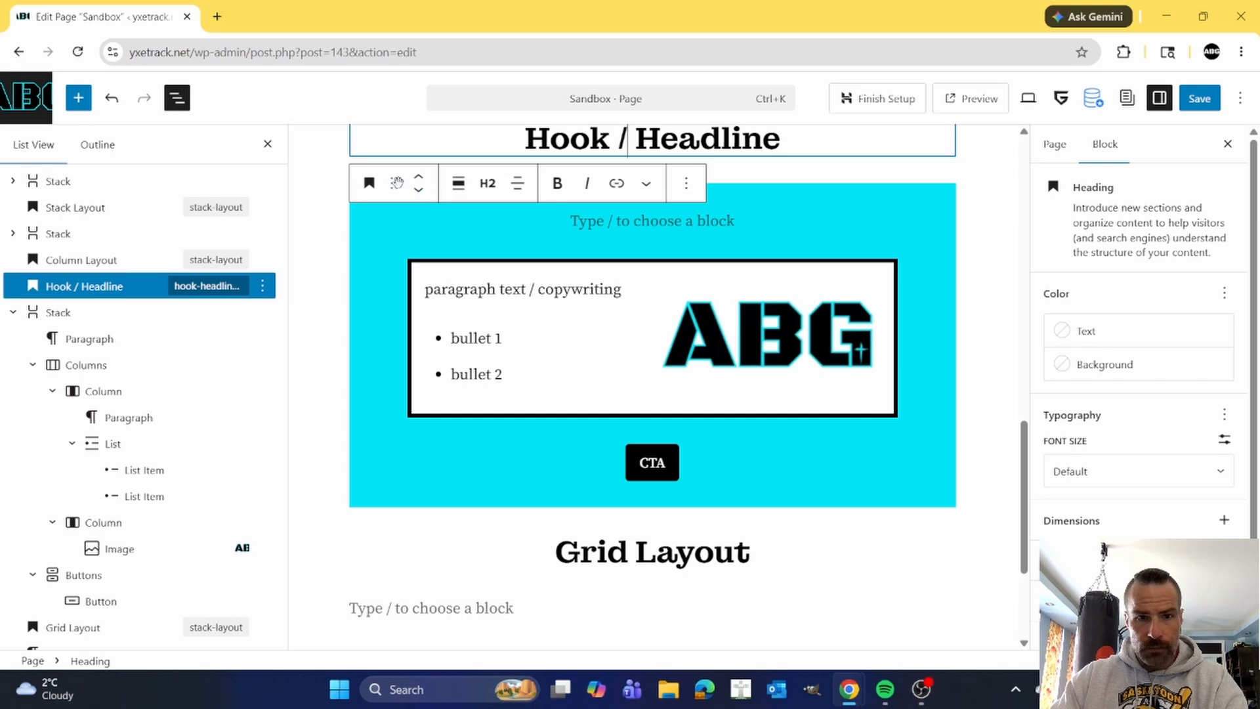
drag(393, 181, 643, 216)
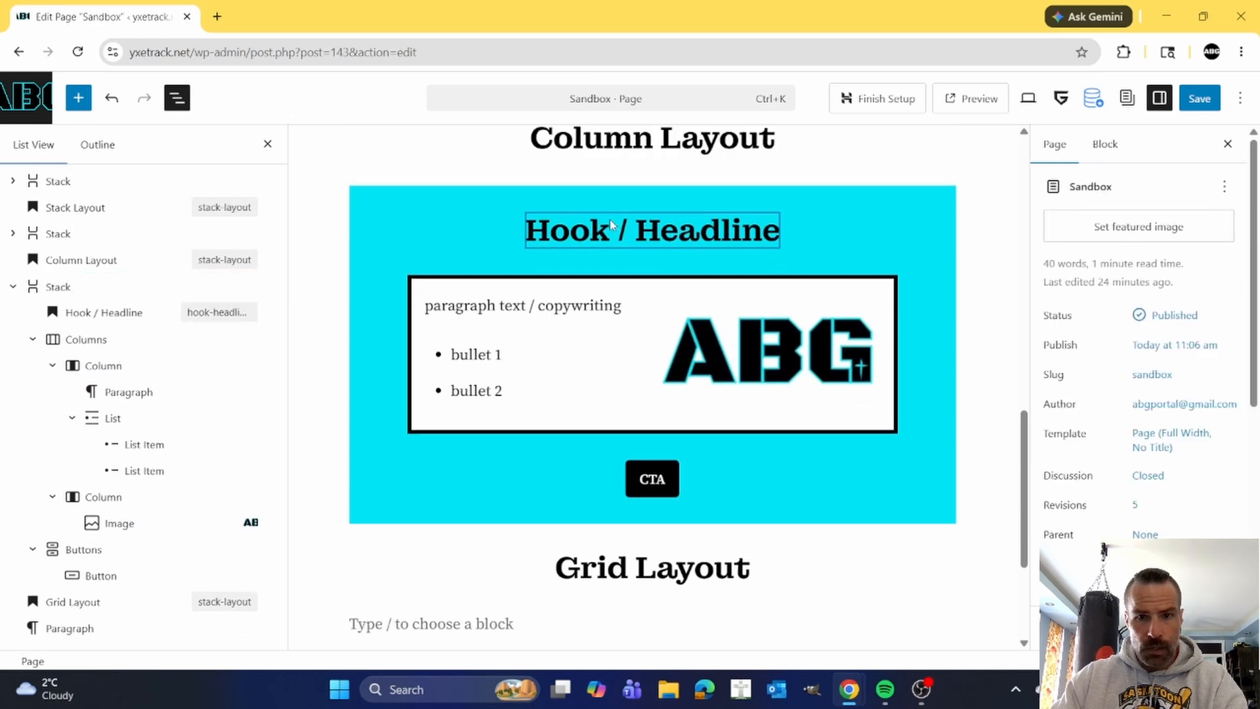
Insert an empty Paragraph block between the Columns block and the CTA button inside the cyan Stack.
click(833, 216)
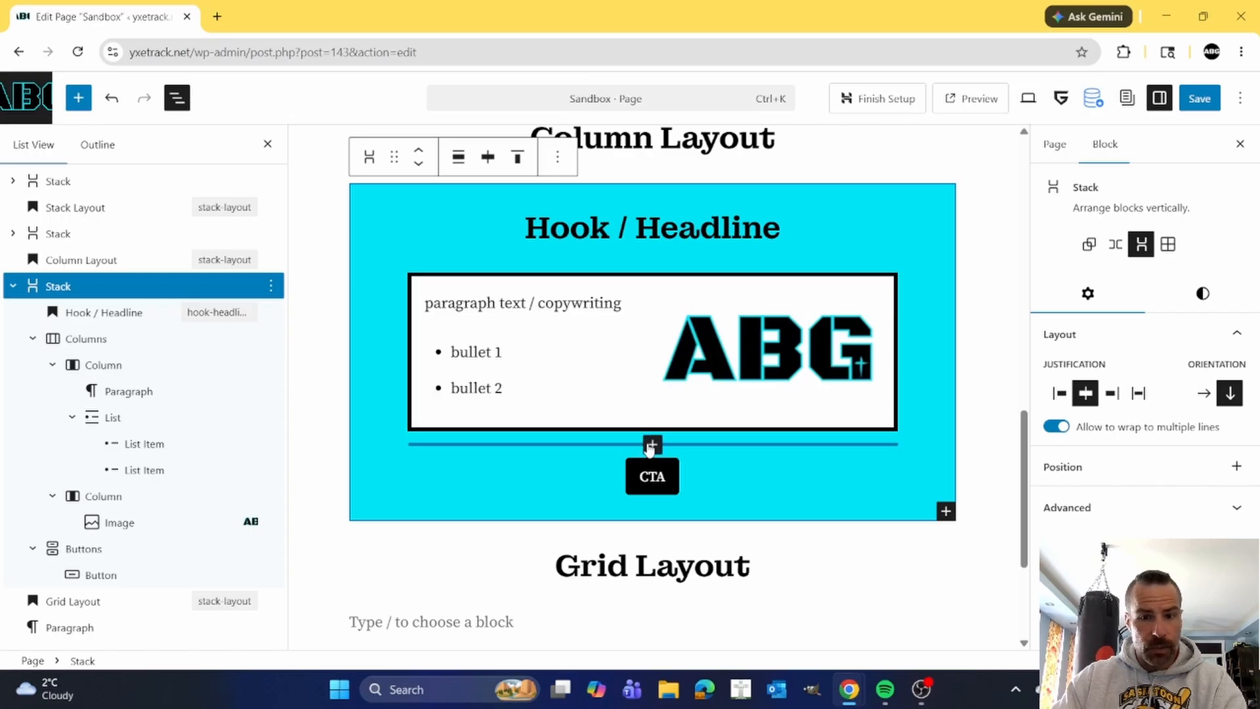
click(653, 445)
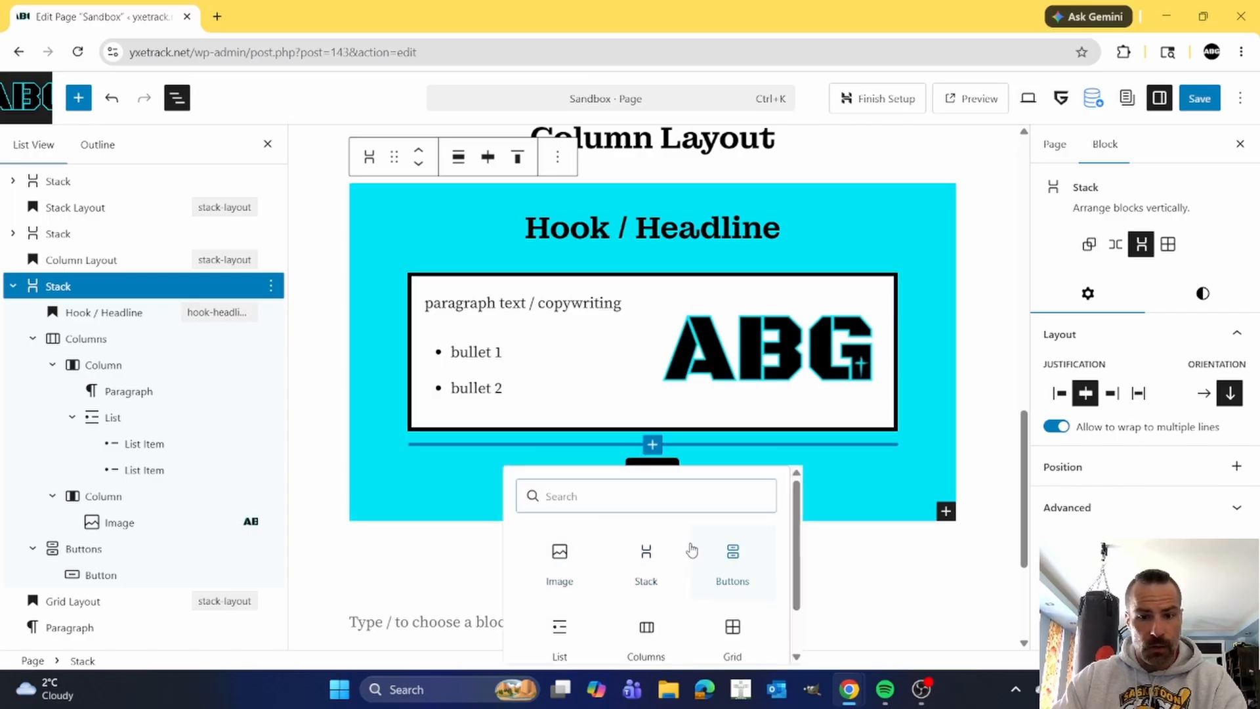
scroll(692, 550, down, 1)
scroll(674, 555, up, 1)
text(p)
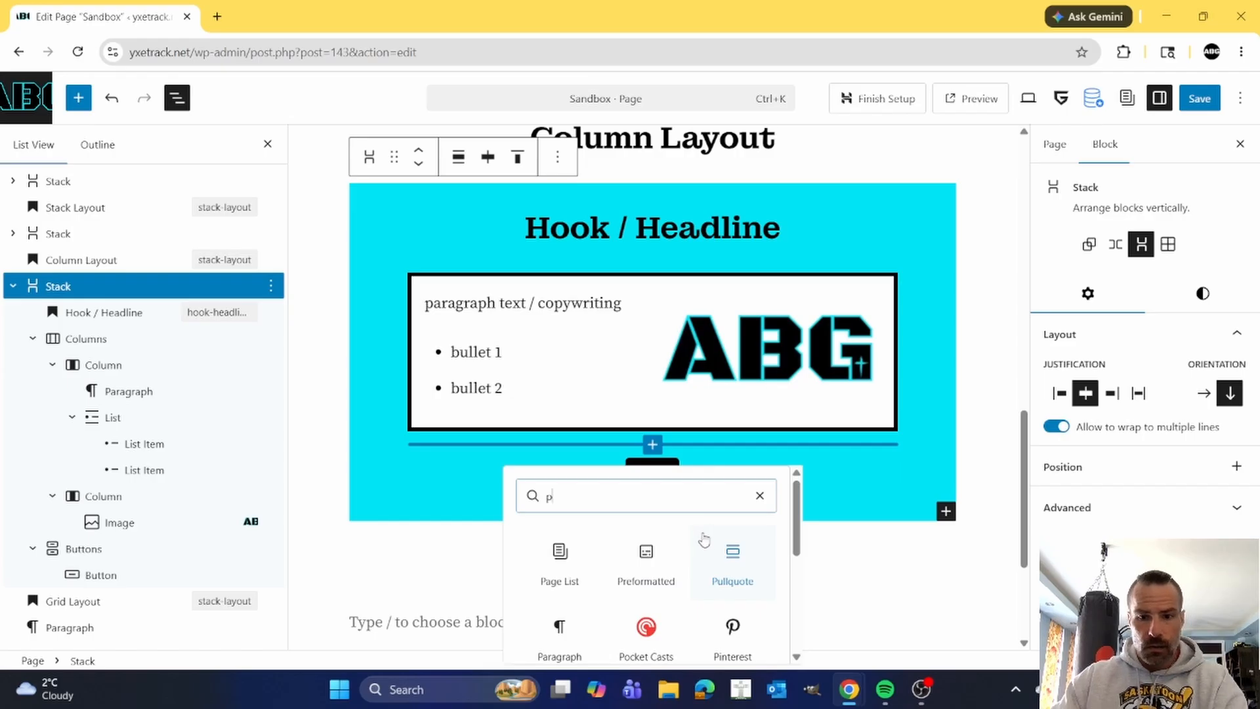
text(ar)
click(646, 555)
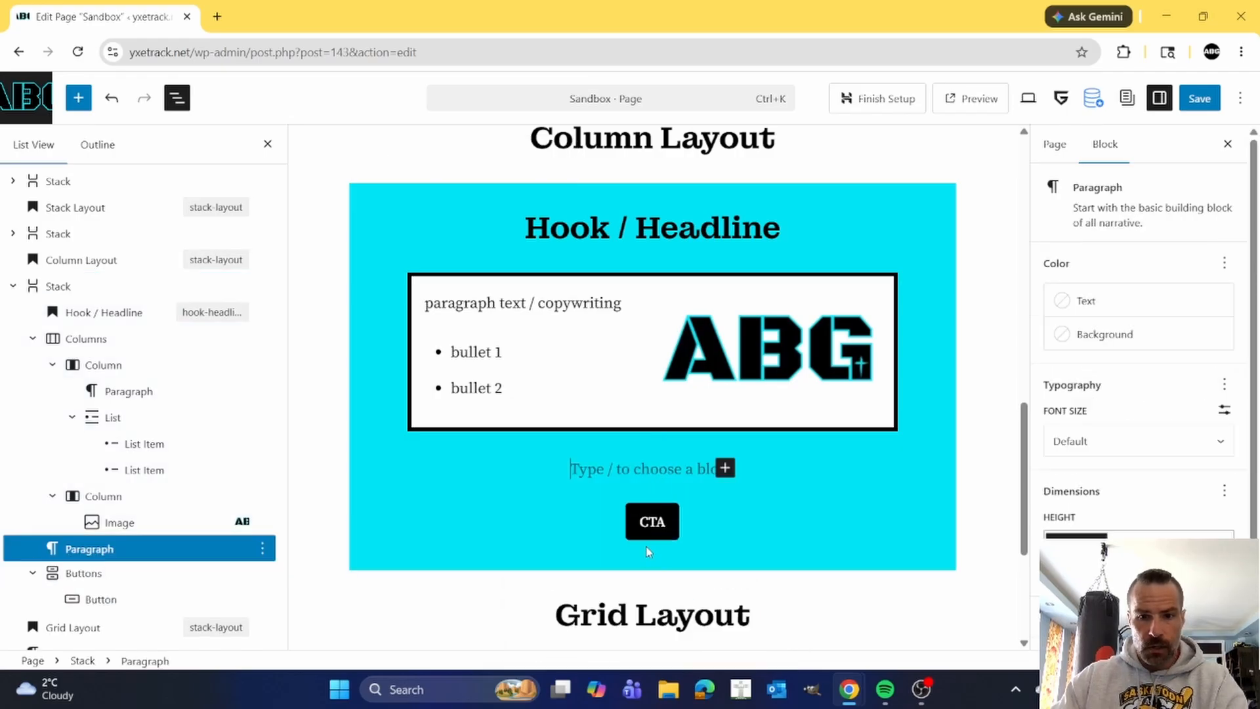
Enter "Extra copywriting" in the empty paragraph above the CTA button in the cyan Stack.
text(Ext)
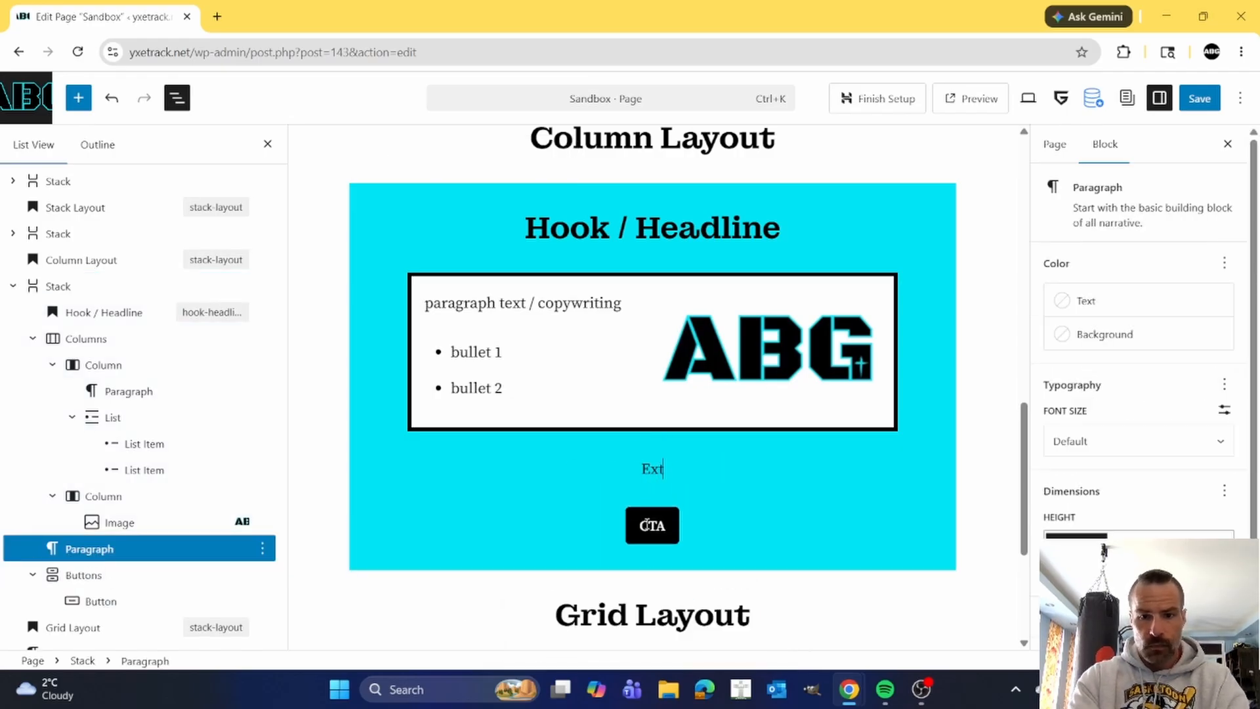
text(ra copywriting)
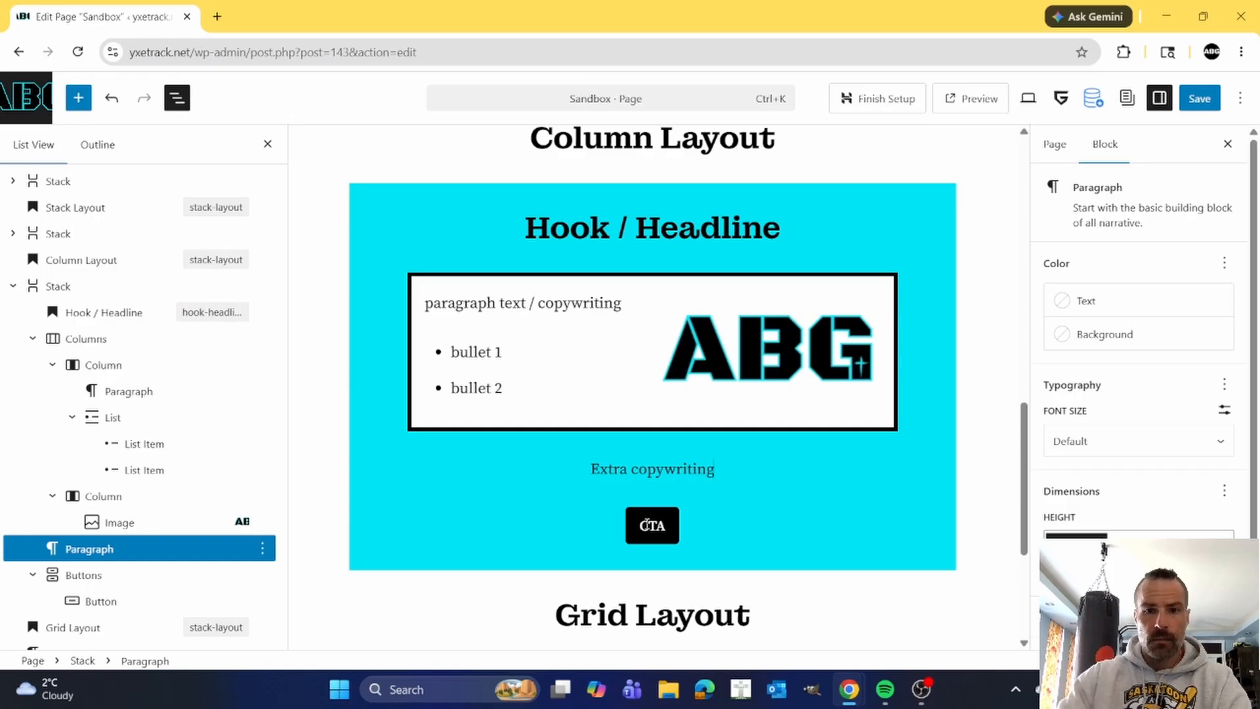
Review the Stack Layout and Column Layout examples, checking the order of blocks inside the cyan Stack.
scroll(662, 385, up, 3)
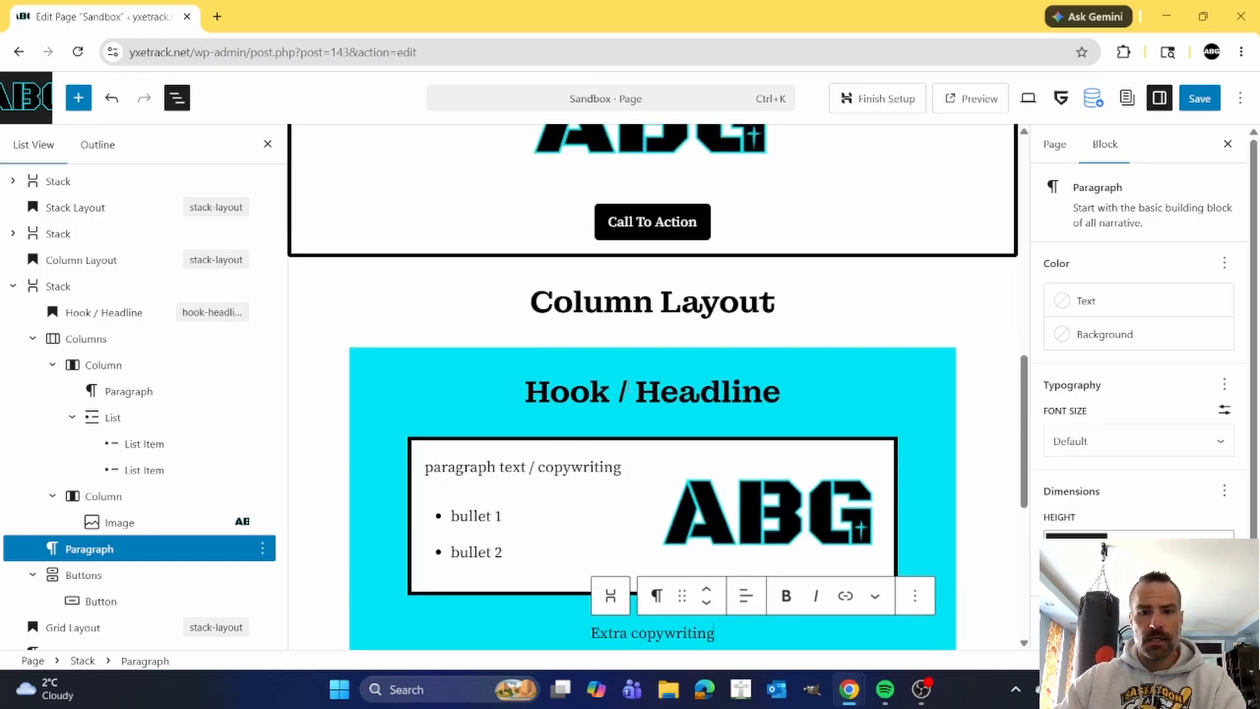
scroll(496, 435, up, 2)
scroll(495, 435, down, 5)
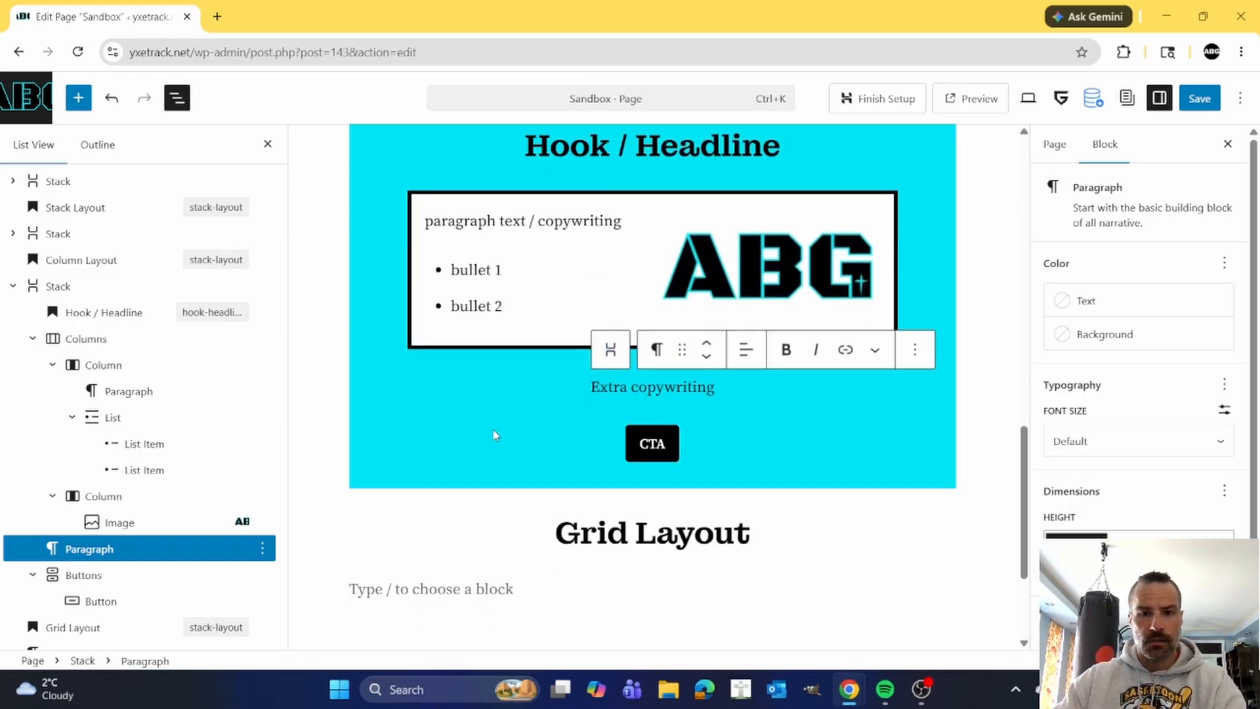
click(496, 436)
scroll(523, 391, up, 2)
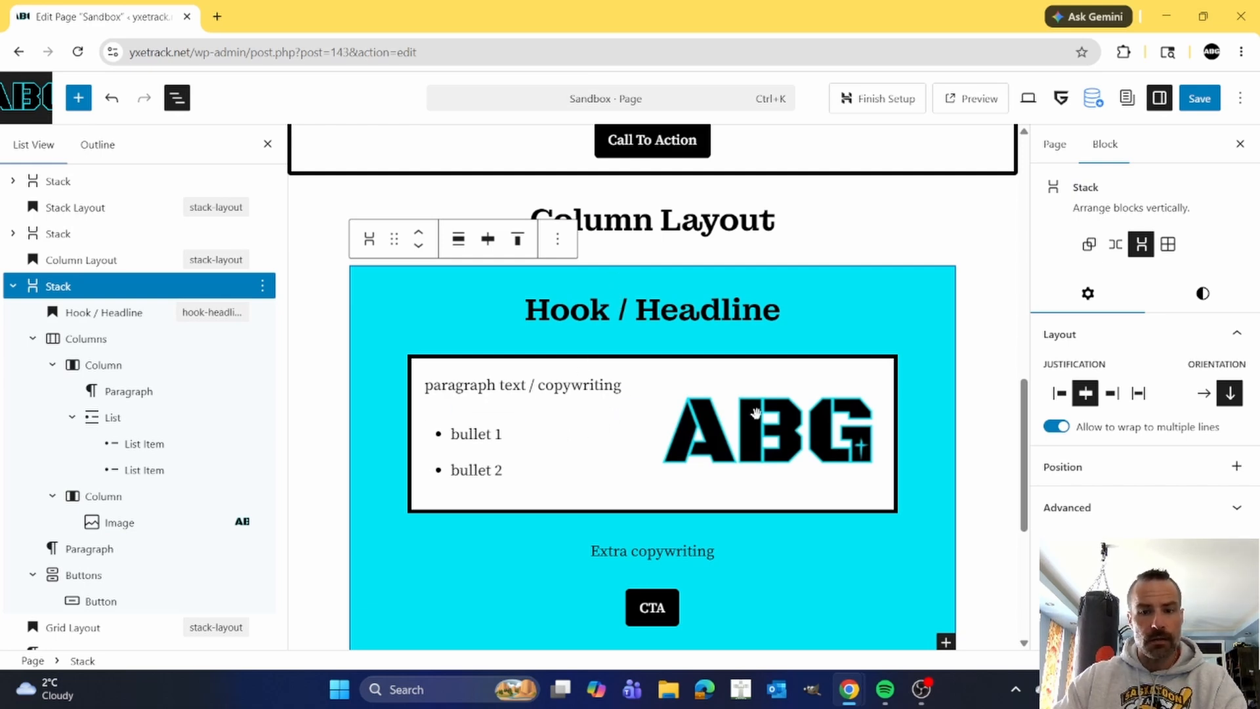
scroll(768, 447, down, 2)
scroll(754, 439, up, 9)
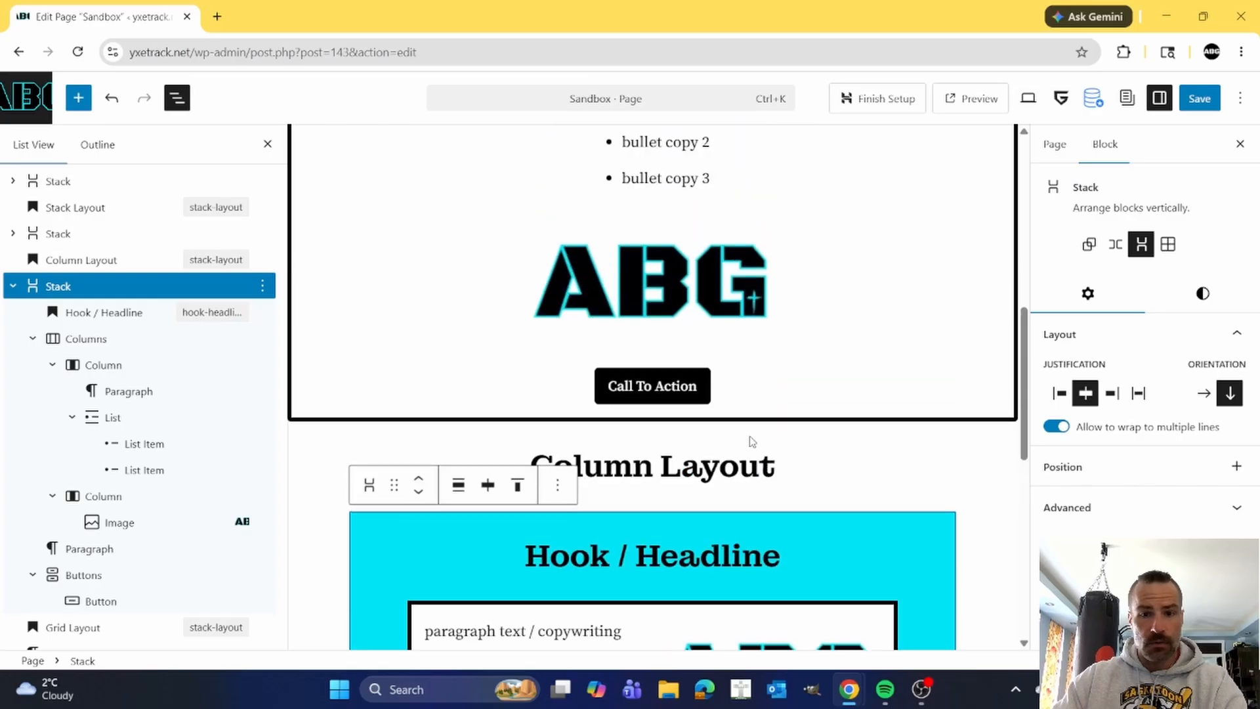
scroll(650, 381, down, 6)
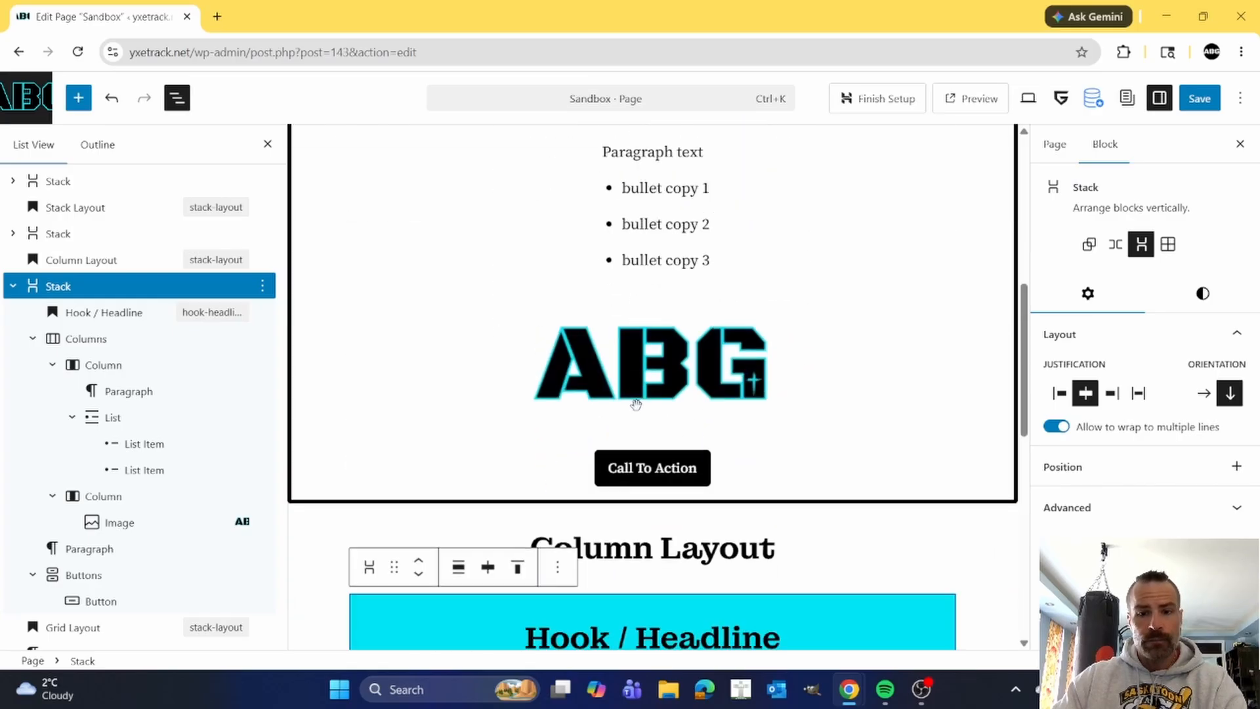
scroll(663, 479, down, 4)
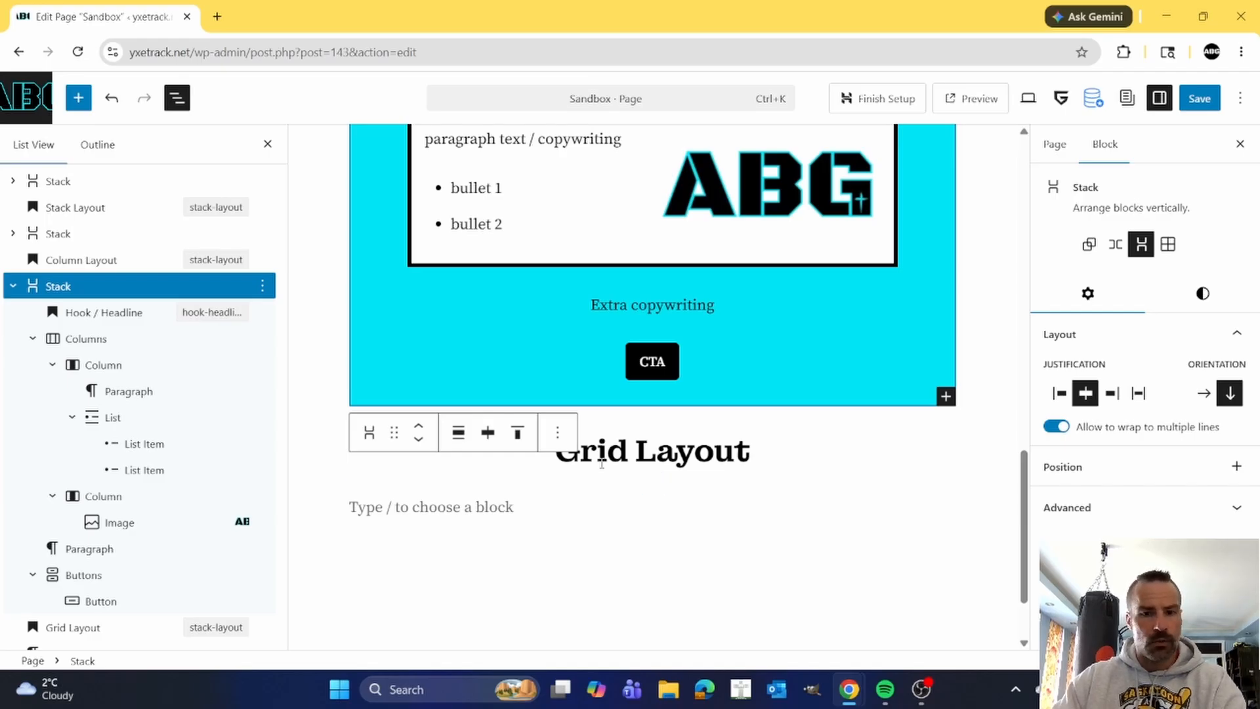
Insert a Grid block under the Grid Layout heading and set its grid item position to Manual.
click(499, 506)
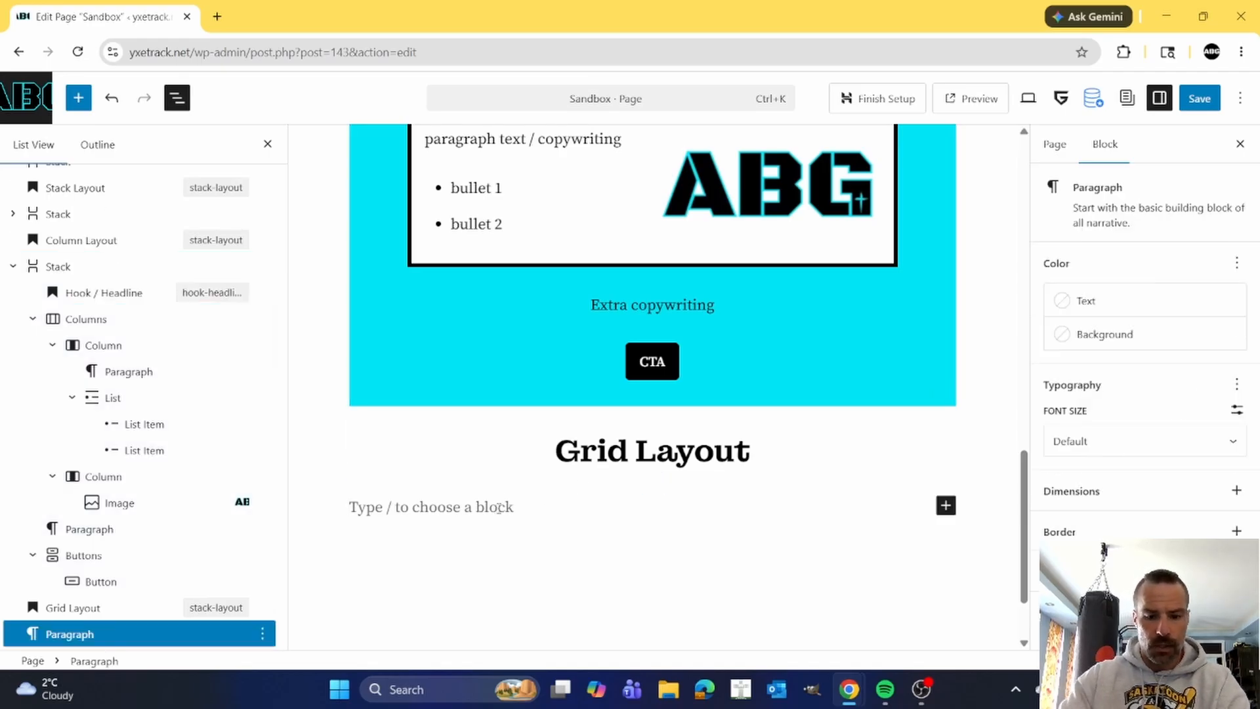
text(/)
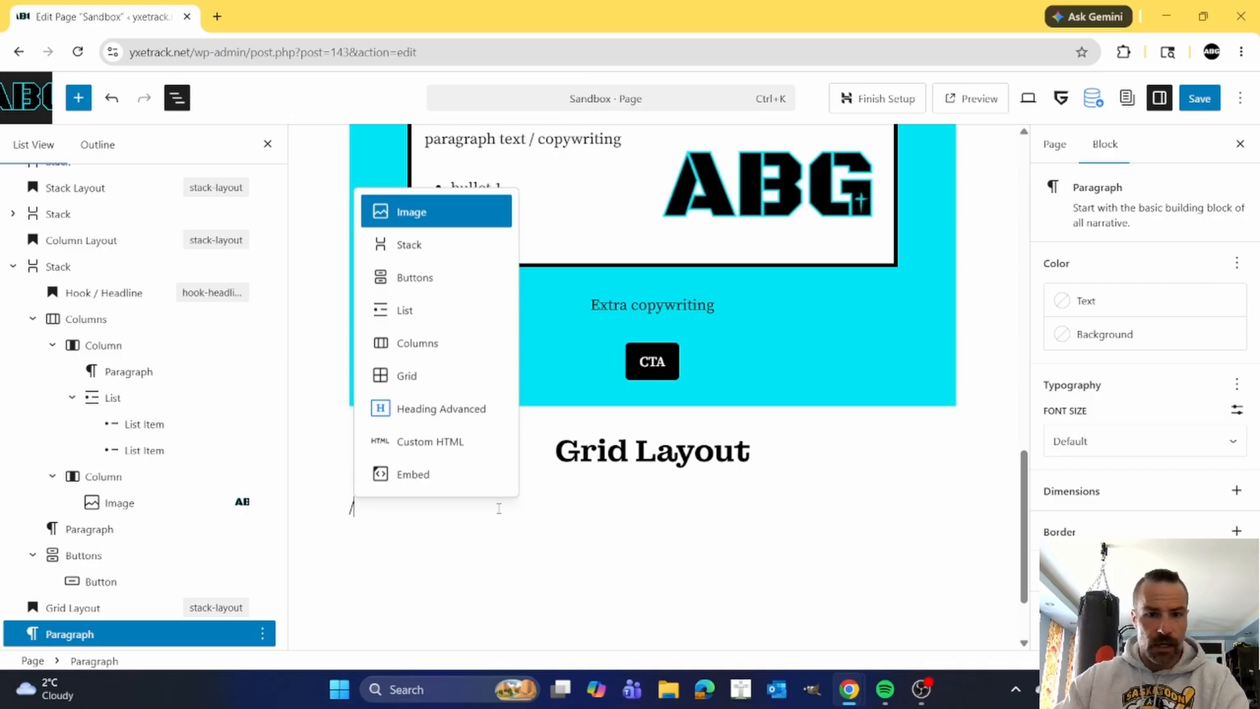
click(417, 369)
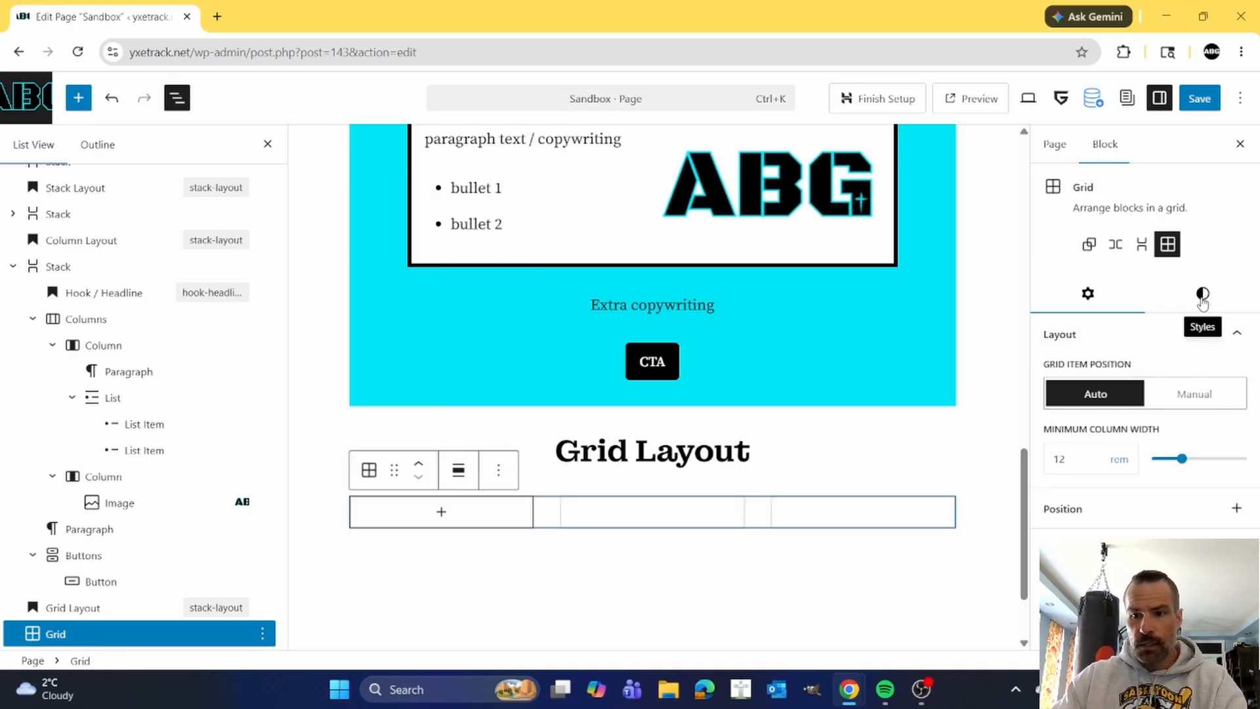
click(1191, 394)
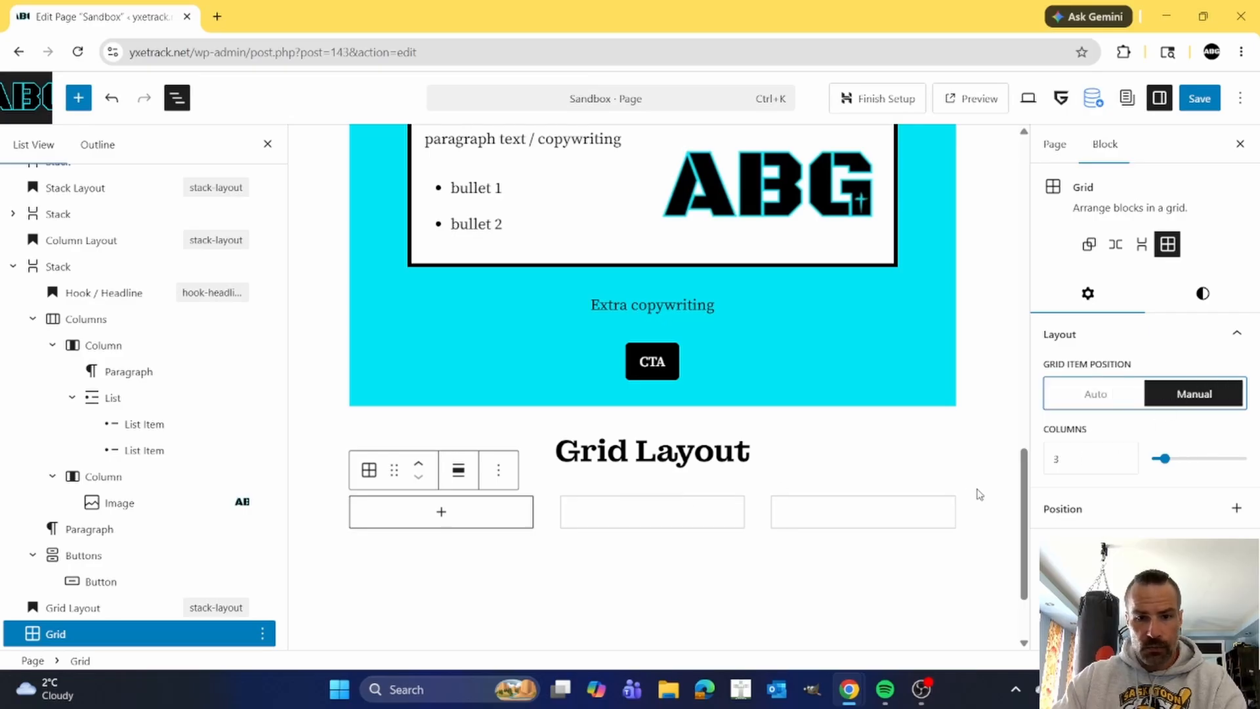
Add an Image block to the first grid cell using the cyan-outlined black ABG logo from the Media Library.
click(443, 515)
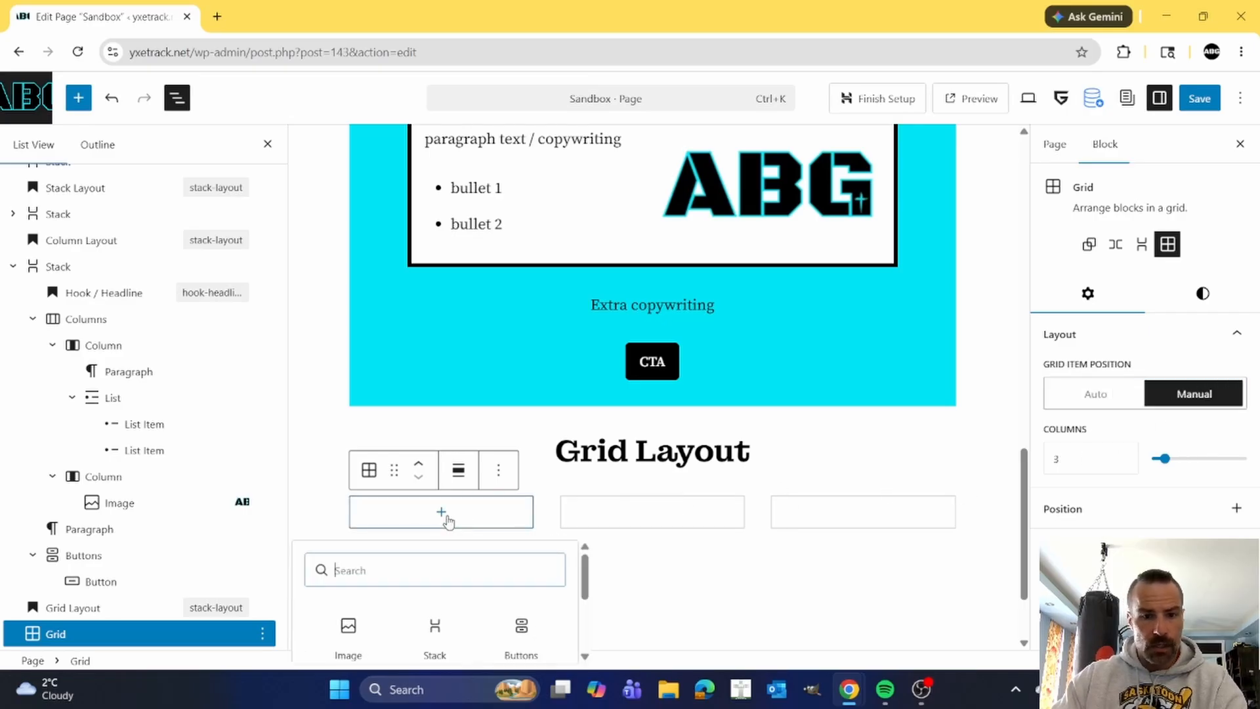
click(348, 630)
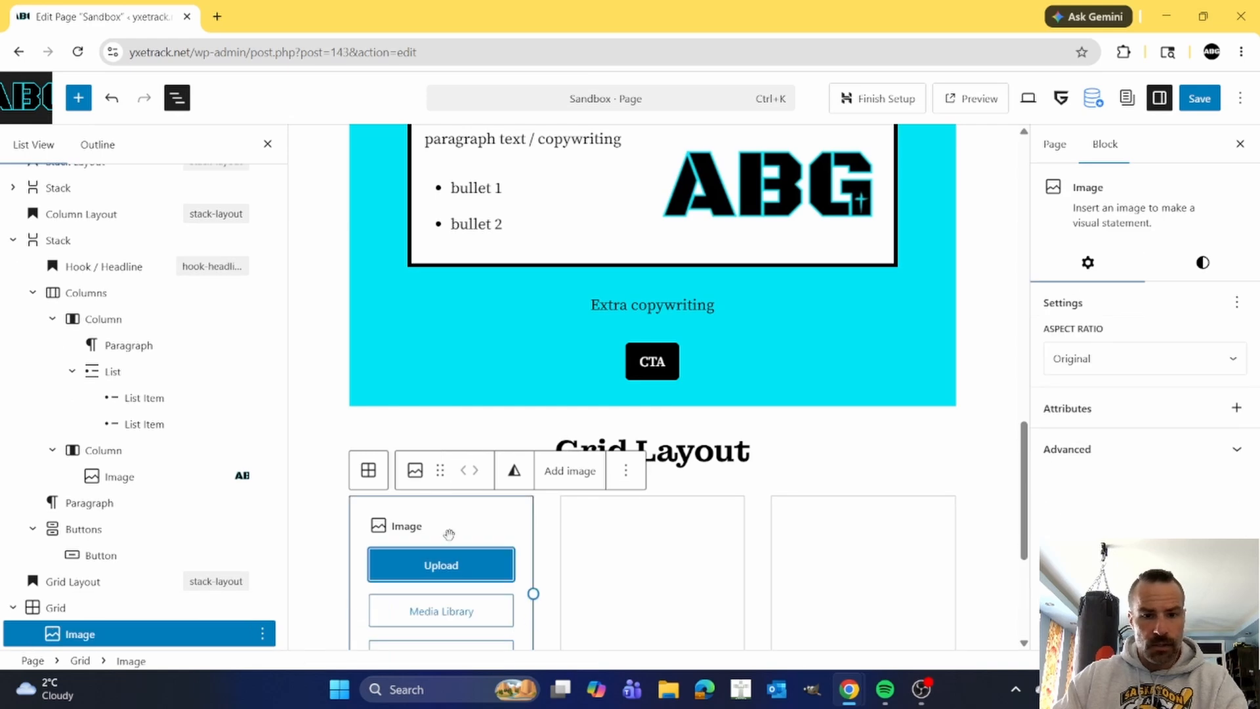
click(453, 613)
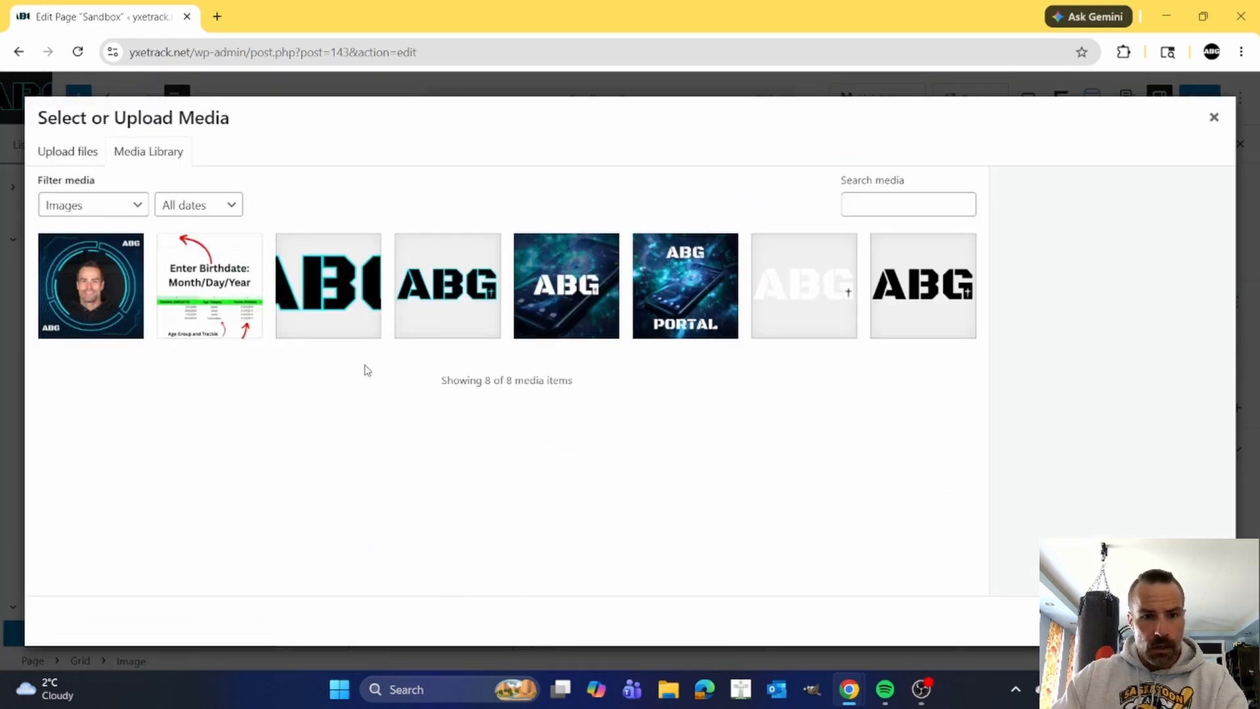
click(342, 291)
click(1202, 621)
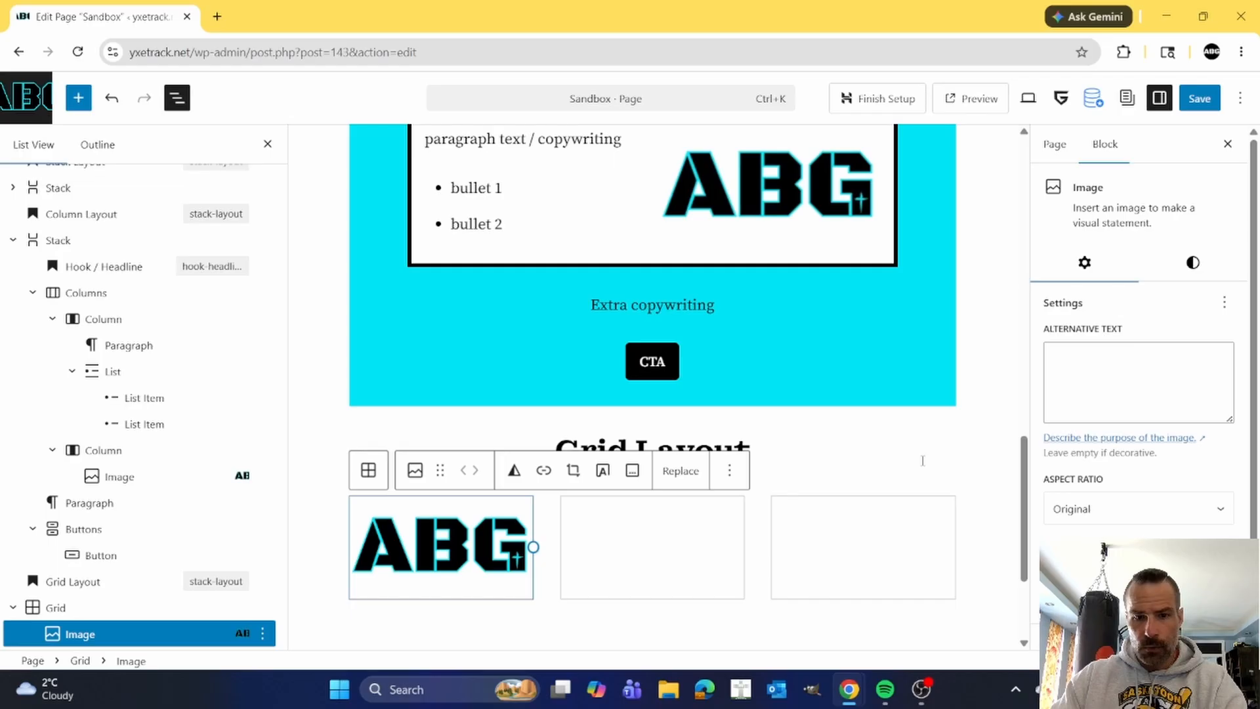
Duplicate the ABG logo image twice to fill the second and third grid cells.
click(729, 470)
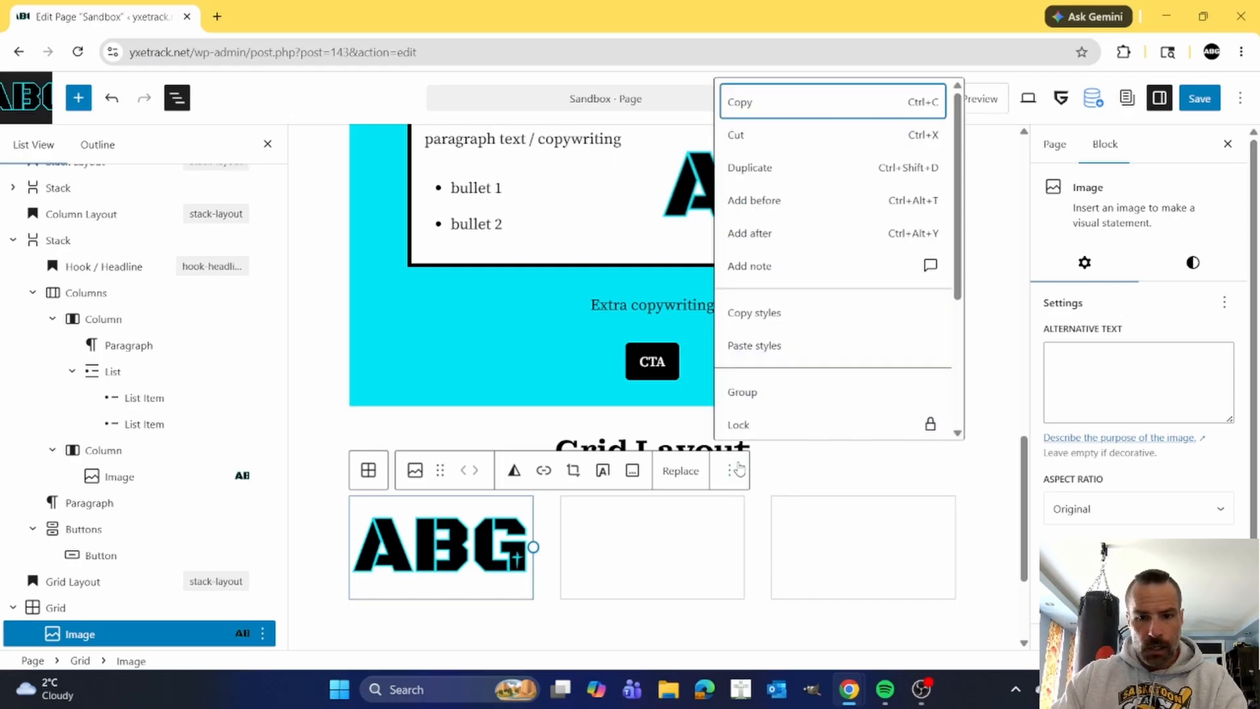
click(760, 169)
click(941, 470)
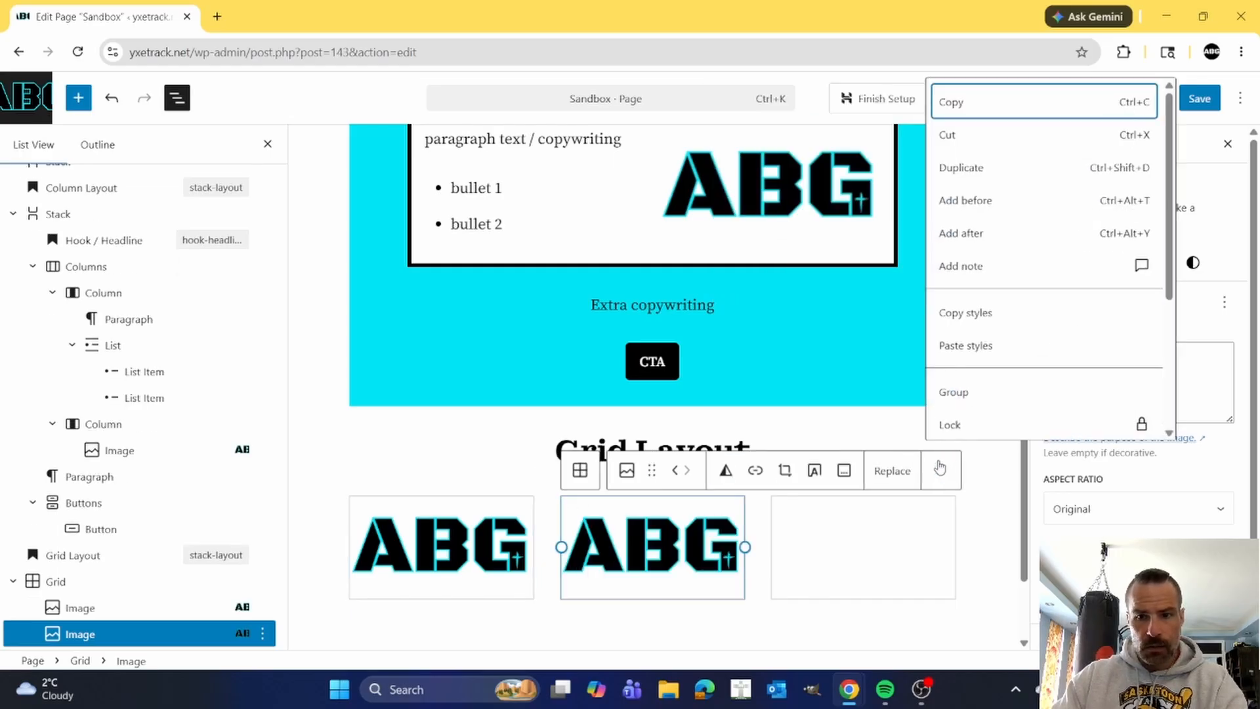
click(965, 169)
Add an empty paragraph below the image grid and save the page.
scroll(926, 468, down, 1)
scroll(925, 467, down, 1)
click(883, 450)
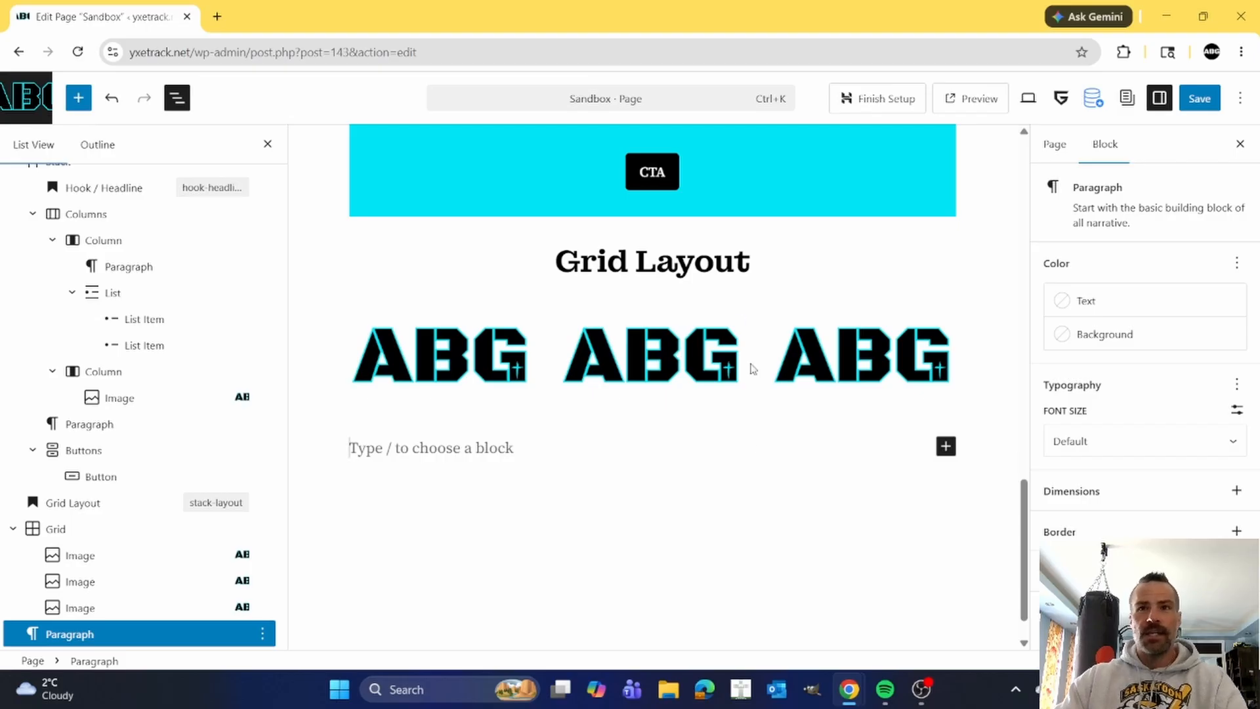
click(1196, 98)
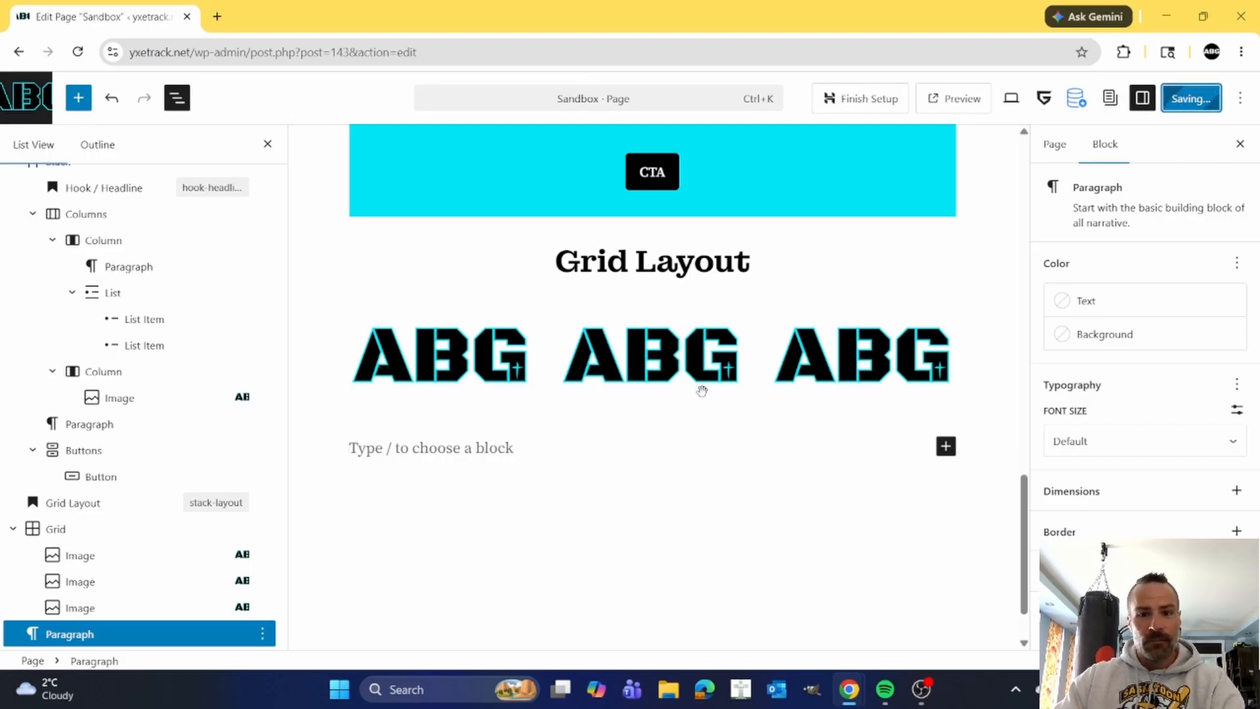
Move the three-image Grid into the cyan Stack, between the Columns block and the Extra copywriting paragraph.
scroll(521, 422, up, 5)
scroll(521, 422, up, 8)
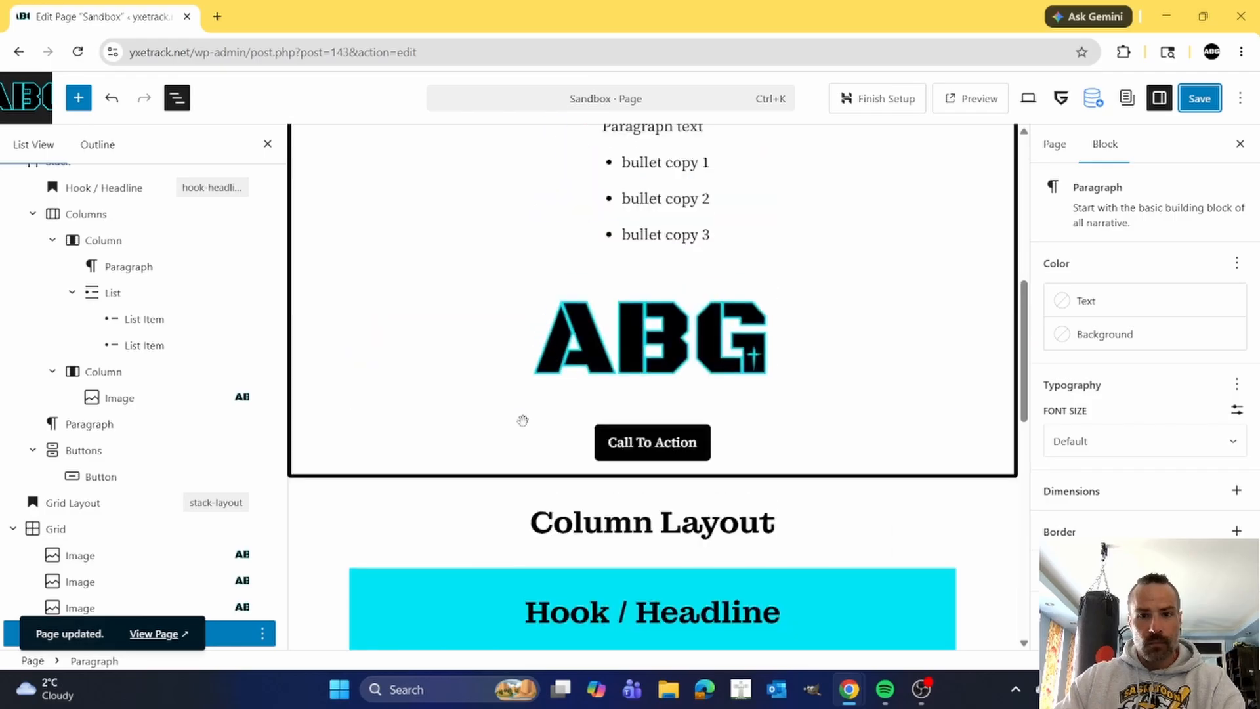
scroll(558, 338, down, 7)
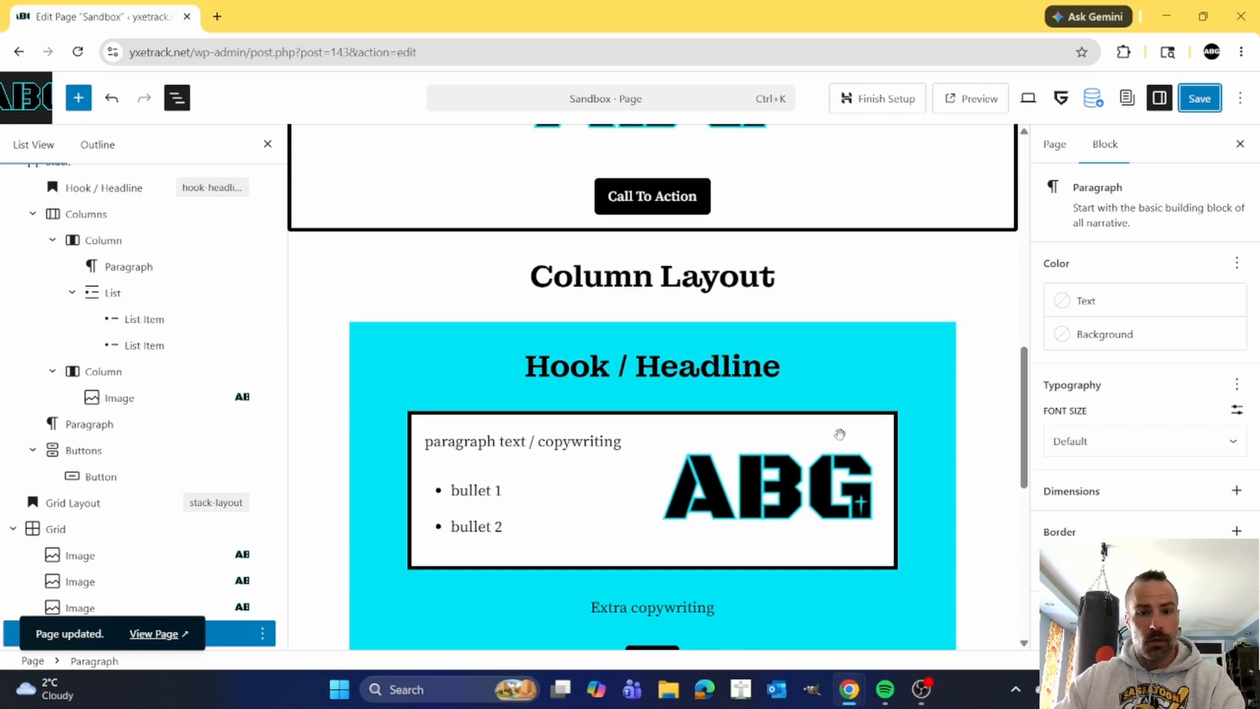
scroll(844, 434, down, 1)
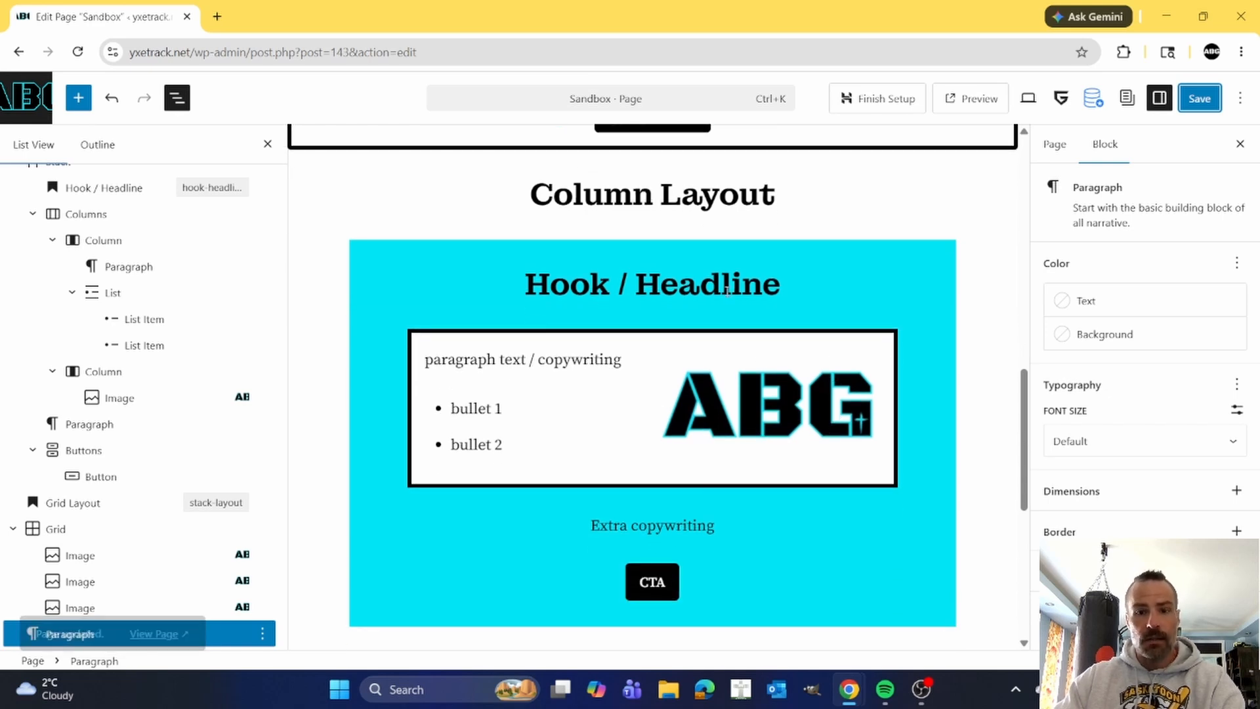
scroll(745, 315, down, 5)
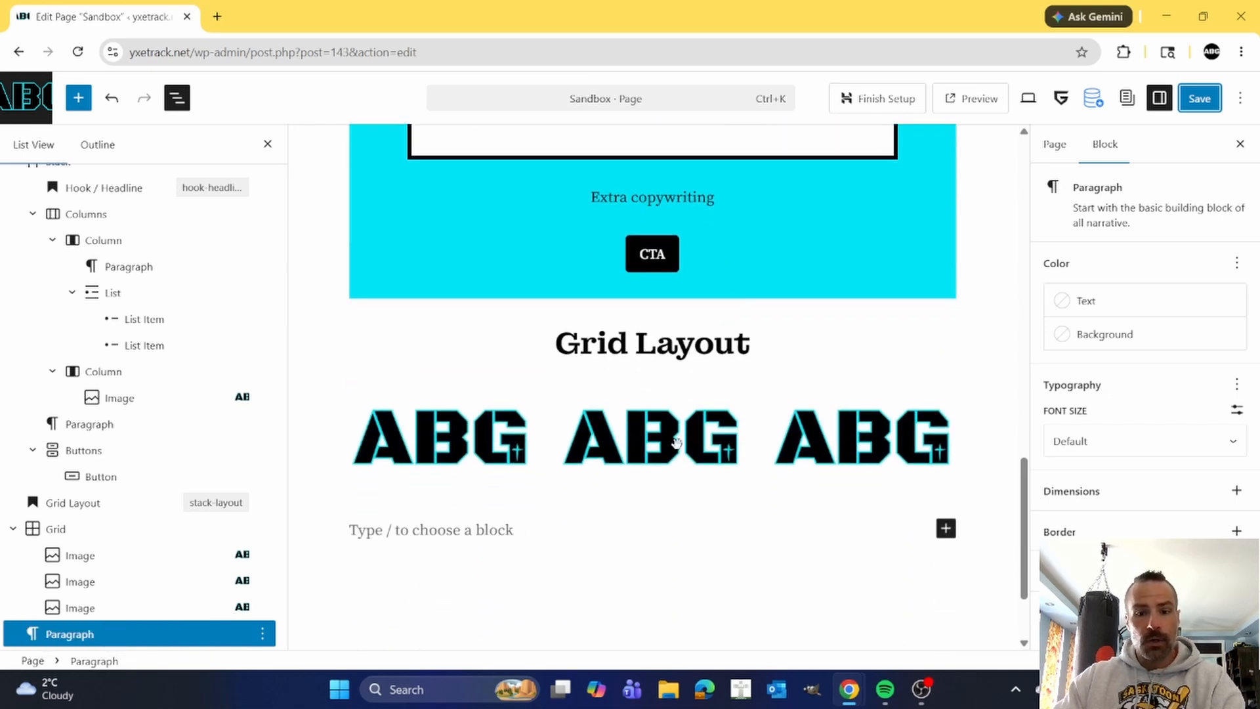
click(677, 442)
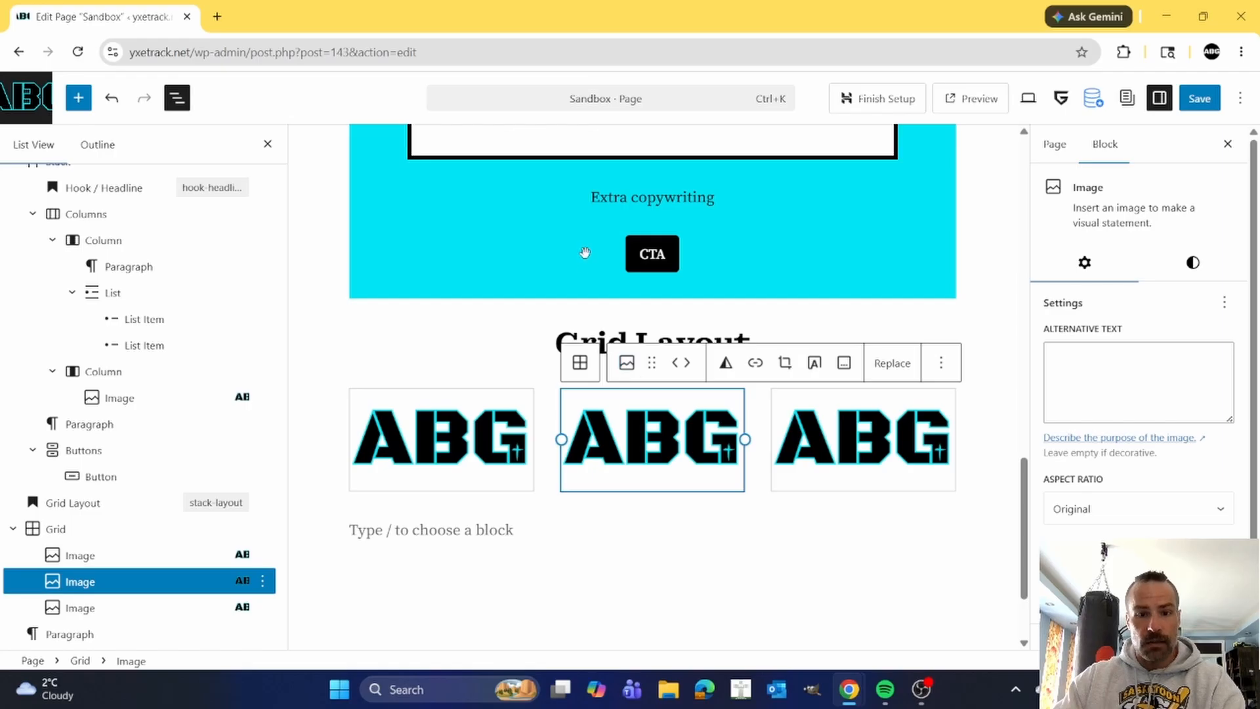
click(79, 529)
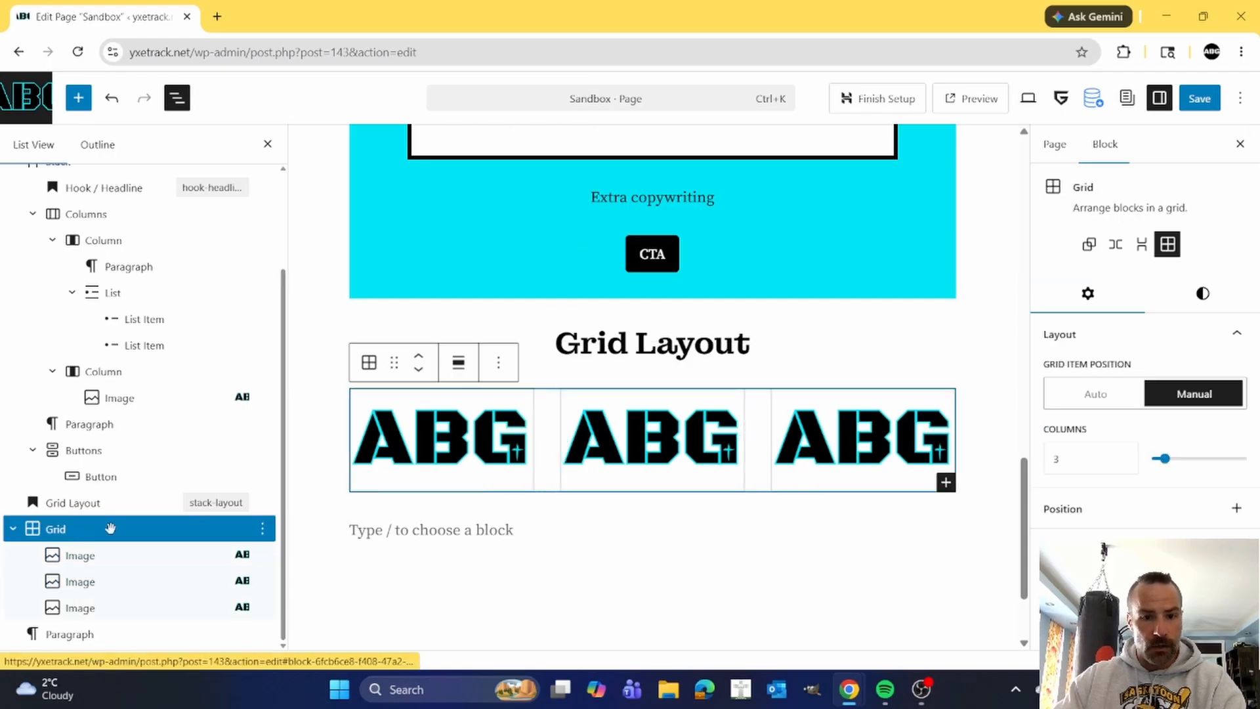
drag(394, 362, 507, 336)
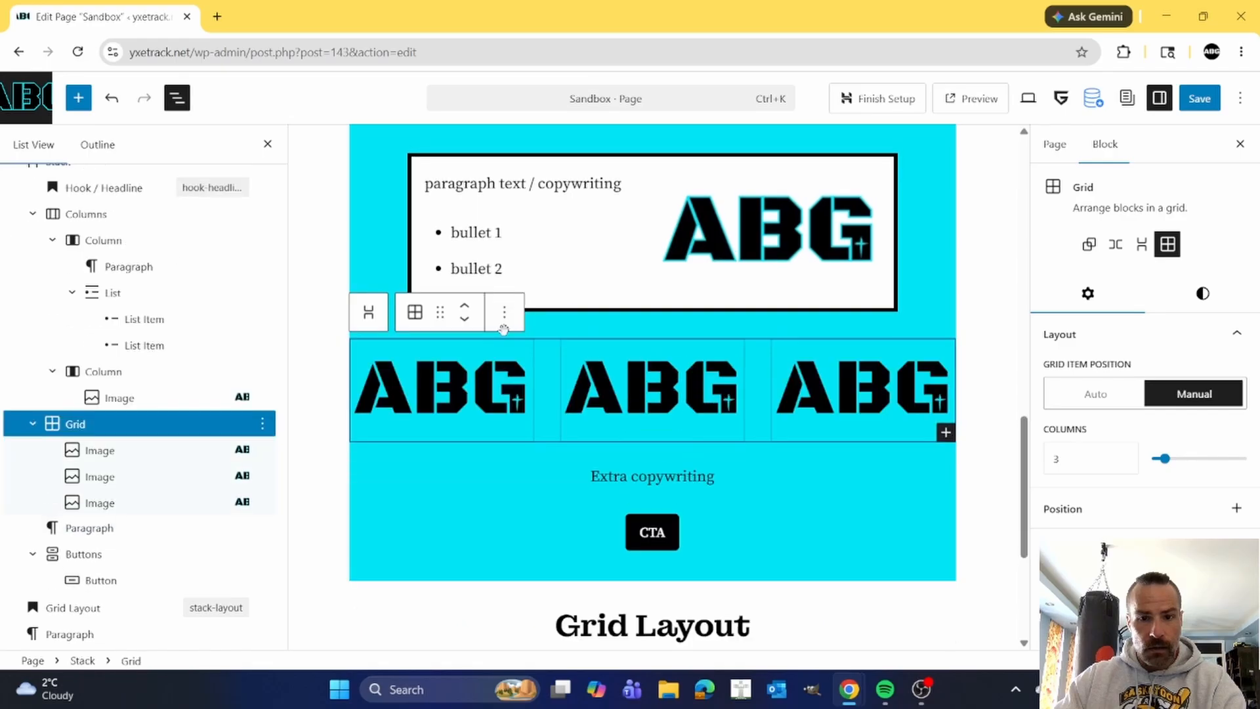
Set the alignment of the whole cyan Stack to Full width.
click(851, 511)
scroll(781, 512, up, 3)
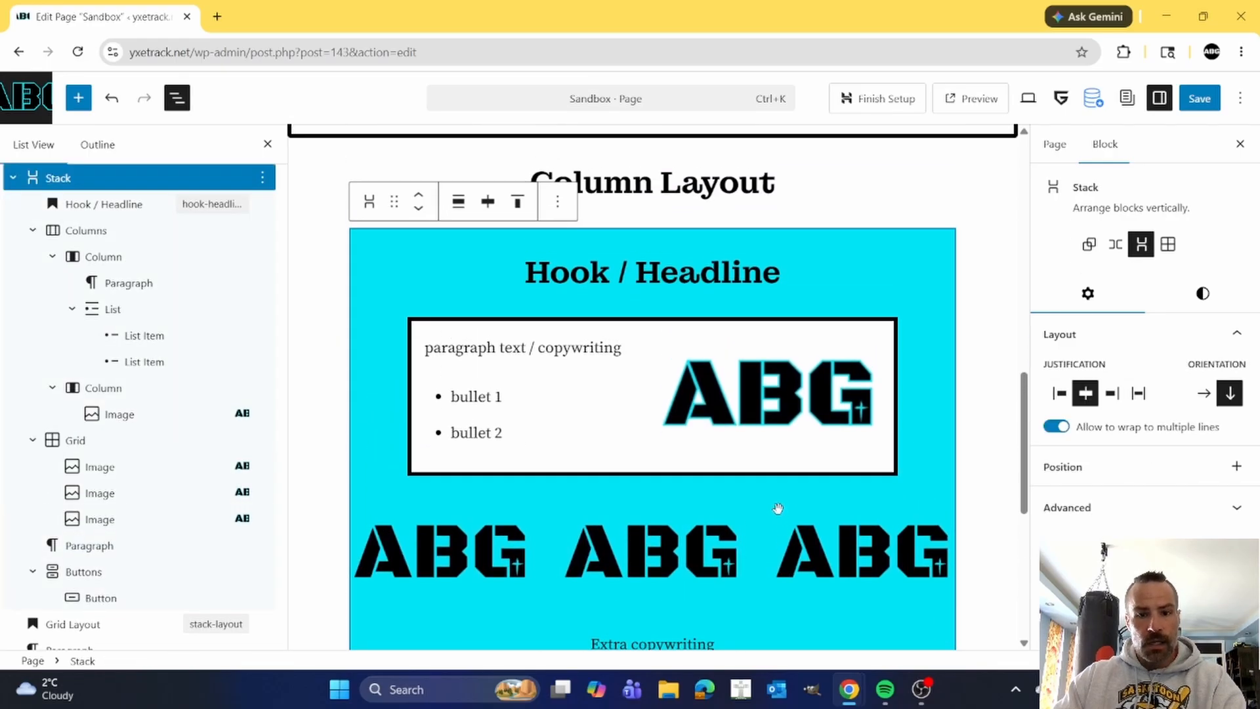
scroll(755, 489, down, 1)
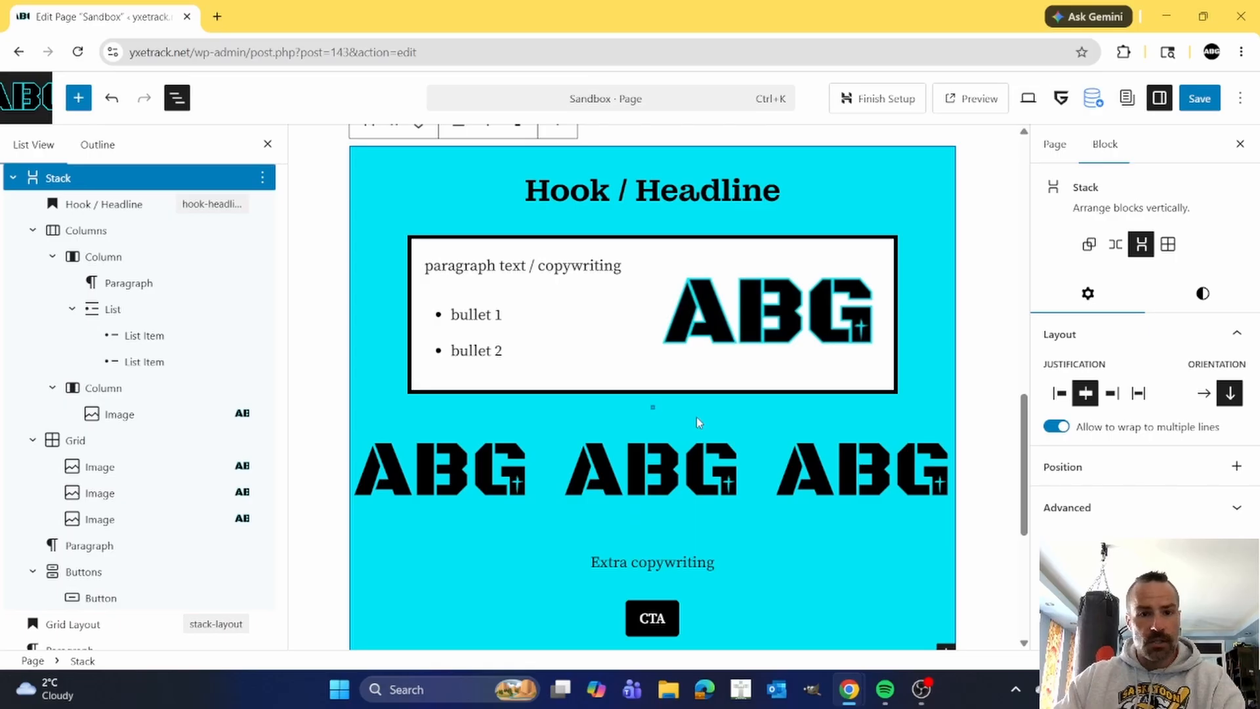
scroll(483, 362, up, 2)
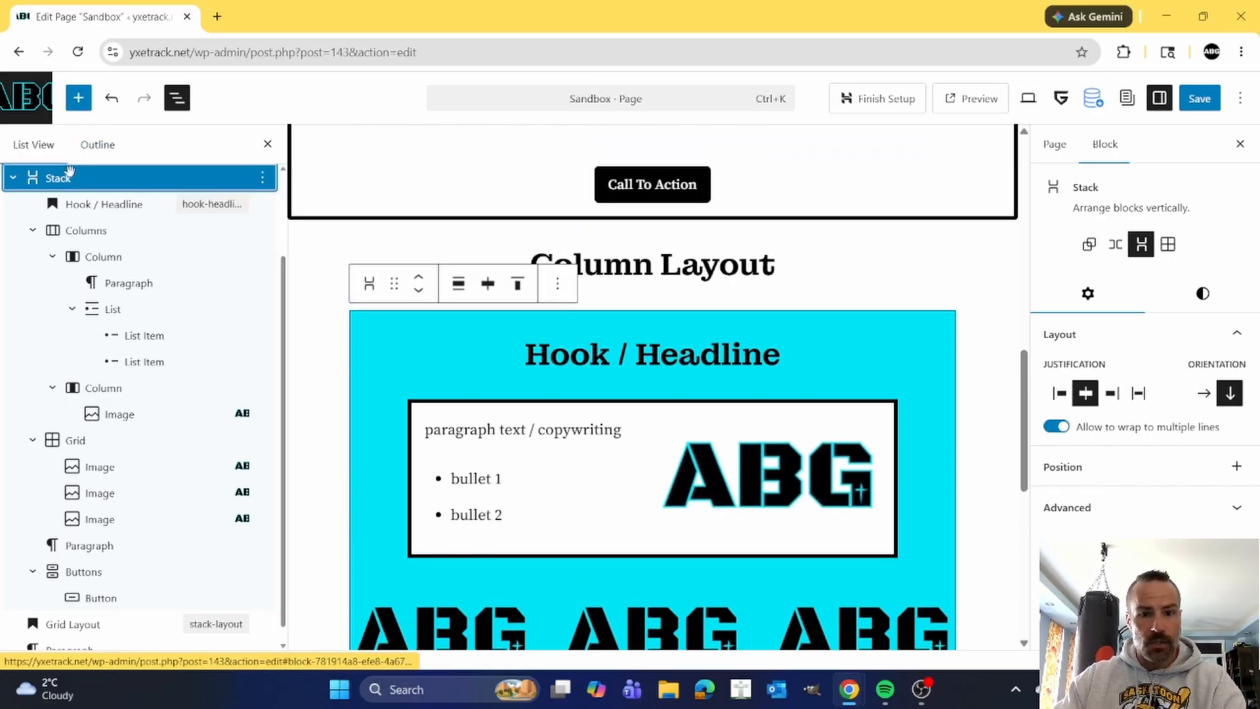
click(460, 286)
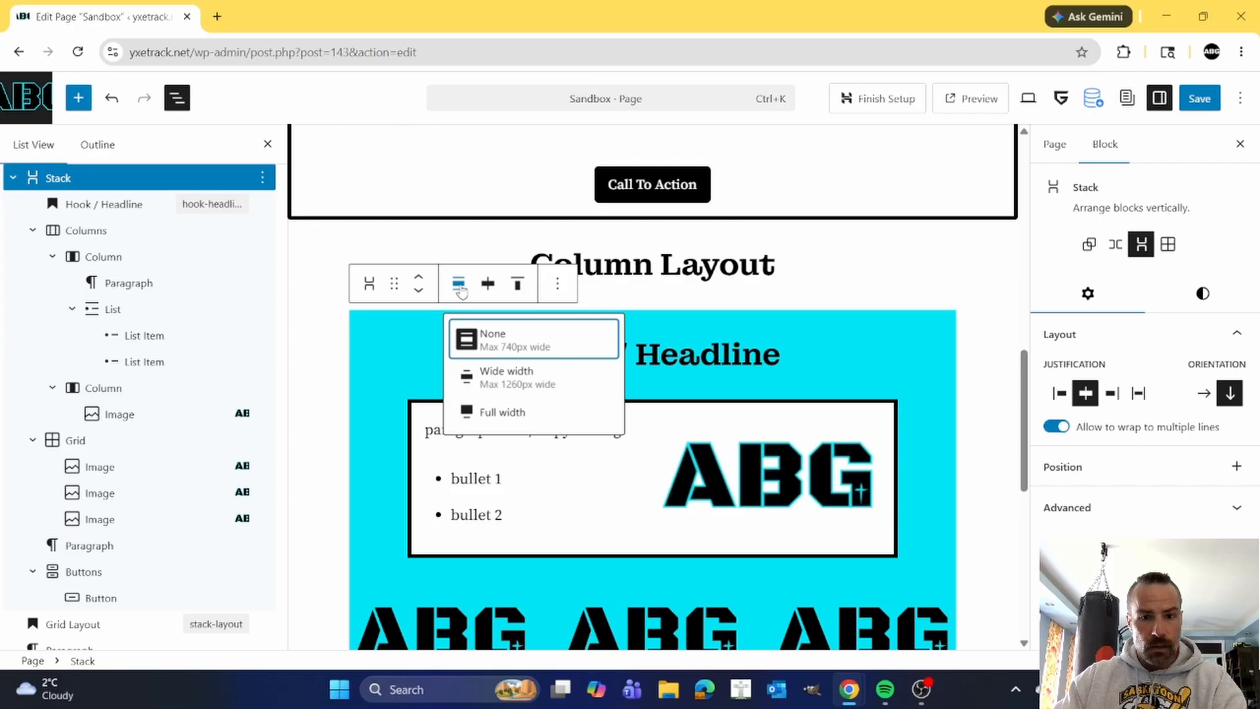
click(508, 412)
scroll(569, 395, down, 2)
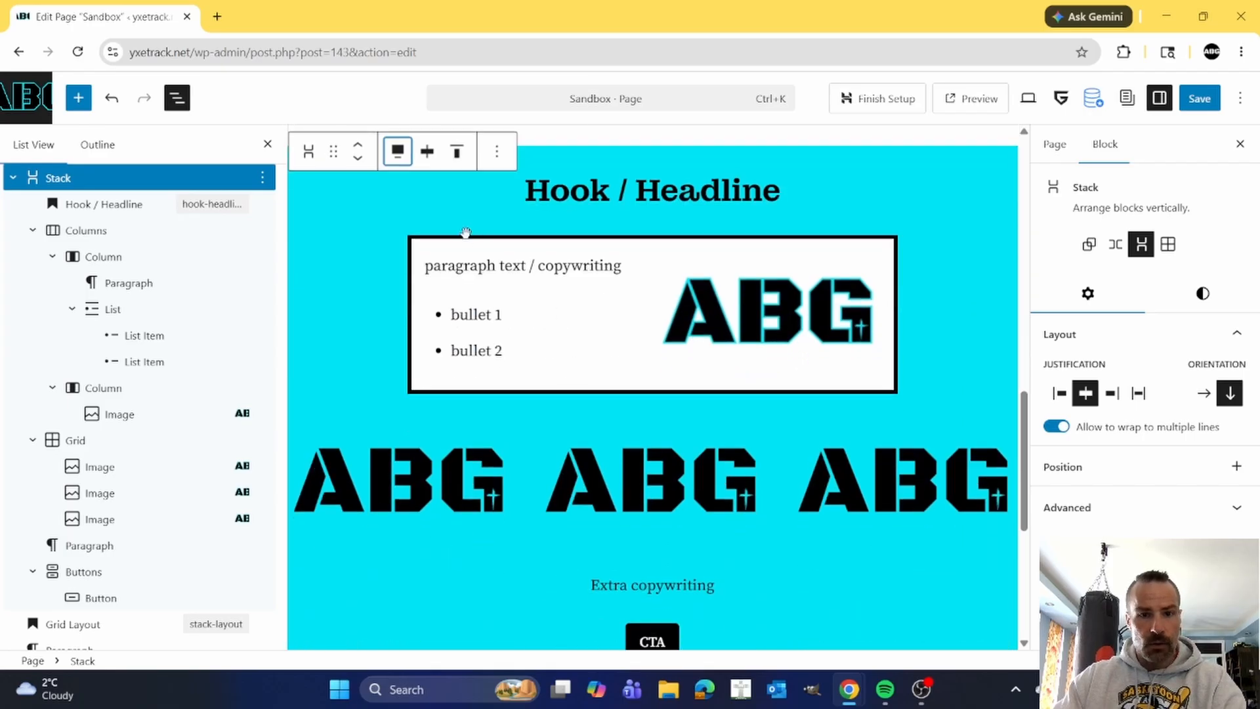
Give the text column inside the cyan Stack's Columns block a black (Contrast) background and white (Brand Accent) text.
click(86, 231)
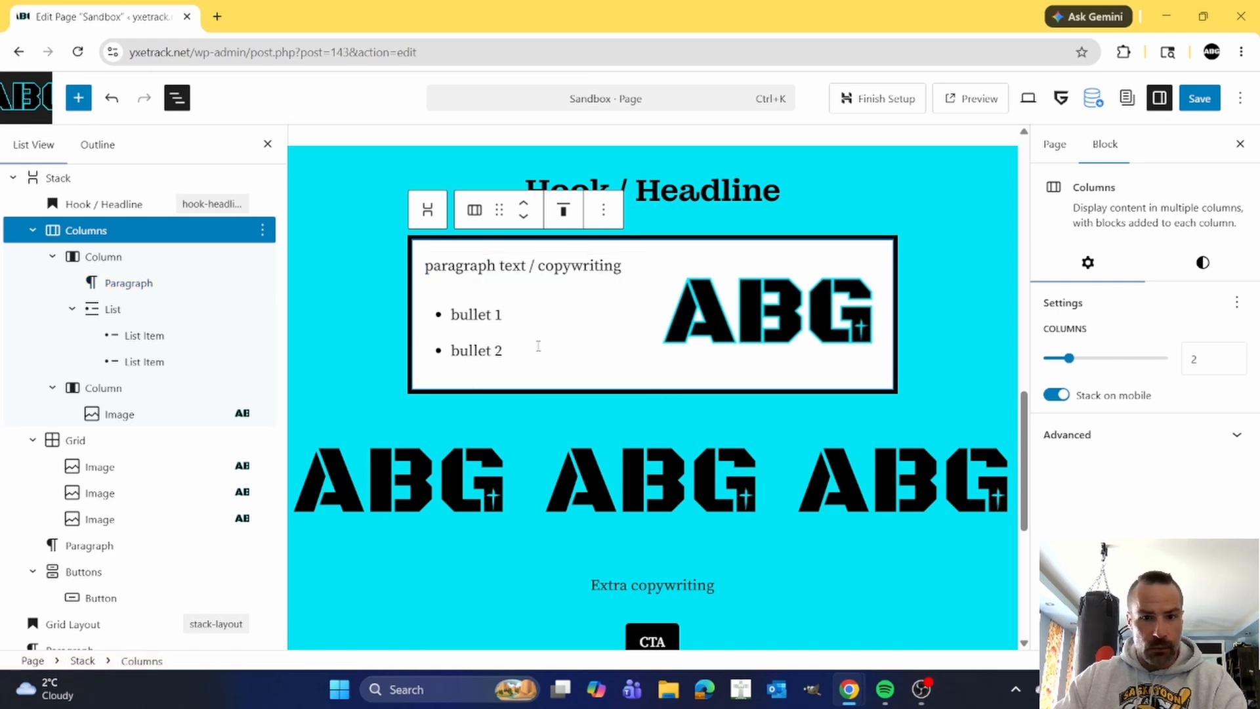
click(108, 258)
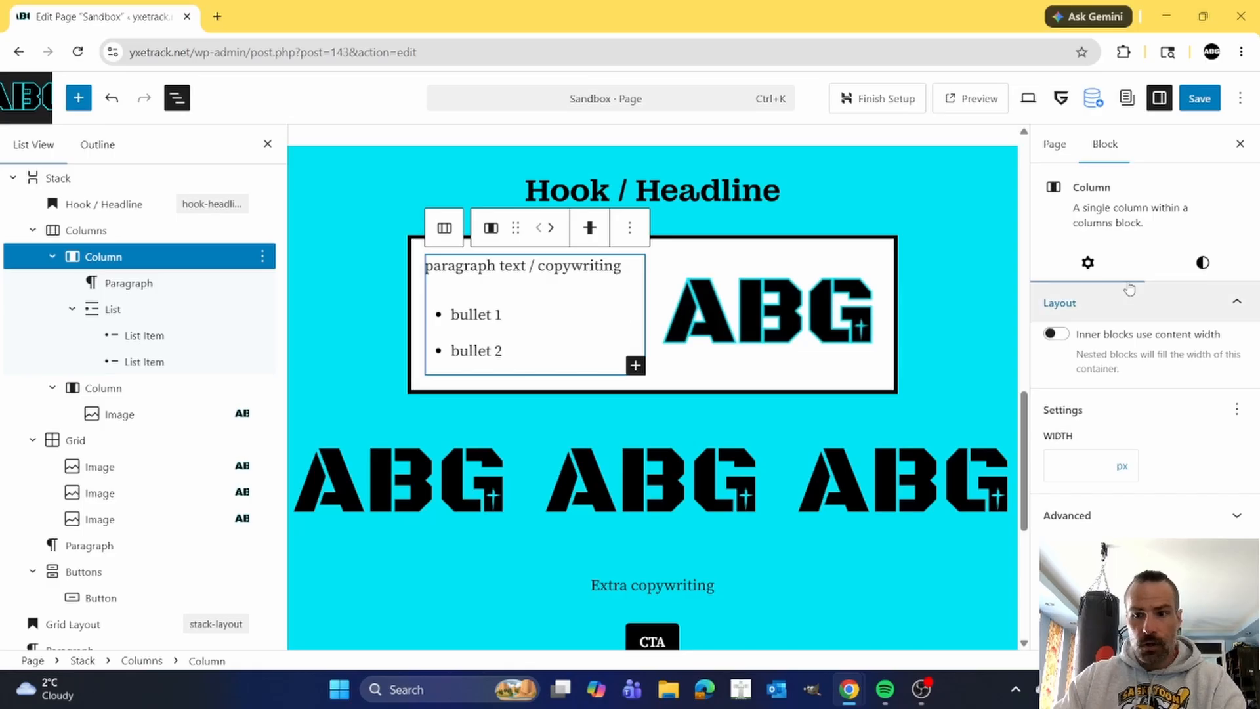
click(1202, 262)
scroll(1134, 410, down, 1)
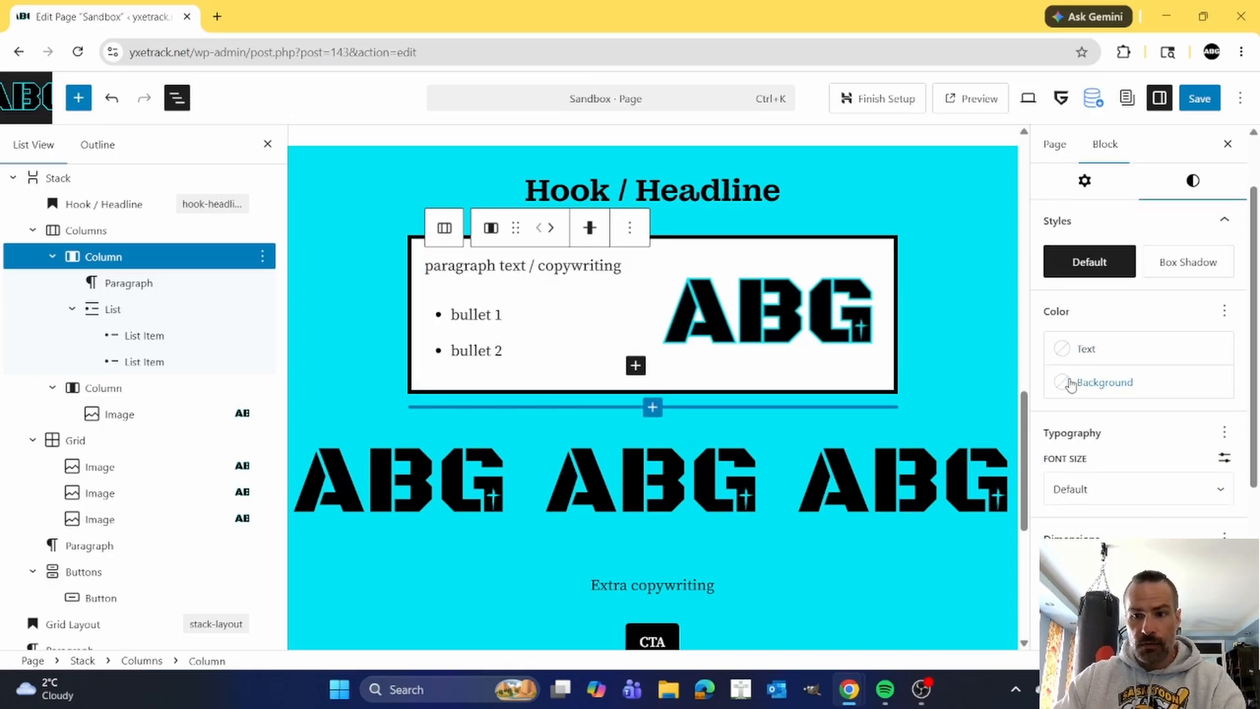
click(1051, 391)
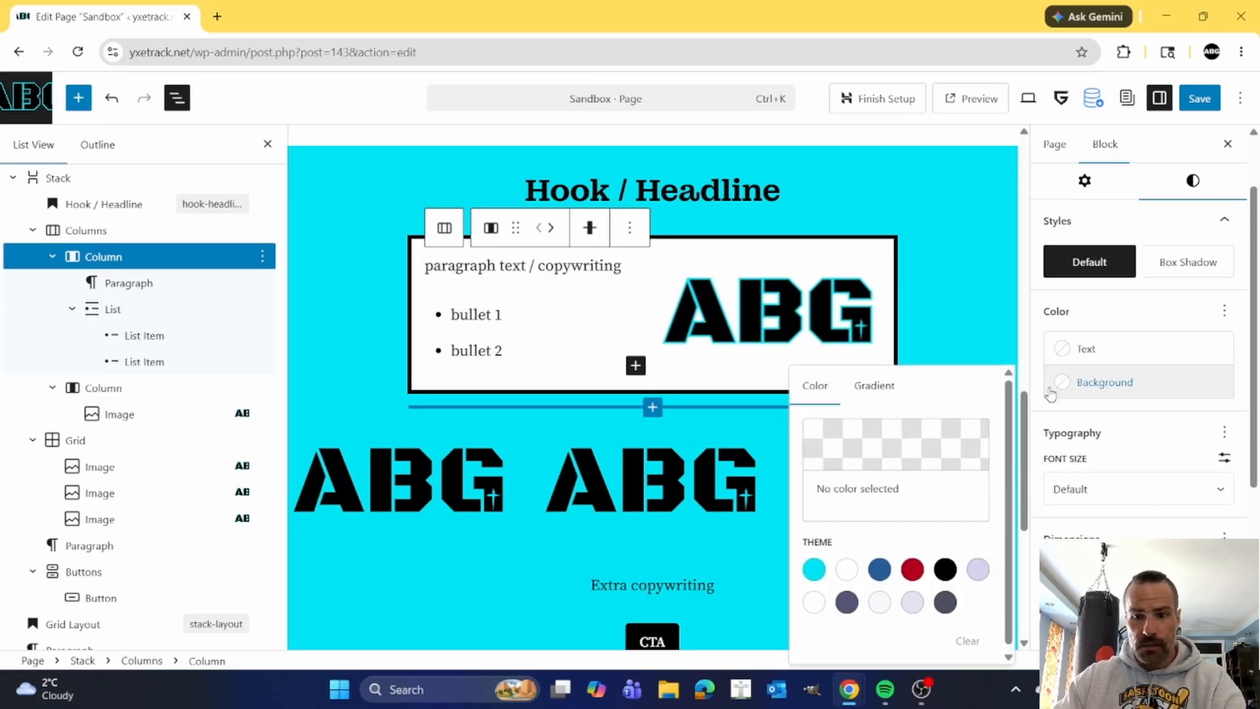
click(945, 569)
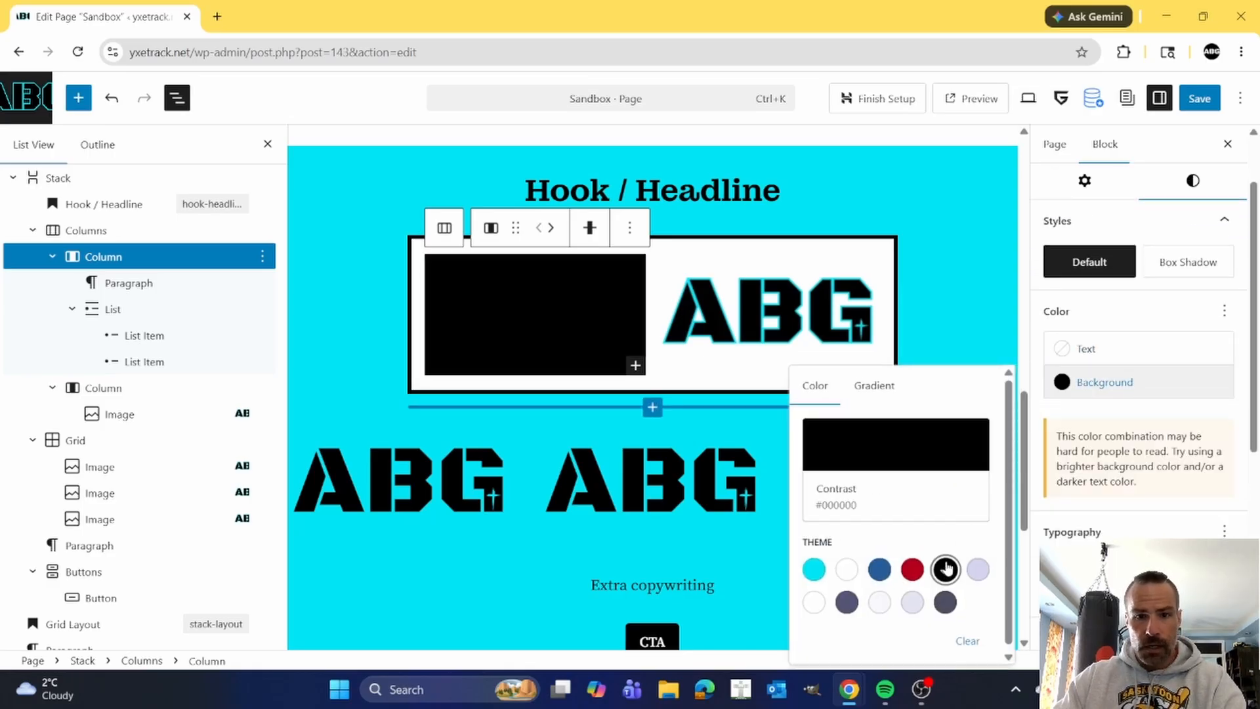
click(1064, 353)
click(859, 497)
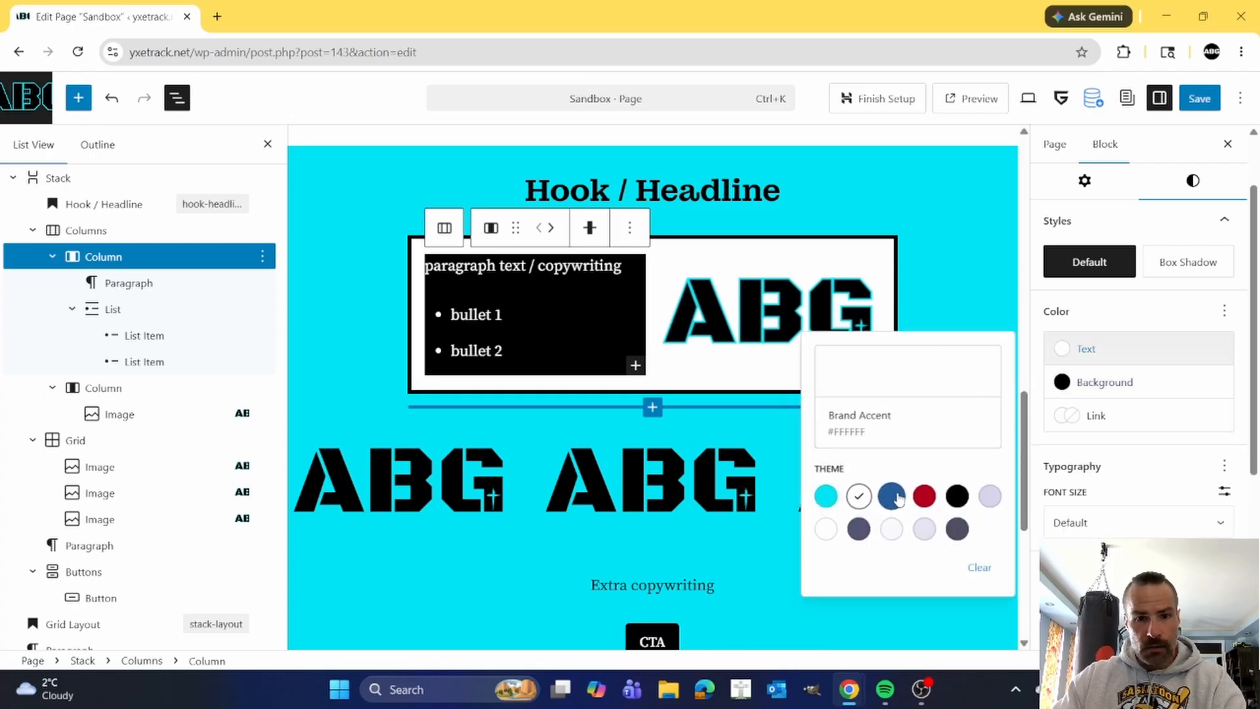
Set the text column's vertical padding to Medium and its horizontal padding to Small.
scroll(1155, 460, down, 3)
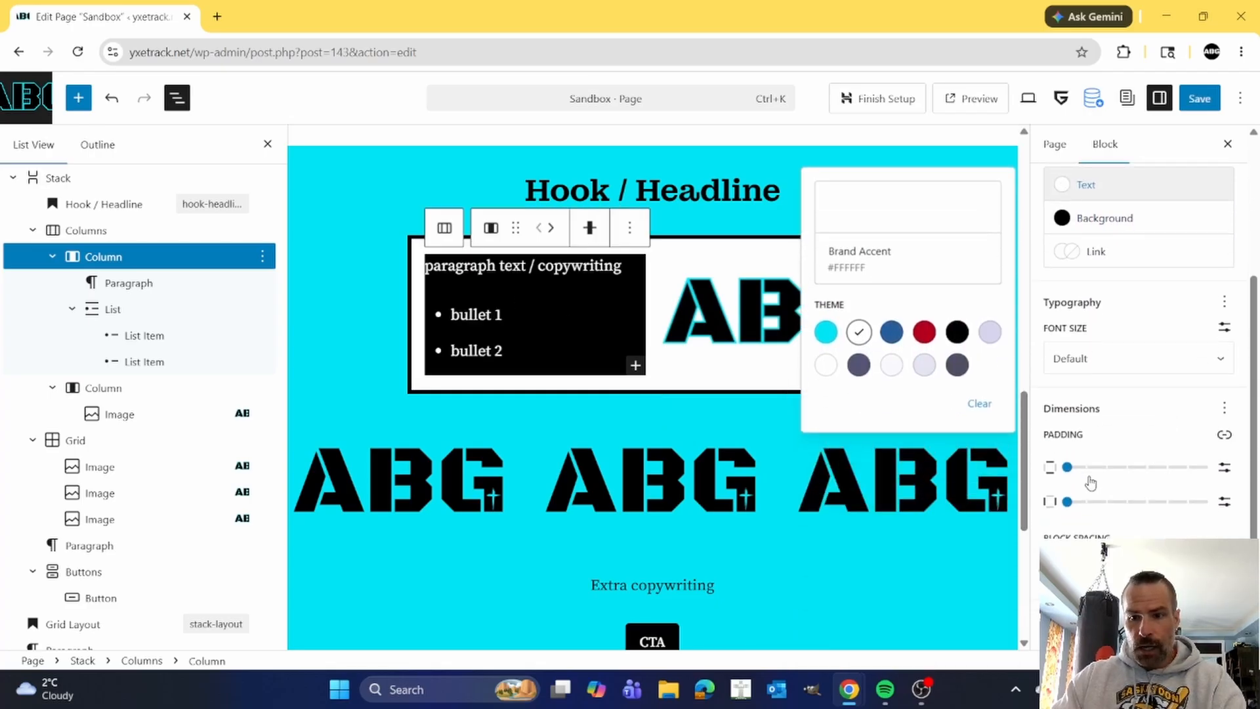
click(1087, 467)
click(1107, 466)
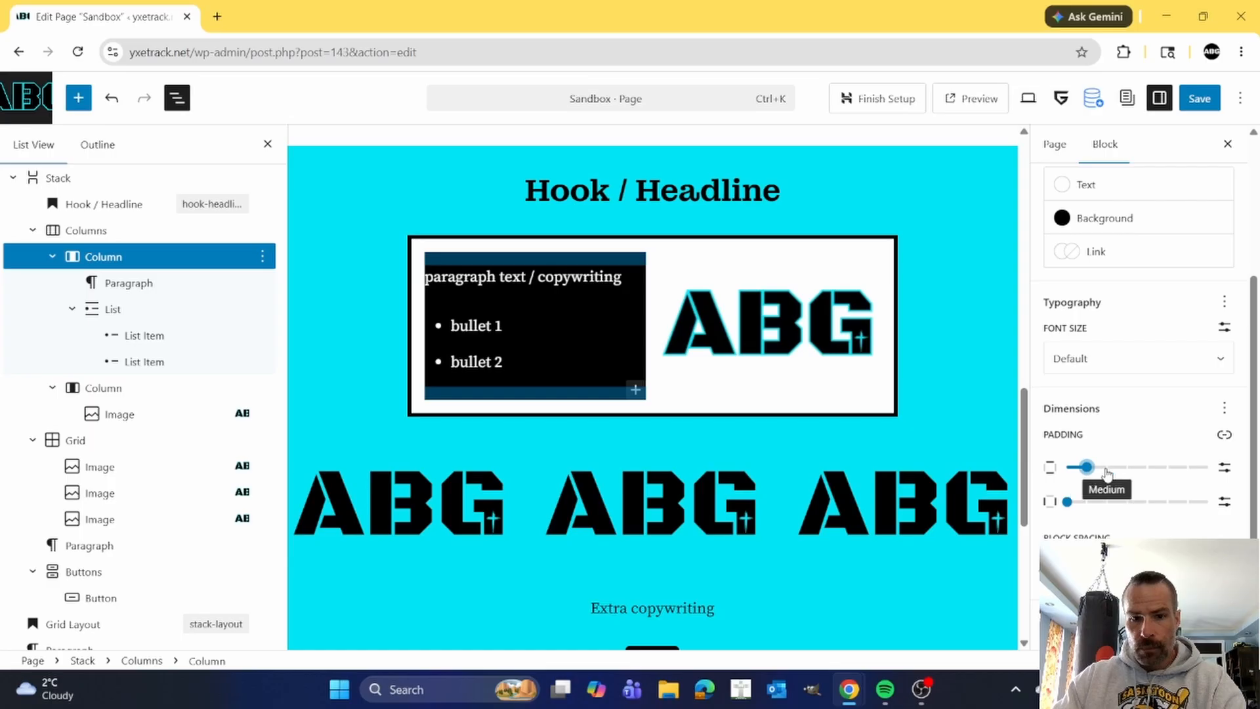
click(1084, 502)
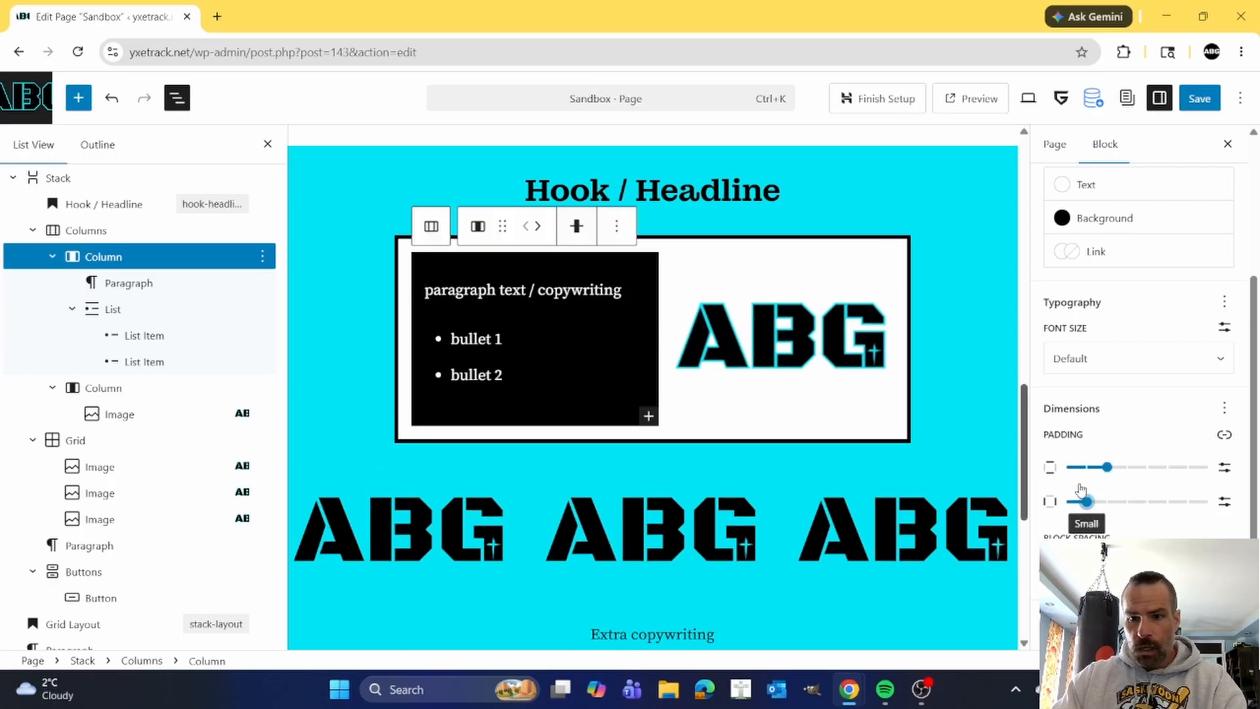
Add a cyan (Brand, #00E5F5) border with slightly rounded corners to the black text column.
scroll(1085, 508, down, 2)
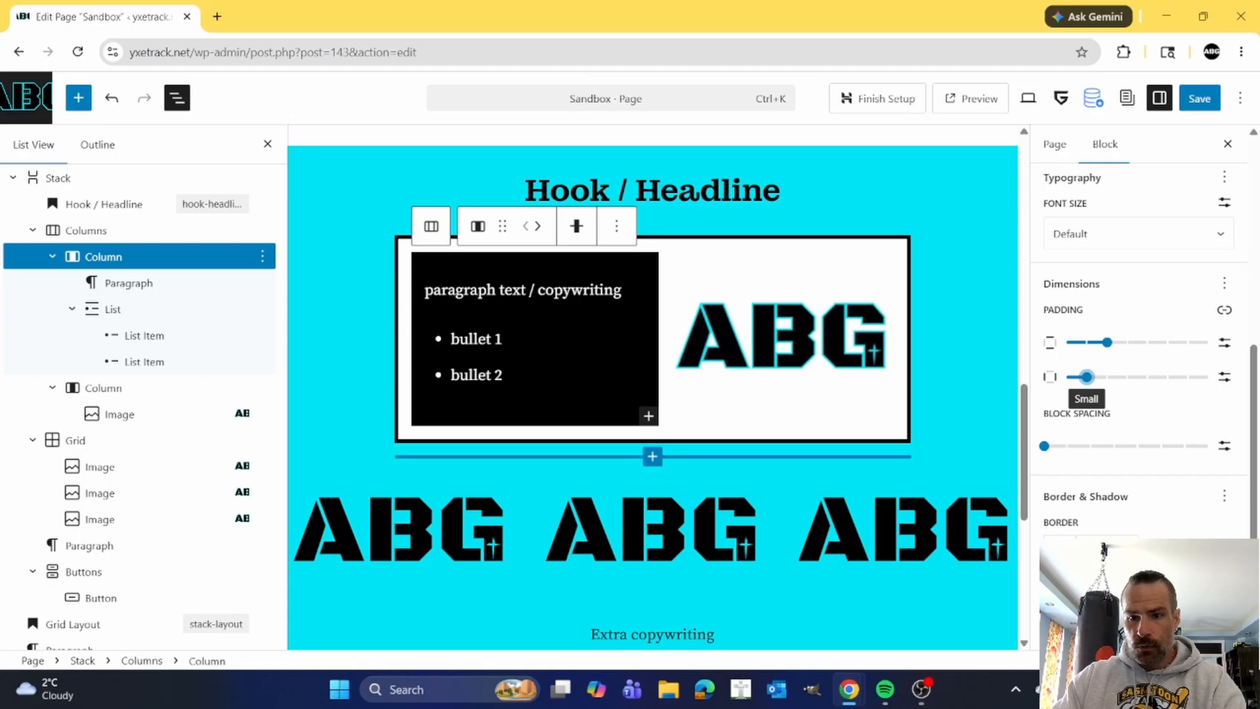
click(1059, 543)
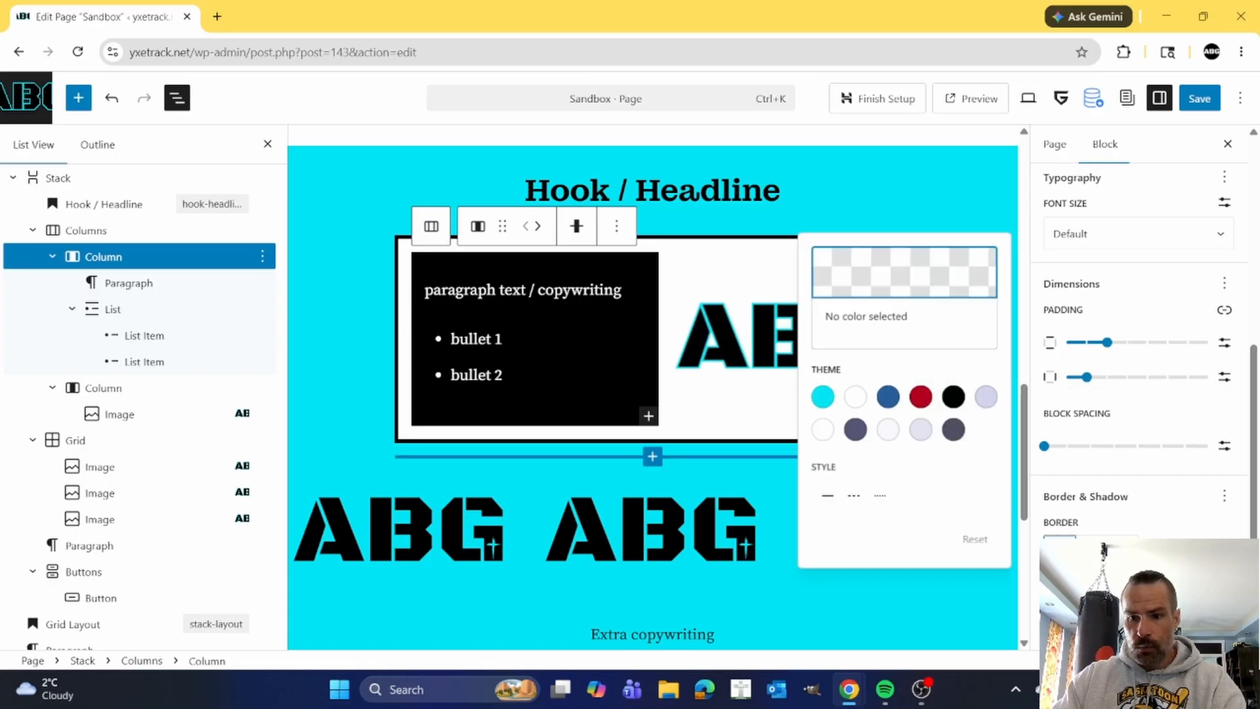
click(822, 396)
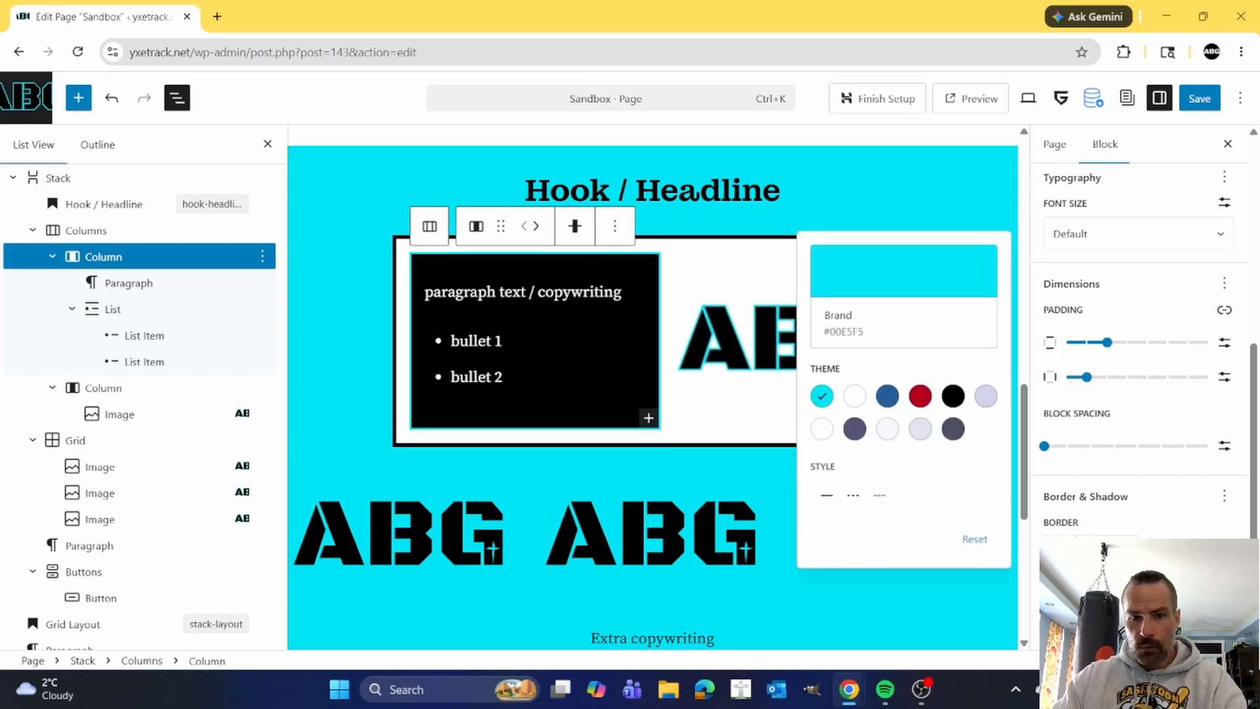
click(1144, 609)
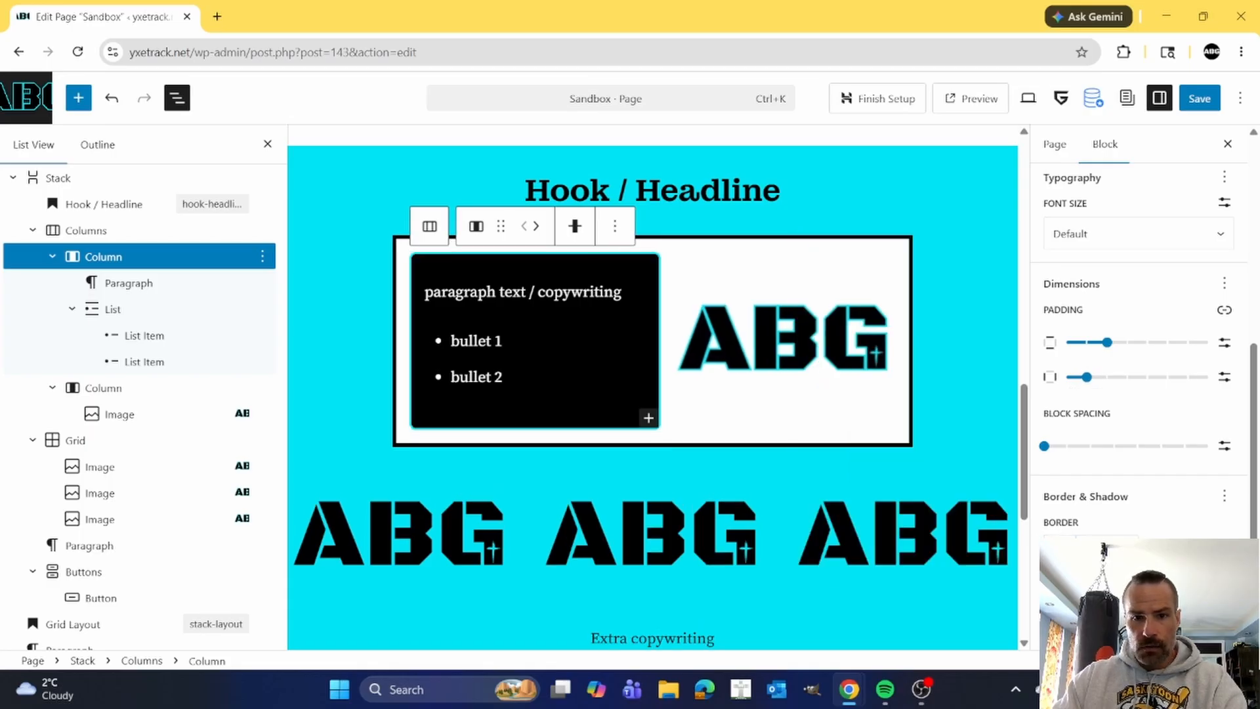
click(836, 425)
scroll(857, 393, up, 1)
click(919, 320)
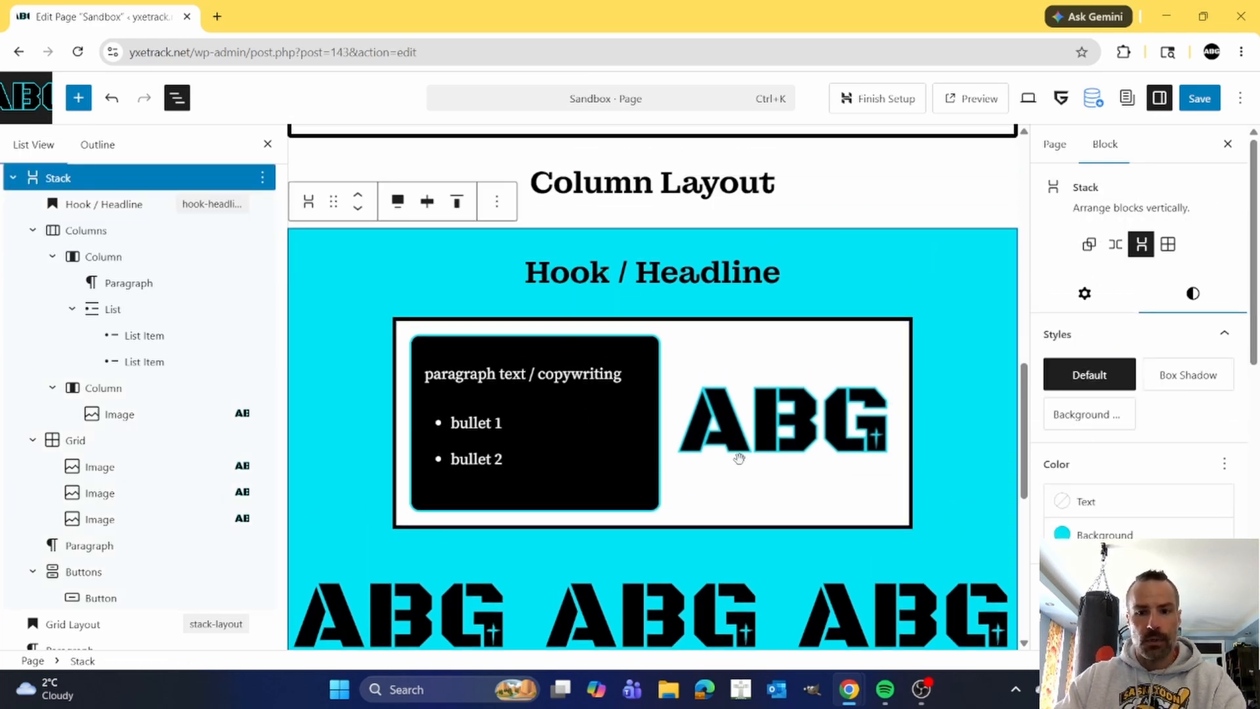
scroll(761, 444, down, 5)
scroll(761, 444, up, 7)
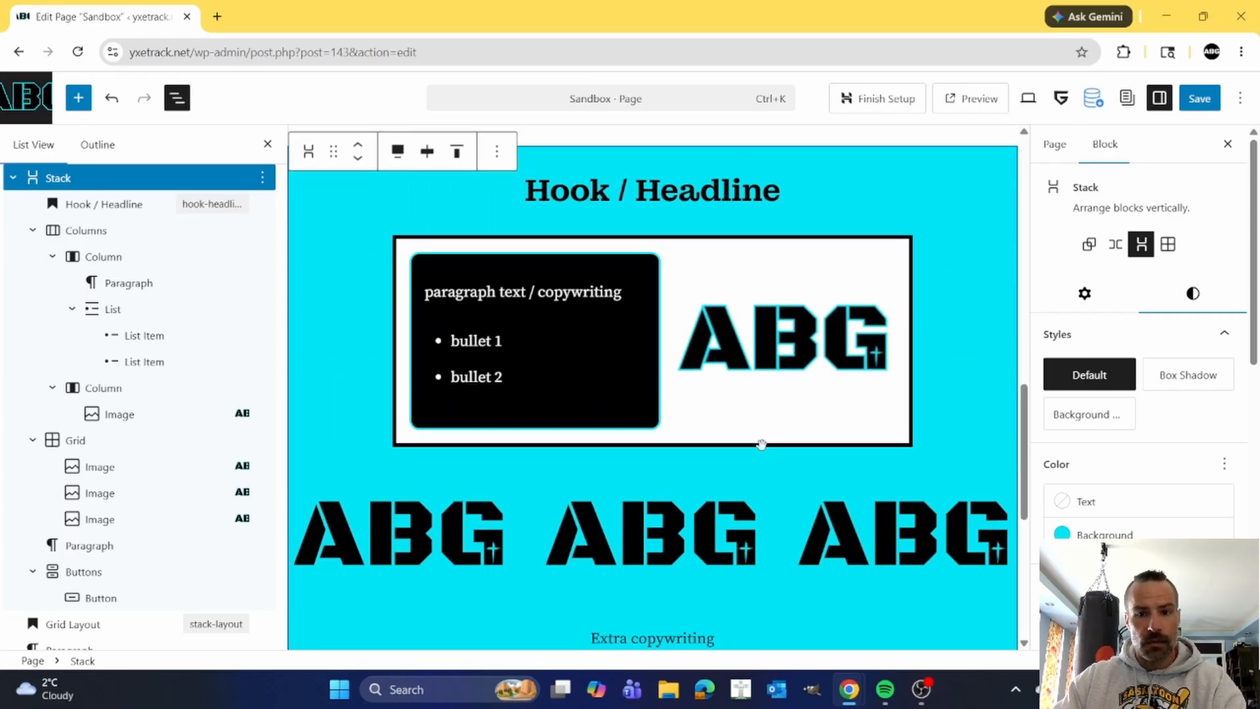
scroll(764, 445, up, 3)
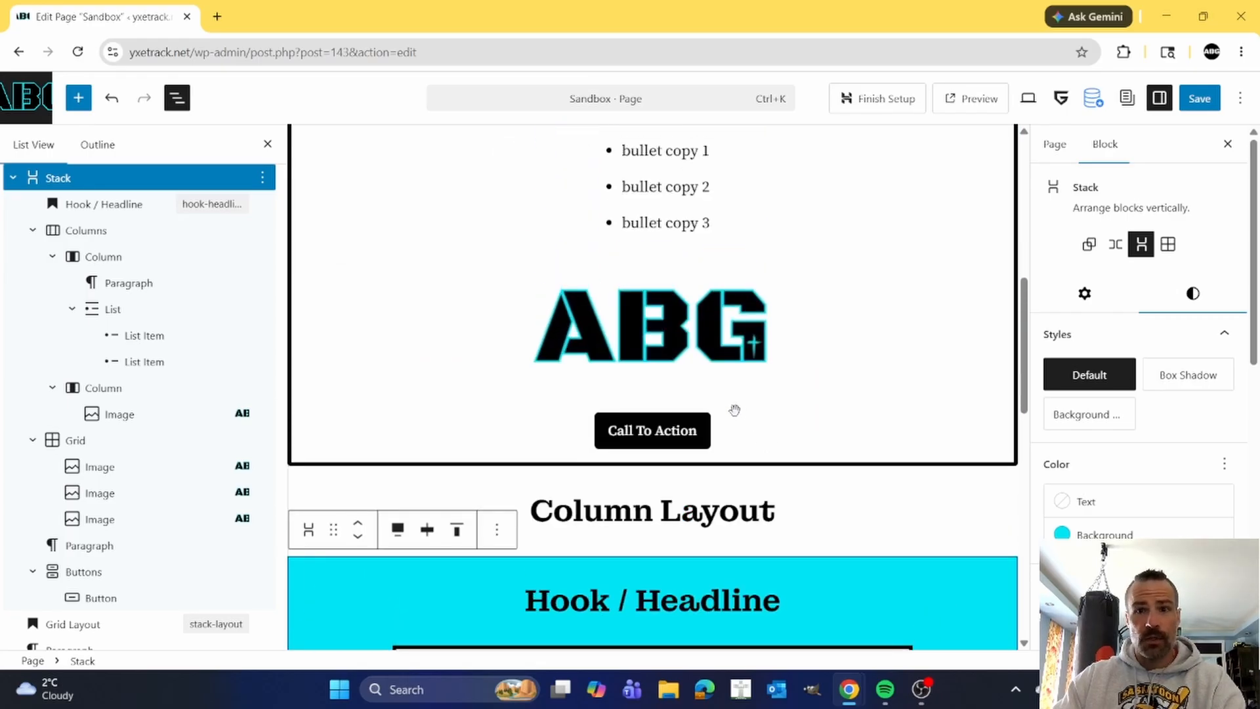
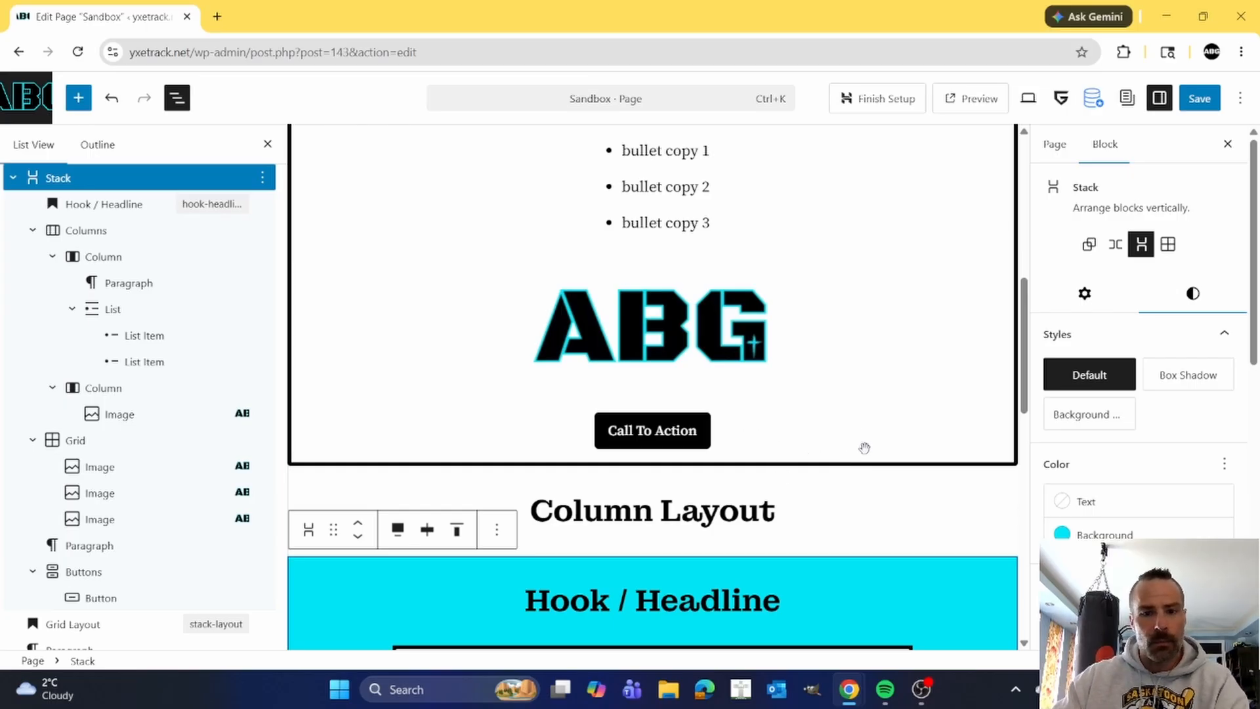
Review the Stack Layout and Column Layout sections, comparing the bordered Stack with the cyan Stack and its inner blocks.
scroll(860, 445, down, 2)
scroll(850, 443, down, 3)
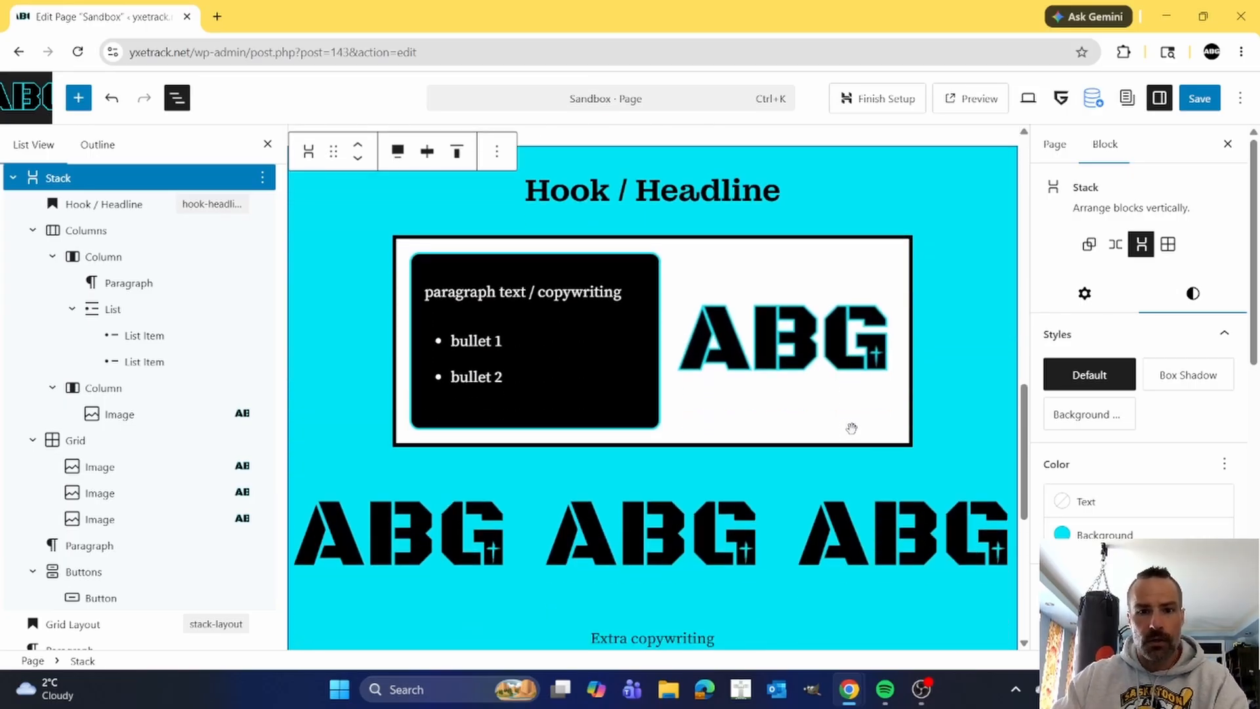
scroll(851, 428, down, 10)
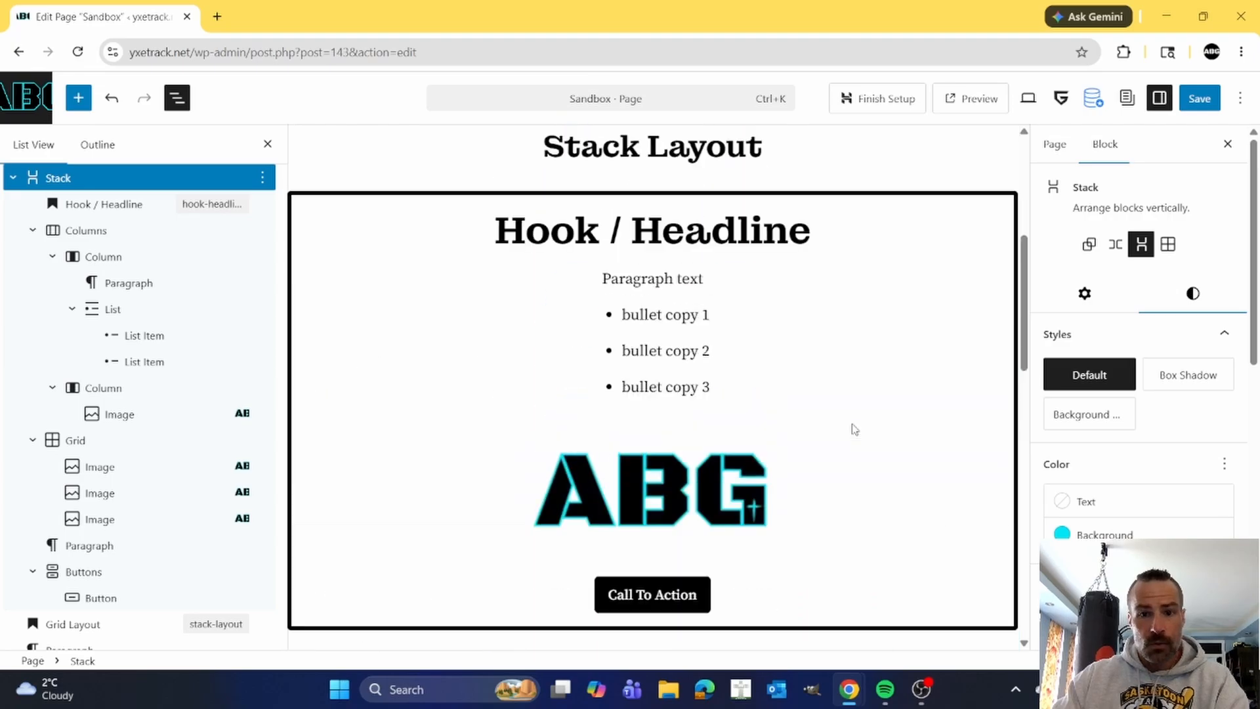
scroll(854, 429, up, 5)
scroll(853, 423, down, 7)
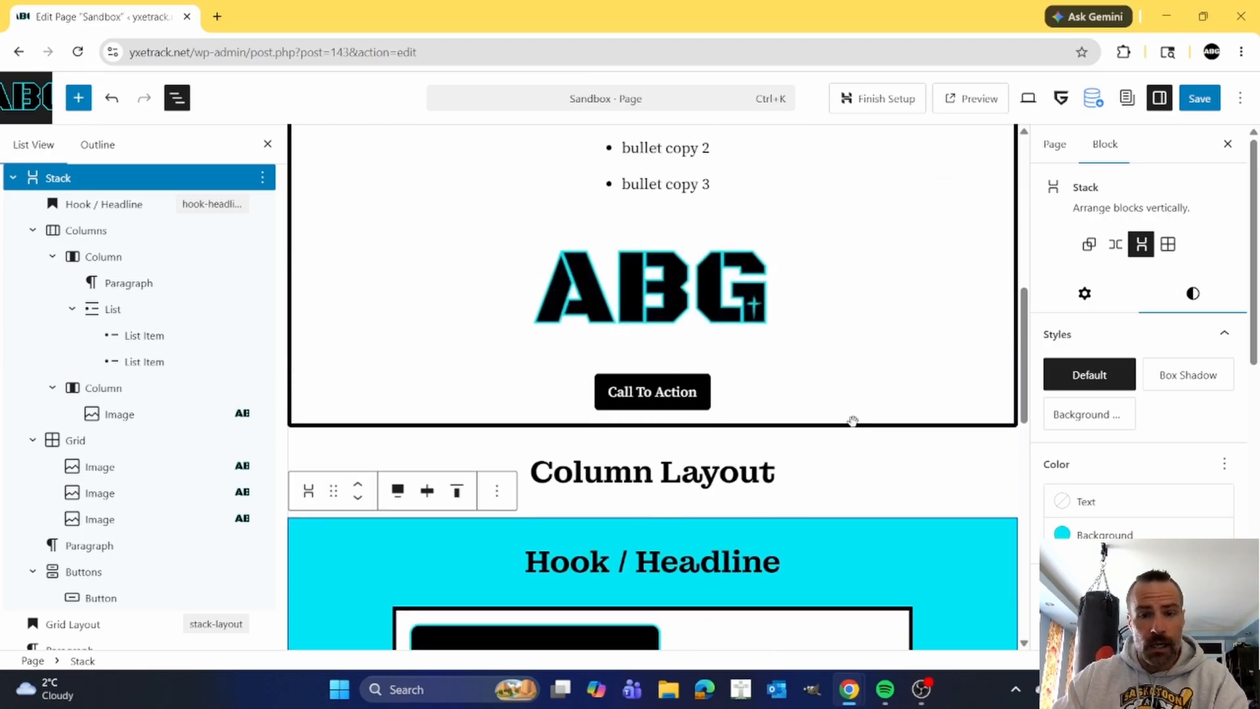
scroll(853, 421, down, 6)
scroll(853, 416, up, 3)
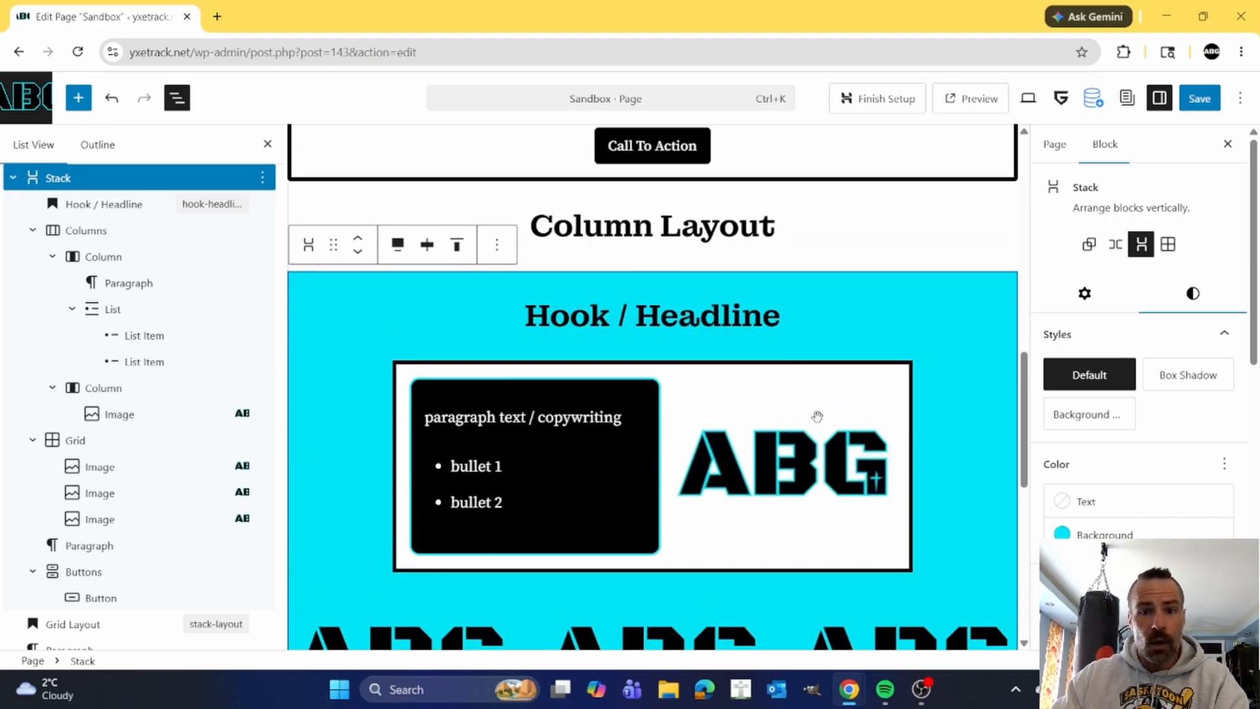
scroll(817, 416, up, 6)
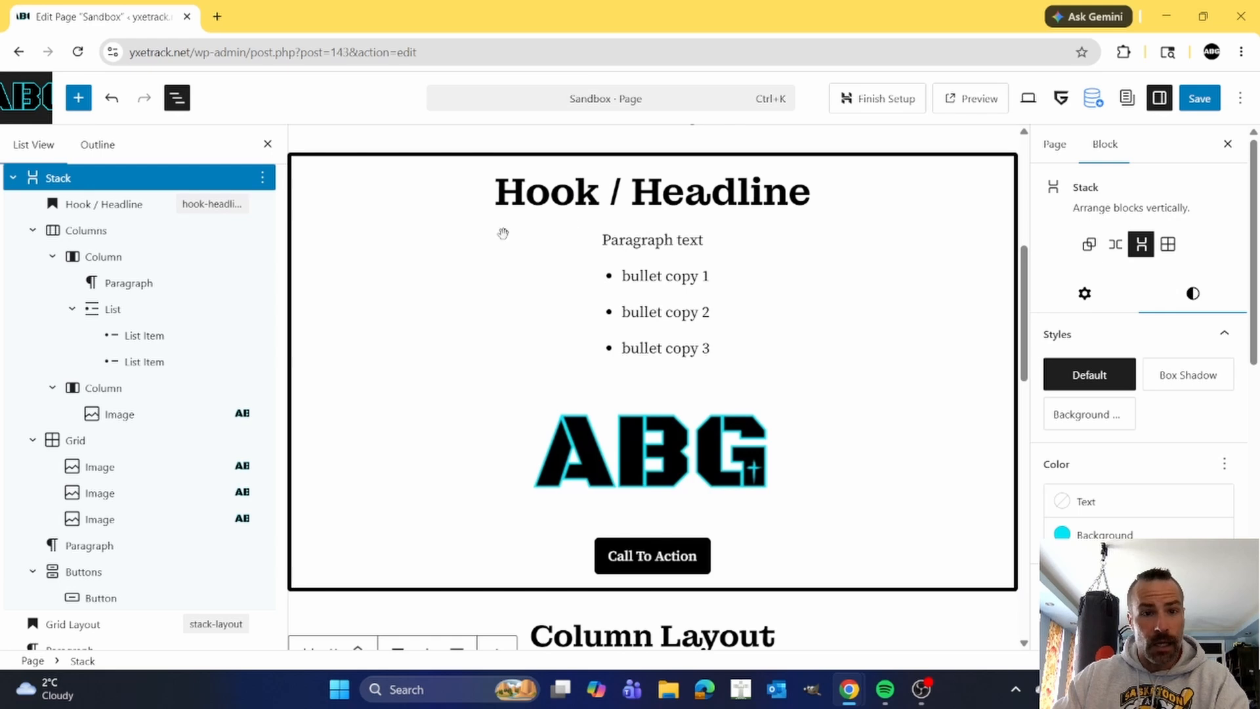
Copy the whole bordered Stack block under the Stack Layout heading.
click(460, 189)
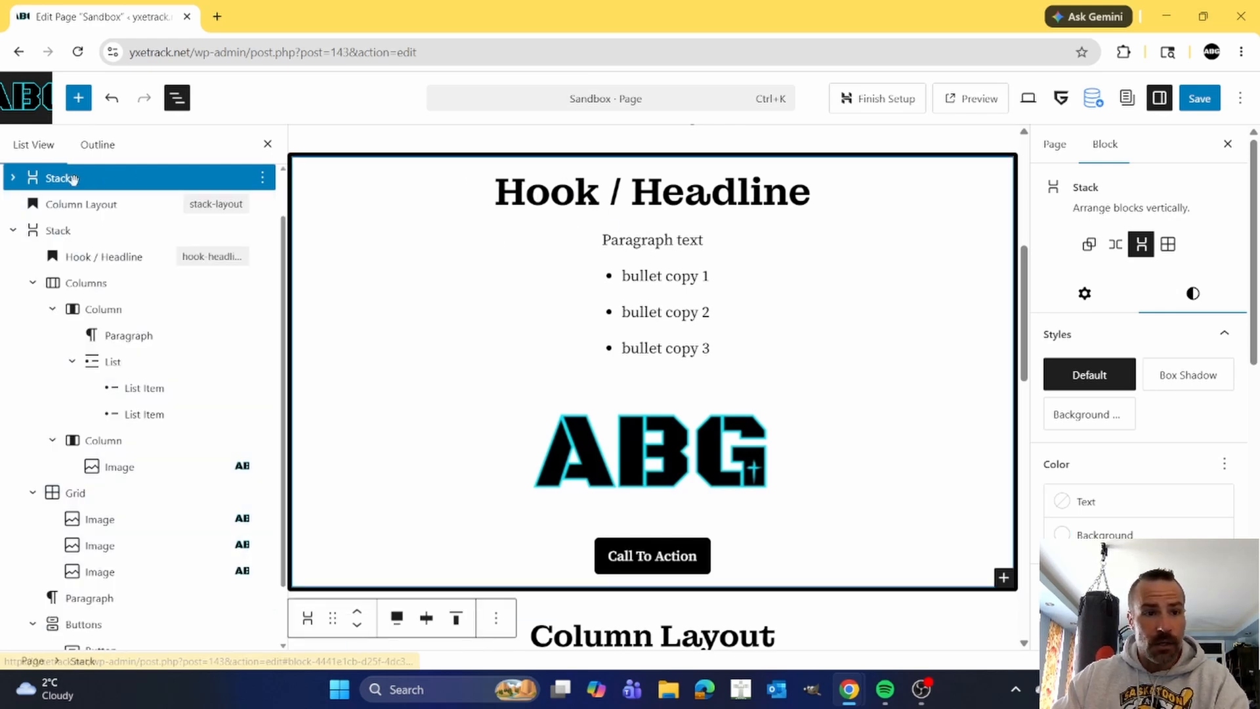
click(262, 179)
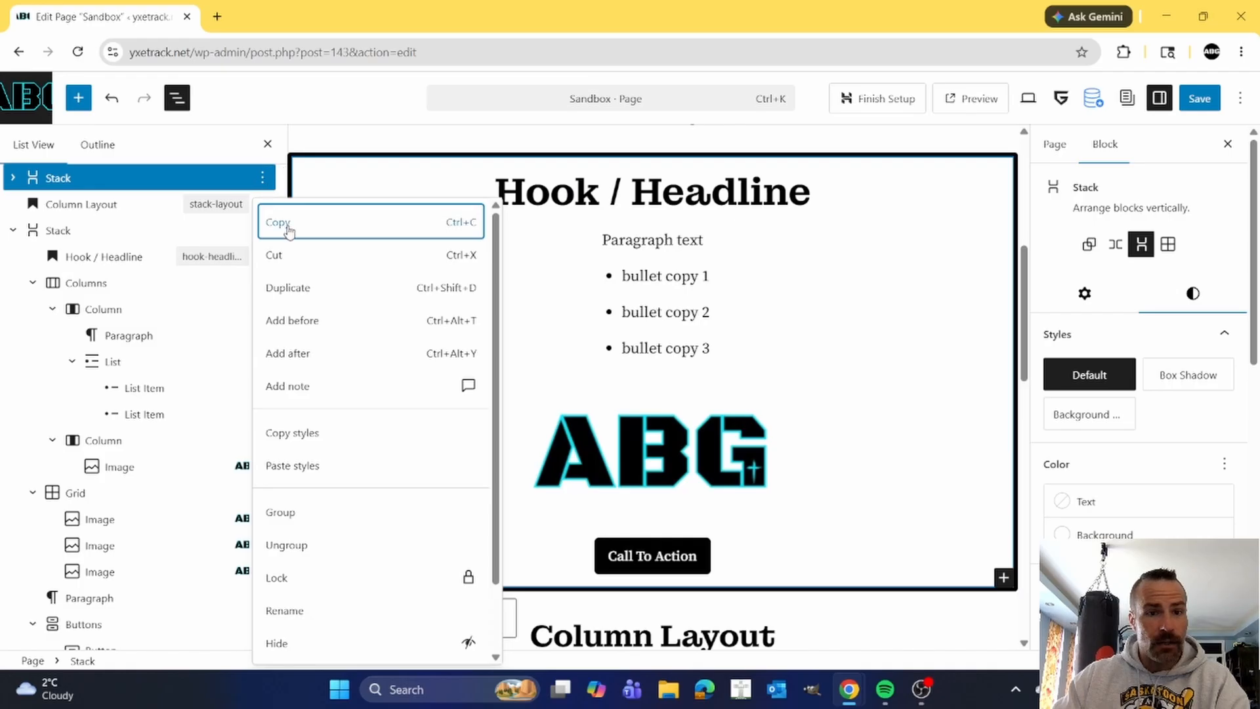
click(452, 231)
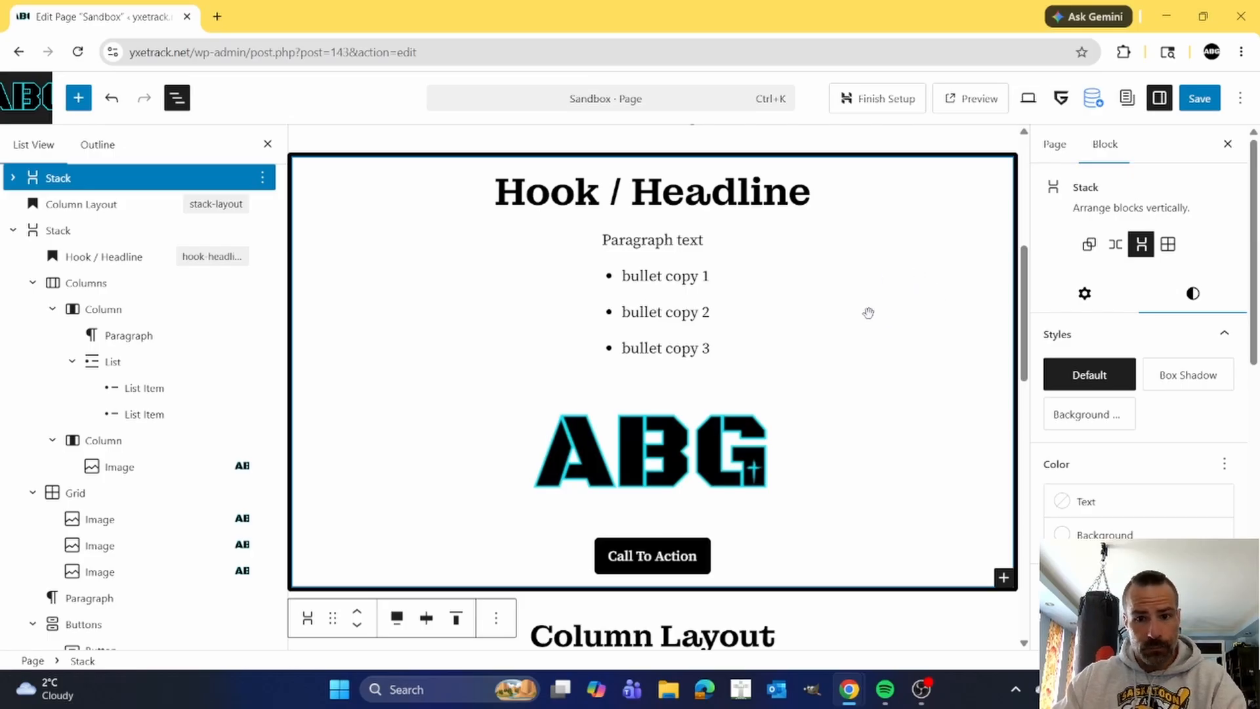
Insert the Text and Details Card pattern from the Call To Action category into the empty paragraph below the Grid Layout heading.
scroll(859, 310, down, 10)
scroll(853, 302, down, 3)
scroll(853, 302, up, 10)
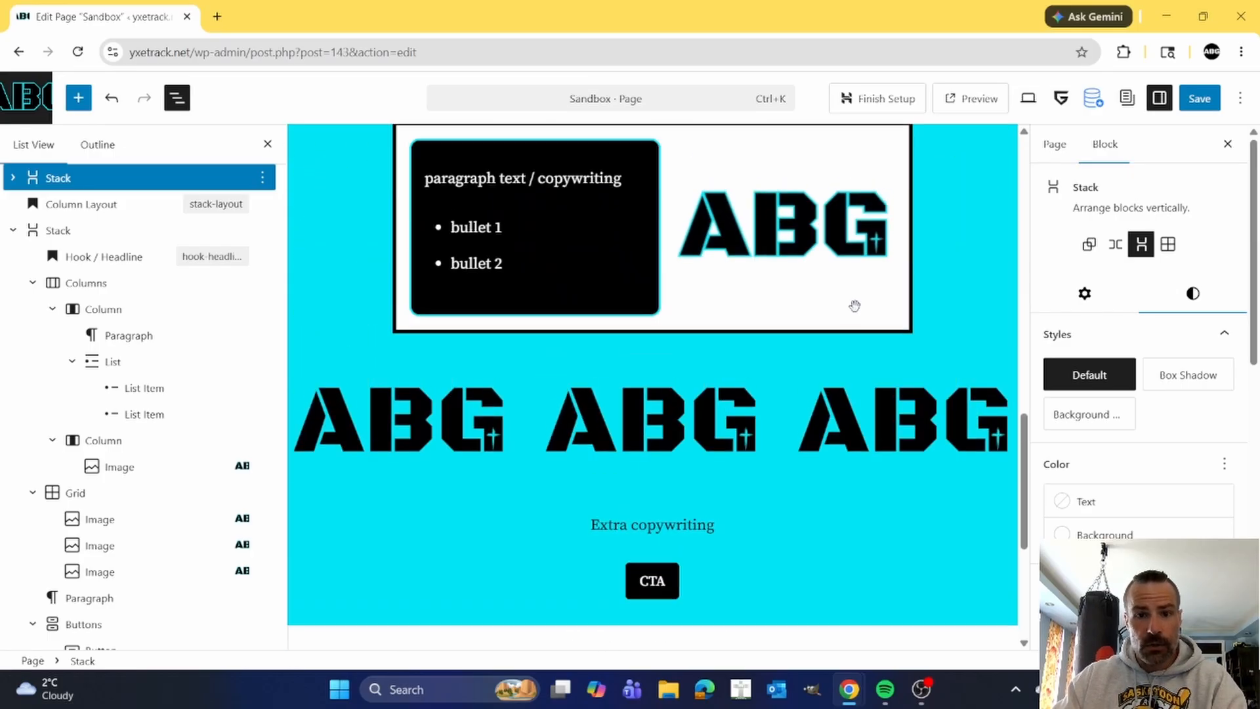
scroll(854, 308, down, 10)
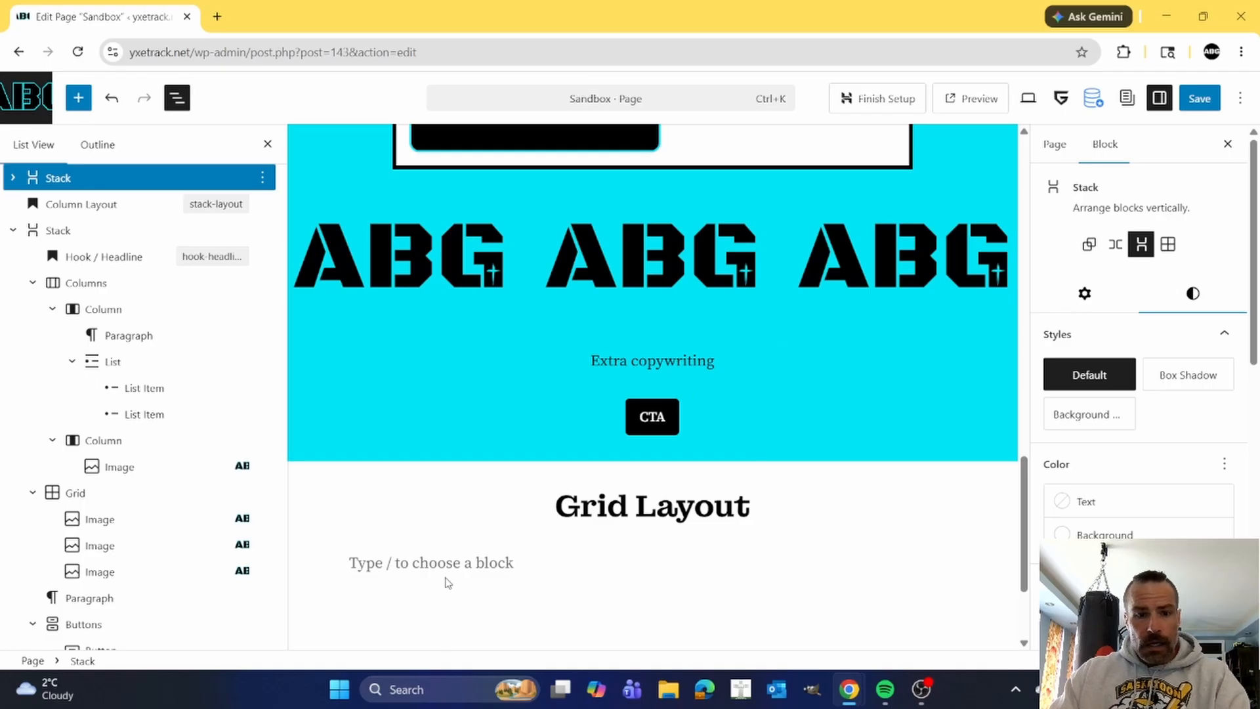
click(428, 555)
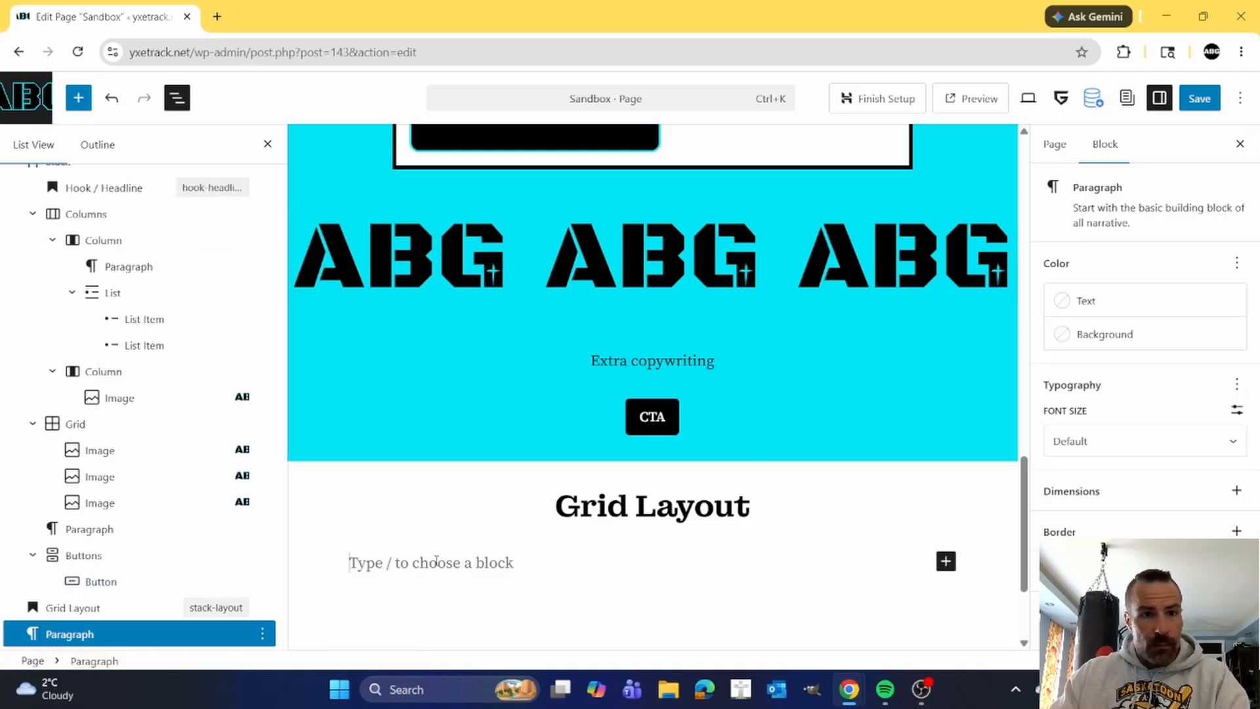
click(78, 98)
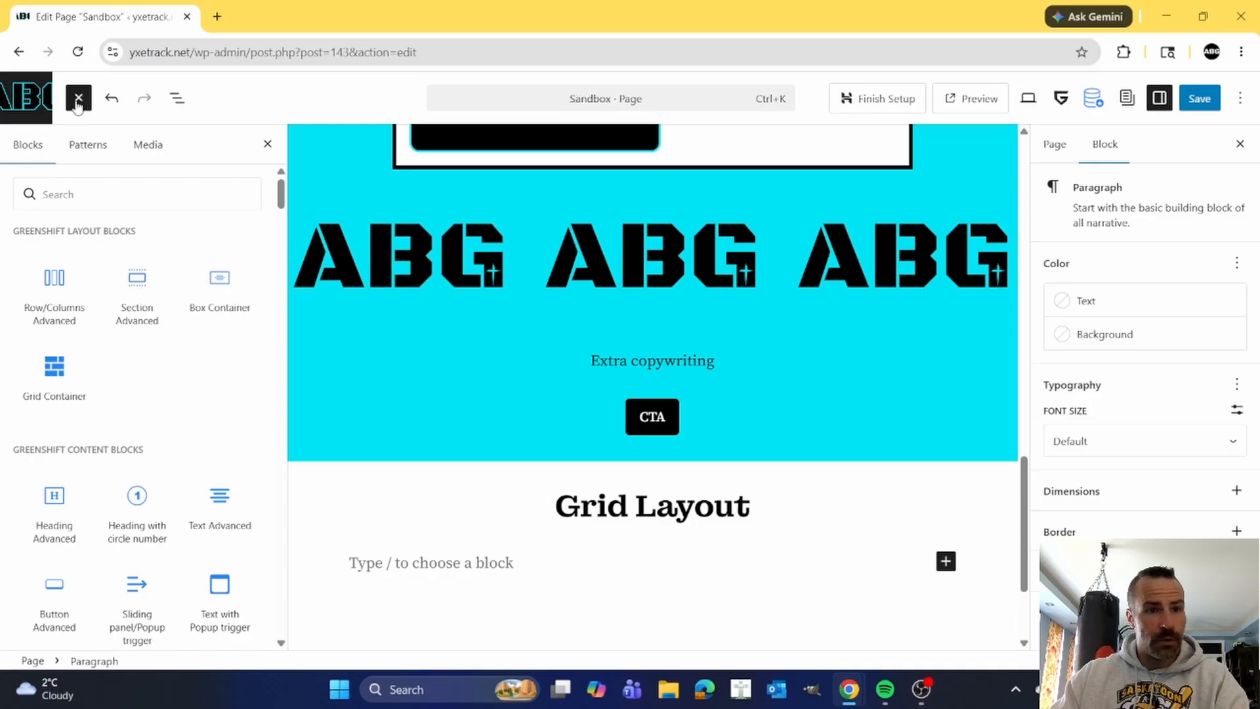
click(84, 147)
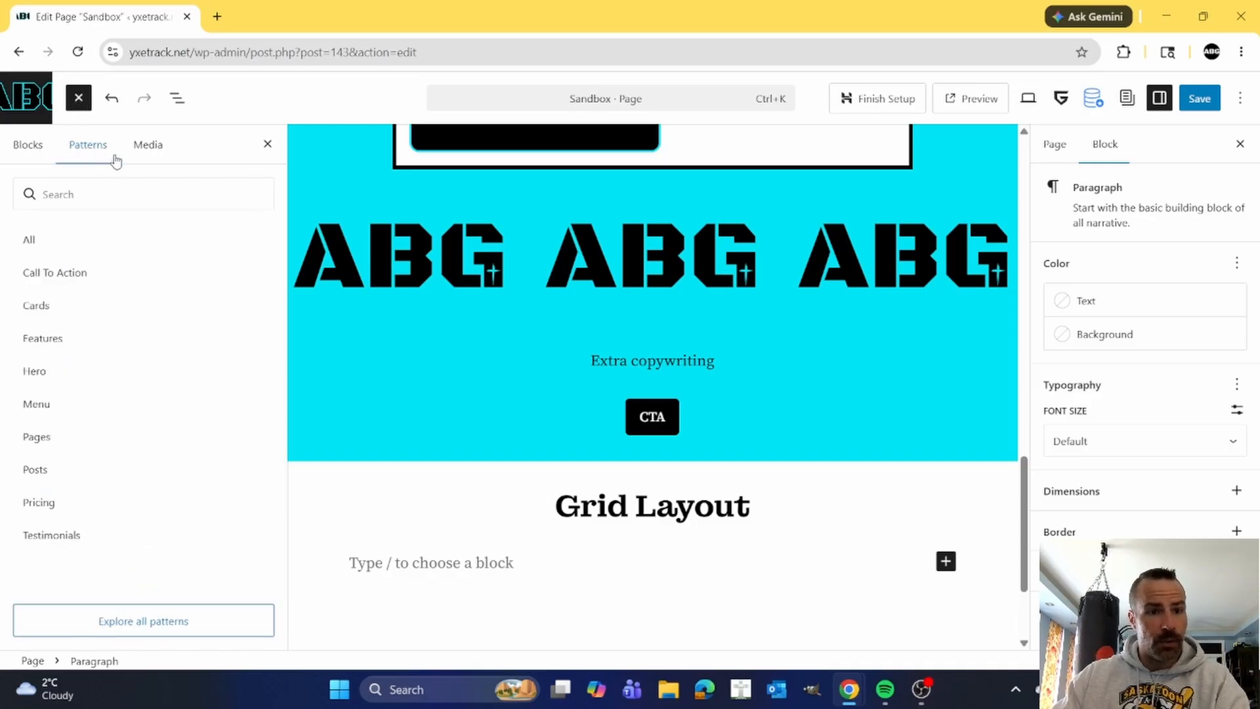
click(122, 275)
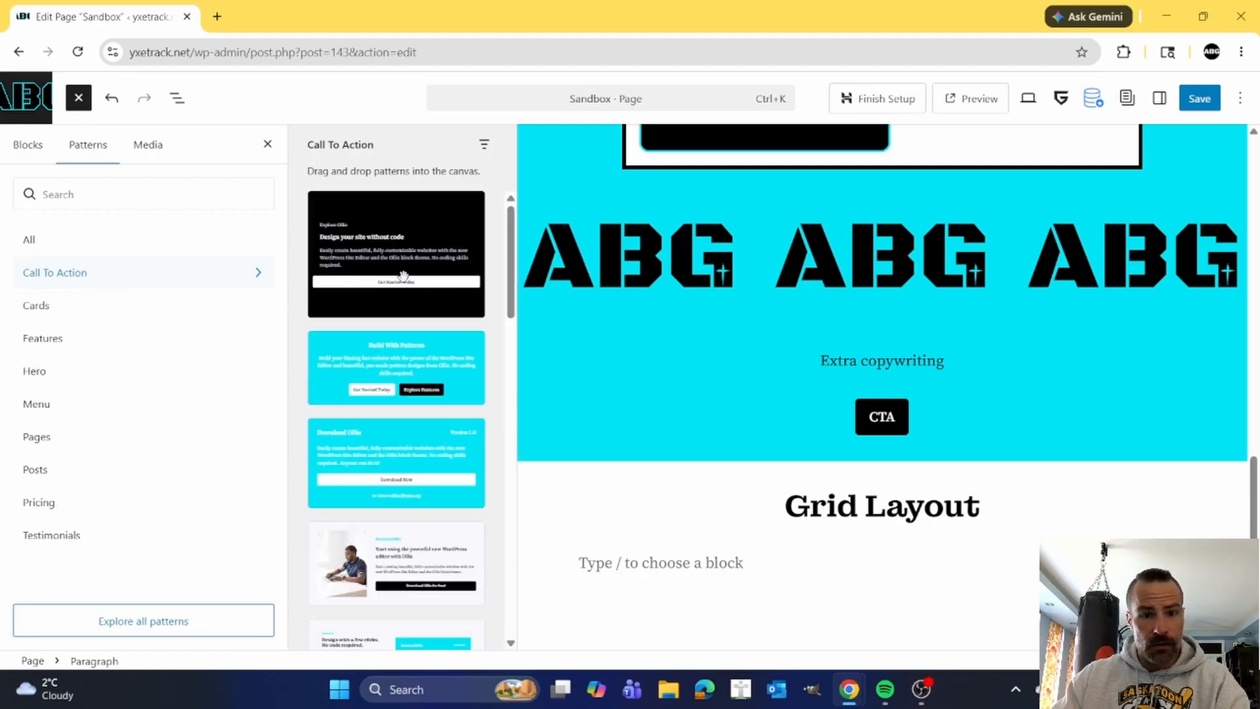
scroll(403, 277, down, 5)
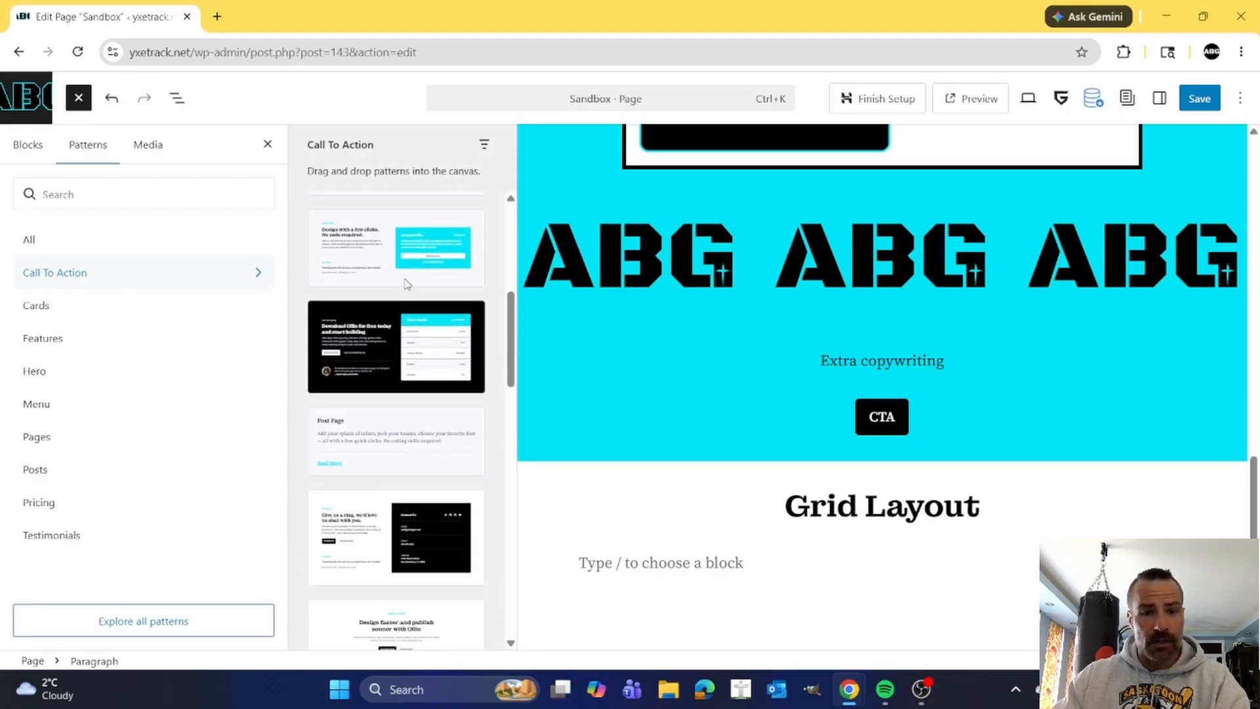
click(379, 342)
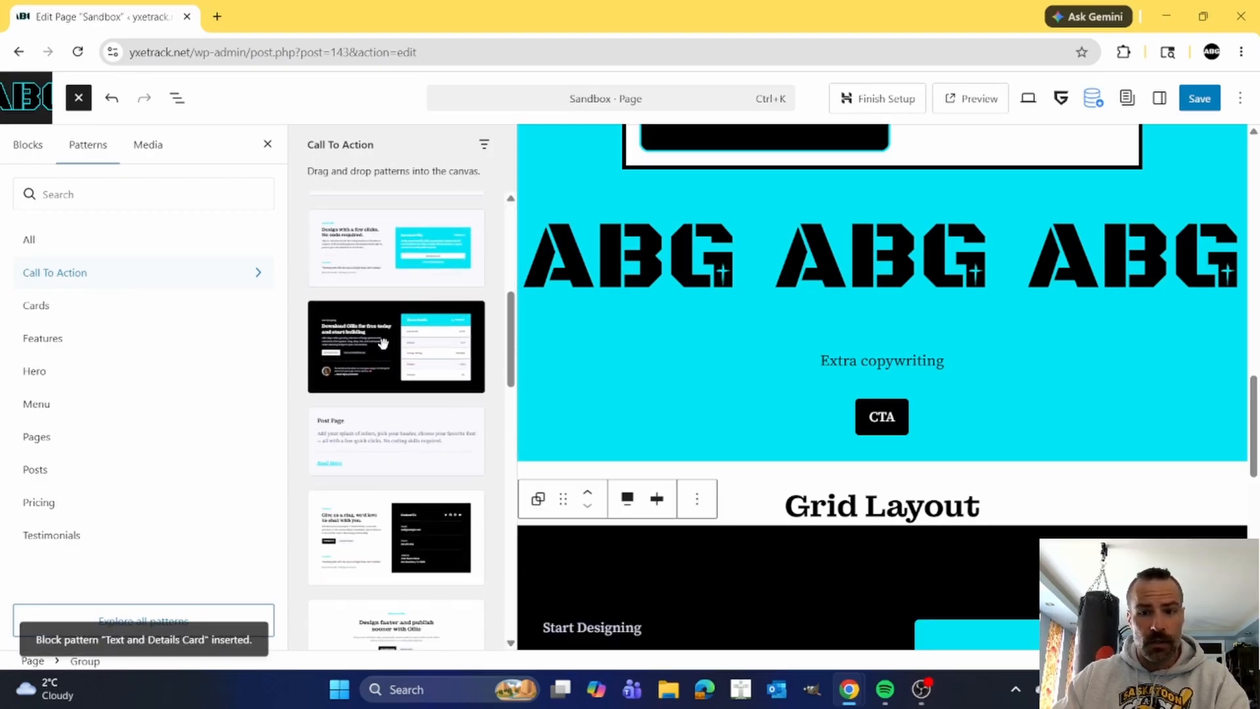
Examine the inserted Text and Details Card section, including its copy, buttons, testimonial and Theme Details card, against the cyan Stack above.
scroll(1021, 484, down, 3)
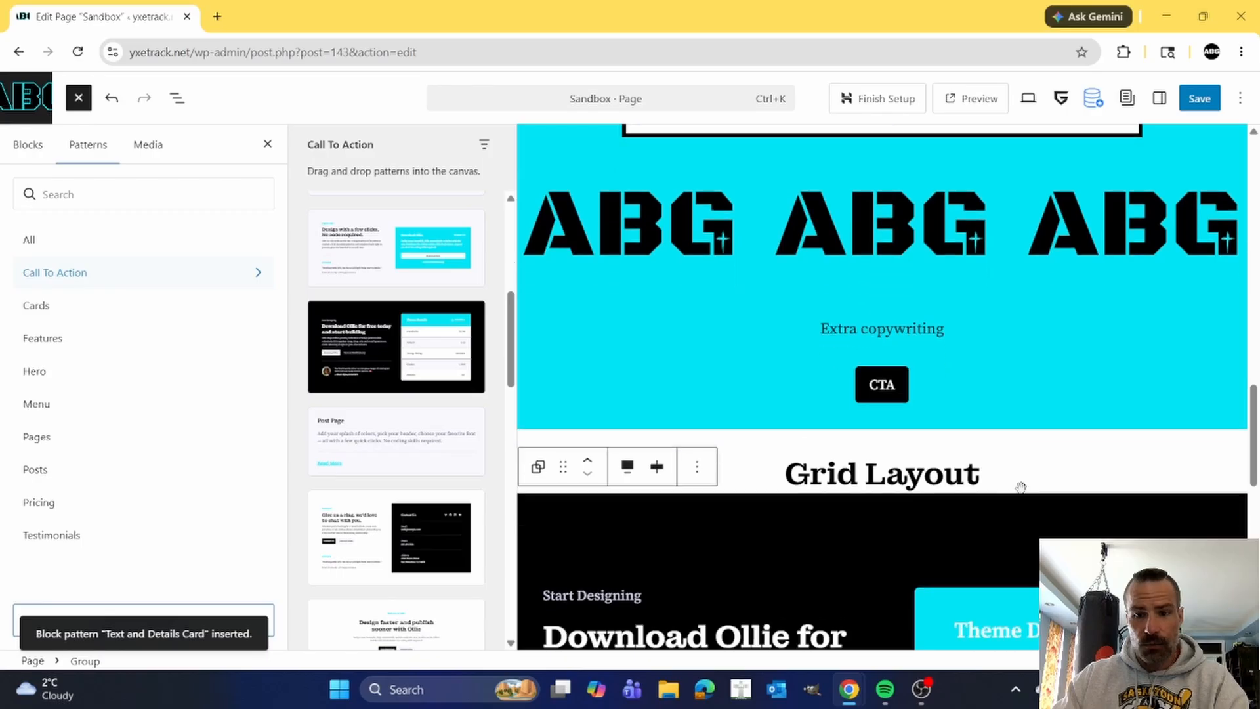
scroll(814, 422, down, 6)
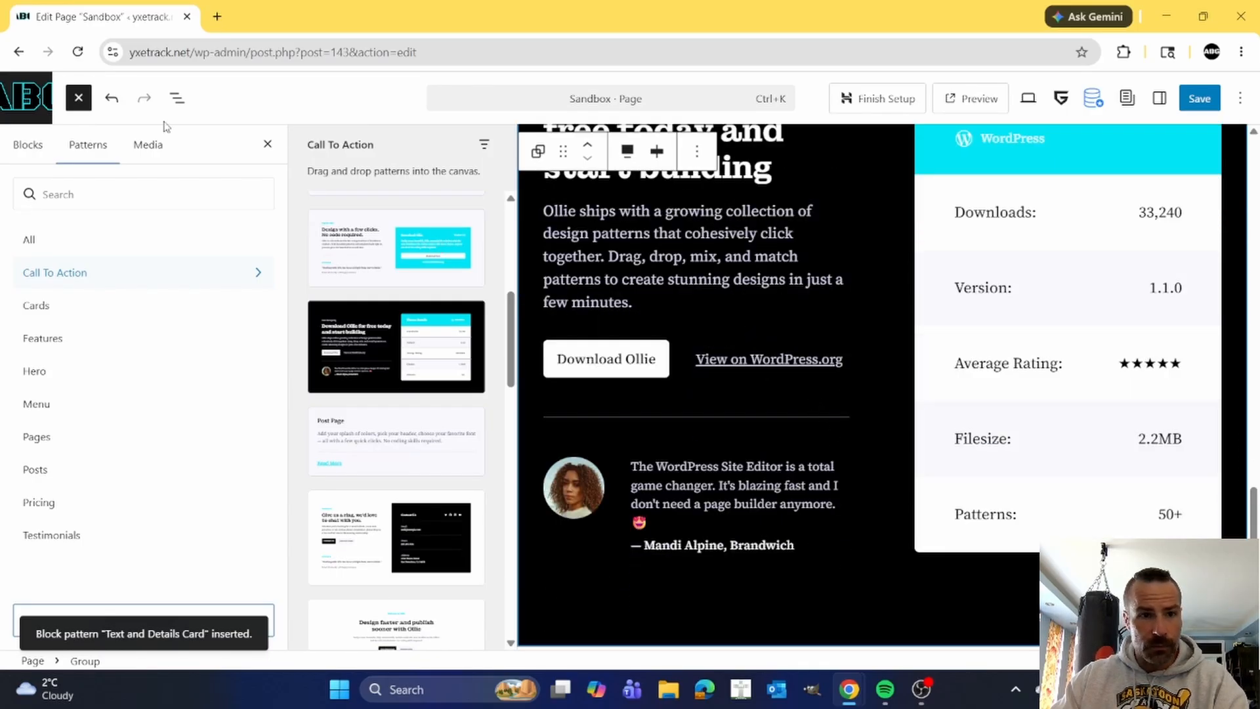
click(177, 98)
scroll(626, 391, up, 5)
scroll(580, 360, down, 4)
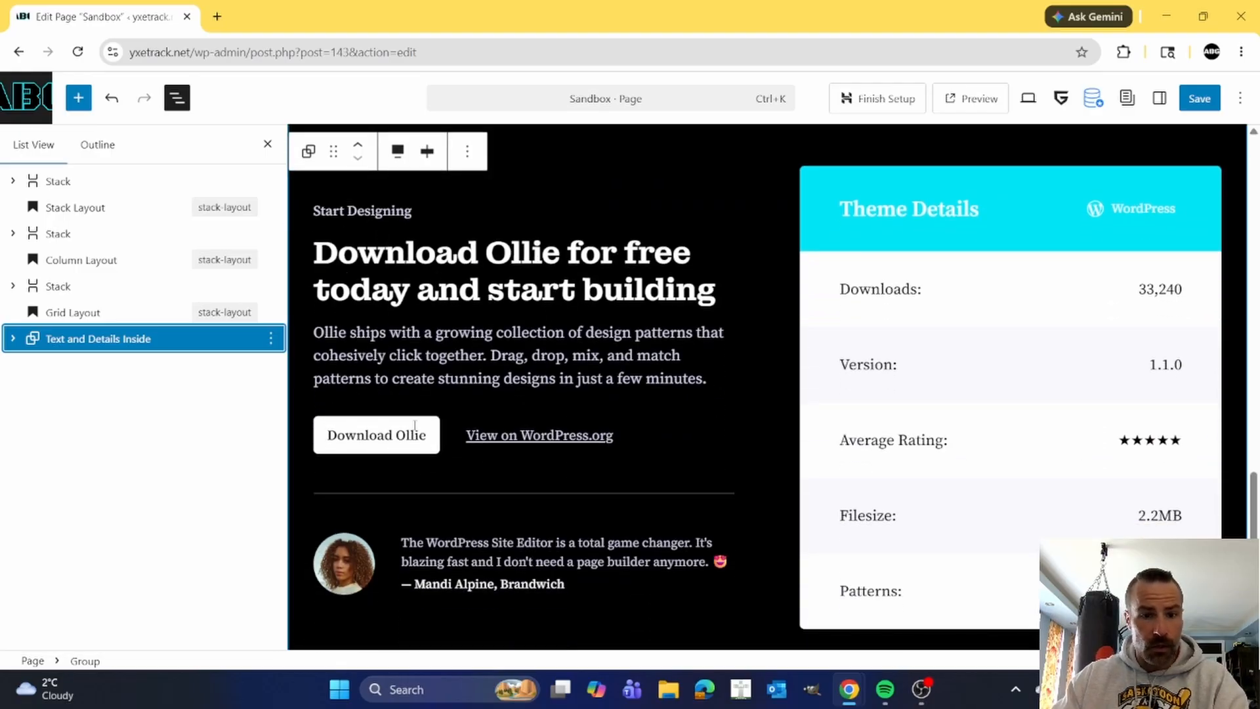
scroll(419, 432, down, 1)
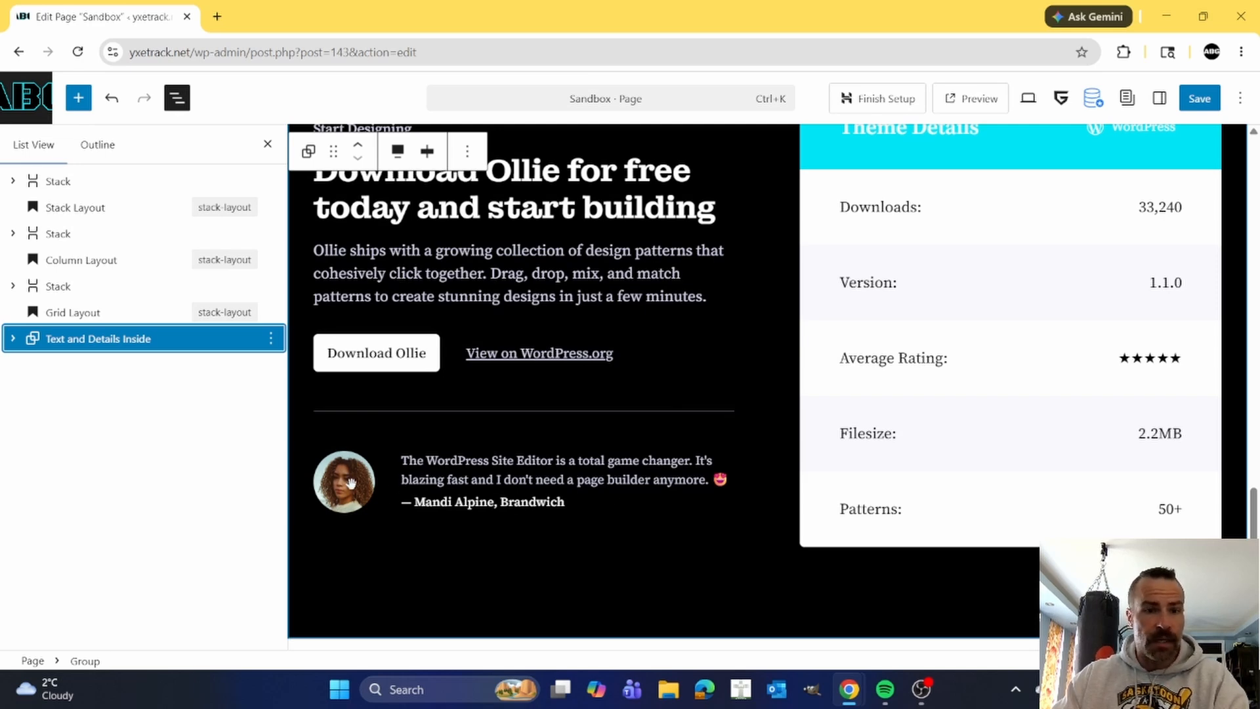
scroll(880, 495, up, 1)
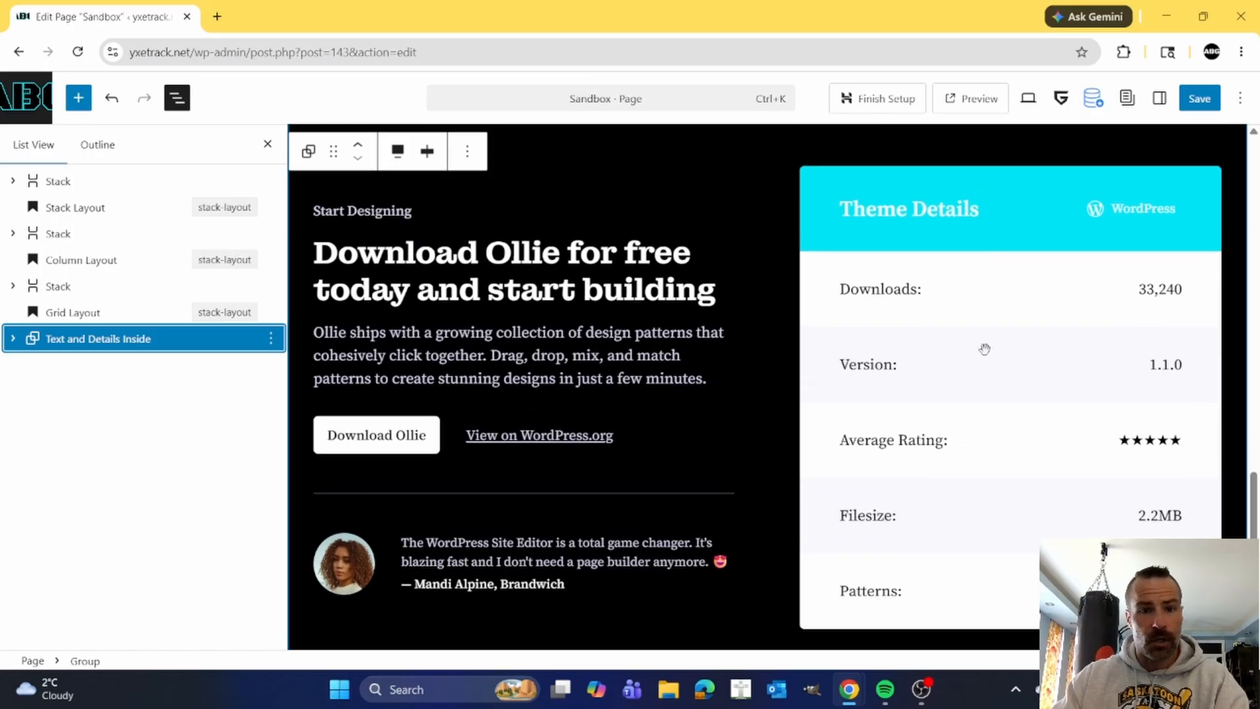
scroll(739, 384, down, 5)
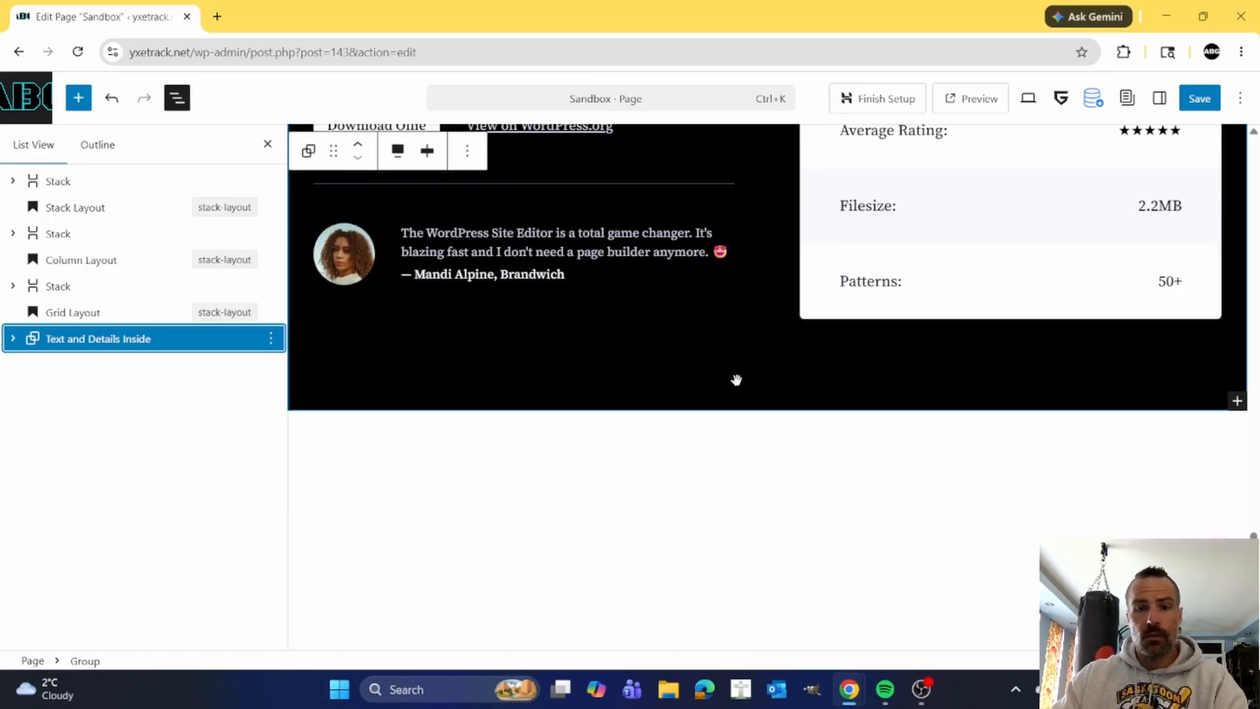
scroll(738, 381, up, 10)
scroll(703, 436, up, 2)
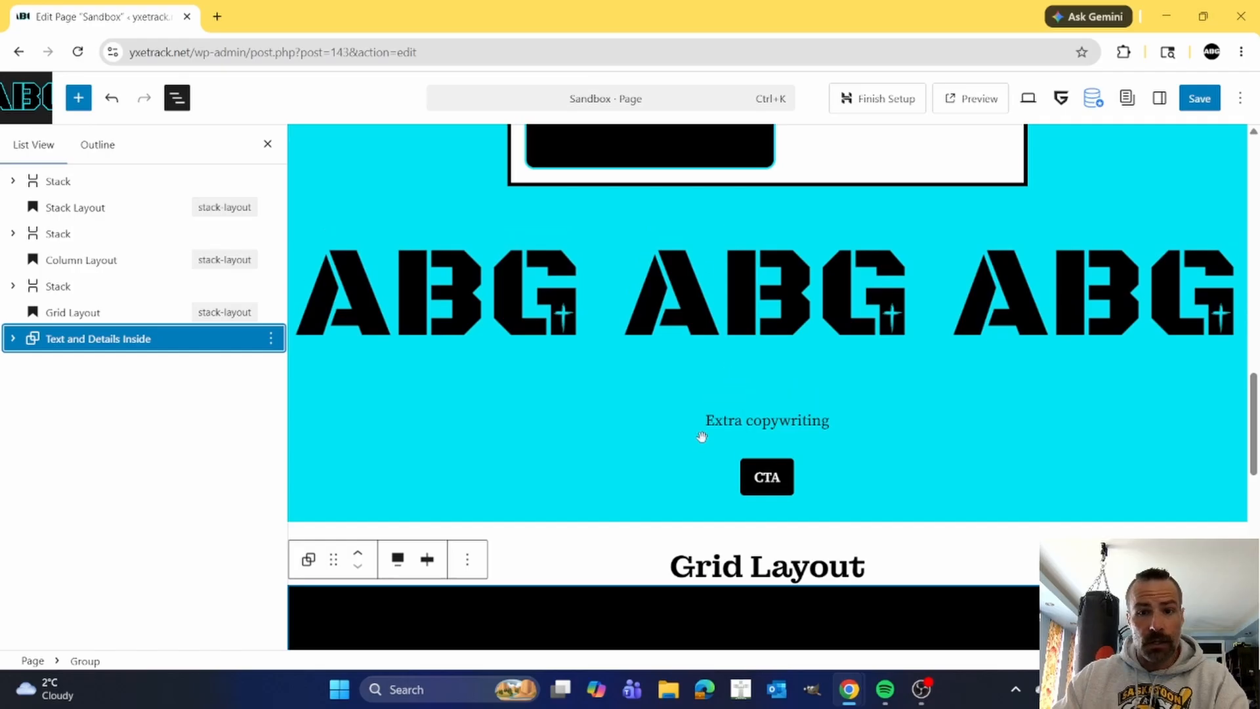
scroll(698, 360, down, 7)
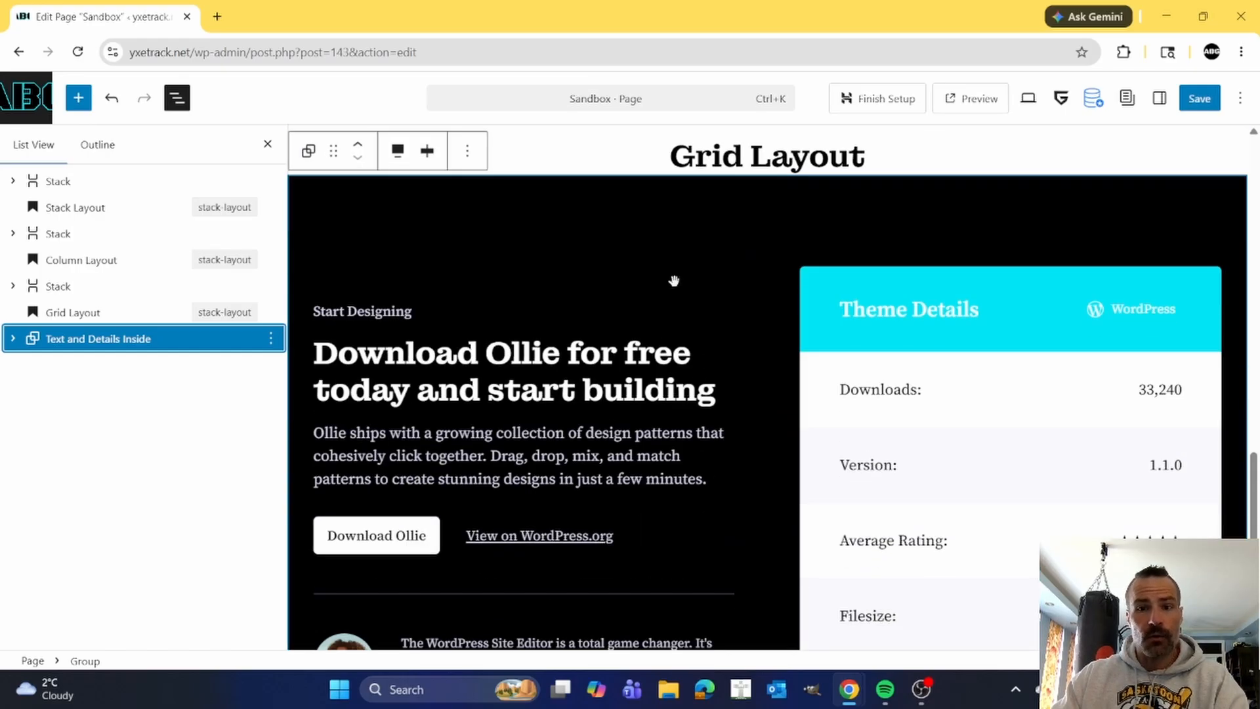
scroll(665, 302, down, 5)
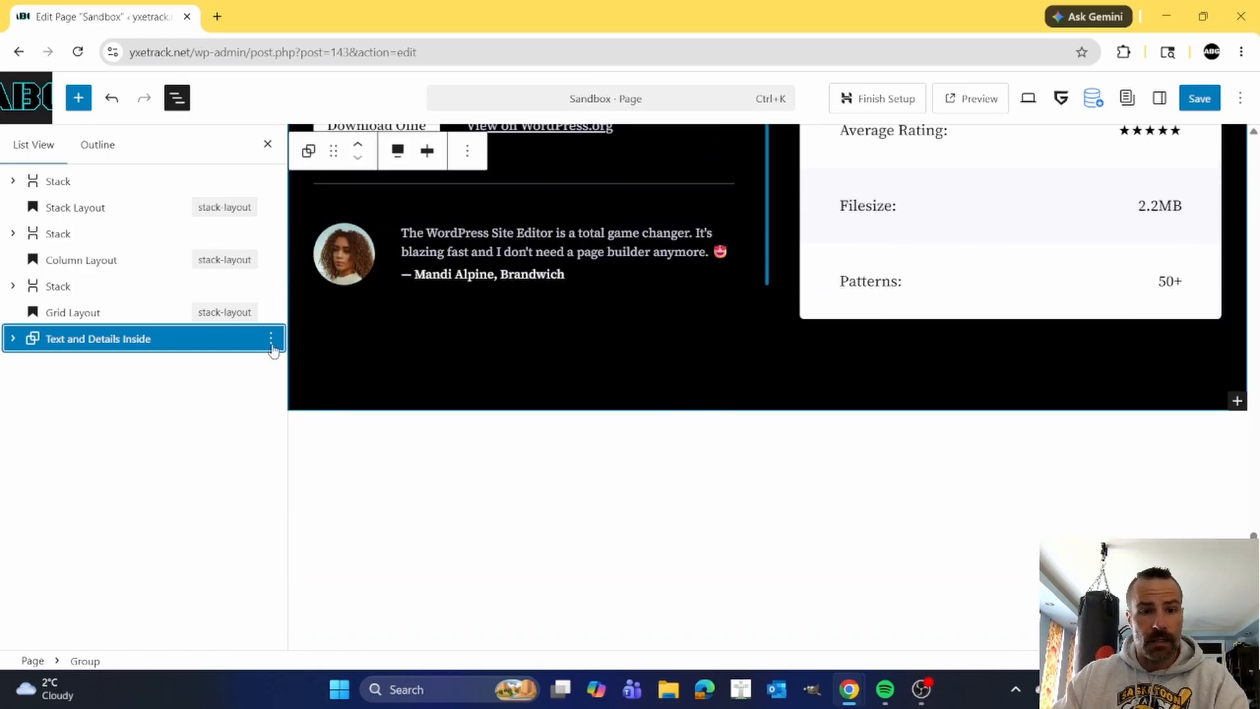
Add an empty block after the Text and Details Inside group and browse the Pricing patterns for it.
click(271, 342)
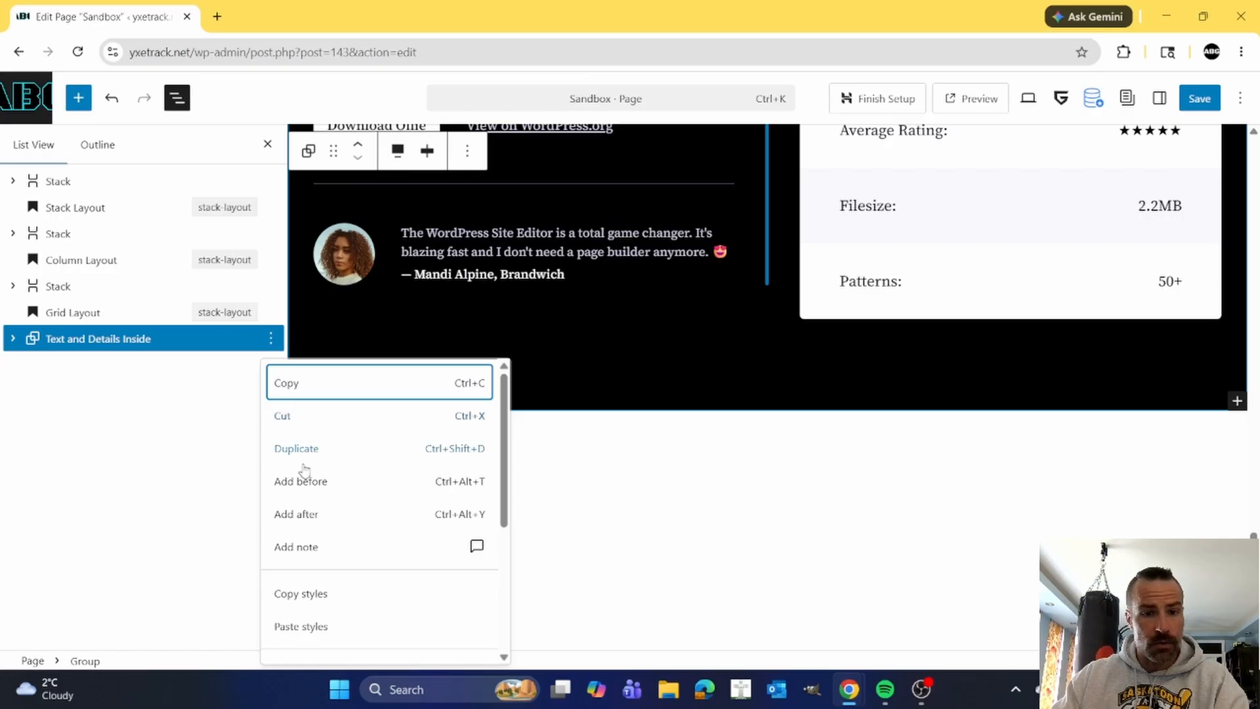
click(309, 514)
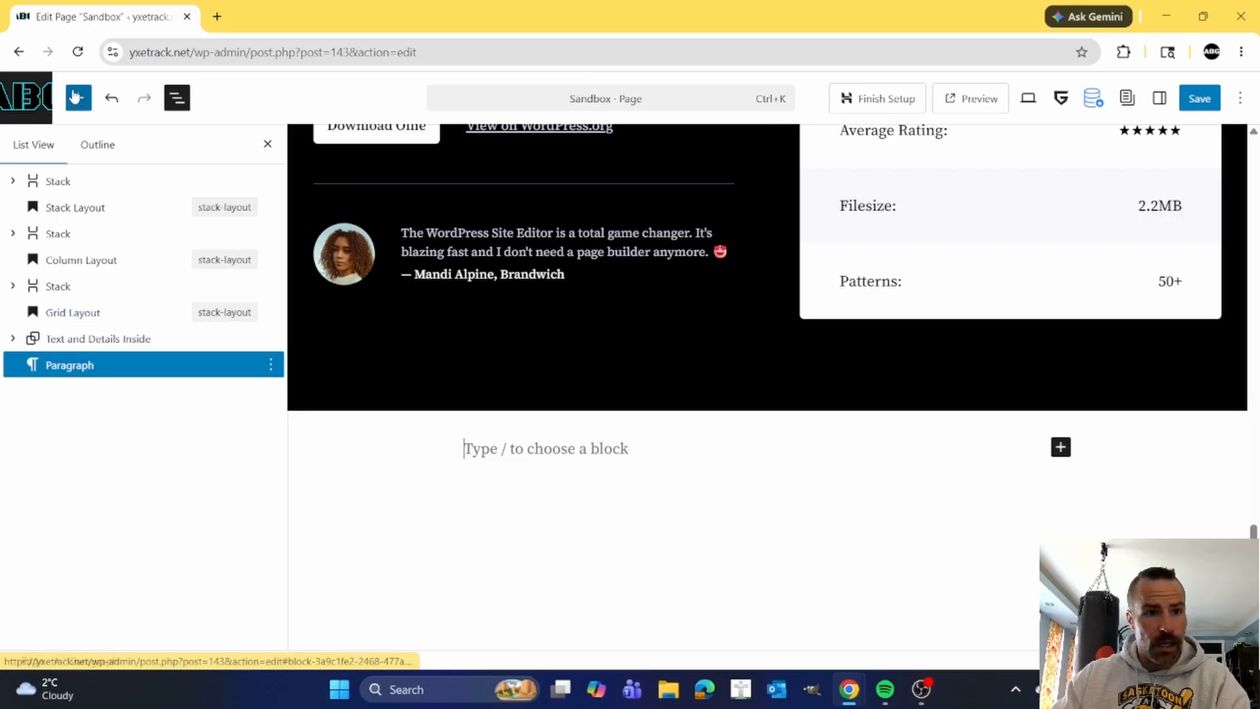
click(75, 97)
click(87, 144)
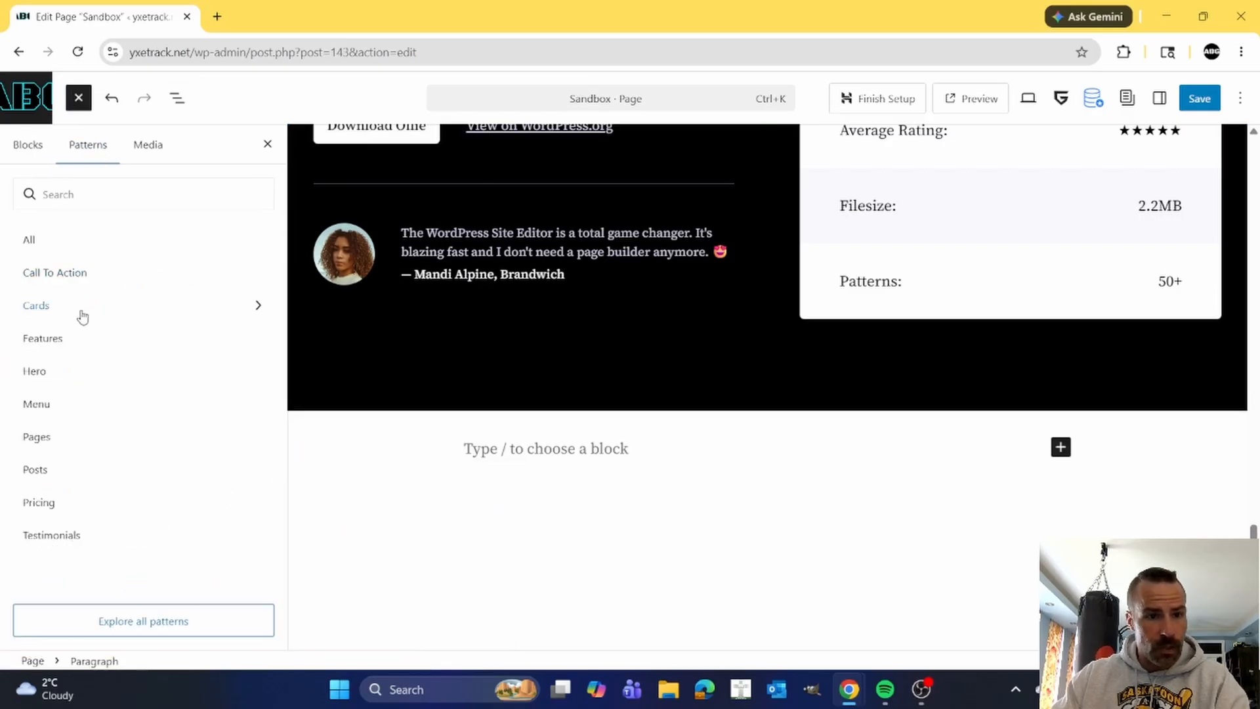
click(73, 502)
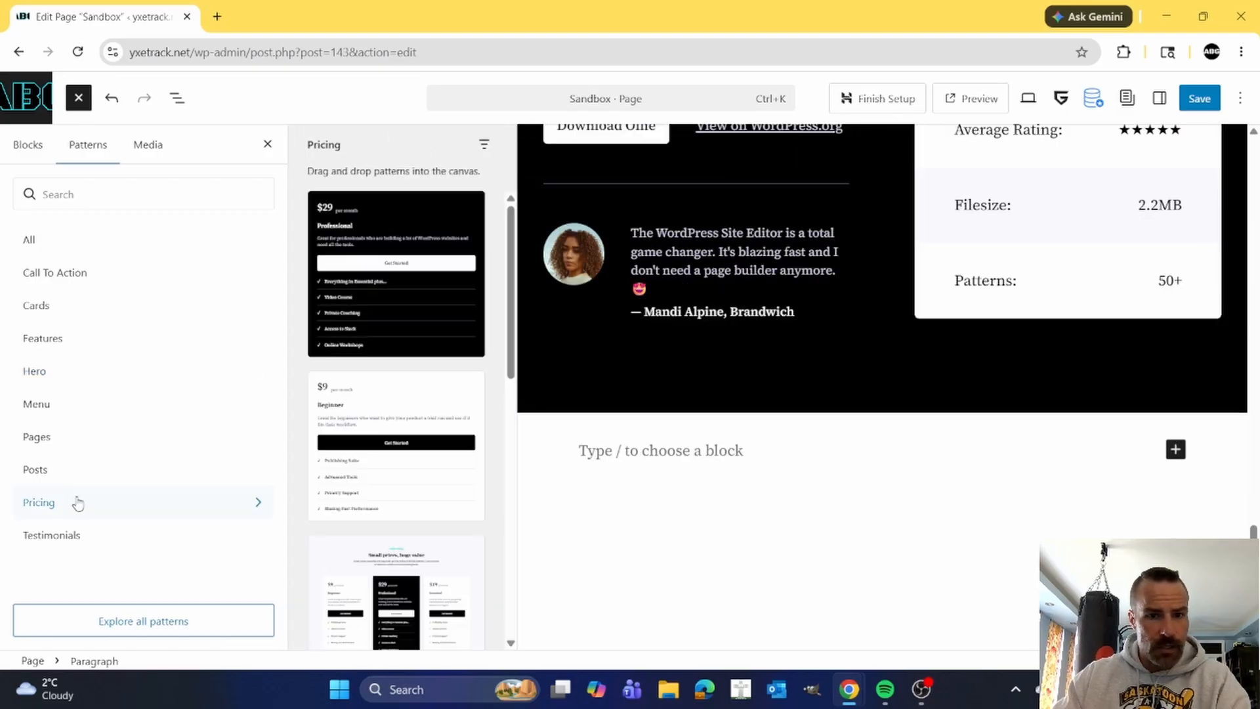
scroll(402, 296, down, 4)
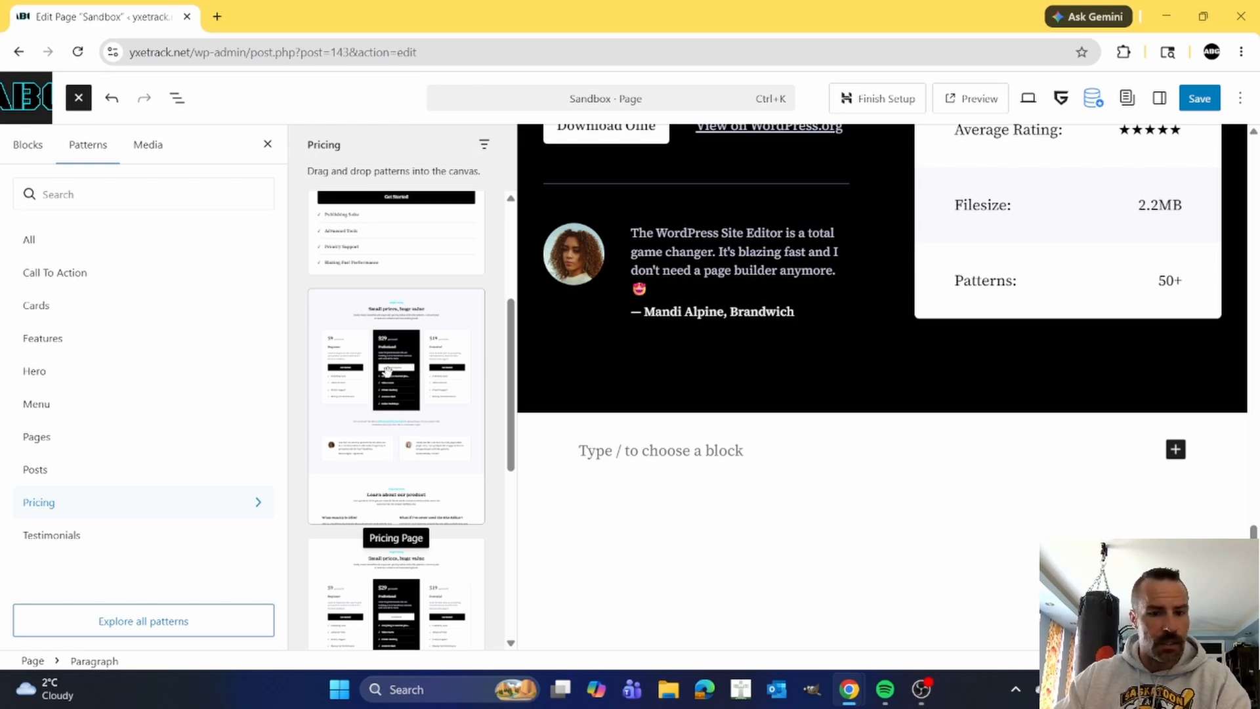
Insert the Hero Dark pattern from the Hero category into the empty paragraph and display the page's block structure.
click(89, 371)
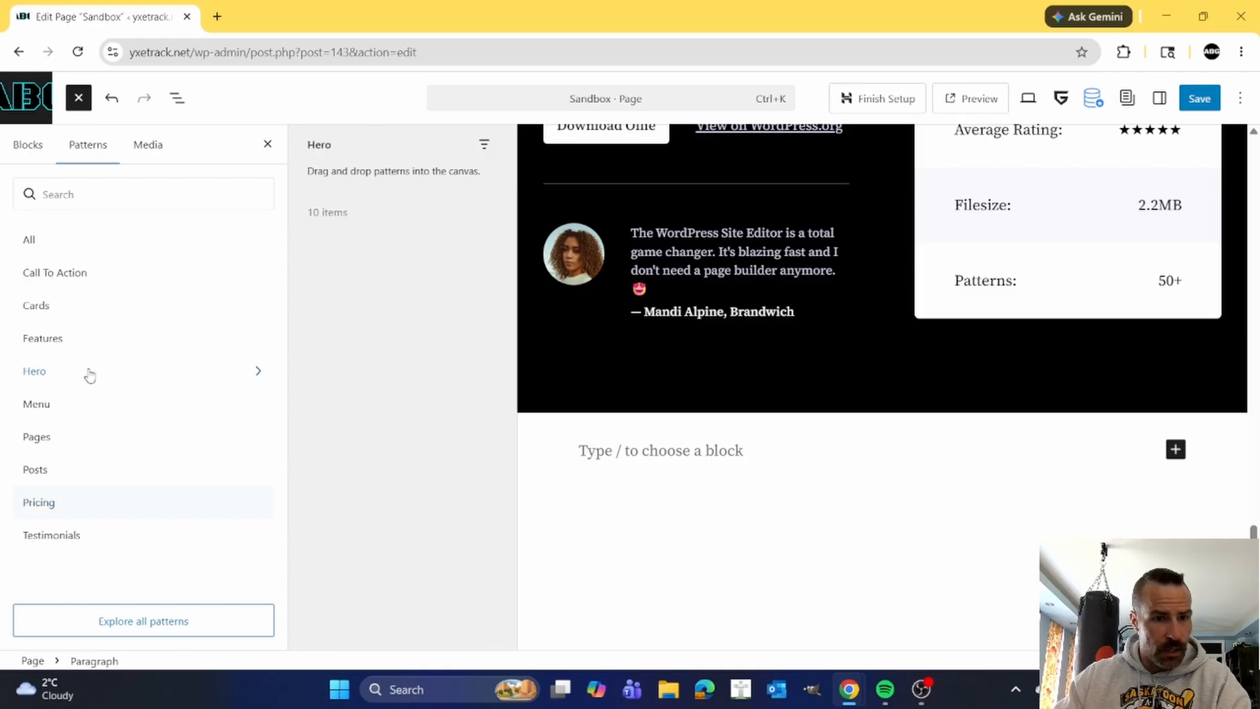
scroll(410, 410, down, 3)
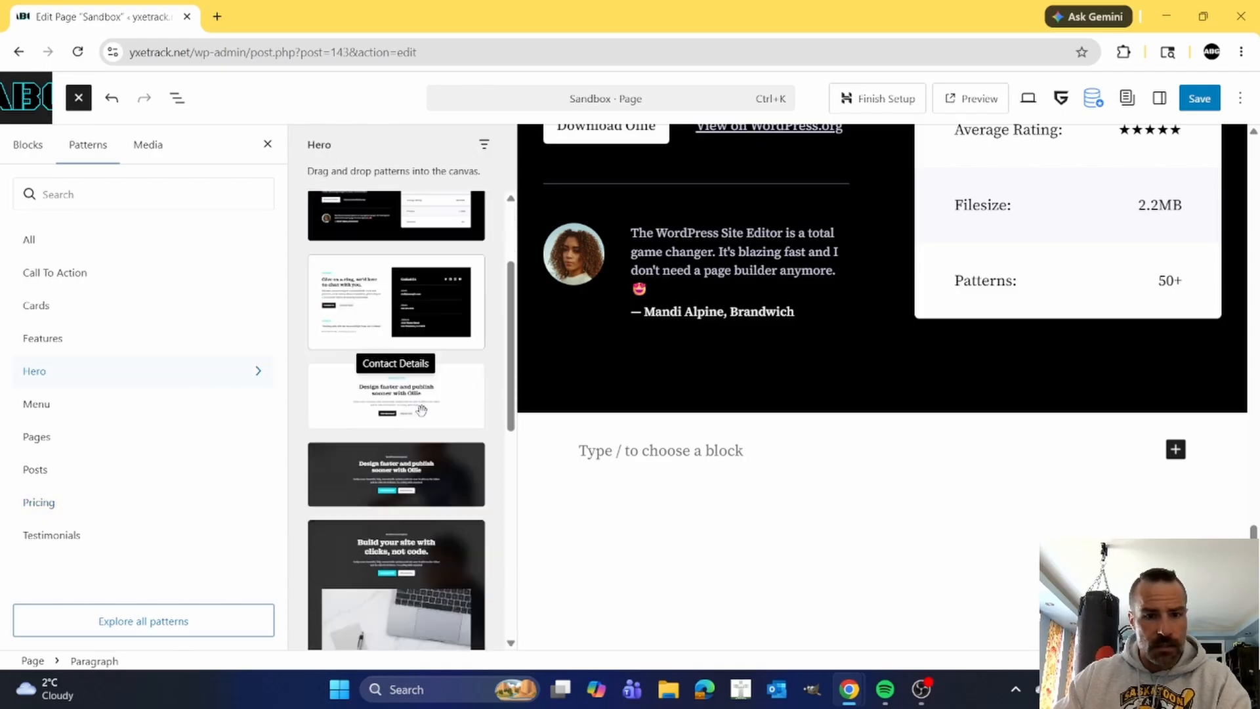
scroll(434, 428, down, 2)
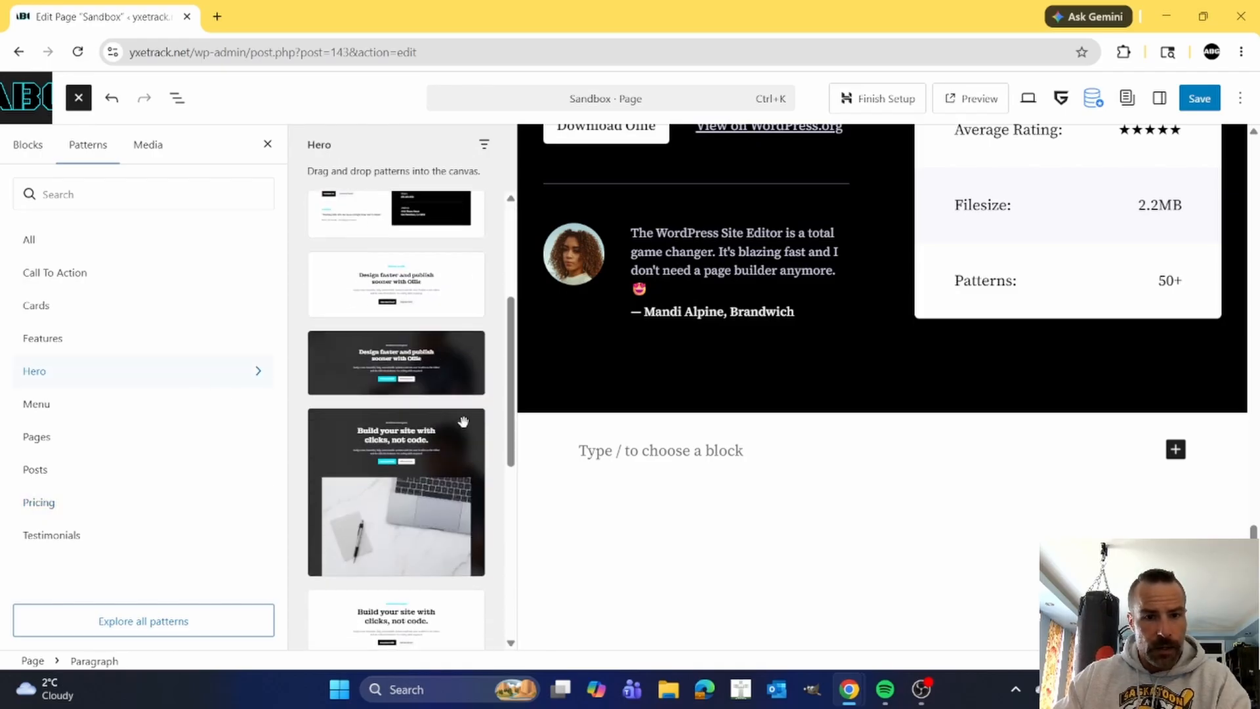
click(449, 443)
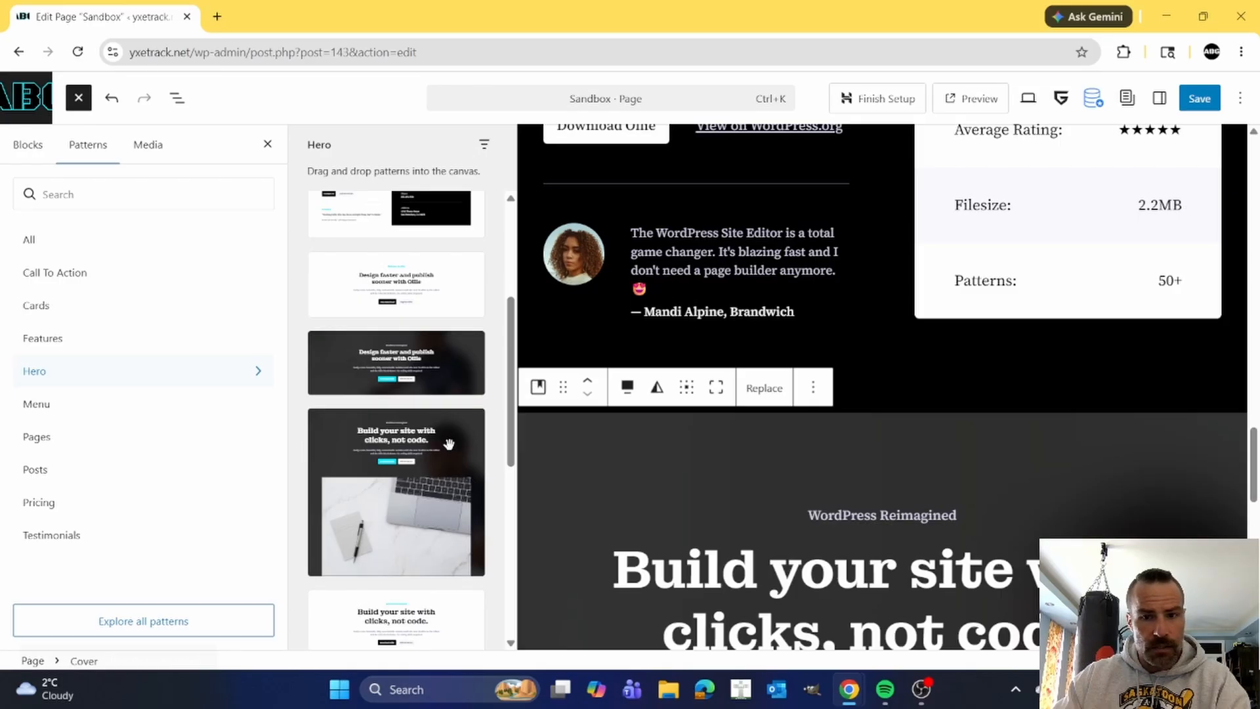
click(177, 98)
scroll(578, 387, down, 3)
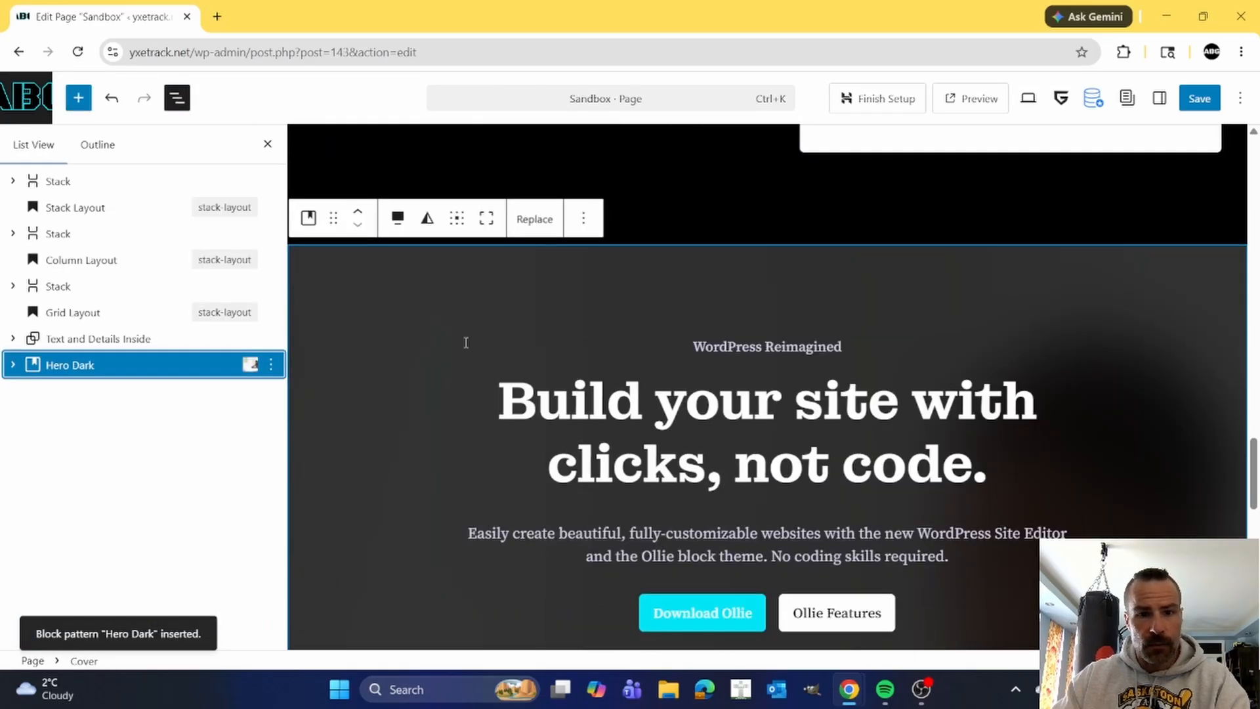
Expand the Hero Dark cover's nested blocks and examine its layout and background settings, including the focal point image.
click(448, 305)
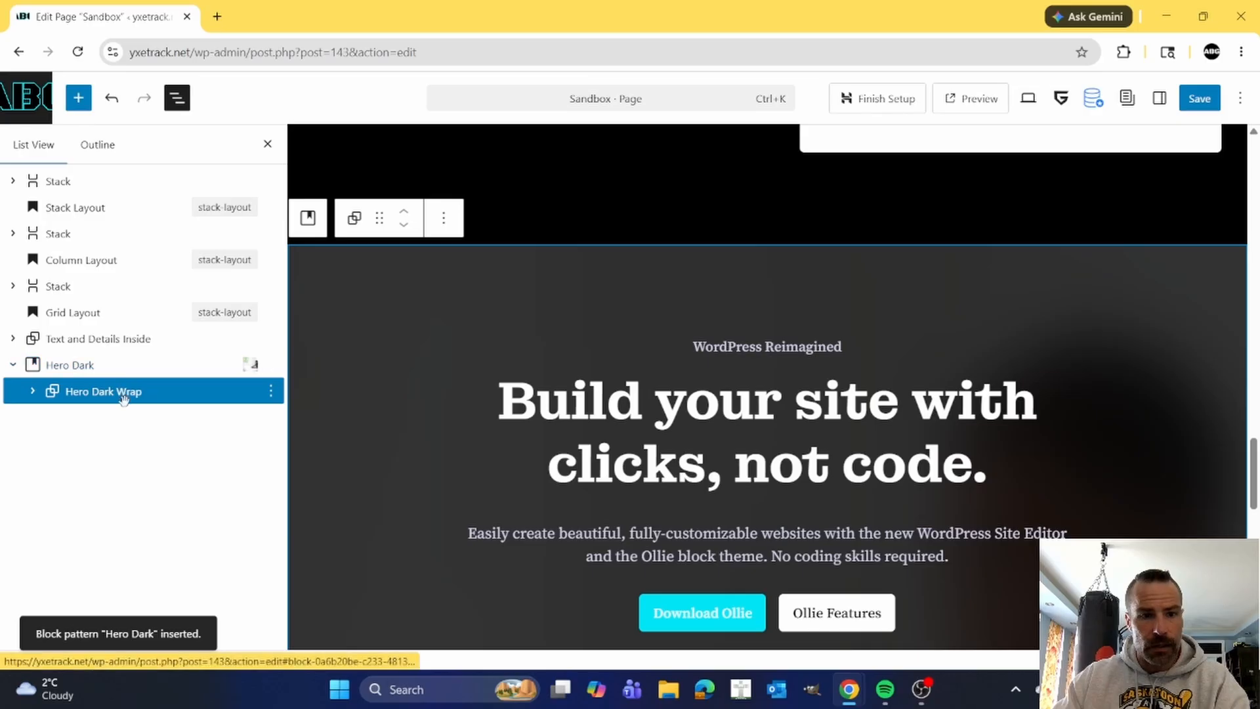
click(33, 391)
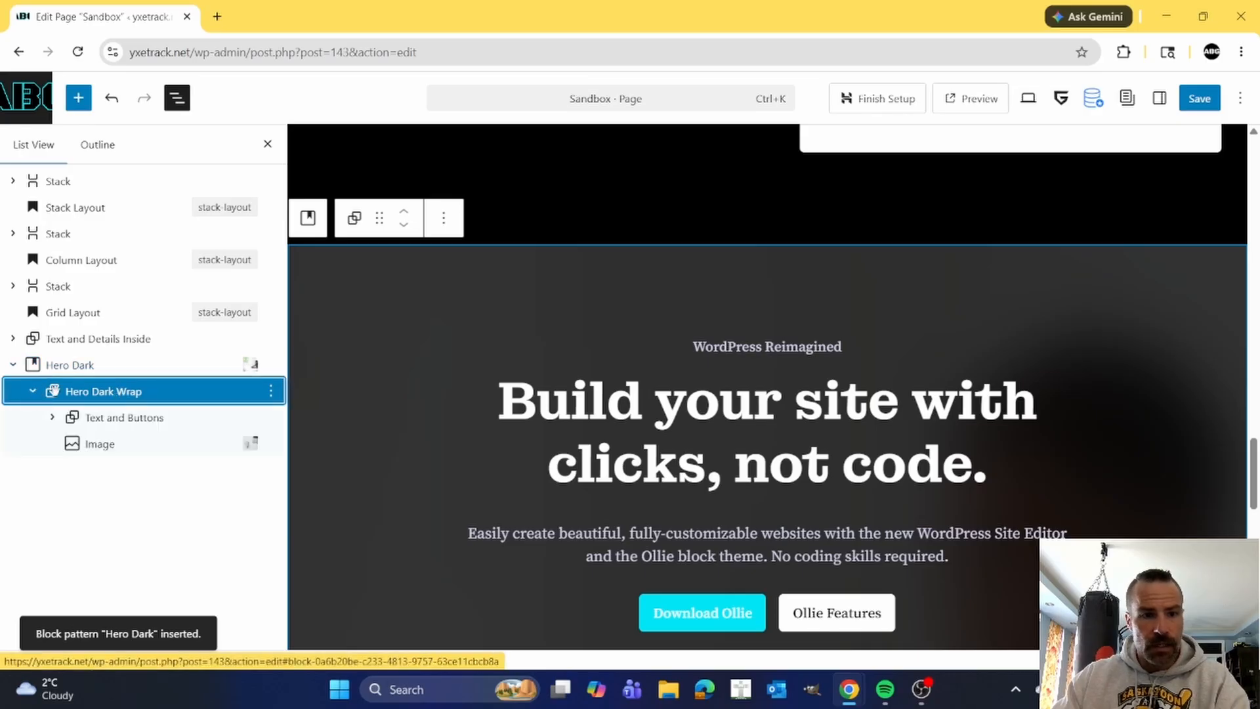
click(66, 367)
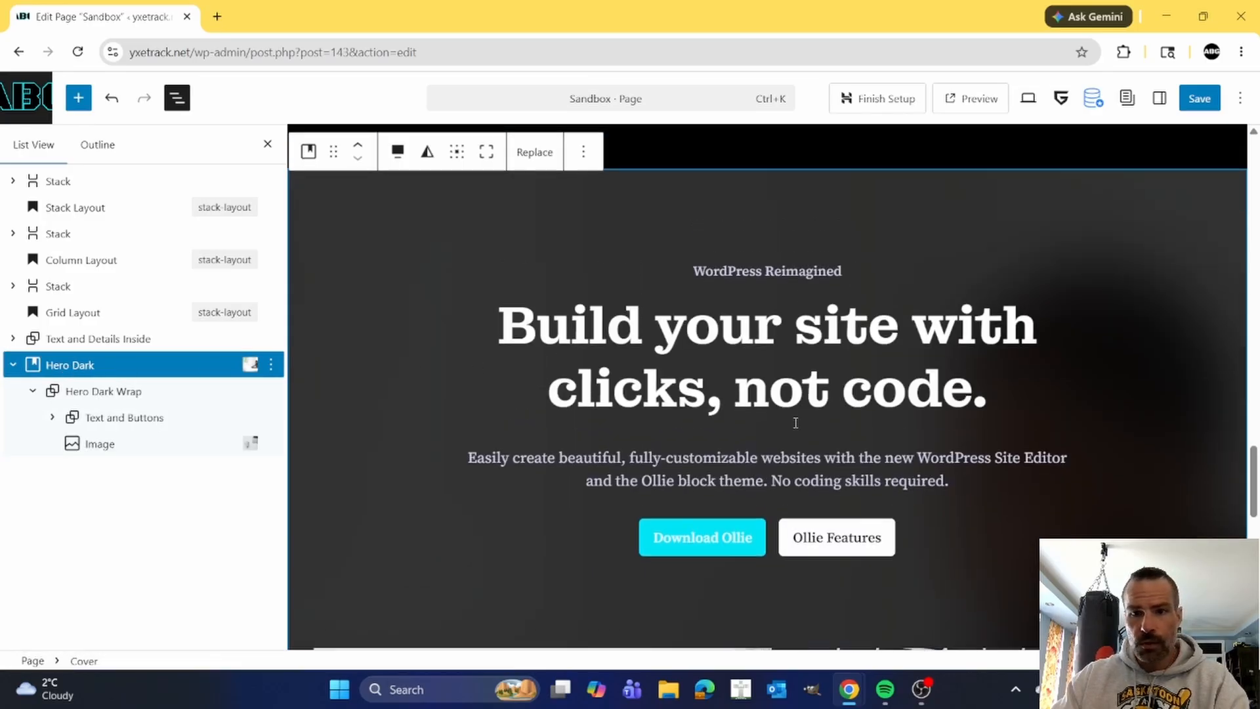
scroll(889, 388, up, 2)
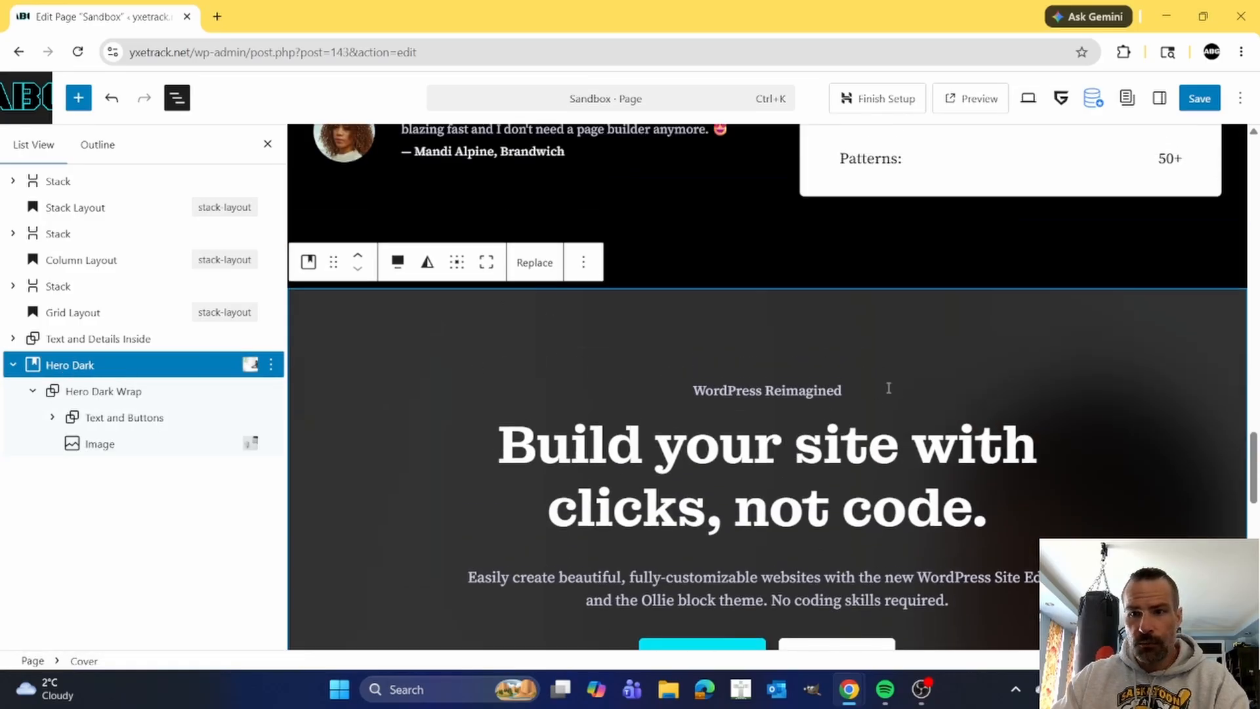
click(1160, 99)
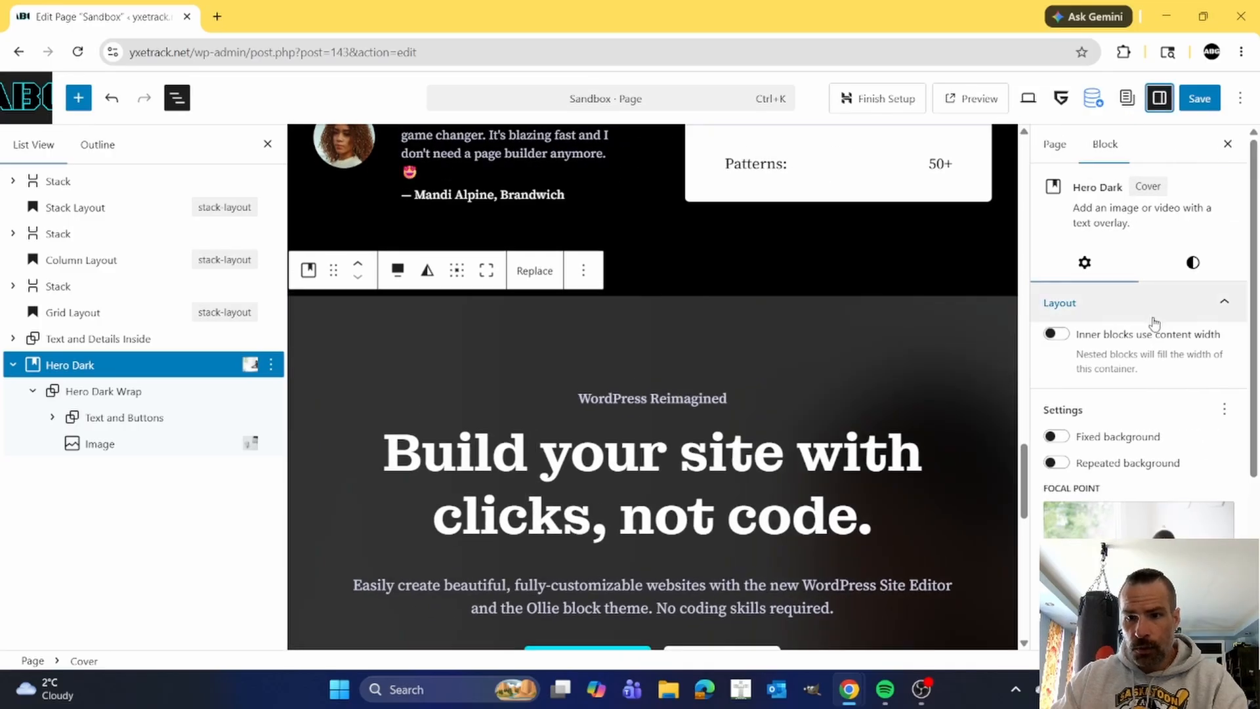
scroll(1174, 374, down, 2)
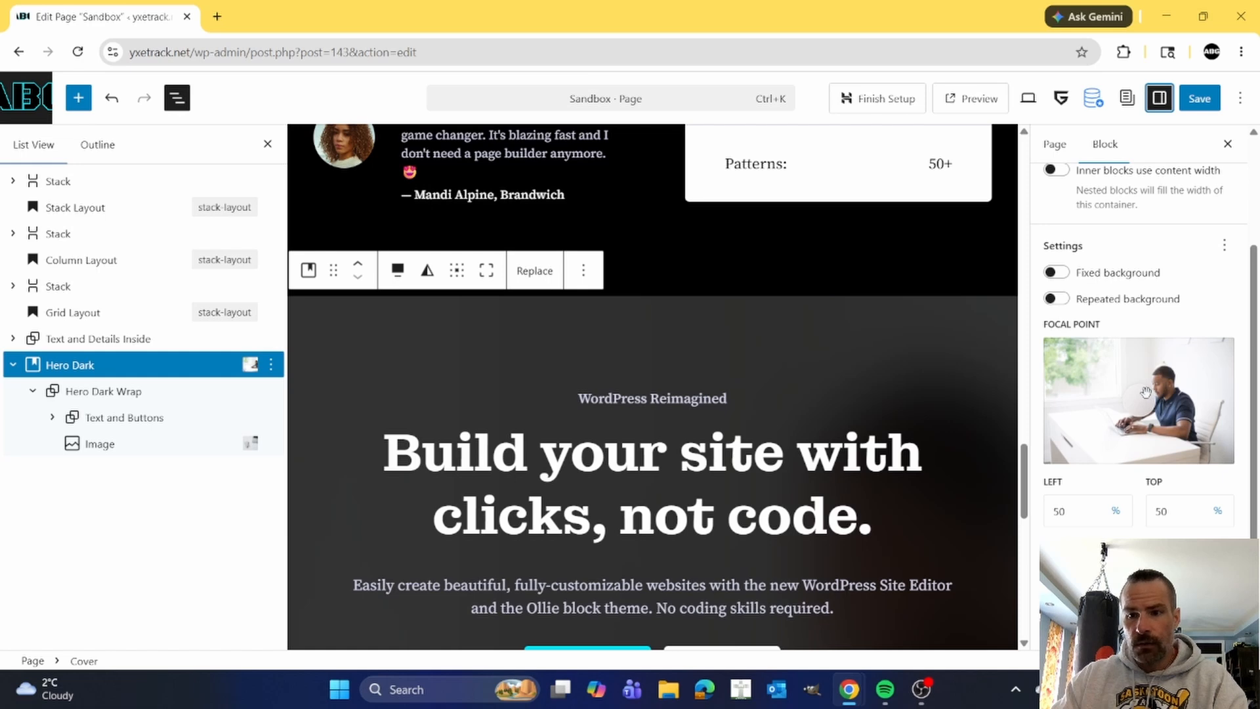
scroll(1161, 262, up, 2)
Set the Hero Dark cover's overlay opacity to 70.
click(1193, 262)
click(1178, 341)
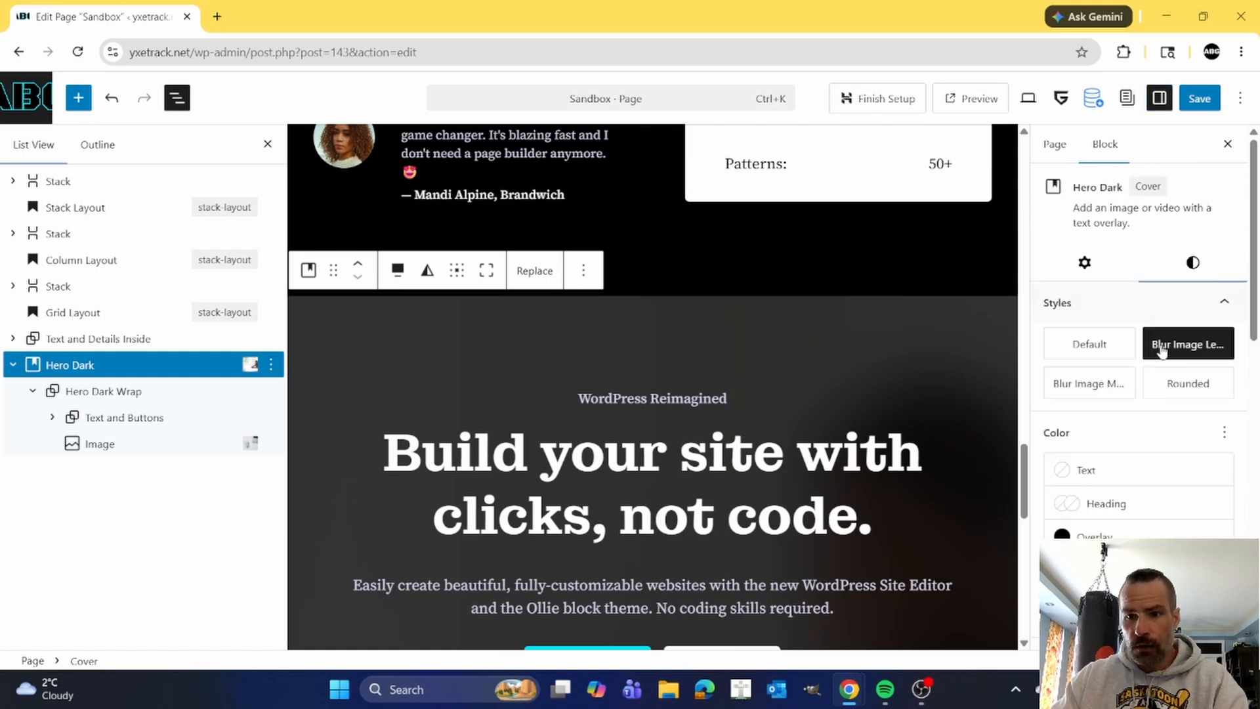
scroll(1158, 358, down, 1)
scroll(1121, 410, down, 1)
drag(1119, 450, 1063, 443)
scroll(931, 455, down, 2)
scroll(932, 454, down, 2)
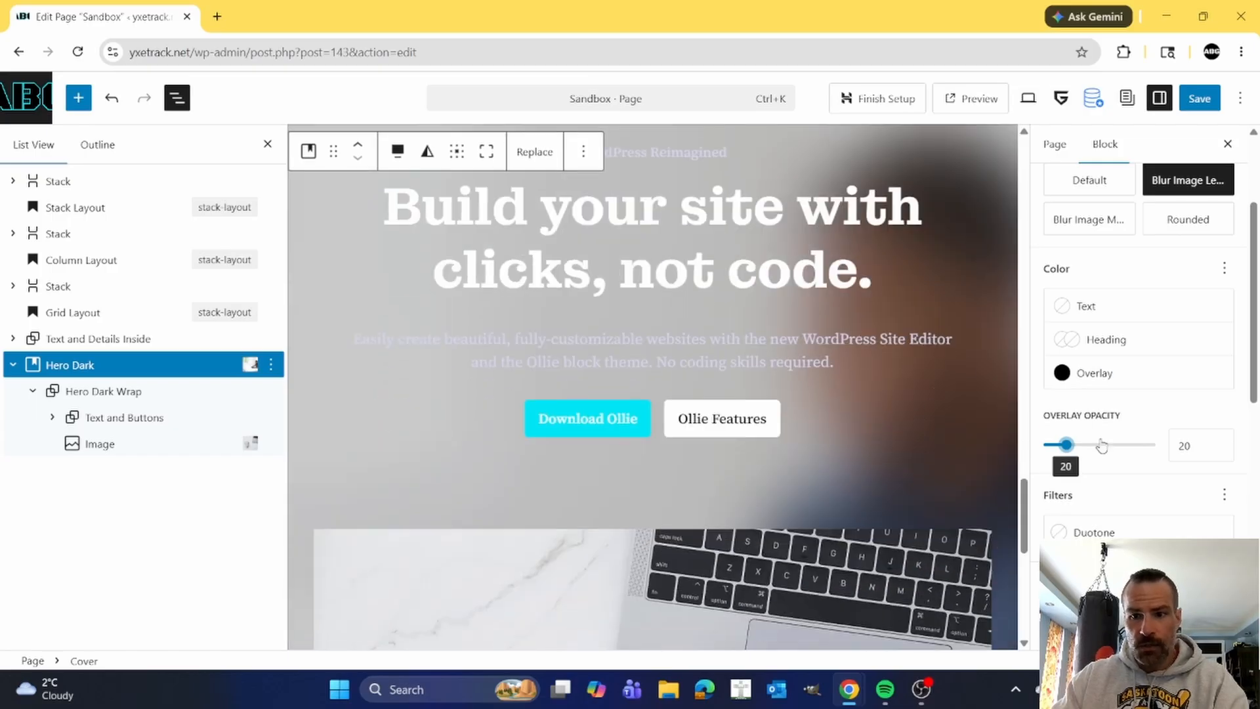
drag(1066, 445, 1111, 446)
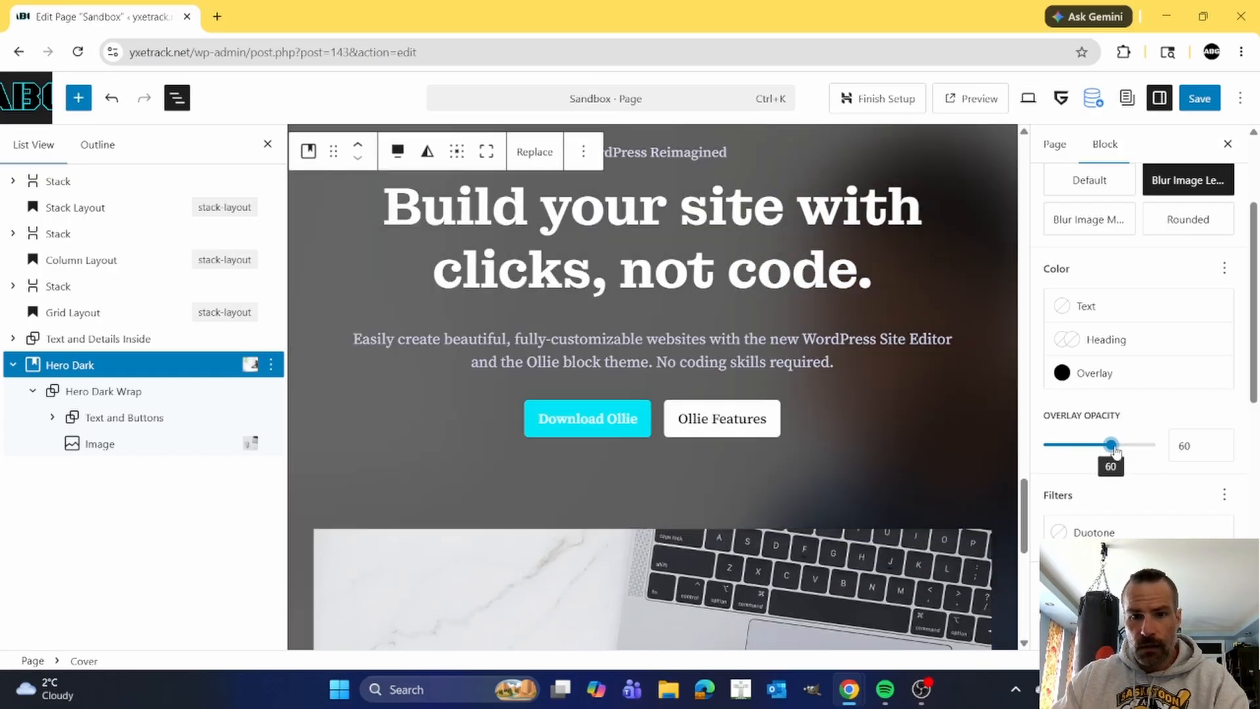
click(1124, 446)
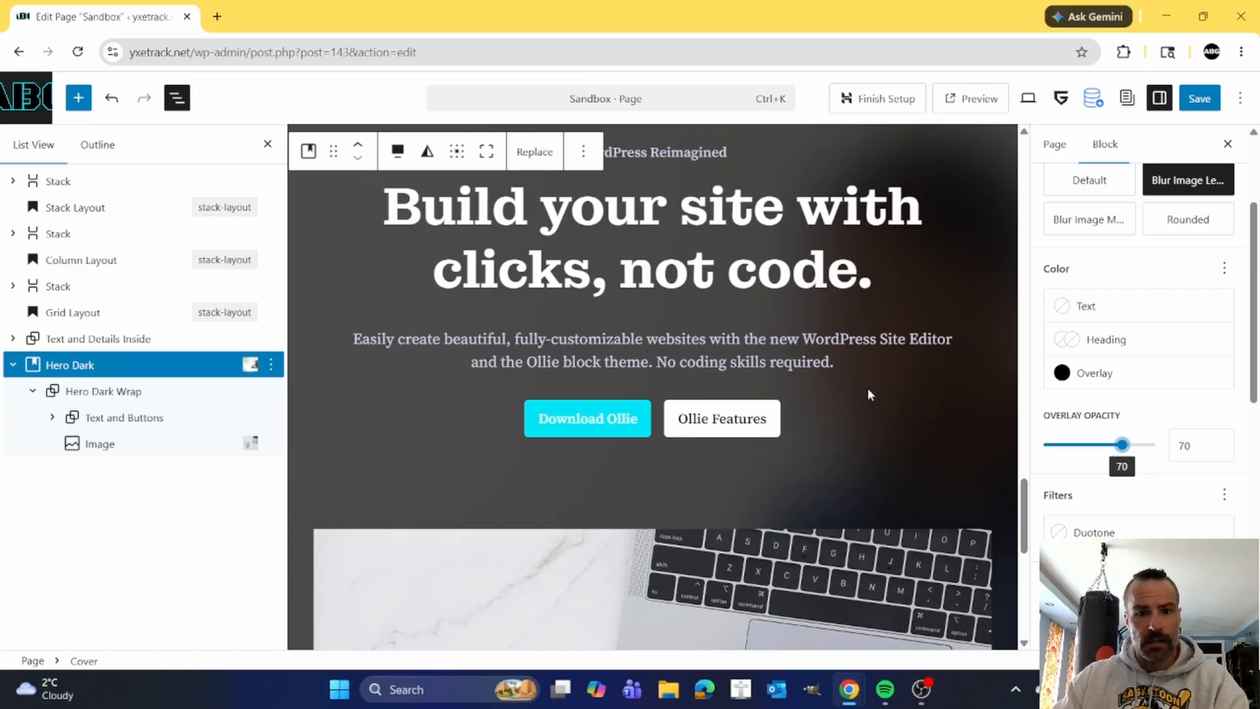
Examine the Hero Dark section's laptop image, Download Ollie button and Buttons group with their style settings.
scroll(868, 392, down, 5)
click(769, 372)
scroll(757, 367, down, 2)
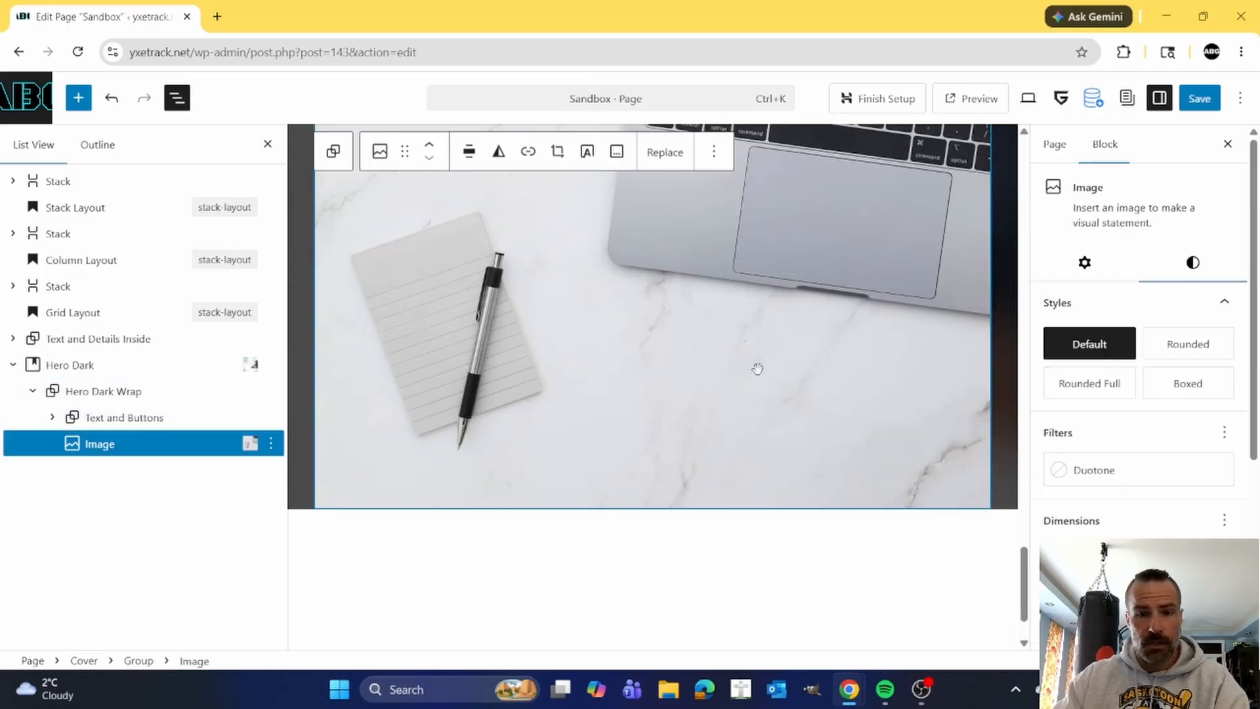
scroll(737, 362, up, 7)
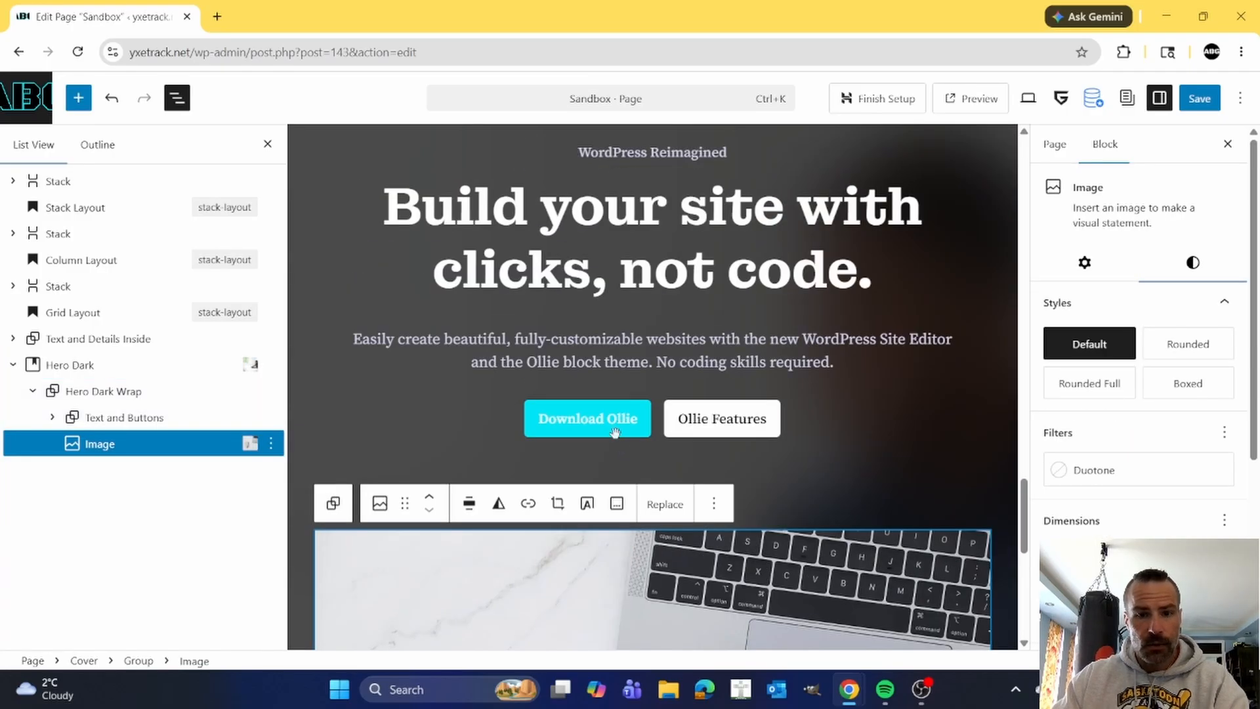
click(609, 421)
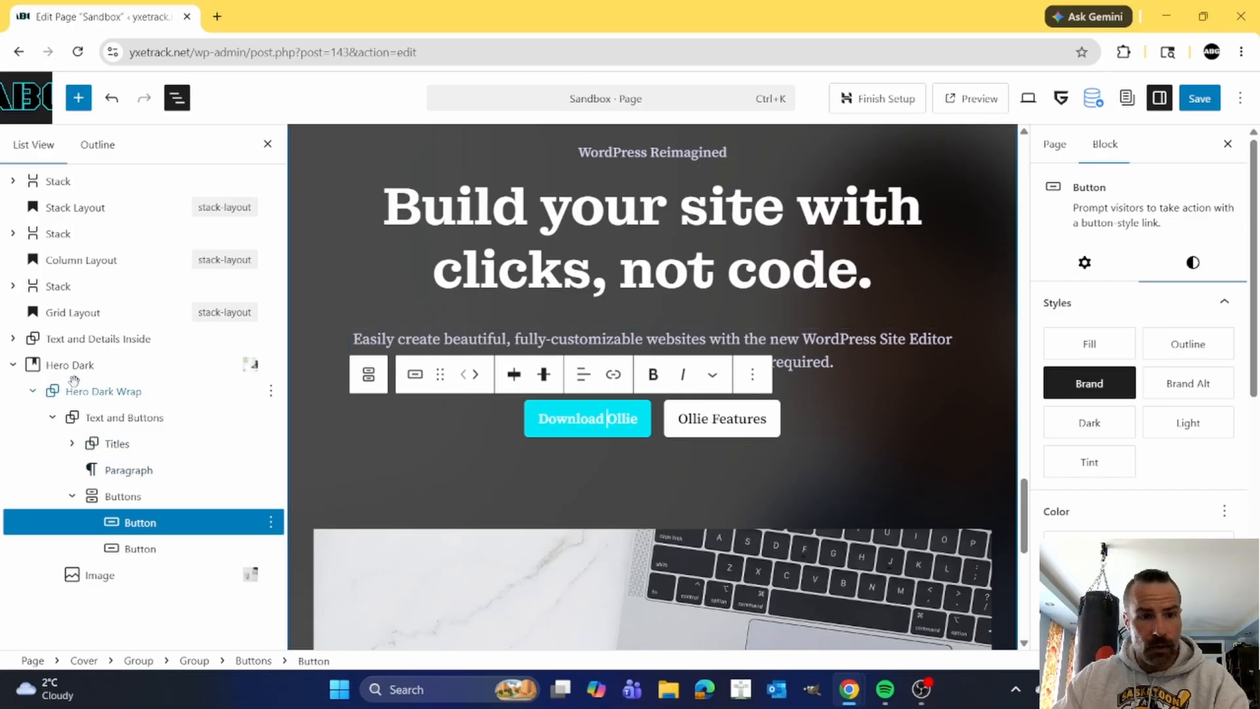
click(107, 497)
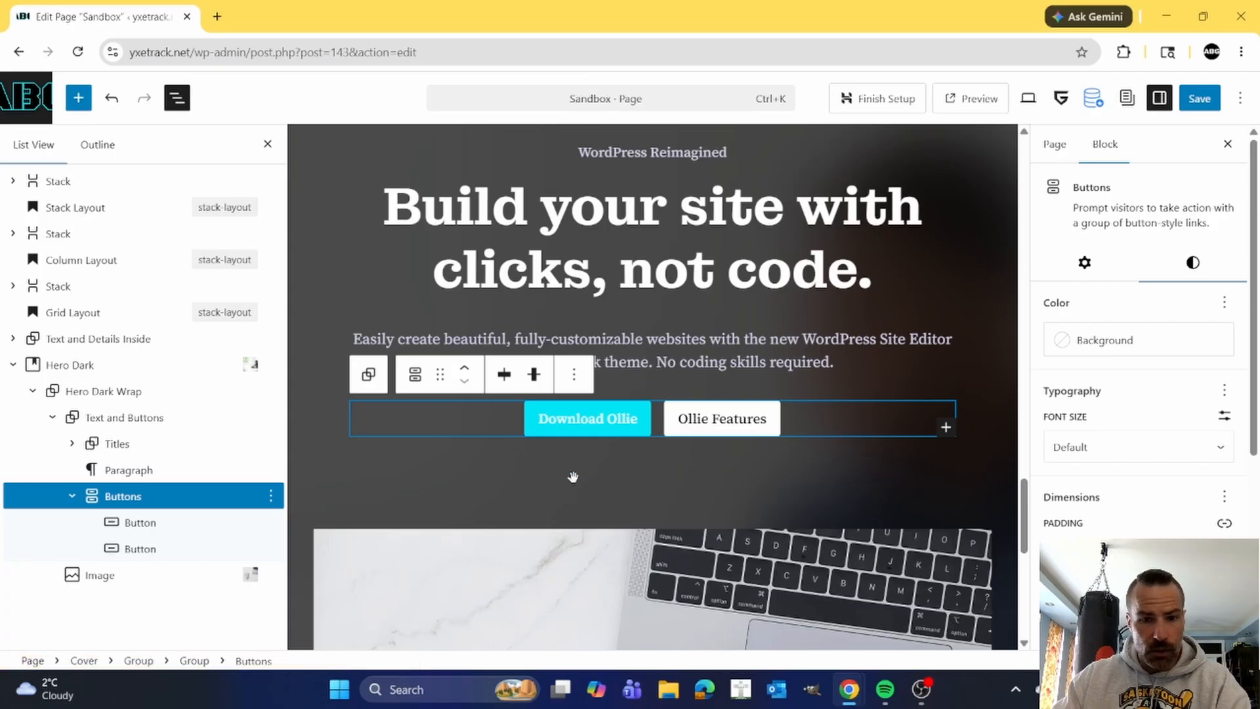
Move the laptop image above the Text and Buttons group inside Hero Dark Wrap and place the cursor in the hero heading.
click(105, 575)
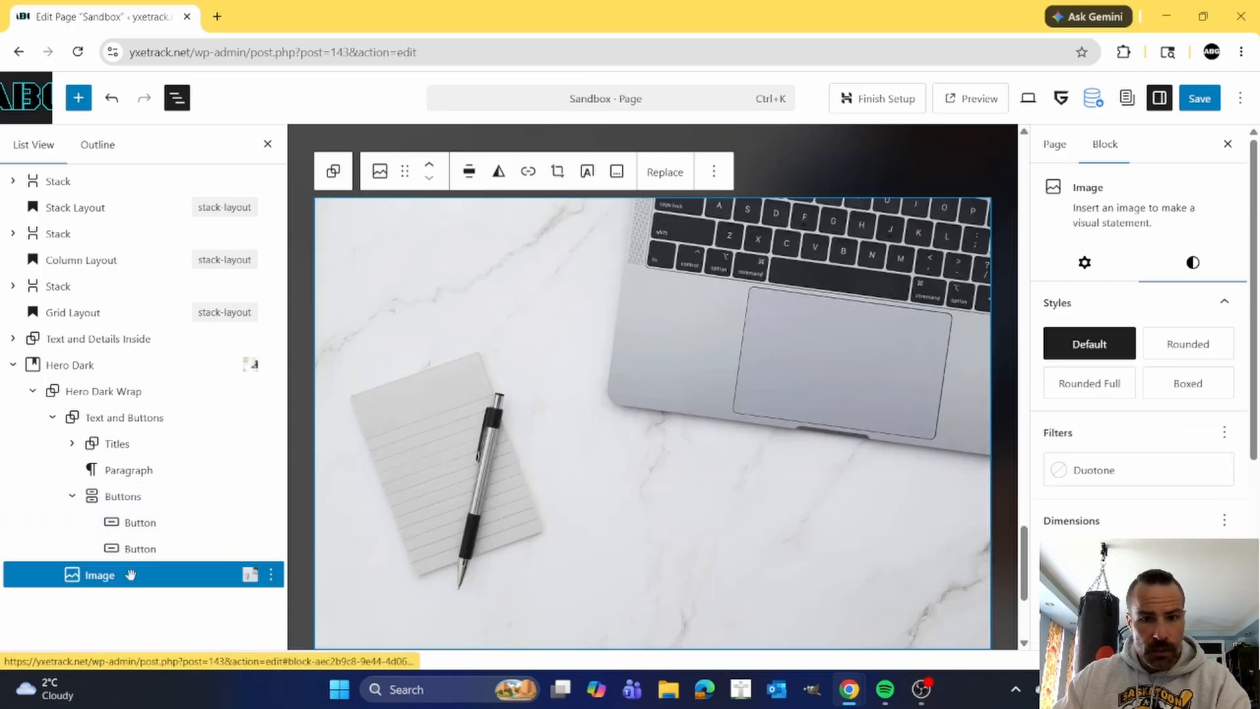
scroll(489, 331, up, 3)
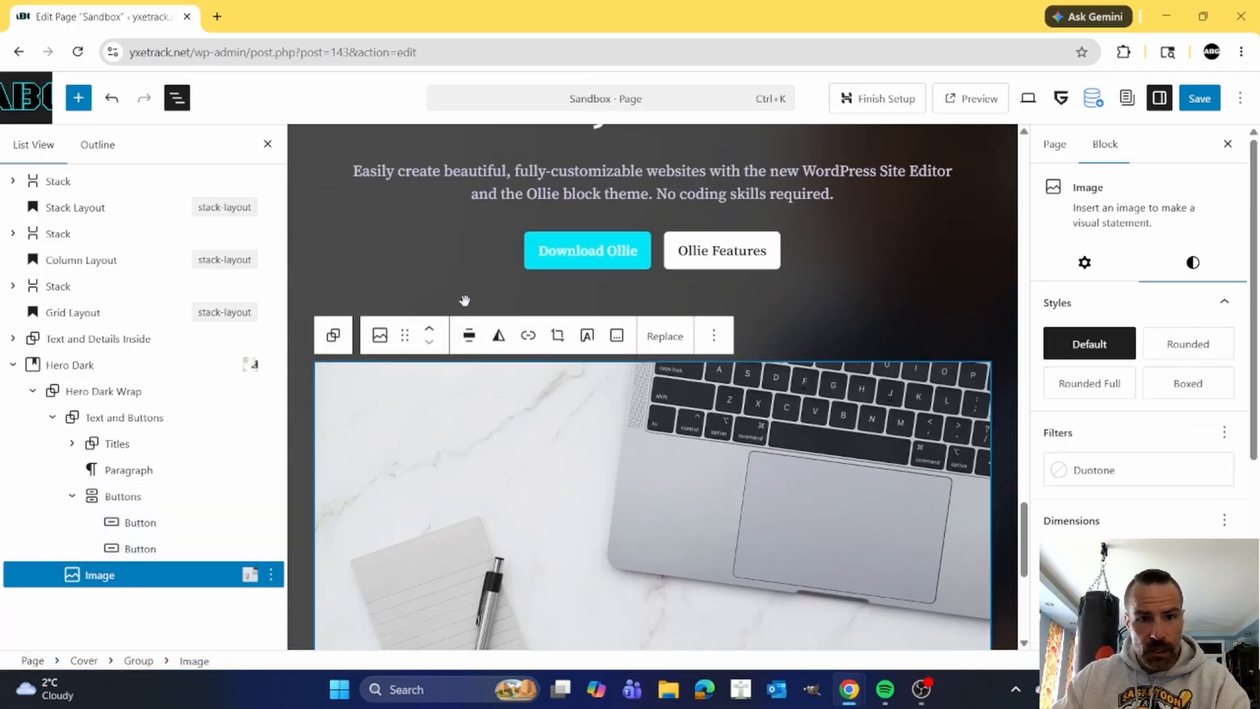
click(429, 330)
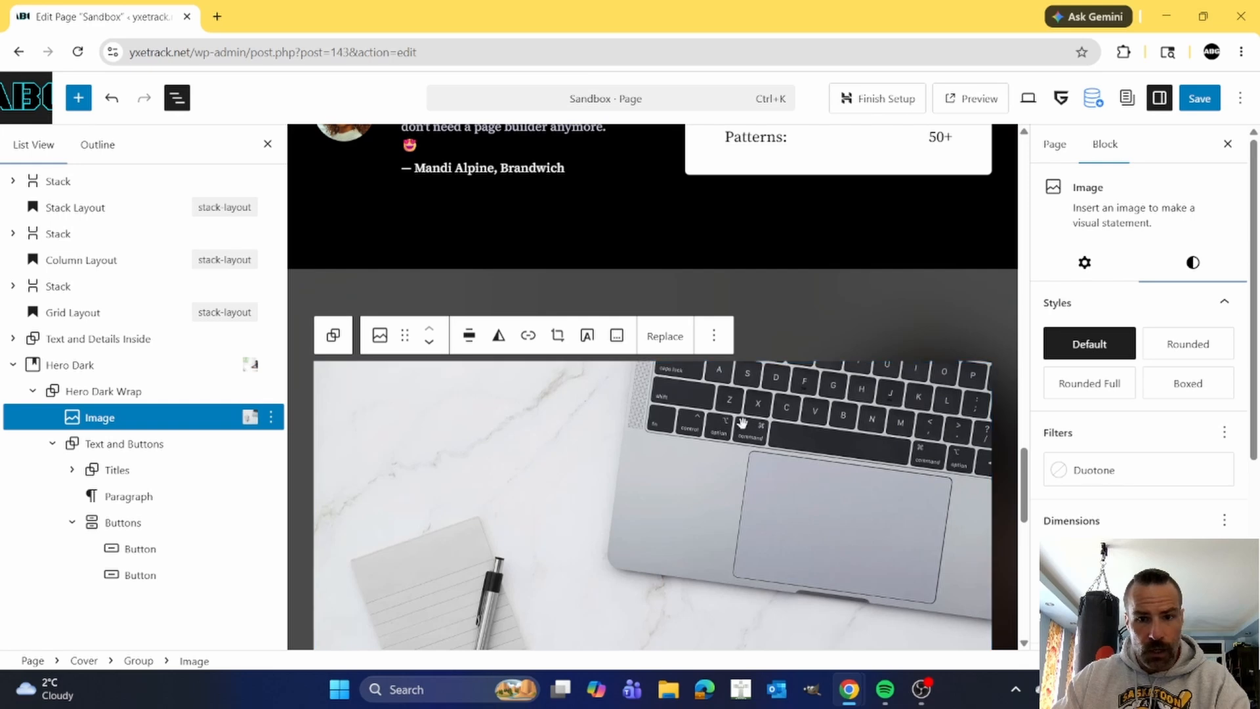
scroll(740, 426, down, 5)
scroll(739, 426, down, 2)
click(748, 498)
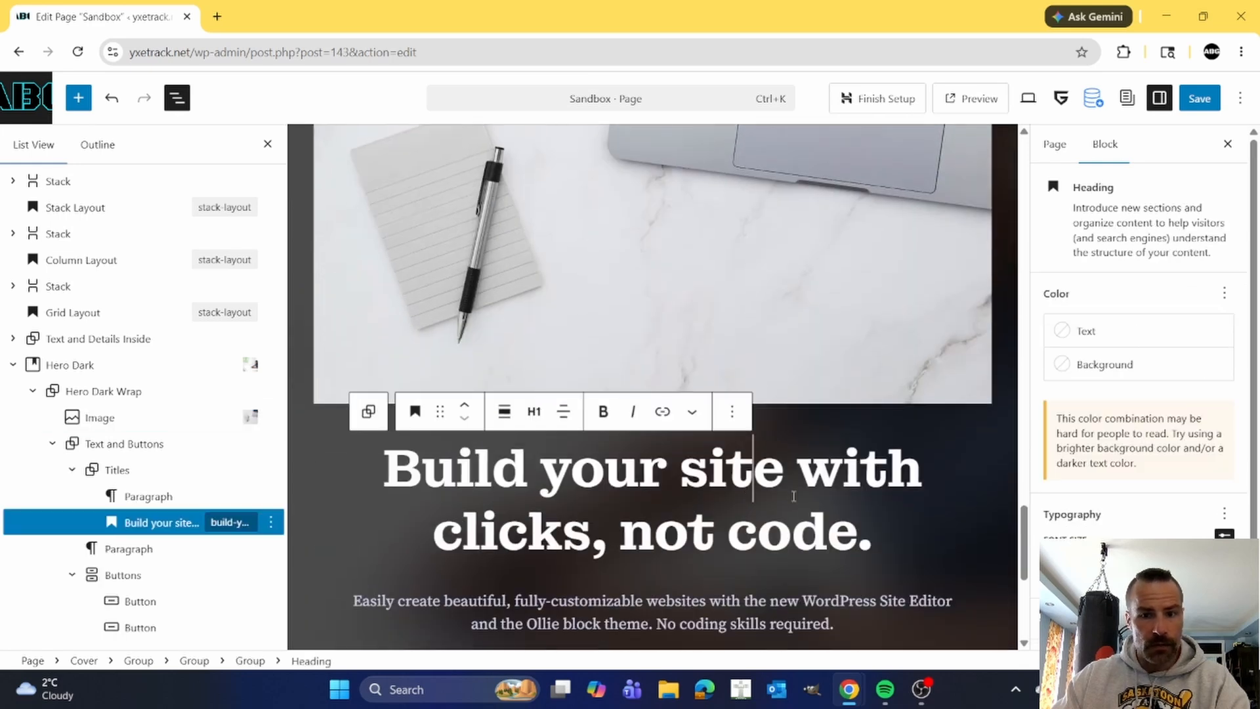
click(913, 540)
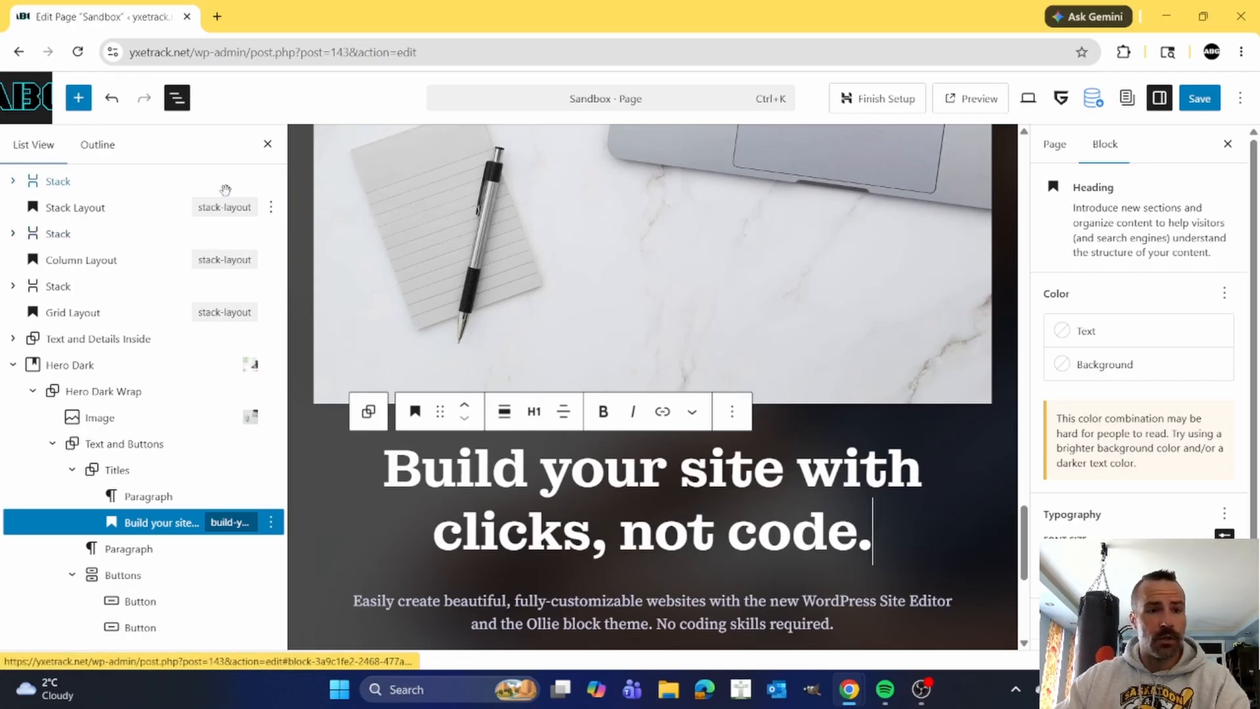
Review the Sandbox page's stack, column and grid layout examples alongside the inserted call-to-action and hero sections.
scroll(542, 341, up, 10)
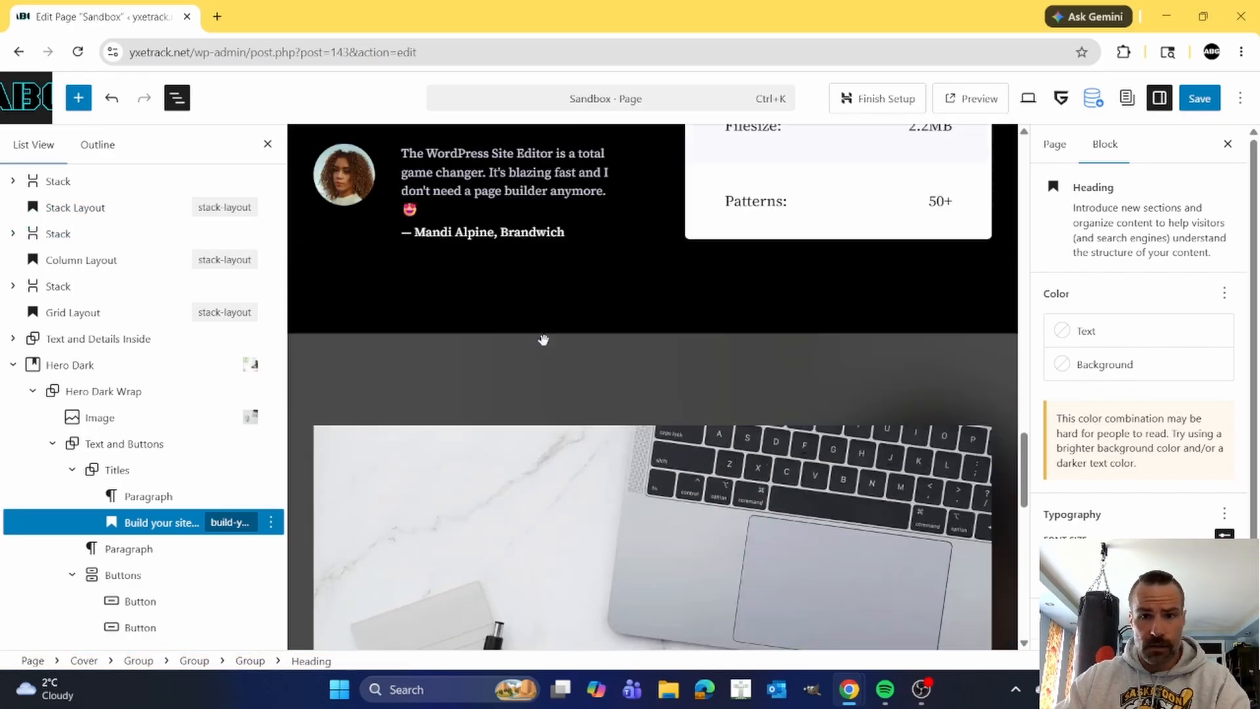
scroll(546, 338, up, 2)
scroll(547, 338, up, 15)
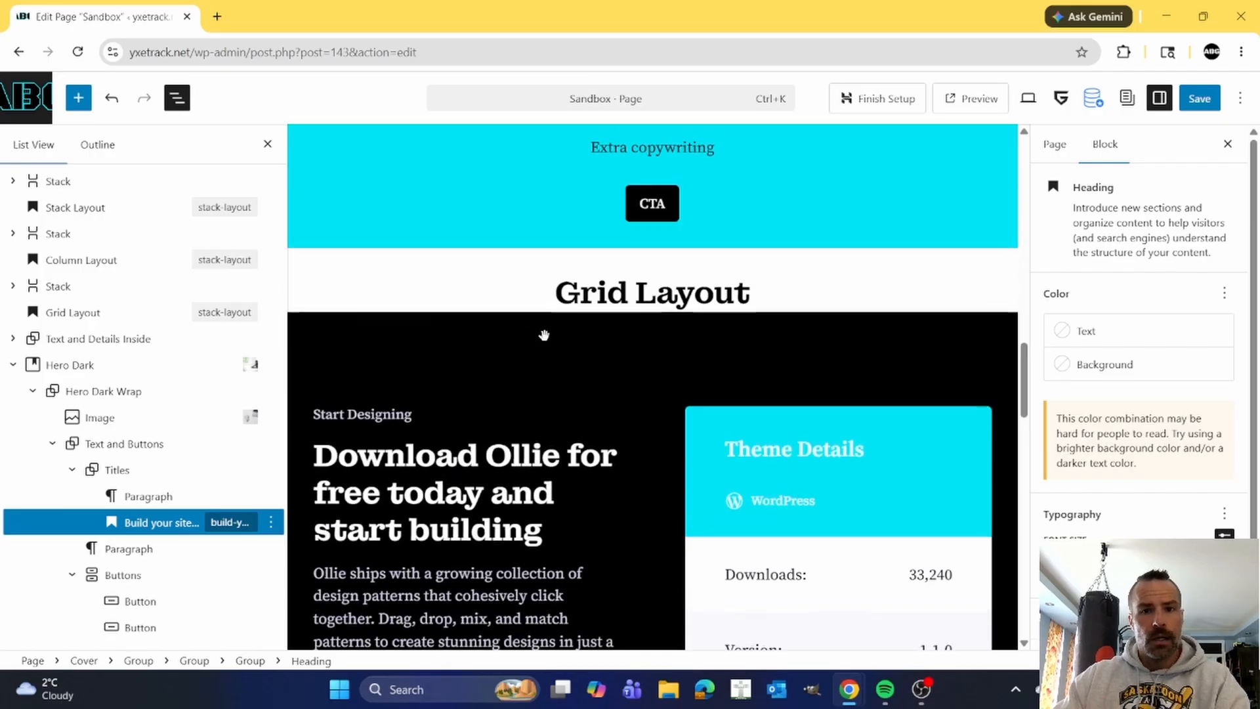
scroll(545, 334, up, 15)
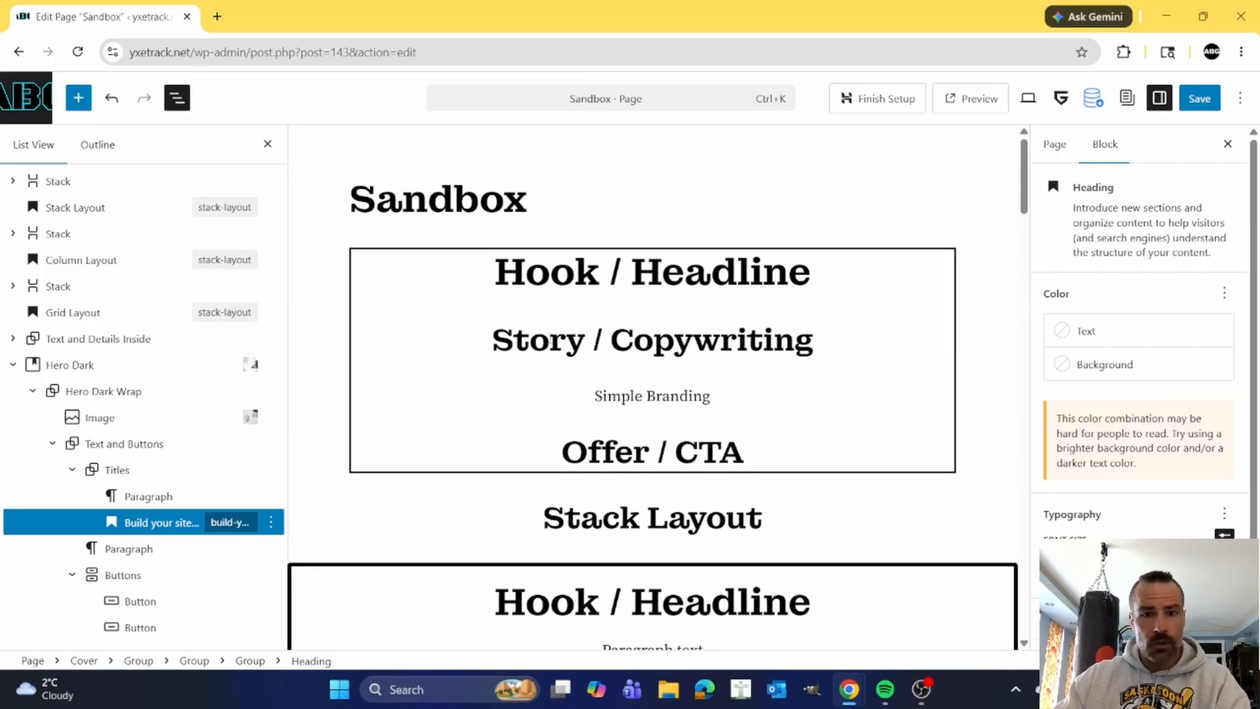
scroll(543, 191, down, 5)
scroll(603, 286, up, 4)
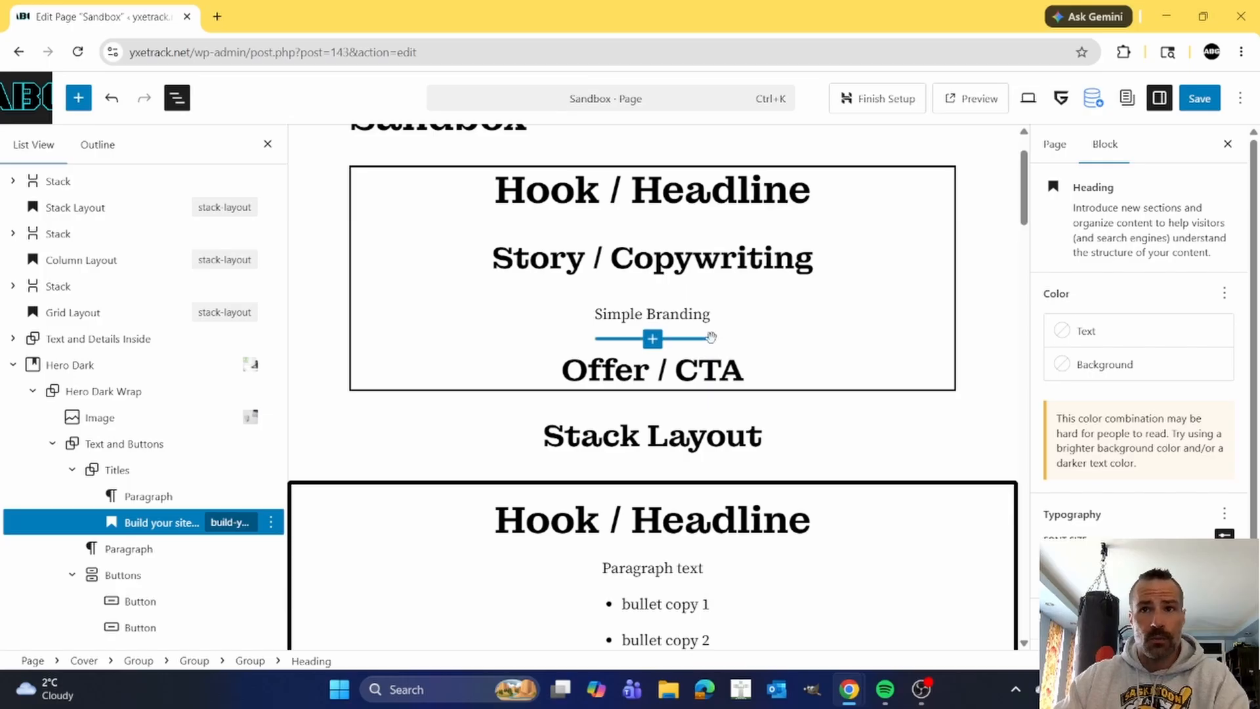
scroll(769, 362, down, 1)
scroll(769, 362, down, 15)
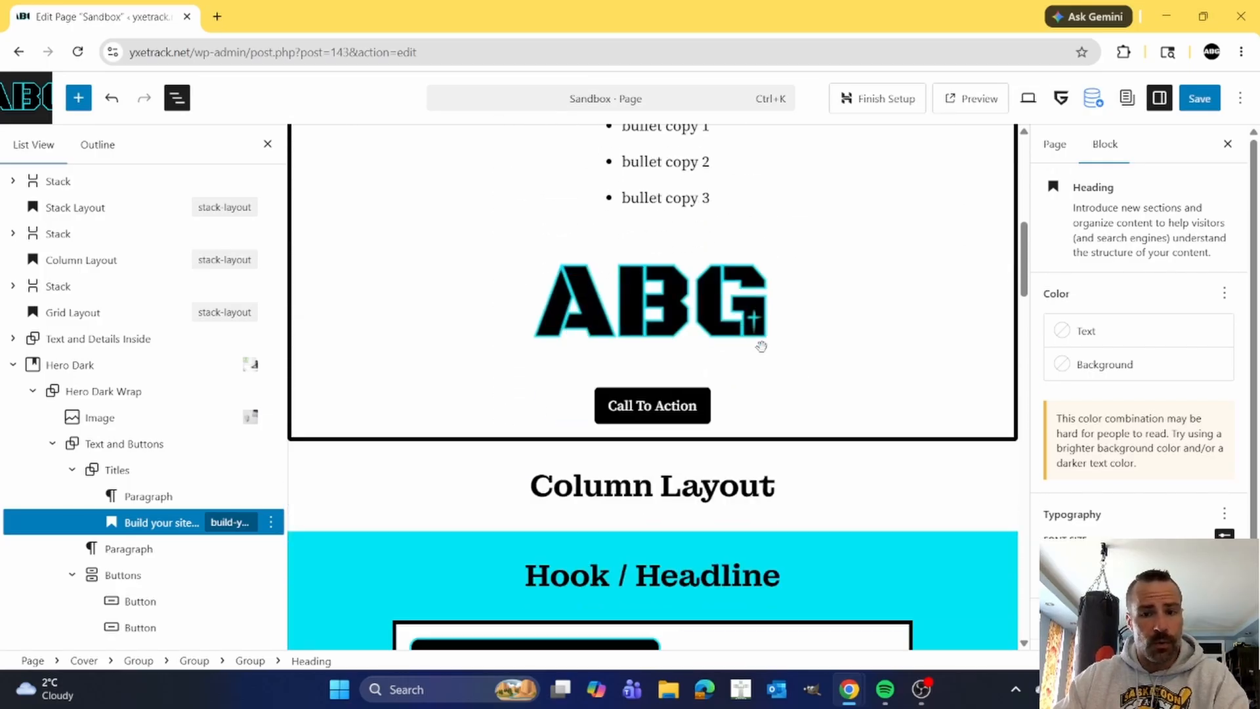
scroll(759, 343, down, 12)
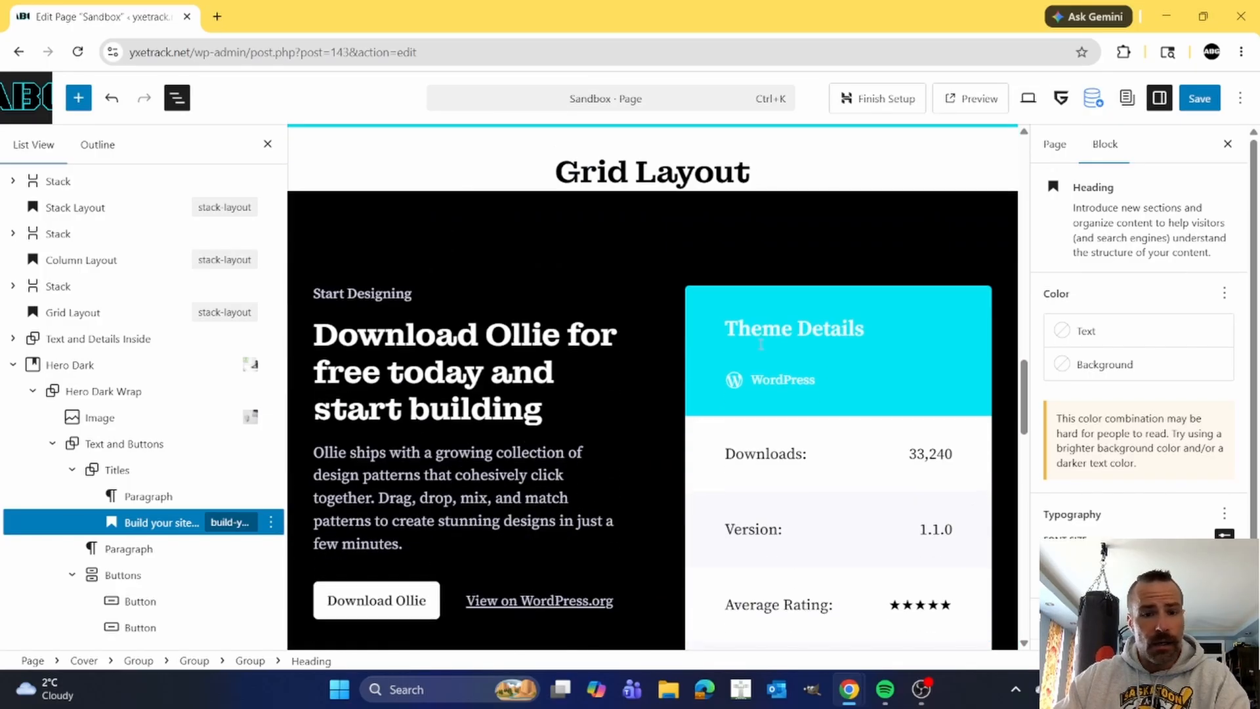
scroll(735, 337, up, 15)
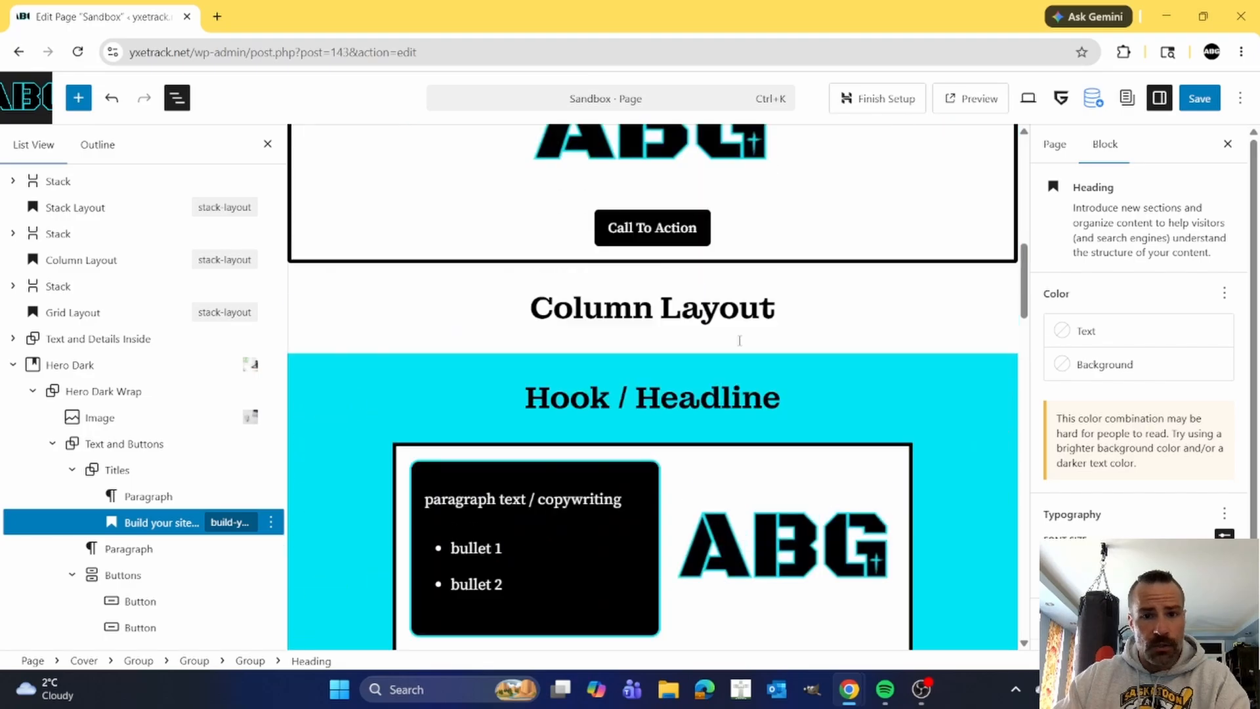
scroll(734, 335, down, 12)
scroll(657, 371, down, 15)
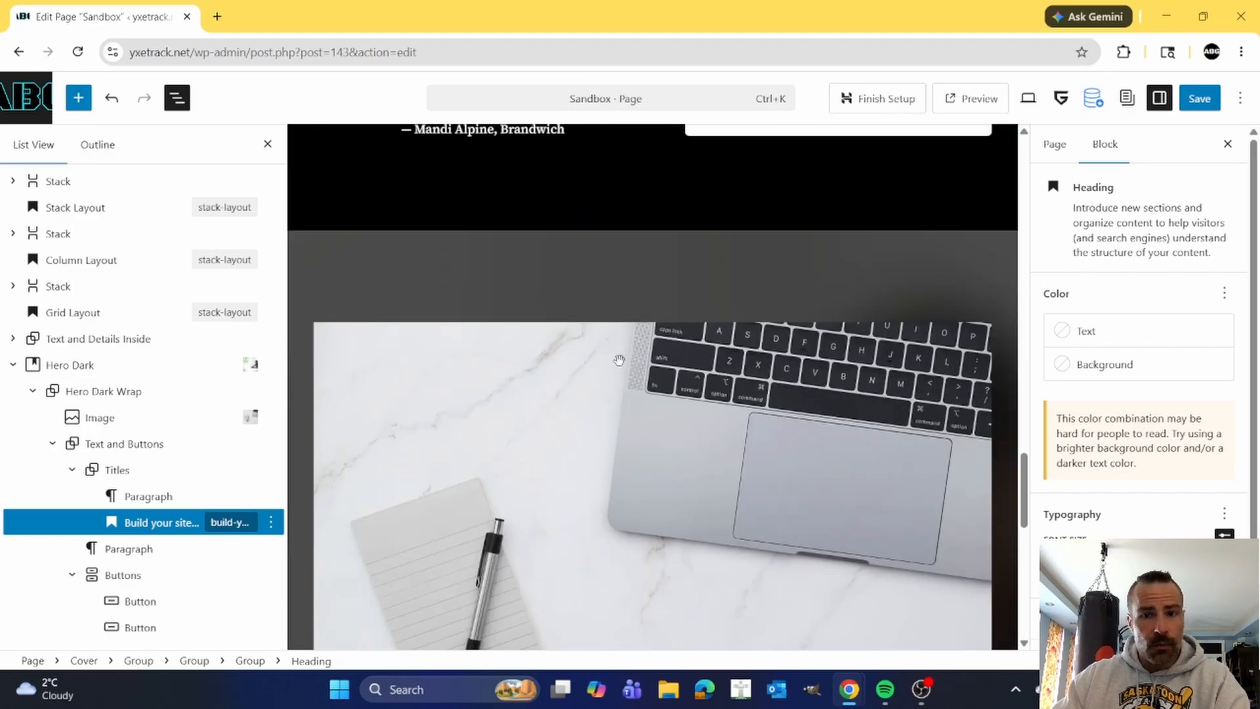
scroll(726, 382, up, 5)
scroll(726, 382, up, 20)
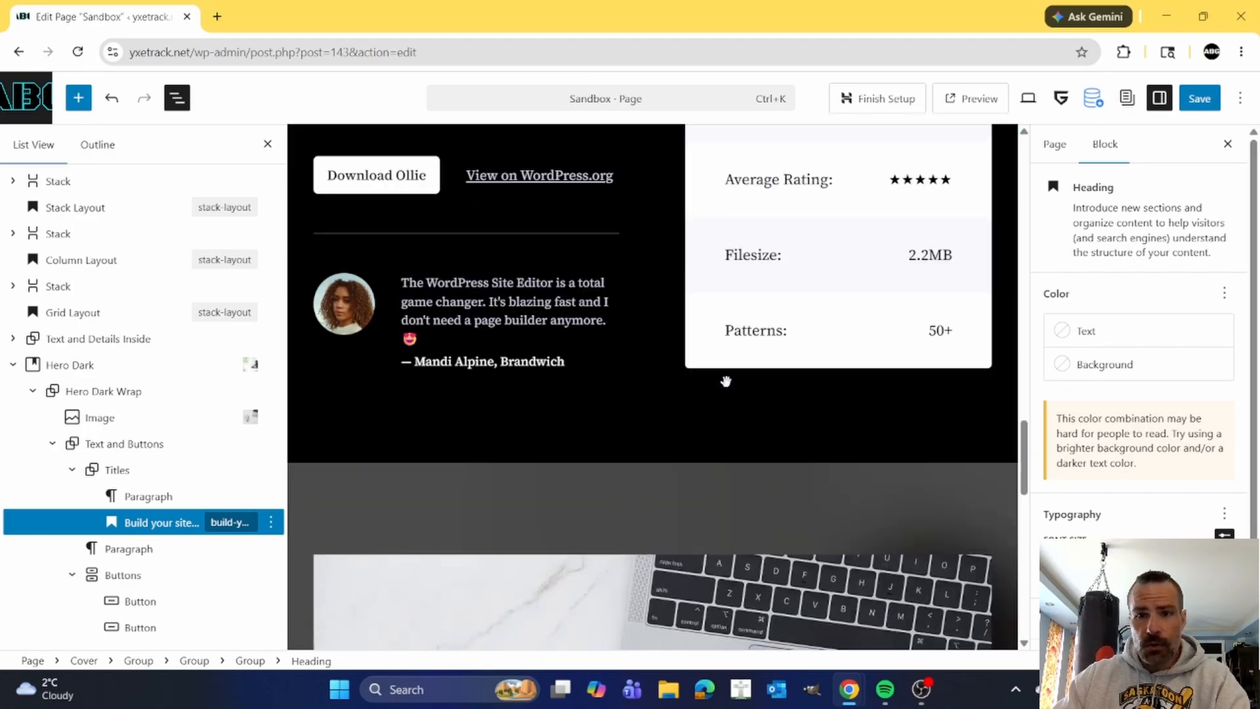
Delete the Hook / Headline heading from the first Stack below the Sandbox title.
scroll(726, 382, up, 5)
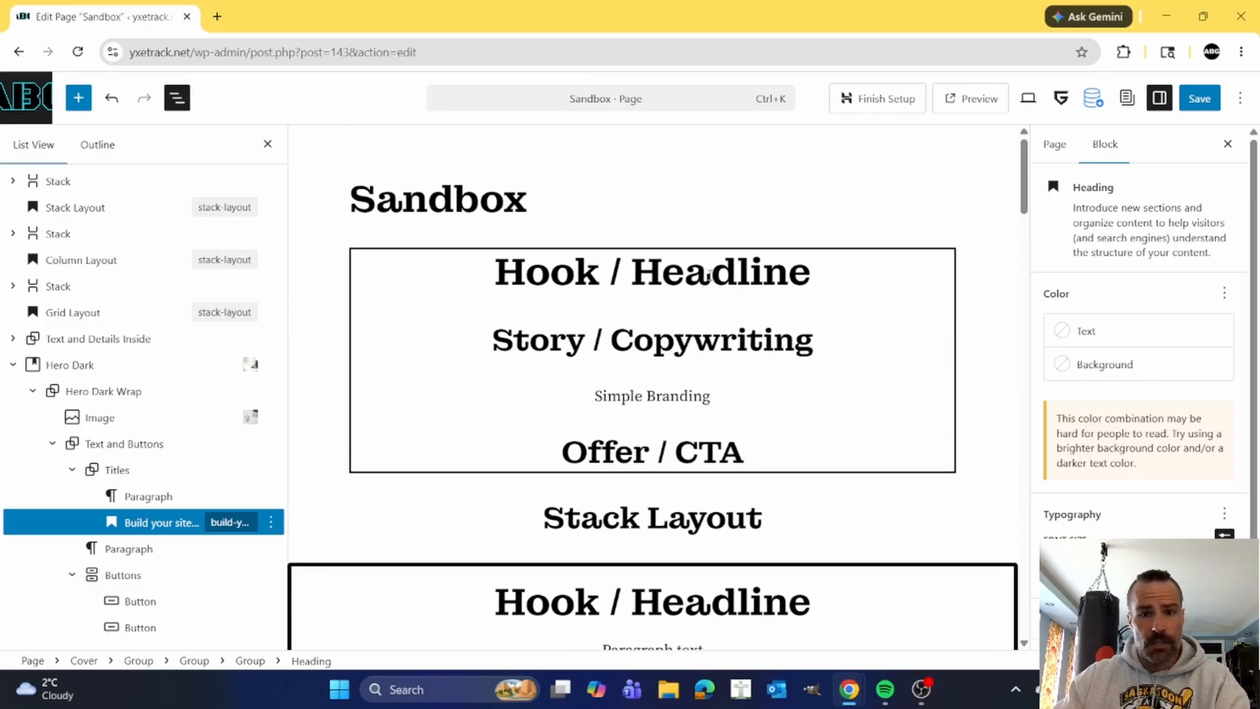
click(710, 275)
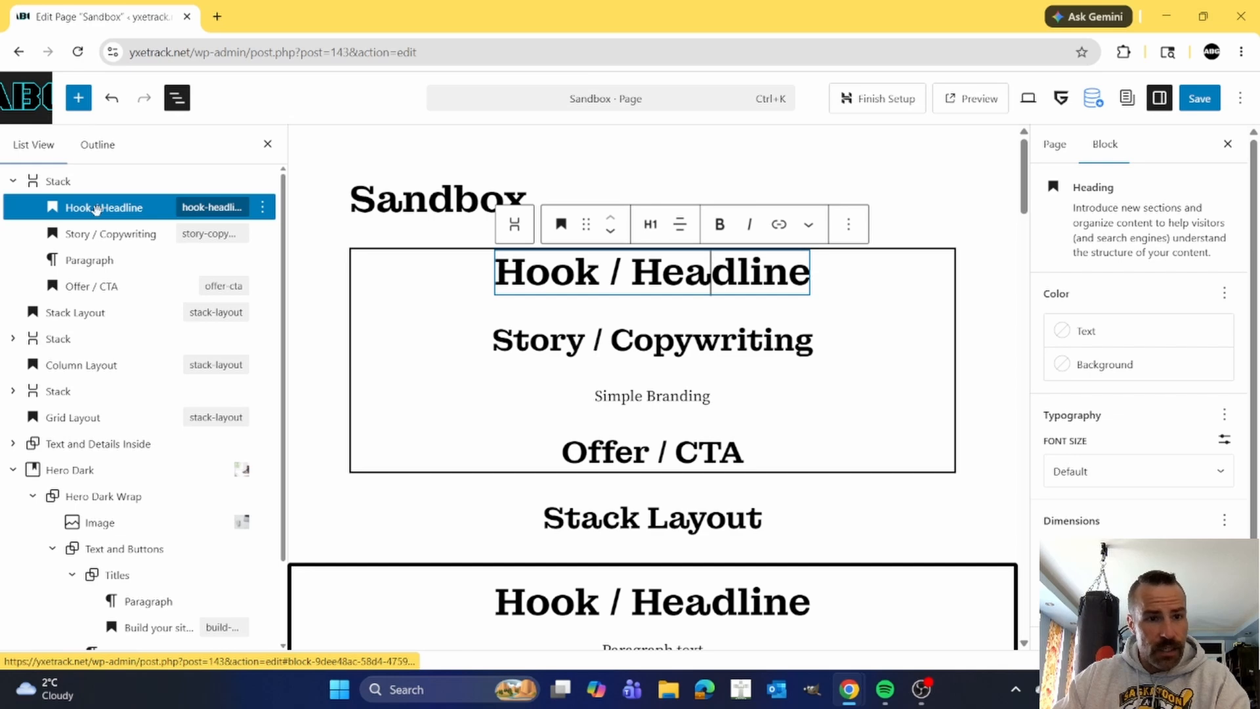
click(849, 224)
scroll(906, 549, down, 2)
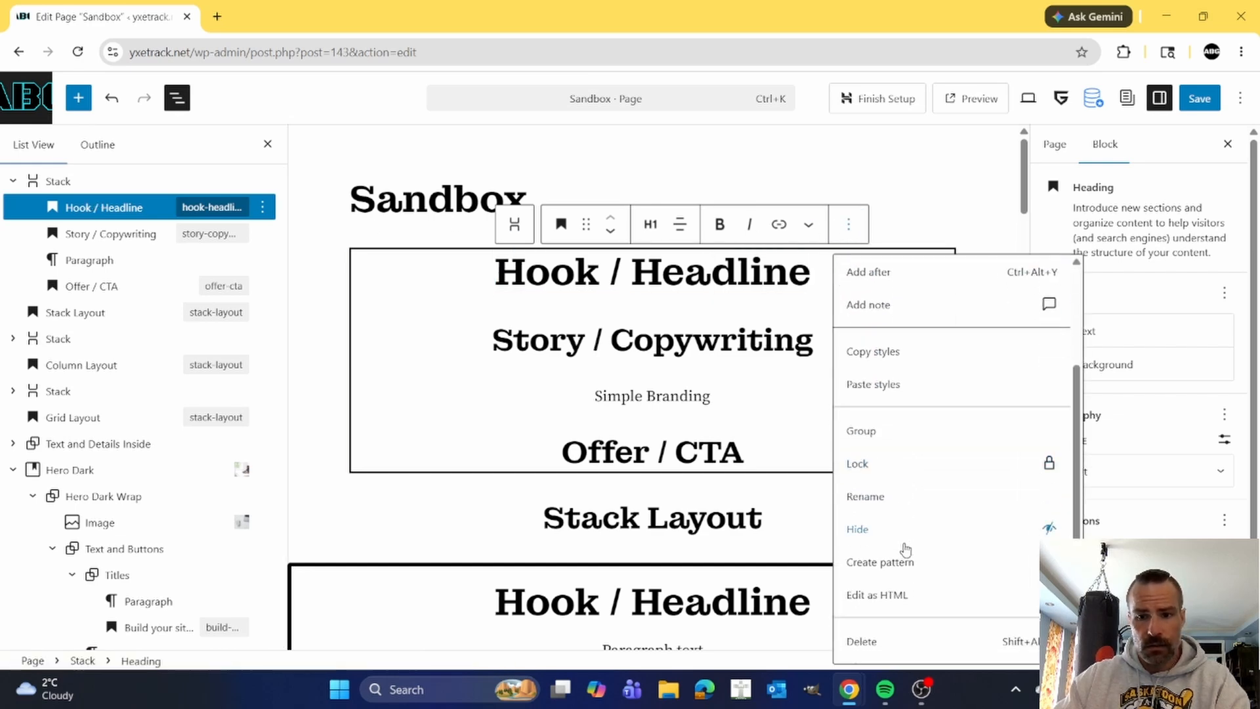
click(876, 640)
Insert a Heading Advanced block above the Story / Copywriting heading in the first Stack.
click(701, 270)
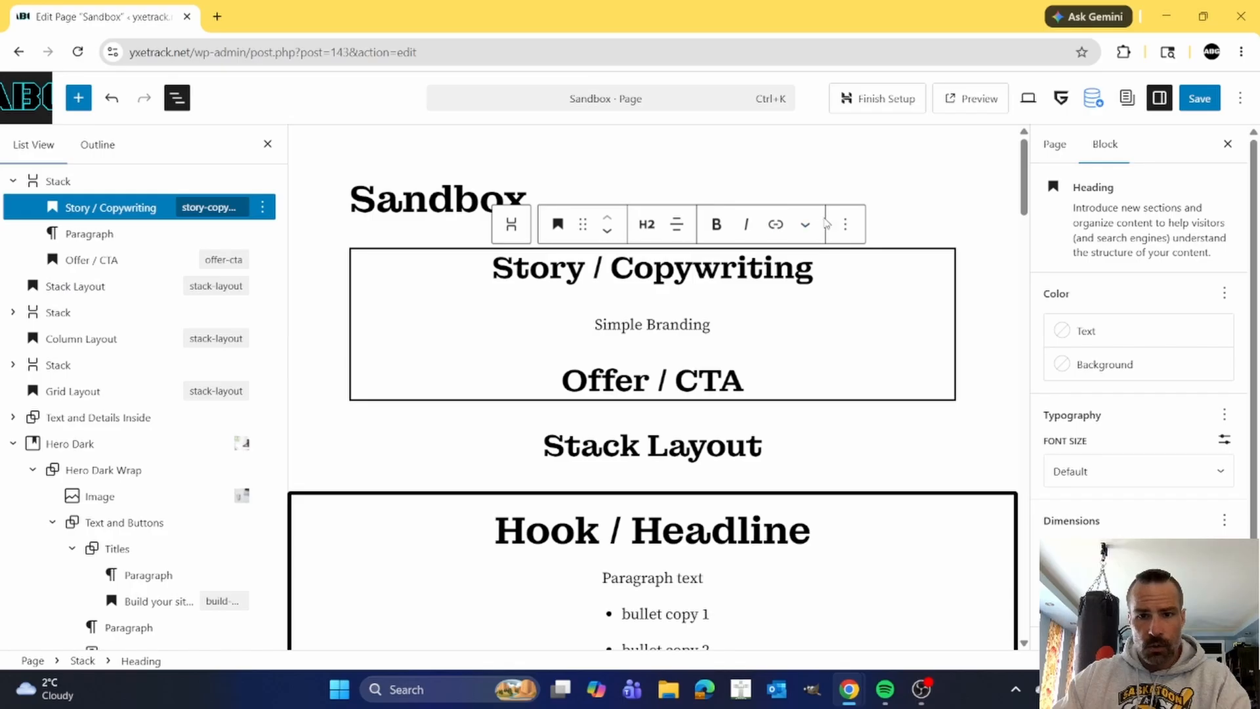
click(845, 226)
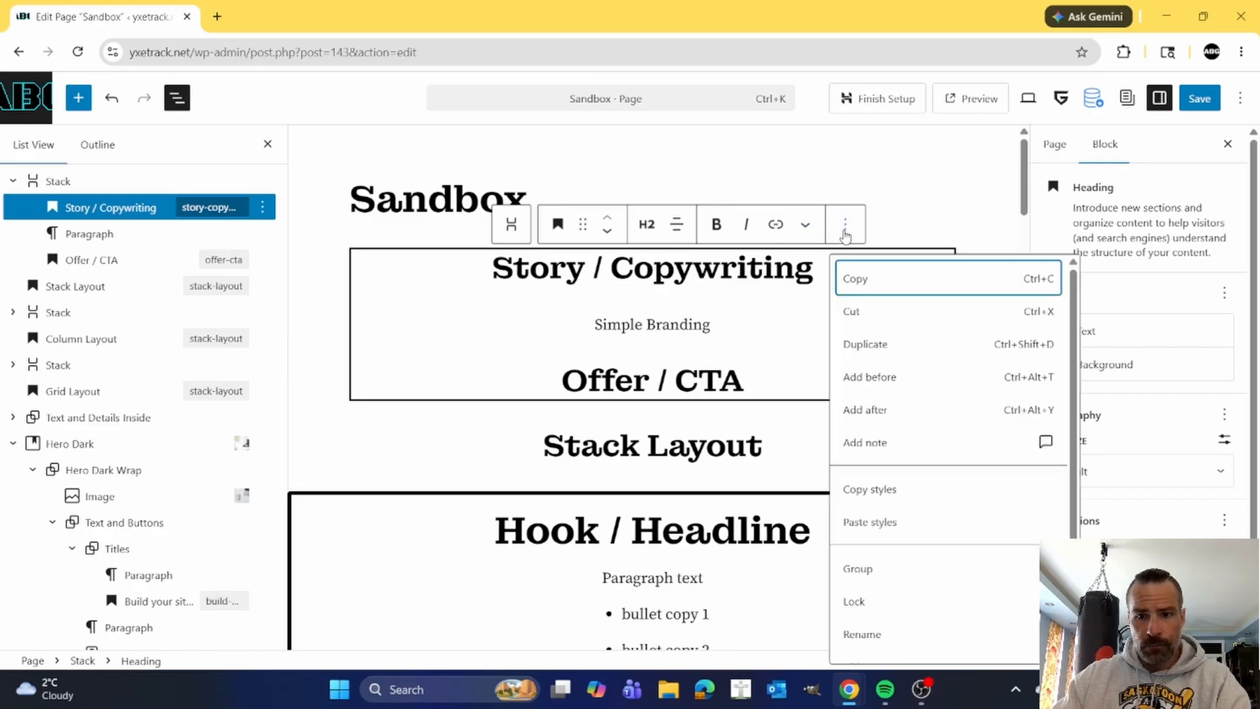
click(873, 377)
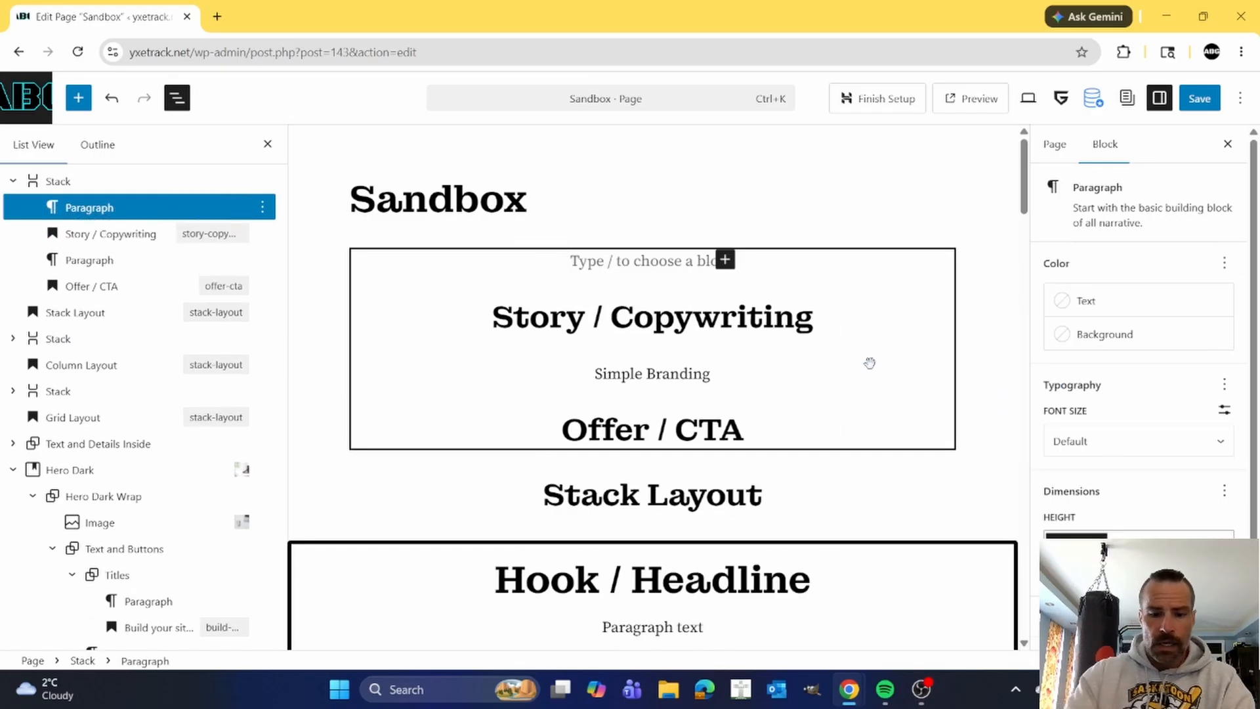
text(/)
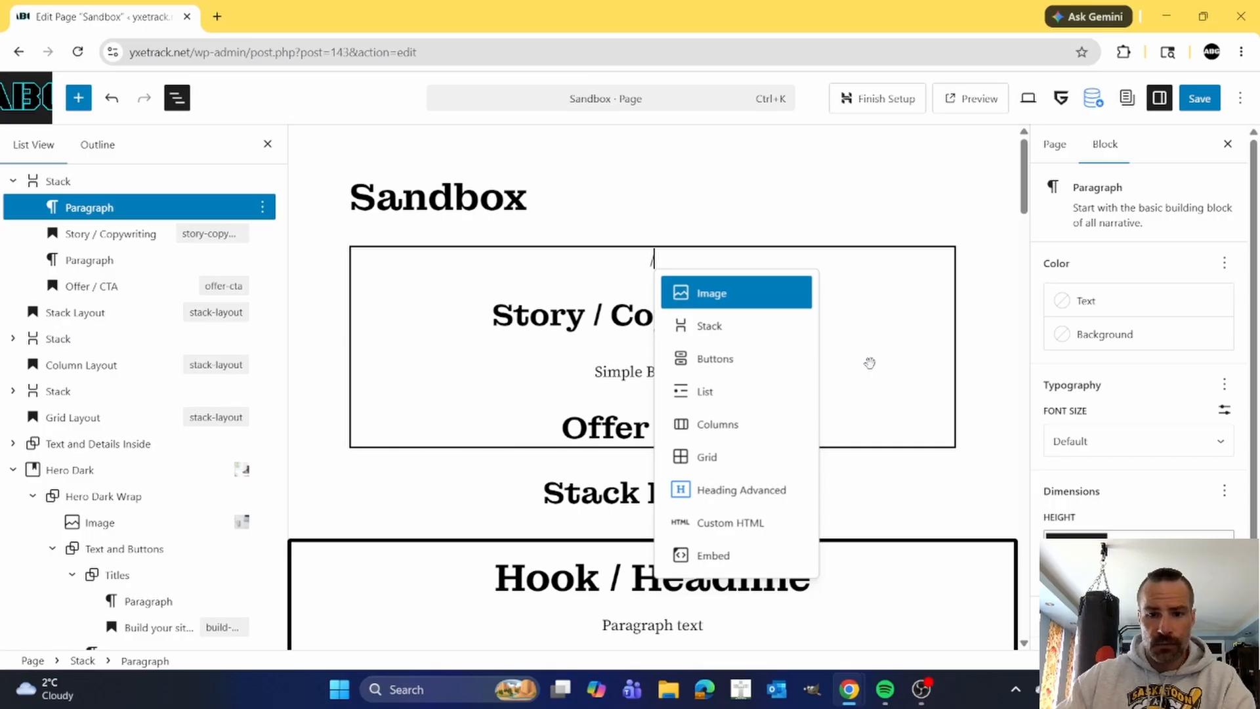
click(742, 490)
Center the new advanced heading's text and enter "Hook/Headline" as its content.
click(586, 222)
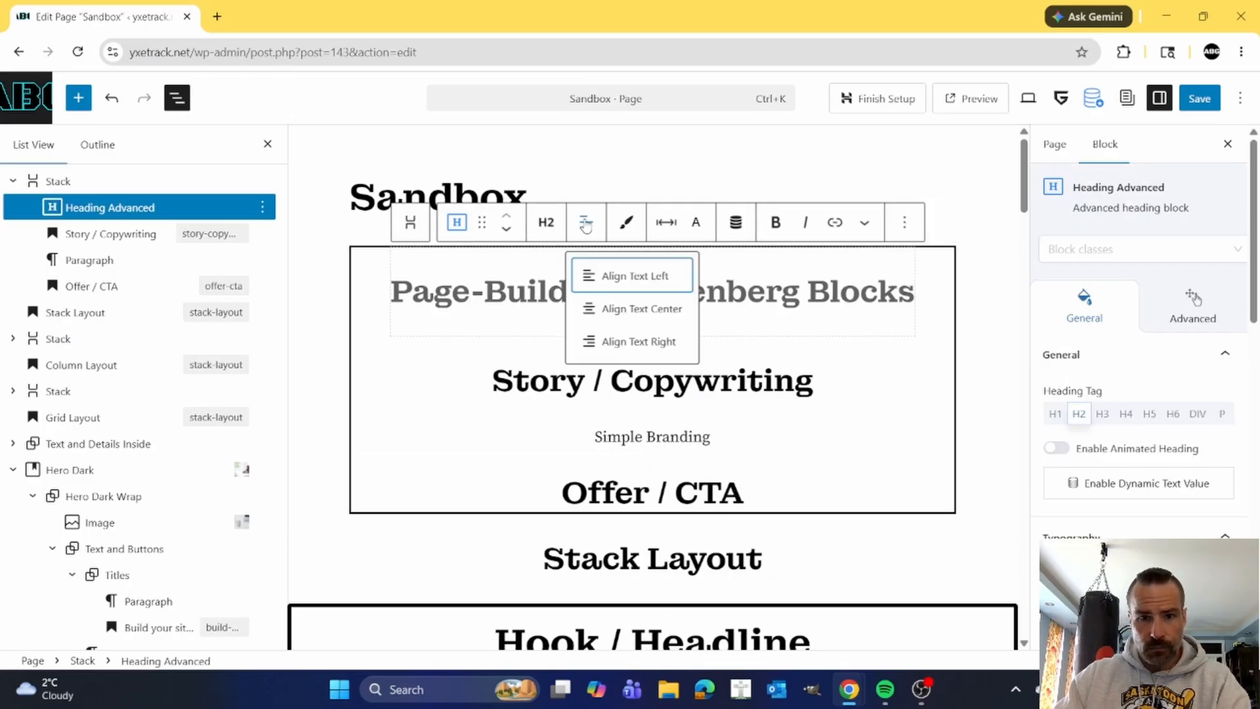
click(622, 310)
text(Hoo)
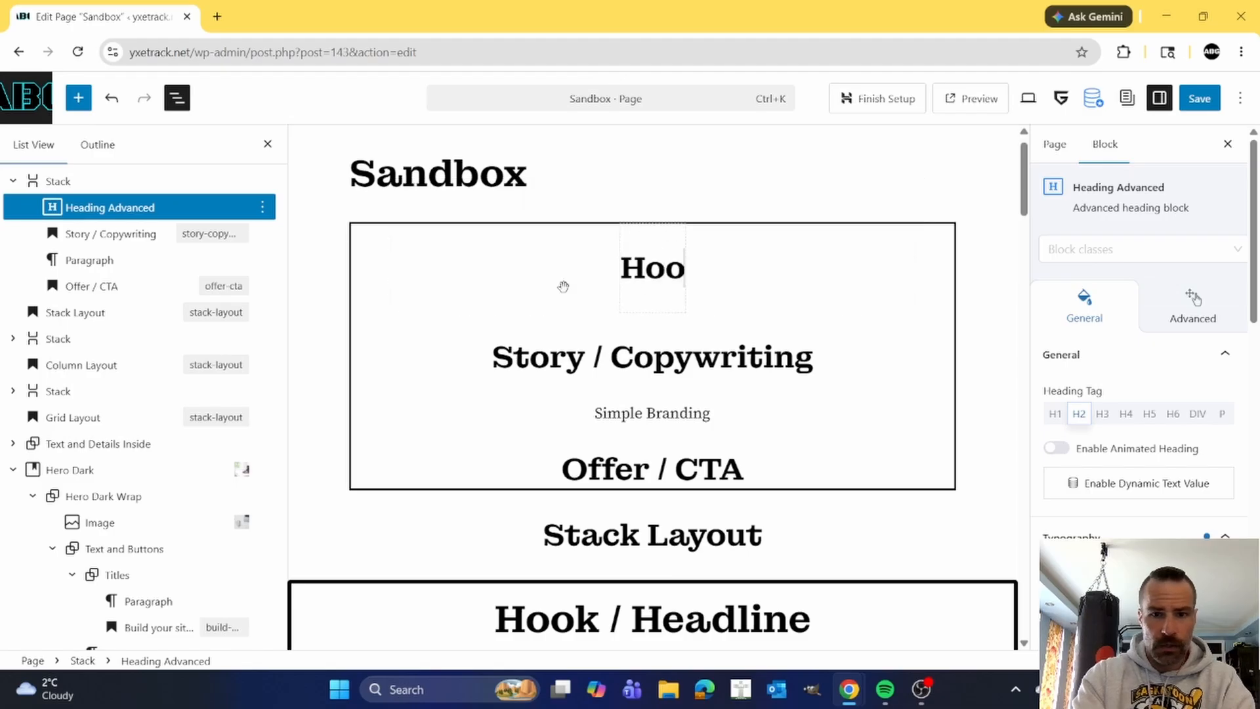
text(k/Headline)
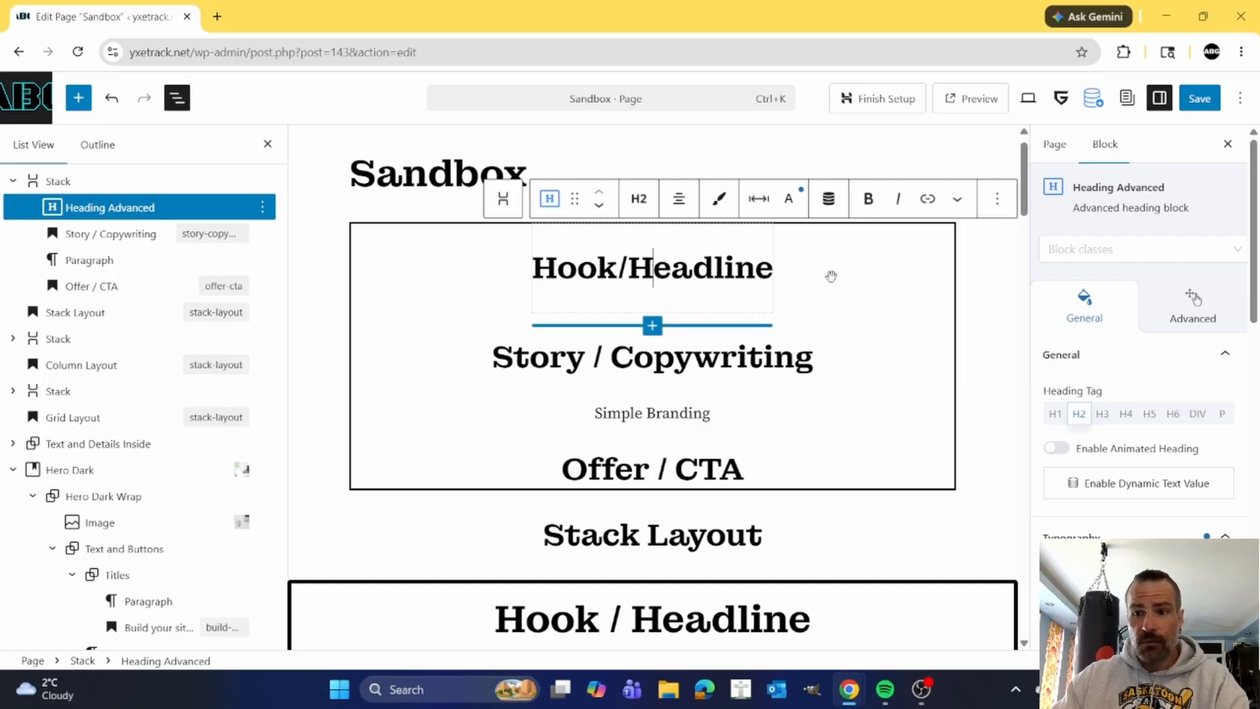
Apply the Flip Up animation to the Hook/Headline advanced heading.
click(1192, 304)
scroll(1176, 304, down, 1)
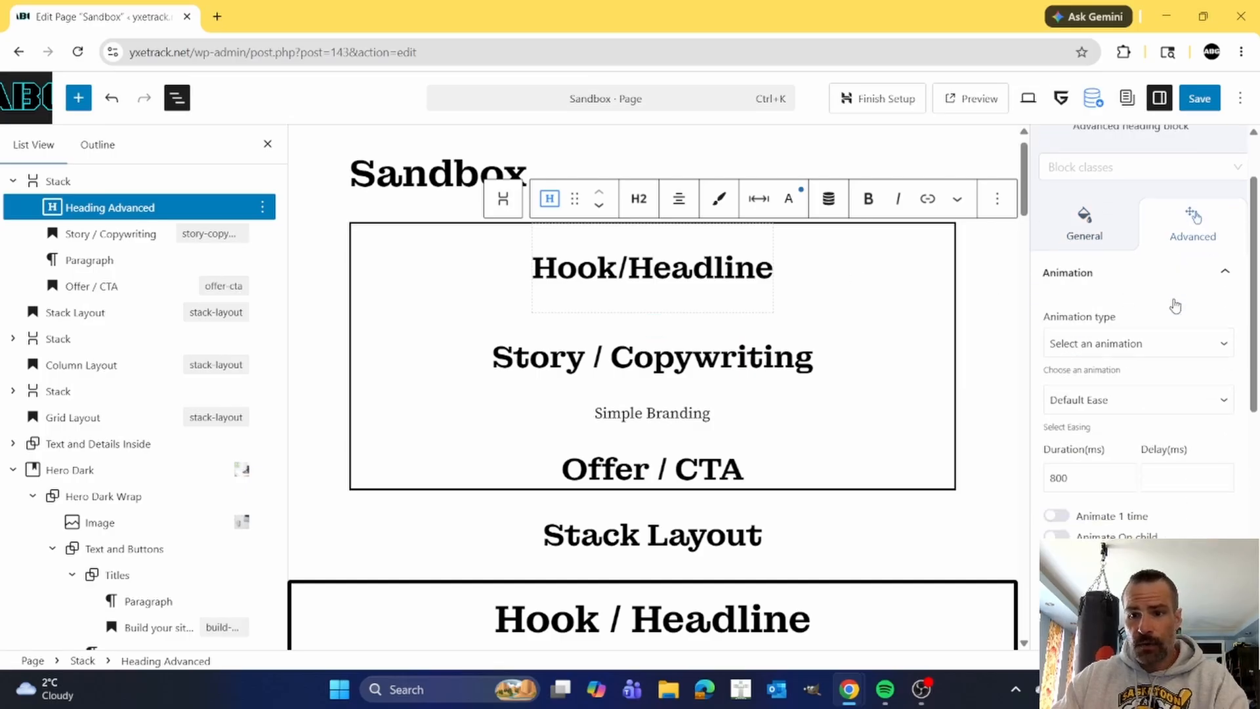
click(1165, 339)
scroll(1168, 328, down, 1)
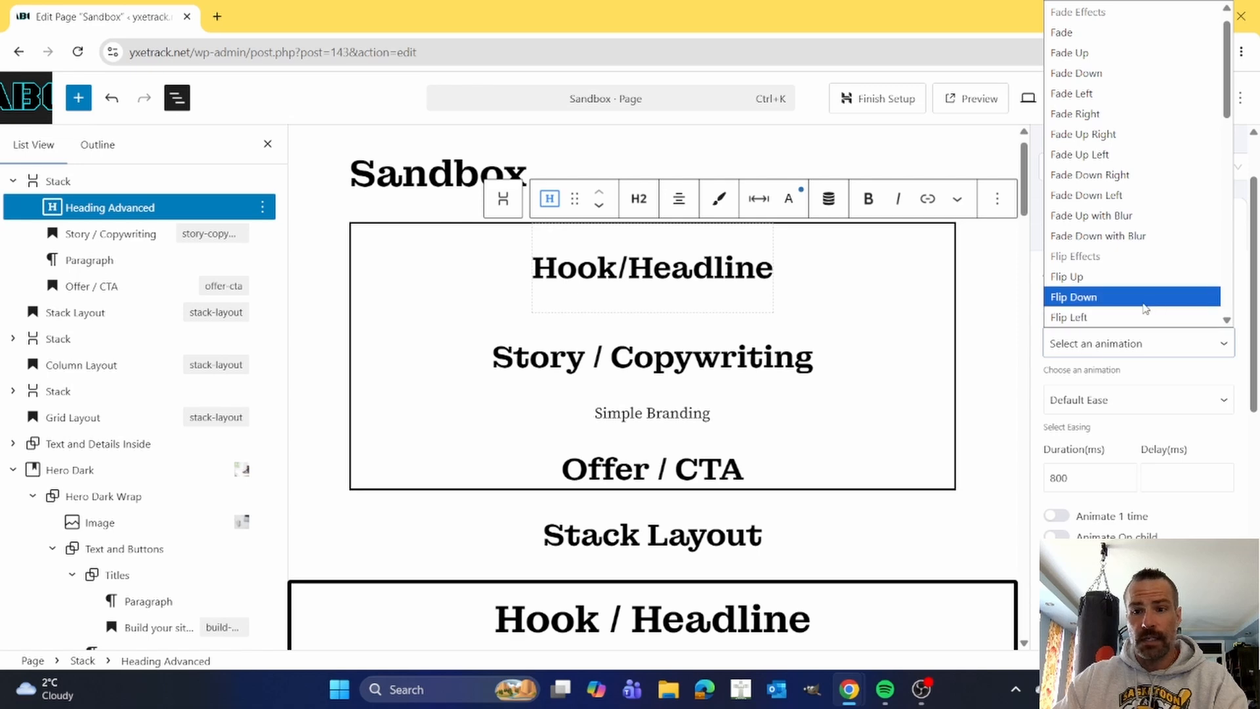
click(1134, 279)
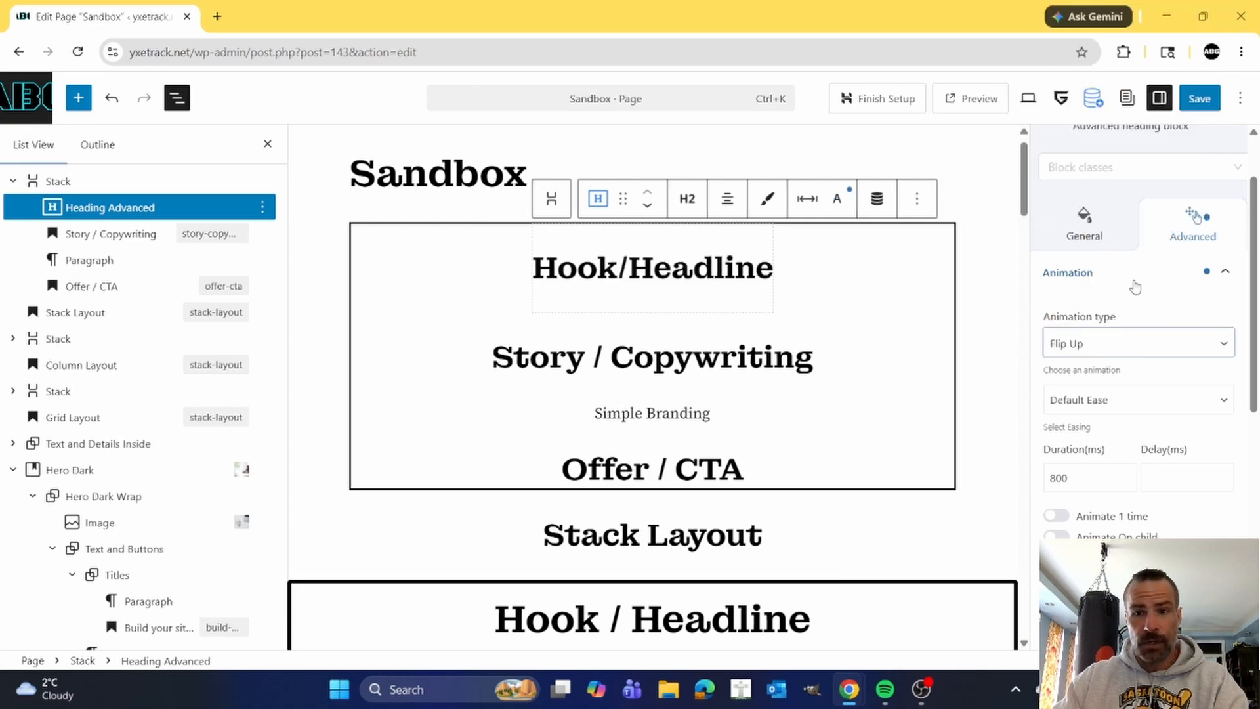
Delete the Story / Copywriting heading from the first Stack.
click(700, 359)
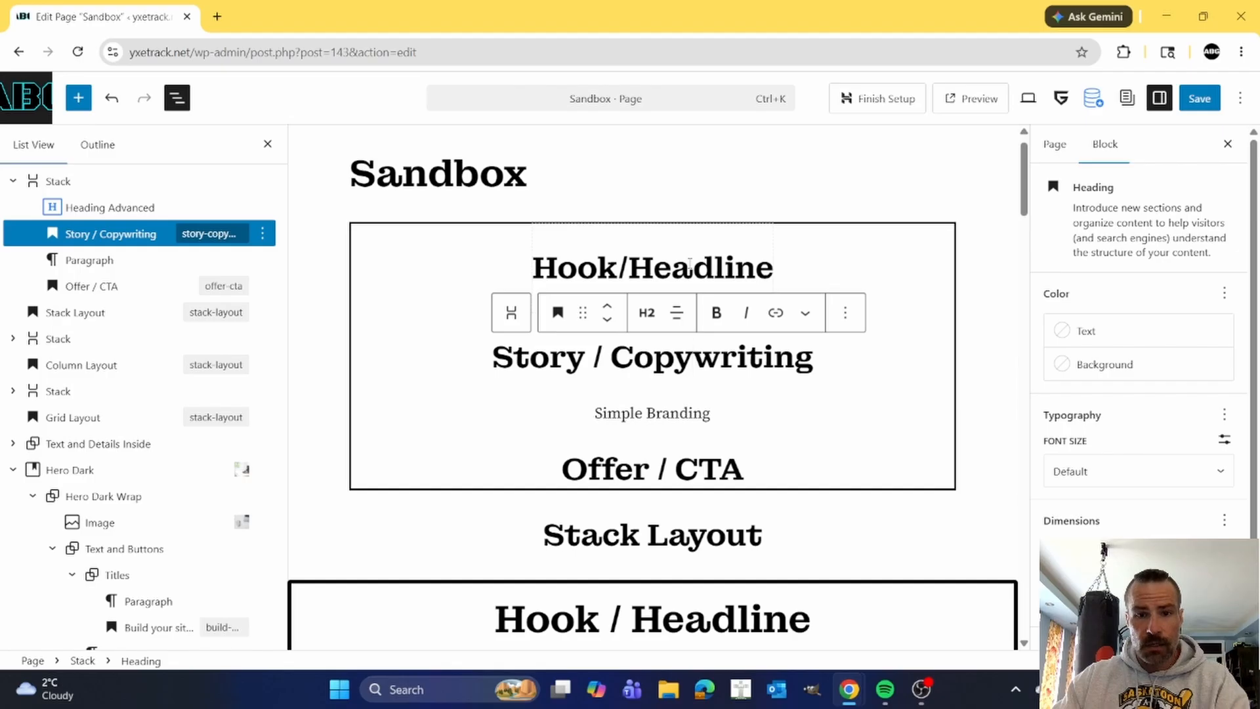
click(845, 313)
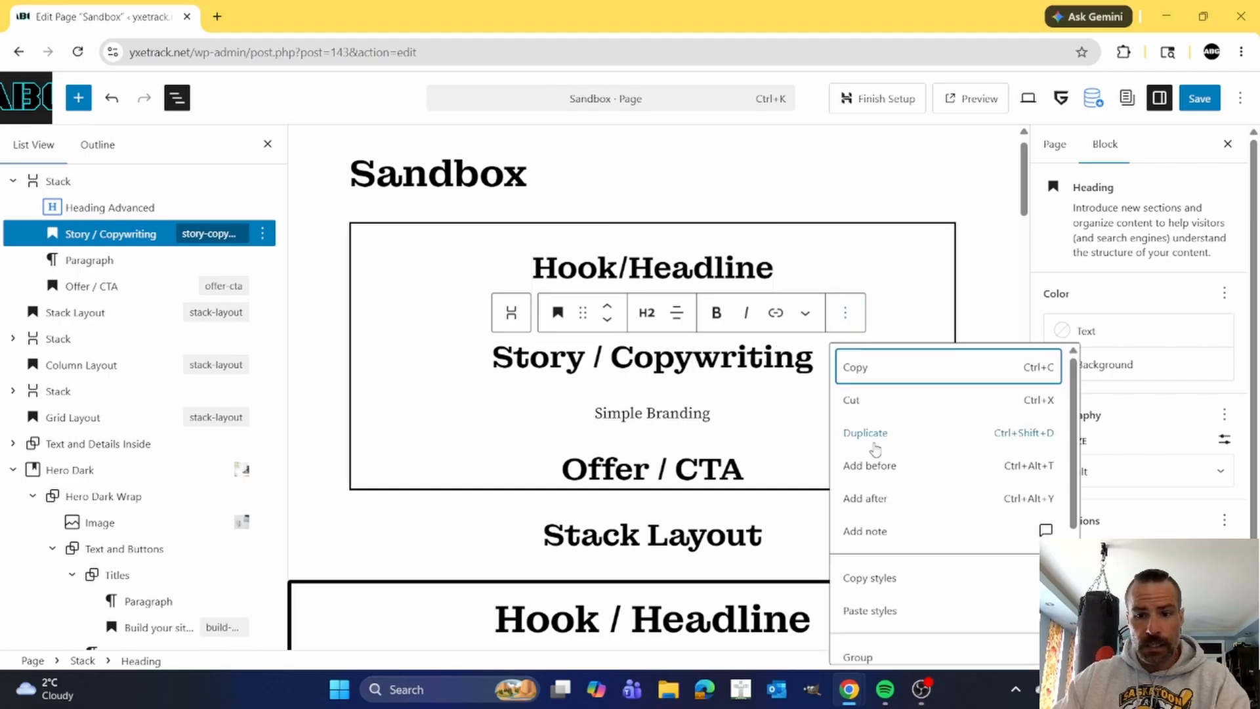
scroll(872, 512, down, 3)
click(860, 642)
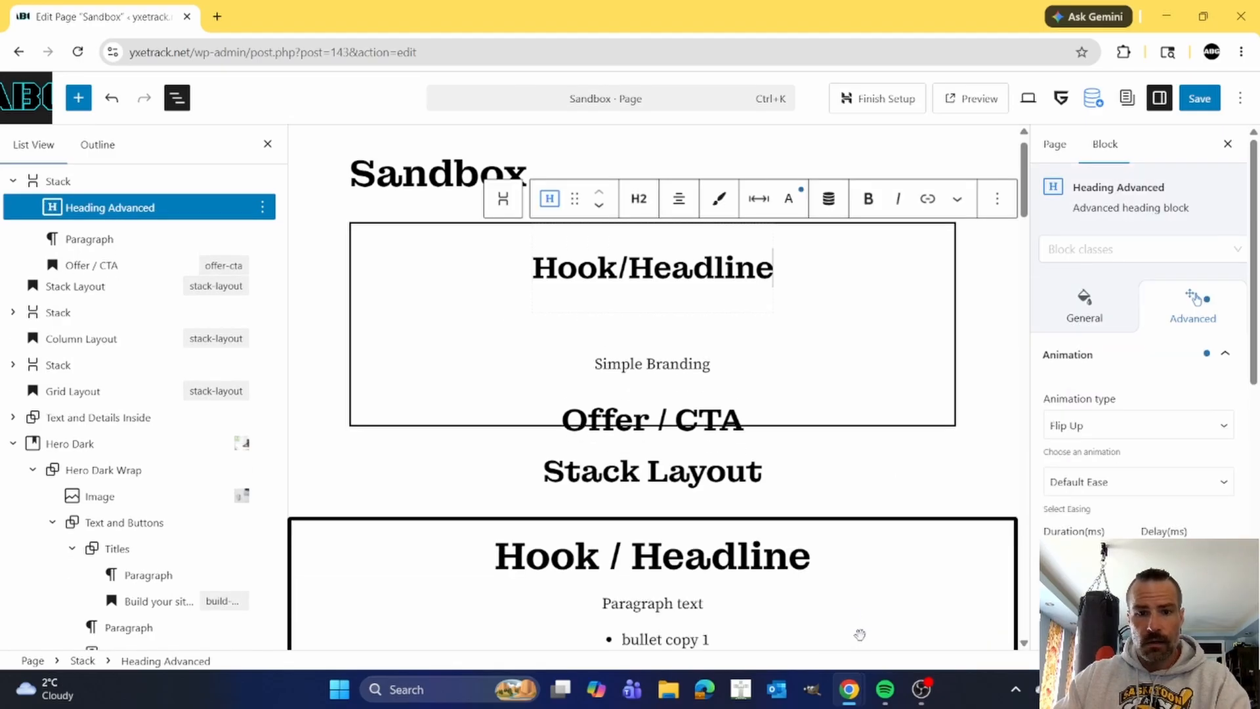
Duplicate the Hook/Headline advanced heading and change the copy's text to "Copywriting Sub Heading".
click(997, 198)
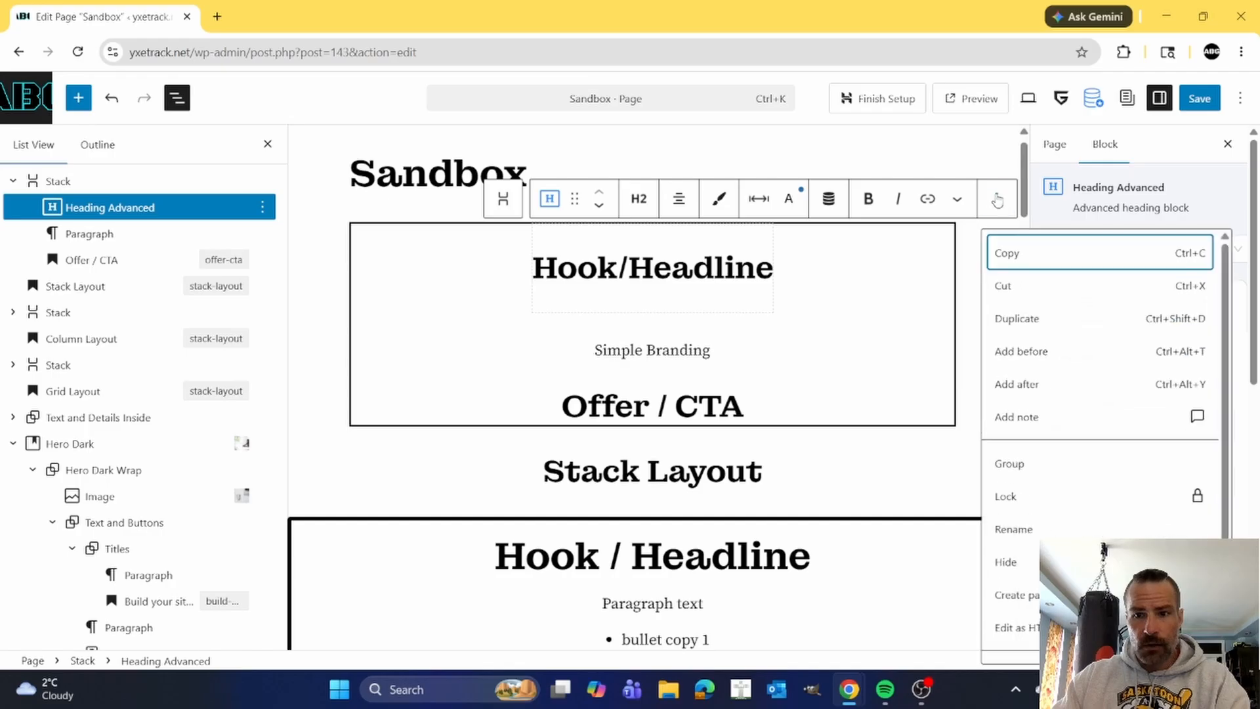
click(1016, 319)
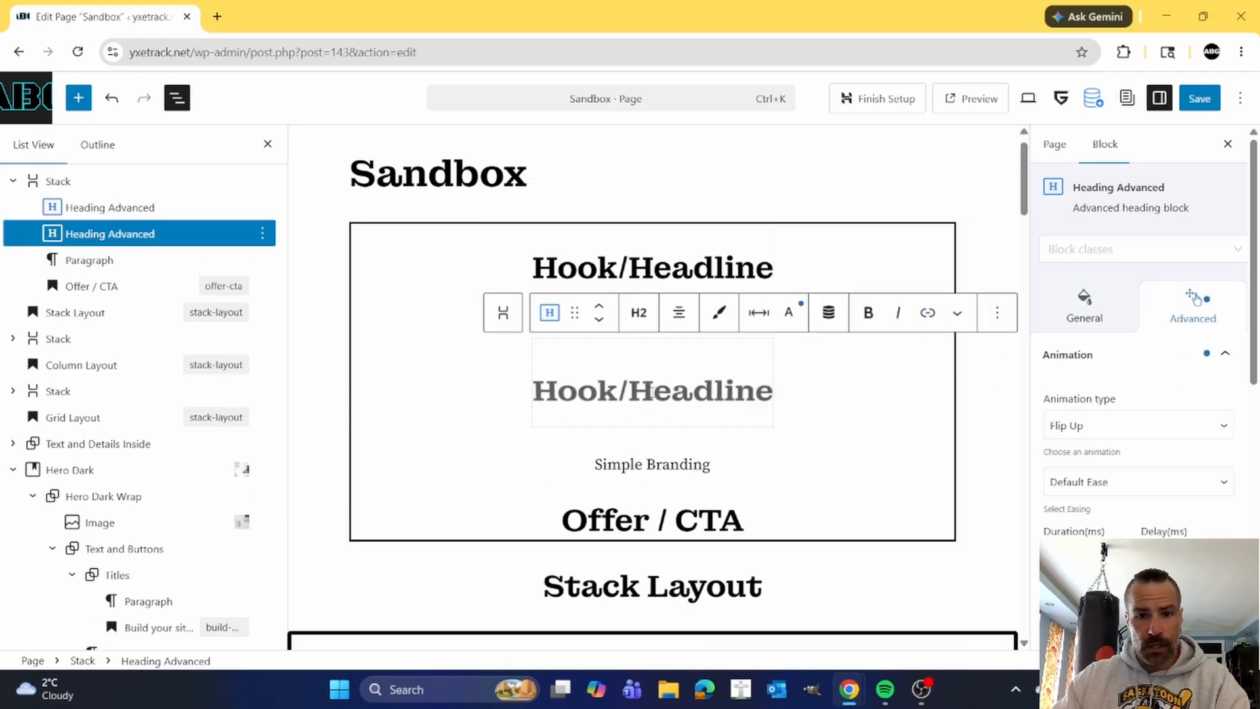
drag(537, 382, 770, 383)
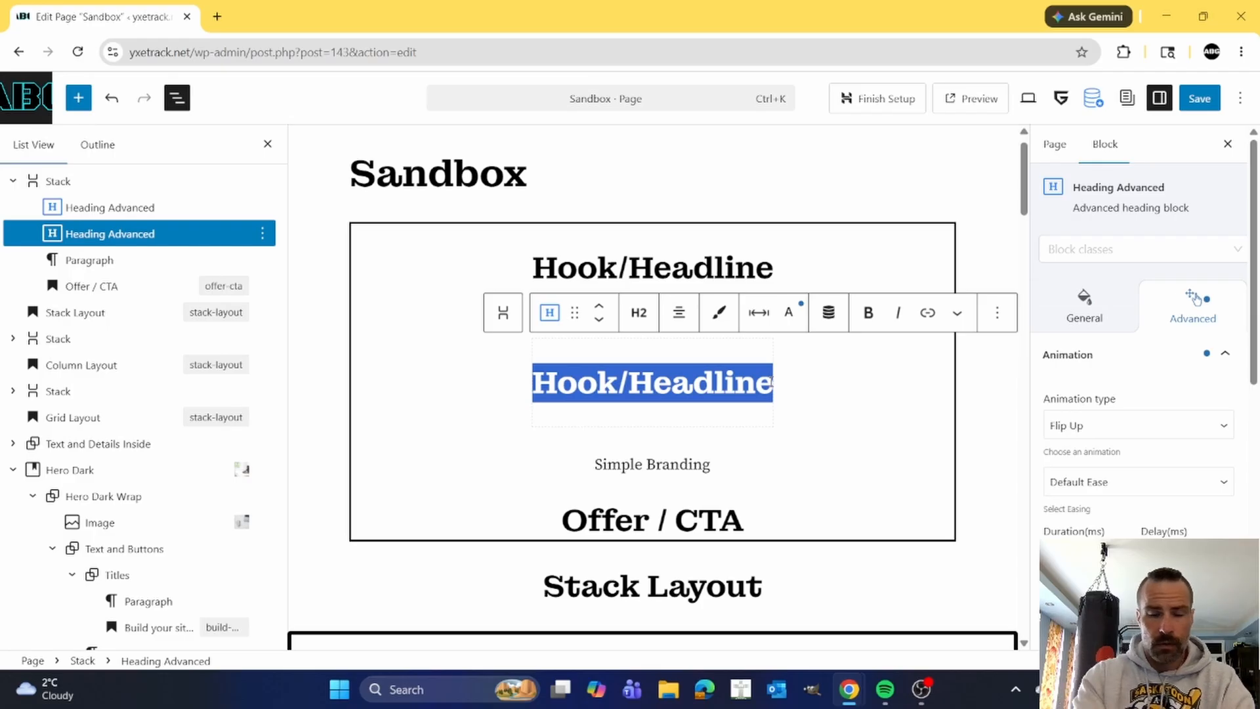
text(Copywriting)
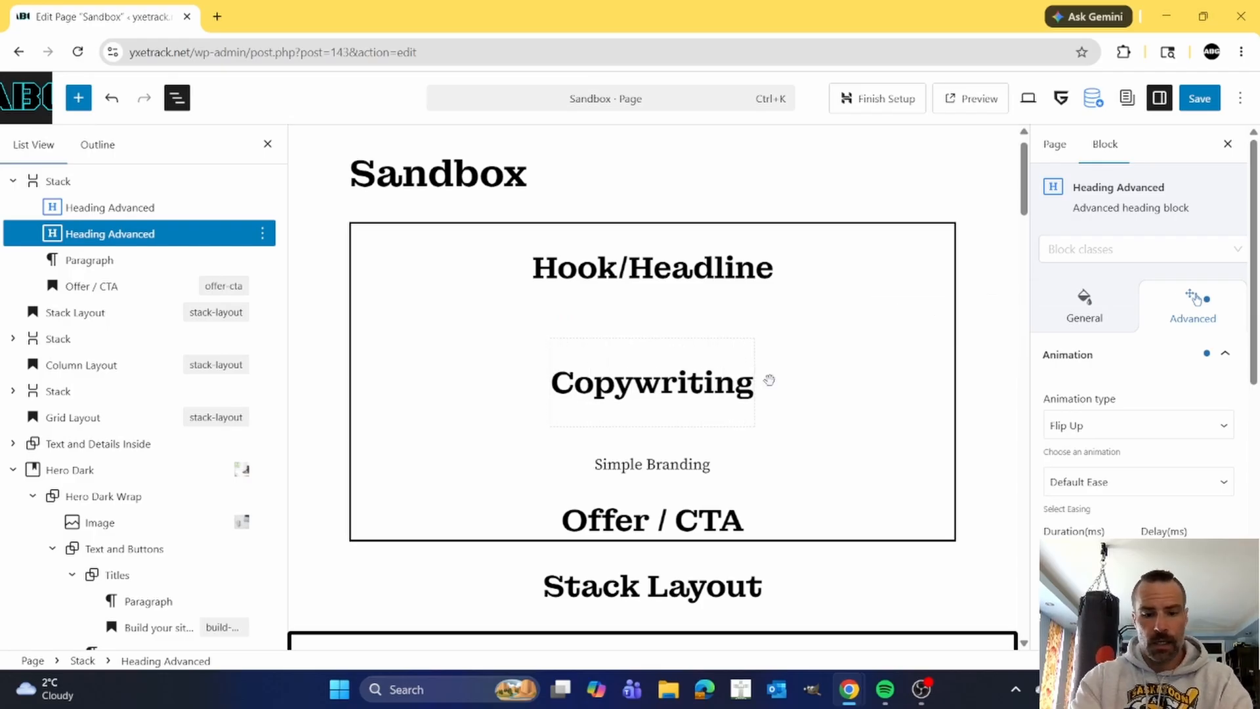
text( Sub Heading)
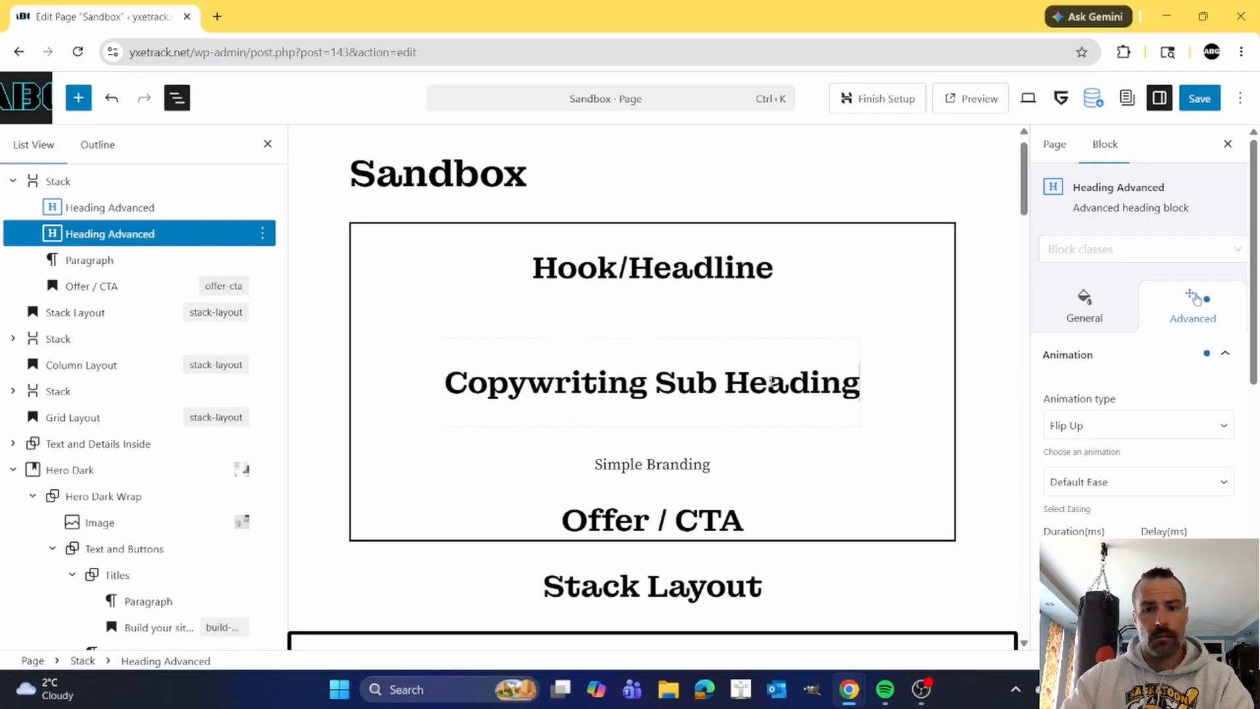
click(741, 269)
click(741, 384)
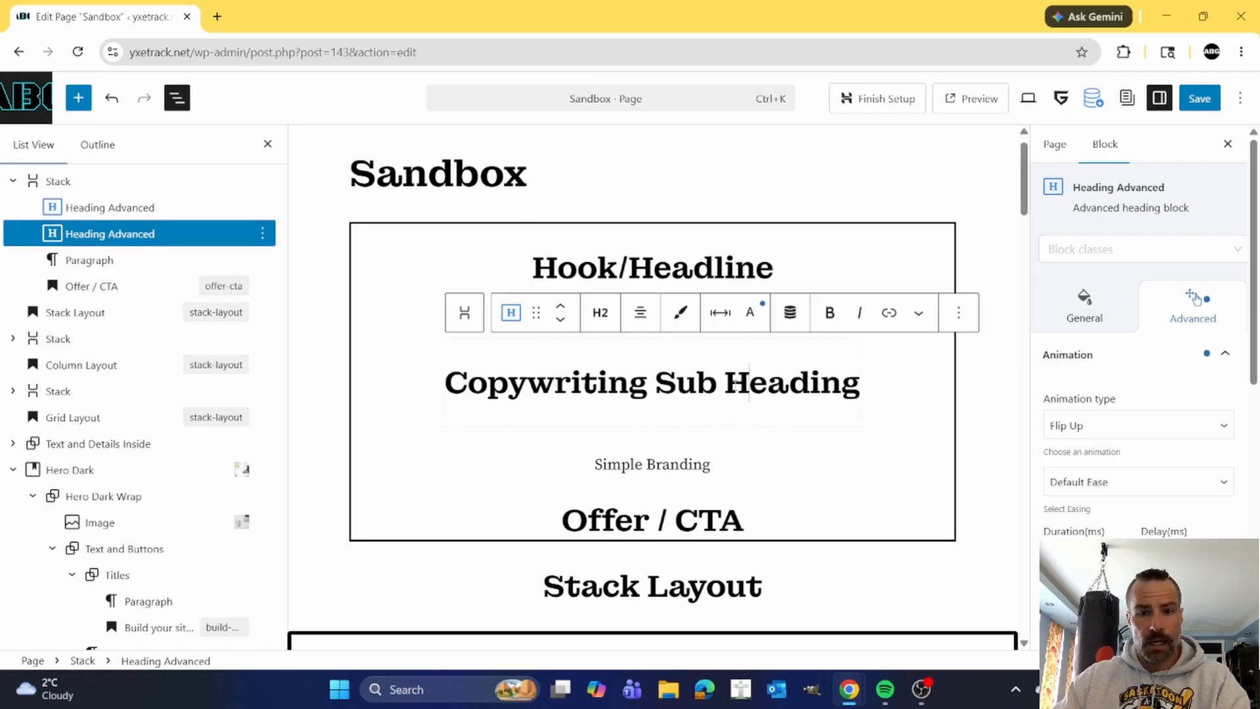
Insert a List block between the Copywriting Sub Heading and the Simple Branding paragraph.
click(669, 465)
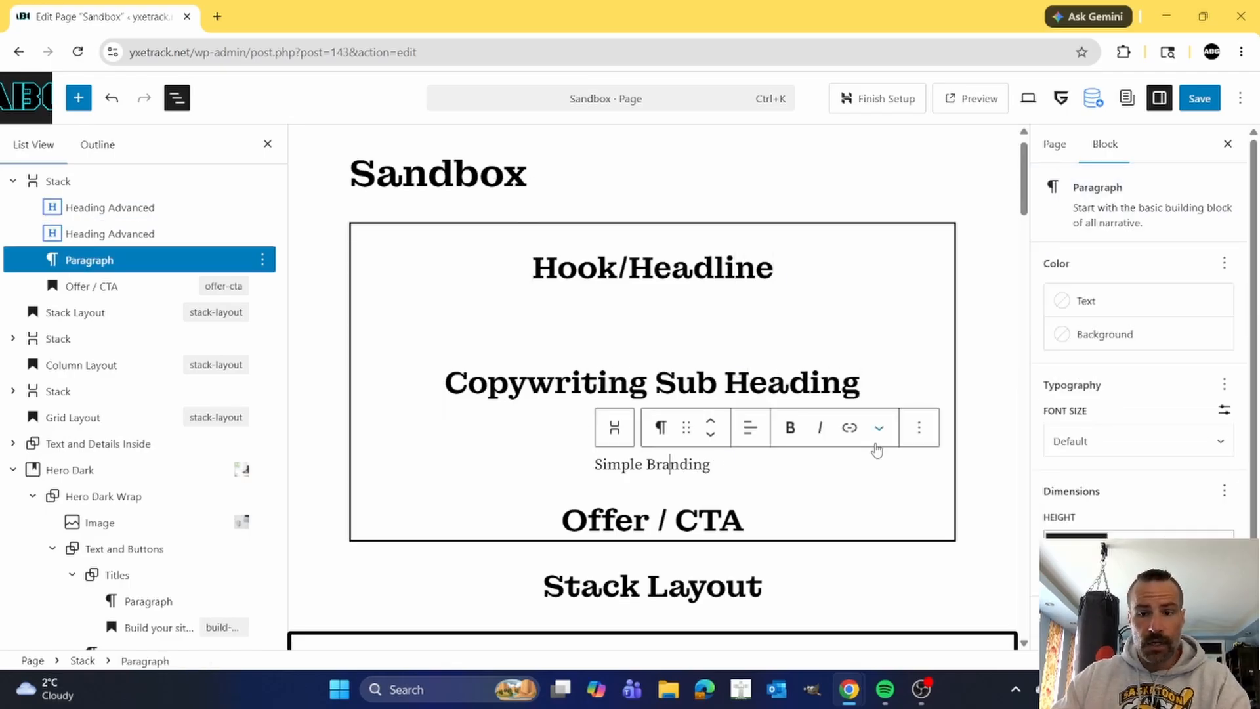
click(919, 428)
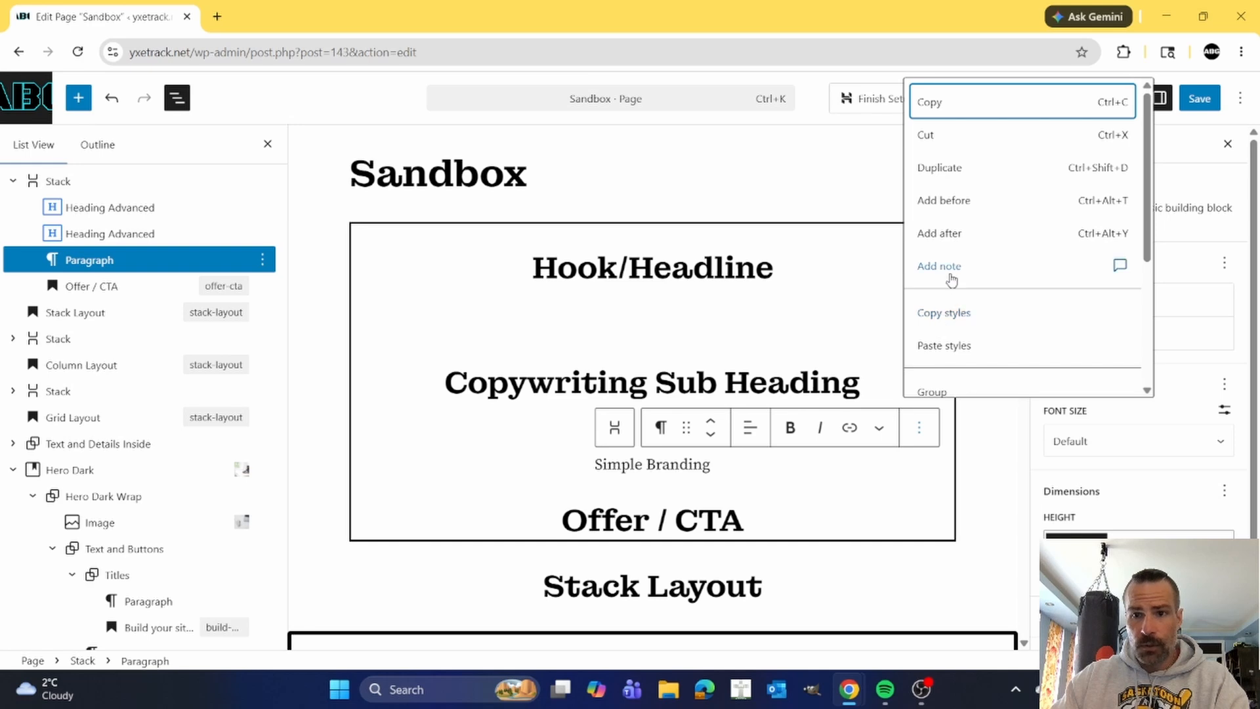
click(960, 201)
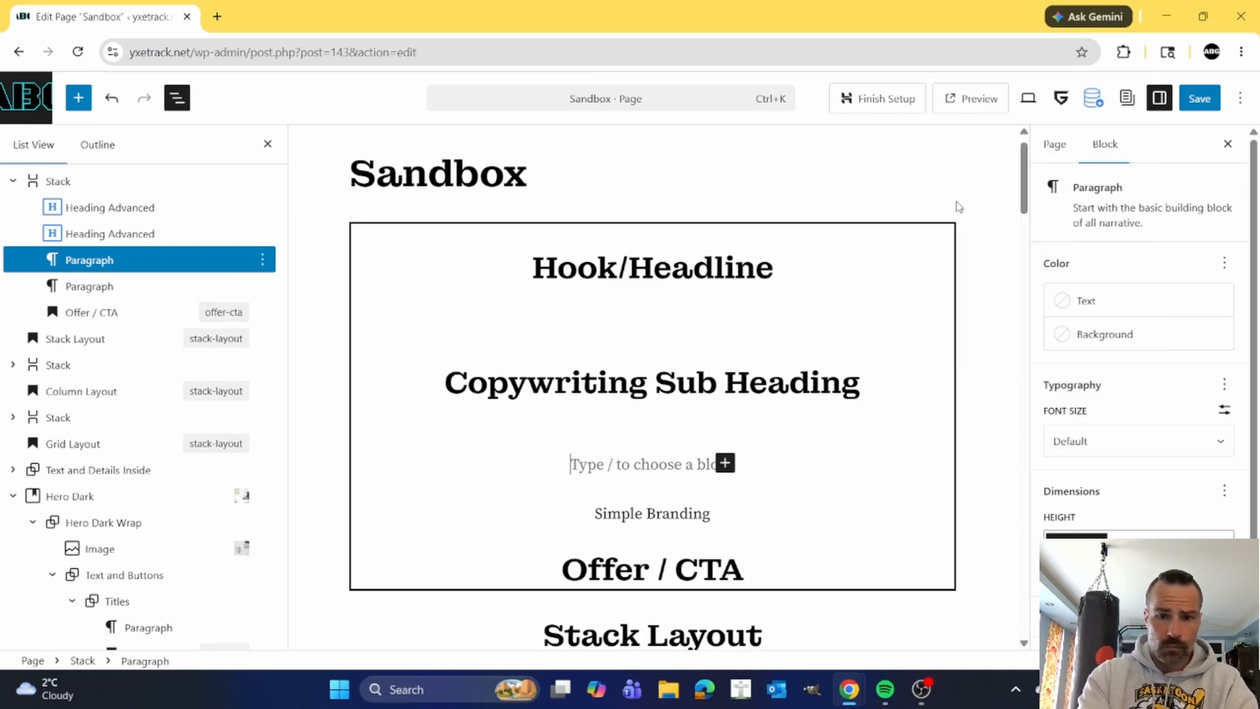
text(/)
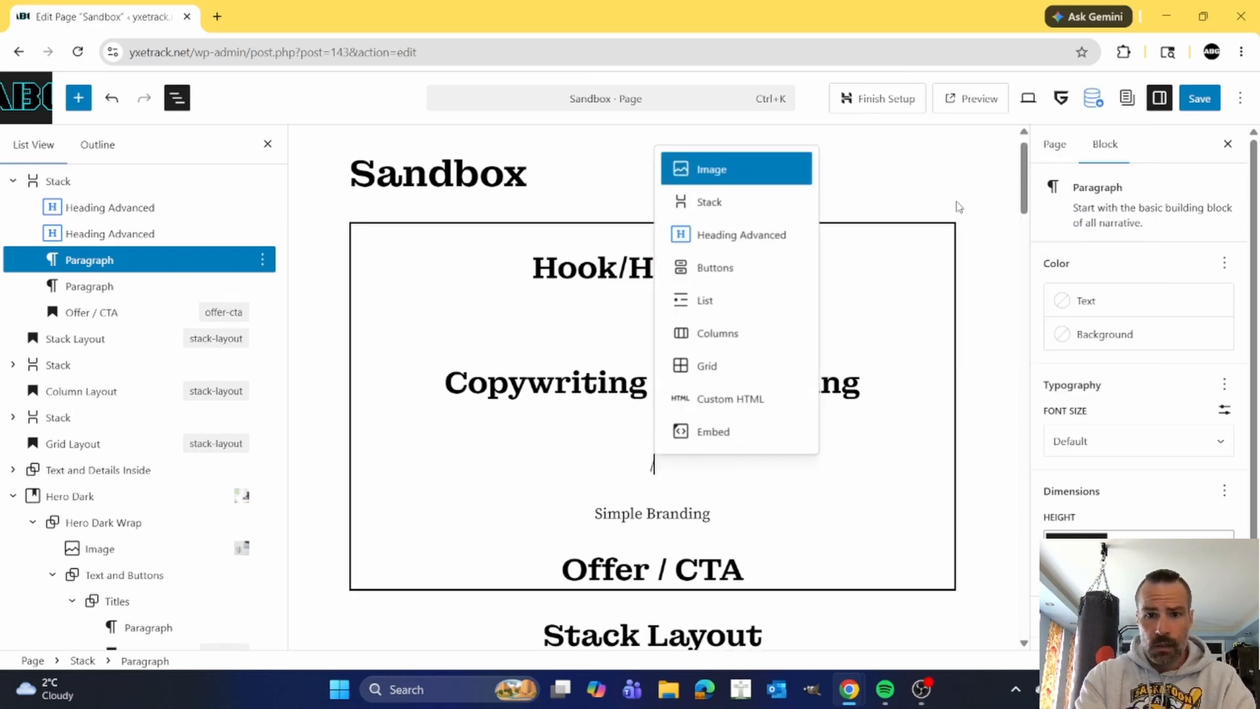
text(p)
key(BackSpace)
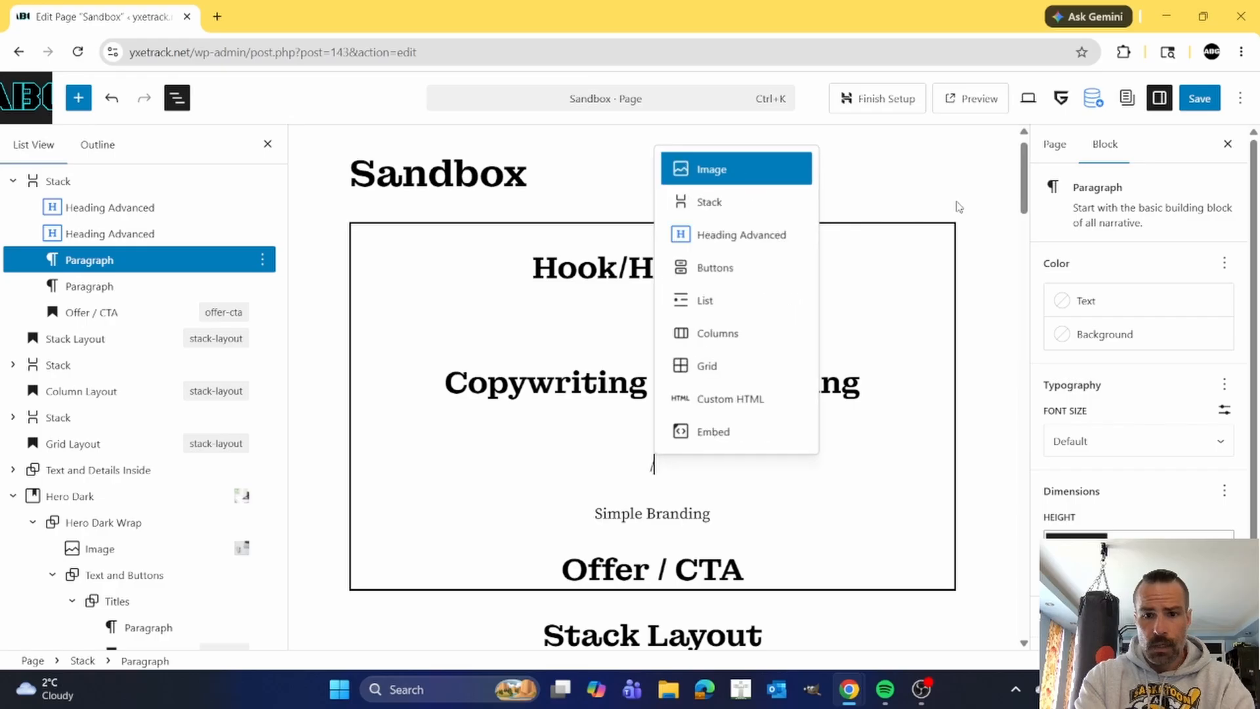
key(BackSpace)
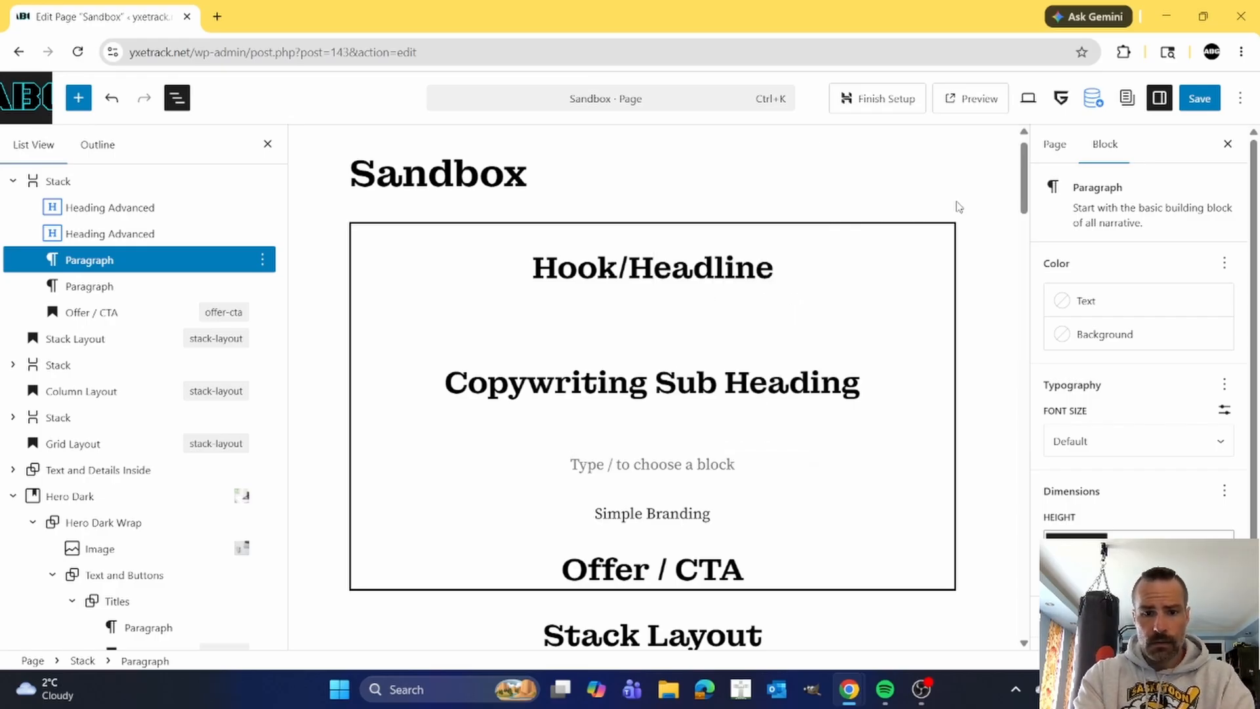
text(/)
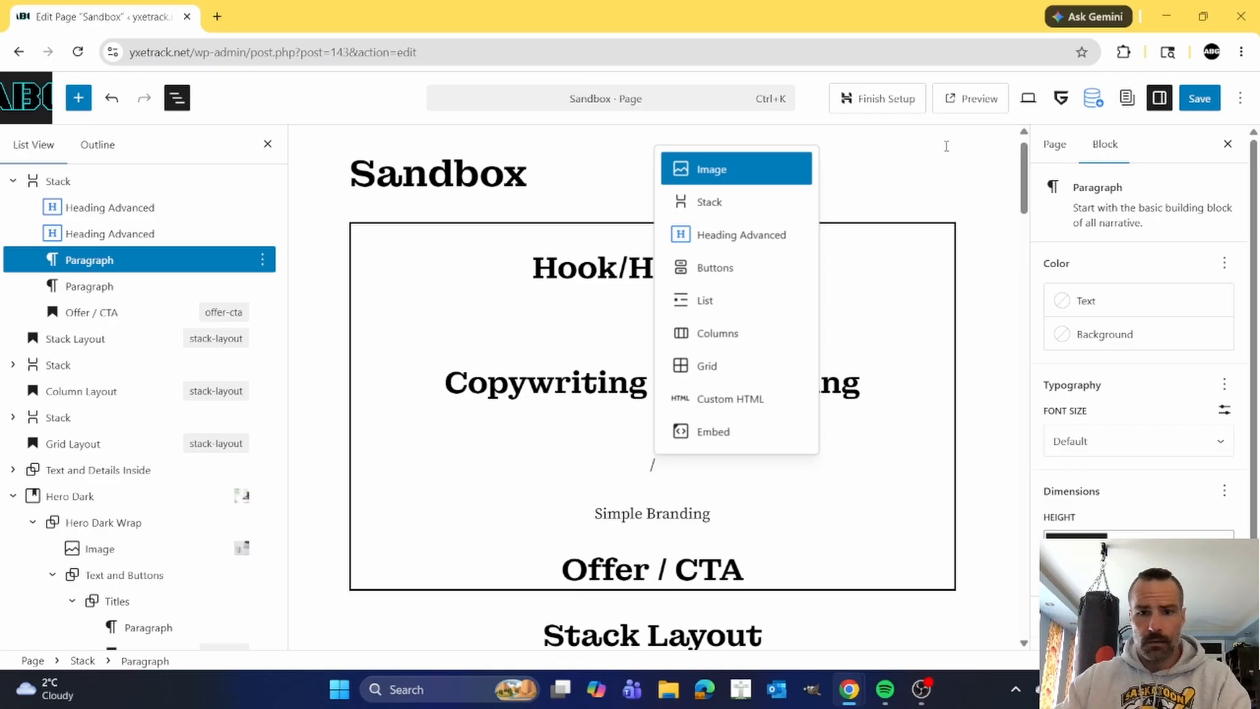
click(706, 302)
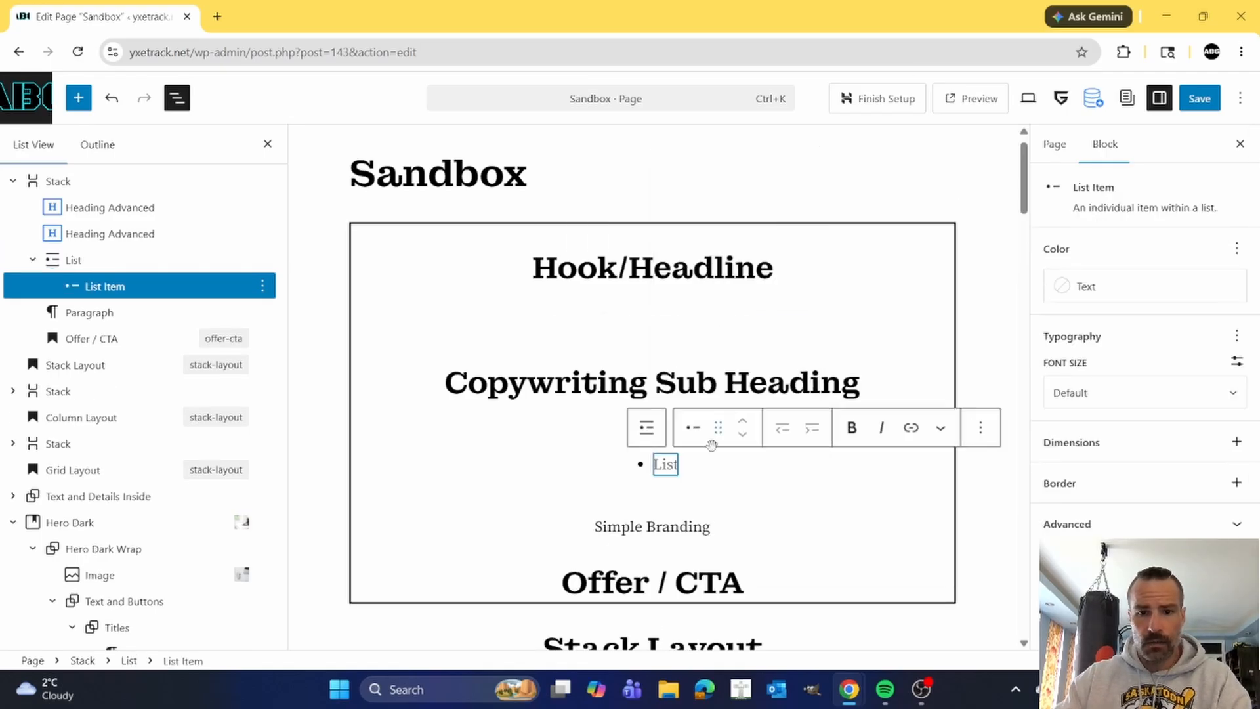
Fill the new list with three placeholder bullets reading asdf, asdf and sadf.
text(asdf)
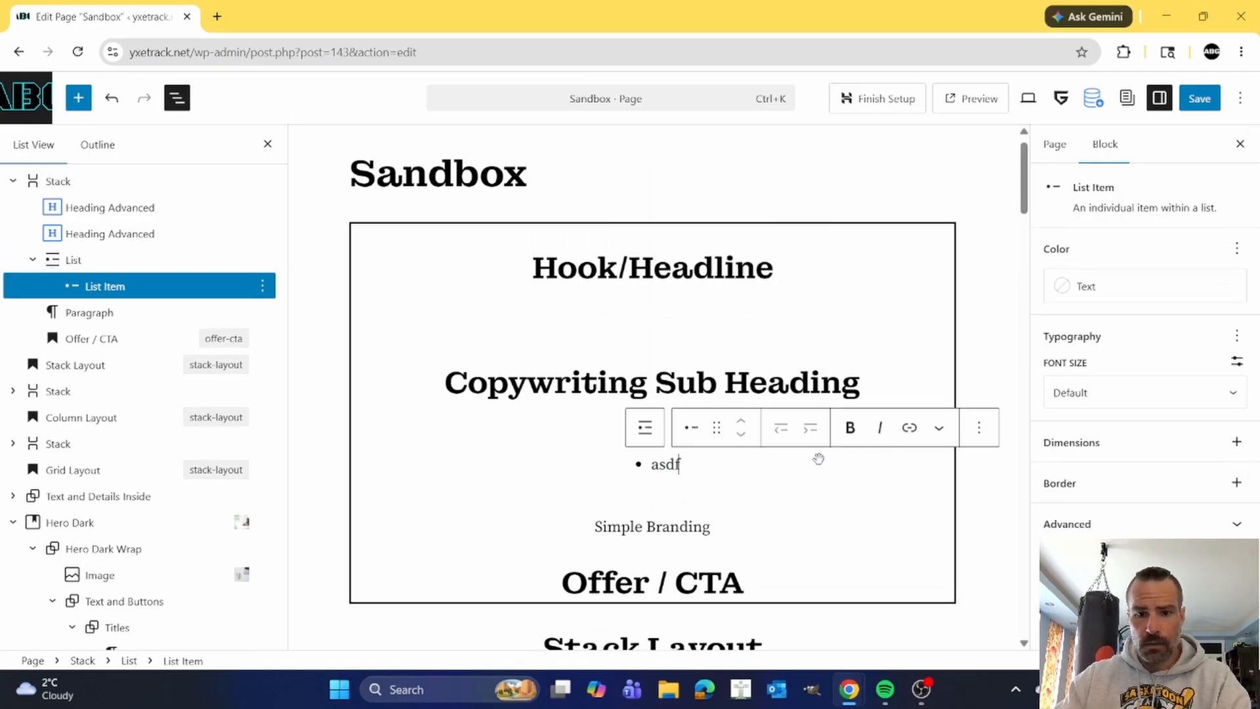
key(Return)
text(asdf)
key(Return)
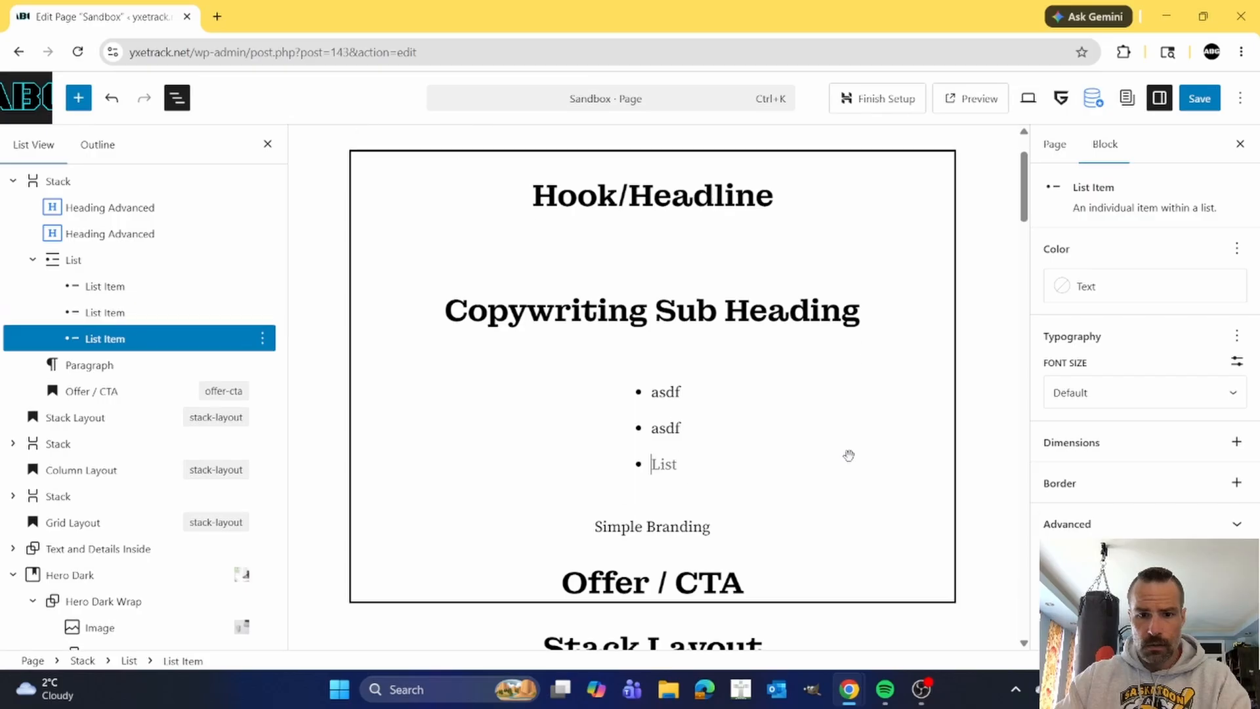
text(sadf)
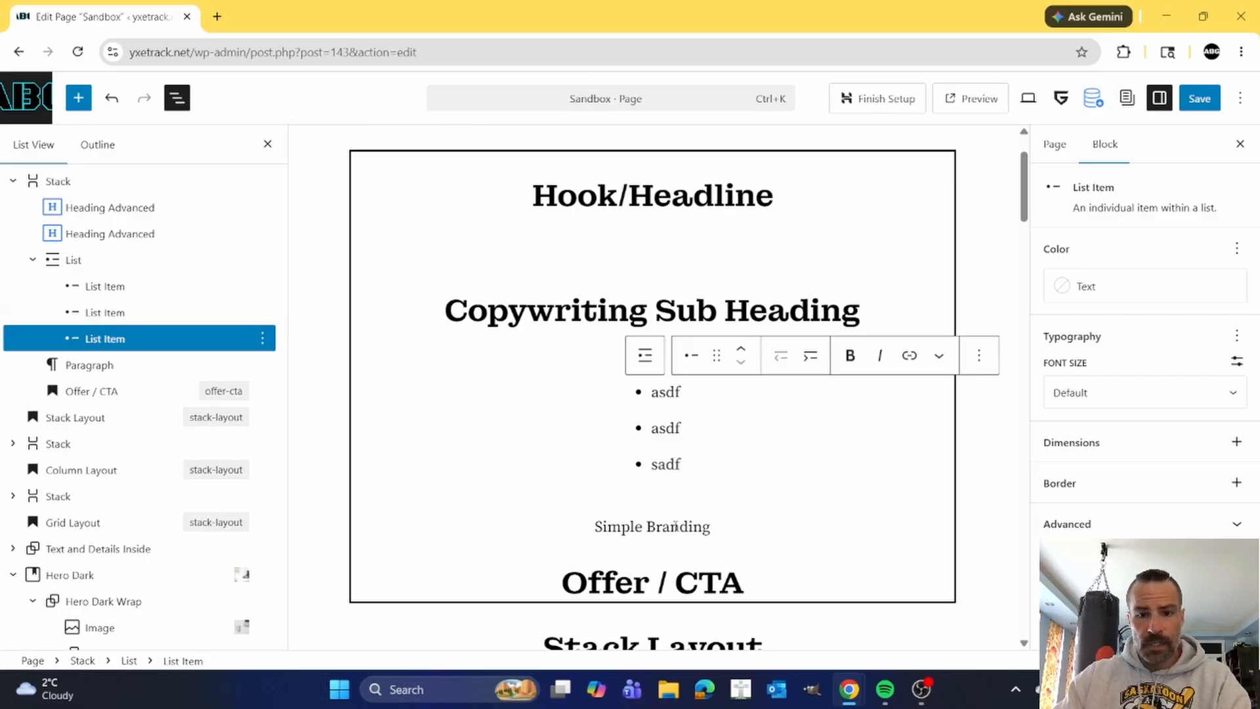
Delete the Simple Branding paragraph below the bullet list.
click(676, 526)
click(919, 489)
scroll(949, 420, down, 3)
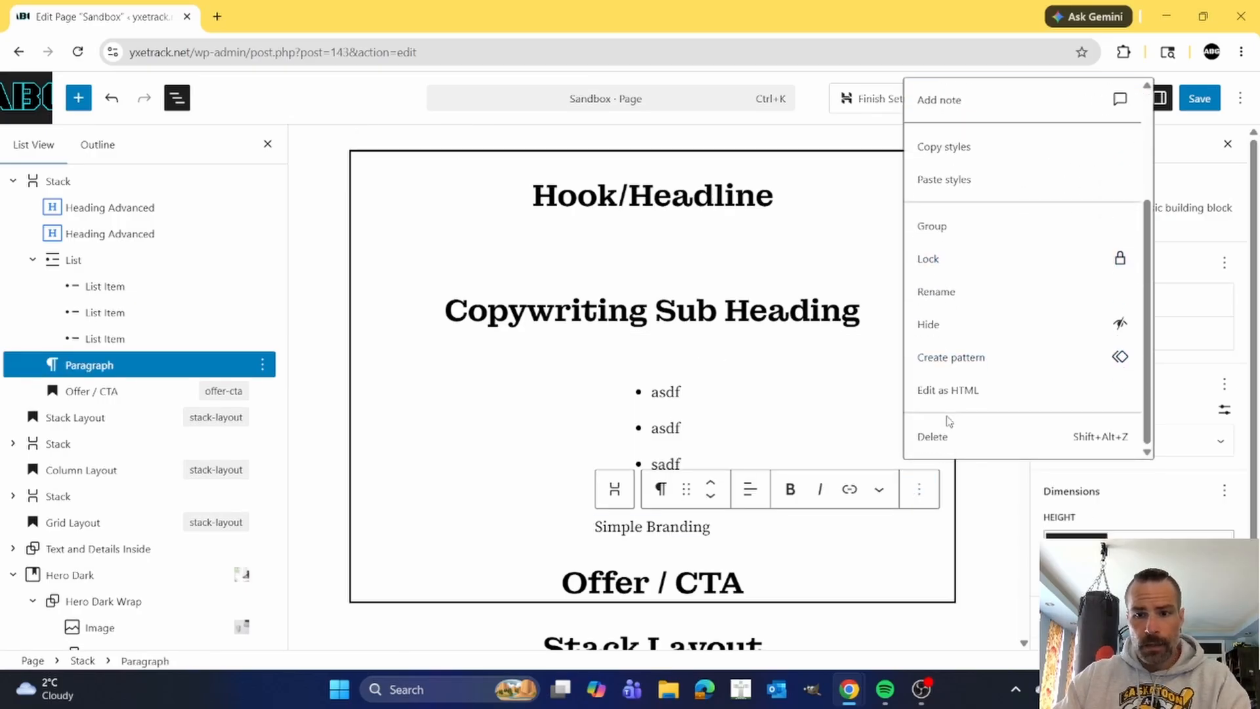
click(932, 436)
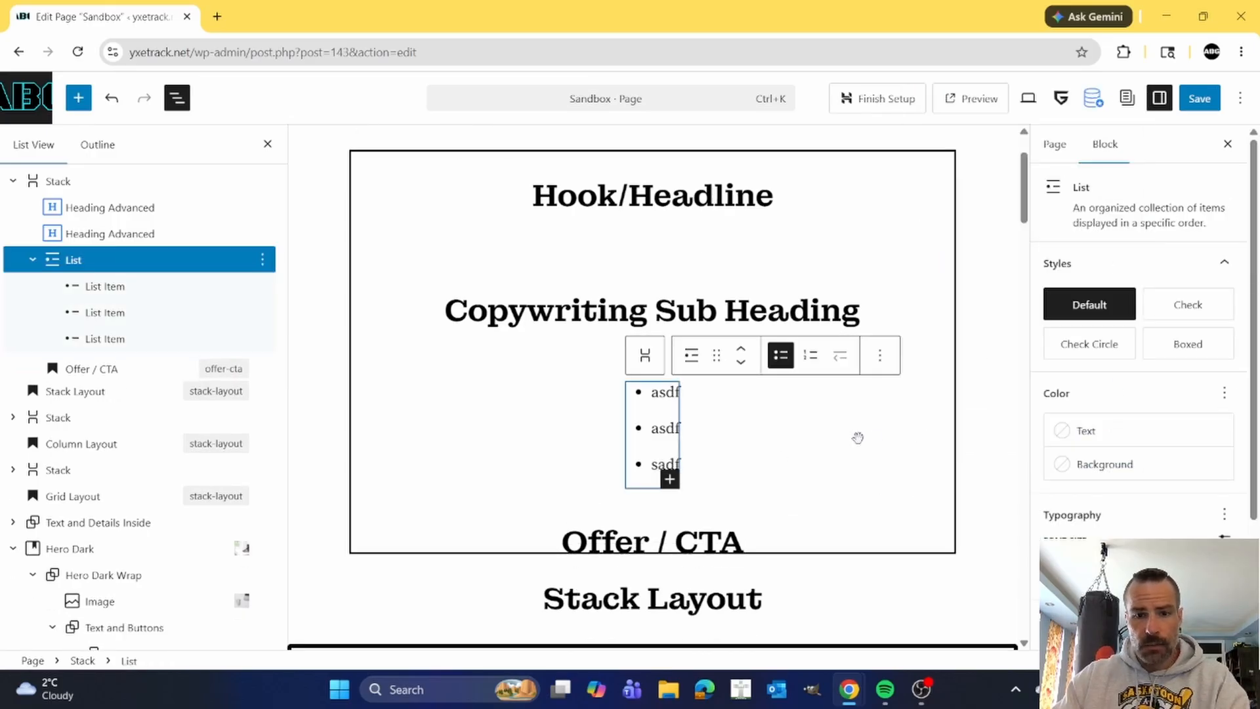
Insert a center-aligned Image Advanced block between the bullet list and the Offer / CTA heading.
click(880, 361)
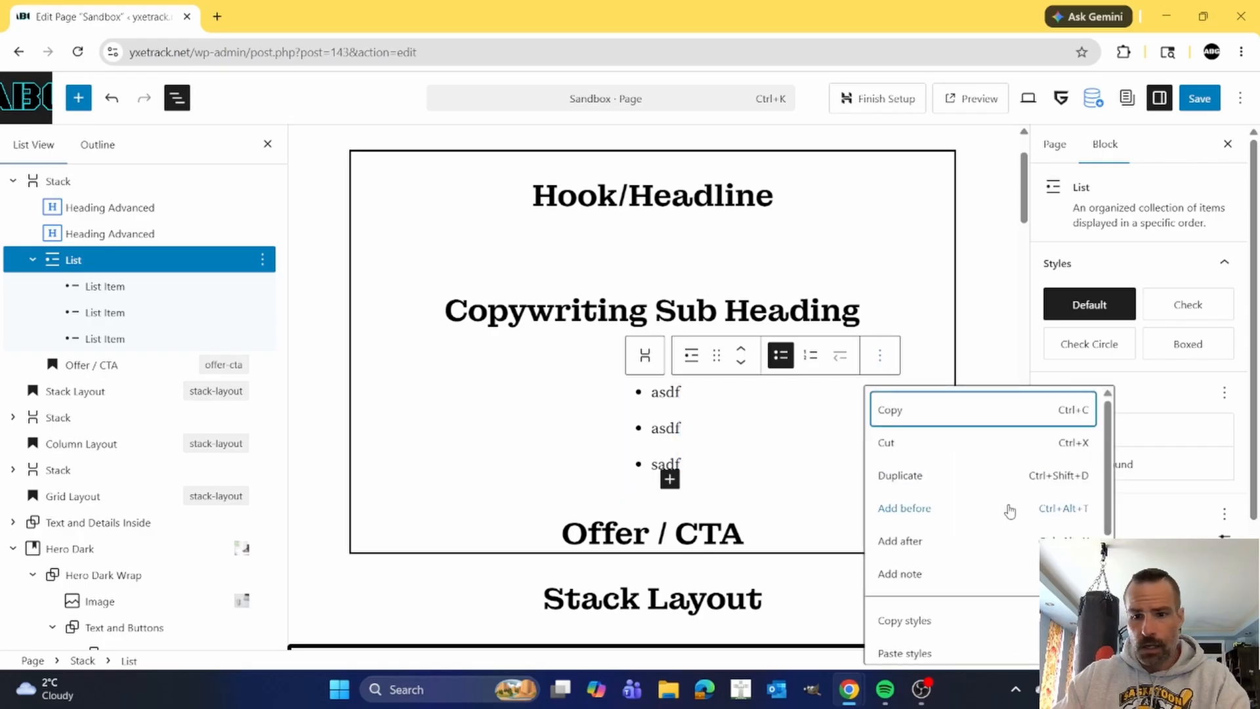
click(925, 541)
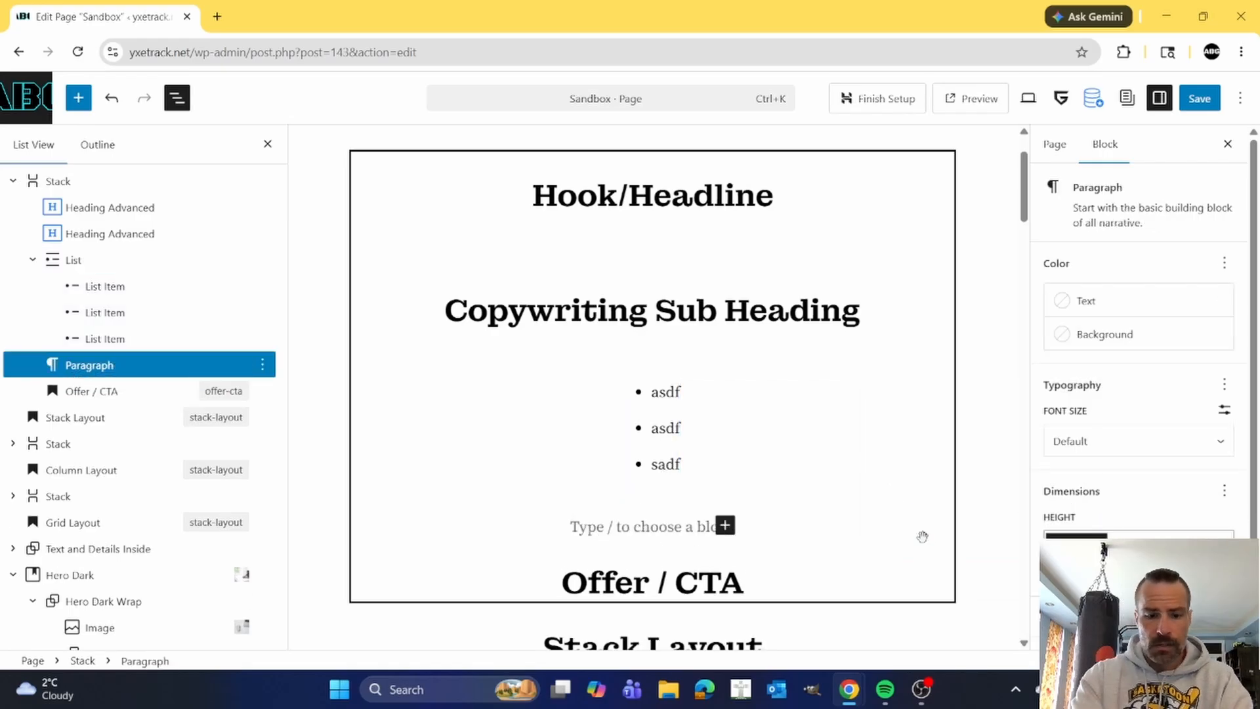
text(/i)
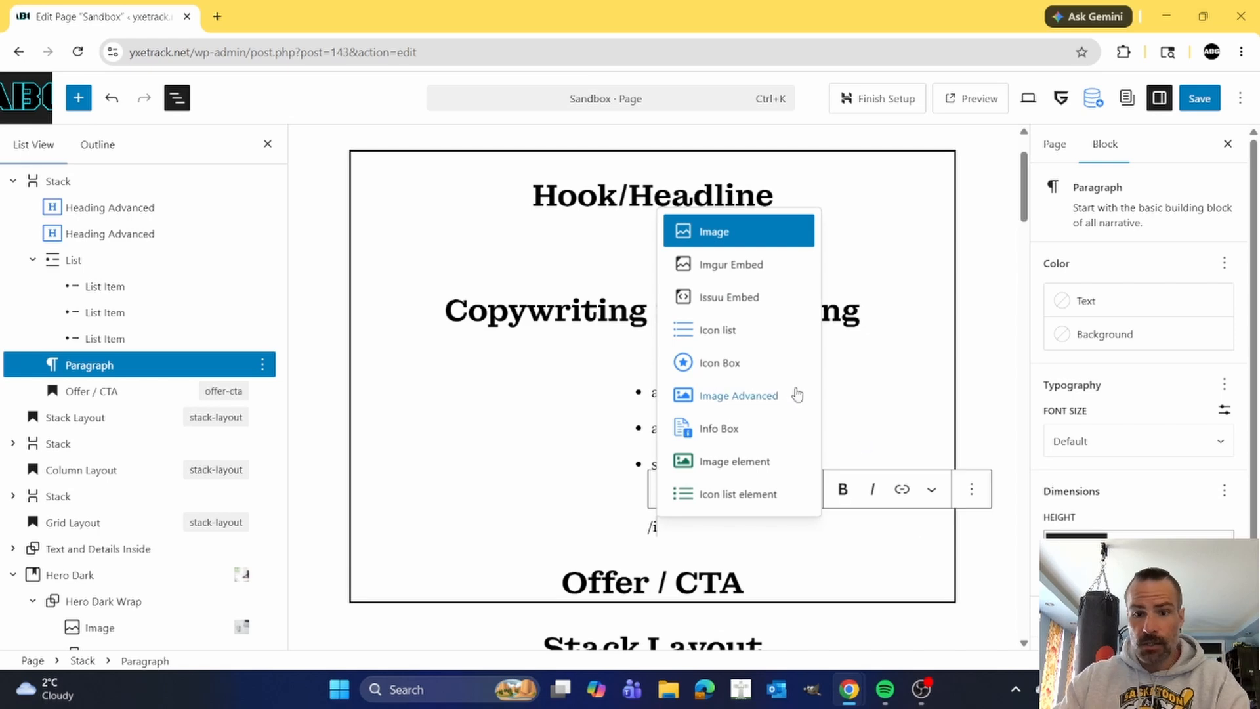
click(749, 395)
scroll(734, 440, down, 1)
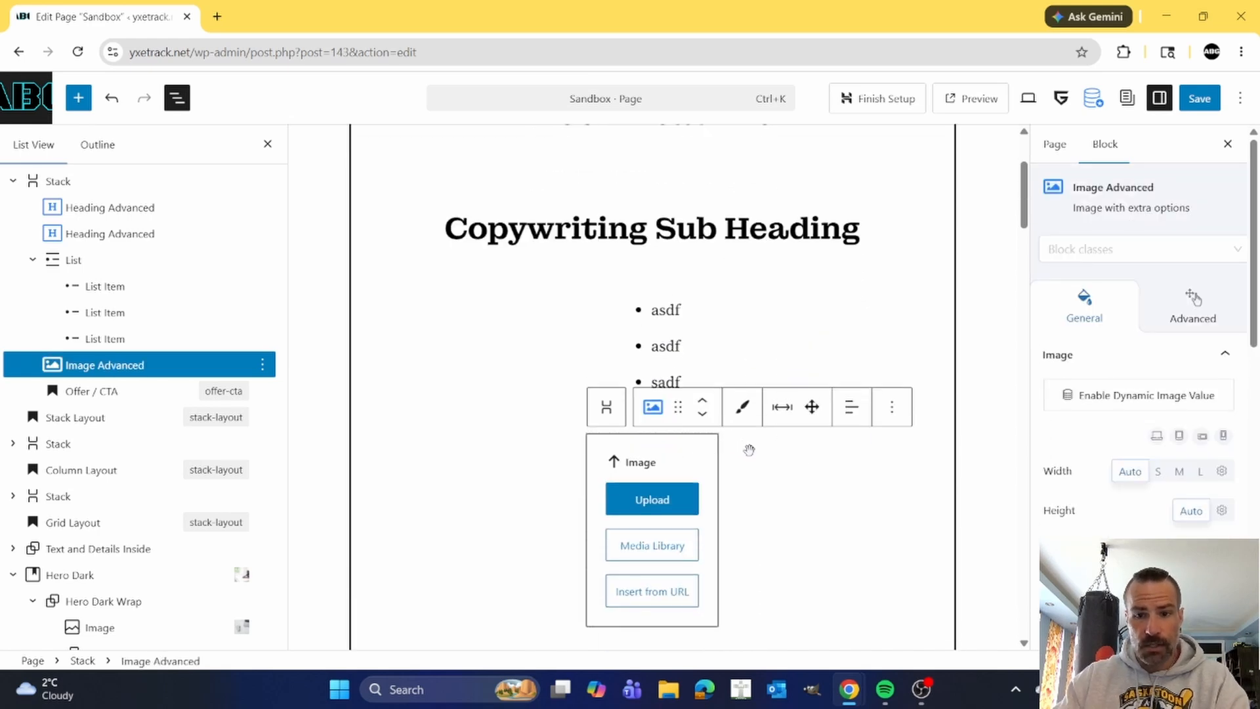
click(852, 407)
click(883, 492)
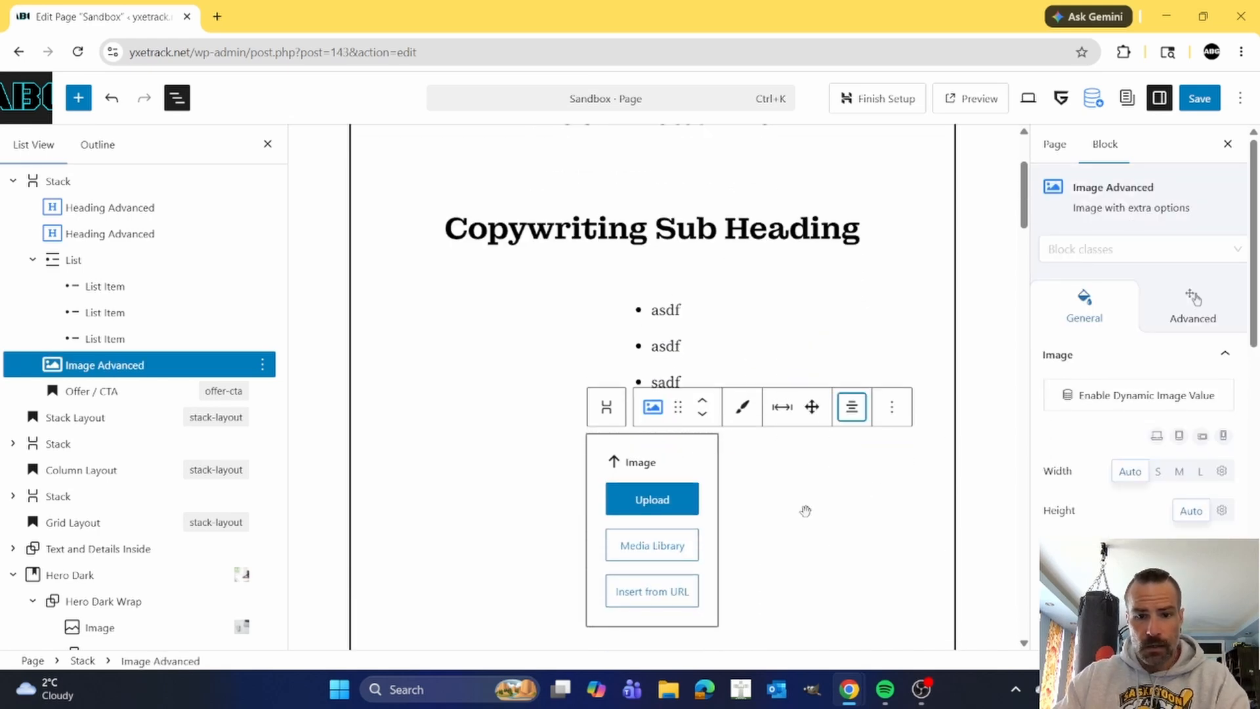
Fill the new image block with the black ABG logo ABG-Front-Chest-edited-scaled.png from the media library.
click(650, 551)
click(369, 320)
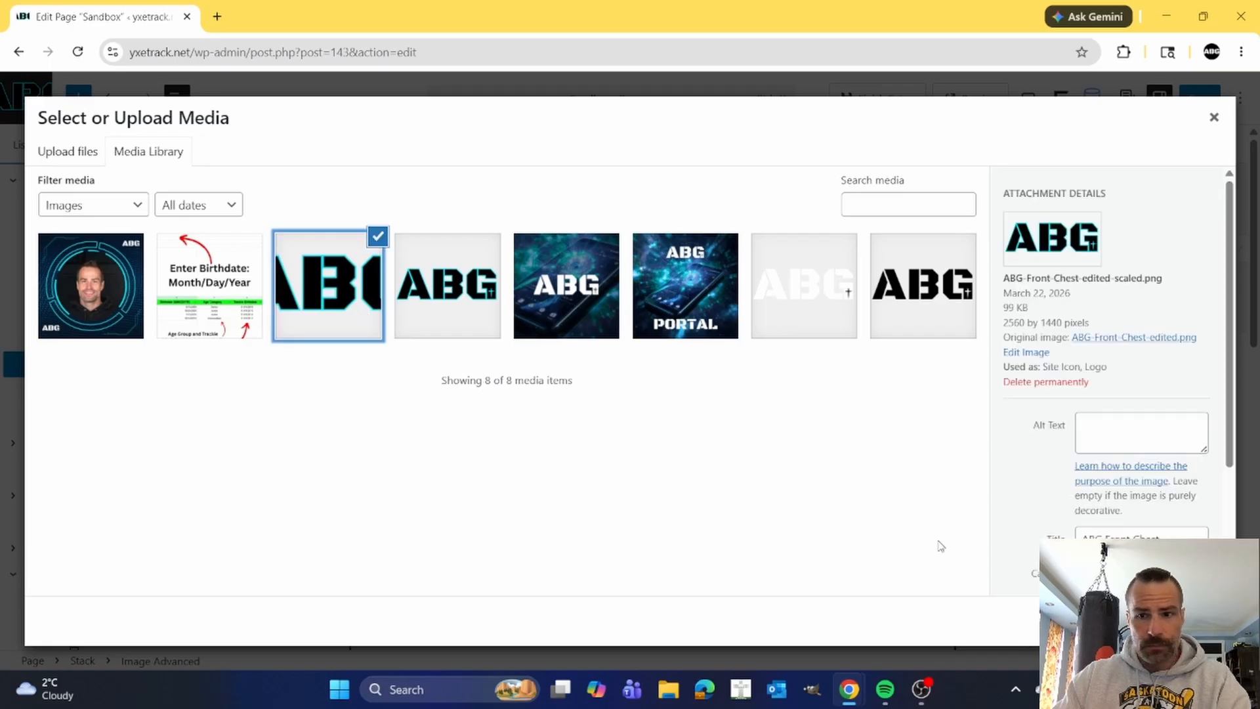
click(1200, 621)
scroll(853, 473, down, 2)
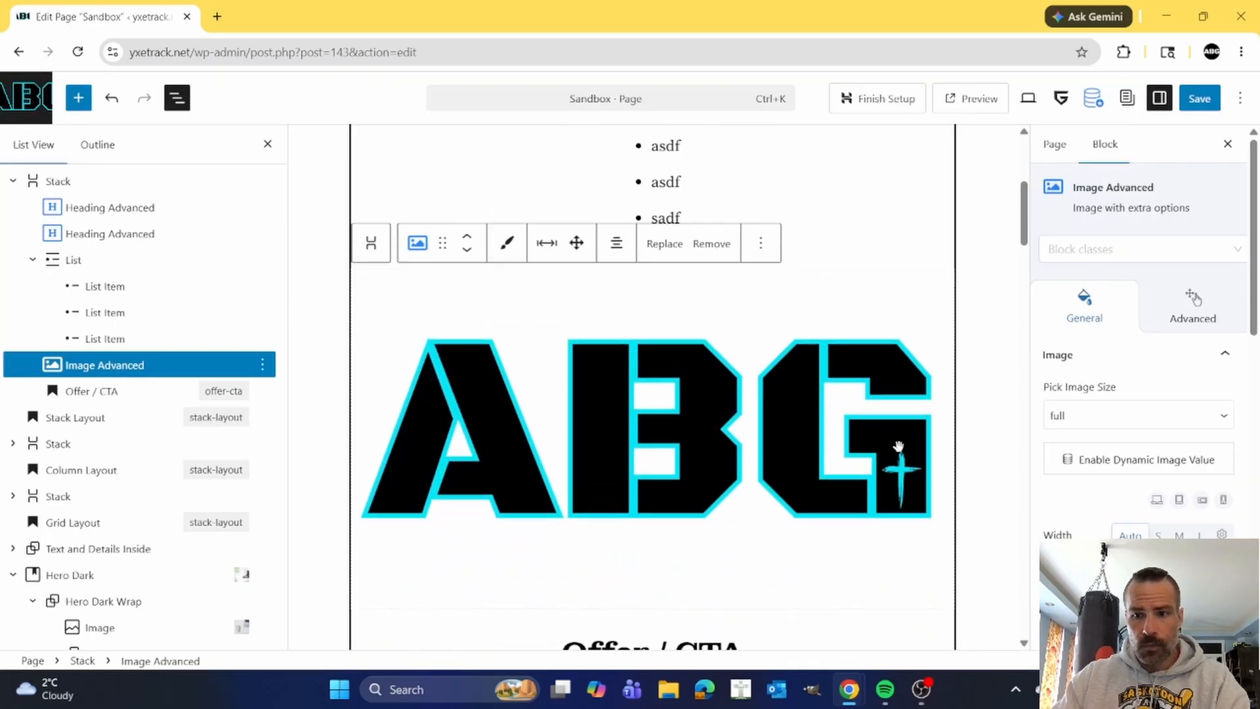
Set the ABG logo's image size to medium.
click(1147, 417)
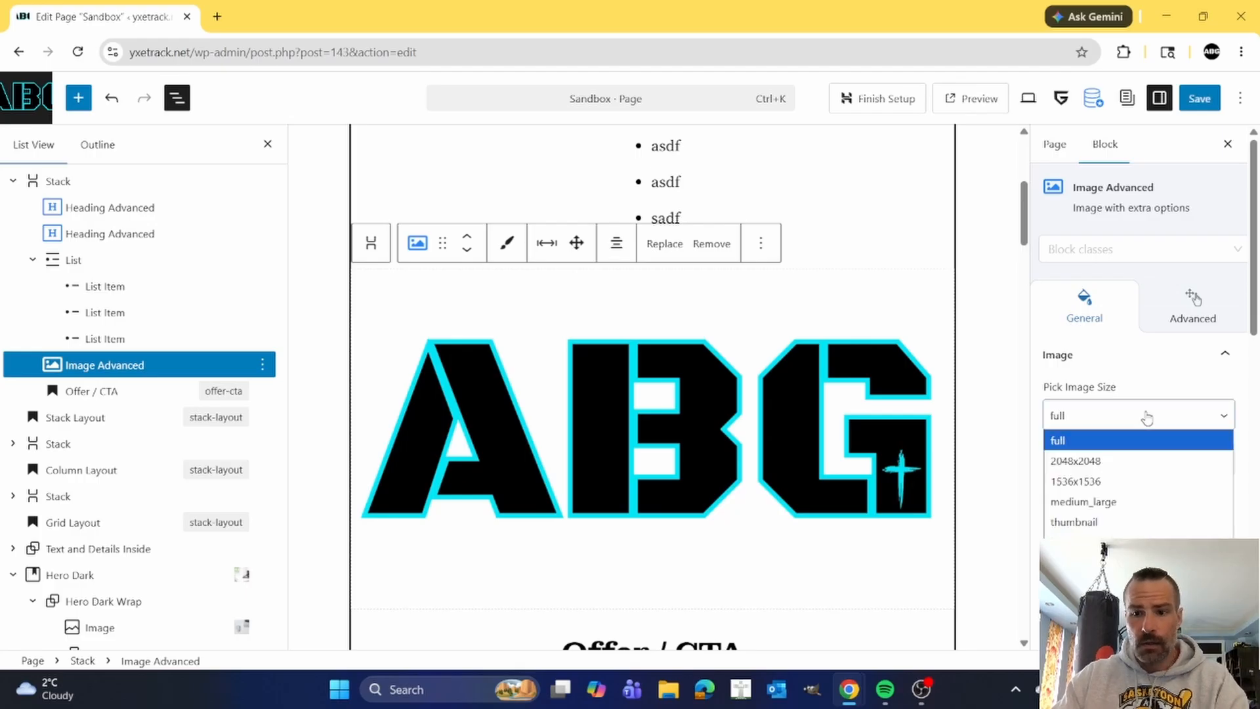
click(1136, 499)
click(1145, 418)
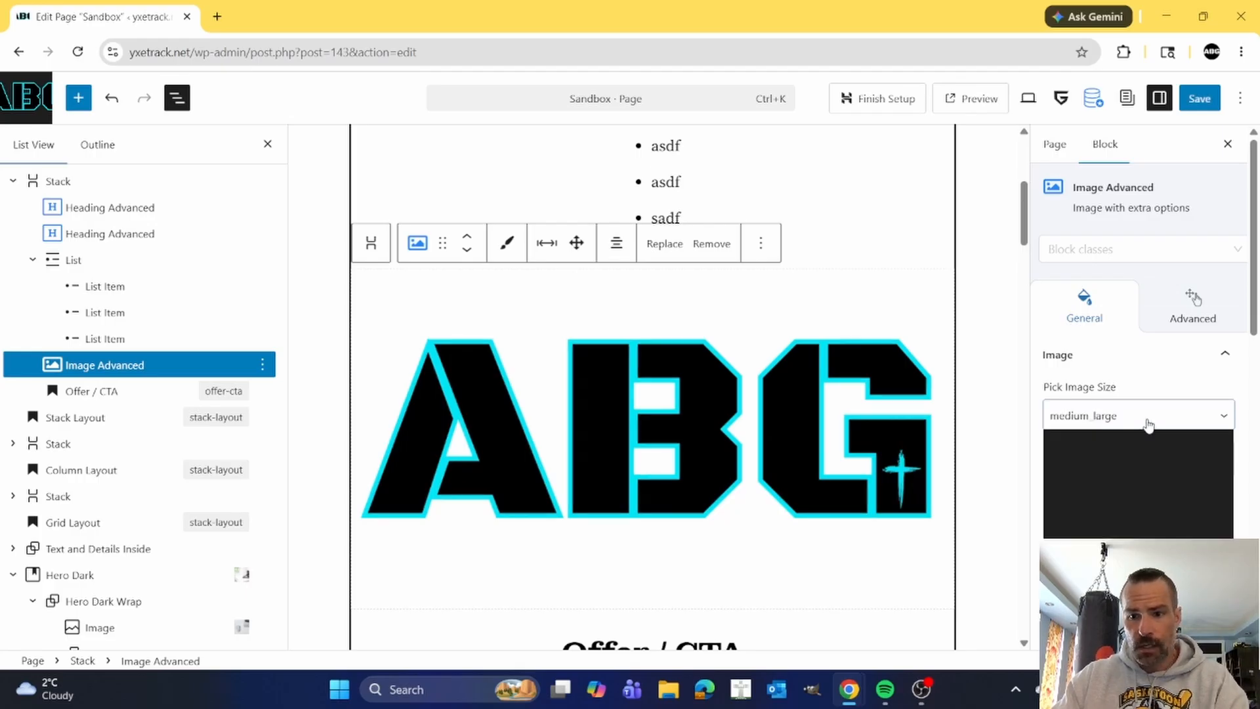
click(1145, 537)
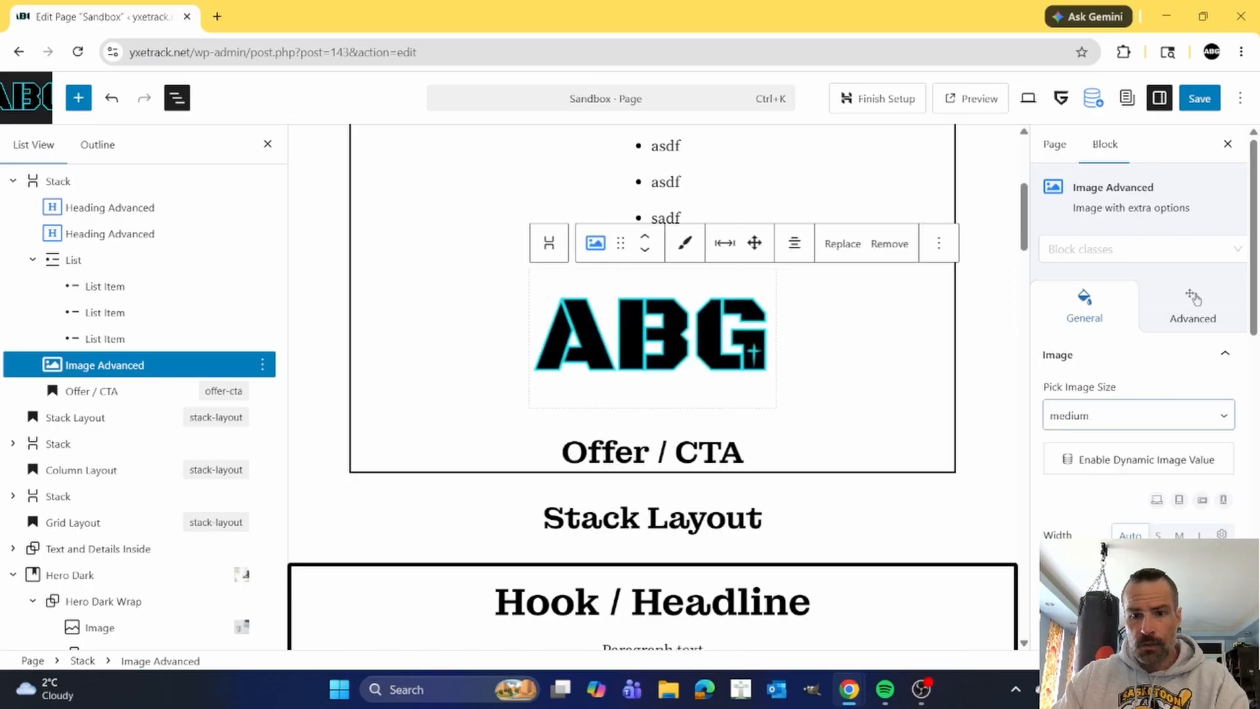
scroll(834, 393, up, 1)
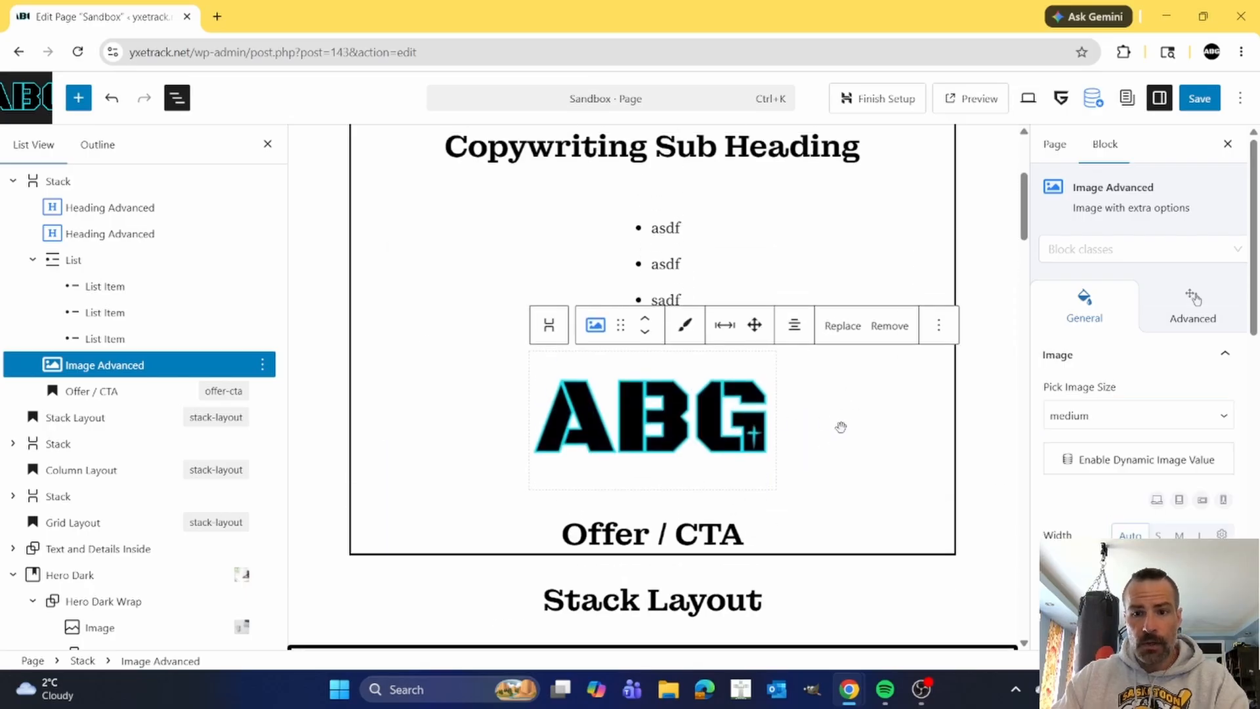
scroll(837, 426, up, 1)
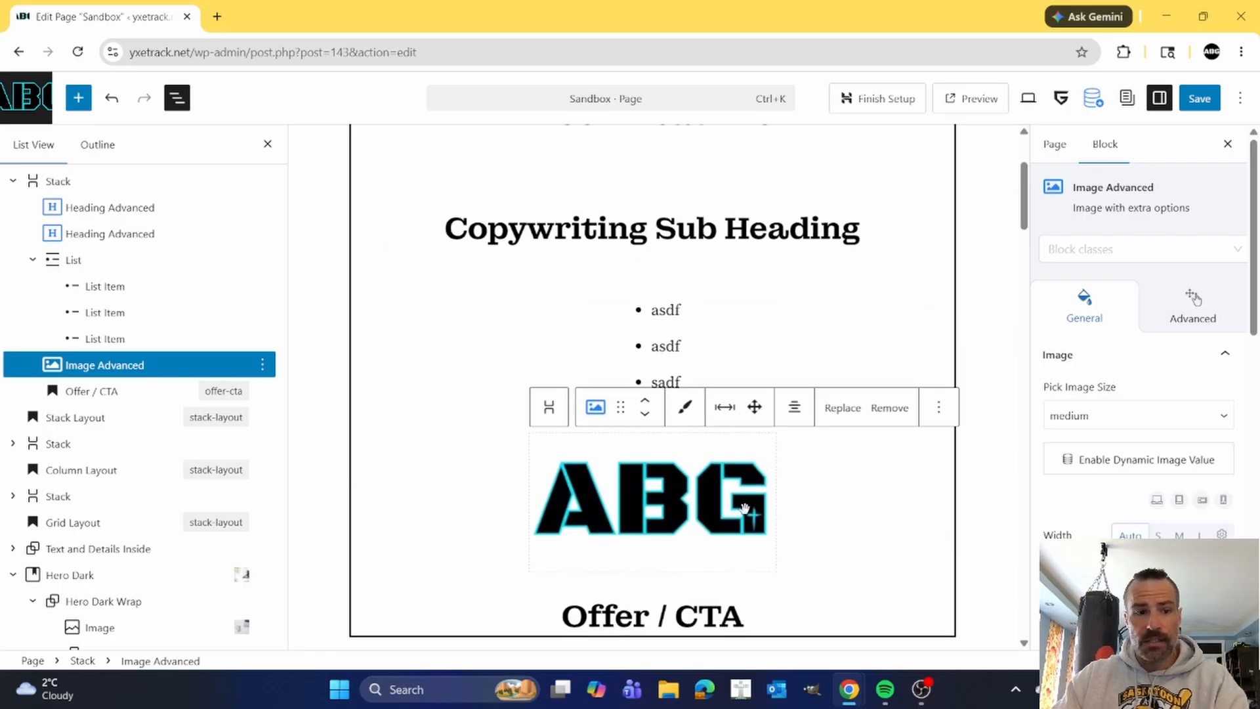
Give the ABG logo a Fade animation with a duration of 1600 ms and a delay of 500 ms.
click(1196, 303)
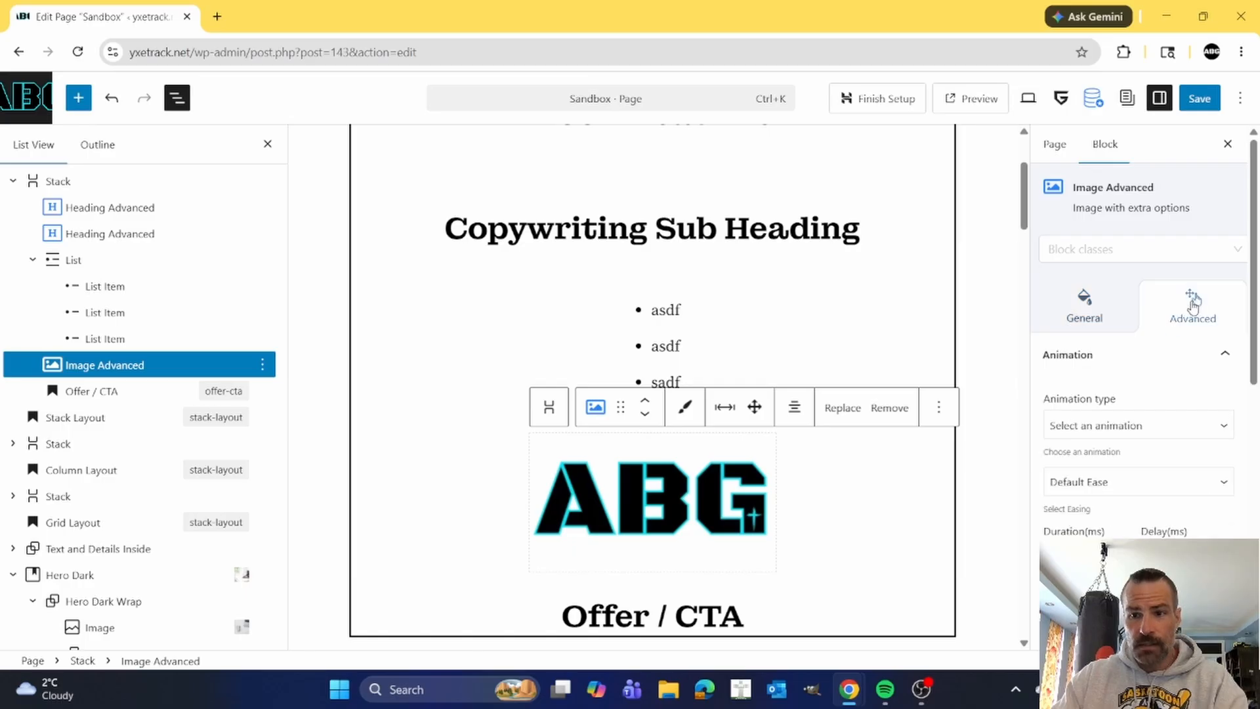
scroll(1143, 394, down, 2)
click(1152, 352)
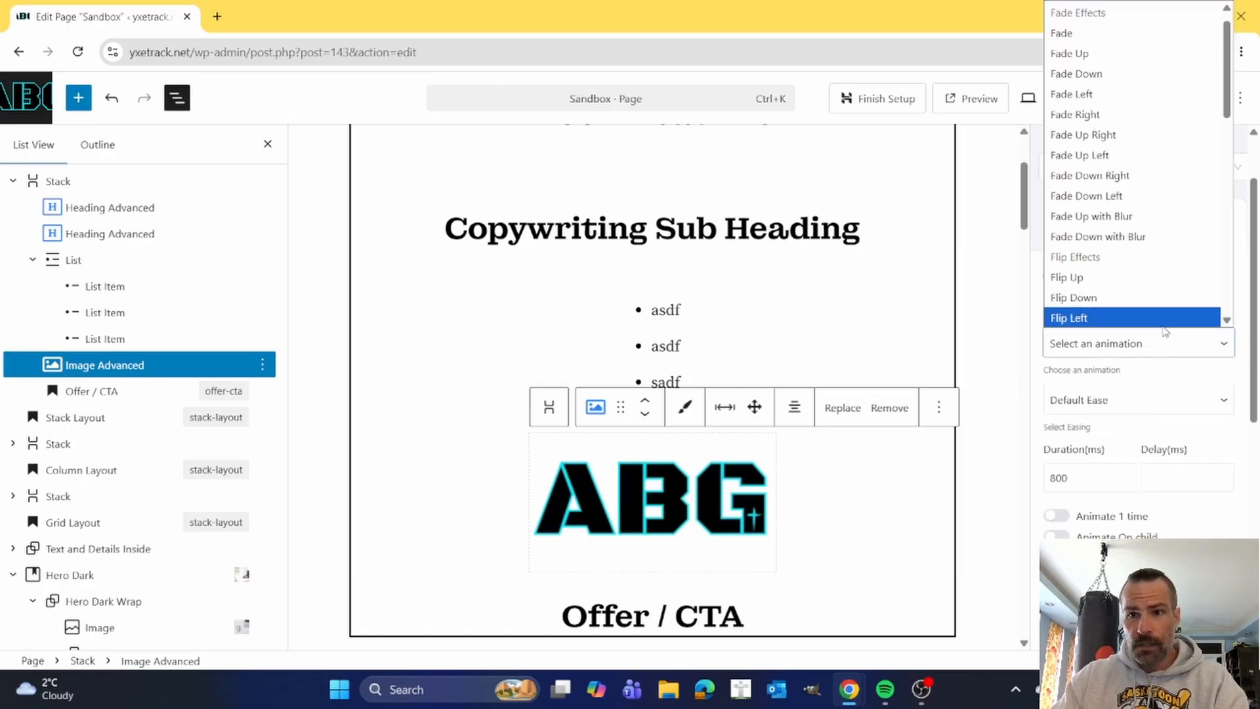
click(1076, 52)
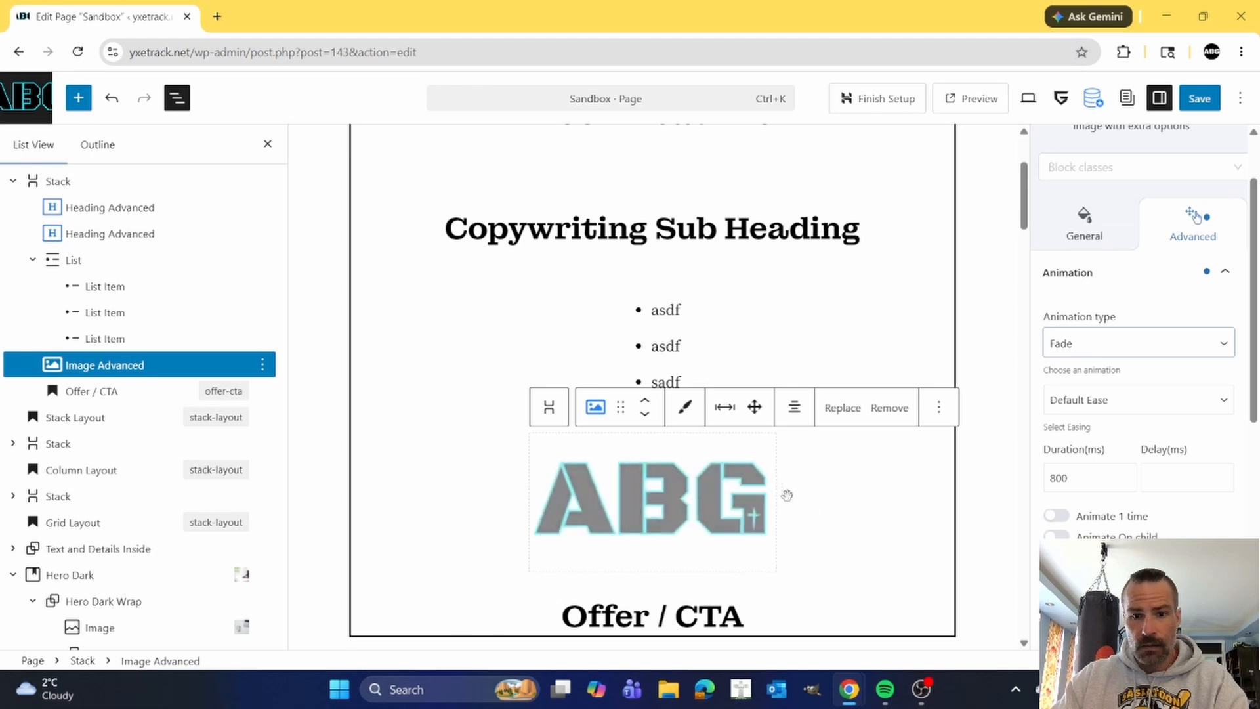
drag(1085, 478, 1042, 485)
text(1600)
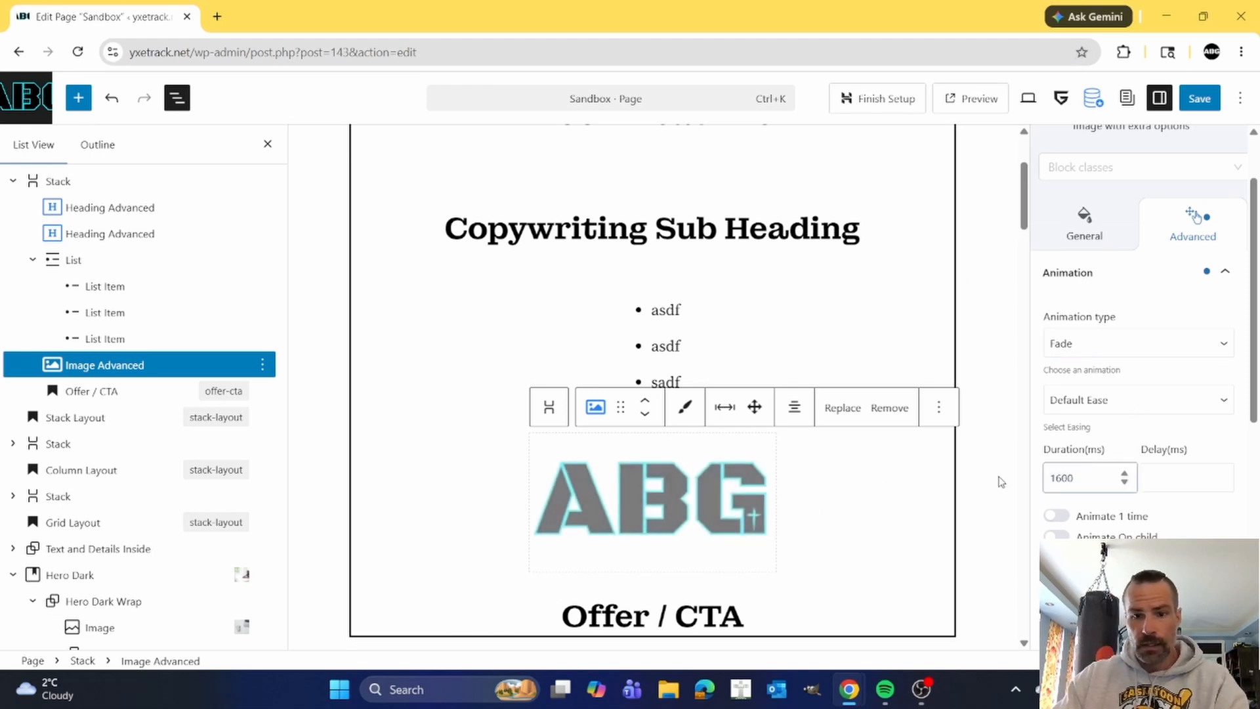
click(1166, 477)
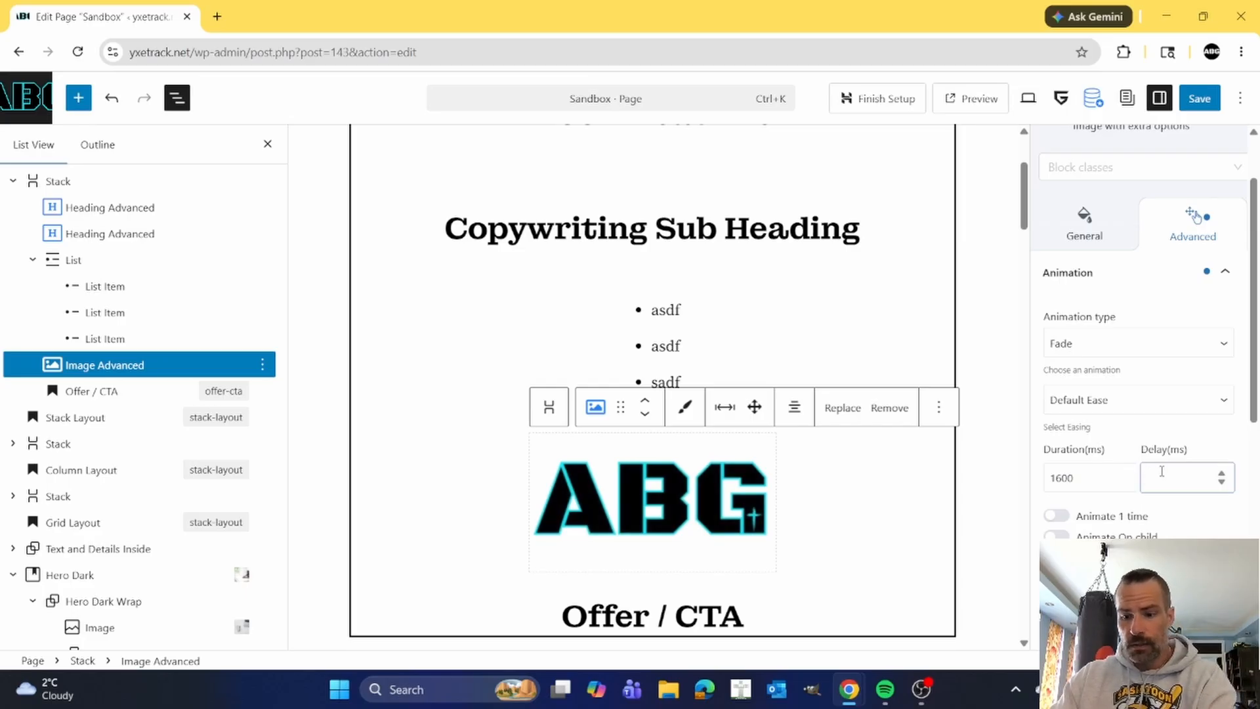
text(500)
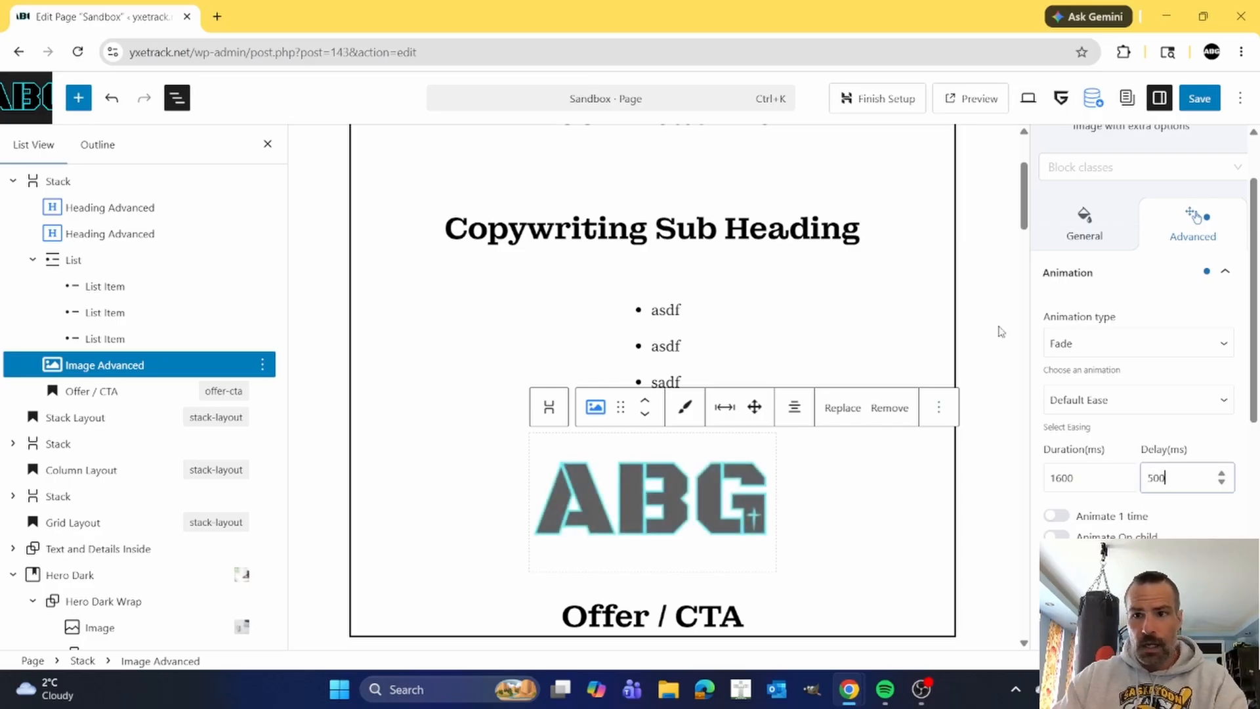
Save the Sandbox page and check the first Stack's animations on the live page, reloading it to replay them.
click(1194, 104)
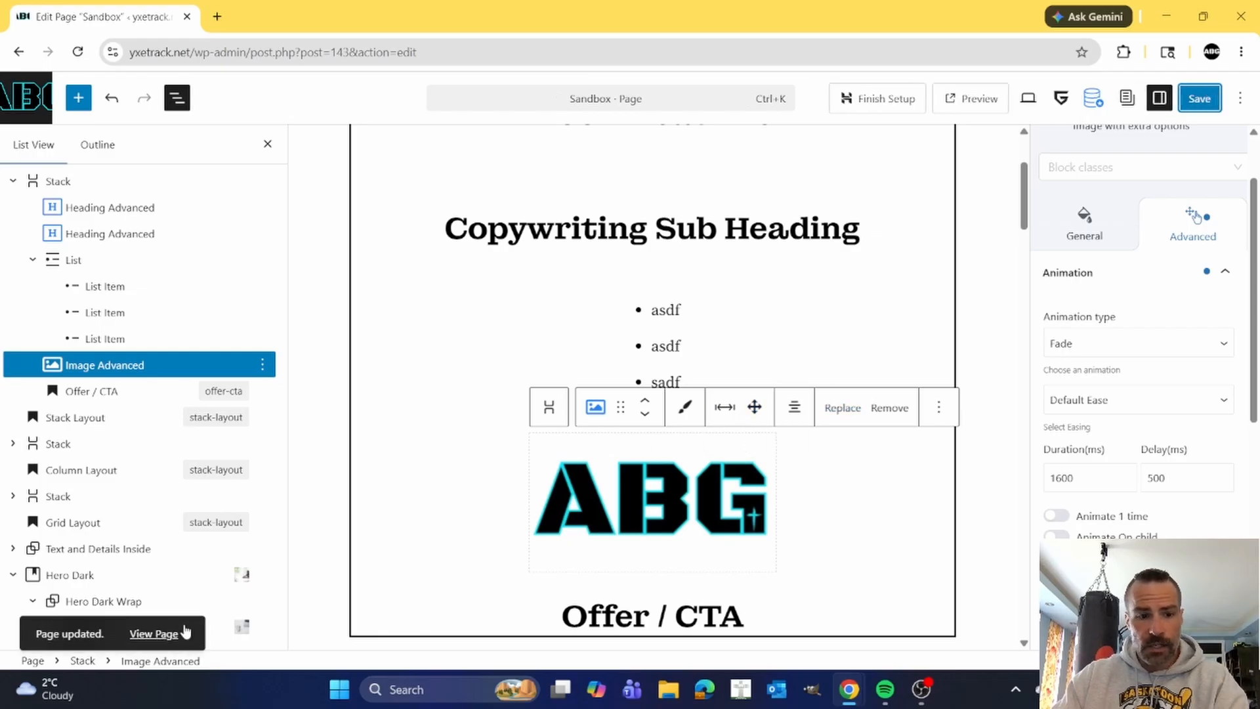
click(161, 634)
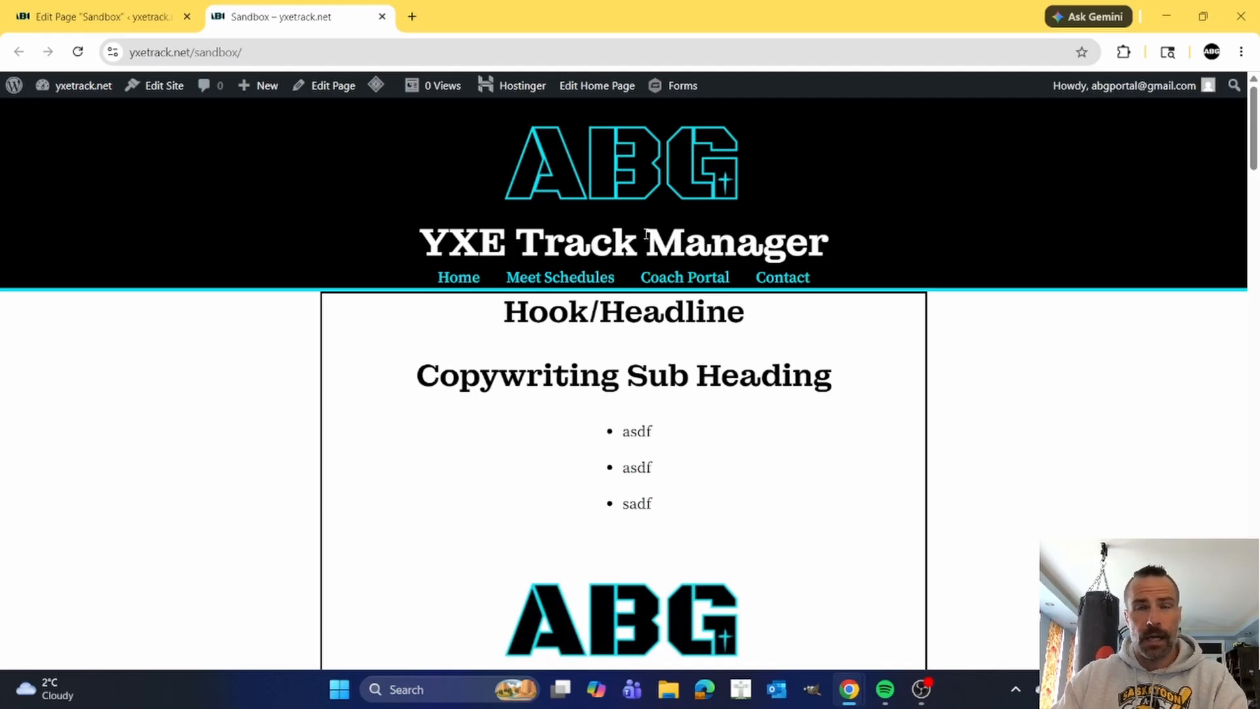
scroll(879, 322, down, 3)
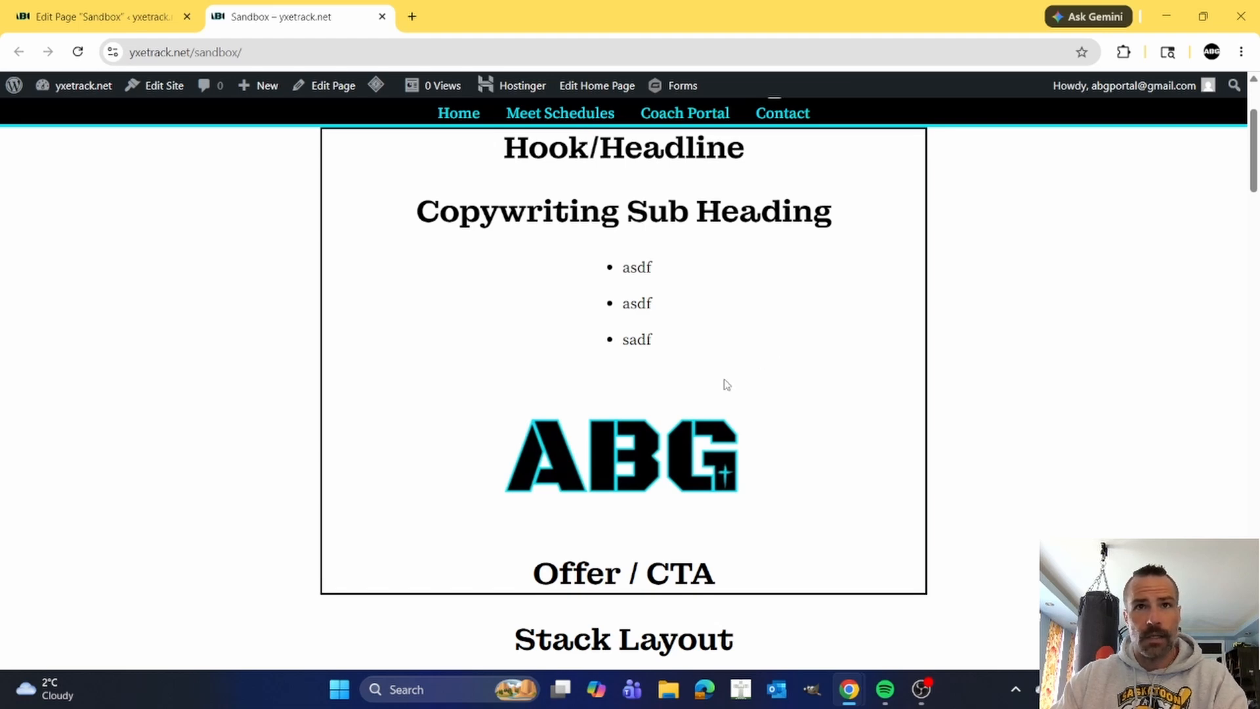
scroll(719, 380, up, 3)
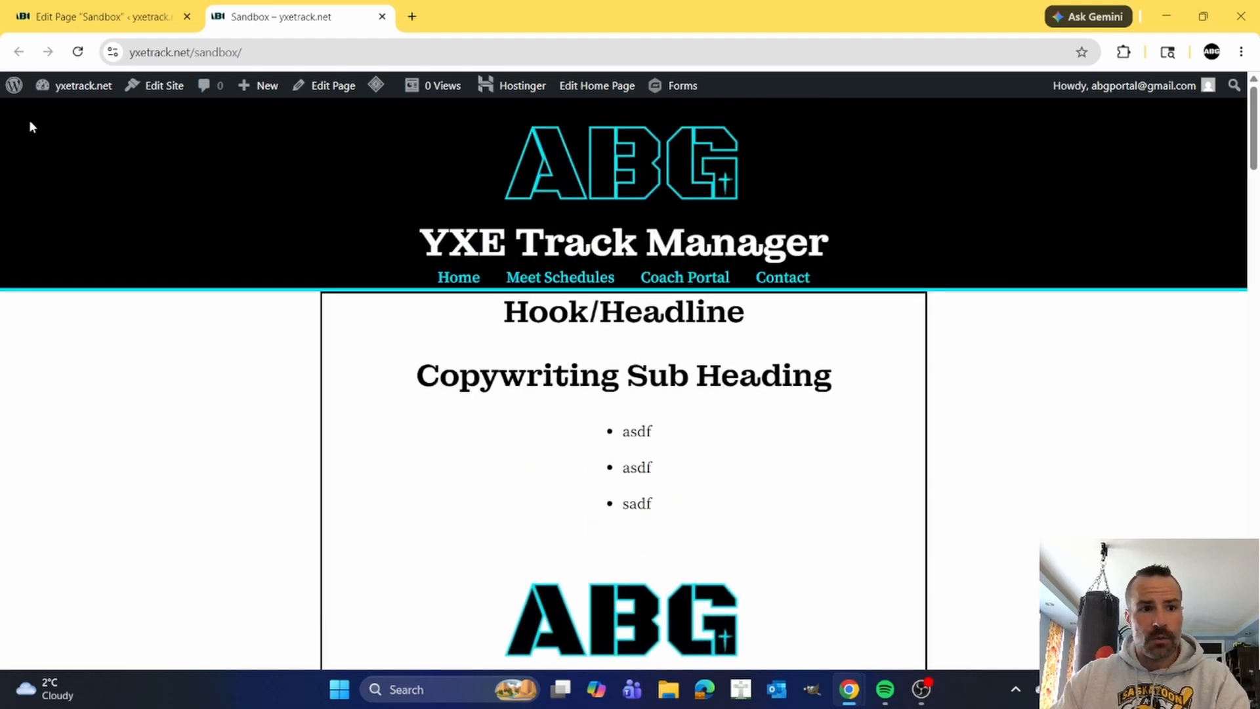
click(77, 52)
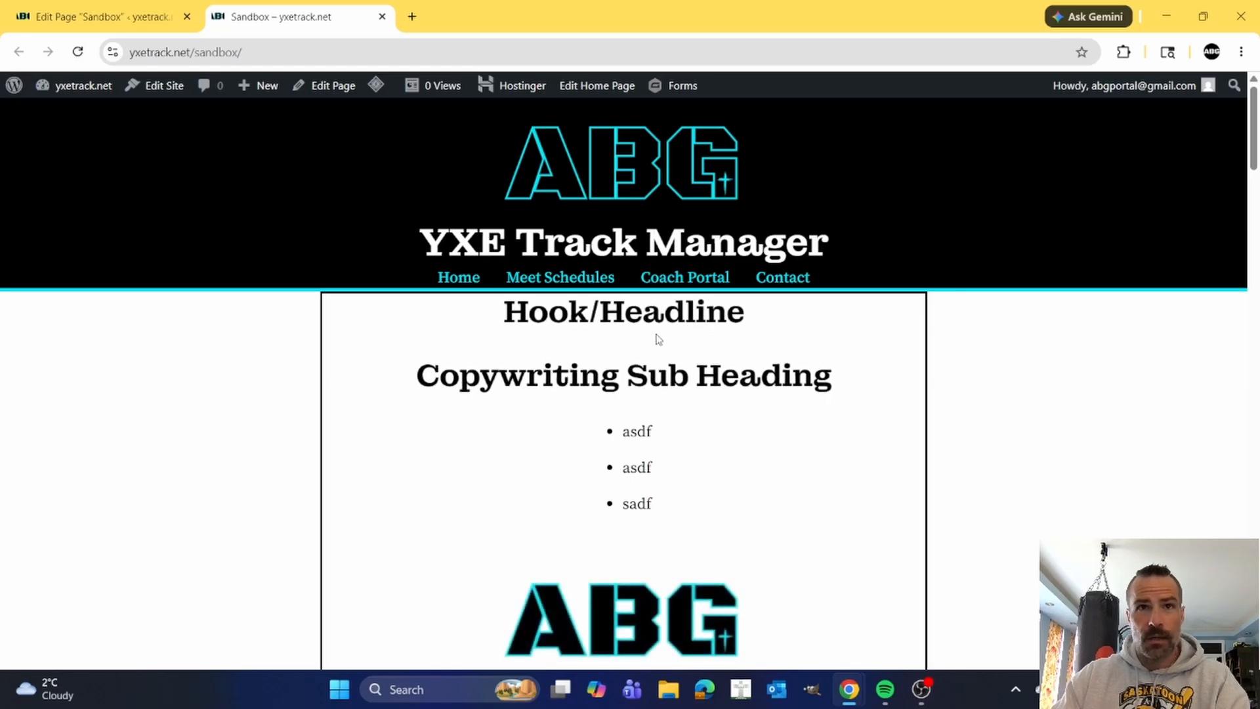
Examine how the Stack, Column and Grid Layout sections flow down the live Sandbox page.
scroll(633, 327, down, 1)
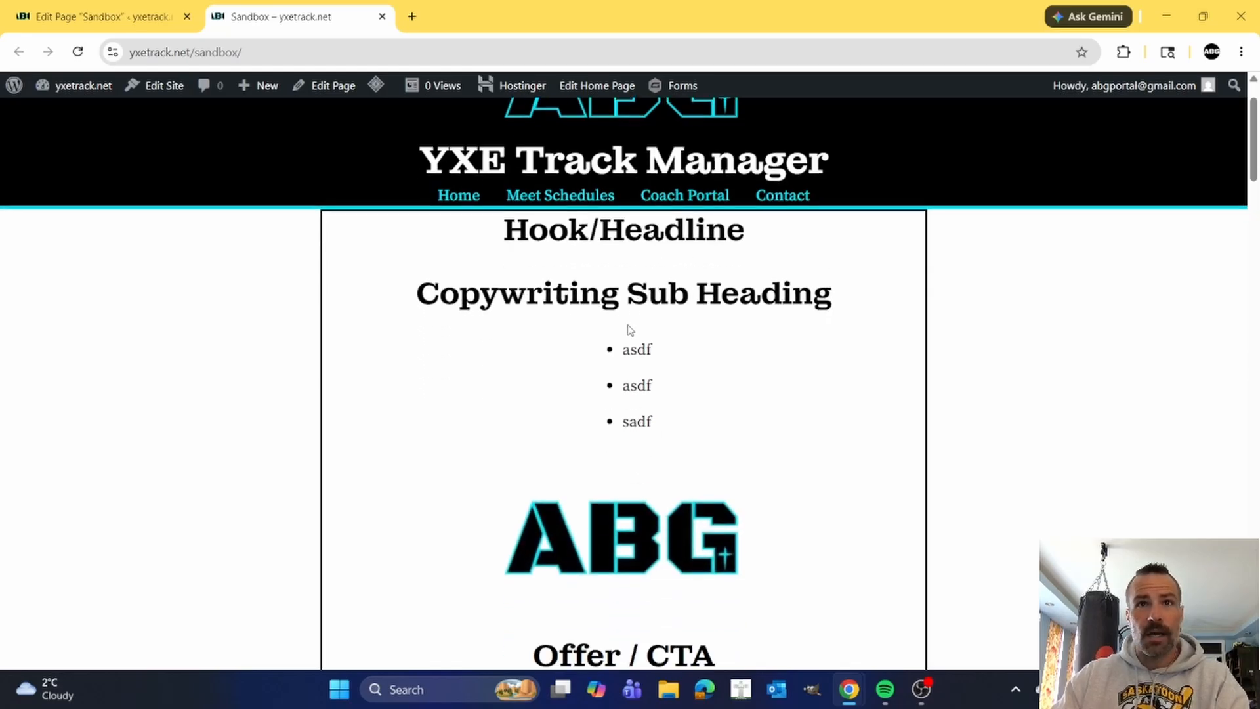
scroll(618, 283, down, 7)
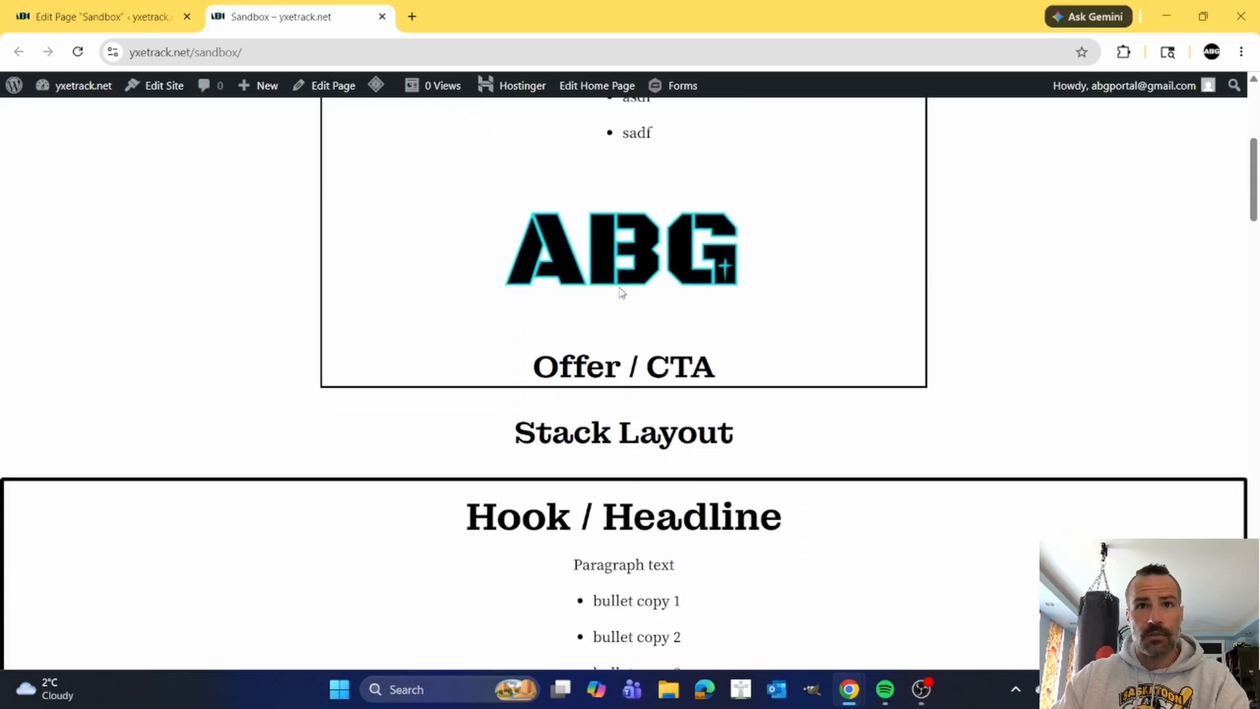
scroll(622, 288, down, 2)
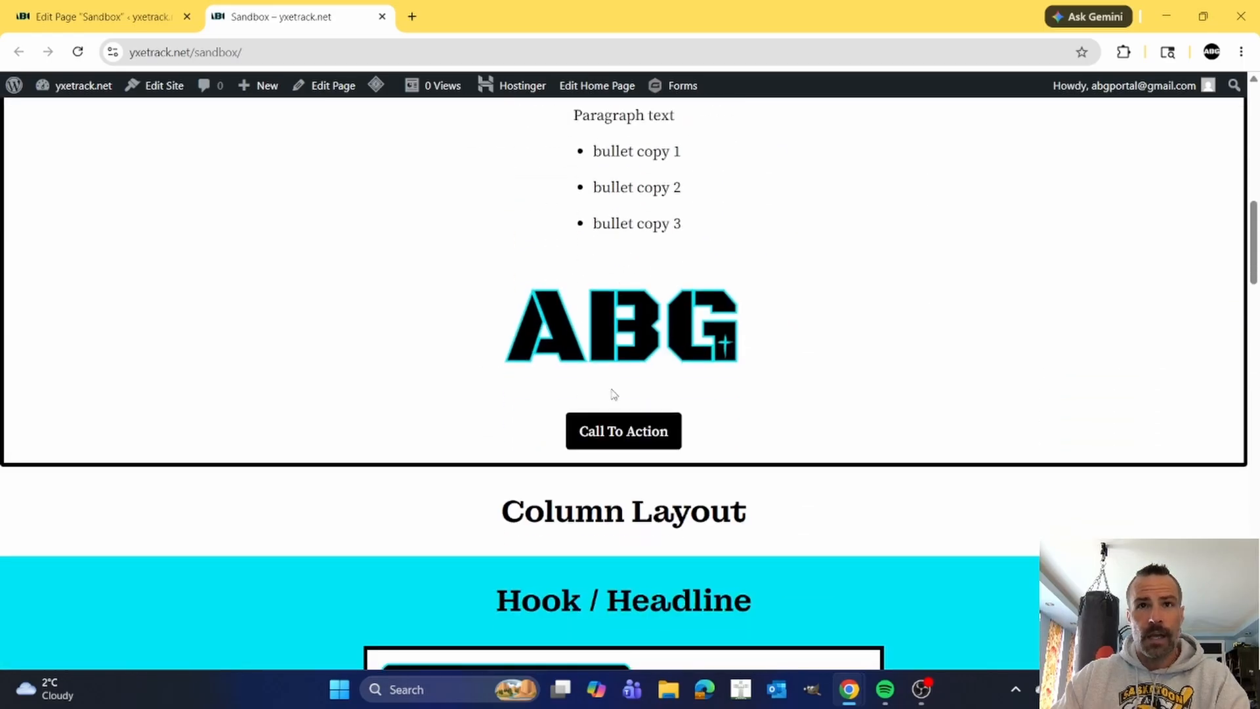
scroll(619, 392, down, 2)
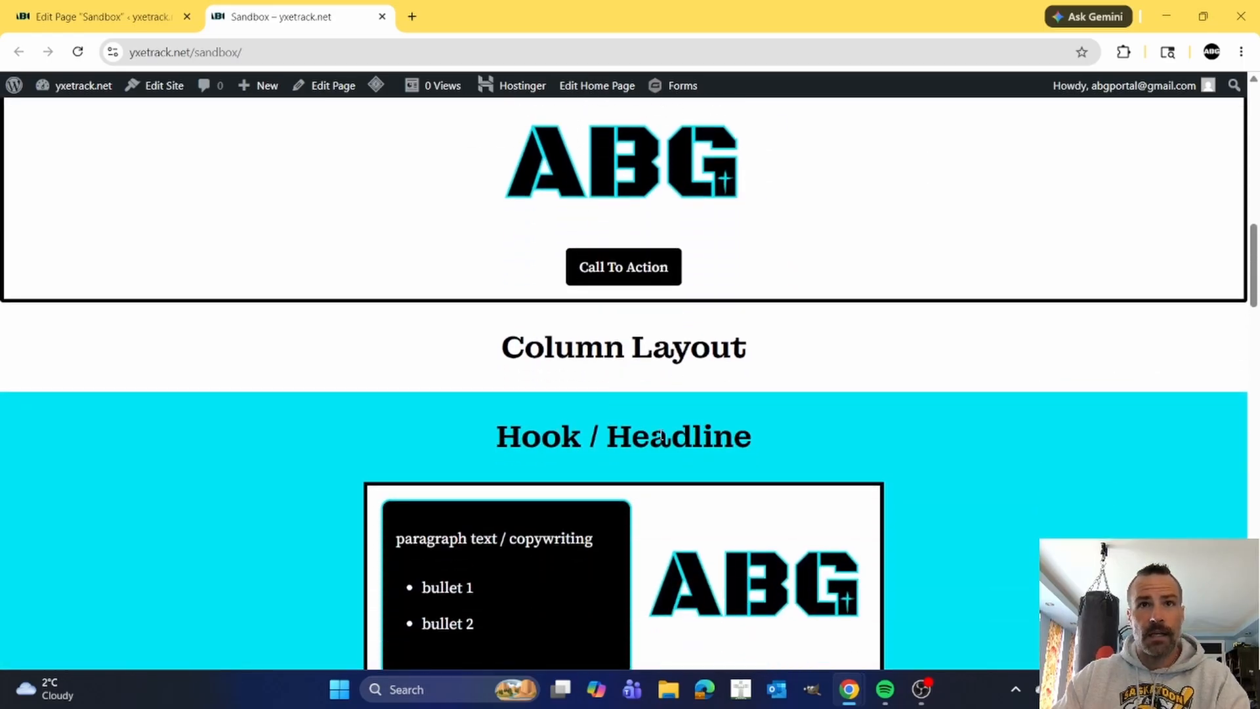
scroll(661, 435, down, 5)
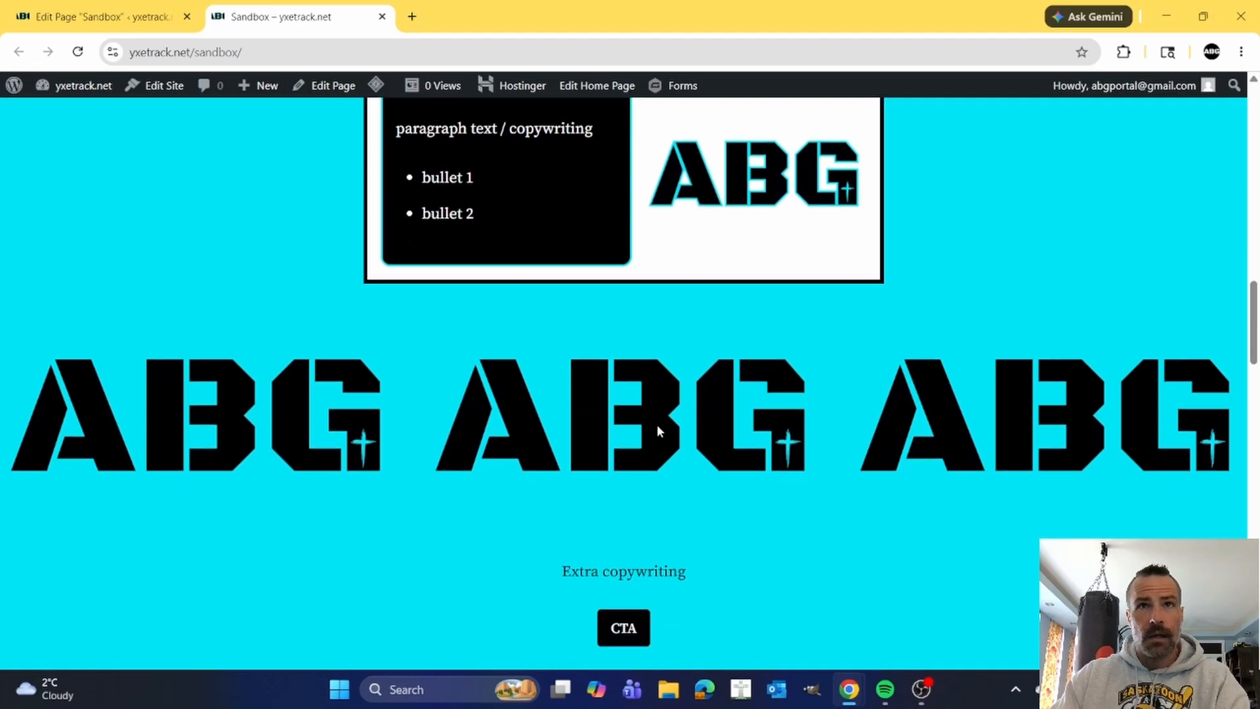
scroll(659, 430, down, 1)
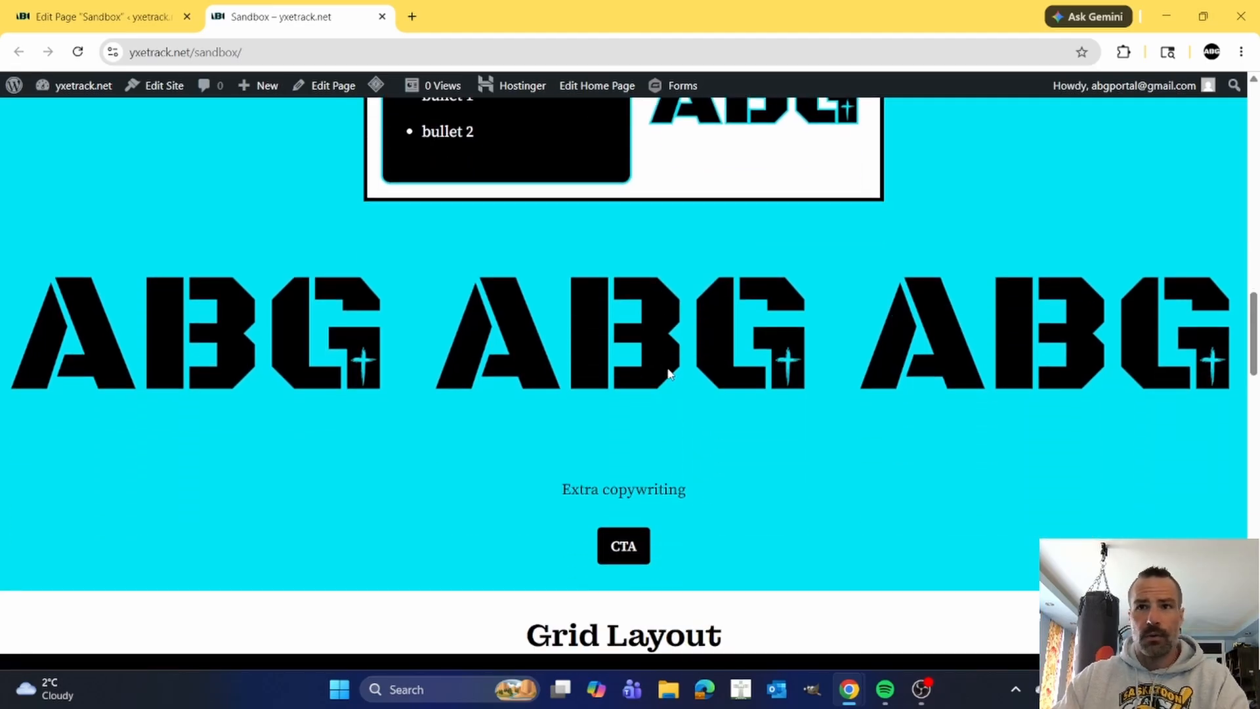
scroll(669, 375, up, 1)
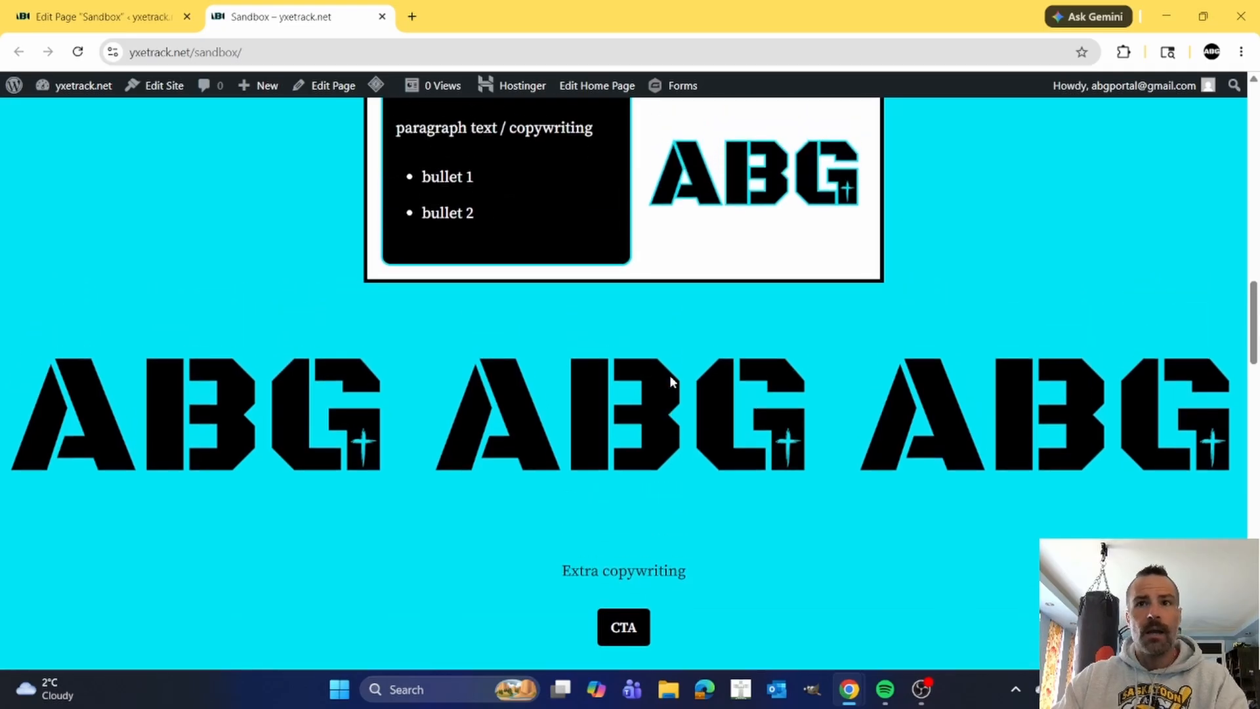
scroll(670, 375, down, 1)
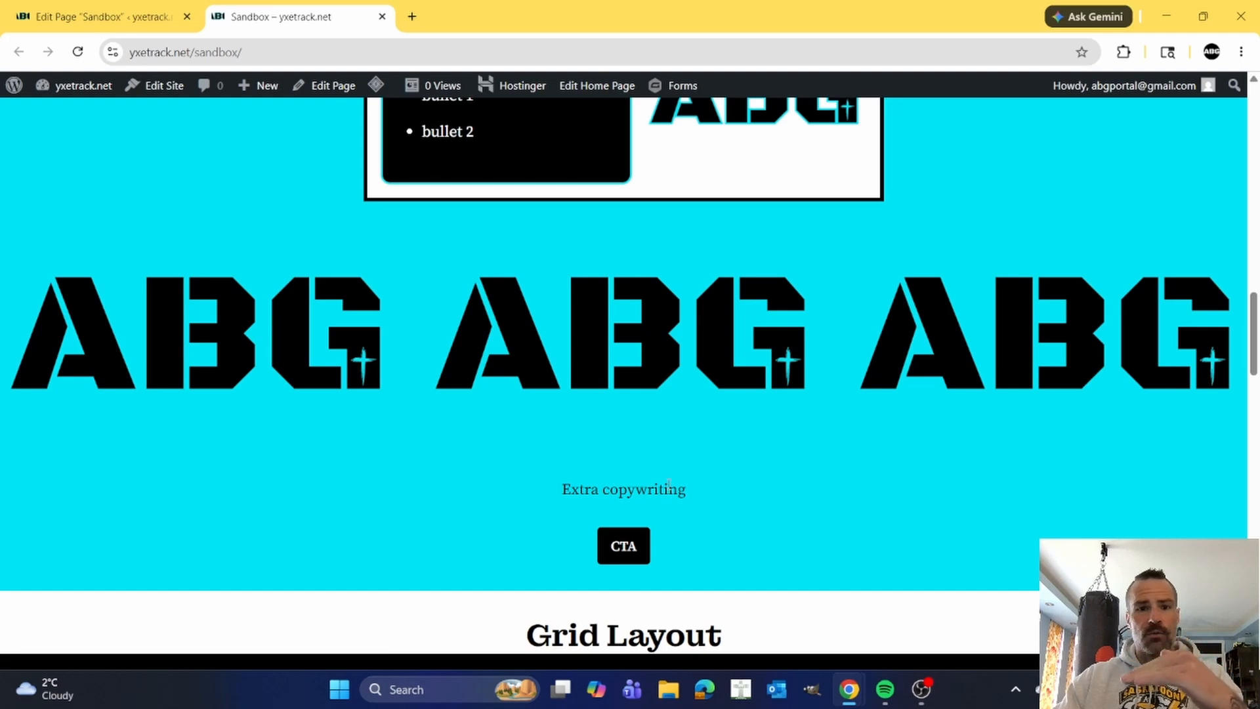
scroll(685, 472, up, 8)
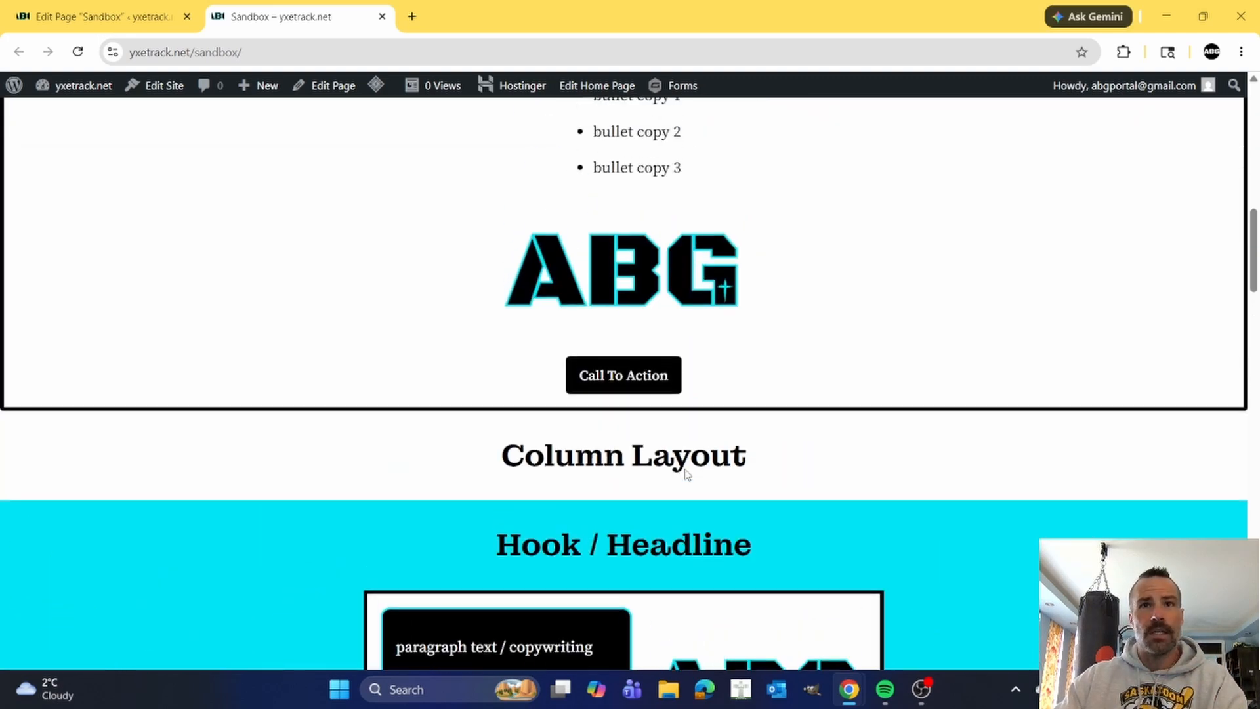
scroll(686, 473, up, 10)
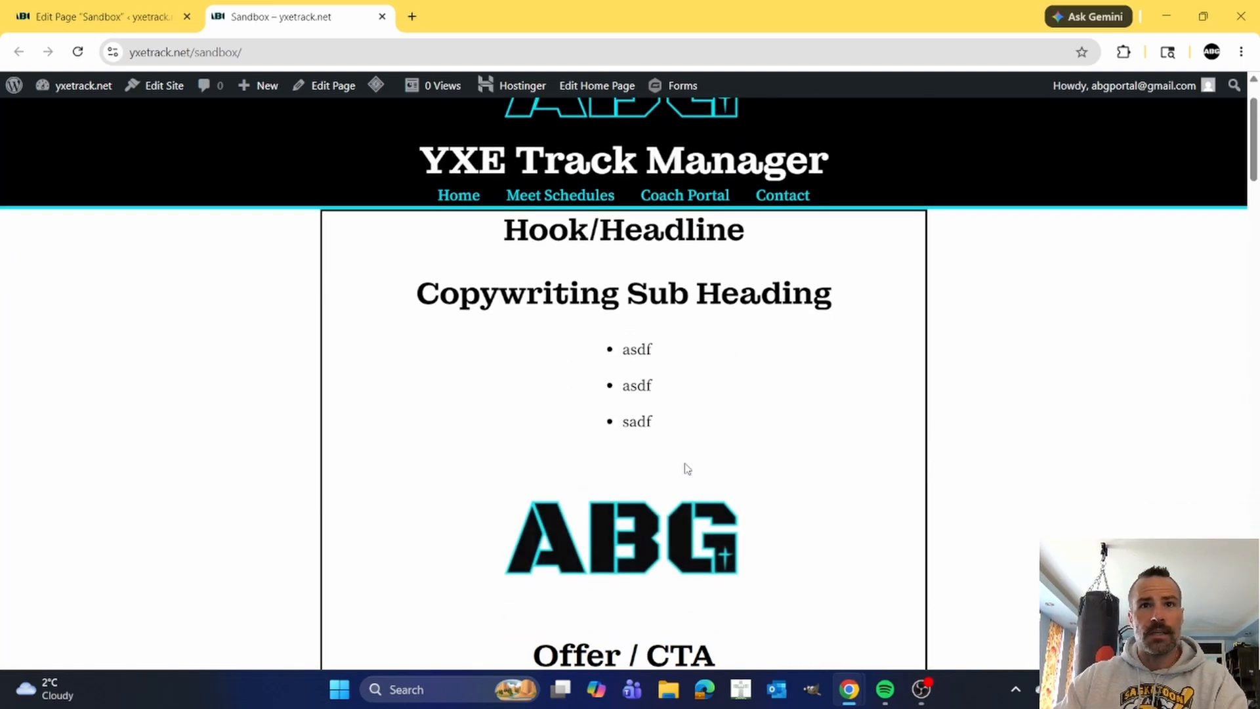
scroll(686, 469, down, 15)
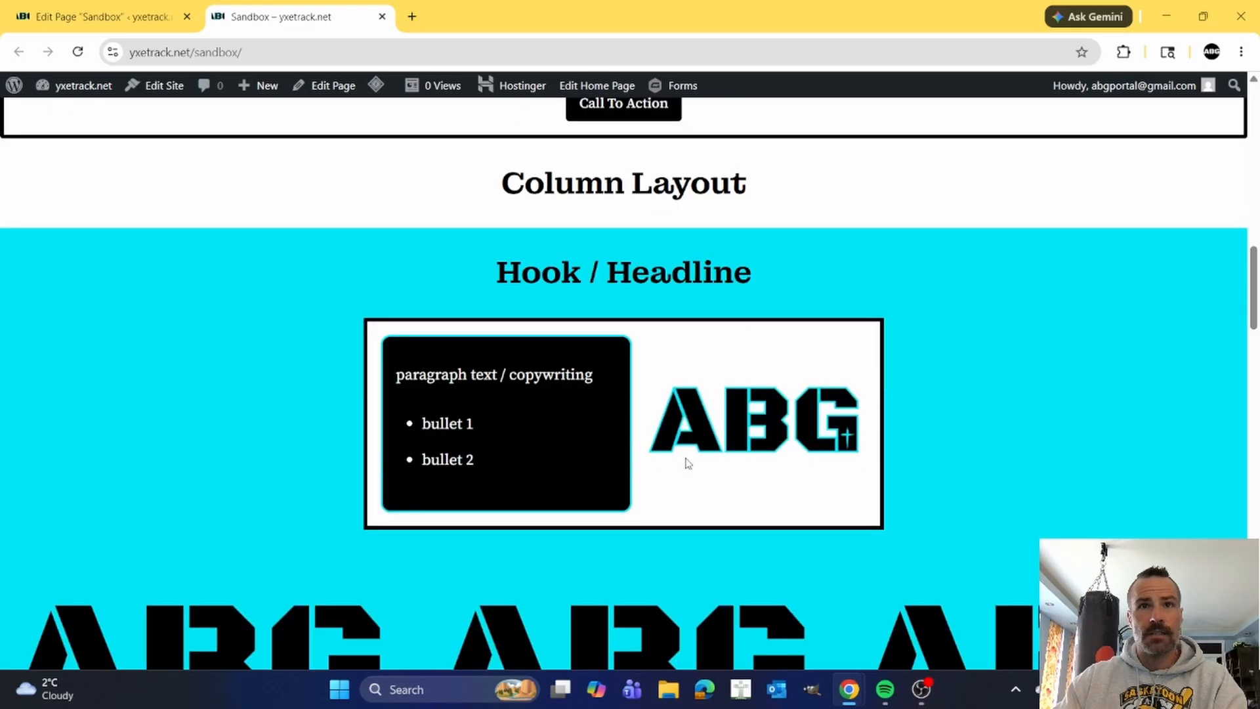
scroll(687, 463, down, 10)
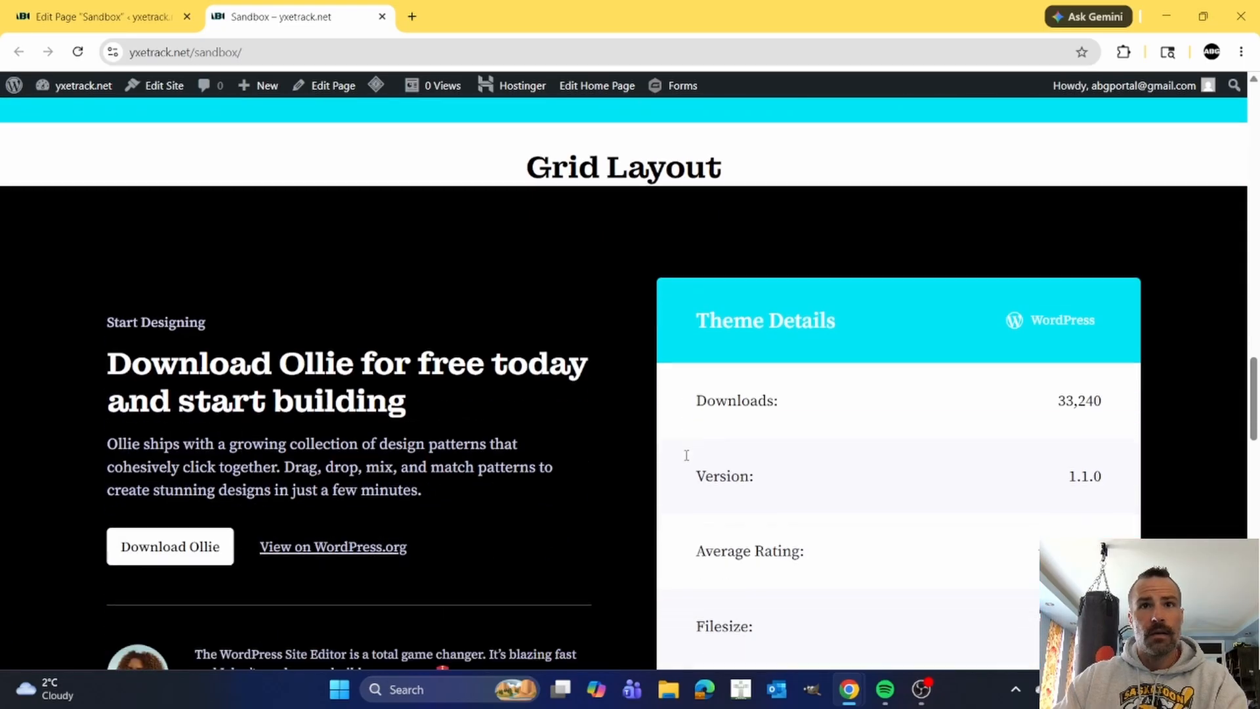
Review the Ollie download, laptop image and closing call-to-action patterns under Grid Layout on the live page, returning to the page's start.
scroll(687, 455, down, 4)
scroll(597, 401, up, 1)
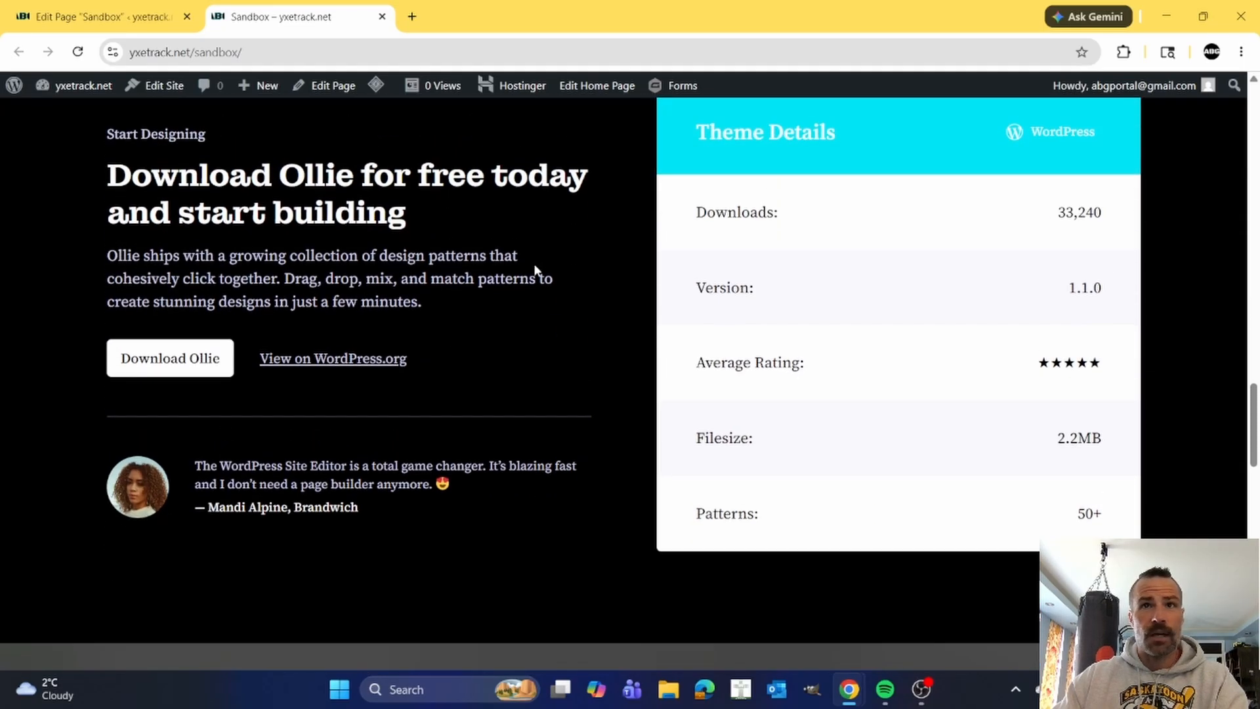
scroll(643, 366, up, 1)
scroll(645, 367, down, 10)
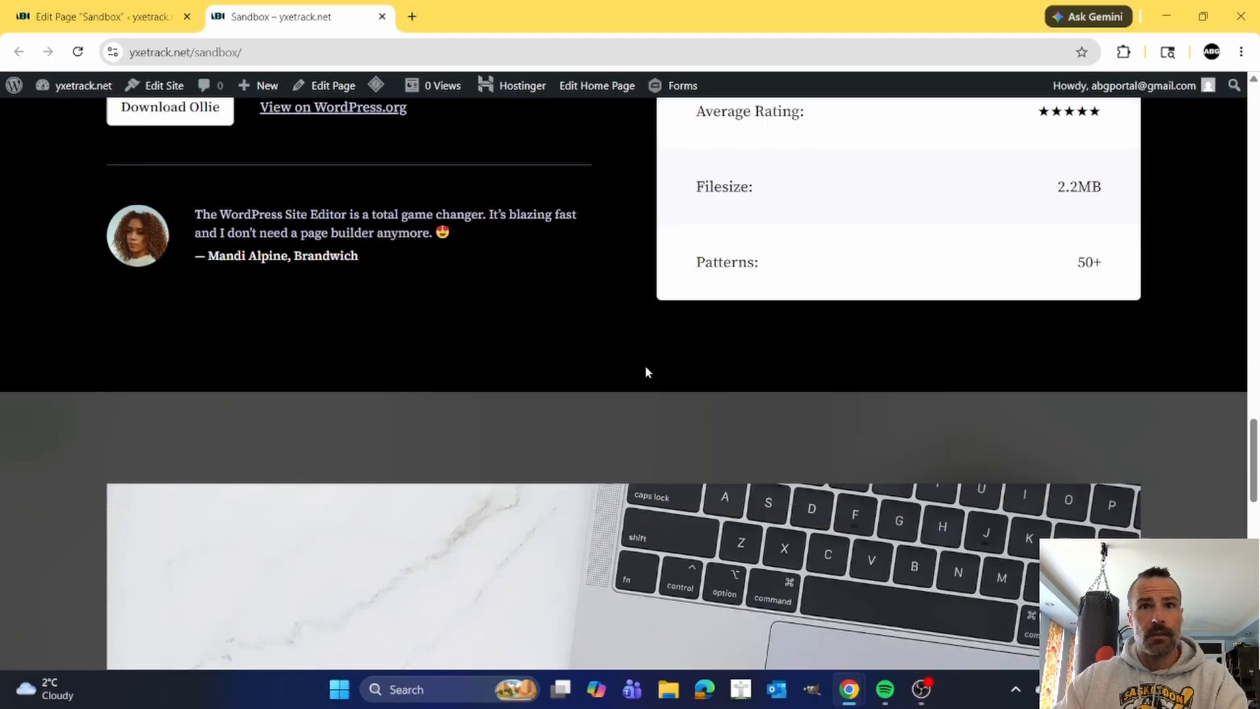
scroll(646, 369, down, 8)
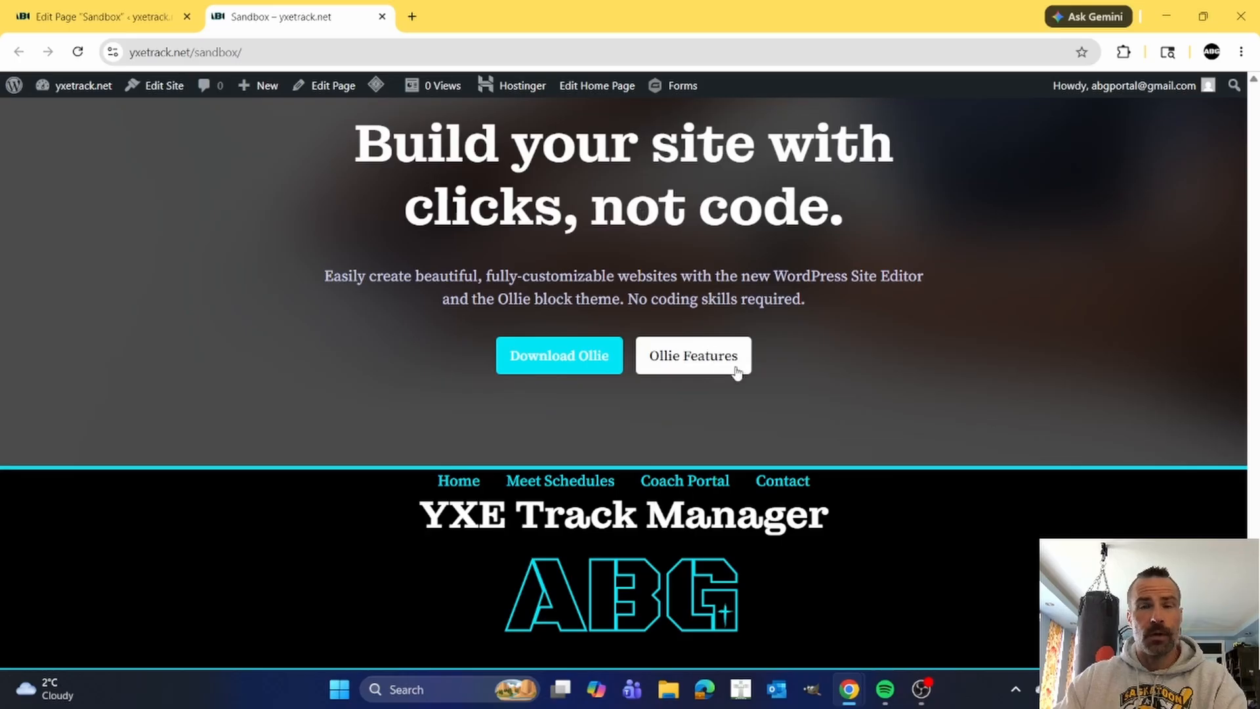
scroll(725, 378, up, 8)
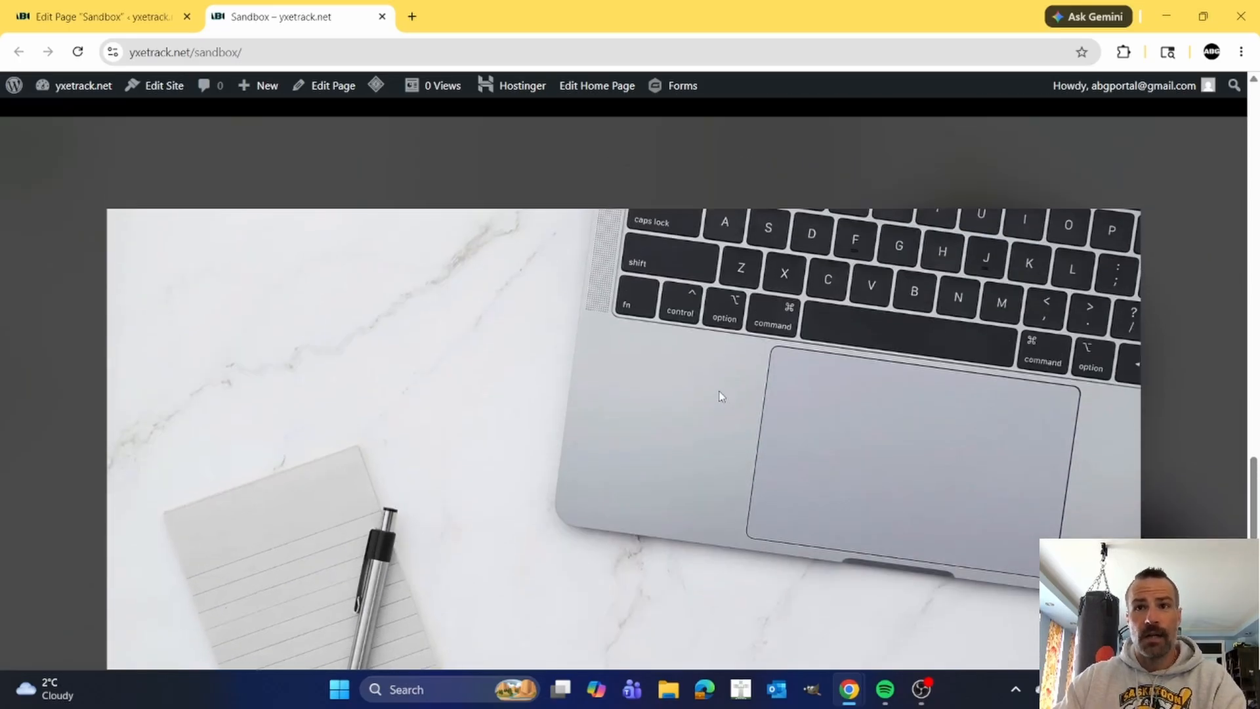
scroll(718, 390, up, 15)
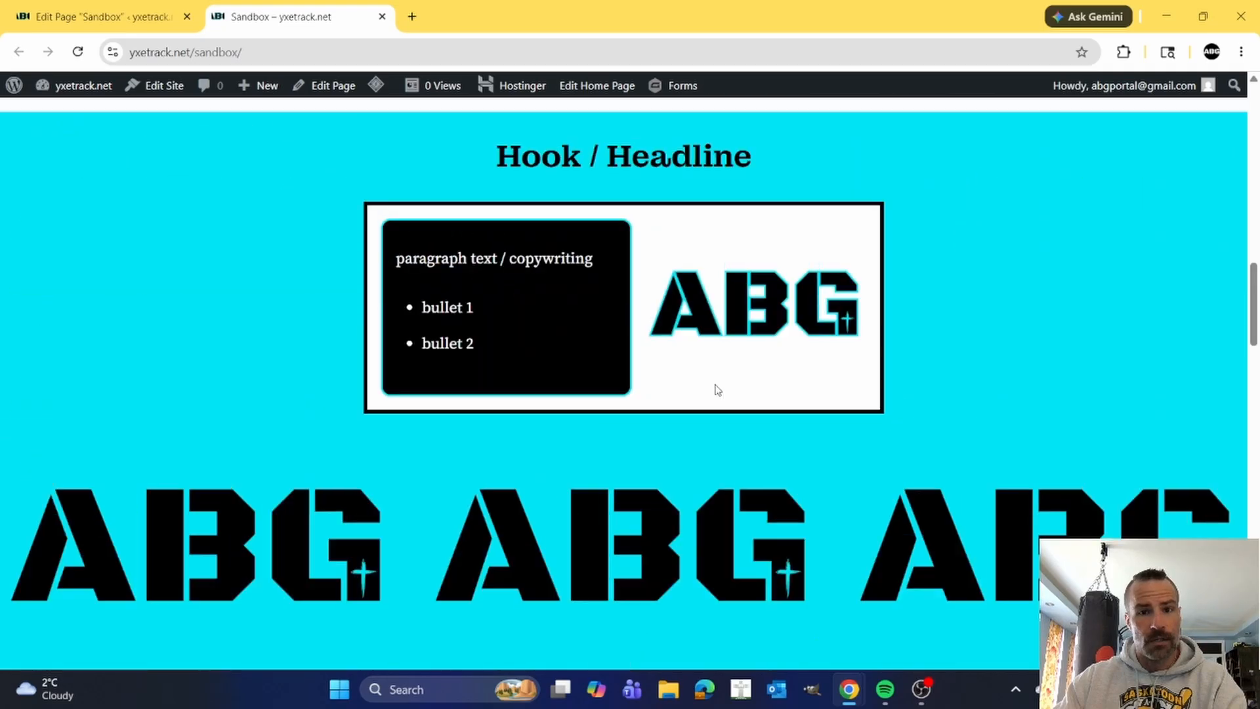
scroll(717, 390, up, 10)
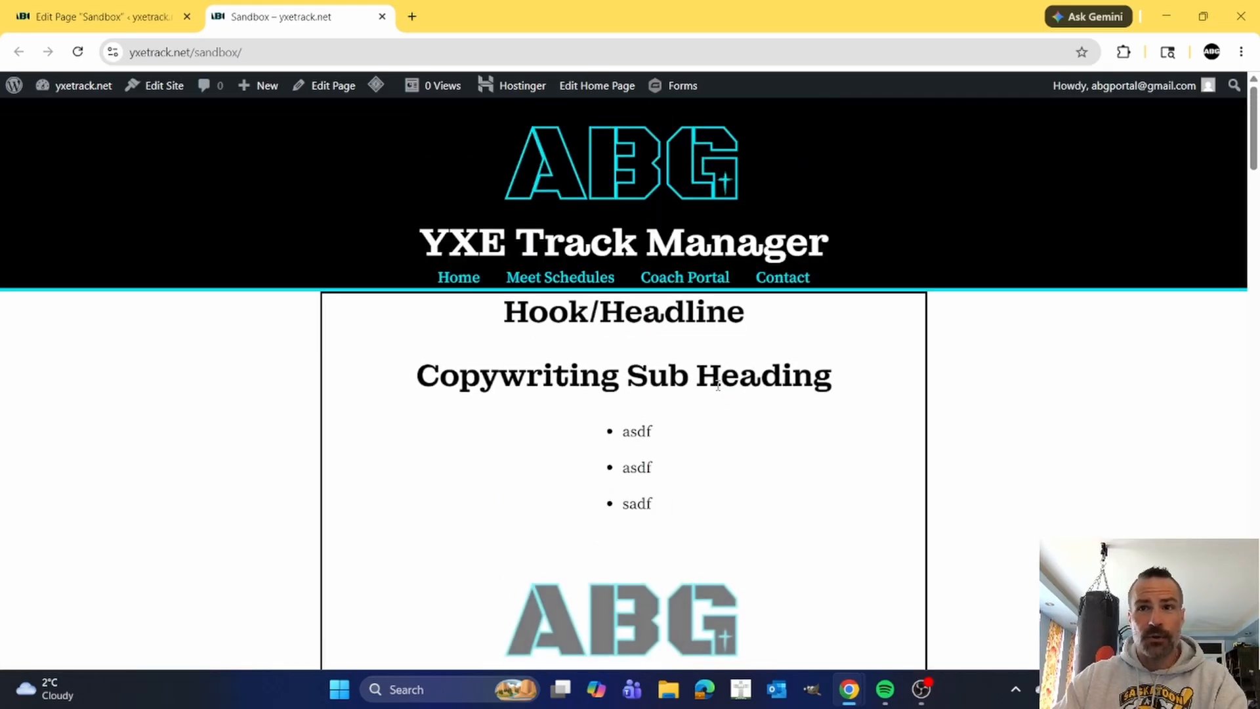
Examine the first Stack's order of headline, sub heading, bullets, logo and offer, comparing it with the Stack Layout example.
scroll(644, 450, down, 1)
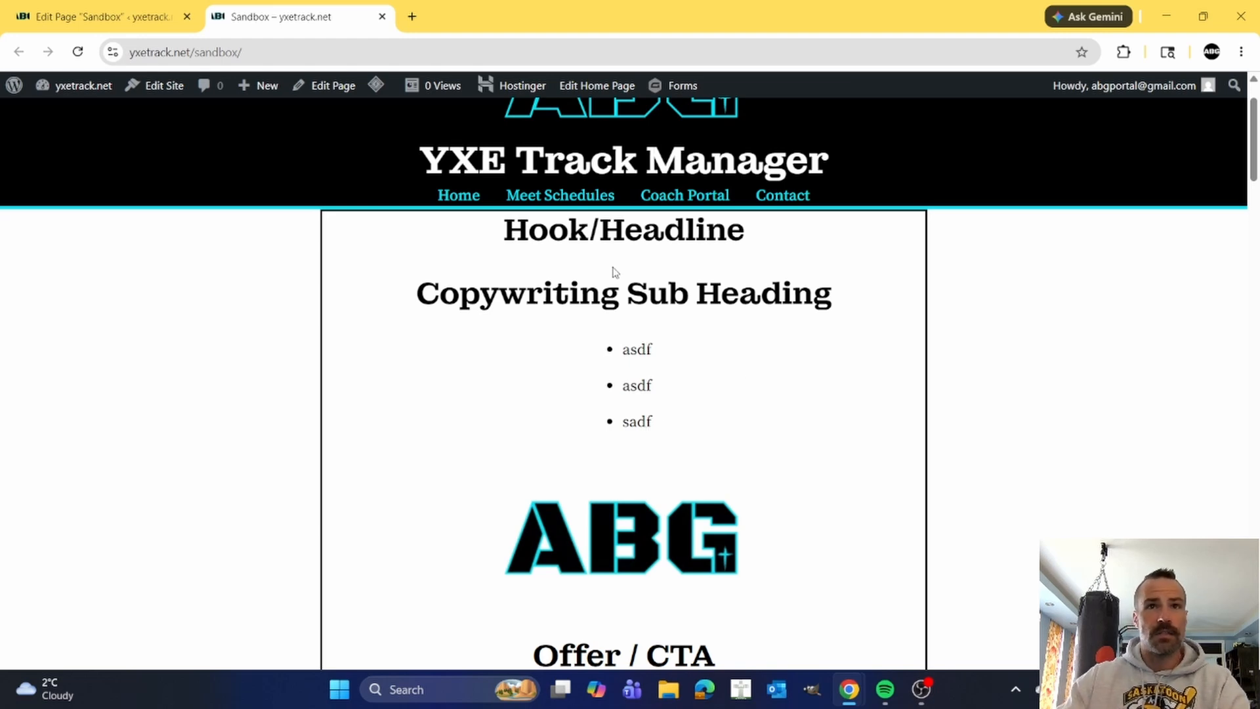
scroll(532, 340, down, 2)
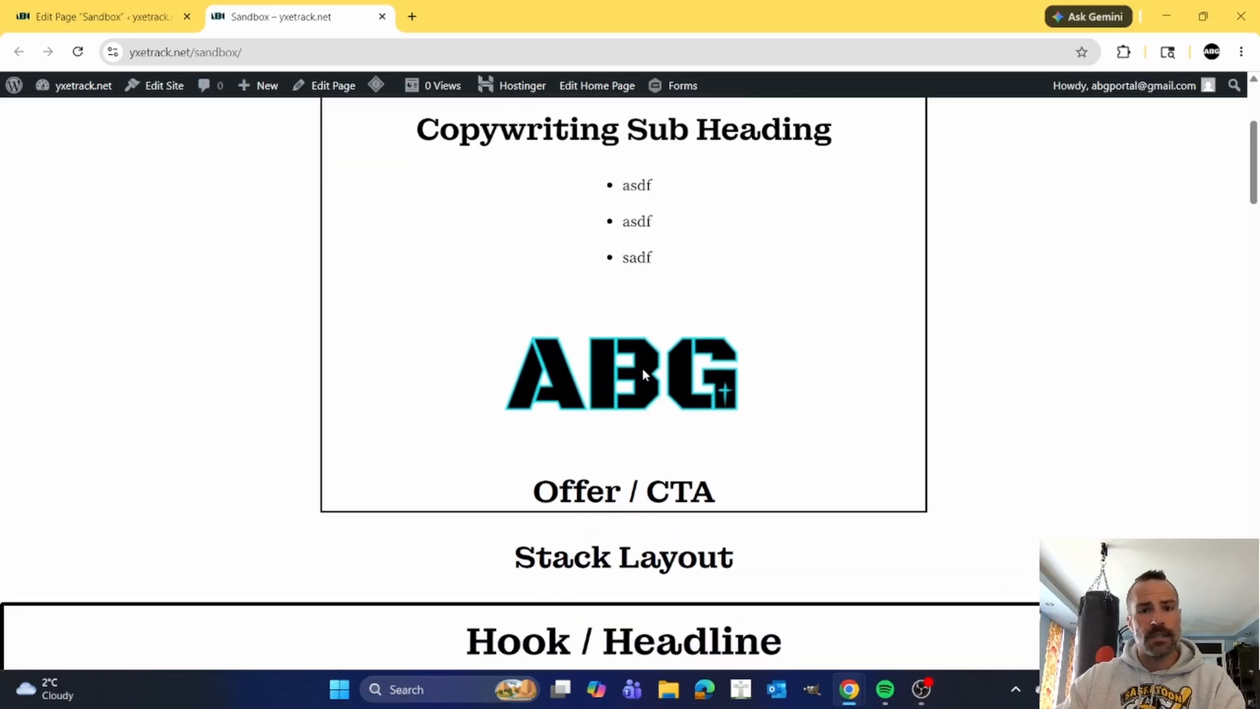
scroll(642, 367, up, 1)
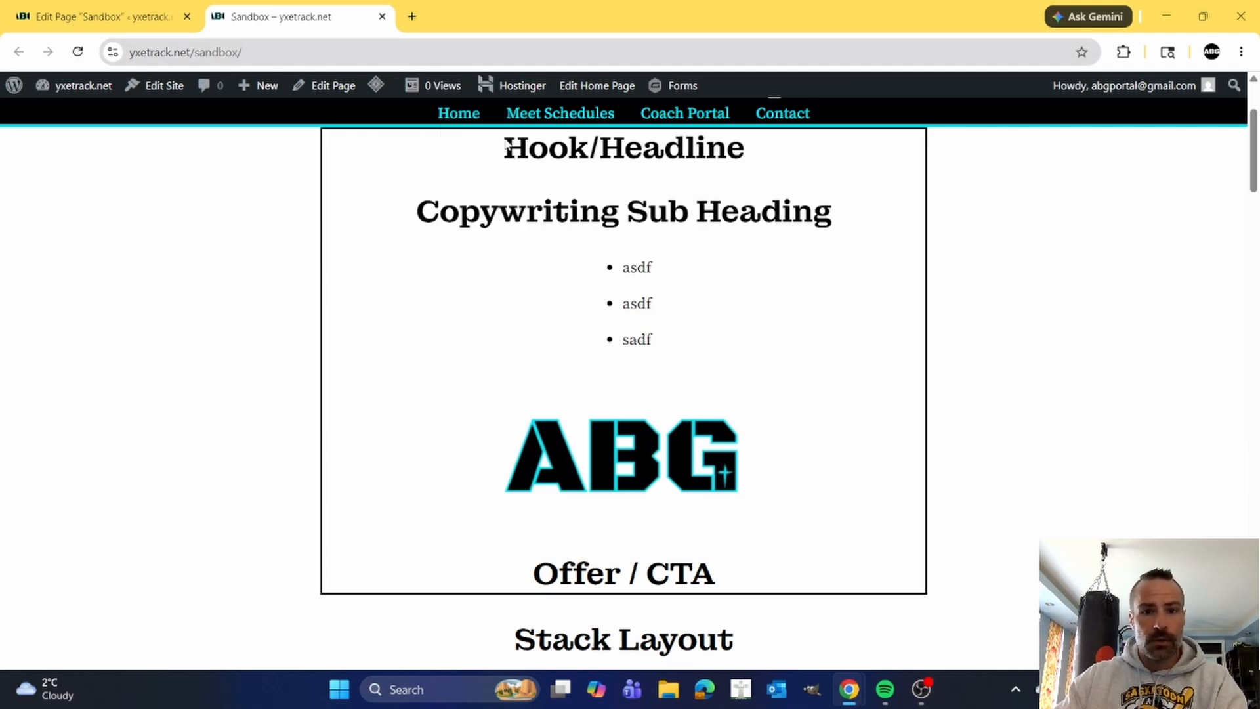
scroll(658, 259, down, 8)
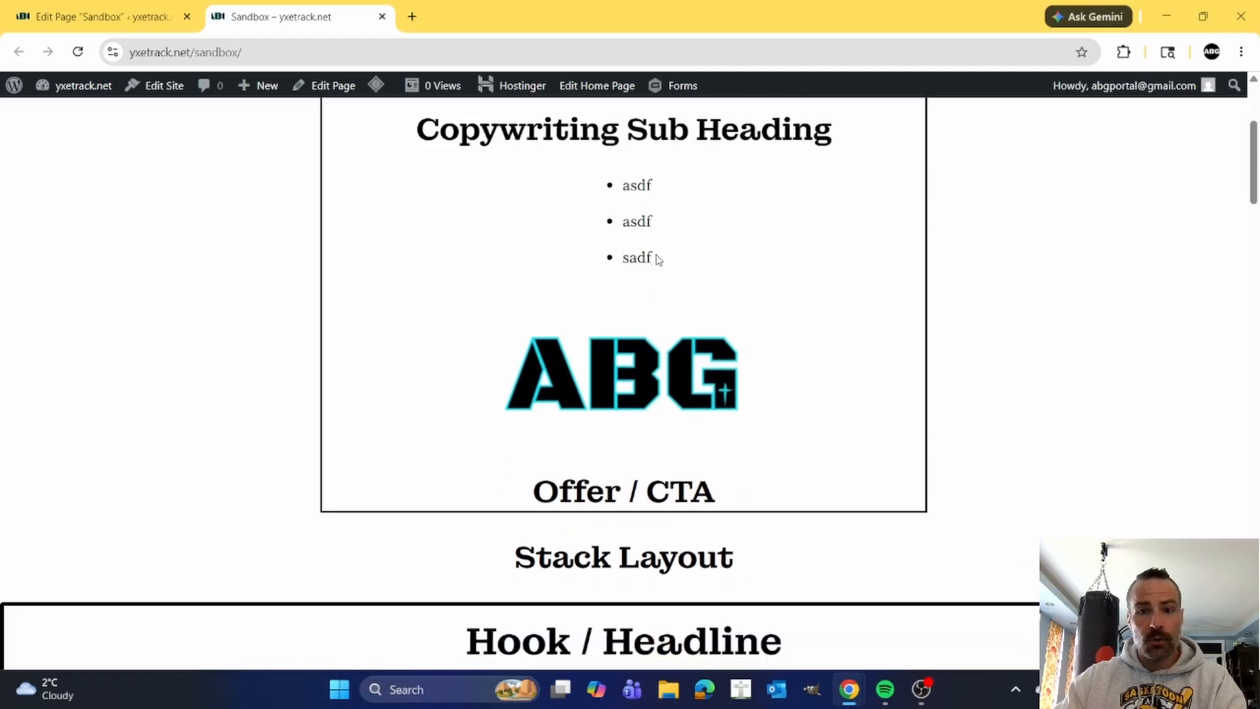
scroll(658, 266, down, 7)
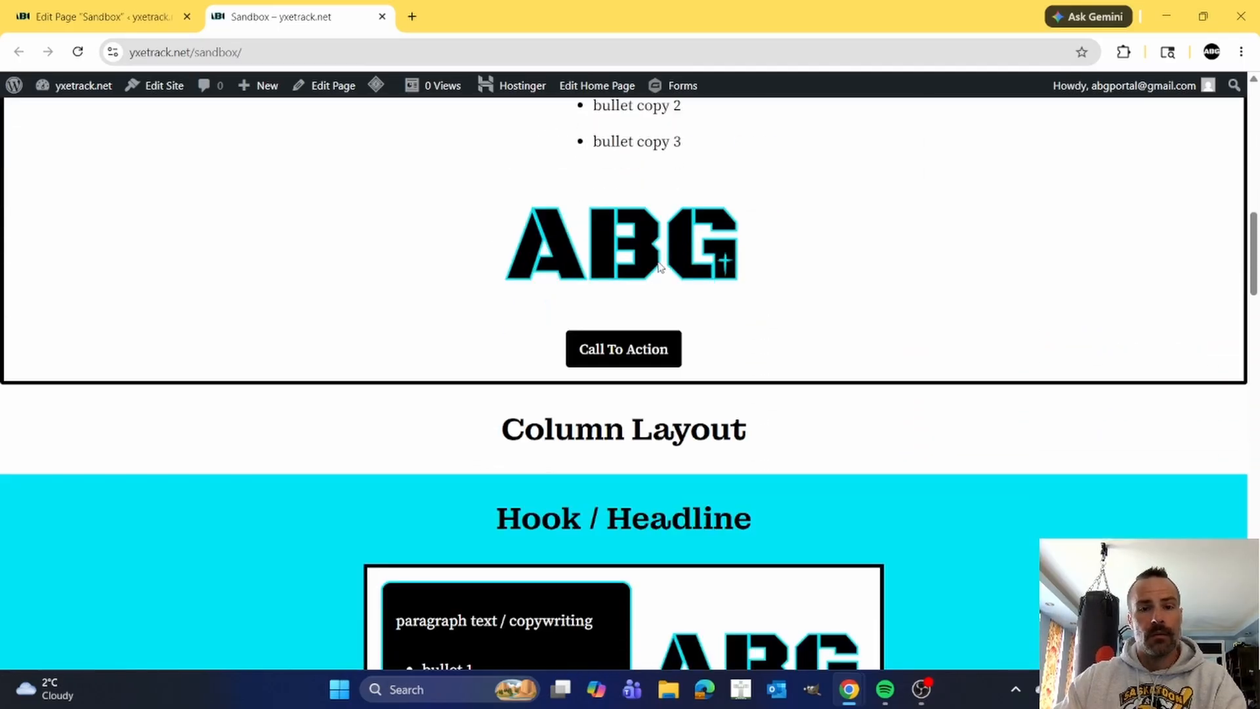
scroll(658, 266, up, 3)
scroll(626, 254, up, 12)
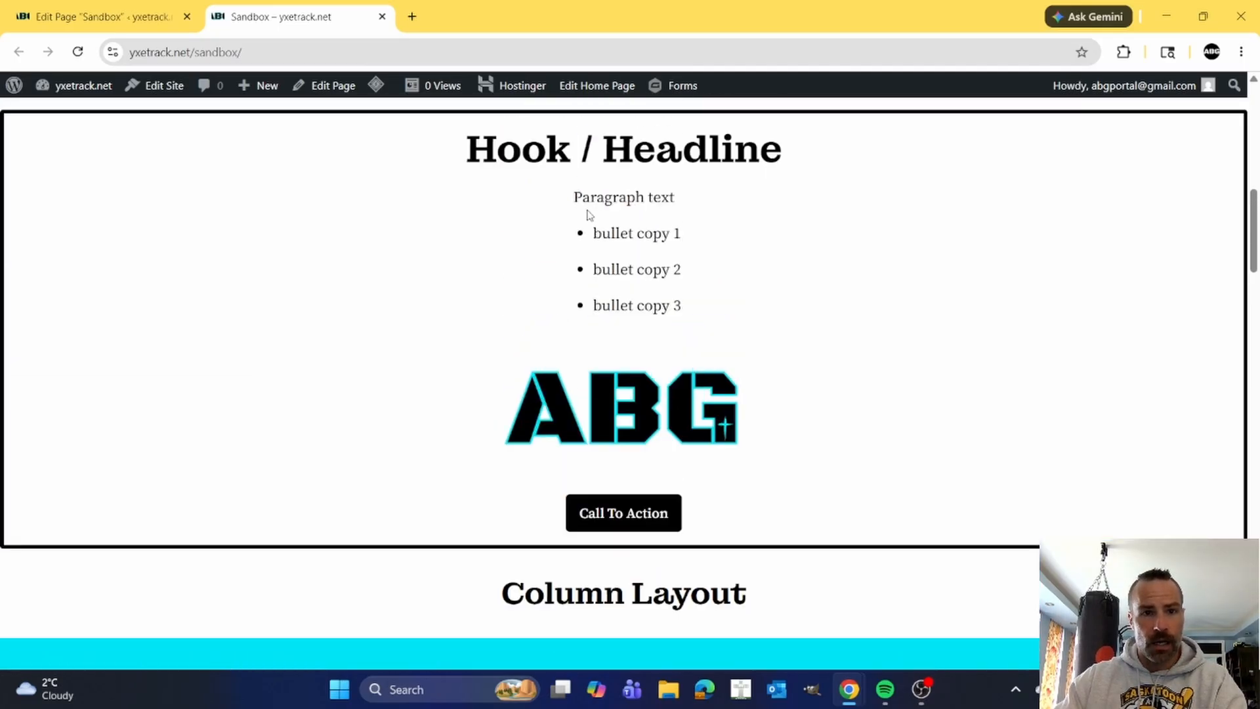
Open chloris.abgportal.net in a new browser tab and look through its step-by-step guide to building a high-converting landing page.
click(410, 16)
text(chl)
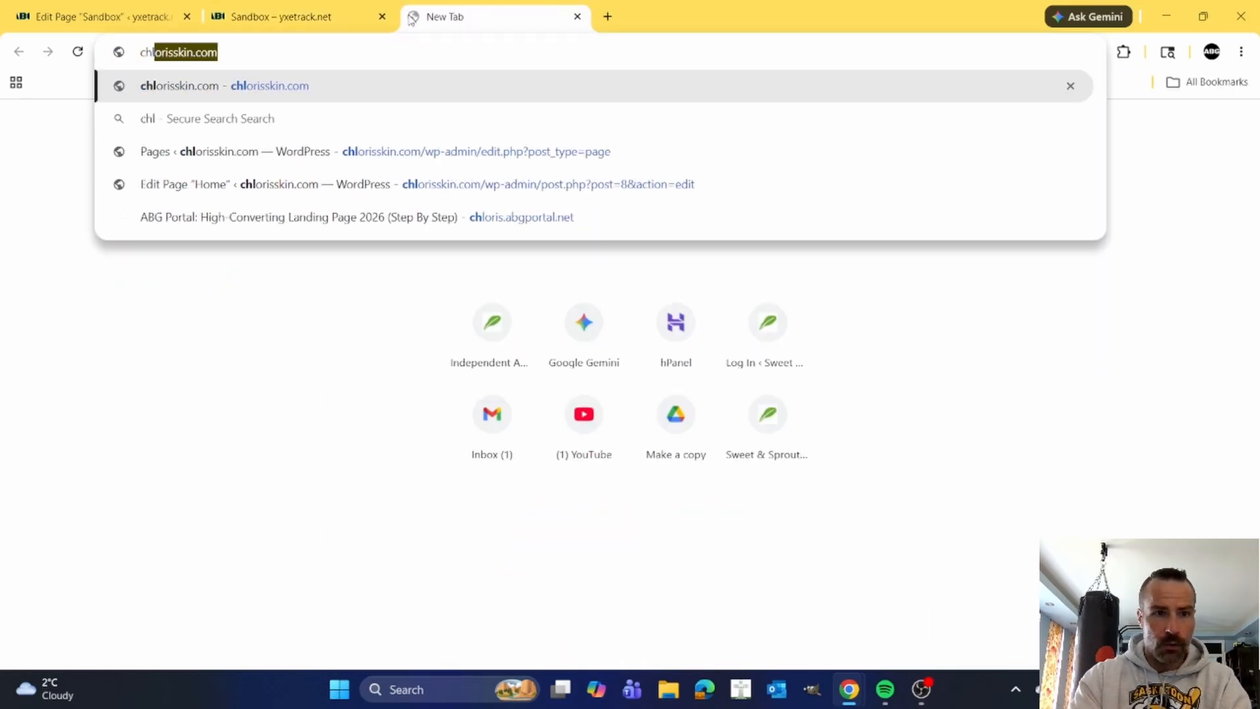
text(oris)
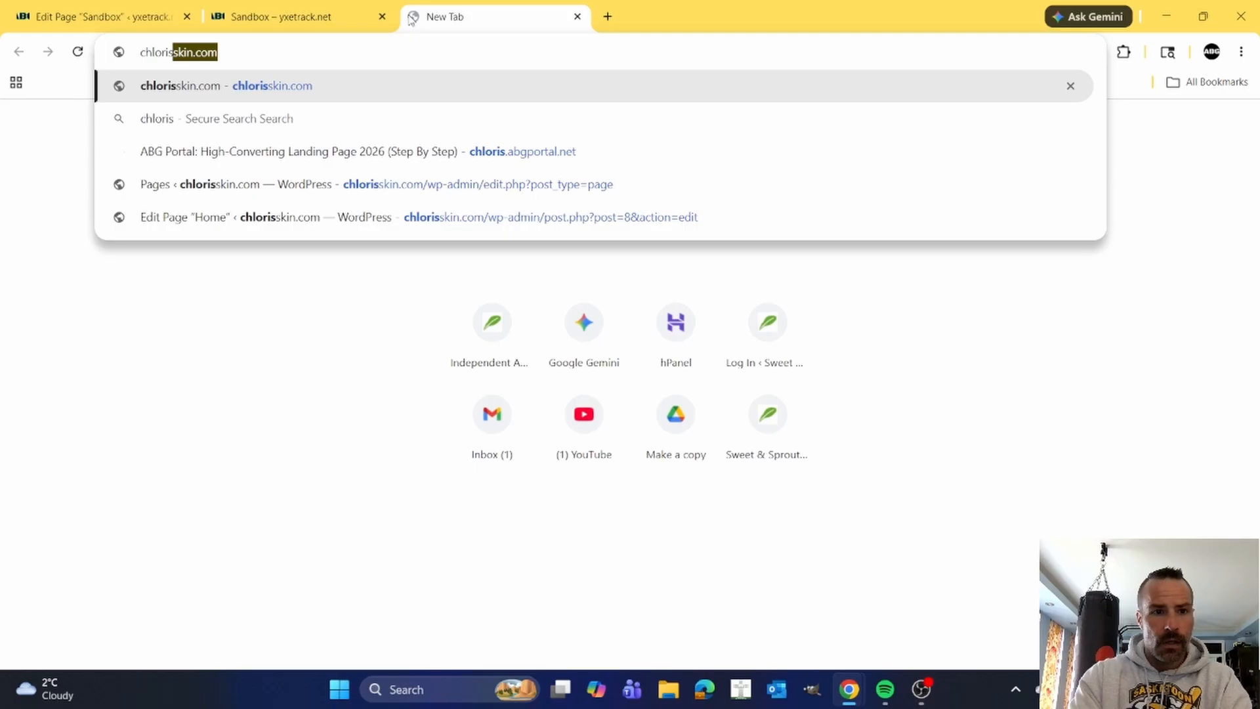
text(.)
key(Return)
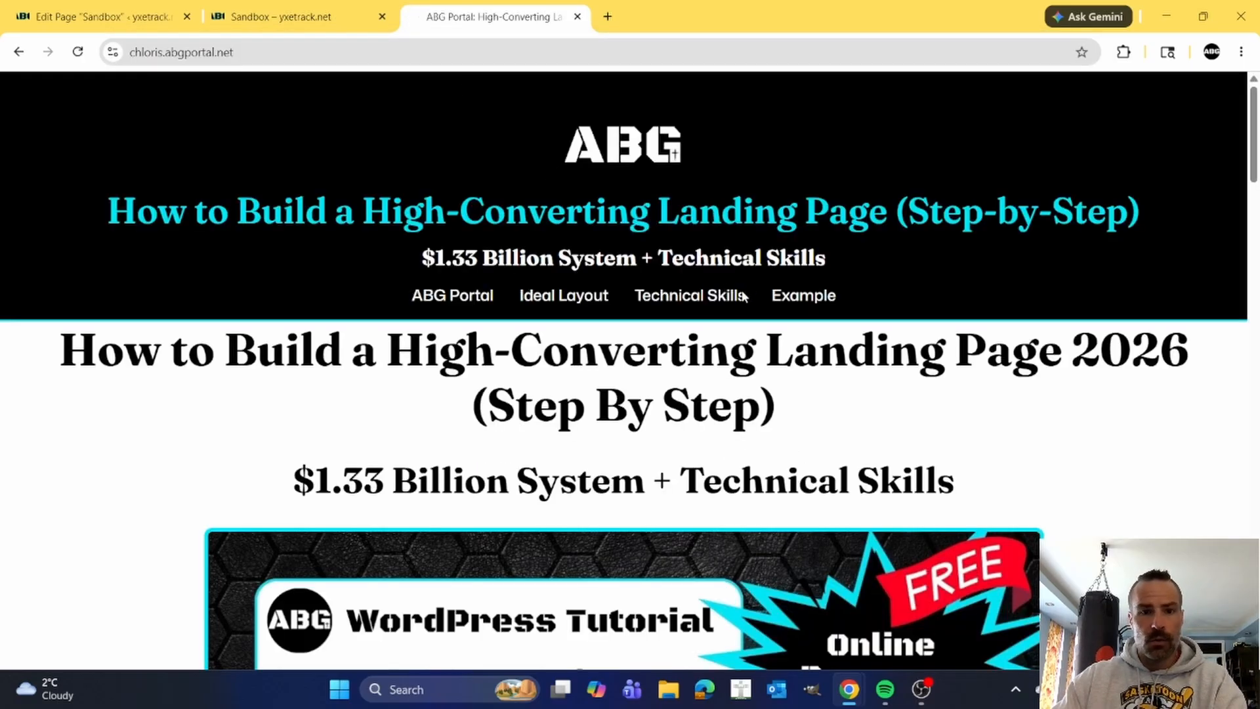
scroll(735, 300, down, 5)
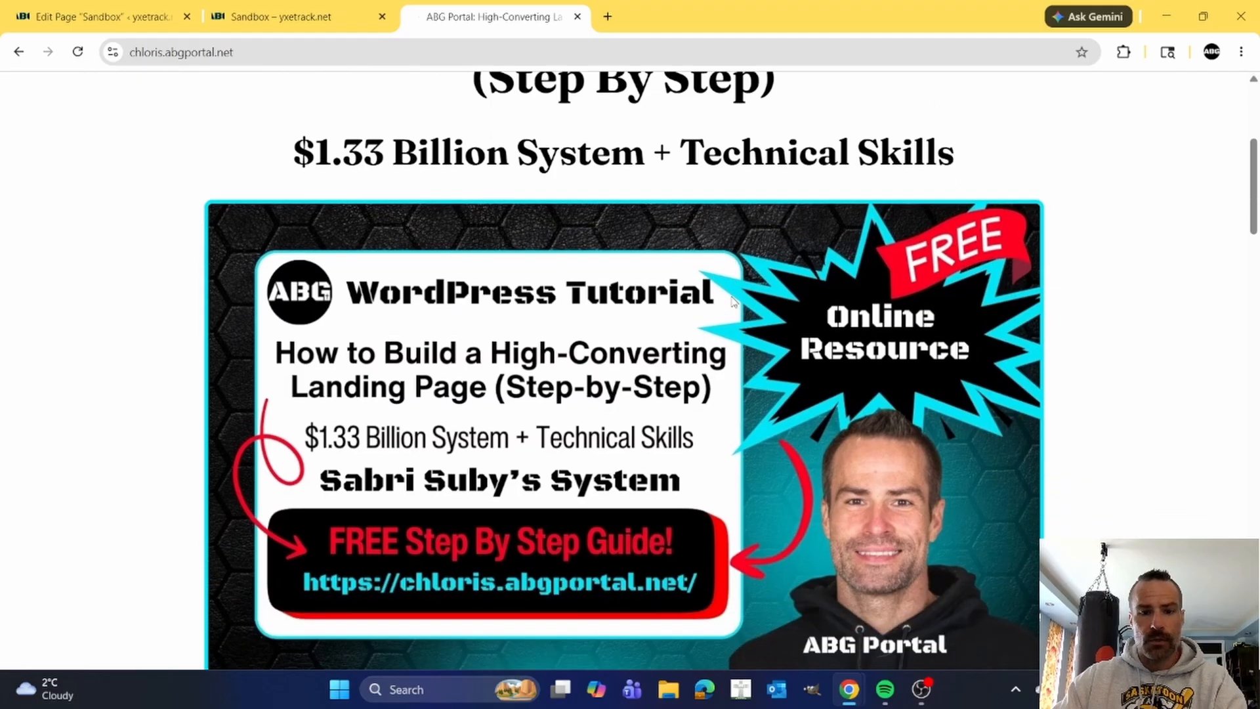
scroll(736, 301, down, 10)
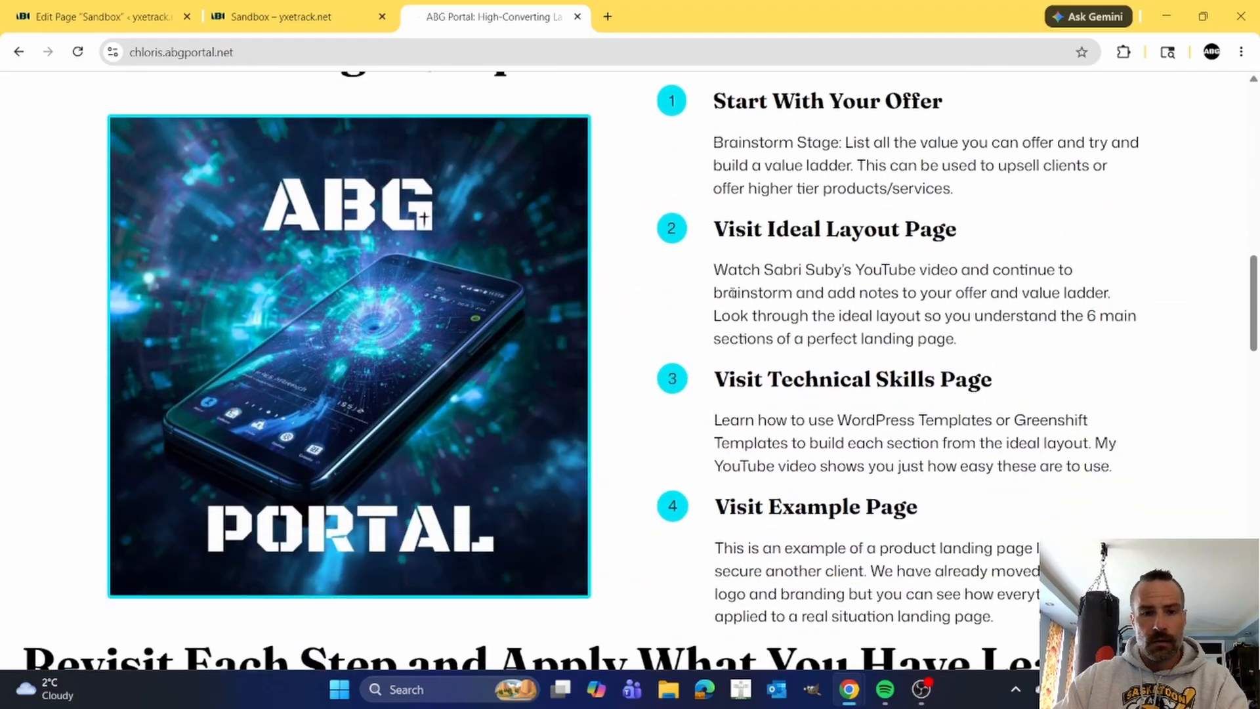
scroll(733, 293, down, 2)
scroll(733, 293, down, 8)
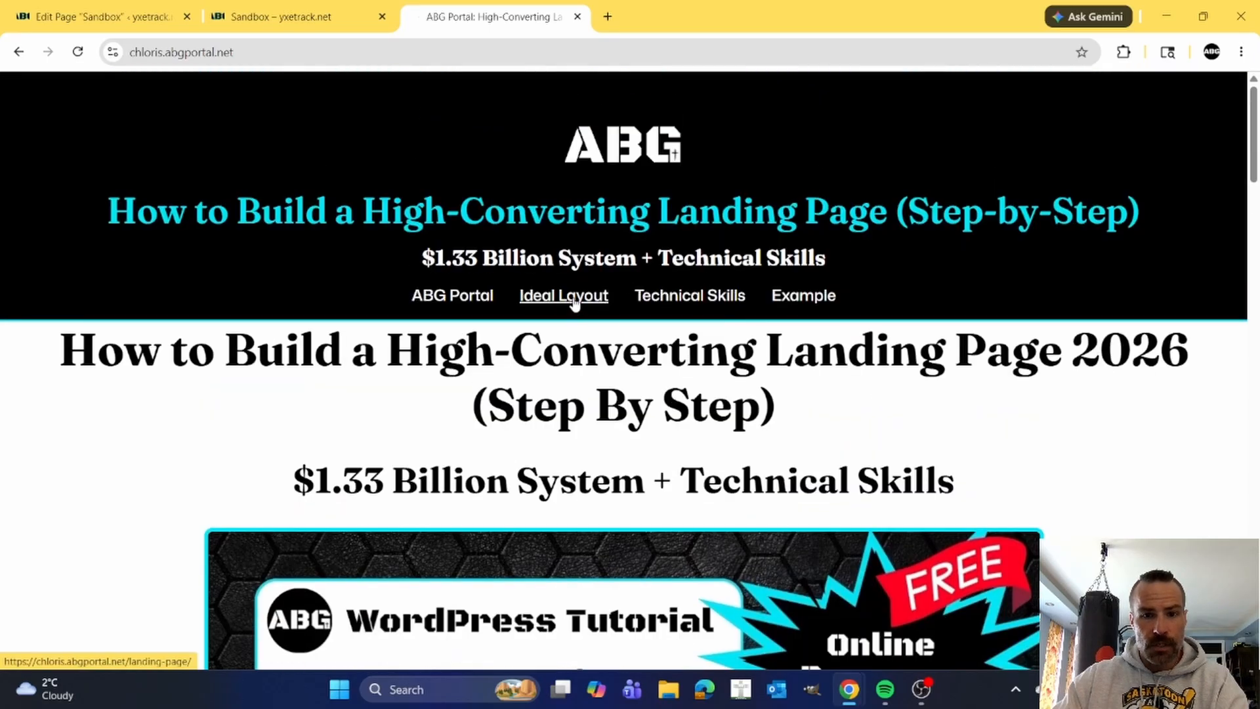
Open the site's Ideal Layout page and view the 17 steps mapped into 6 key layout sections.
click(575, 303)
scroll(852, 335, down, 3)
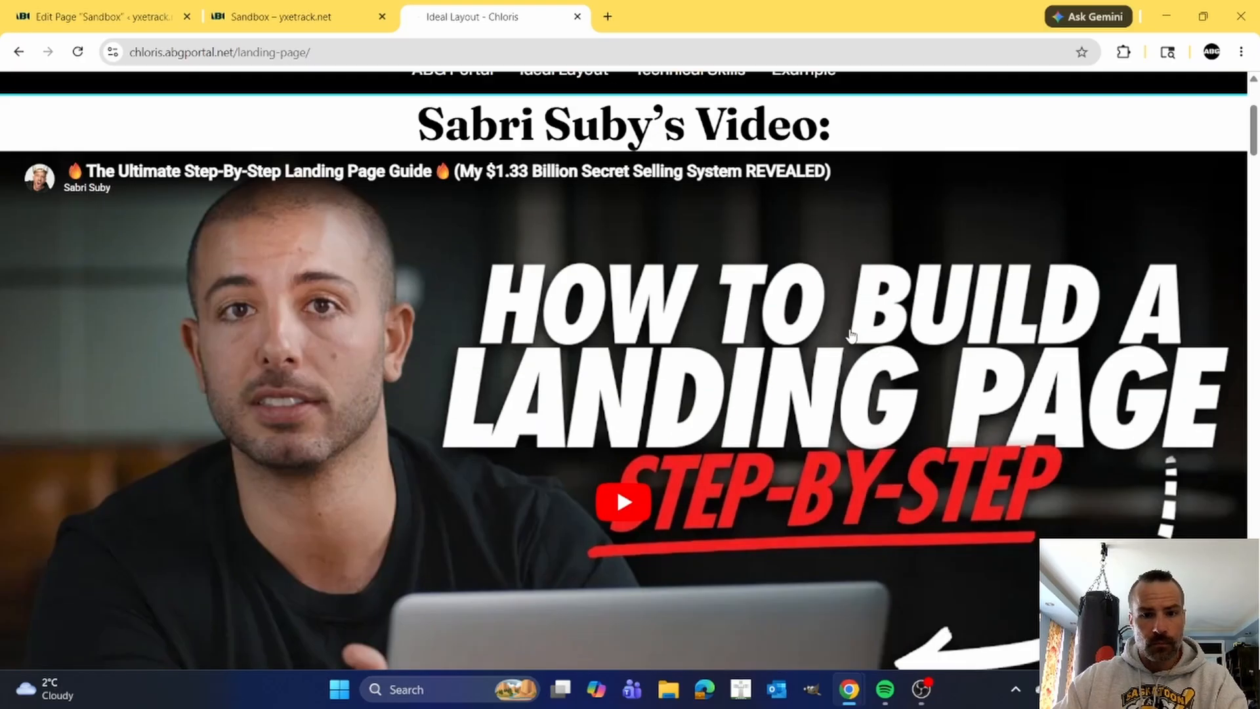
scroll(851, 335, down, 8)
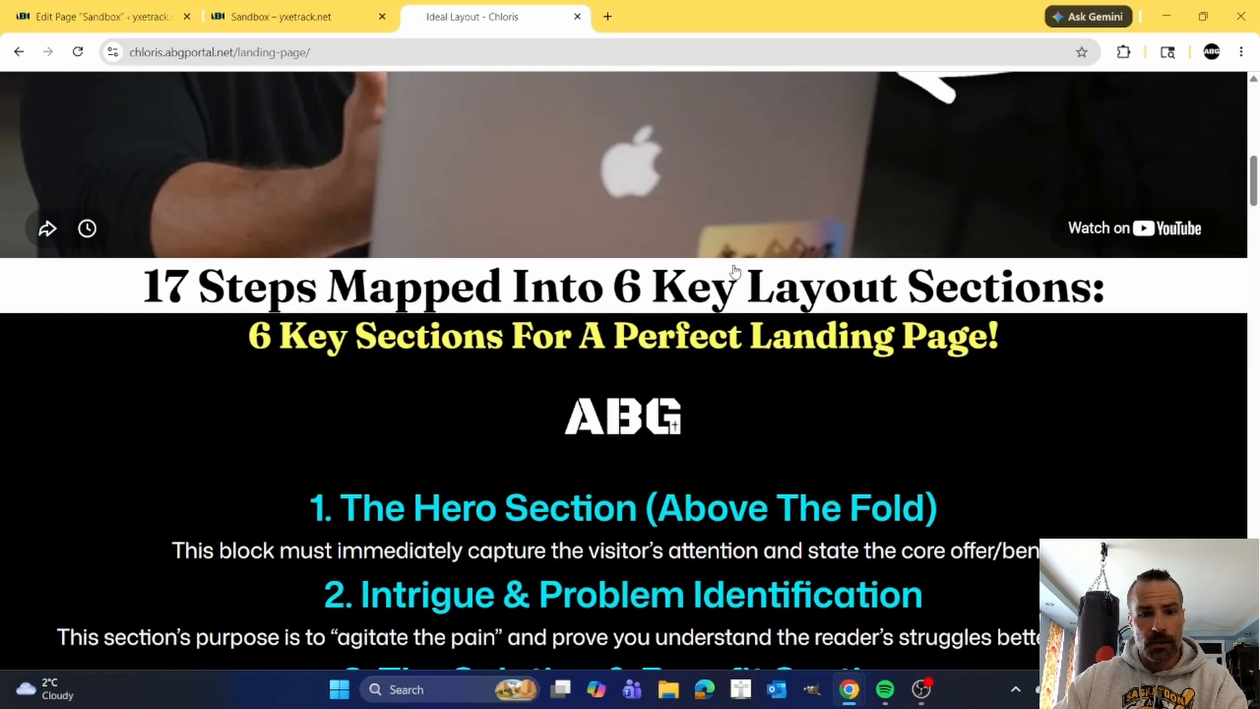
scroll(557, 230, down, 2)
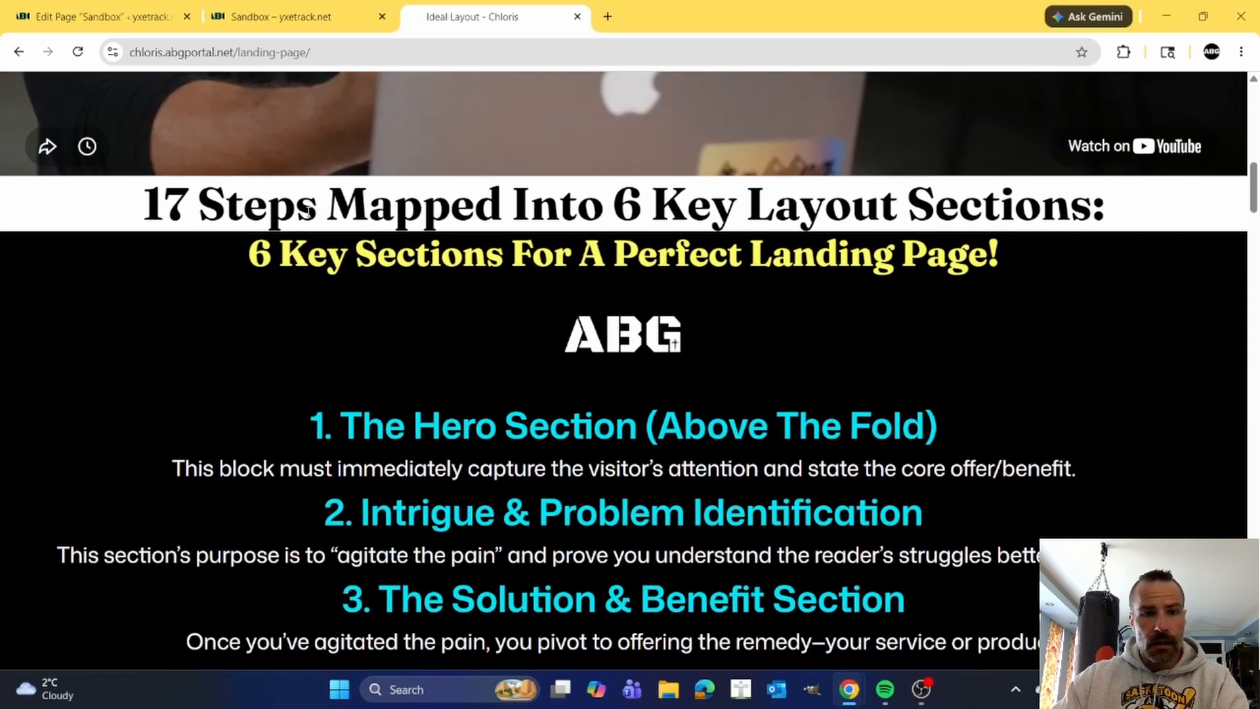